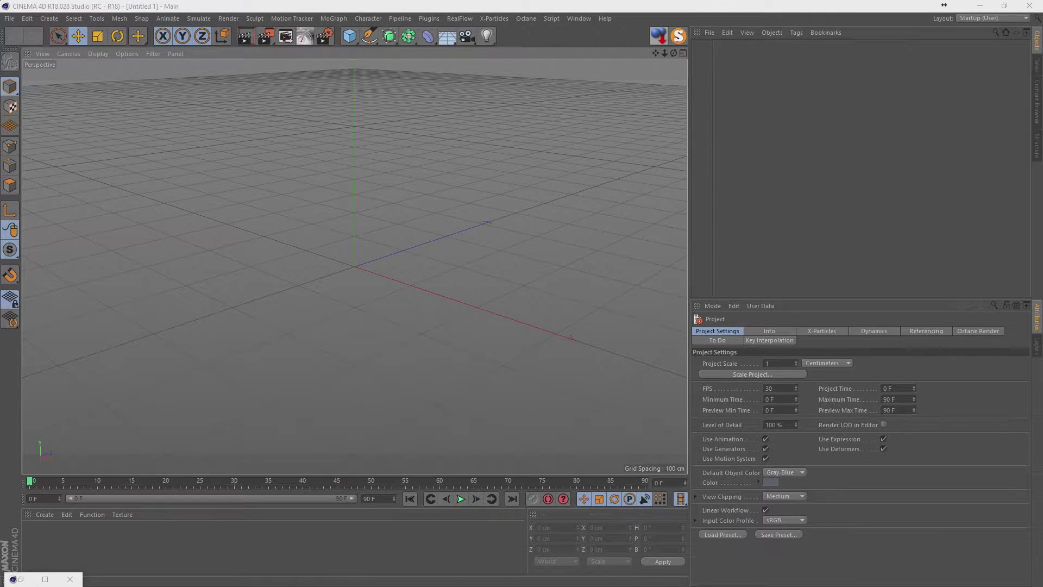
- Check the plugin and primitive menus, then bring up the Open dialog on the D drive listing
left_click(432, 18)
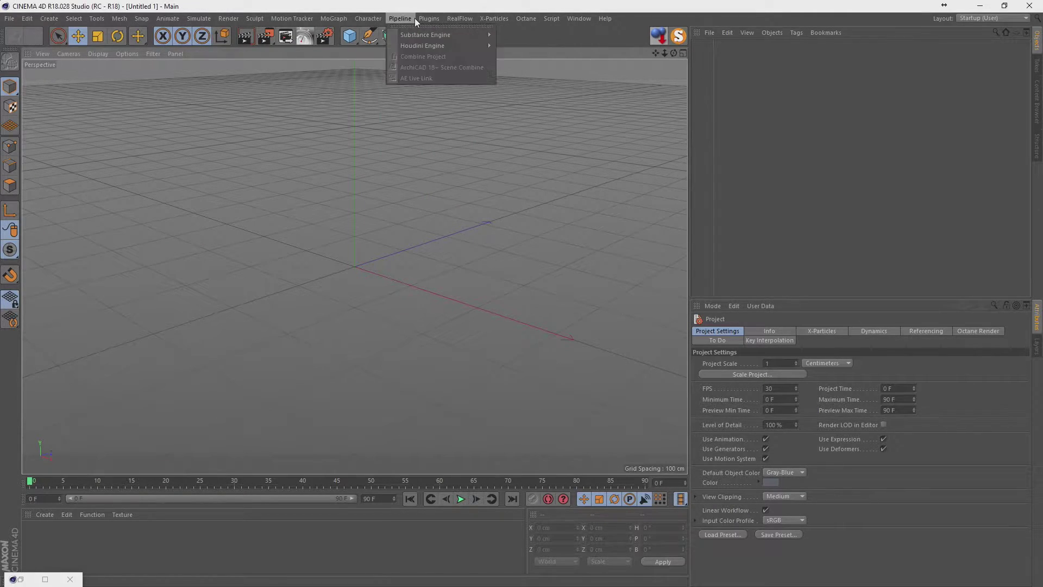
left_click(349, 35)
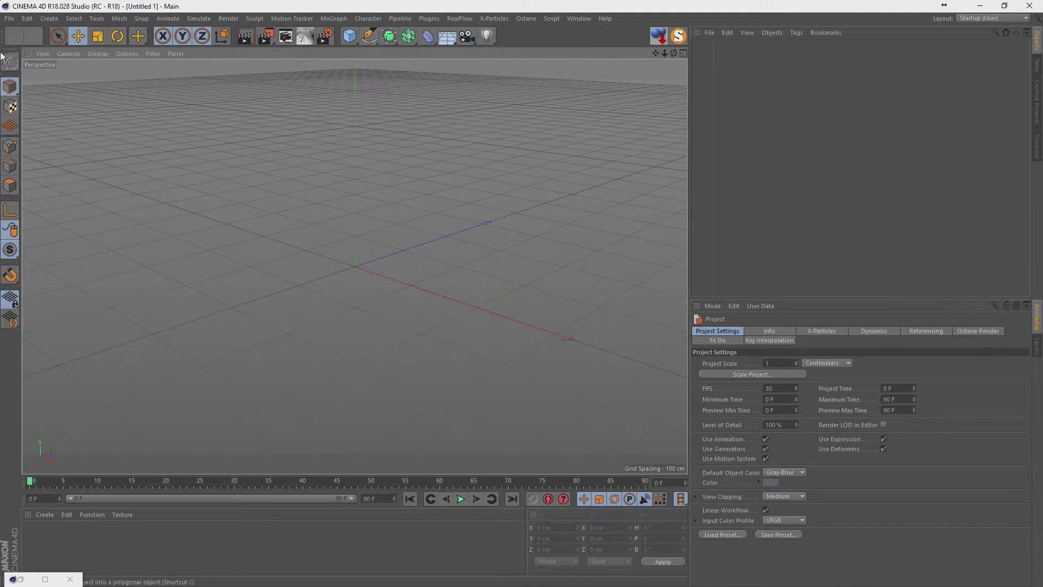
left_click(10, 18)
left_click(25, 48)
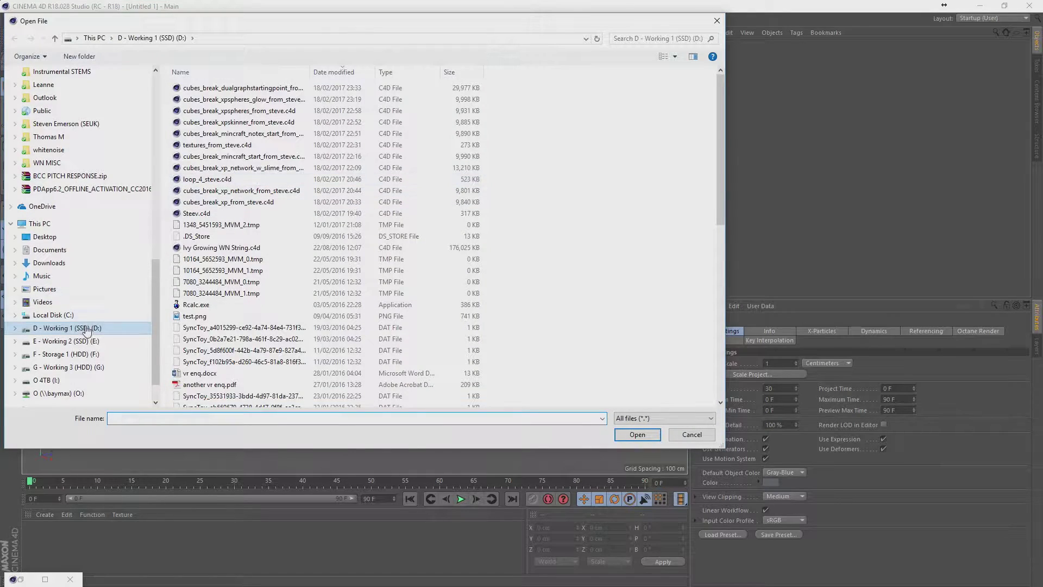
scroll(87, 321, "down", 1)
left_click(221, 283)
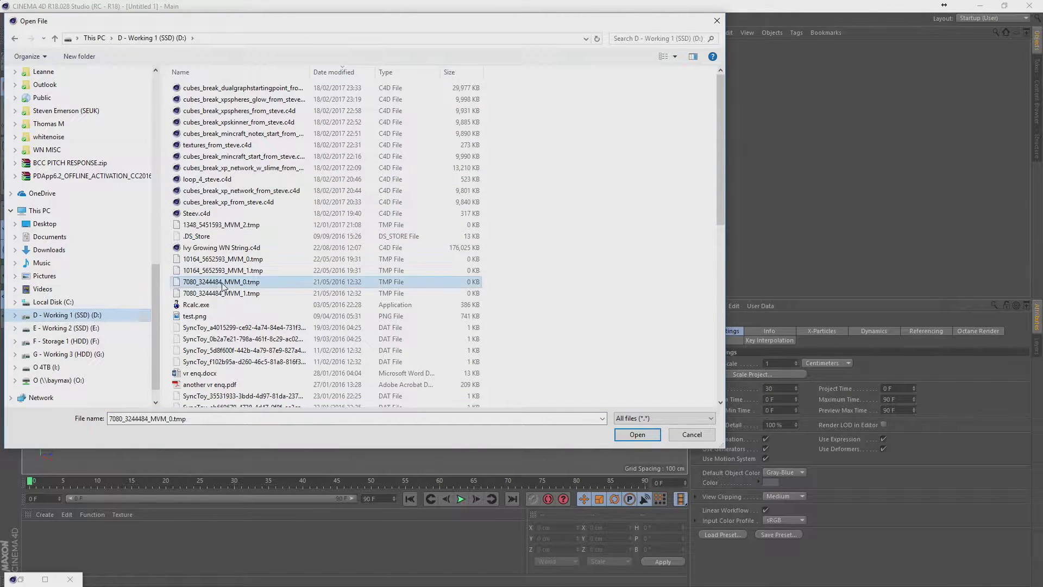
key("Down")
key("Down")
key("Down")
key("Down")
key("End")
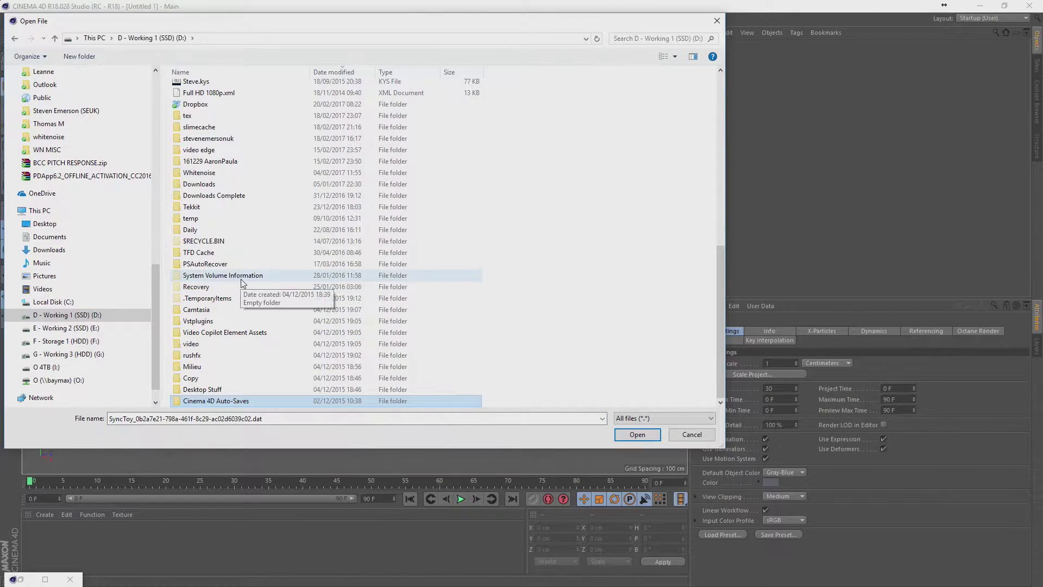
- Sort the D drive by name and open Base 01.c4d from the project's Dailys folder
left_click(220, 72)
key("s")
left_click(219, 138)
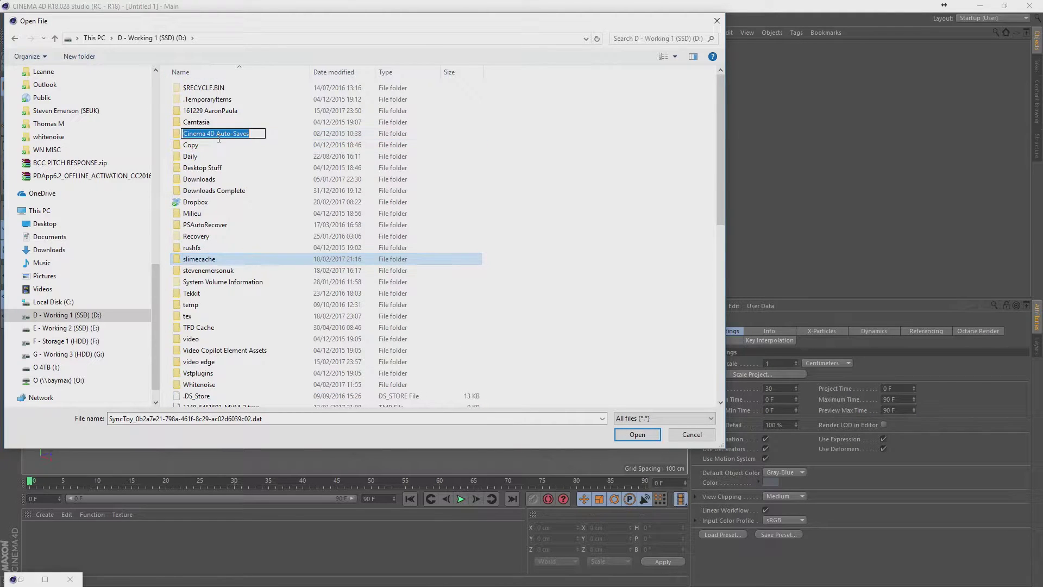
double_click(209, 270)
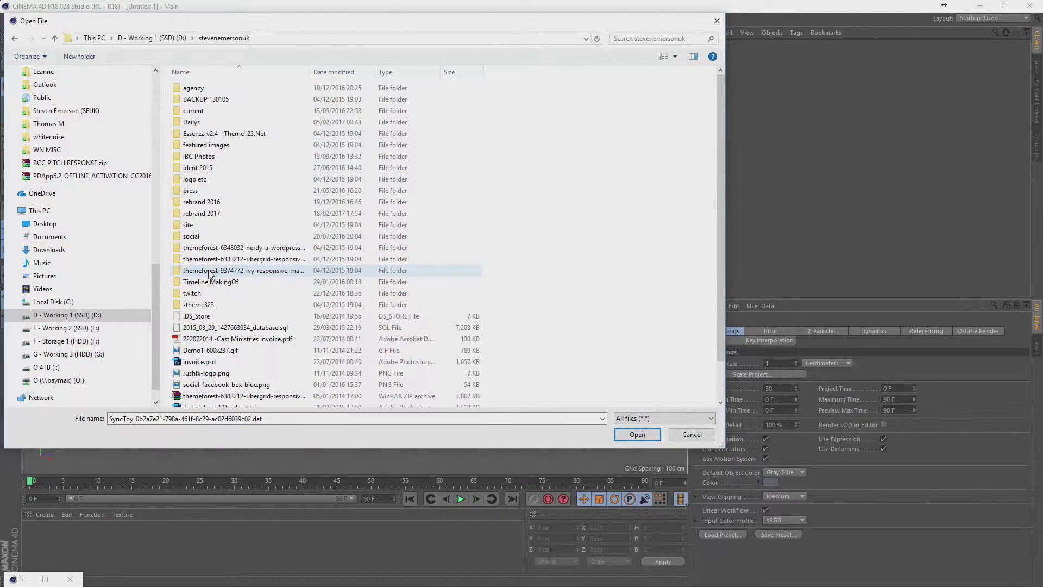
double_click(205, 123)
double_click(208, 100)
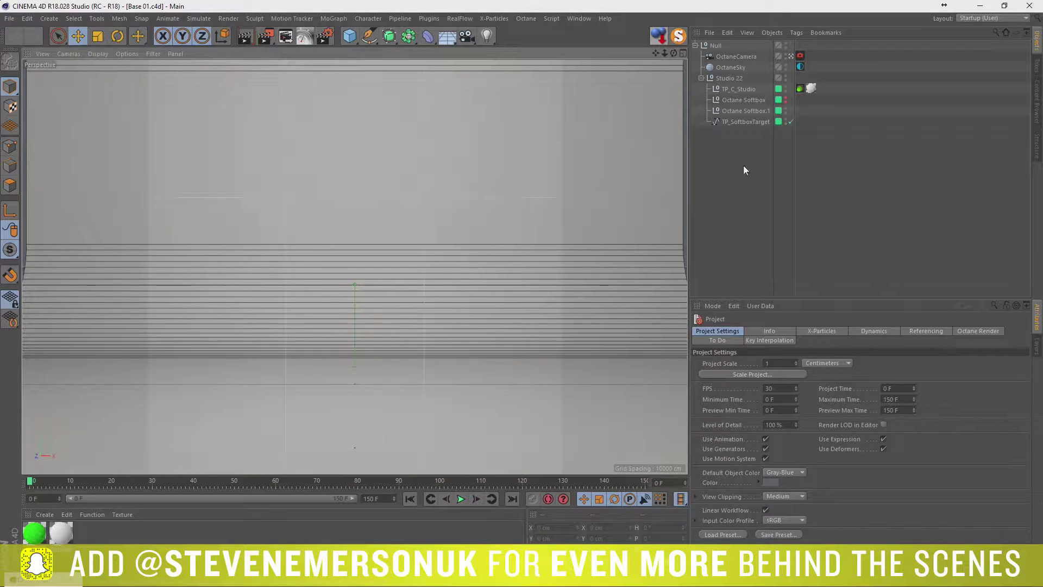
- Collapse the Null and start Save As, browsing into the project folder on D
left_click(696, 46)
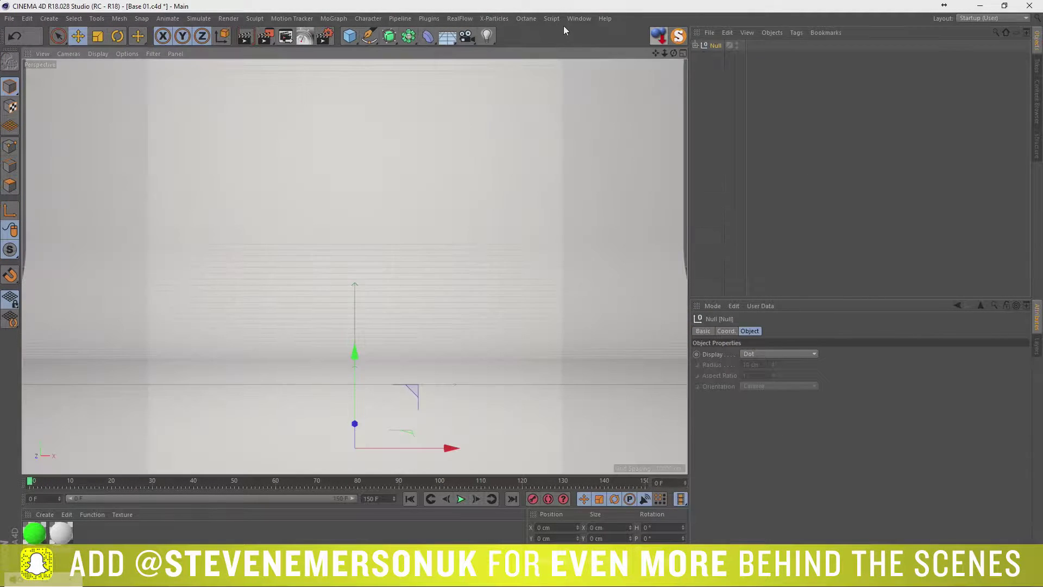
key("ctrl+shift+s")
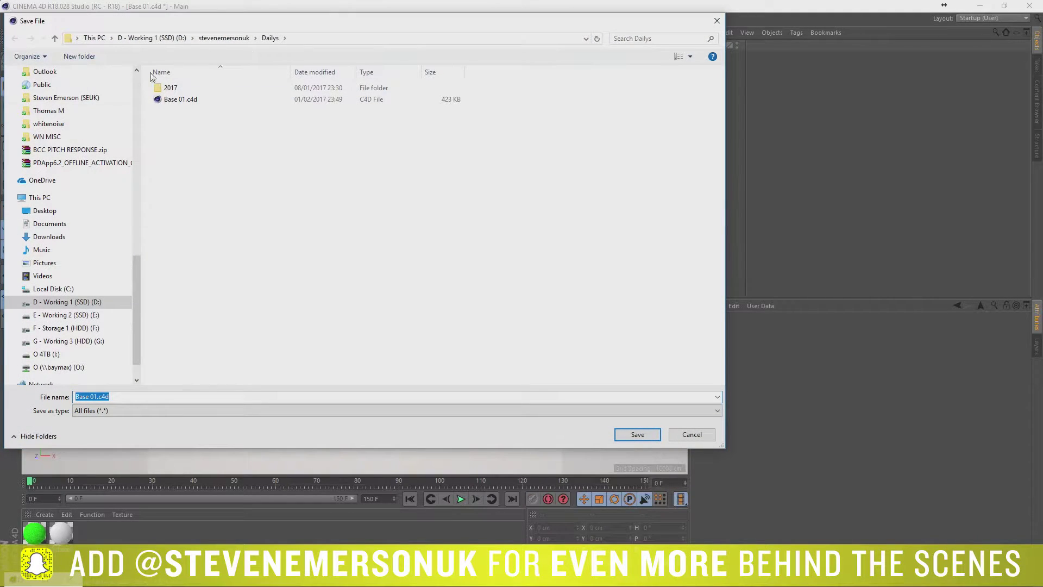
scroll(81, 136, "up", 2)
scroll(82, 163, "up", 2)
scroll(90, 284, "down", 2)
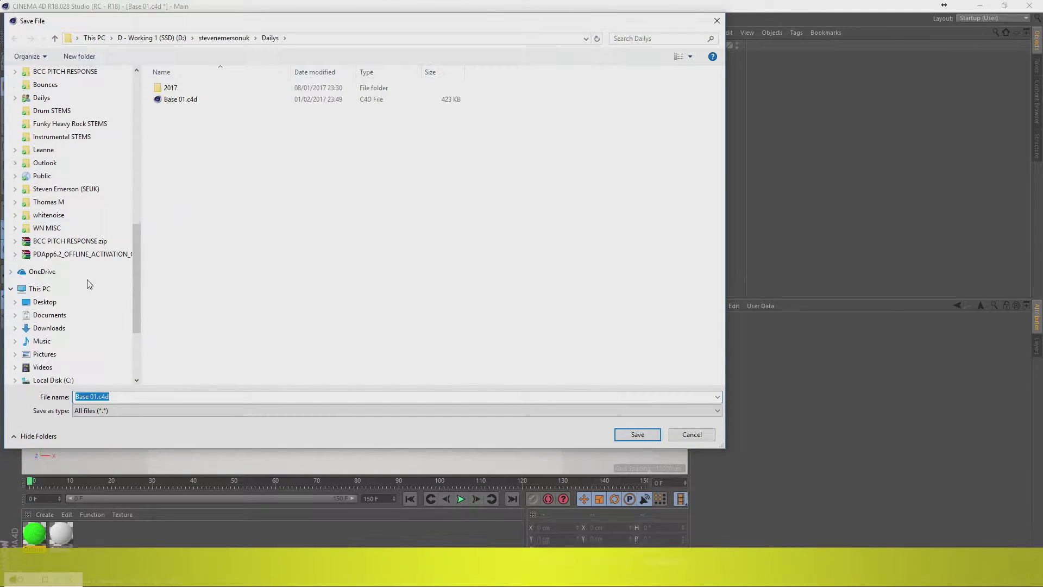
scroll(89, 283, "down", 2)
left_click(63, 314)
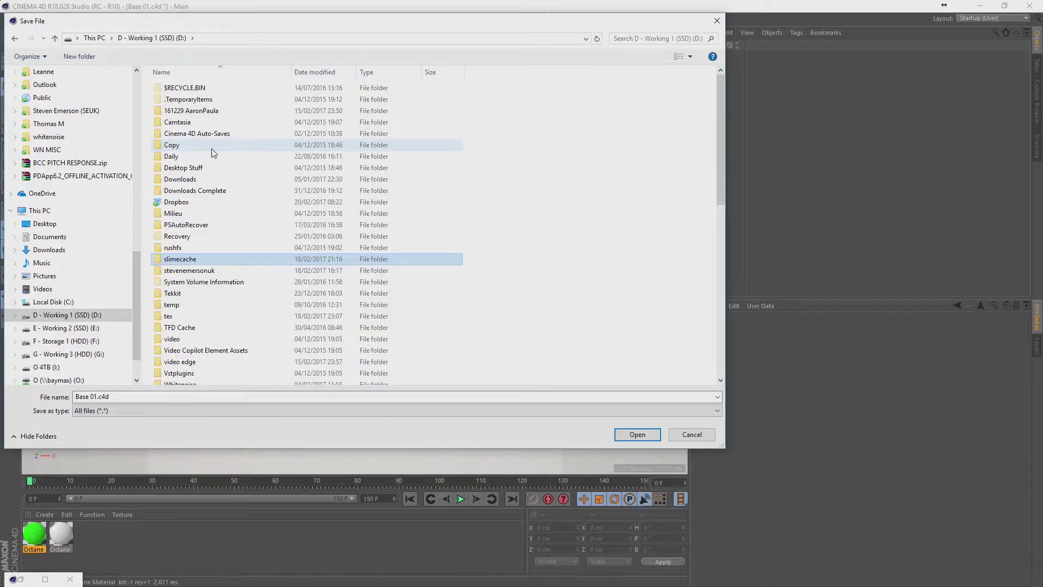
key("Down")
key("Return")
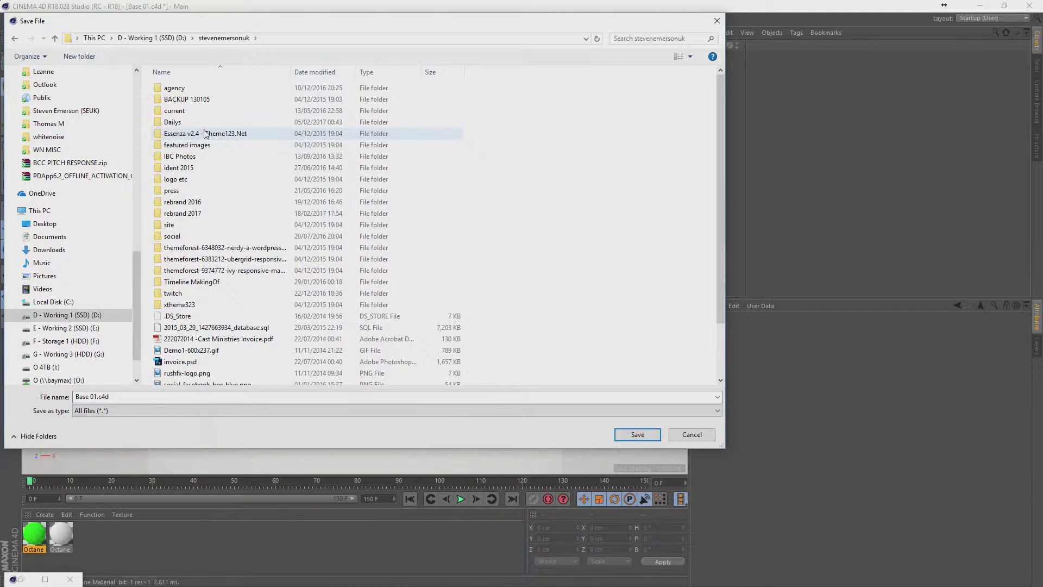
- In Dailys/2017/01 create folder 16 and save the scene there as 170116.c4d
double_click(205, 123)
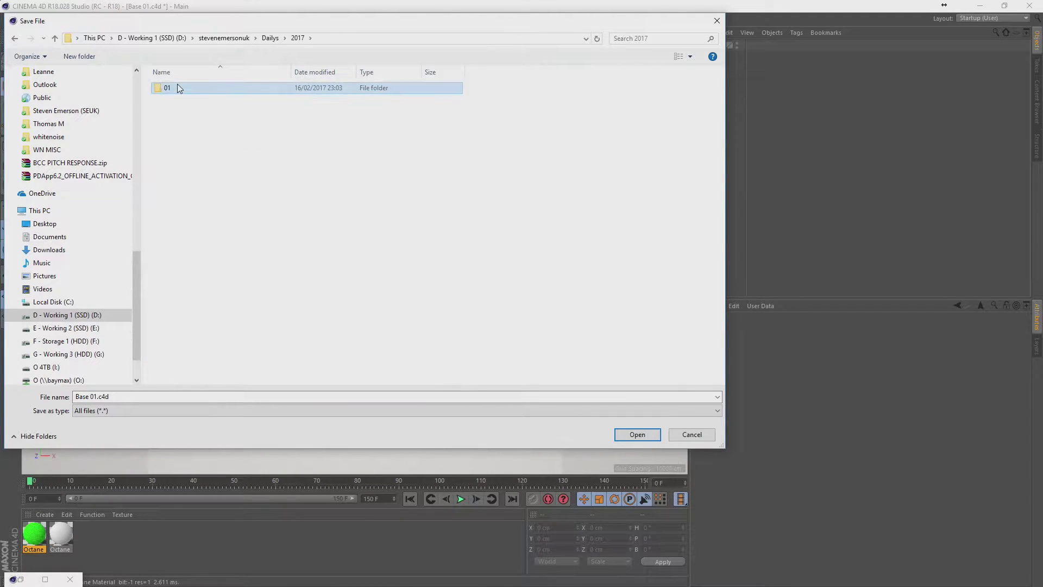
double_click(177, 86)
left_click(101, 59)
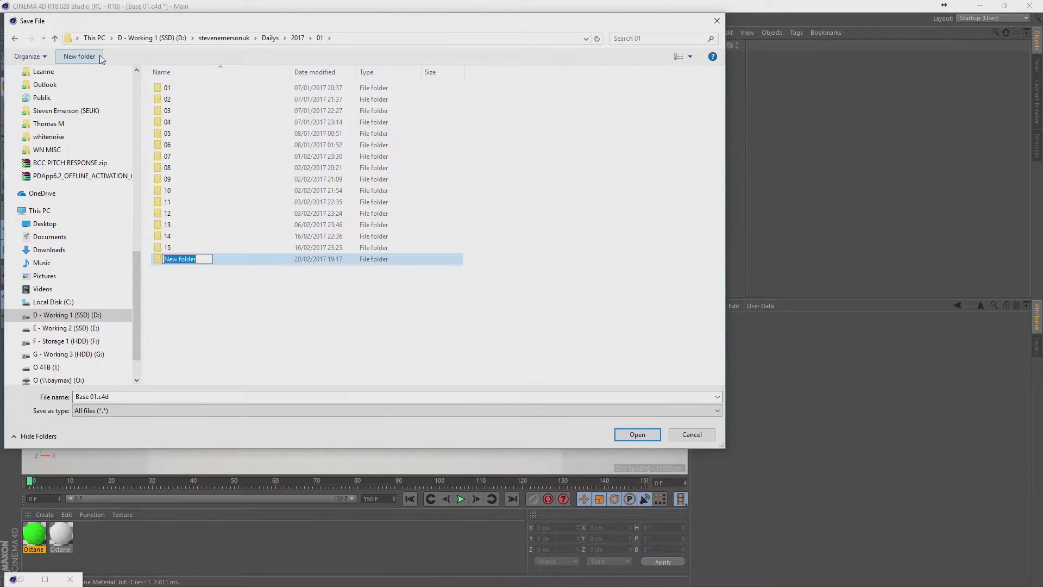
key("Return")
key("Return")
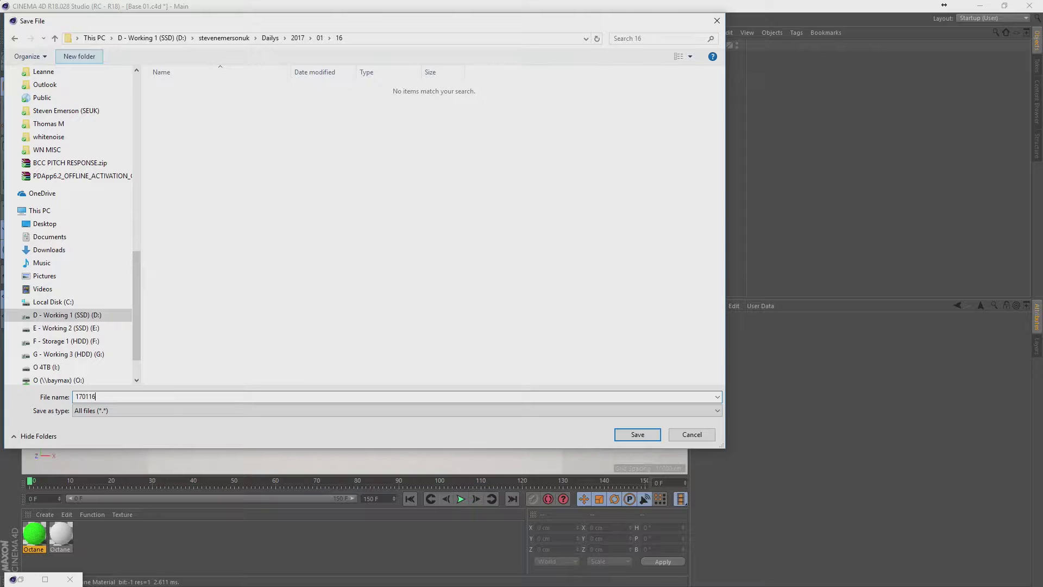
key("Return")
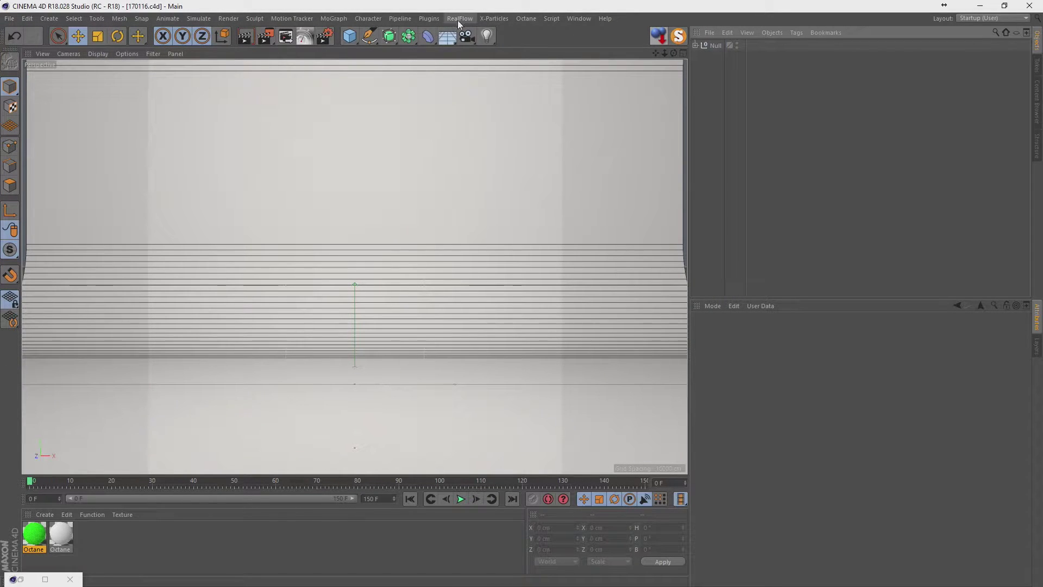
- Add a Platonic primitive and lift it above the floor
left_click(407, 20)
left_click_drag(350, 36, 440, 96)
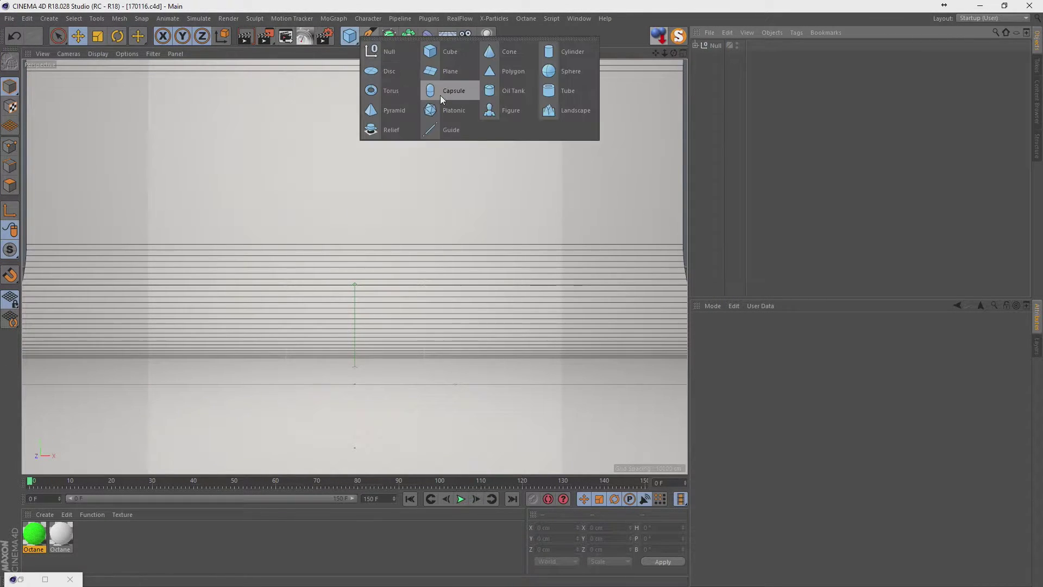
left_click(441, 95)
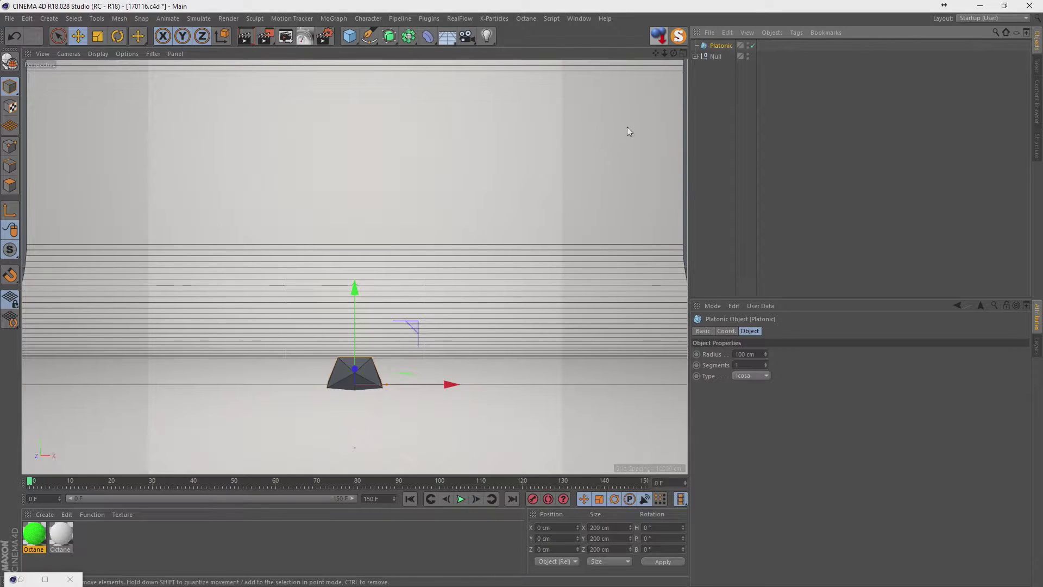
left_click_drag(355, 287, 354, 64)
- Give the icosahedron a 400 cm radius, lower it slightly and tilt it at an angle
double_click(753, 354)
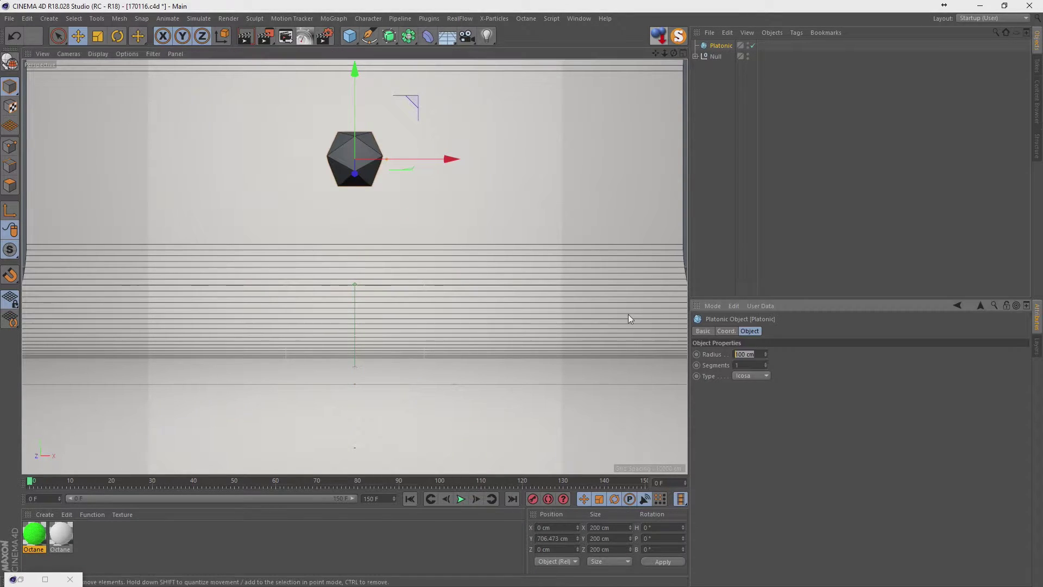
type("400")
key("Return")
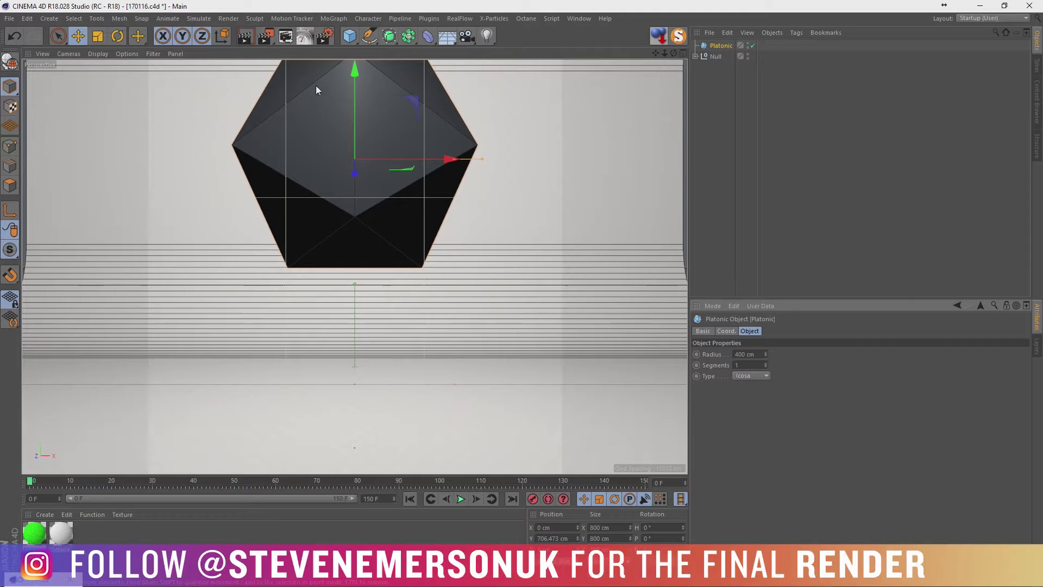
left_click_drag(356, 71, 349, 142)
key("r")
mouse_move(403, 175)
left_mouse_down()
mouse_move(345, 214)
mouse_move(362, 196)
left_mouse_up()
- Add a Dual Graph with the Platonic nested inside, and set the Platonic's Y position to 0
left_click(428, 18)
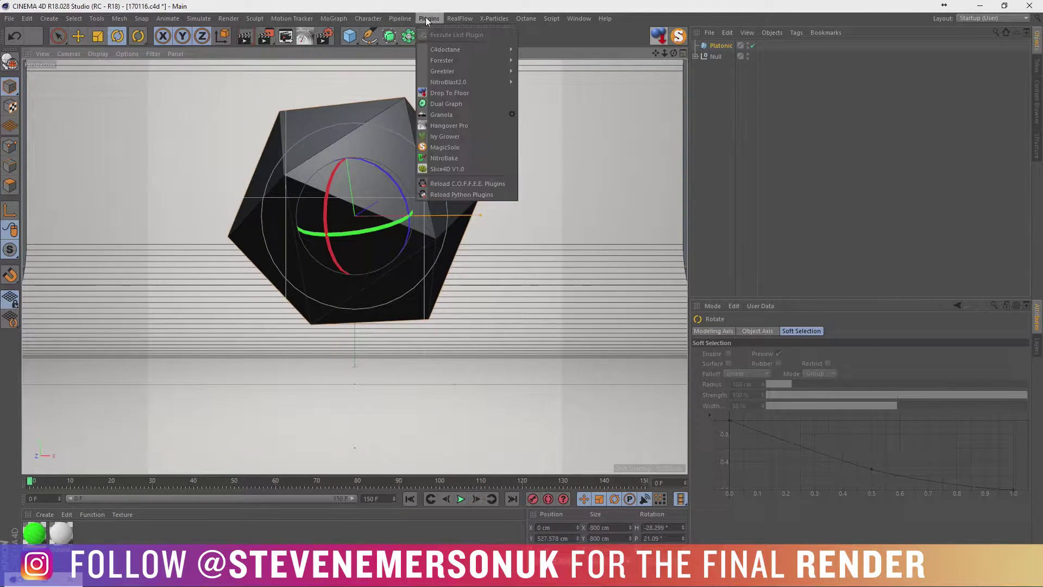
left_click(438, 103)
left_click_drag(723, 56, 720, 46)
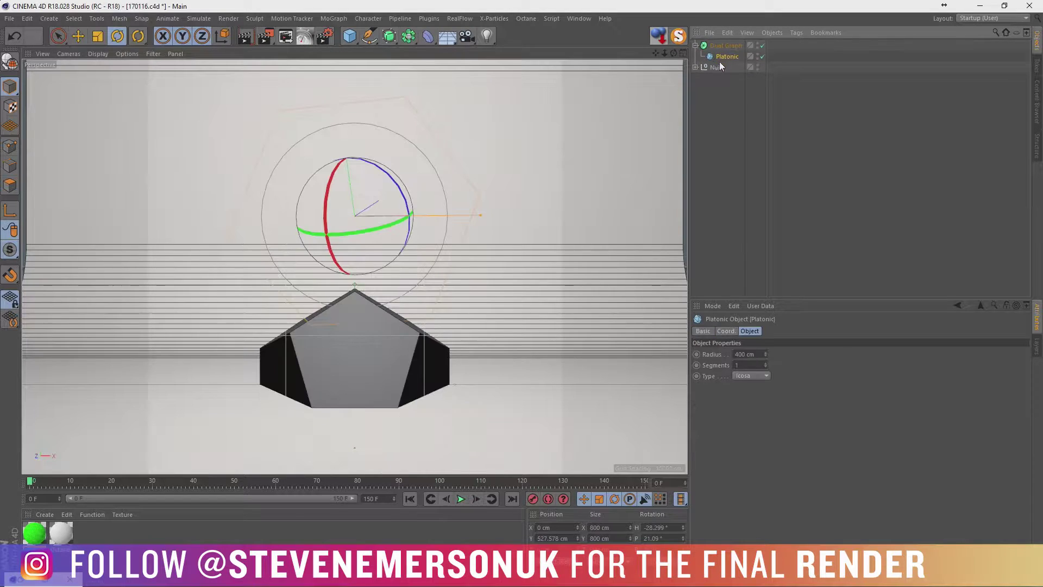
left_click(726, 45)
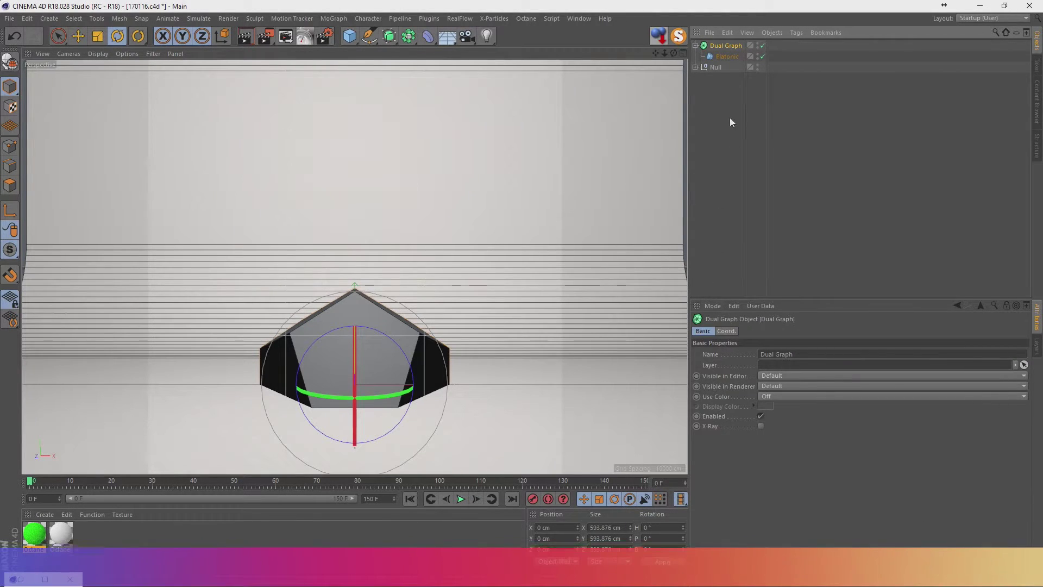
left_click(727, 56)
left_click(728, 331)
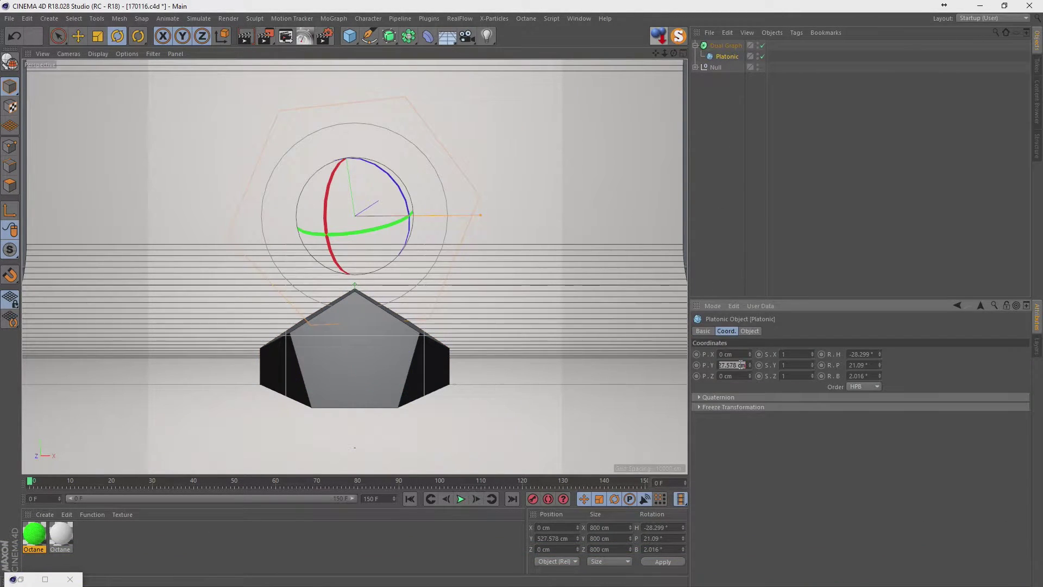
type("0")
key("Return")
- Wrap the Dual Graph in a second Dual Graph and move the shape up
left_click(726, 45)
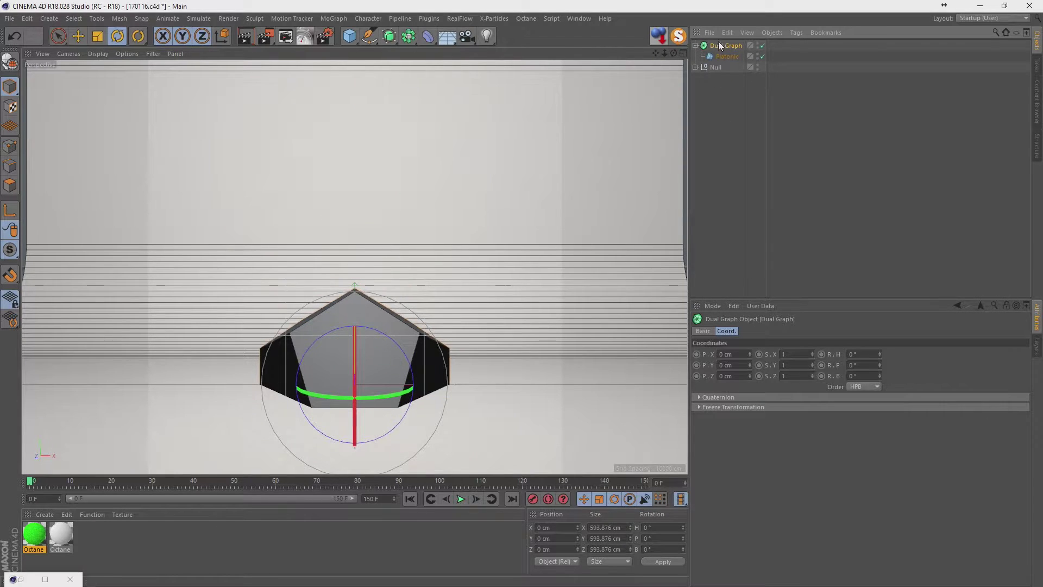
left_click(428, 35)
left_click(436, 105, "alt")
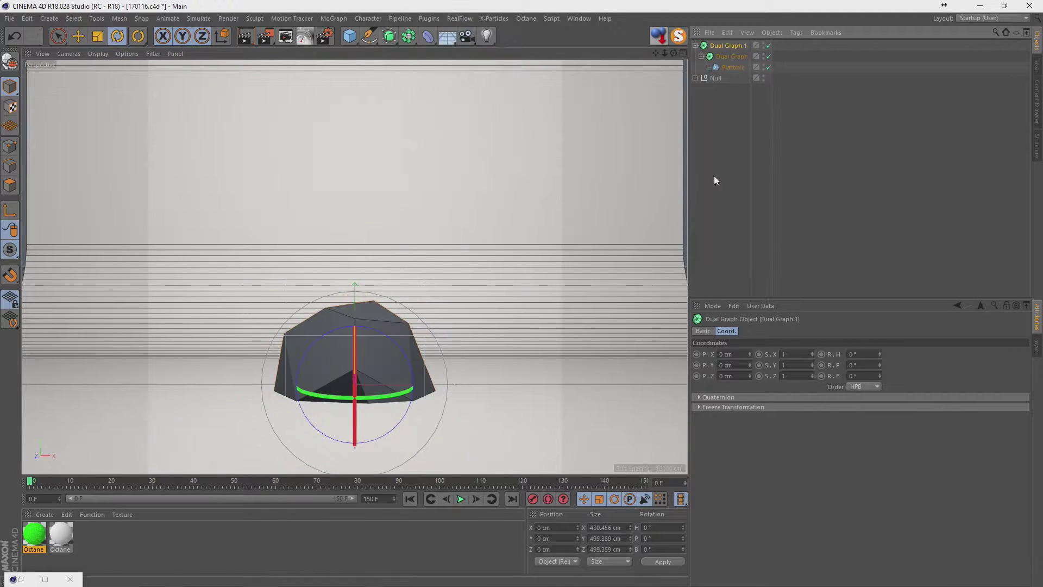
left_click(79, 38)
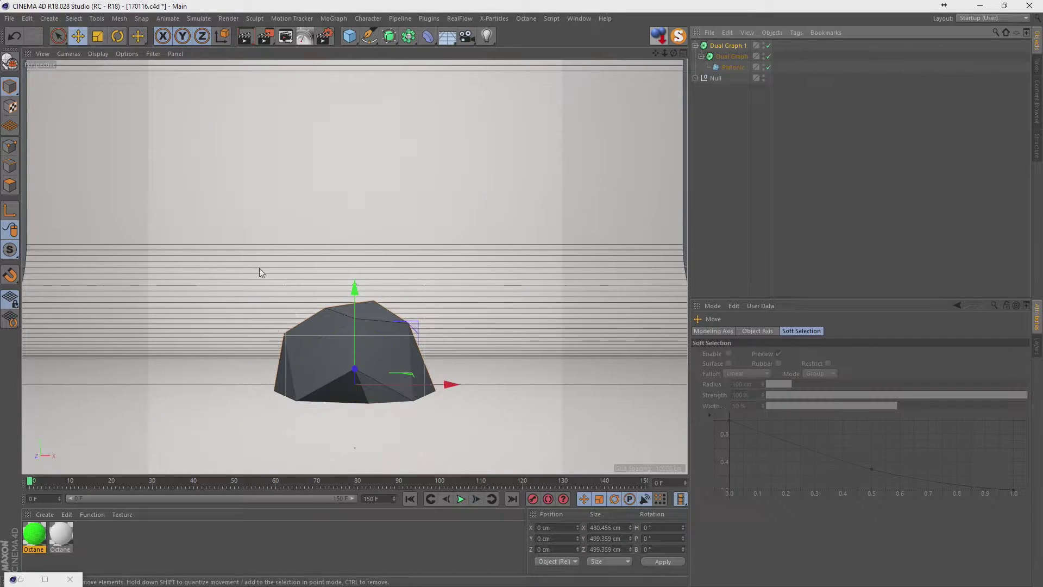
left_click_drag(351, 302, 351, 154)
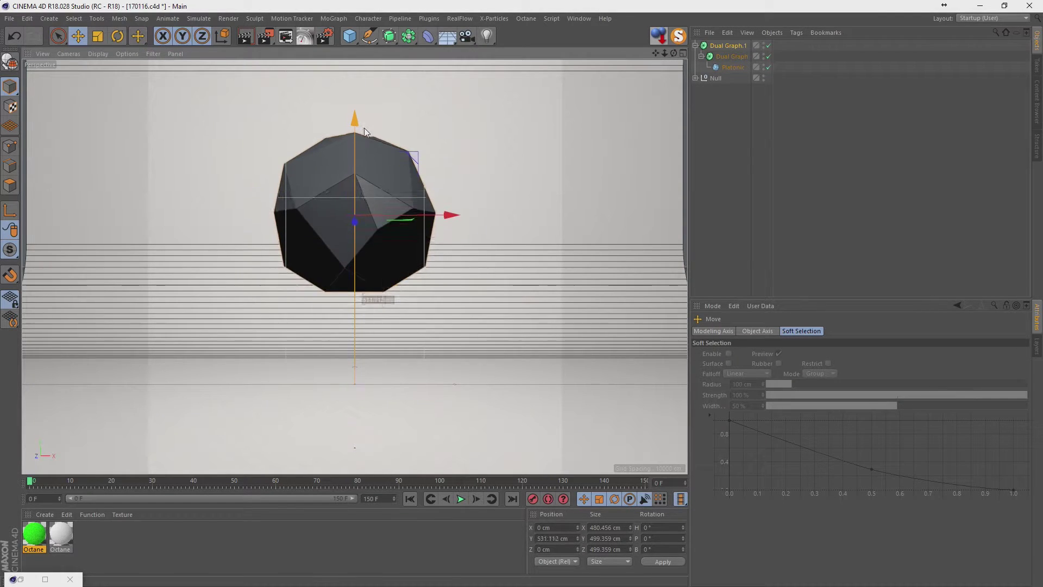
- Raise the icosahedron's segments, compare with Dual Graphs toggled, then settle on 2 segments
left_click(733, 66)
left_click(752, 332)
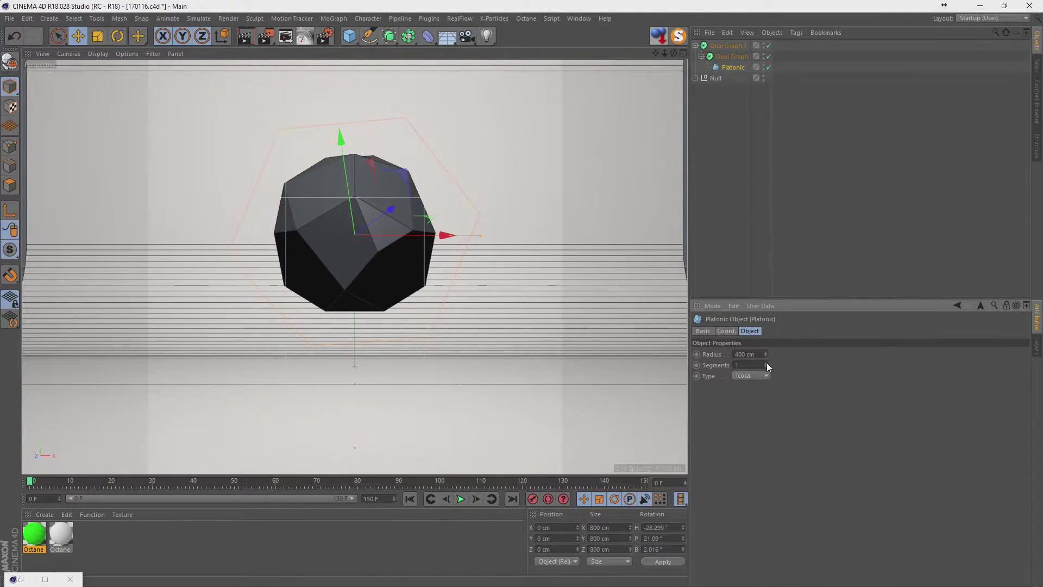
left_click(768, 363)
left_click(767, 363)
left_click(767, 363)
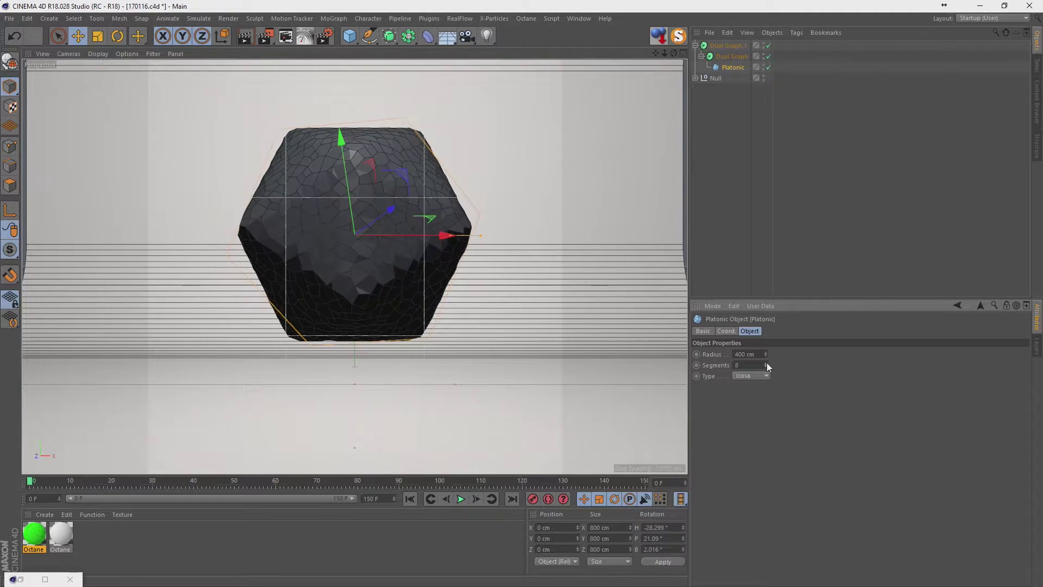
left_click(767, 363)
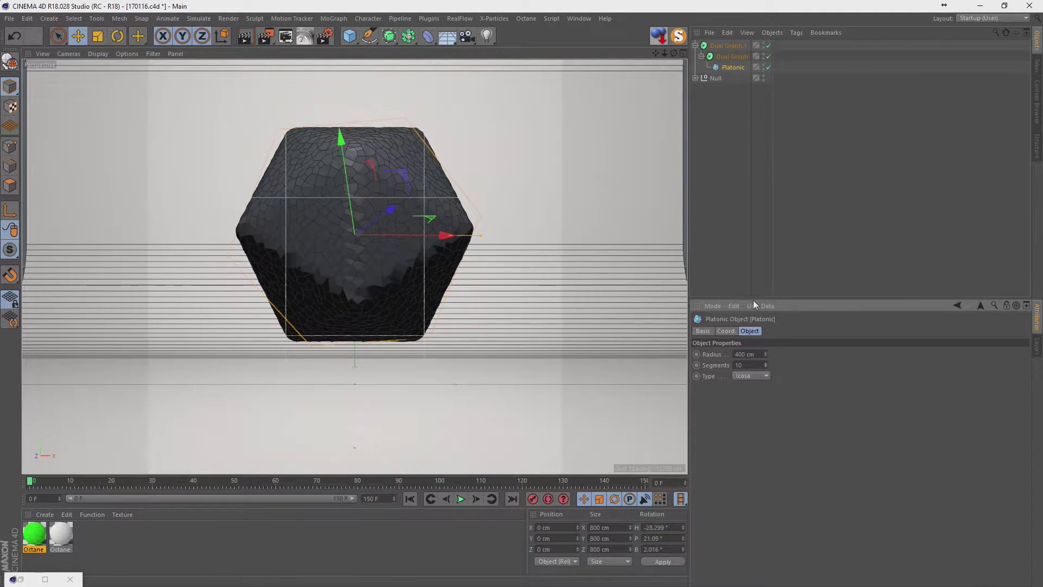
left_click_drag(767, 46, 767, 56)
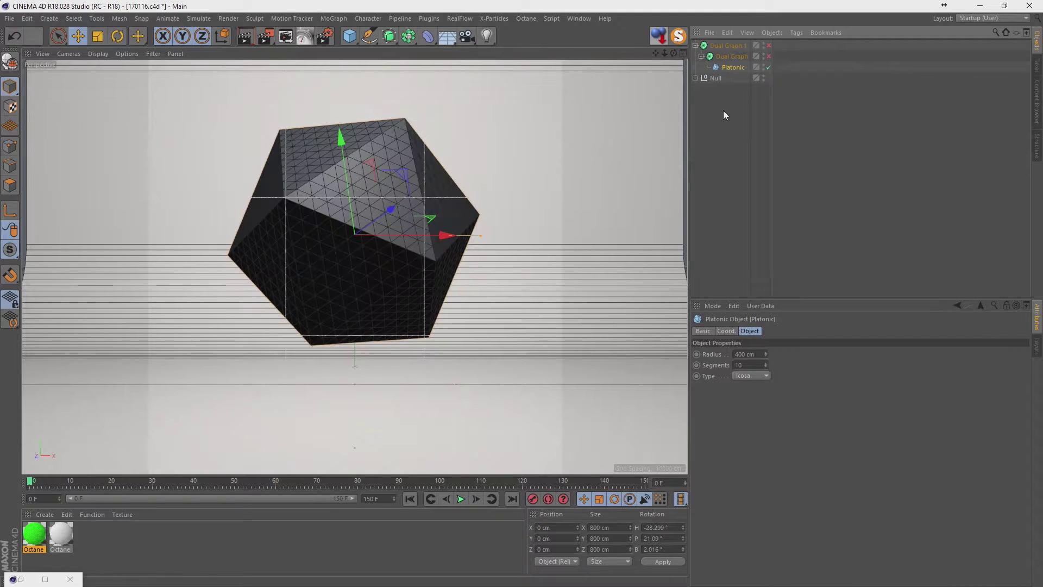
left_click_drag(763, 365, 763, 392)
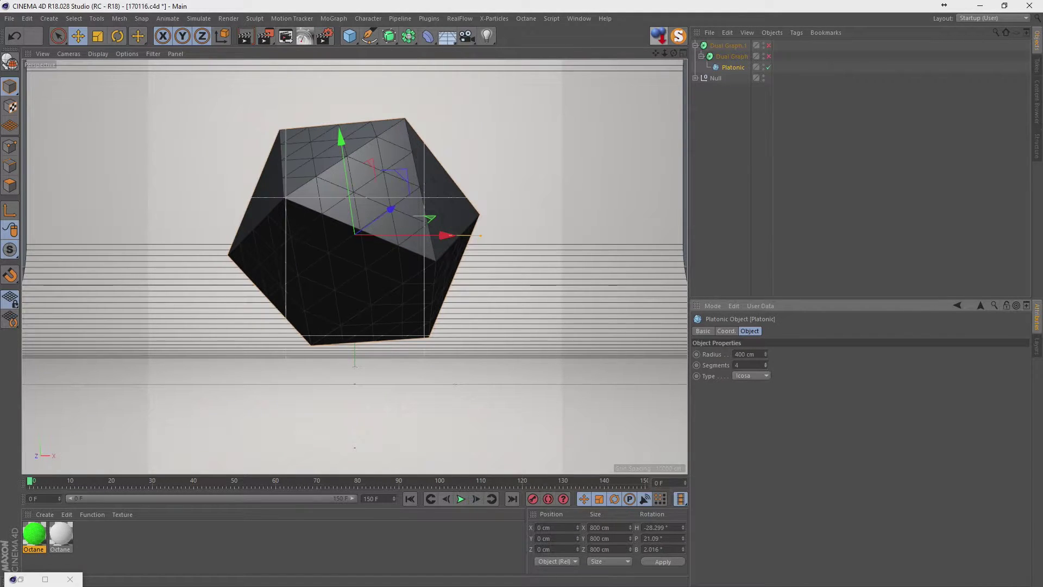
left_click_drag(769, 56, 768, 46)
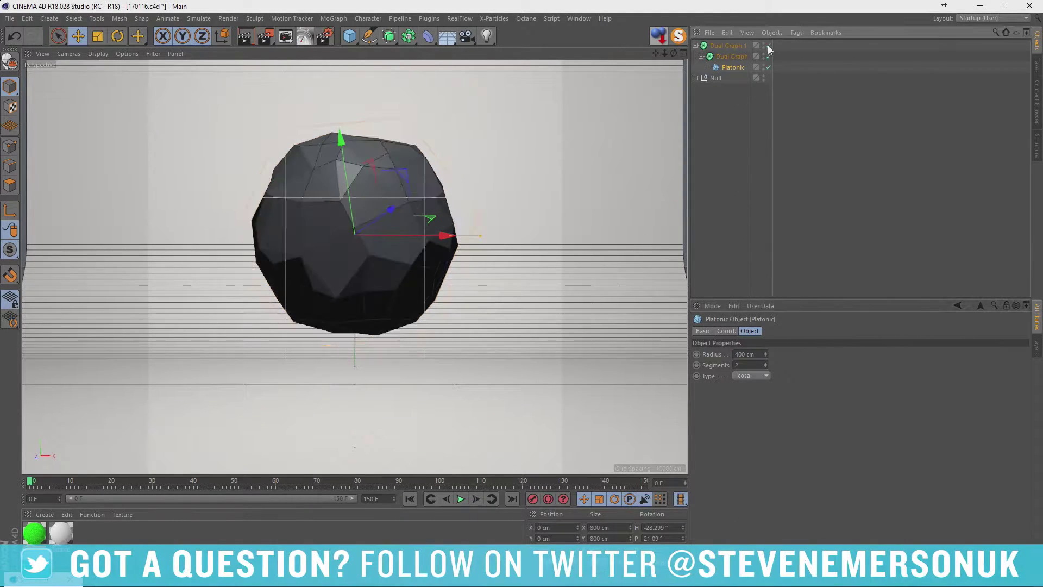
left_click(769, 67)
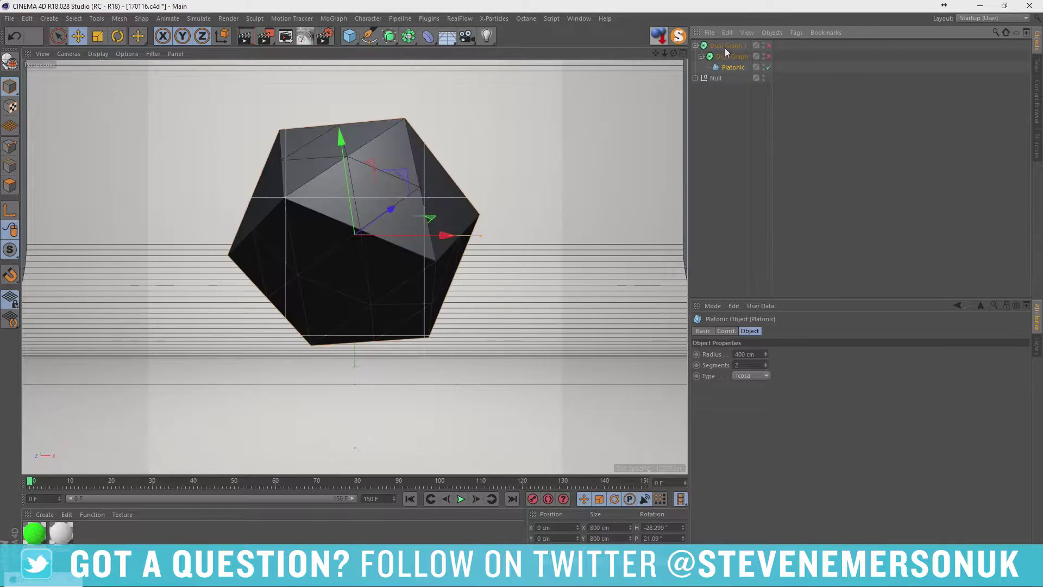
left_click(708, 47)
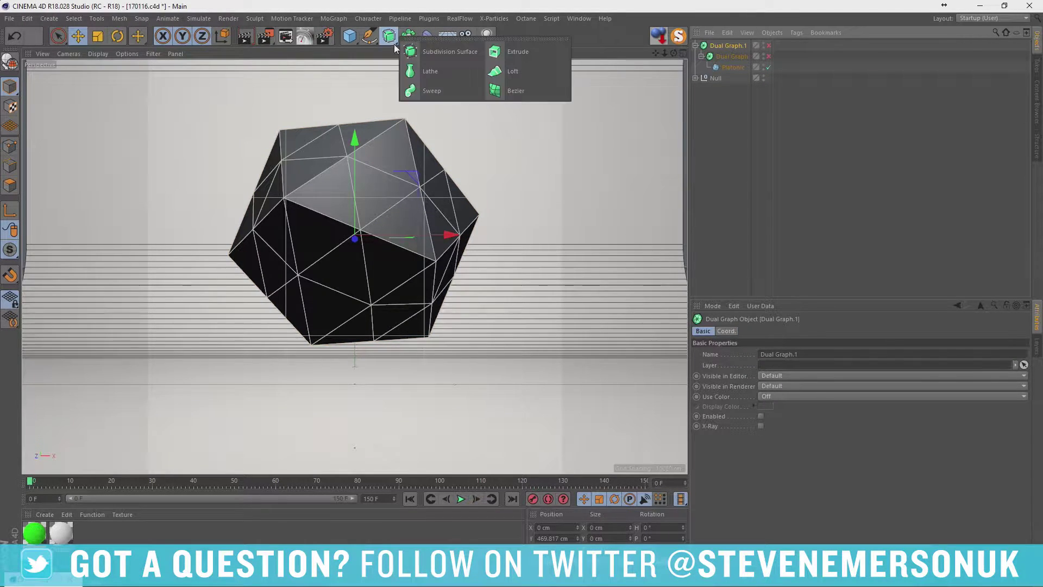
- Parent Dual Graph.1 under a Subdivision Surface, then disable the inner Dual Graph to reveal the icosahedron
left_click_drag(386, 41, 418, 54)
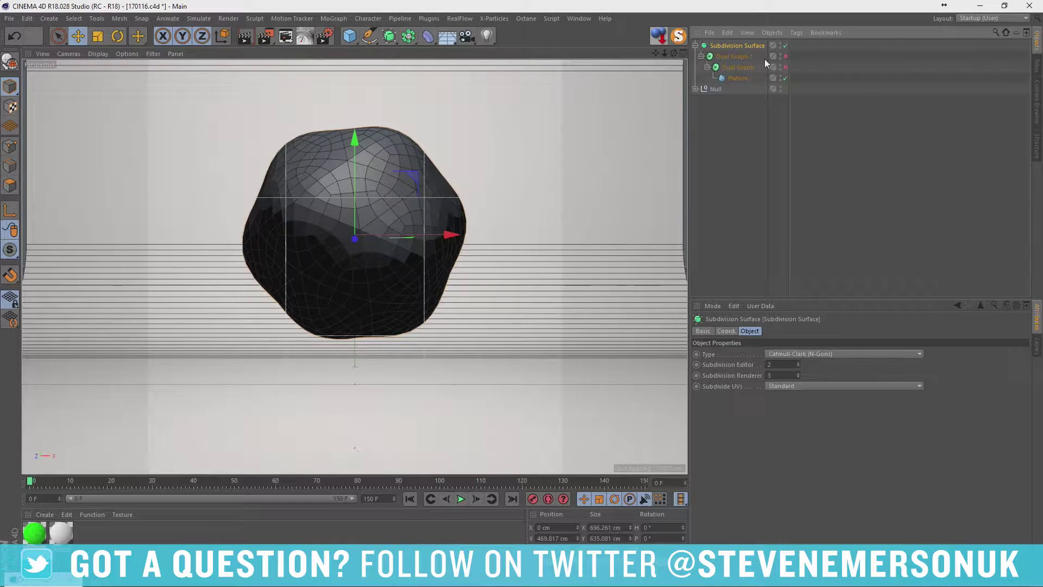
left_click(786, 56)
left_click(785, 67)
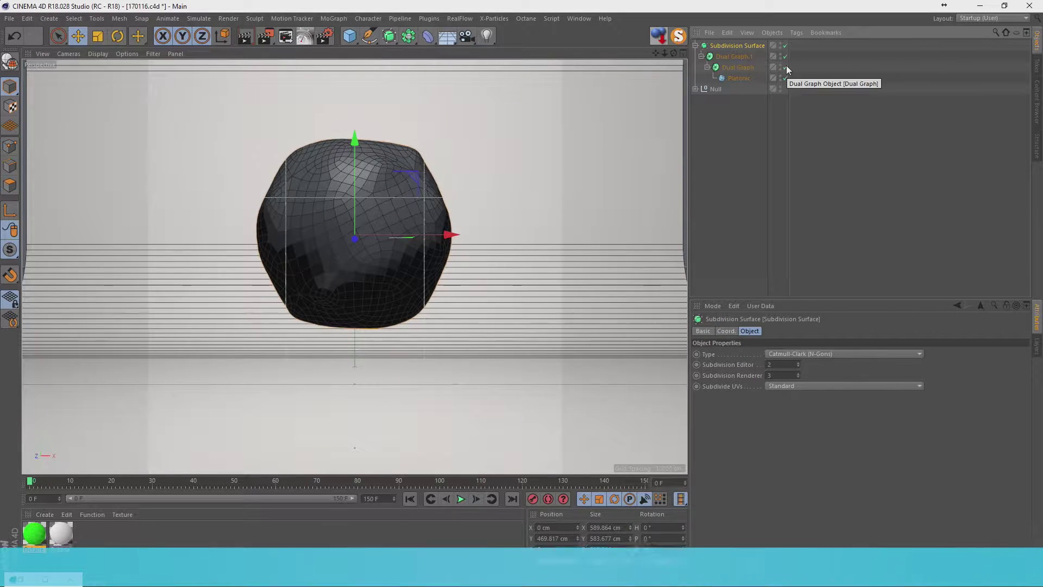
left_click(734, 79)
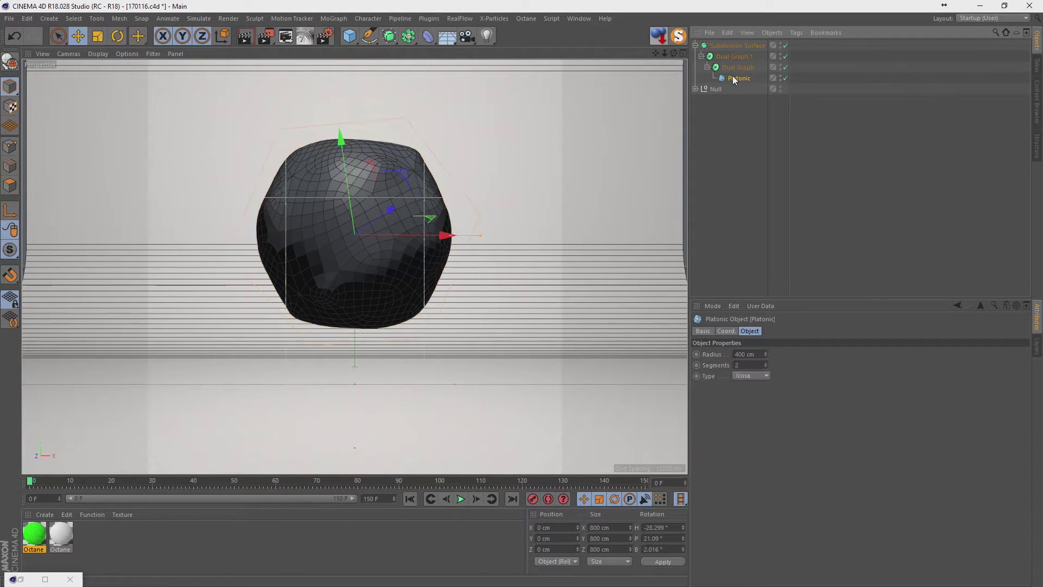
left_click(785, 66)
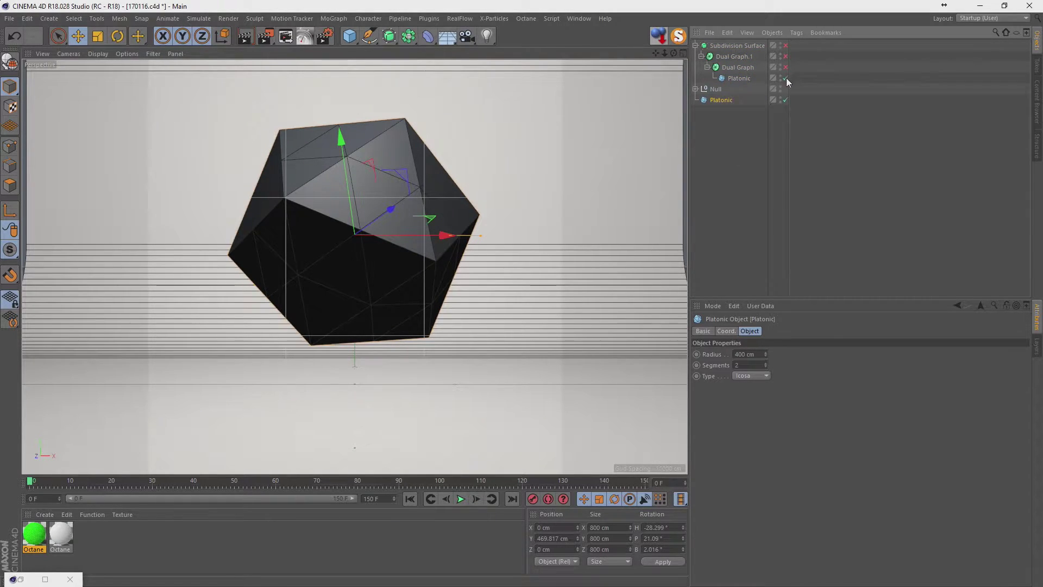
- Make the inner Platonic editable and select its top triangle in Polygons mode
left_click(742, 78)
key("c")
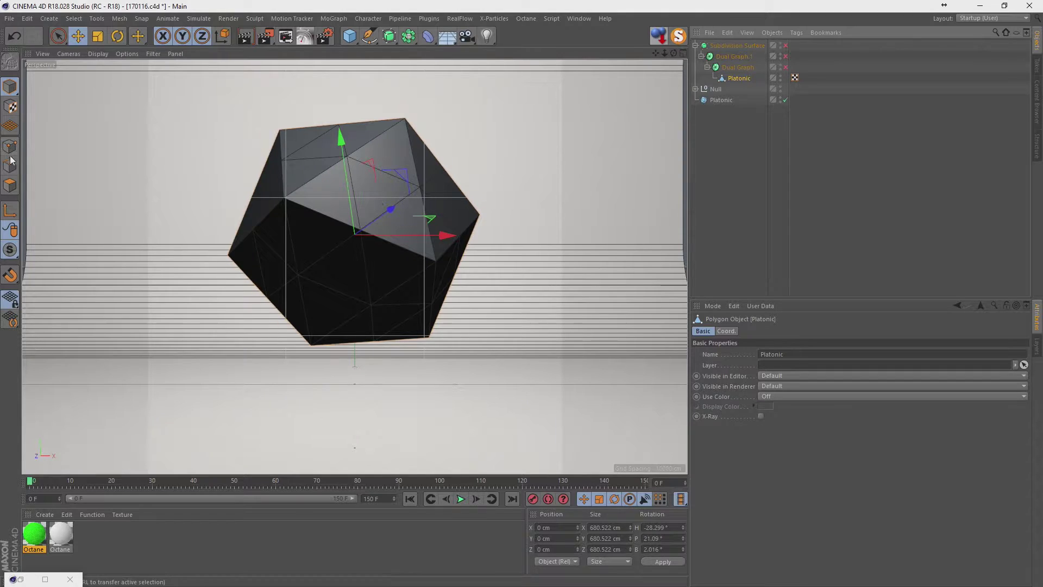
left_click(10, 186)
left_click(384, 186)
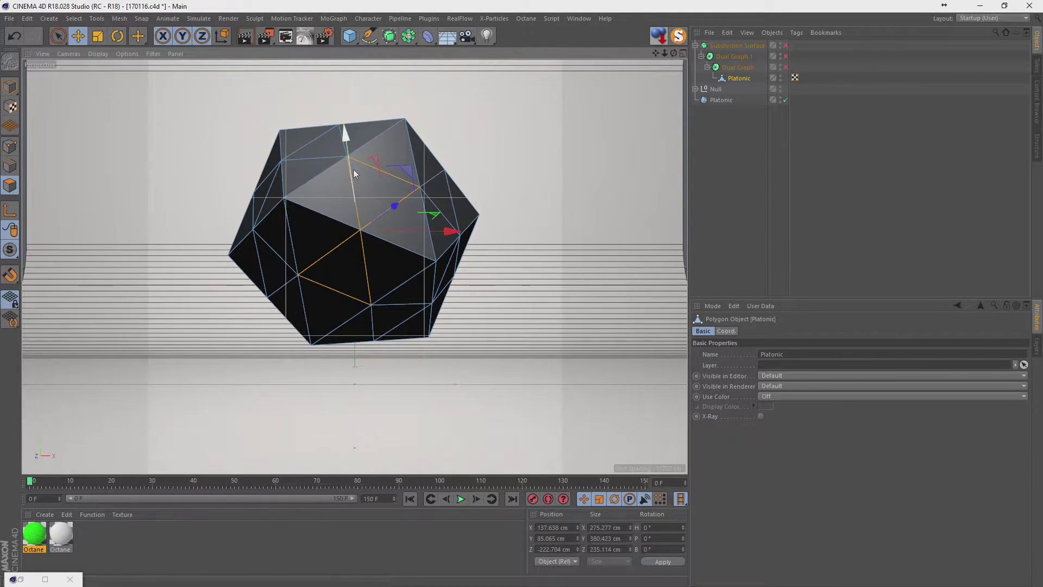
- Look through the OctaneCamera and orbit around the icosahedron to see more faces
left_click(695, 88)
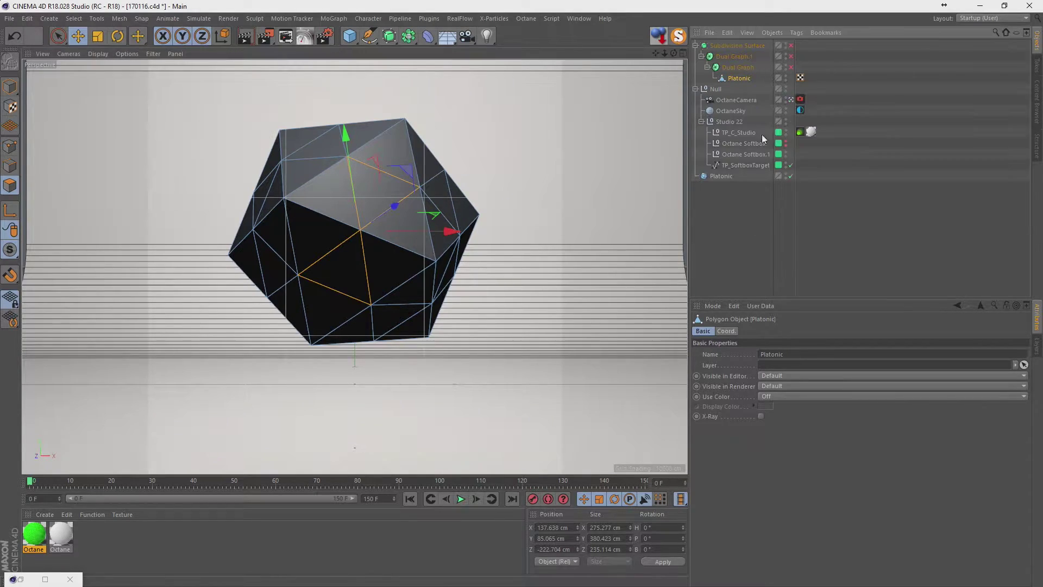
left_click(791, 99)
scroll(285, 254, "up", 3)
scroll(229, 285, "up", 3)
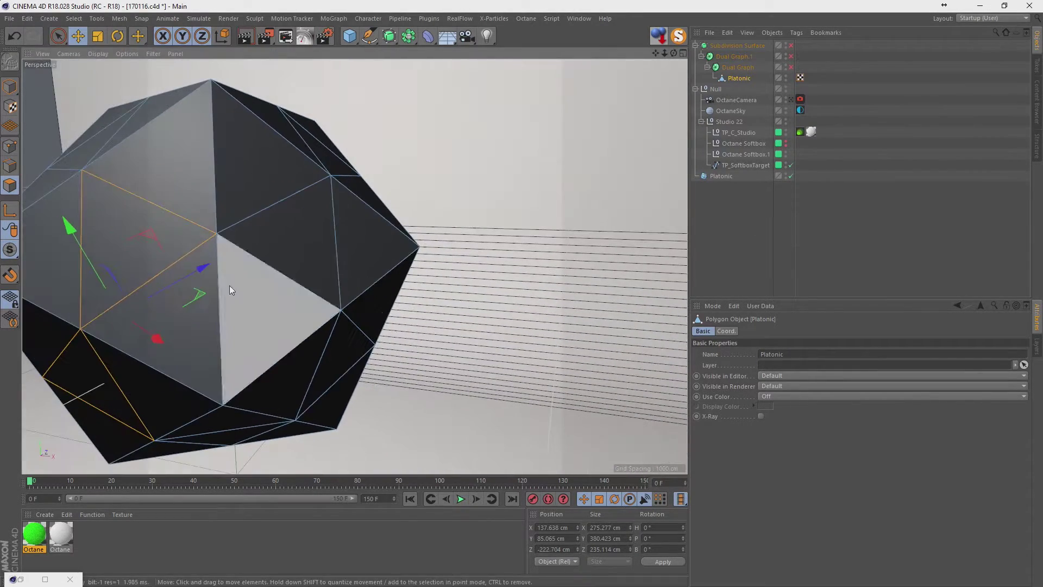
scroll(253, 242, "up", 2)
scroll(253, 242, "down", 5)
left_click_drag(253, 242, 382, 184, "alt")
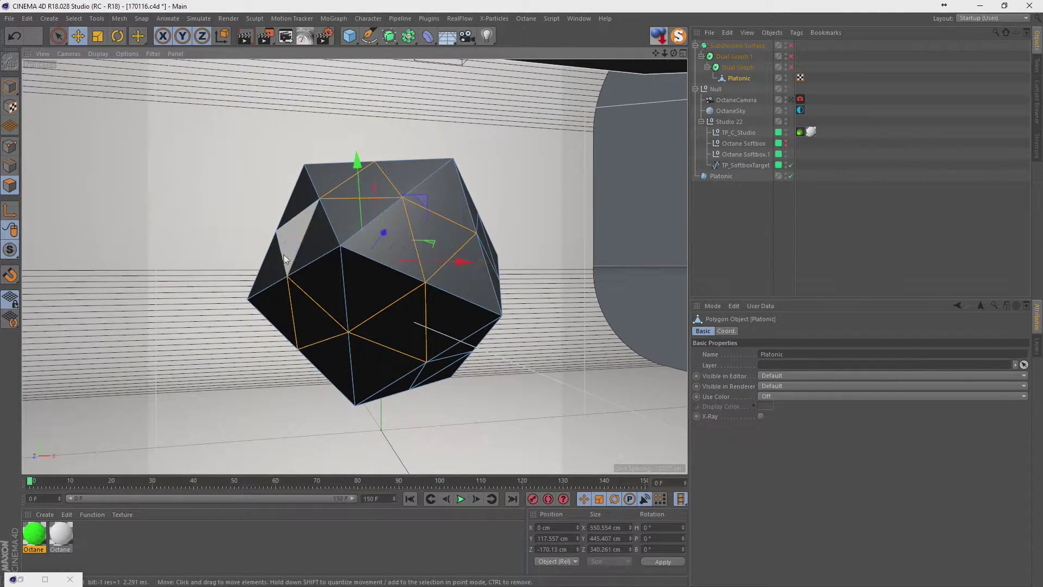
mouse_move(284, 258)
left_mouse_down("alt")
mouse_move(383, 270)
mouse_move(400, 225)
left_mouse_up("alt")
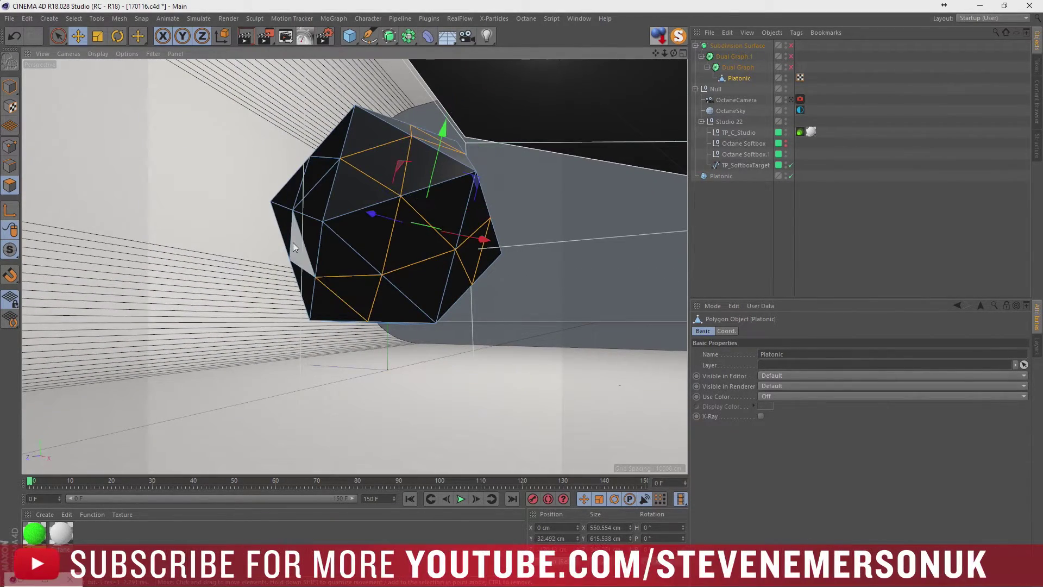
mouse_move(320, 171)
left_mouse_down("alt")
mouse_move(363, 187)
mouse_move(289, 247)
mouse_move(306, 204)
left_mouse_up("alt")
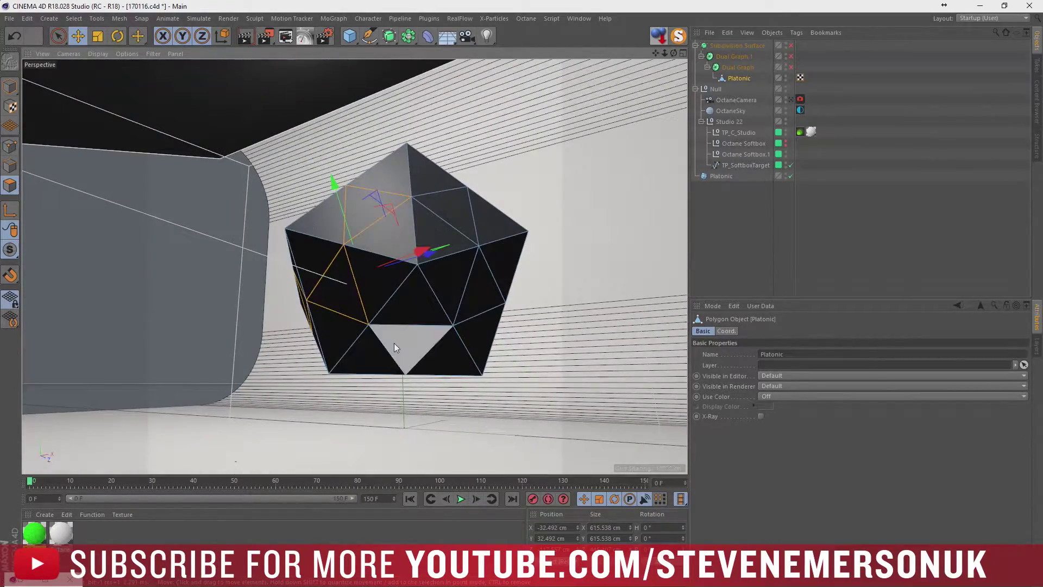
mouse_move(451, 217)
left_mouse_down("alt")
mouse_move(356, 282)
mouse_move(460, 315)
left_mouse_up("alt")
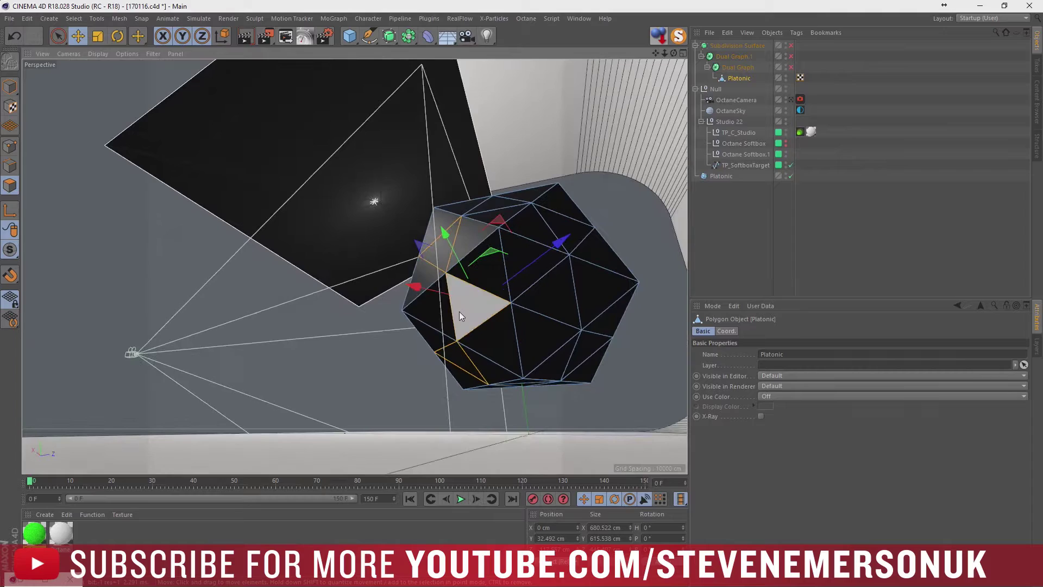
- Add three more scattered triangles to the face selection, orbiting between picks
left_click(461, 313, "shift")
left_click(537, 351, "shift")
left_click(558, 306, "shift")
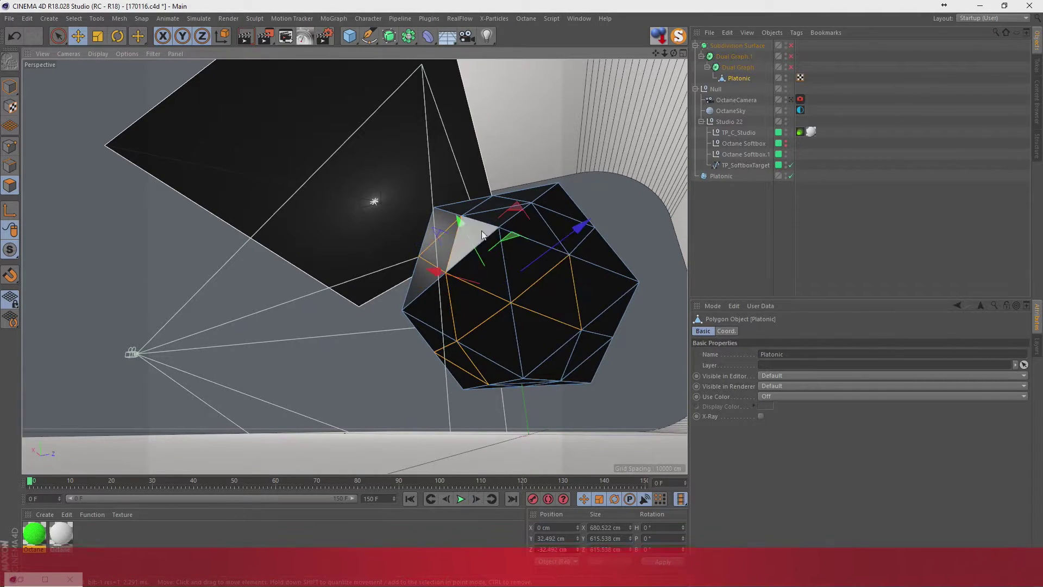
mouse_move(582, 325)
left_mouse_down("alt")
mouse_move(575, 281)
mouse_move(571, 325)
mouse_move(493, 295)
mouse_move(488, 353)
mouse_move(487, 340)
mouse_move(501, 346)
left_mouse_up("alt")
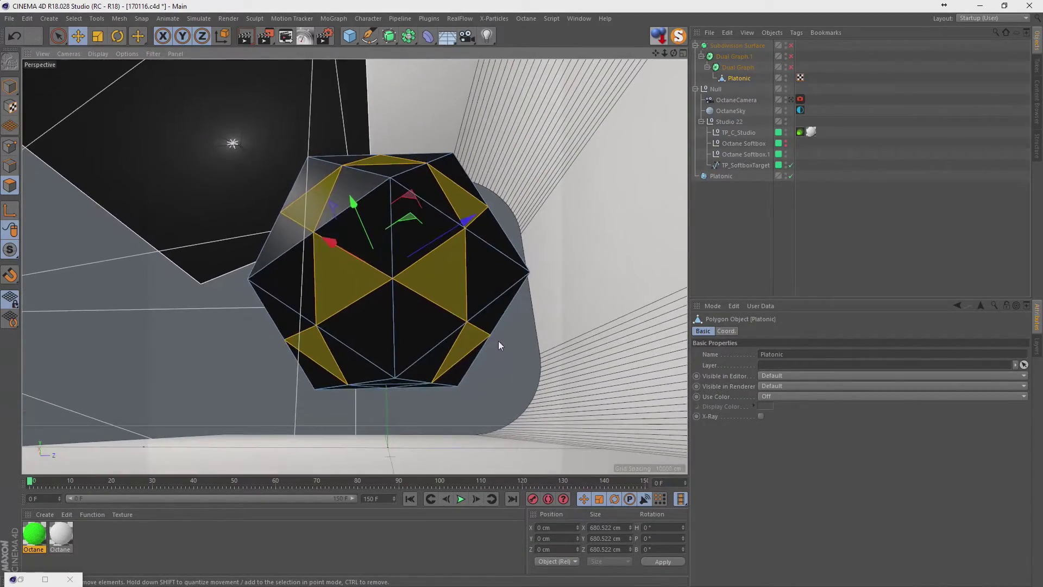
mouse_move(388, 384)
left_mouse_down("alt")
mouse_move(448, 315)
mouse_move(373, 344)
mouse_move(565, 204)
left_mouse_up("alt")
mouse_move(589, 253)
left_mouse_down("alt")
mouse_move(310, 240)
mouse_move(340, 223)
mouse_move(483, 205)
mouse_move(380, 239)
mouse_move(431, 233)
mouse_move(360, 223)
mouse_move(546, 220)
mouse_move(501, 182)
mouse_move(501, 191)
mouse_move(533, 181)
mouse_move(435, 214)
mouse_move(391, 250)
mouse_move(334, 217)
mouse_move(375, 195)
left_mouse_up("alt")
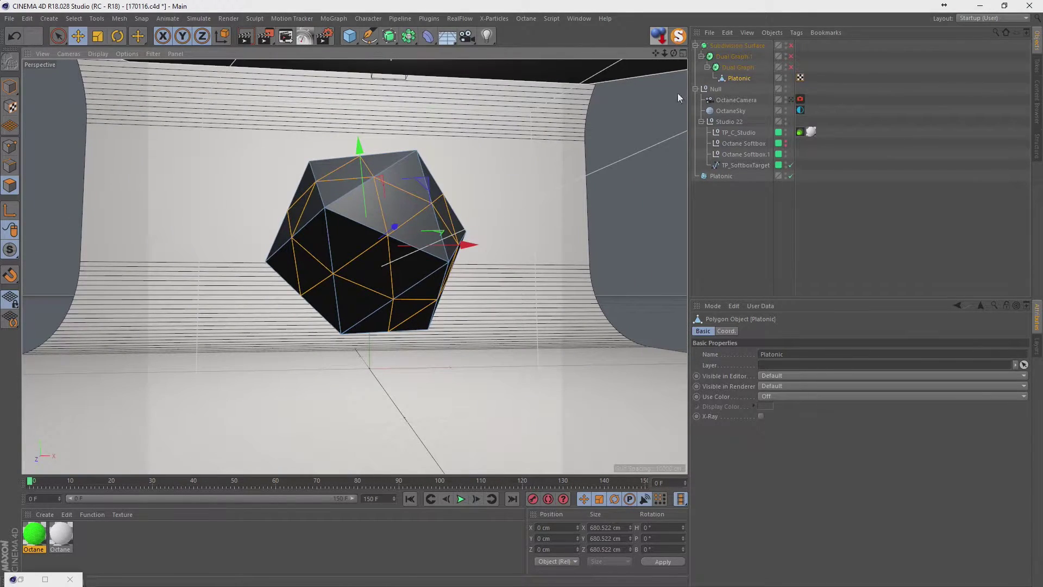
- Store the face selection as a Polygon Selection tag and re-enable the generators
left_click(73, 18)
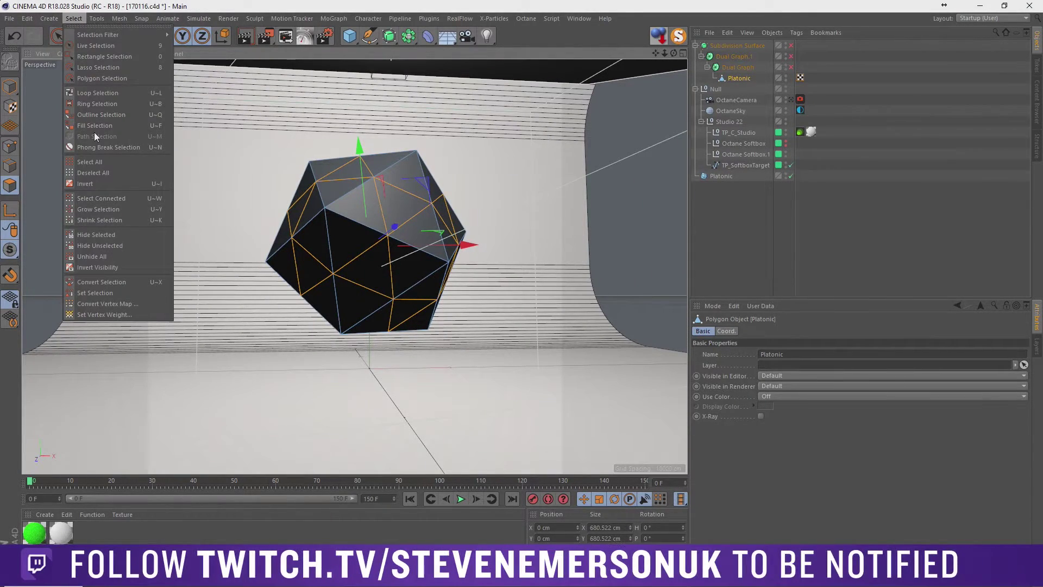
left_click(95, 293)
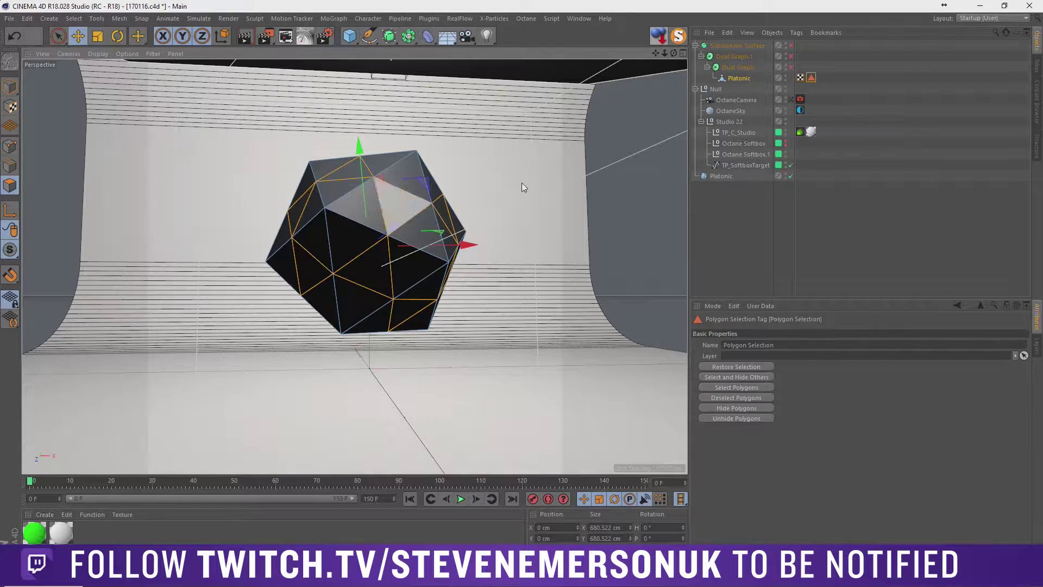
left_click(789, 56)
left_click(711, 47)
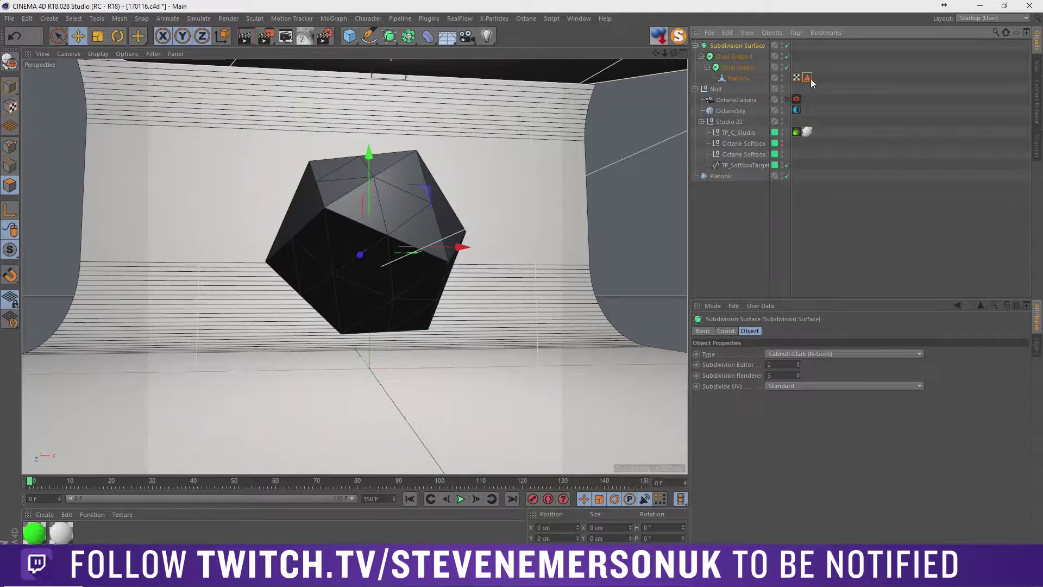
left_click(738, 79)
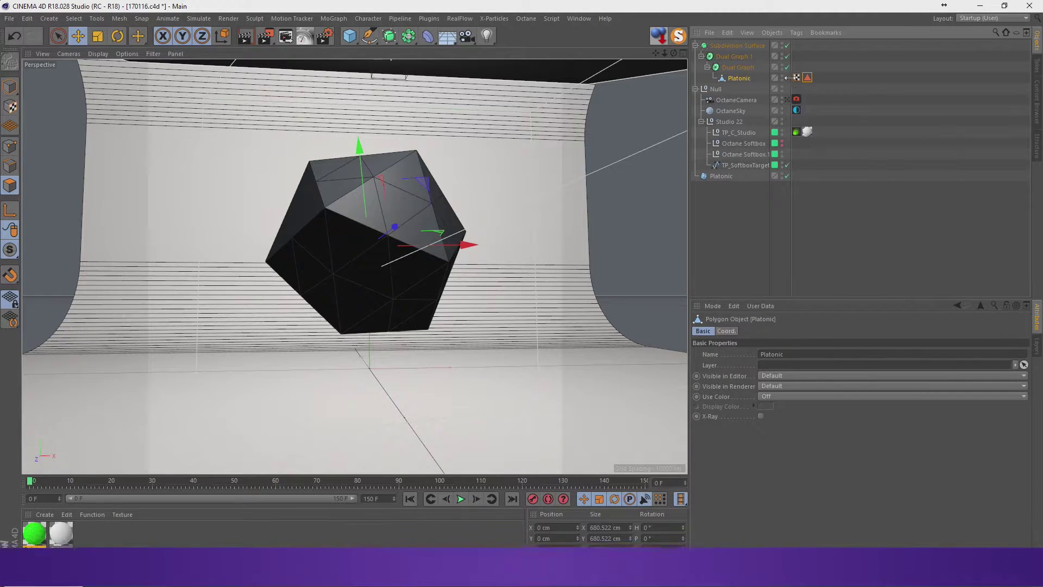
left_click(807, 77)
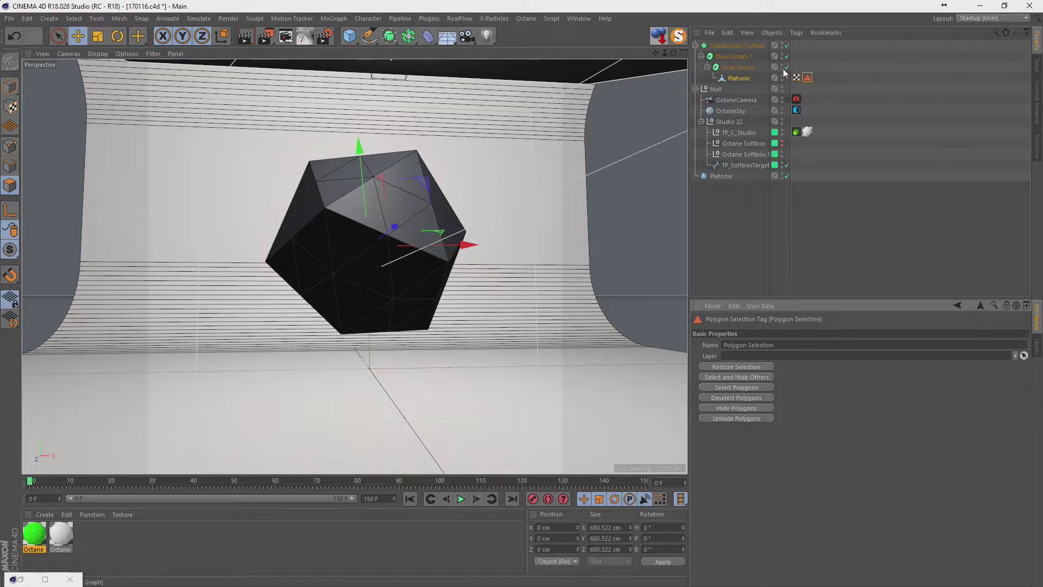
- Disable the generators and move Dual Graph.1 above the Subdivision Surface
left_click_drag(787, 46, 787, 67)
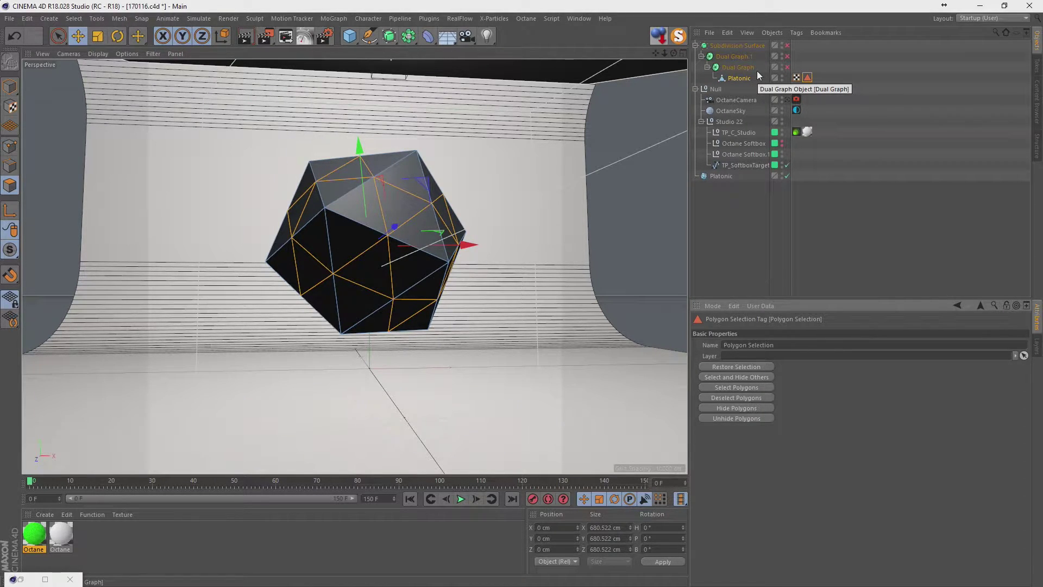
left_click(728, 45)
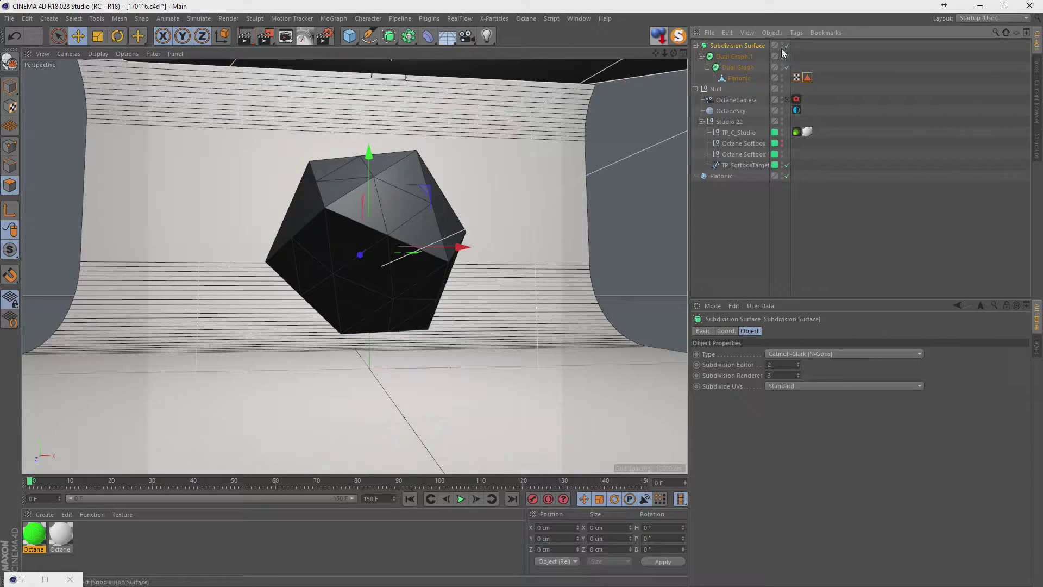
left_click(734, 56)
left_click_drag(734, 44, 733, 64)
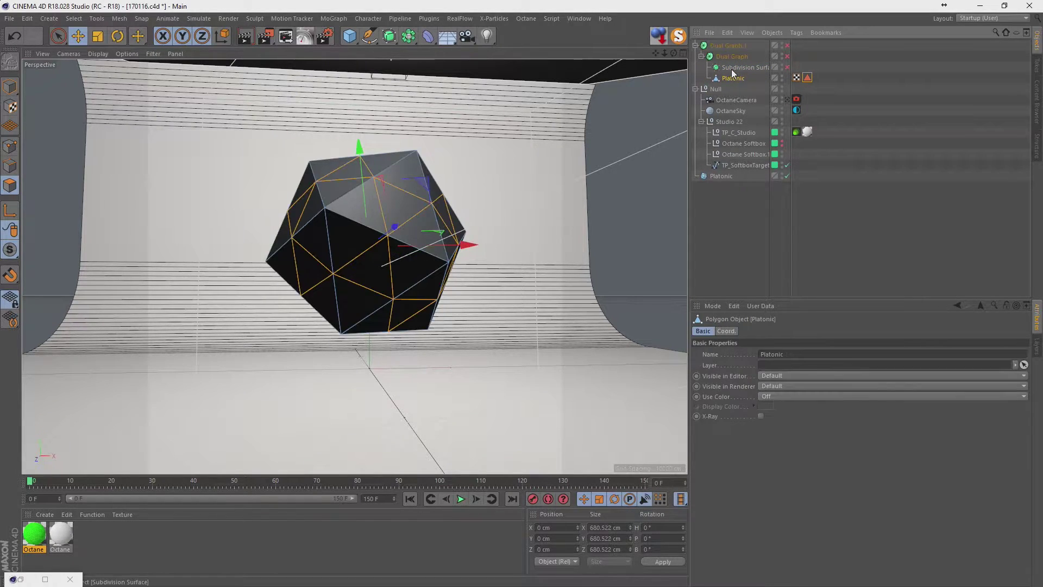
- Hide the spare Platonic and Dual Graph result, and move Subdivision Surface to the top level
left_click(807, 77)
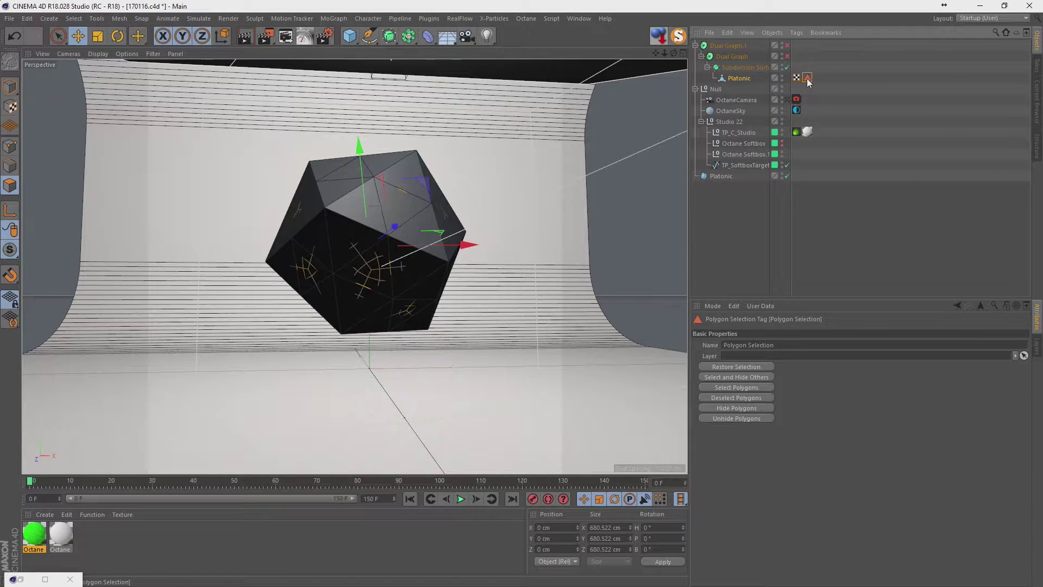
left_click(782, 173)
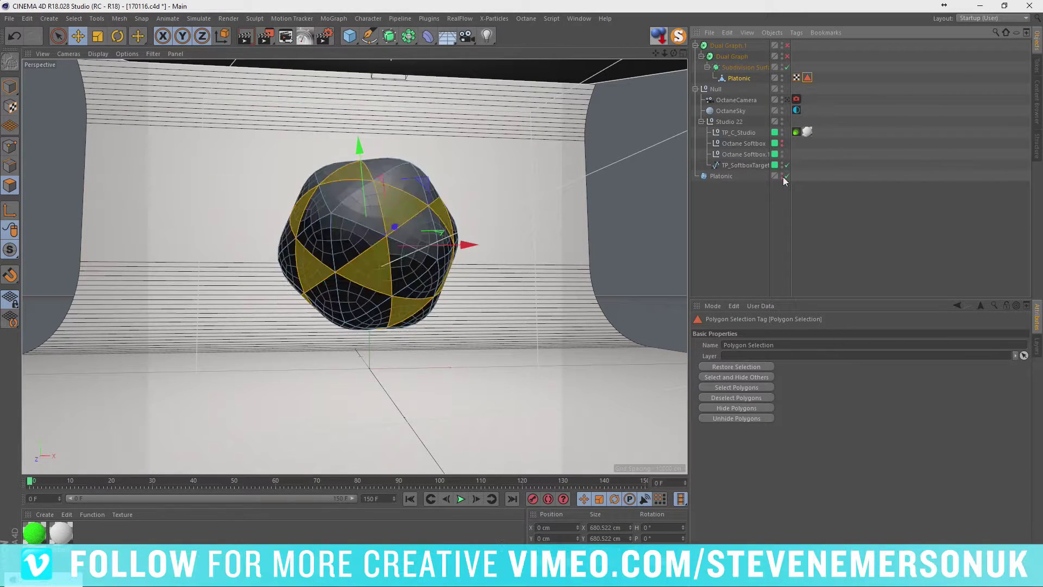
left_click(786, 49)
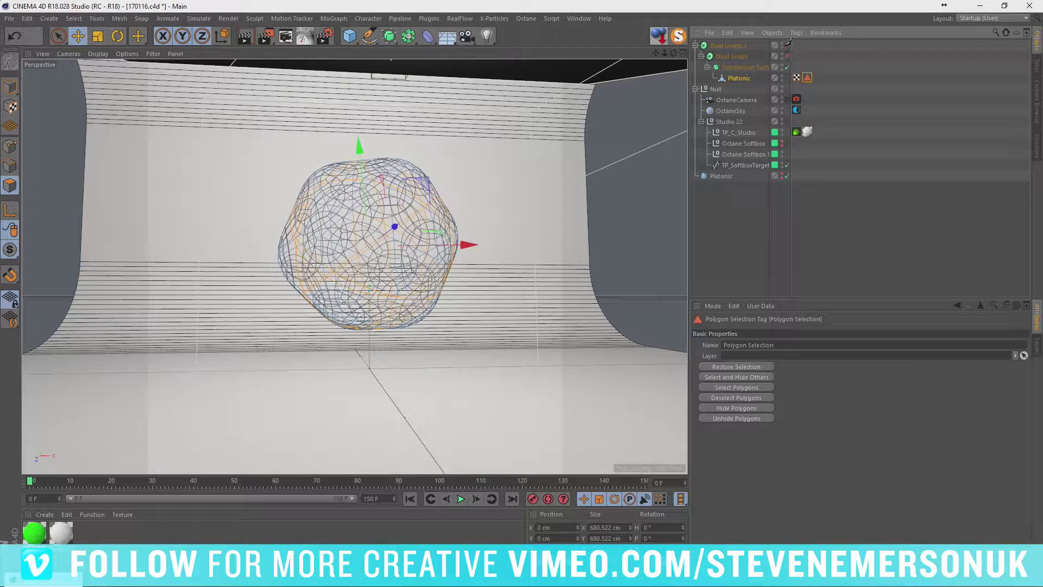
left_click(787, 46)
left_click_drag(732, 67, 733, 65)
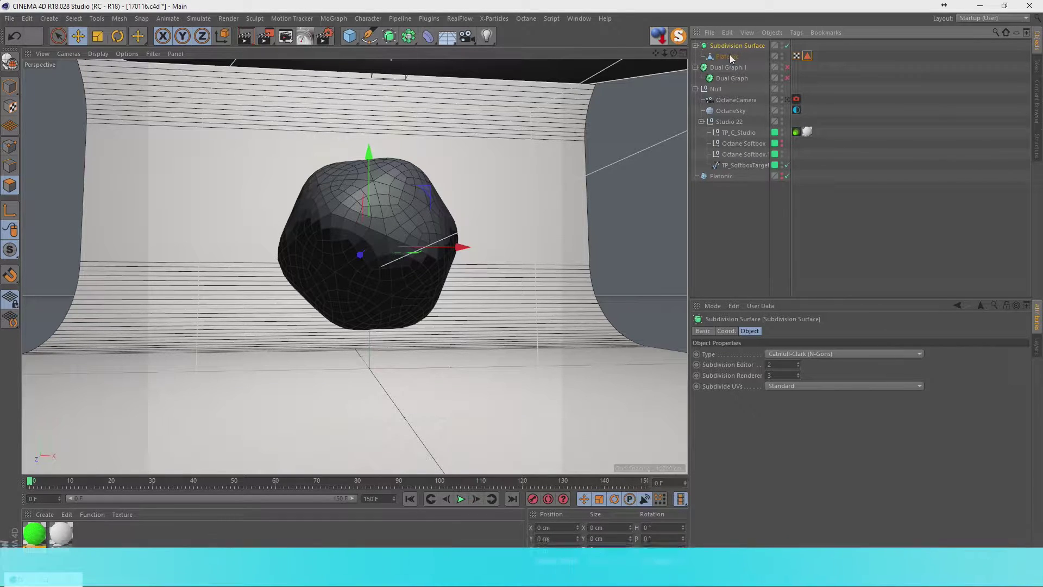
mouse_move(729, 55)
left_mouse_down()
mouse_move(733, 77)
mouse_move(729, 47)
left_mouse_up()
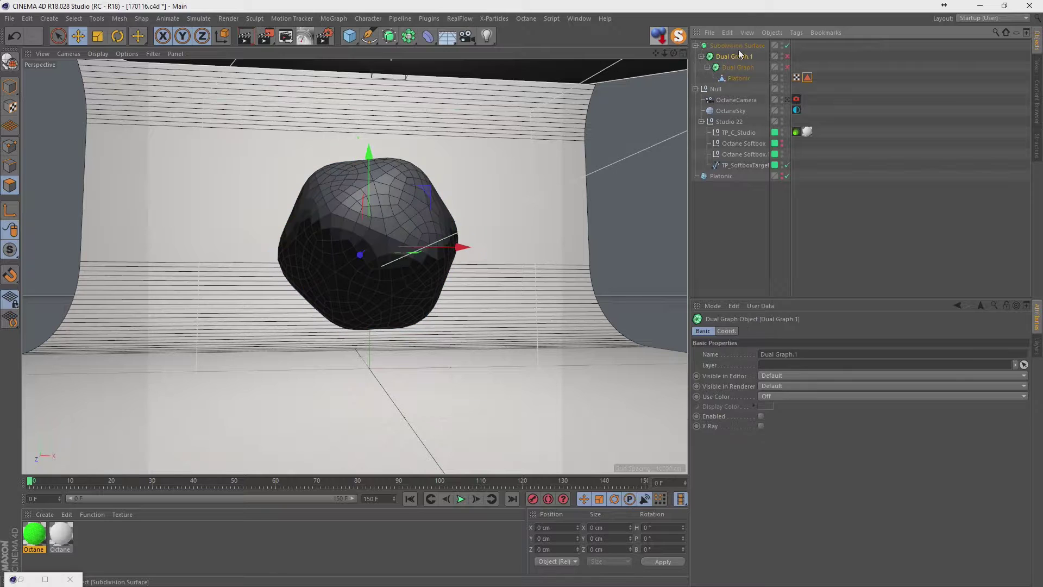
- Toggle the Dual Graph and Subdivision Surface on and off to compare the shapes
left_click(808, 78)
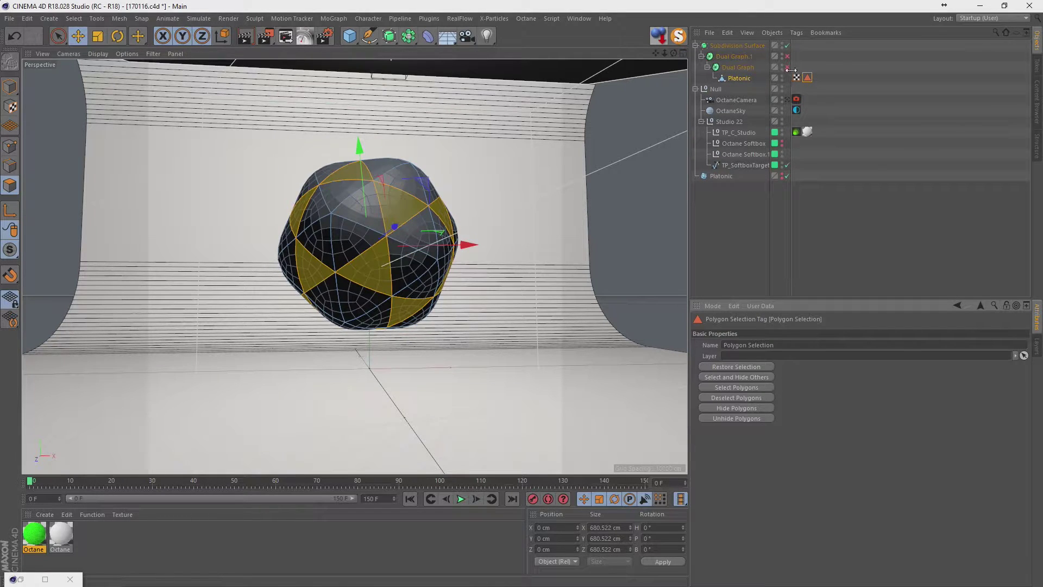
left_click(786, 66)
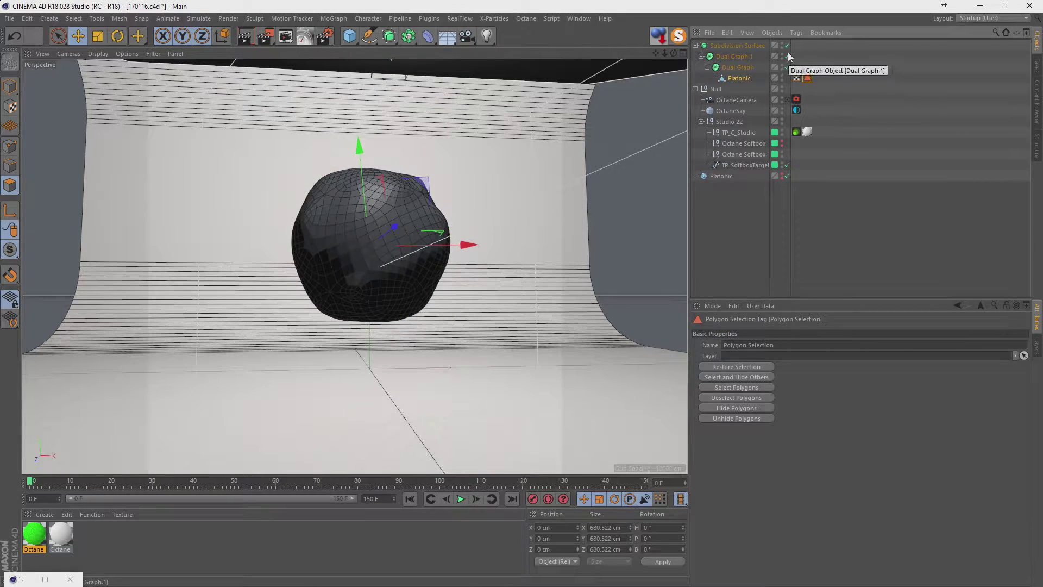
left_click(787, 46)
left_click(787, 67)
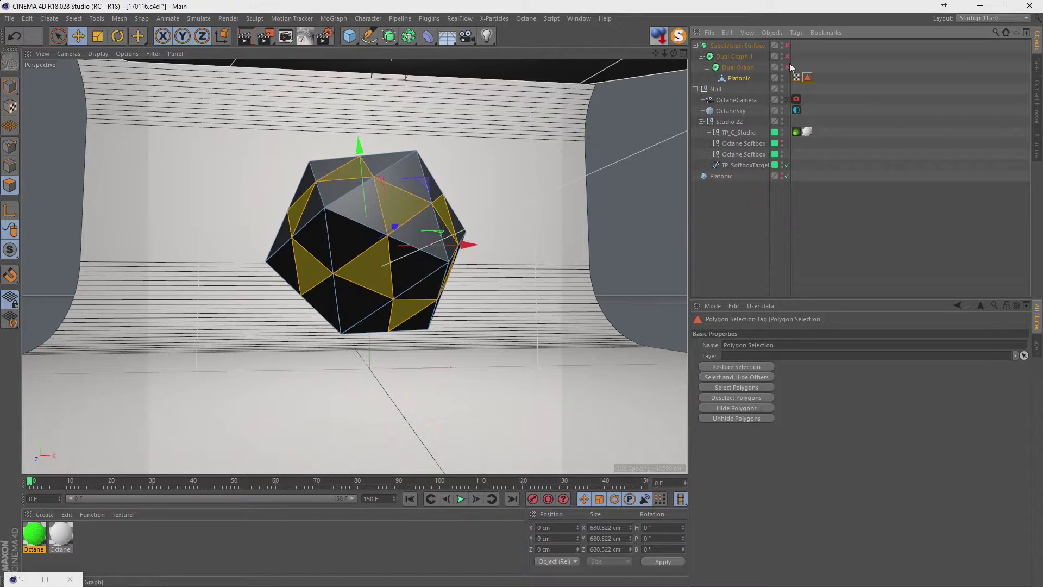
left_click(787, 46)
left_click(810, 99)
left_click(807, 78)
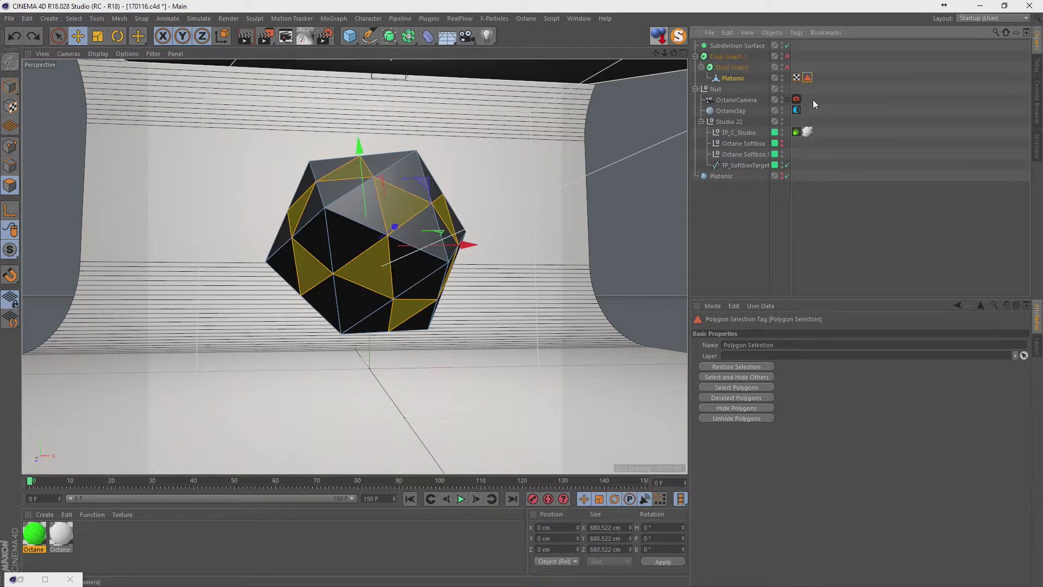
- Place the Platonic directly under the Subdivision Surface, keeping its selection tag on the Platonic
left_click_drag(733, 78, 736, 46)
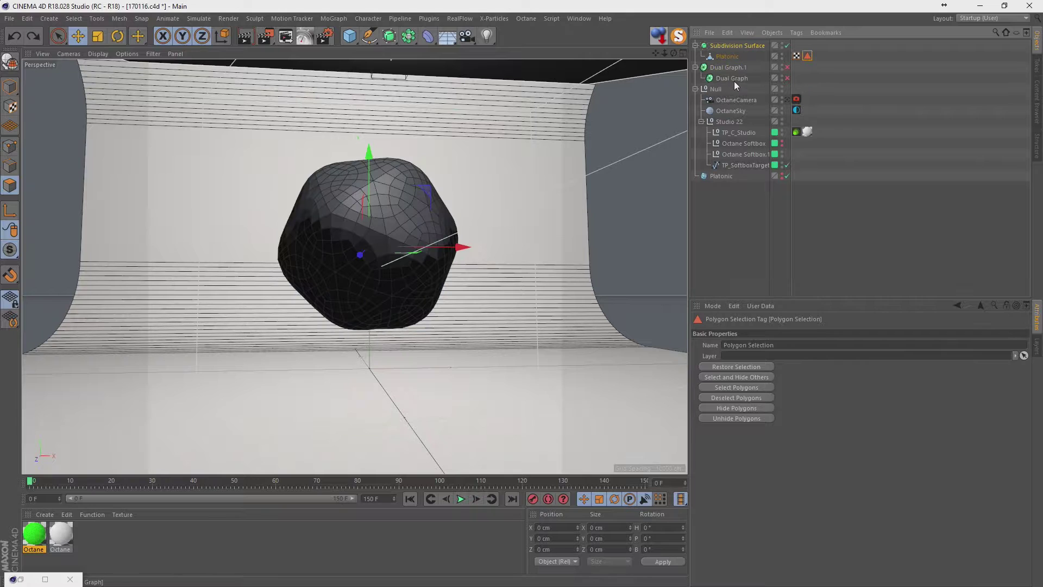
left_click(806, 57)
left_click(742, 46)
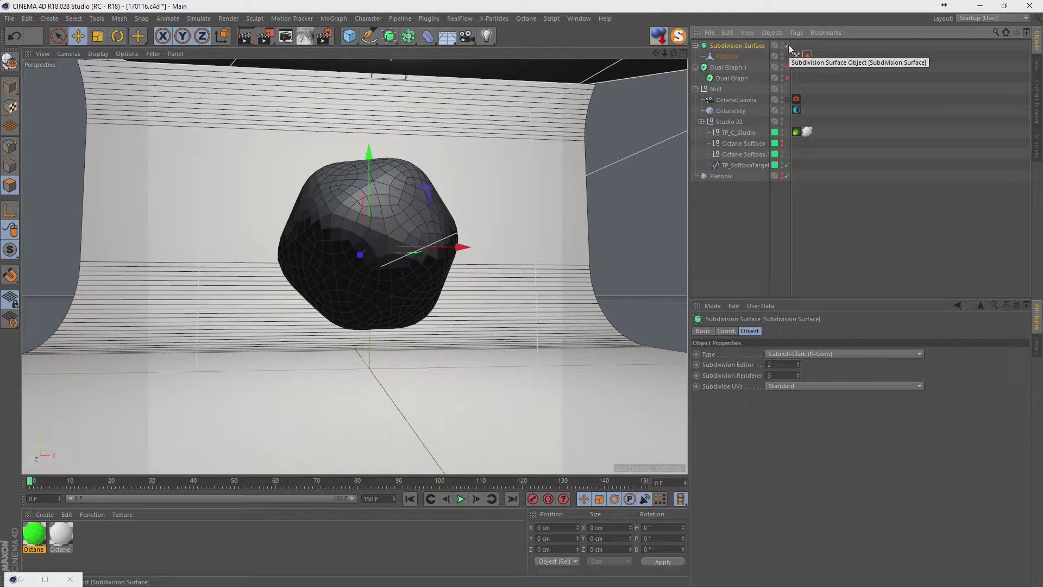
left_click_drag(808, 55, 805, 46)
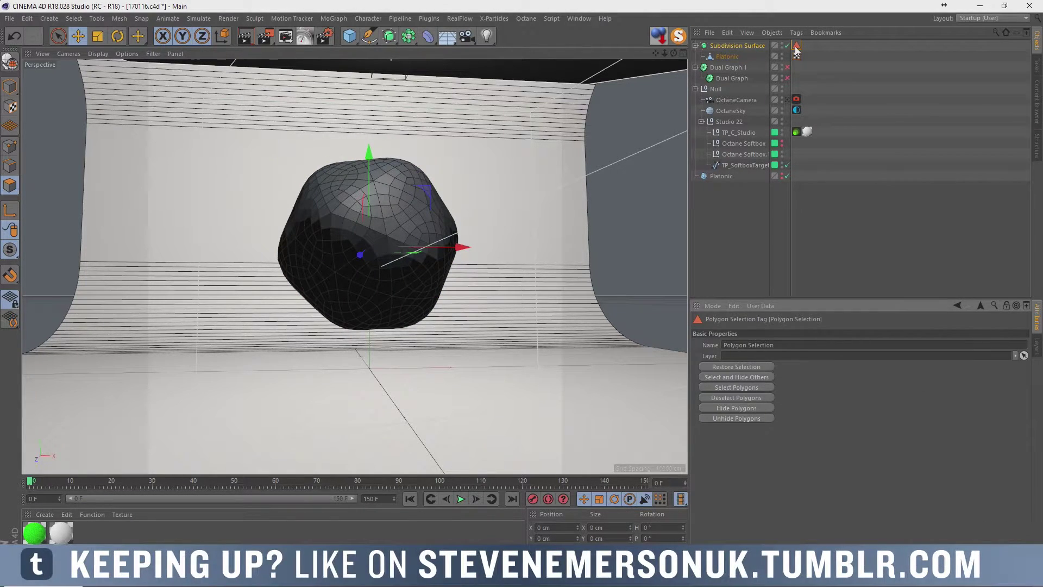
key("ctrl+z")
- Switch subdivision off to view the flat tagged facets and orbit around the sphere
left_click(807, 56)
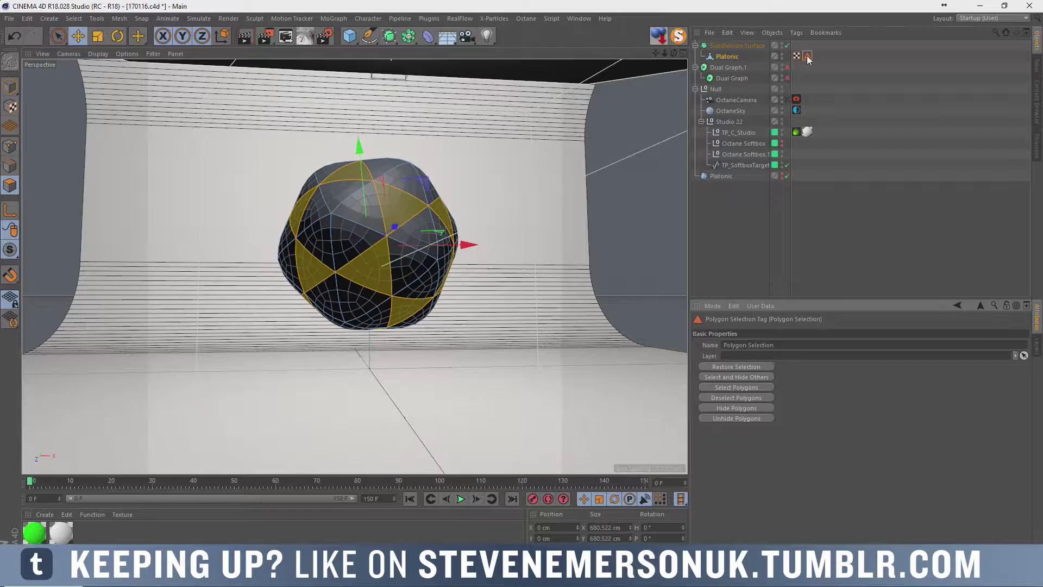
left_click(788, 45)
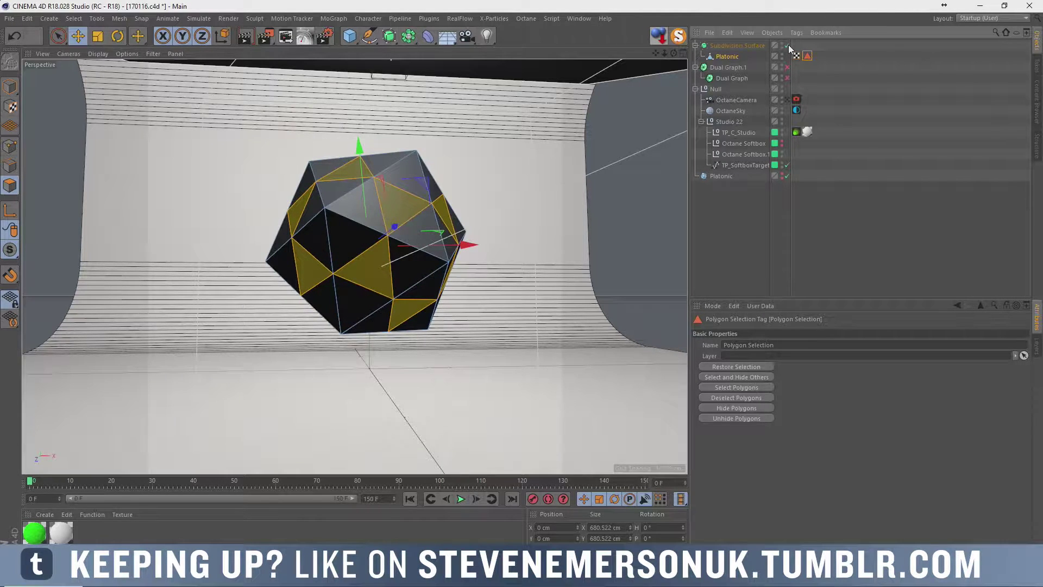
left_click(744, 45)
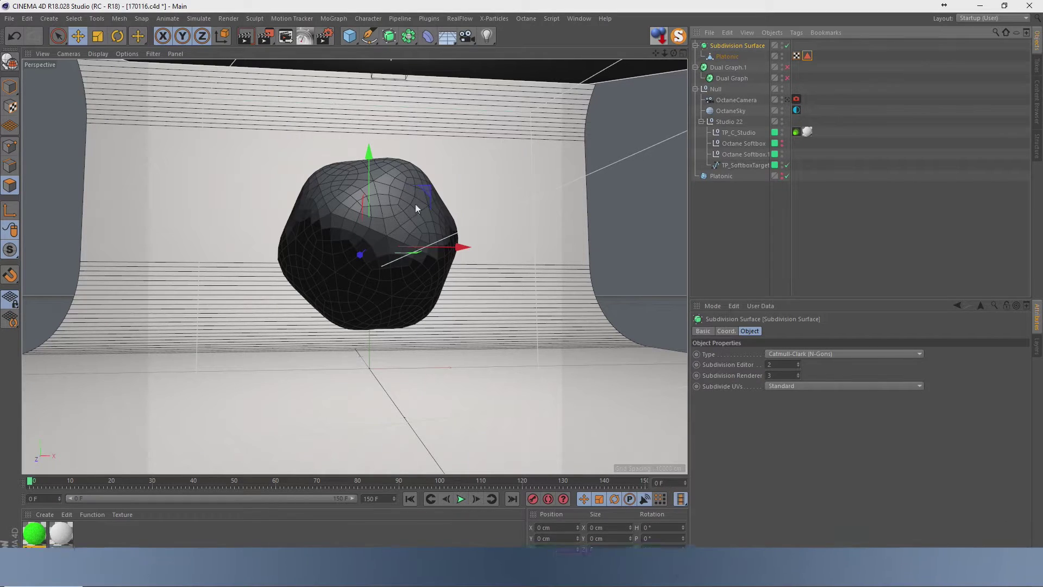
left_click(807, 56)
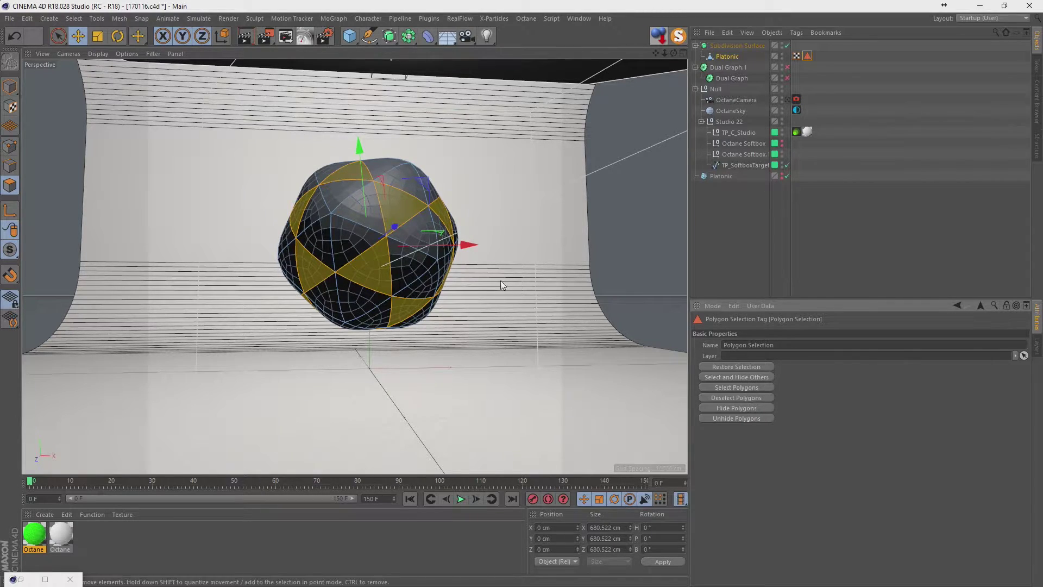
mouse_move(625, 345)
left_mouse_down("alt")
mouse_move(274, 253)
mouse_move(423, 253)
mouse_move(445, 256)
mouse_move(404, 278)
mouse_move(509, 275)
left_mouse_up("alt")
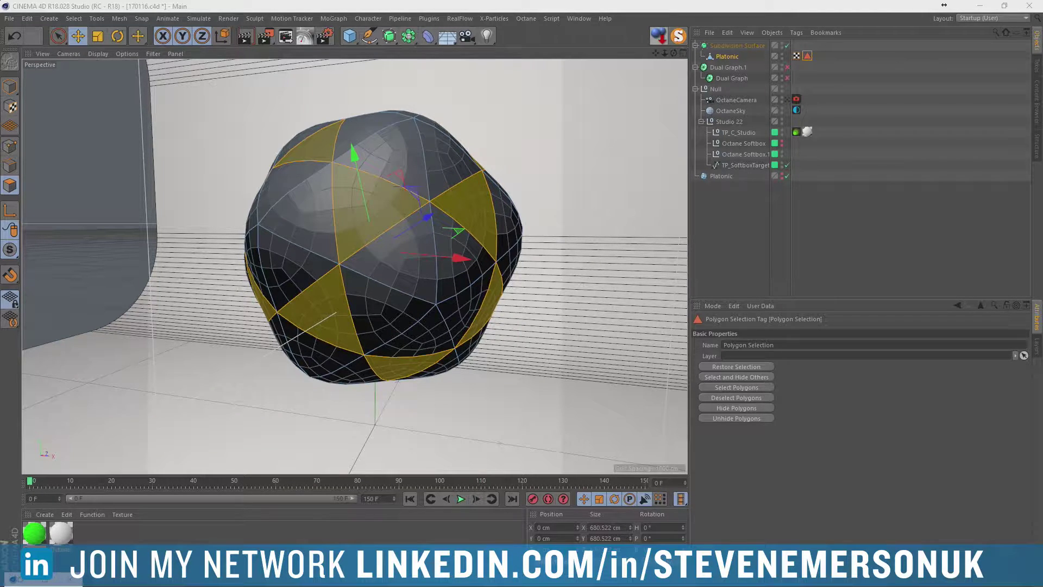
- Dismiss the layer options, pick the Platonic and switch off the Subdivision Surface
left_click(775, 164)
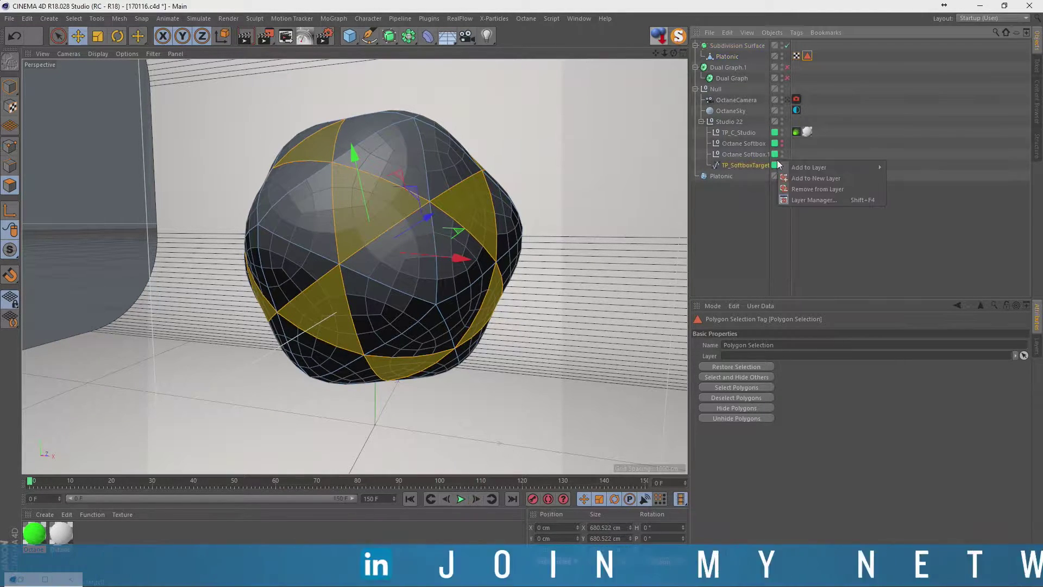
left_click(864, 87)
left_click(753, 56)
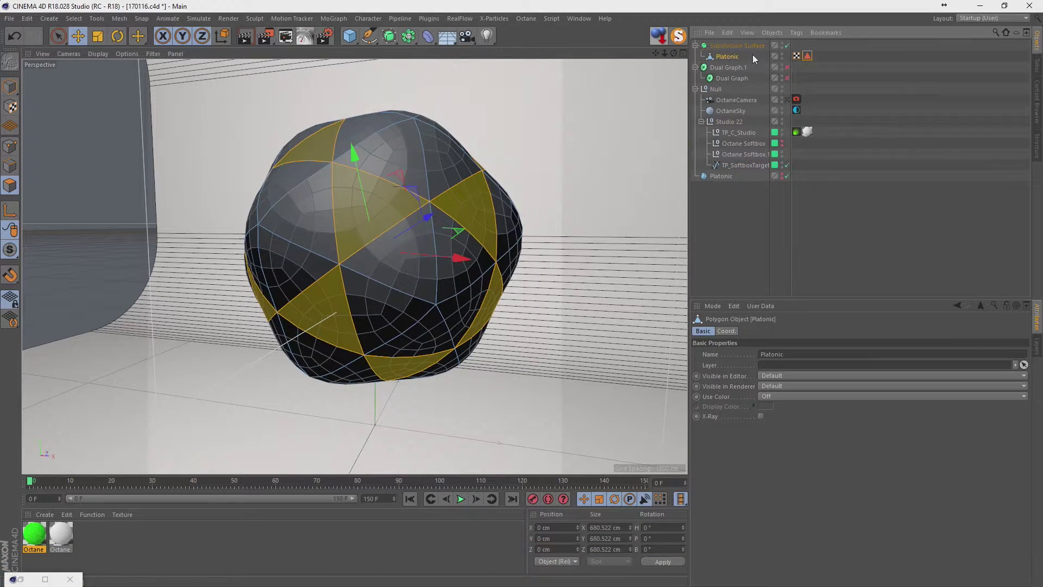
left_click(788, 45)
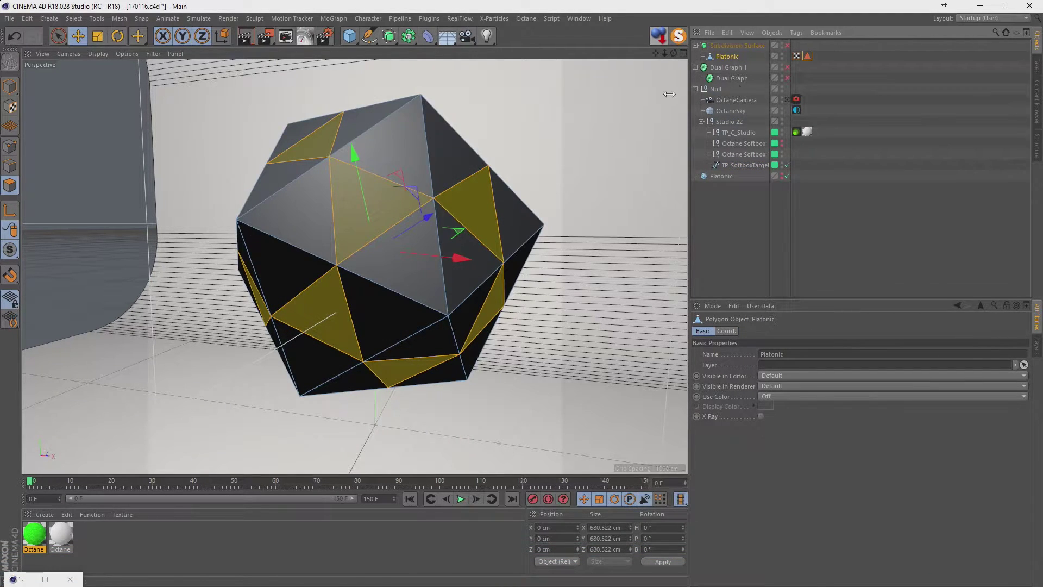
- Extrude Inner the selected faces at a 9.5 cm offset with Preserve Groups unchecked
right_click(356, 209)
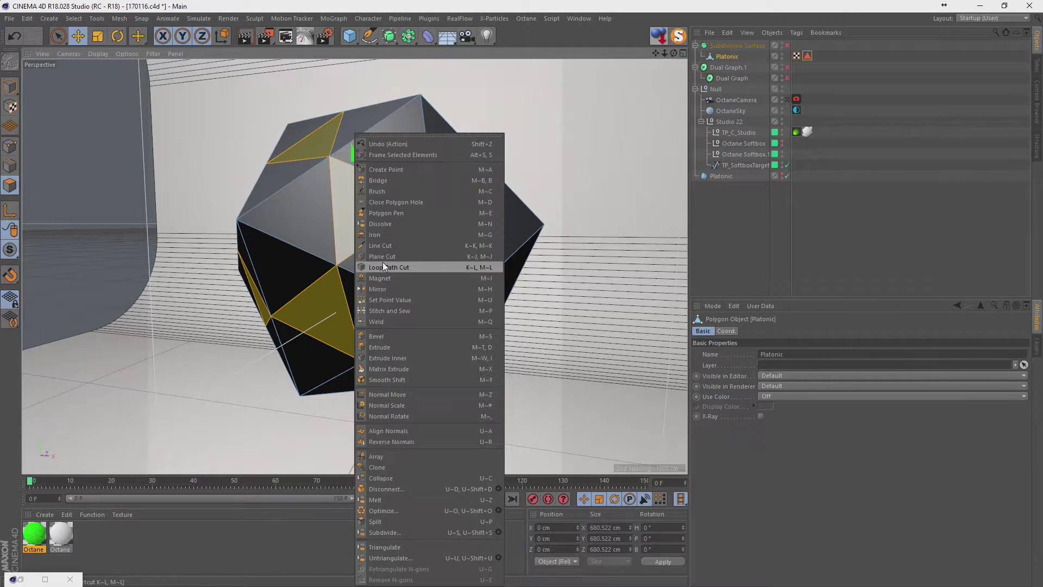
left_click(387, 358)
left_click_drag(362, 228, 357, 223)
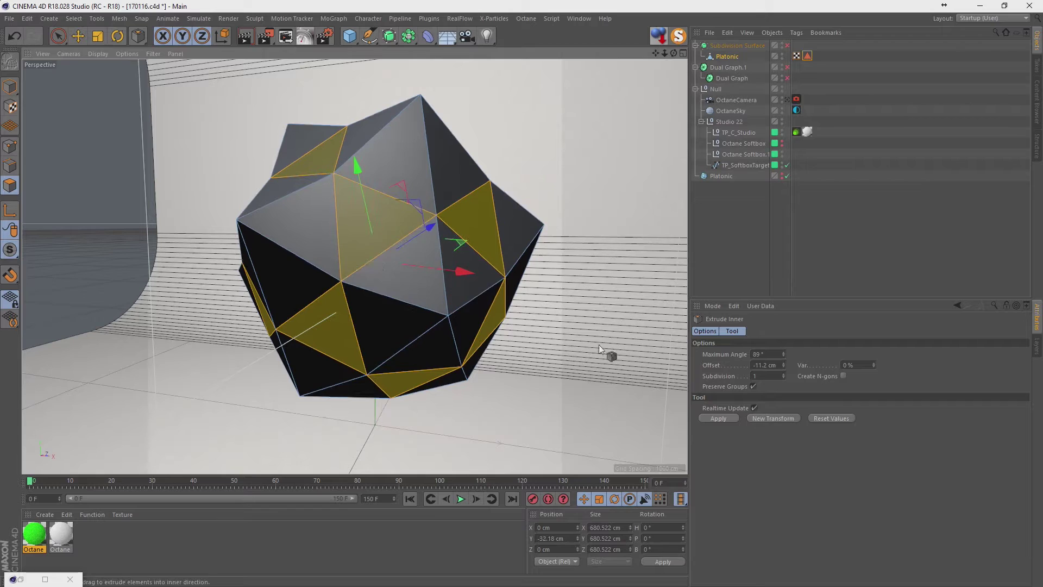
key("ctrl+z")
left_click(754, 386)
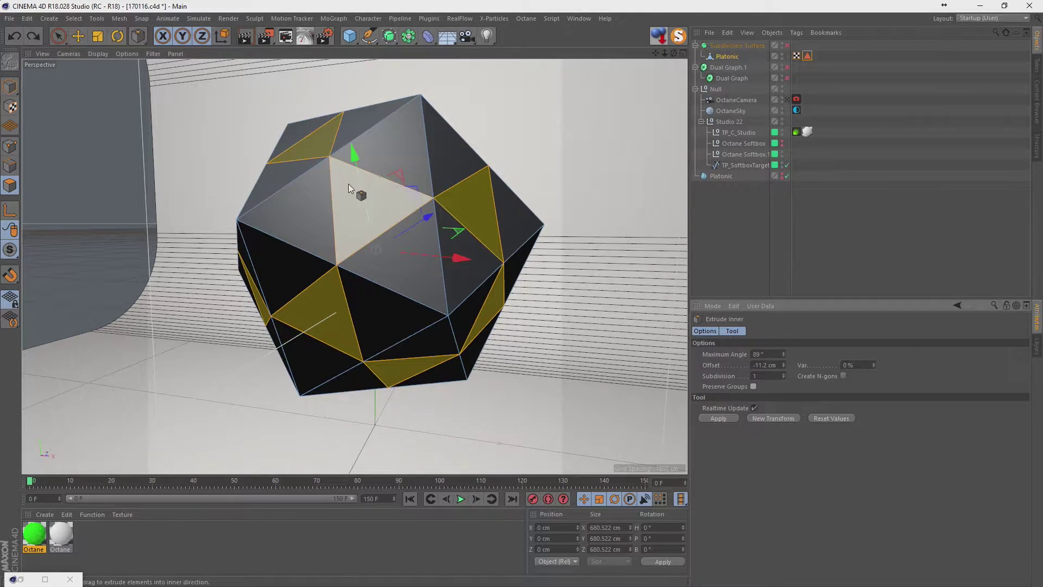
left_click_drag(348, 184, 380, 185)
left_click_drag(375, 249, 377, 249)
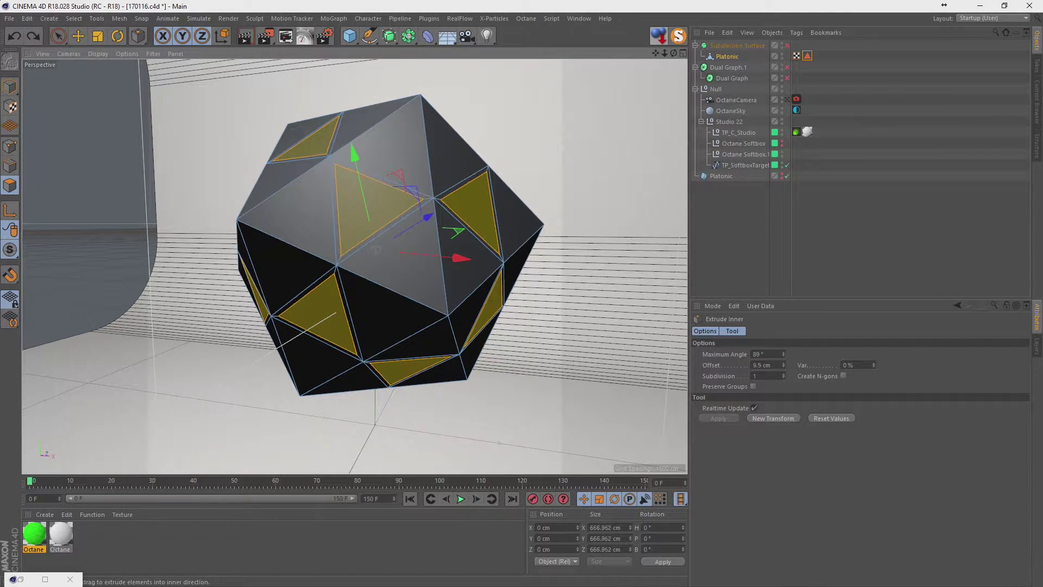
left_click(356, 189)
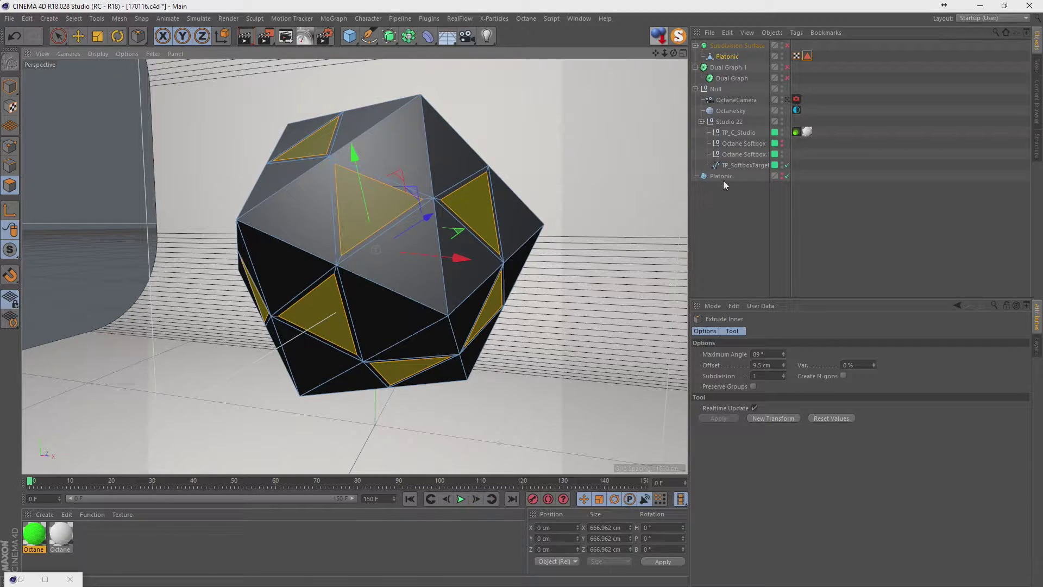
left_click(75, 19)
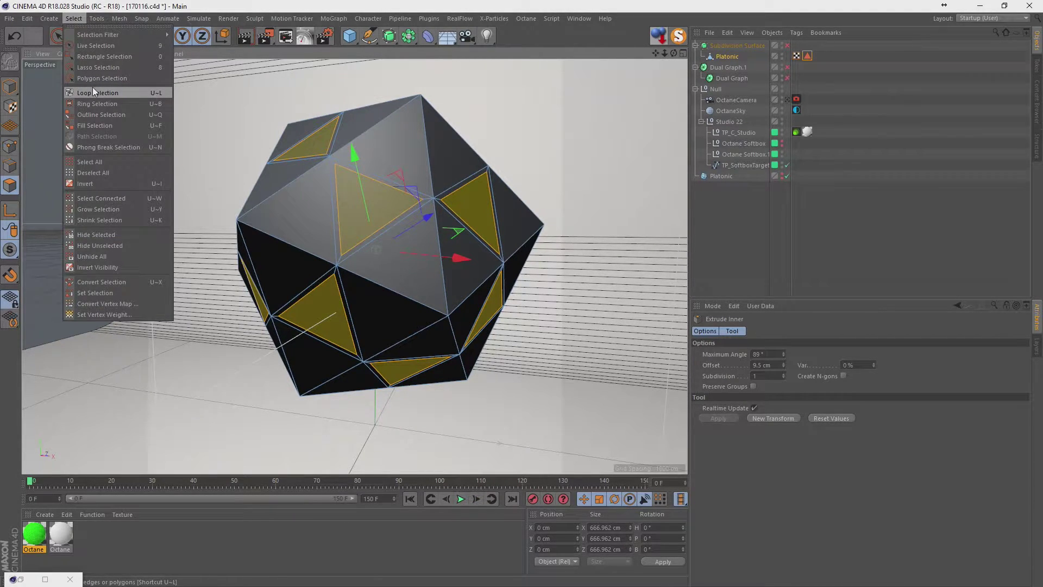
- Adjust the inner-extrude offset and repeatedly preview the subdivision smoothing before undoing it
left_click(383, 103)
left_click_drag(390, 203, 342, 204)
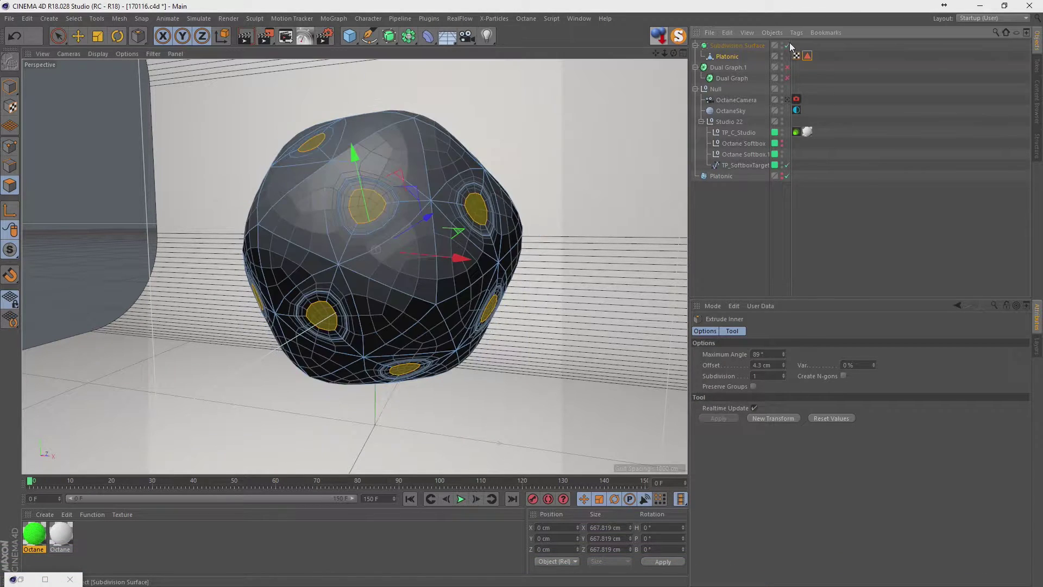
left_click(788, 45)
key("ctrl+z")
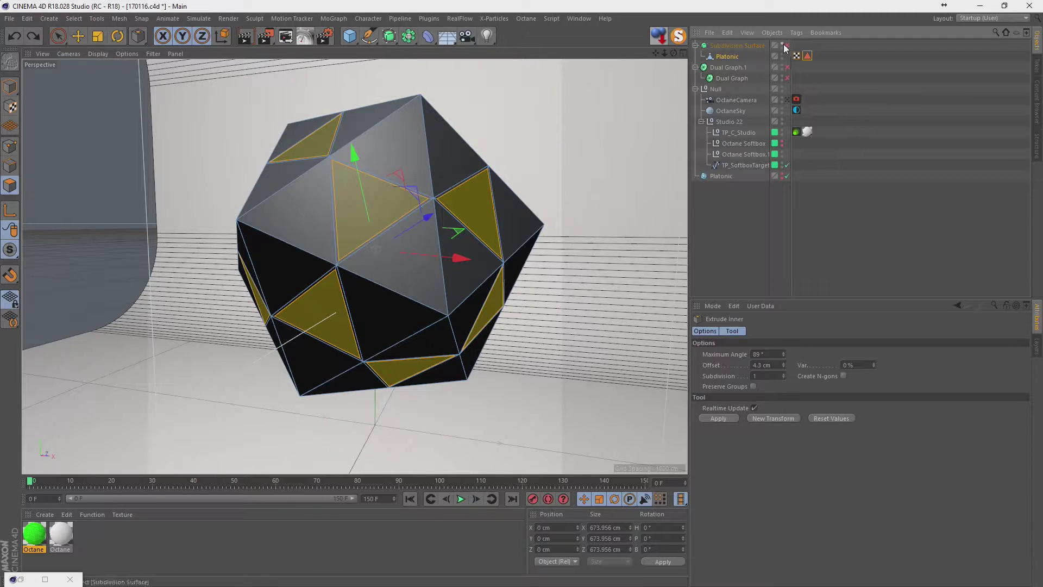
left_click(788, 46)
key("ctrl+z")
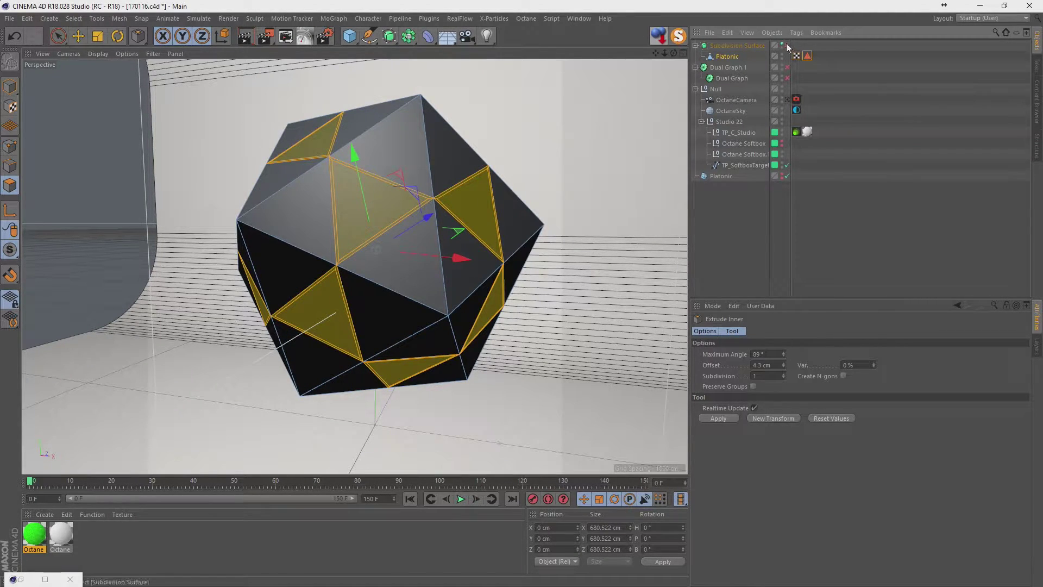
left_click(788, 45)
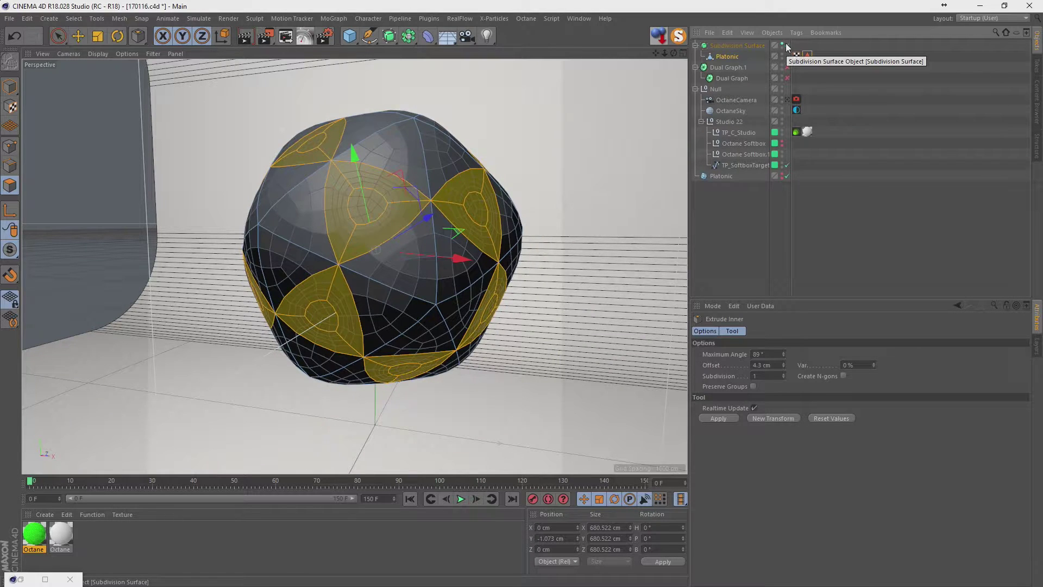
key("ctrl+z")
left_click(787, 45)
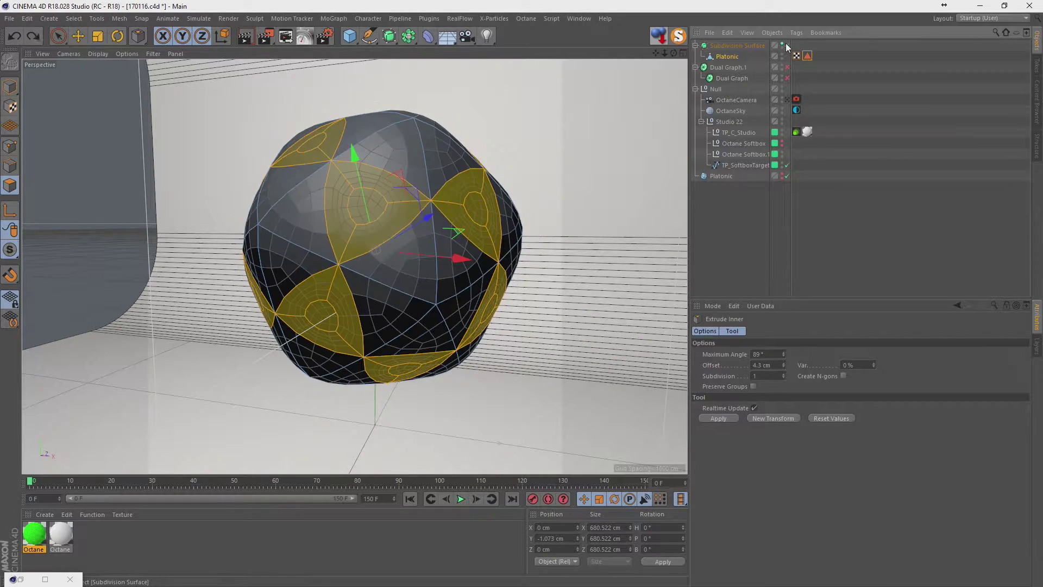
key("ctrl+z")
- Set the inset offset to 6.6 cm on all faces and turn subdivision smoothing on
left_click_drag(387, 221, 375, 228)
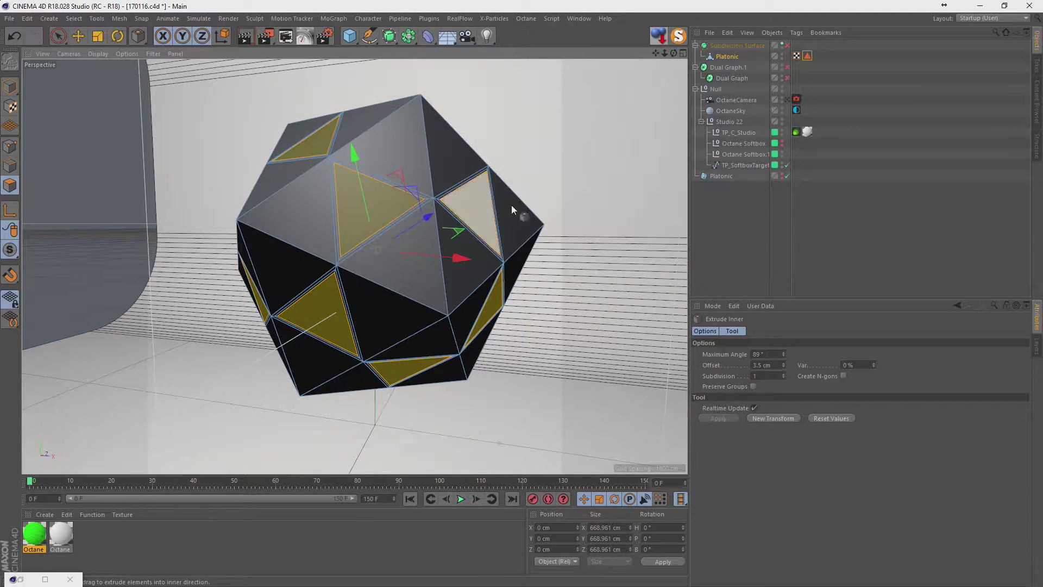
mouse_move(511, 204)
left_mouse_down()
mouse_move(608, 204)
mouse_move(661, 83)
left_mouse_up()
key("ctrl+a")
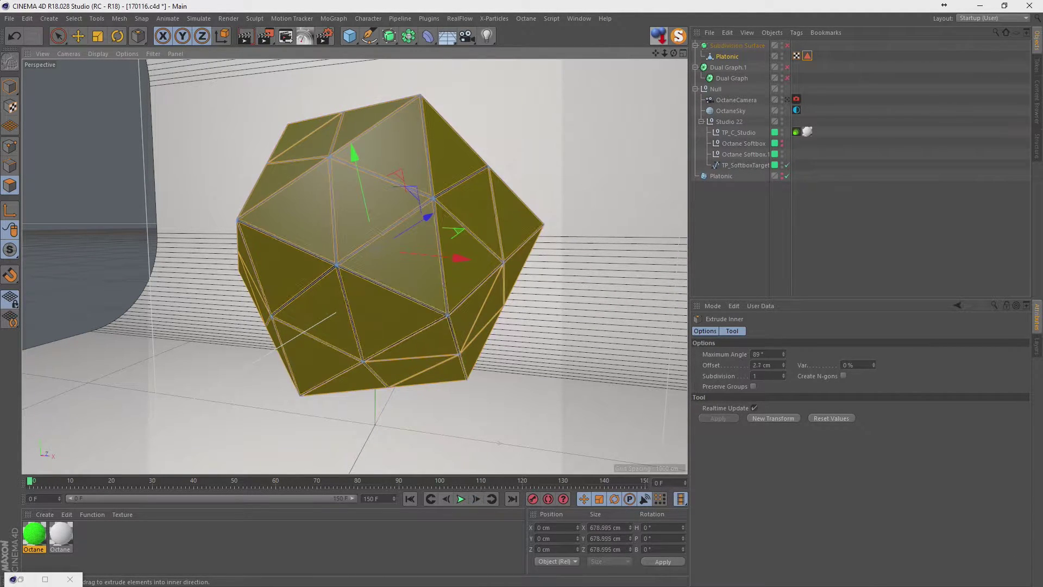
left_click(787, 45)
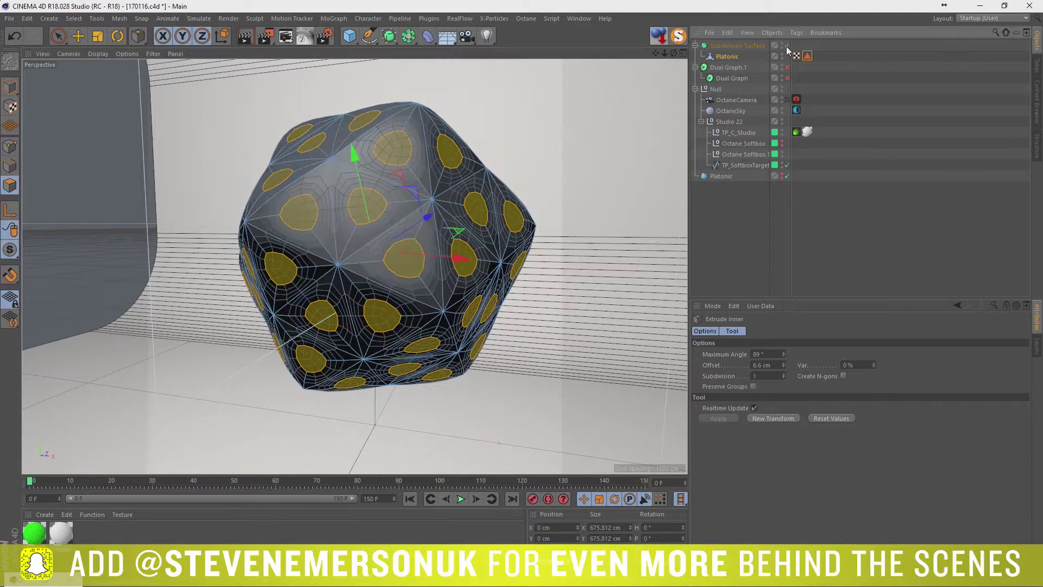
- Nest the Subdivision Surface under Dual Graph, leave Dual Graph off, and show the Polygon Selection tag
left_click(728, 46)
left_click_drag(730, 76, 730, 78)
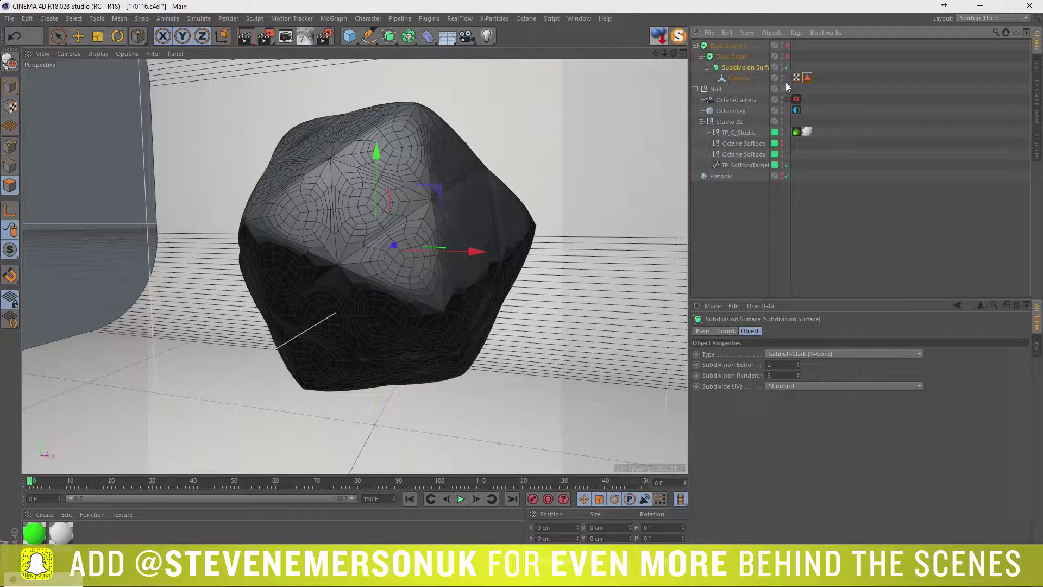
left_click(788, 56)
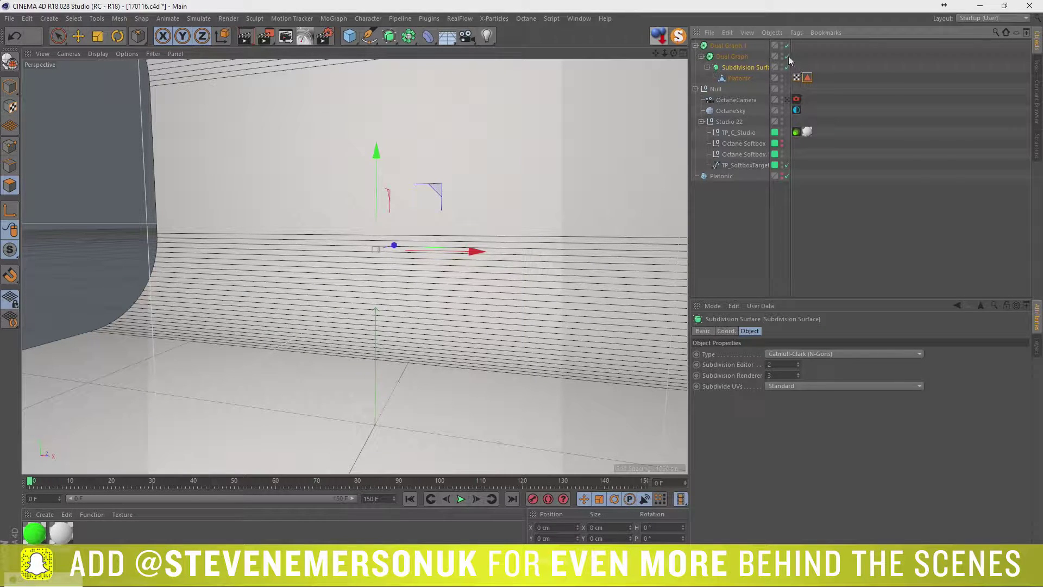
left_click(788, 57)
left_click(787, 56)
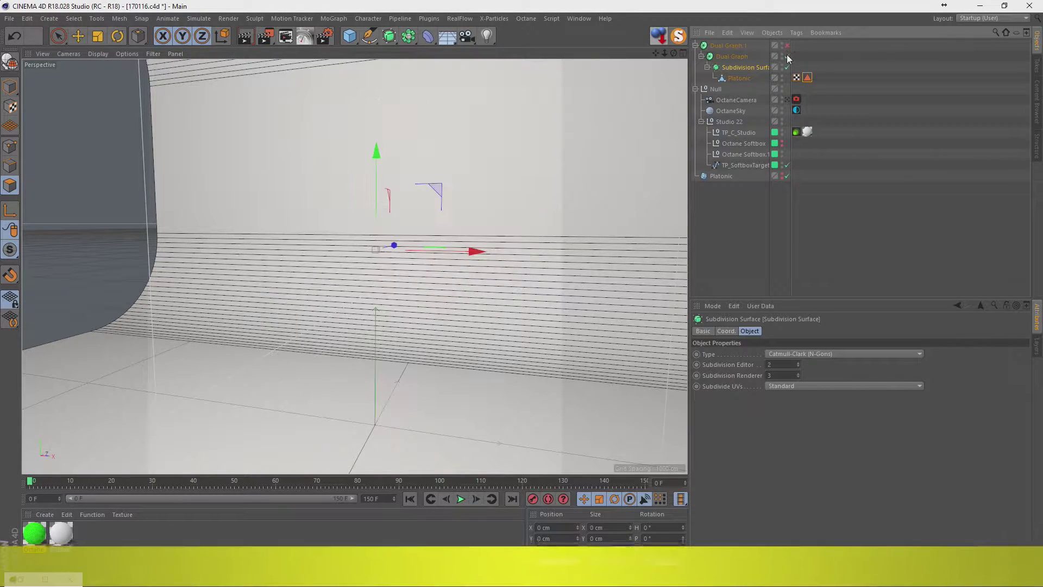
left_click(737, 57)
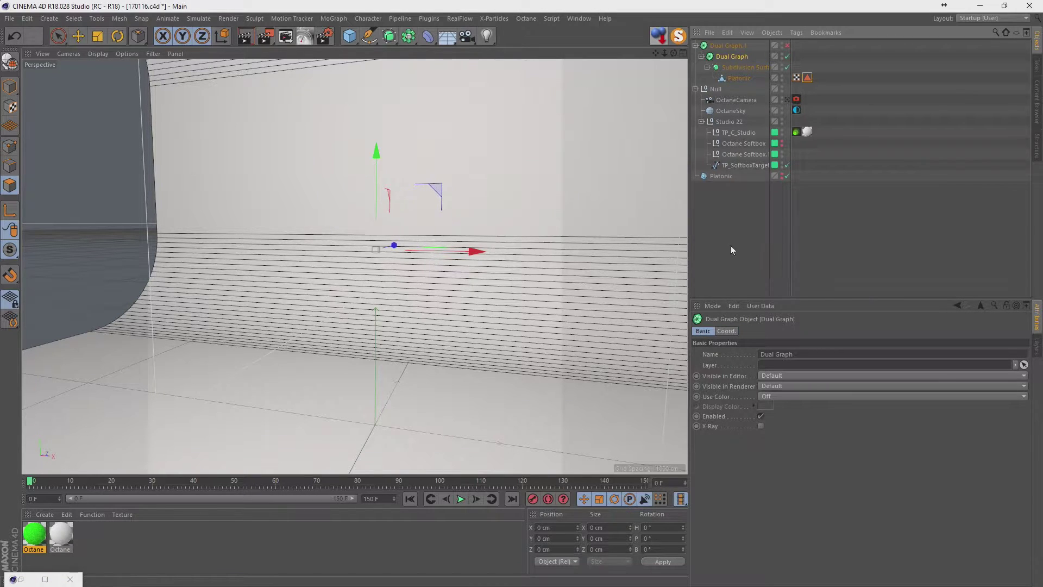
left_click(736, 69)
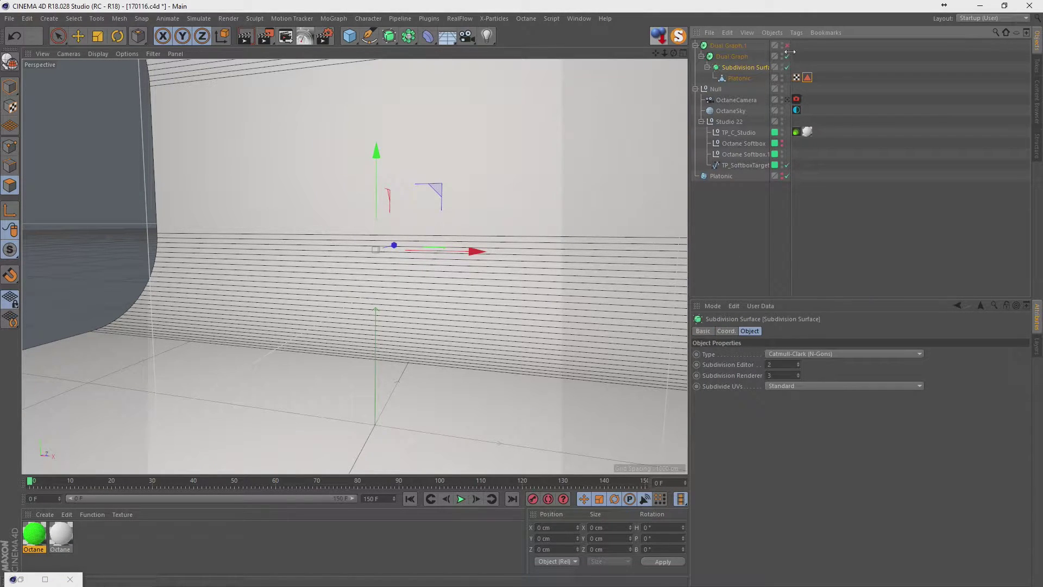
left_click(787, 56)
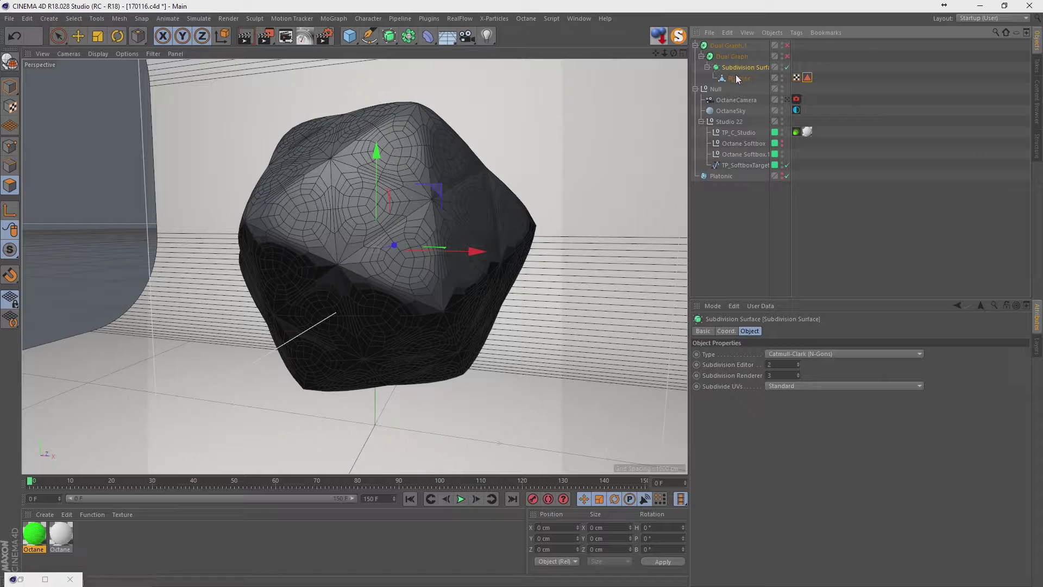
left_click(808, 77)
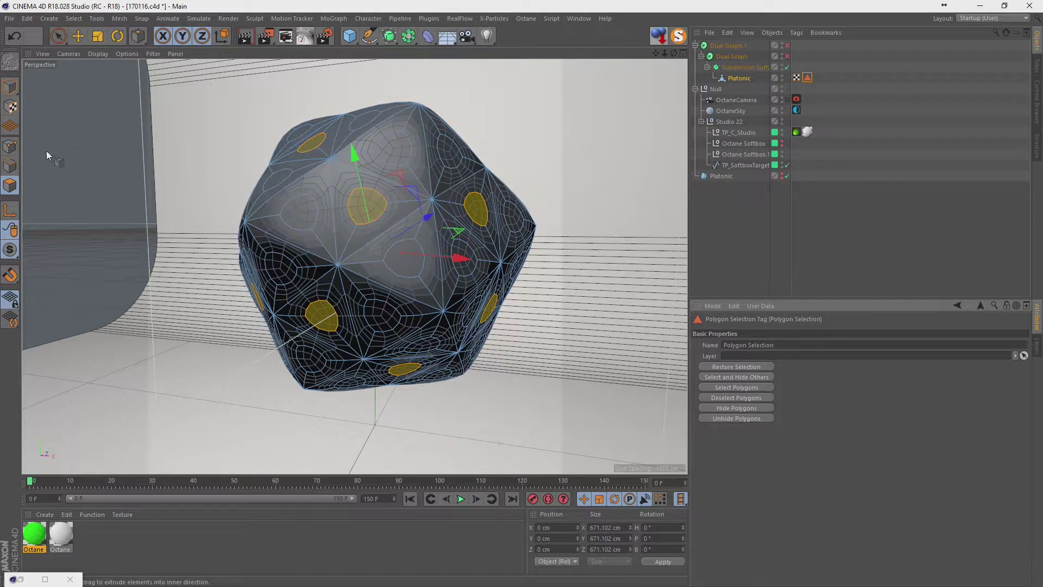
- Move the Polygon Selection tag onto the Subdivision Surface, undoing trial face scaling and stretching
left_click(98, 36)
left_click_drag(377, 202, 512, 169)
key("ctrl+z")
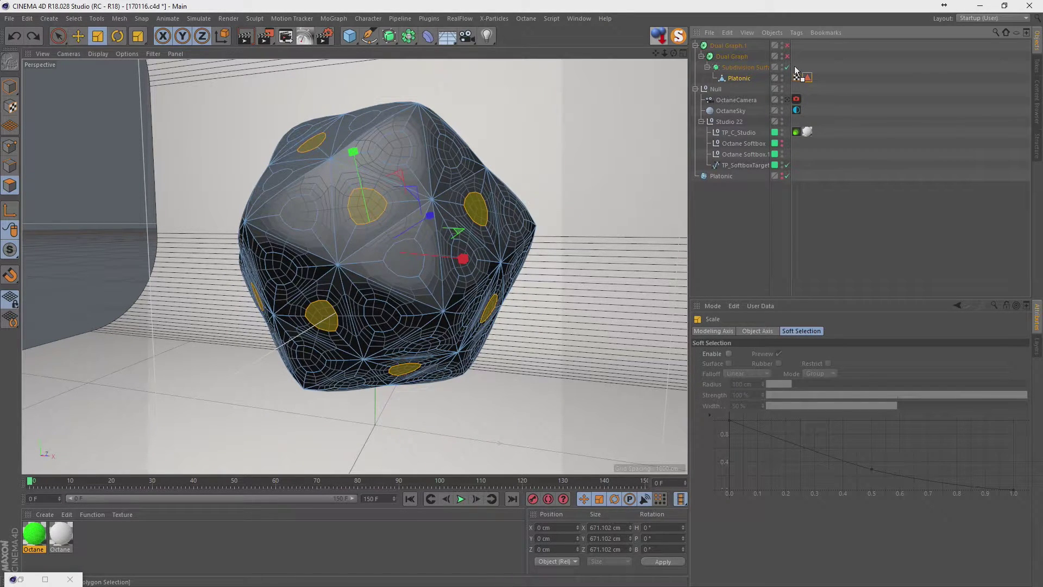
left_click_drag(795, 71, 797, 67)
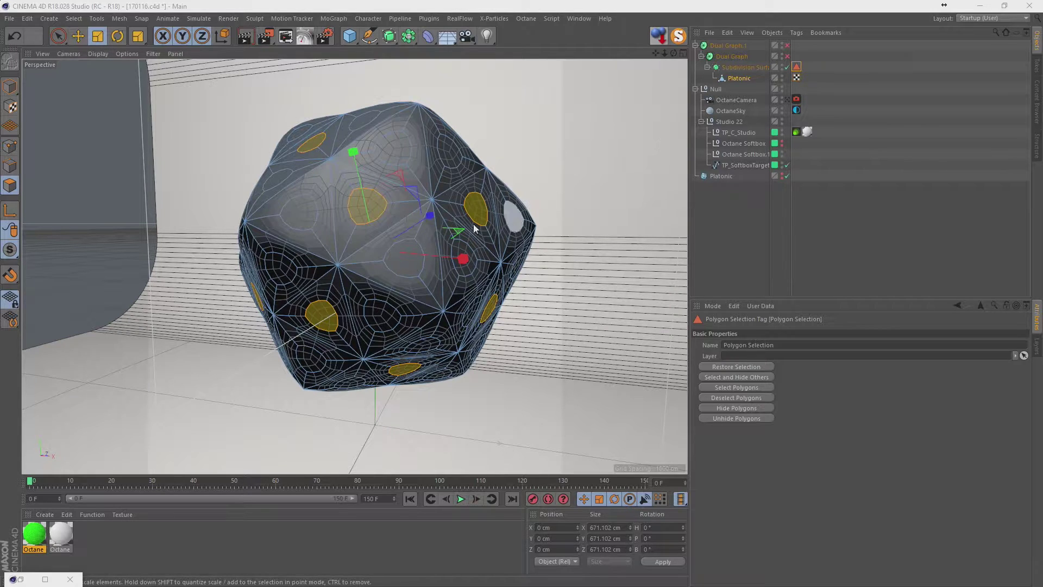
left_click_drag(354, 152, 420, 165)
key("ctrl+z")
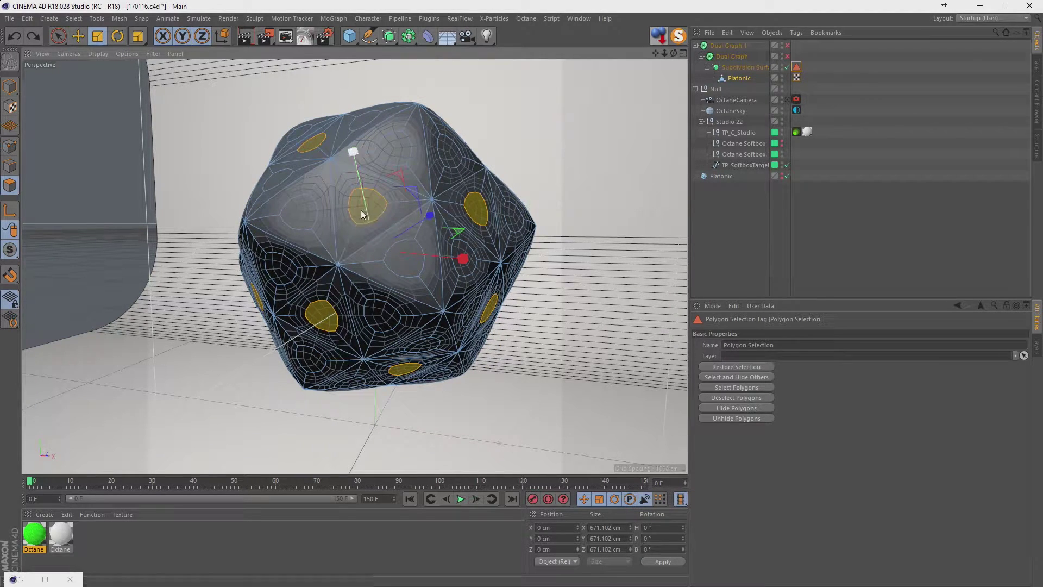
- Restore the tag's polygon selection, switch Dual Graph off, and duplicate the Dual Graph hierarchy
left_click(788, 67)
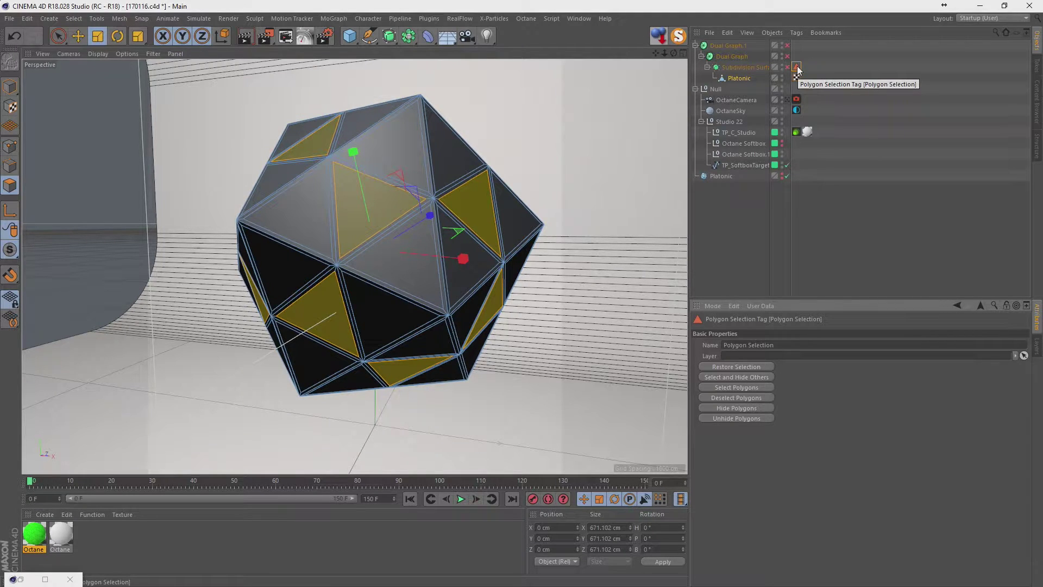
right_click(797, 69)
left_click(826, 109)
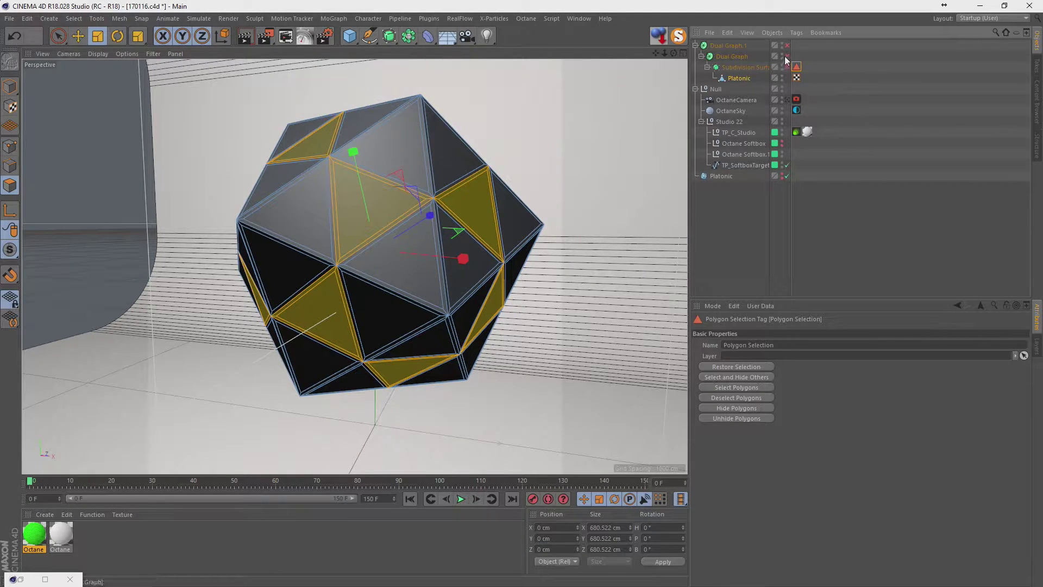
left_click(787, 57)
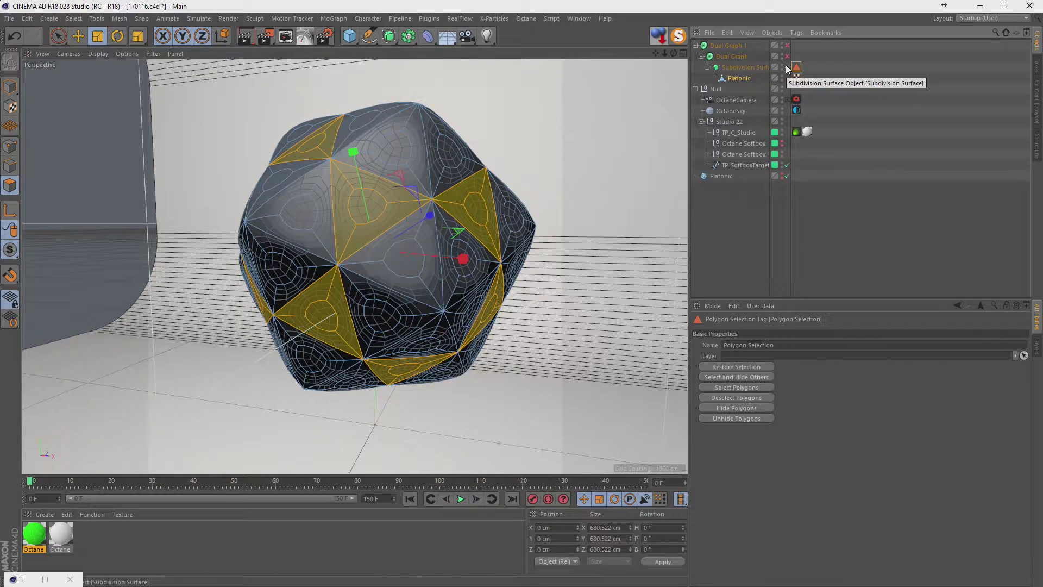
left_click(786, 57)
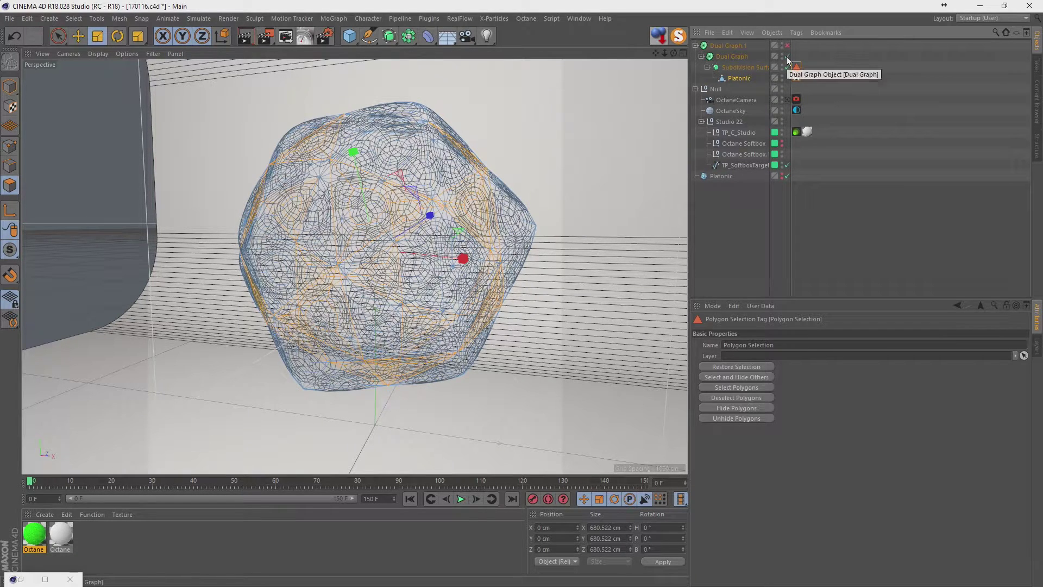
left_click(786, 57)
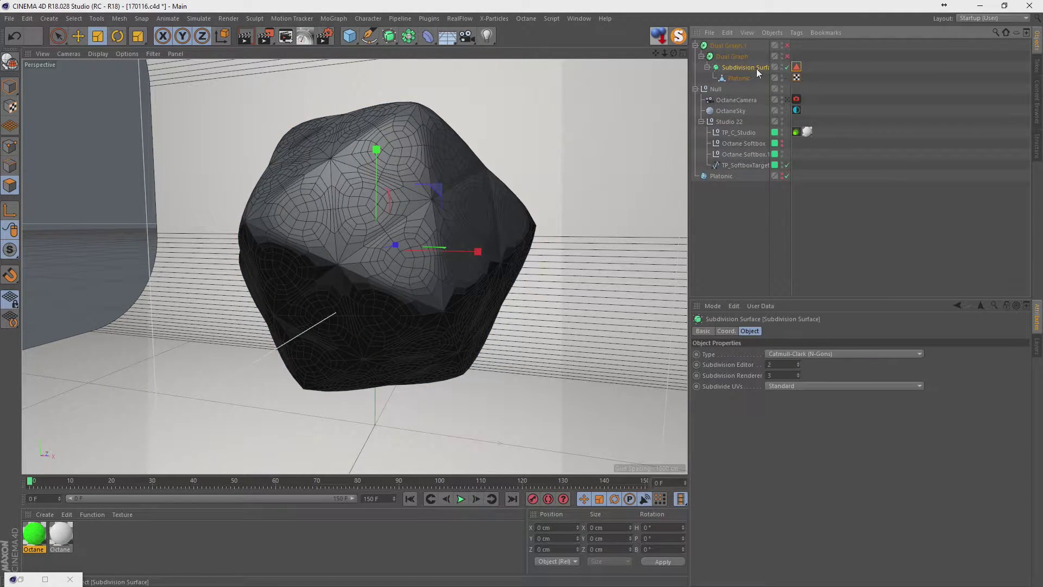
left_click_drag(725, 45, 731, 197, "ctrl")
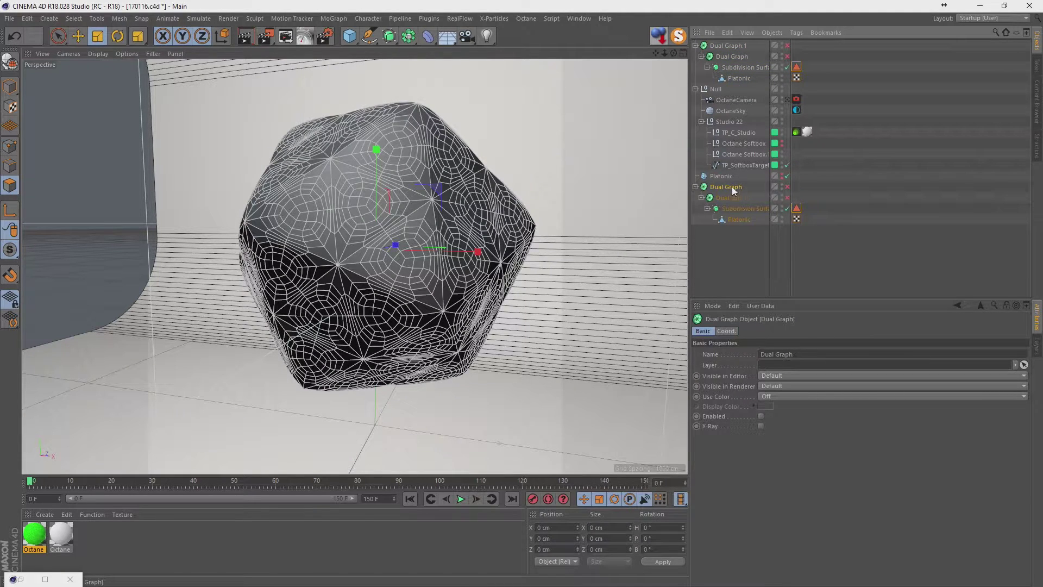
- Group the duplicate into a null and rearrange the Platonic within the Dual Graph hierarchy
key("alt+g")
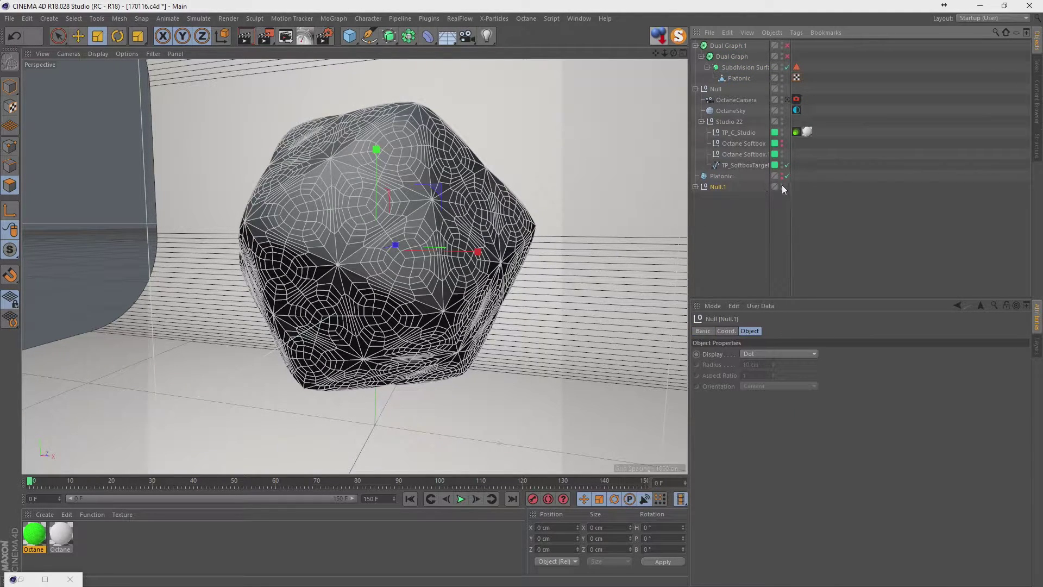
left_click(786, 46)
left_click(787, 56)
left_click(728, 45)
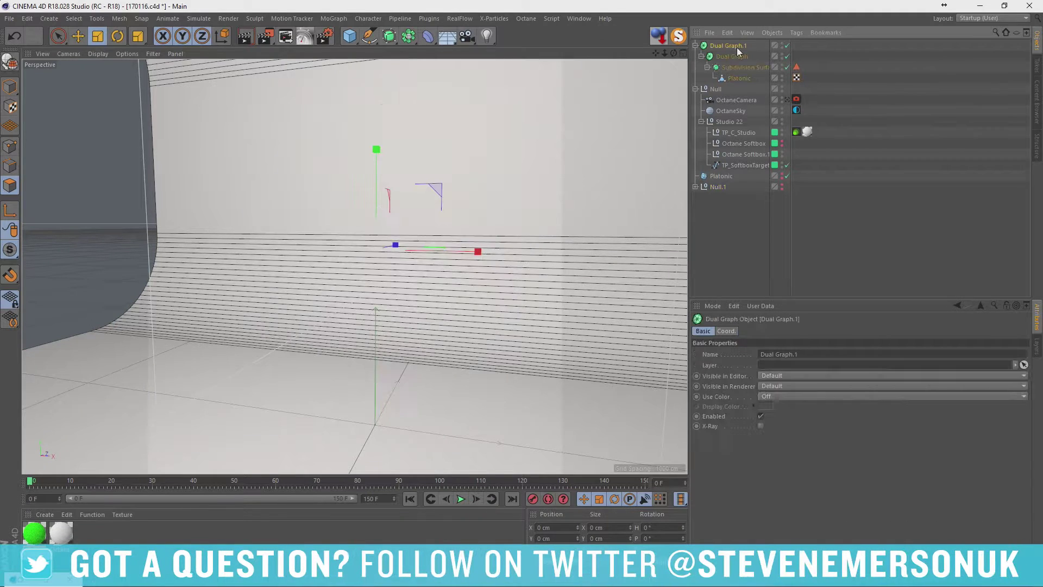
left_click(701, 57)
left_click(738, 67)
left_click(708, 67)
left_click(739, 79)
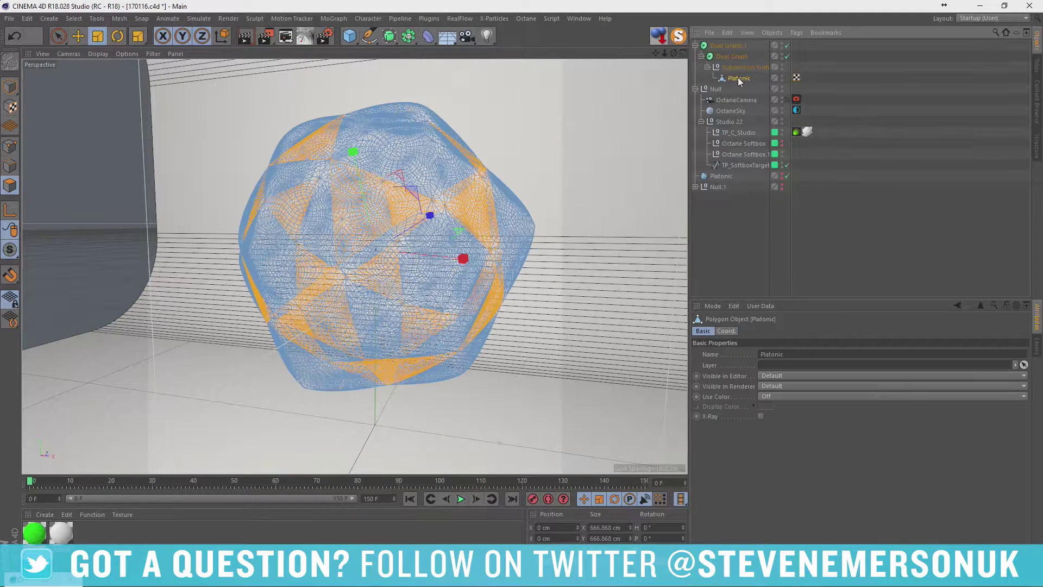
left_click_drag(726, 66, 727, 66)
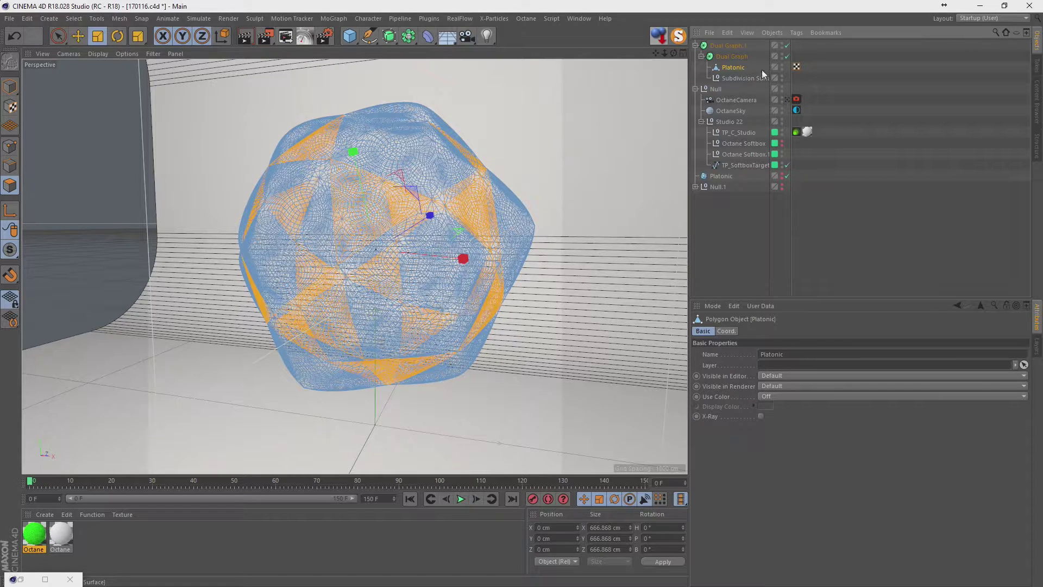
key("ctrl+z")
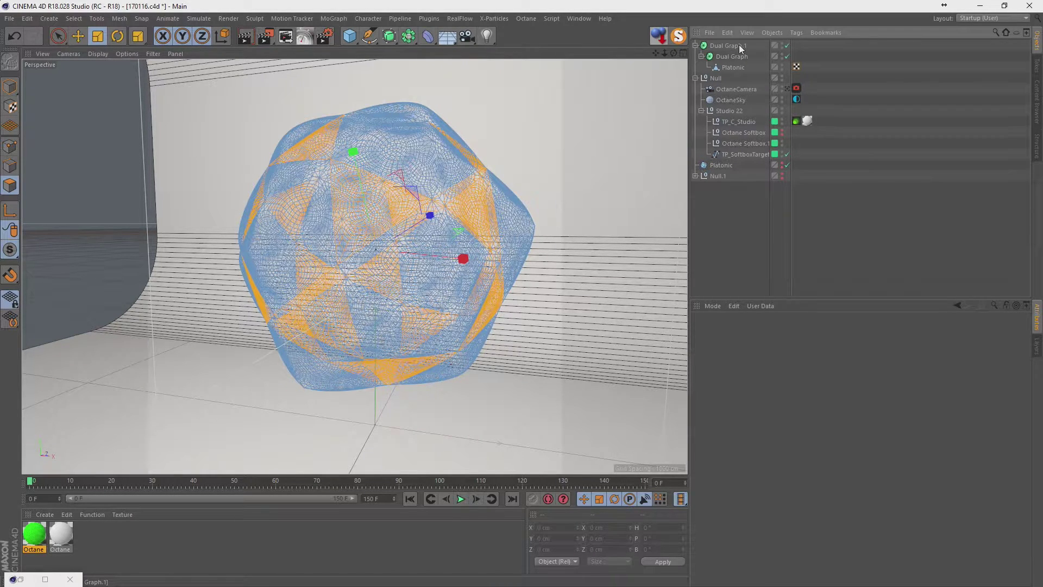
- Disable and delete the old Platonic and Dual Graph.1 stack, then paste the copied stack
left_click(788, 45)
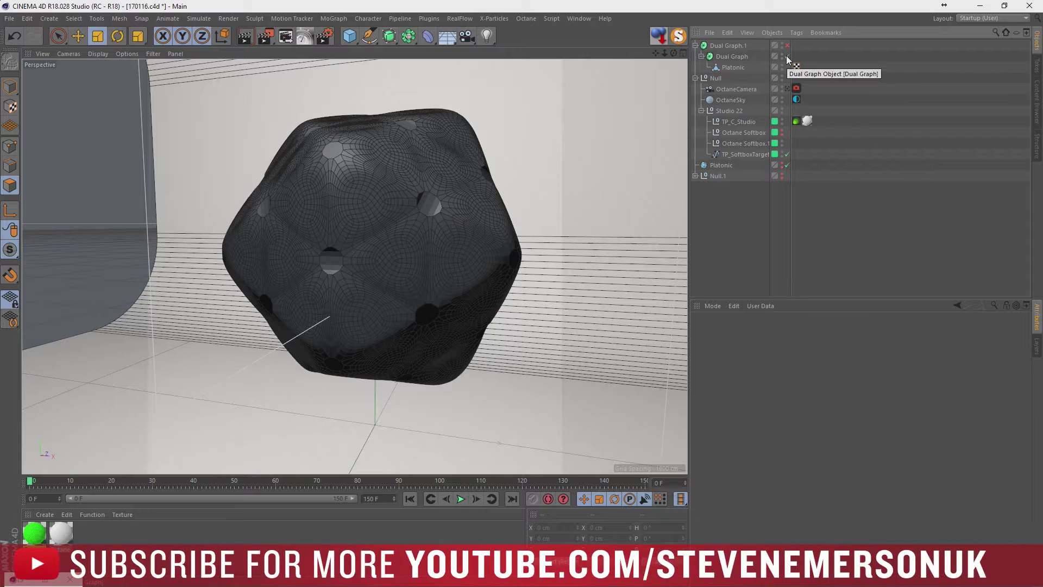
left_click(787, 56)
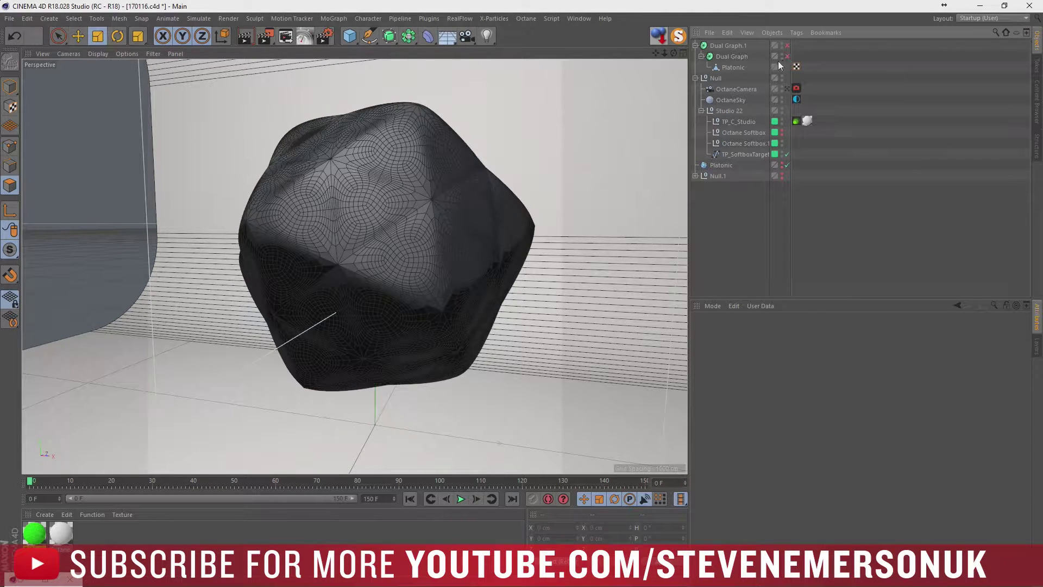
left_click(739, 65)
key("Delete")
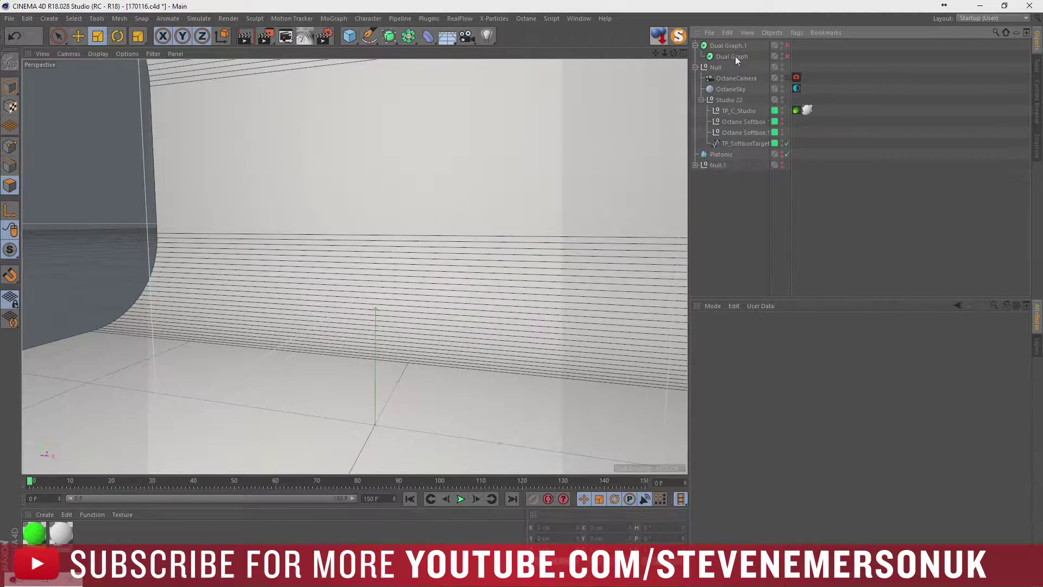
left_click(735, 45)
key("Delete")
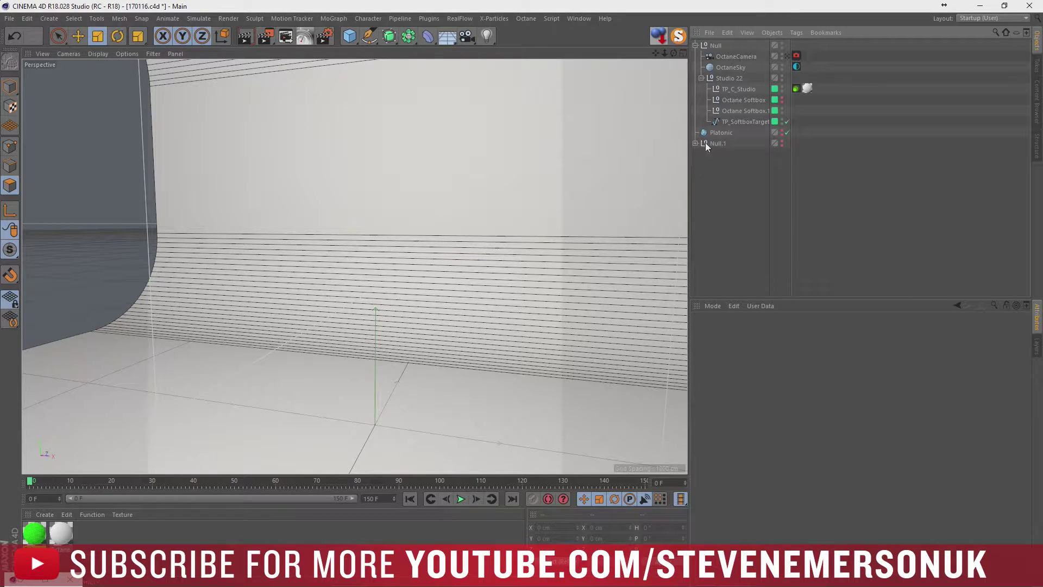
left_click(696, 45)
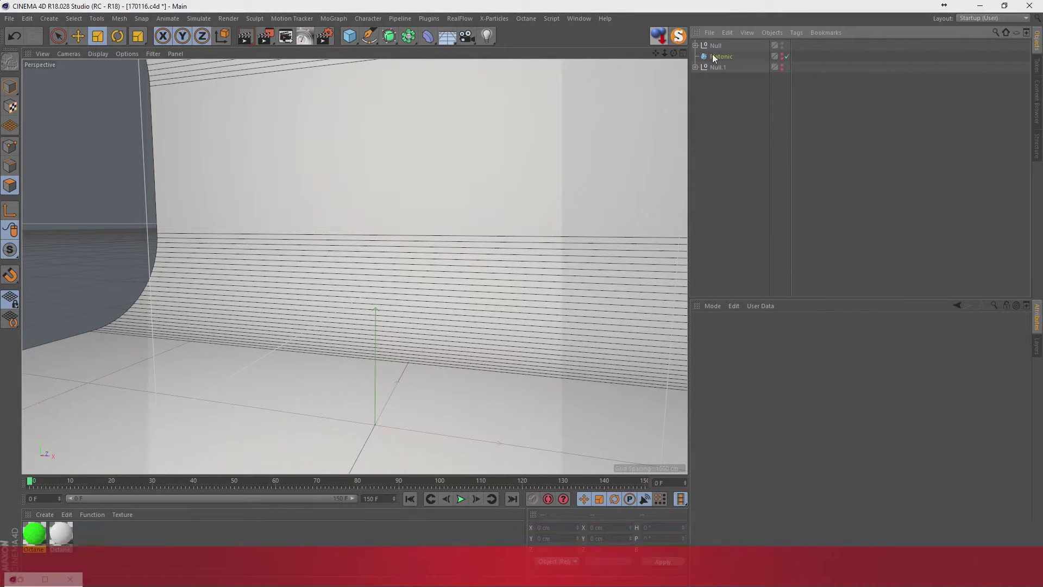
key("ctrl+z")
key("ctrl+z")
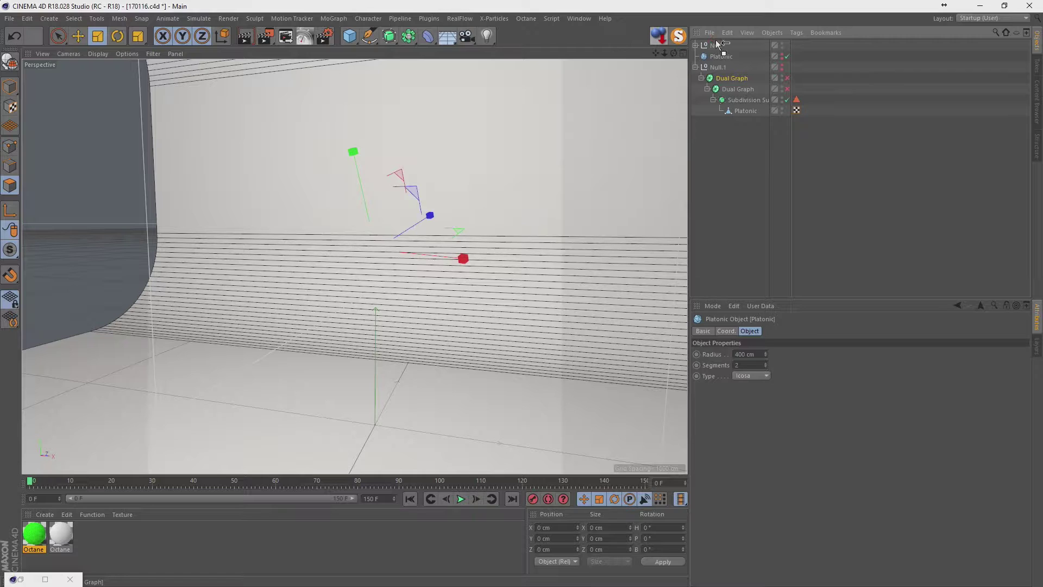
- Move the Dual Graph stack to the top and set its Subdivision Surface editor level to 1
left_click_drag(721, 45, 721, 43)
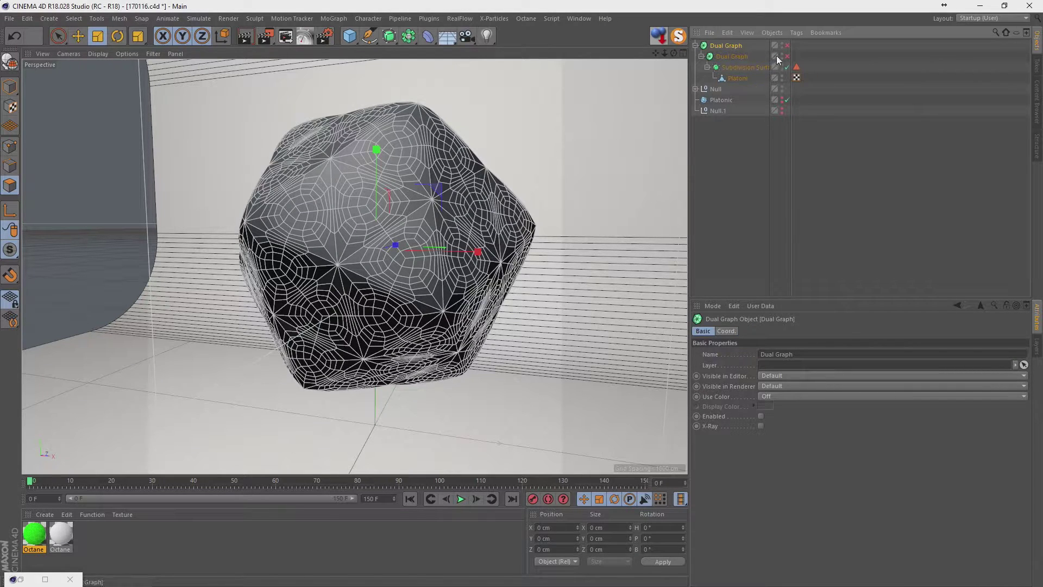
left_click(788, 46)
left_click(788, 45)
left_click(733, 66)
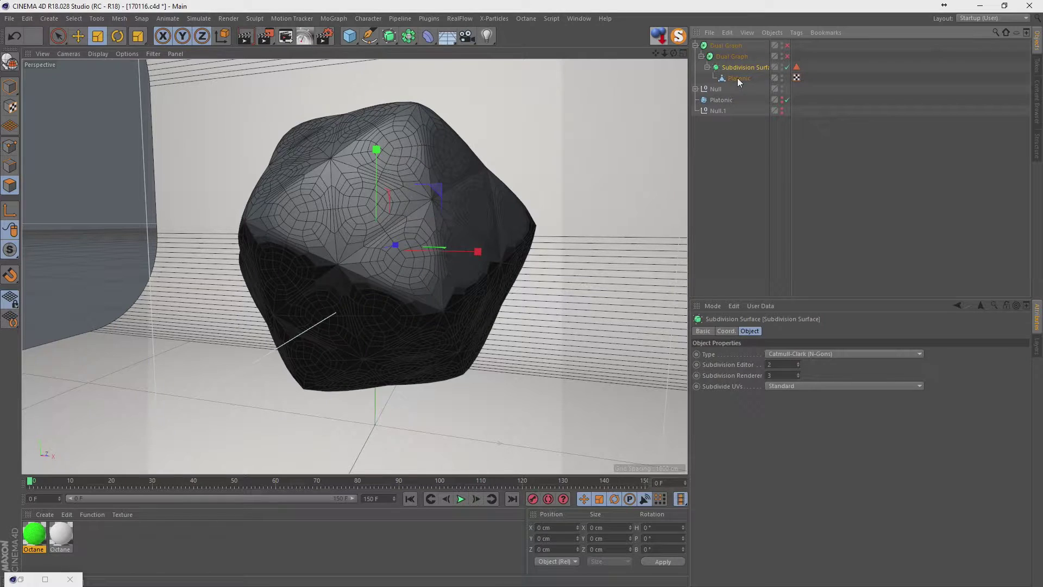
left_click(797, 366)
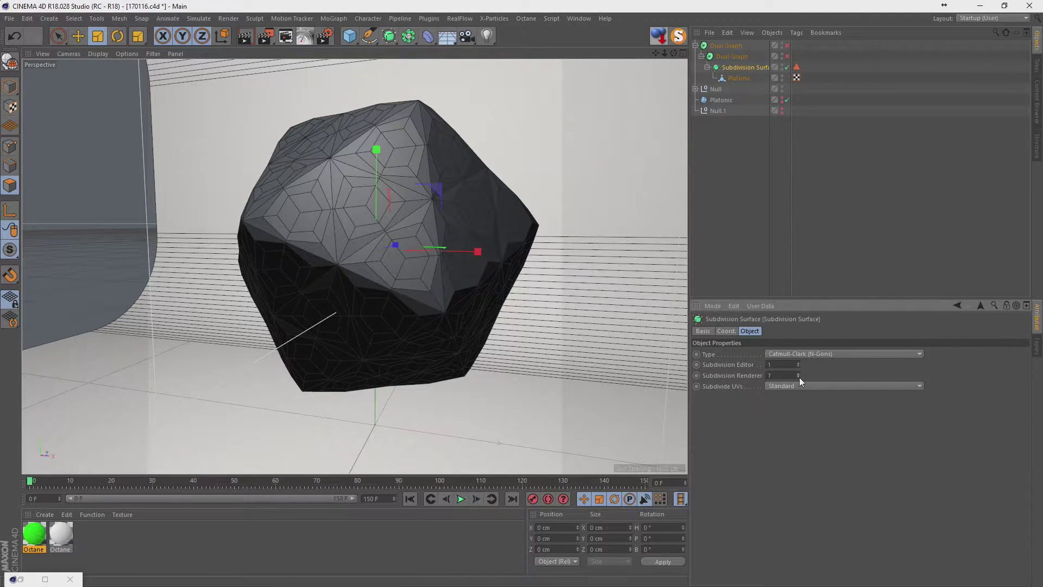
left_click(787, 56)
left_click(787, 57)
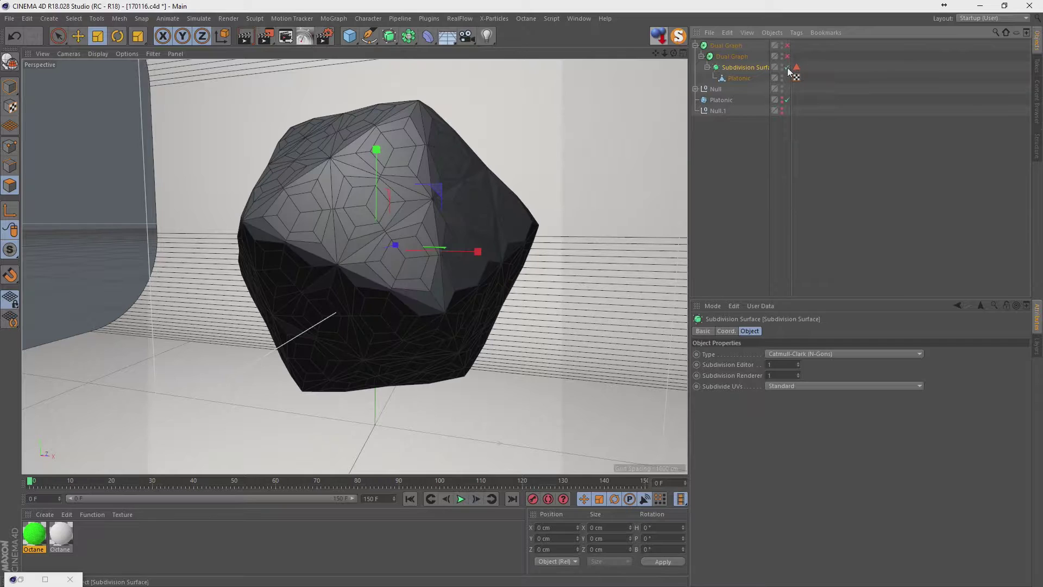
- Pull the Platonic out, delete the Subdivision Surface, and enable both Dual Graphs
left_click_drag(740, 76, 742, 64)
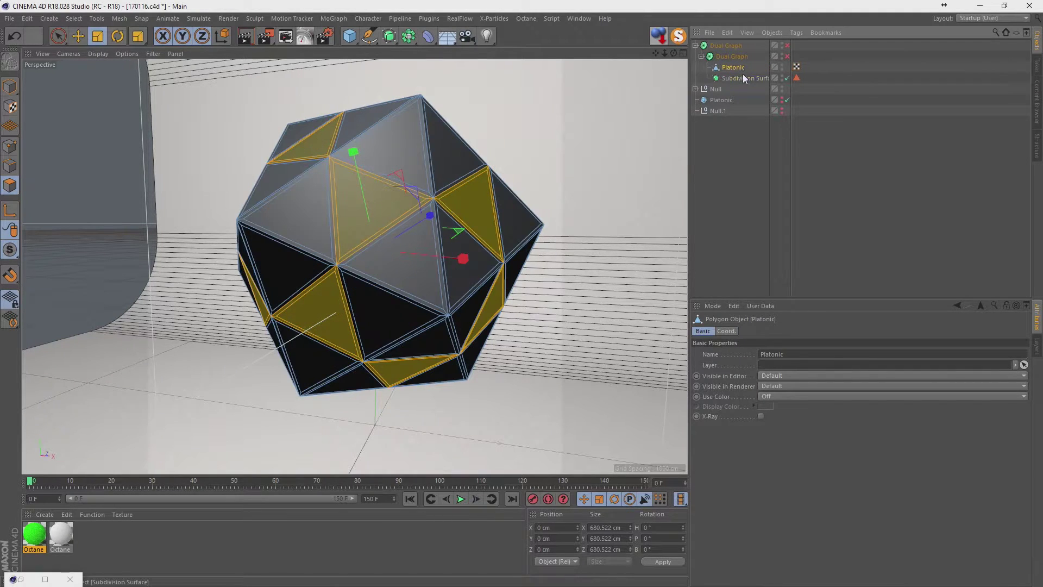
key("Delete")
left_click(787, 56)
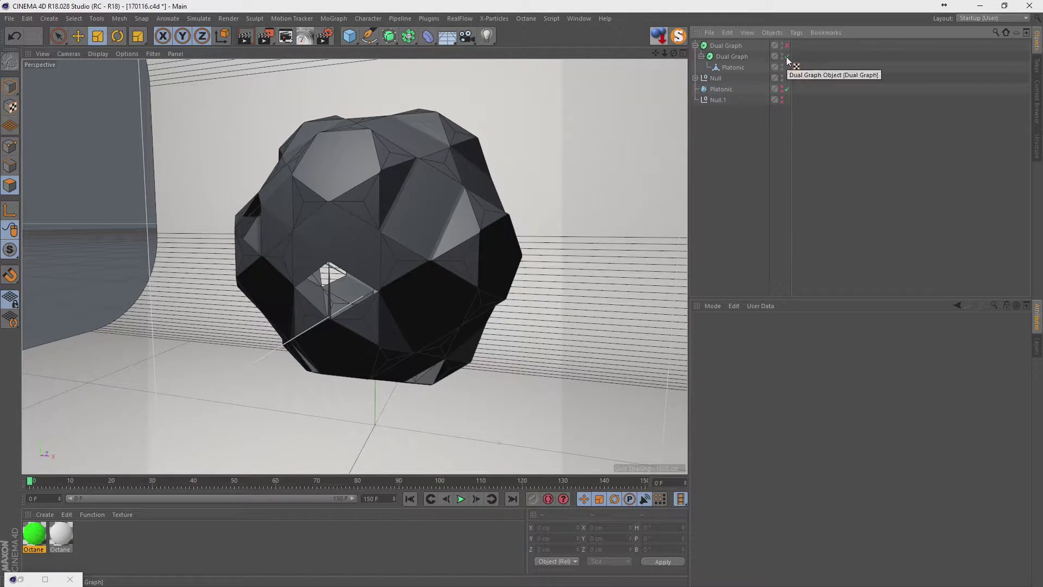
left_click(787, 46)
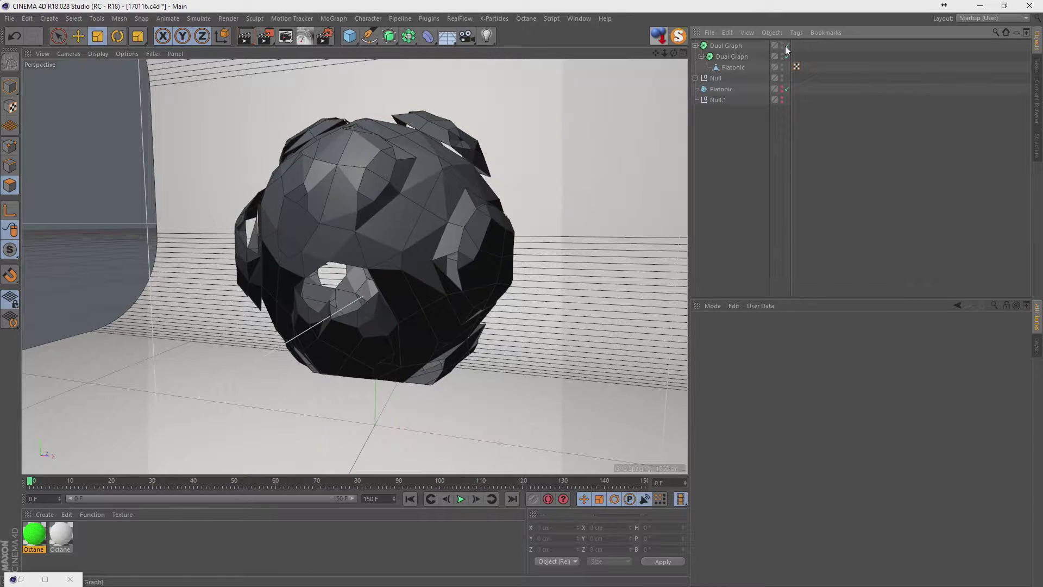
left_click(733, 67)
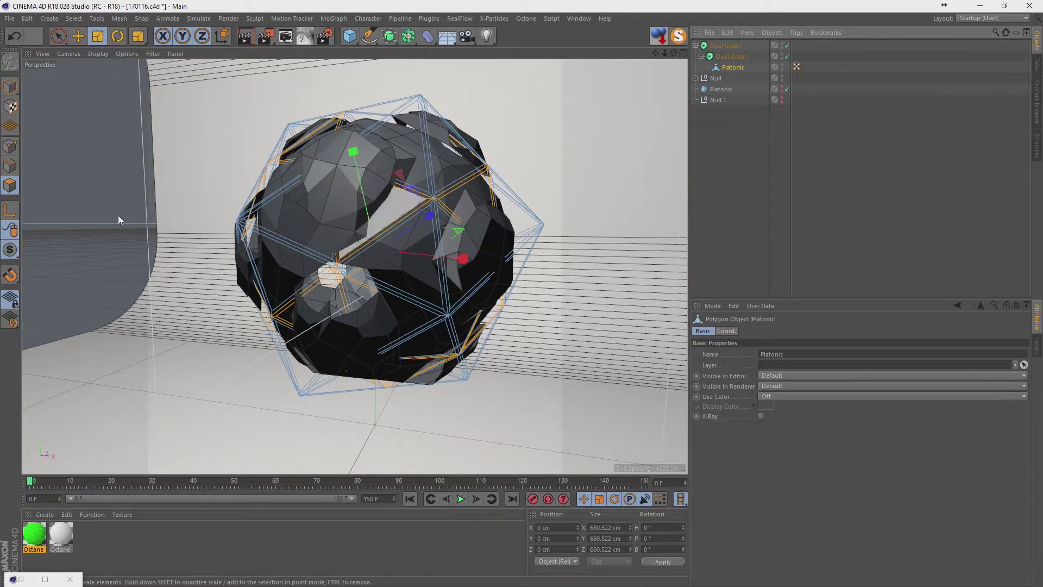
left_click(11, 144)
right_click(347, 191)
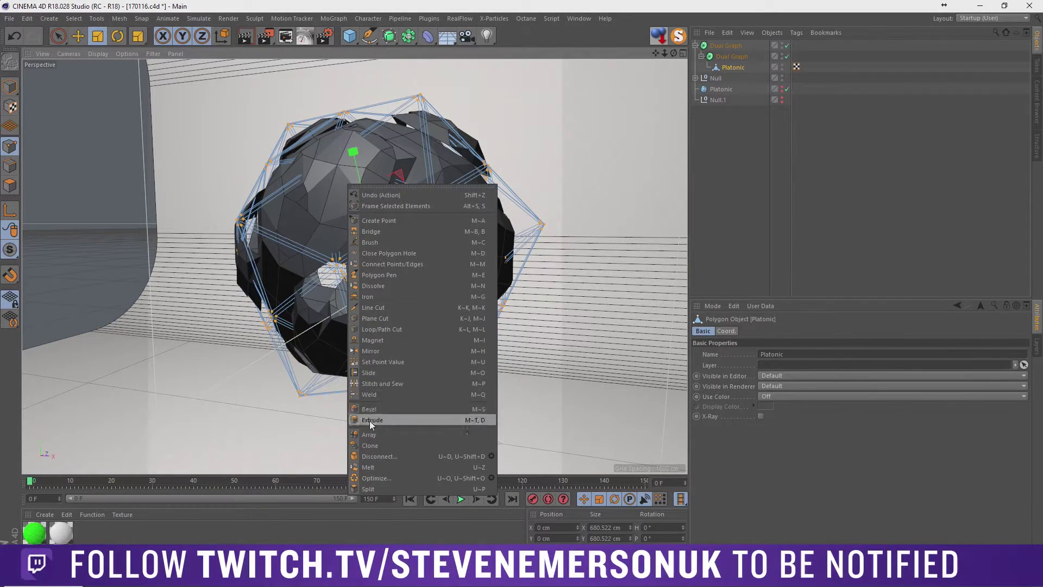
left_click(373, 478)
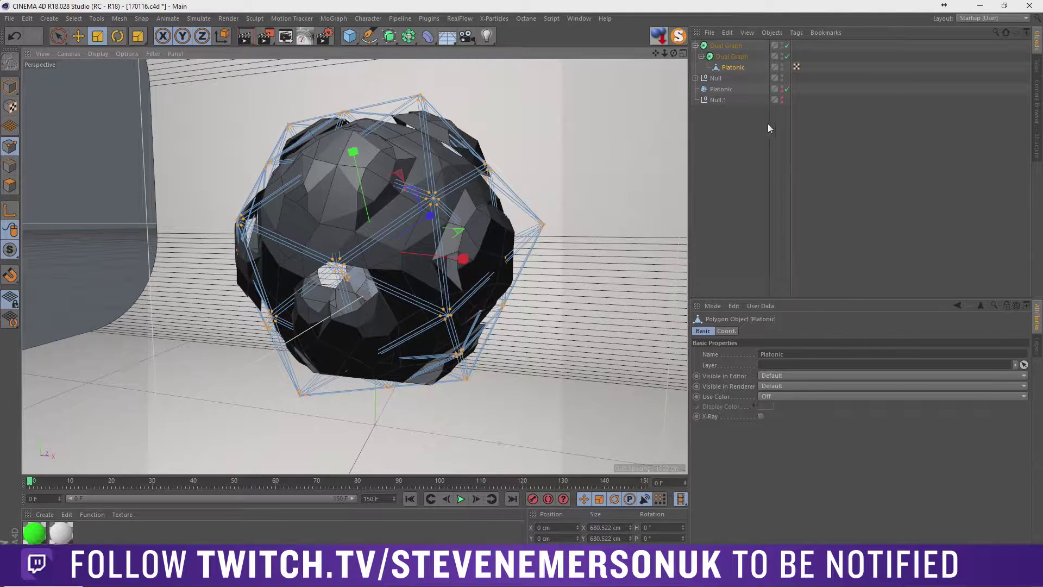
- Compare the faceted sphere with the top Dual Graph toggled, ending with it disabled
left_click(787, 56)
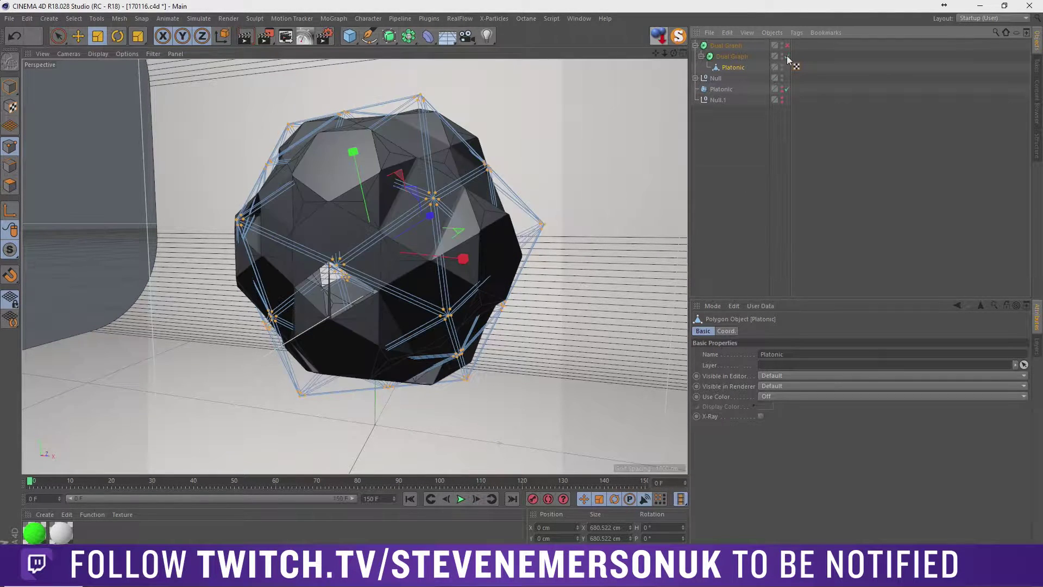
left_click(787, 56)
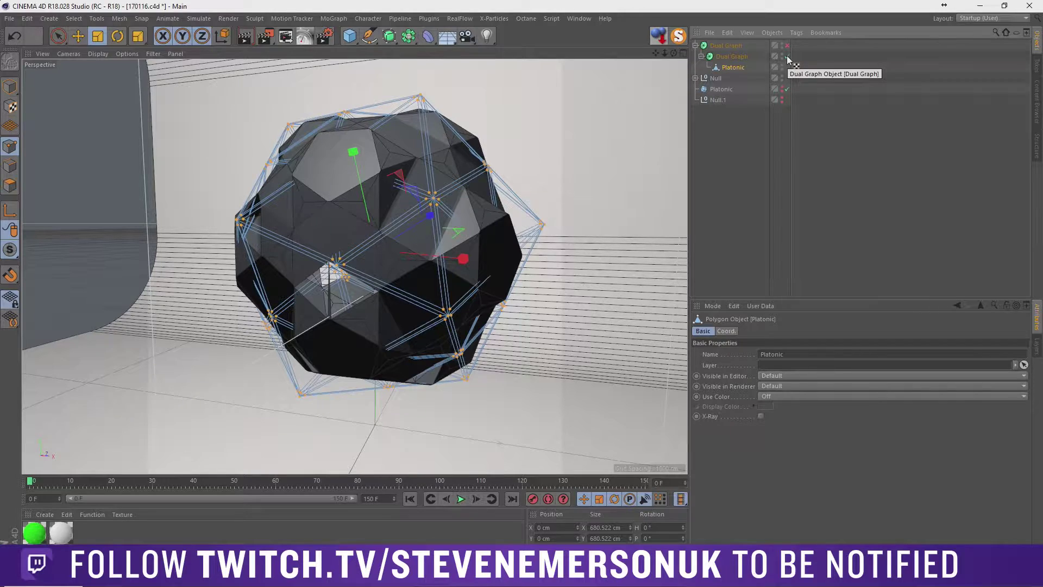
left_click(787, 45)
mouse_move(454, 163)
left_mouse_down("alt")
mouse_move(421, 181)
mouse_move(517, 169)
mouse_move(562, 194)
mouse_move(468, 201)
mouse_move(424, 174)
mouse_move(354, 216)
mouse_move(414, 189)
mouse_move(415, 152)
mouse_move(746, 128)
left_mouse_up("alt")
left_click(705, 175)
left_click(724, 47)
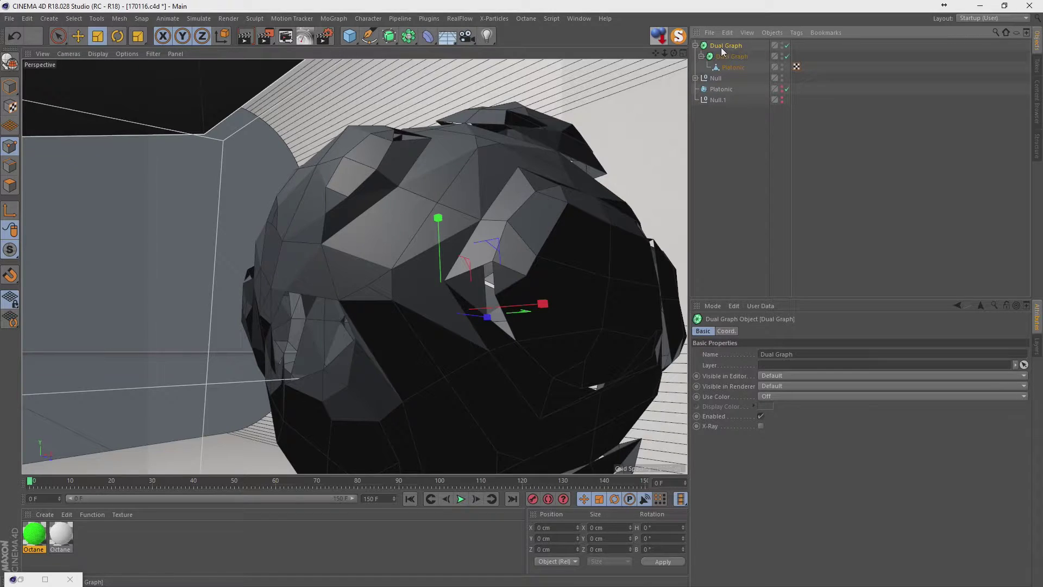
left_click_drag(498, 152, 546, 141, "alt")
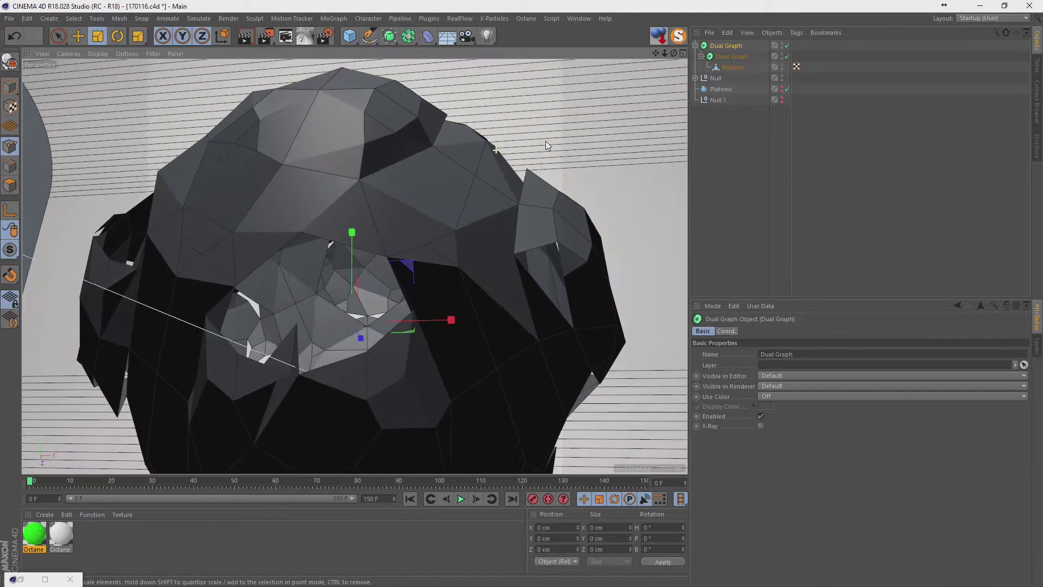
left_click(787, 45)
mouse_move(435, 272)
left_mouse_down("alt")
mouse_move(397, 286)
mouse_move(415, 242)
mouse_move(493, 253)
left_mouse_up("alt")
scroll(394, 283, "up", 3)
scroll(390, 281, "down", 3)
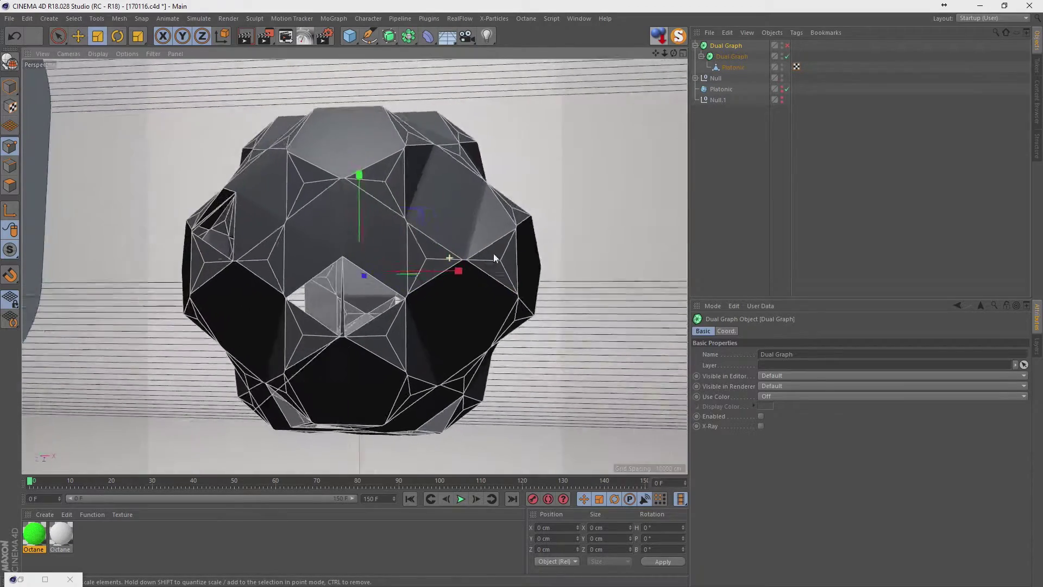
- Extrude the Platonic's selected triangles outward by 91.3 cm in Polygons mode
left_click(787, 56)
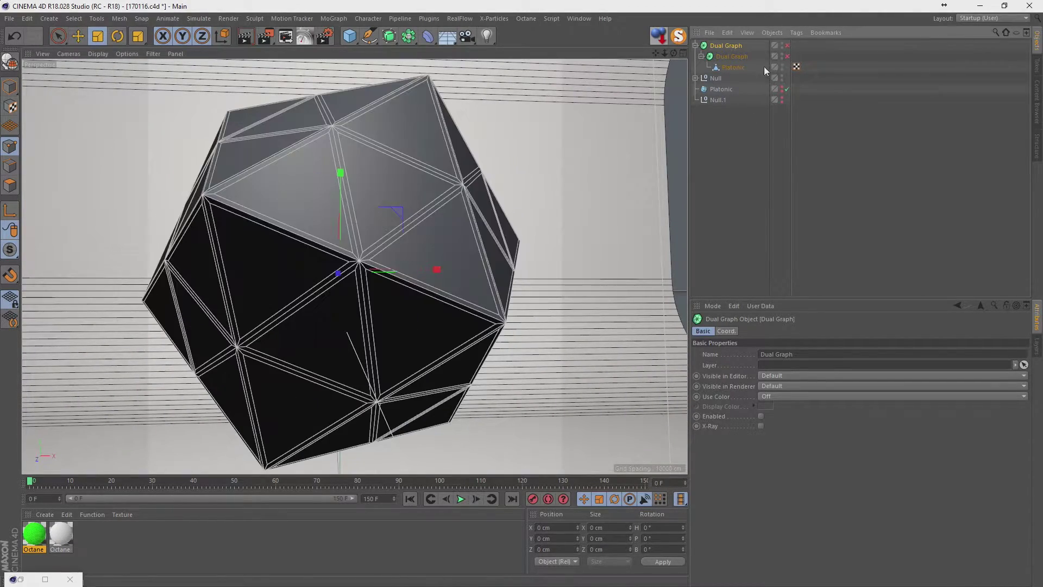
left_click(731, 68)
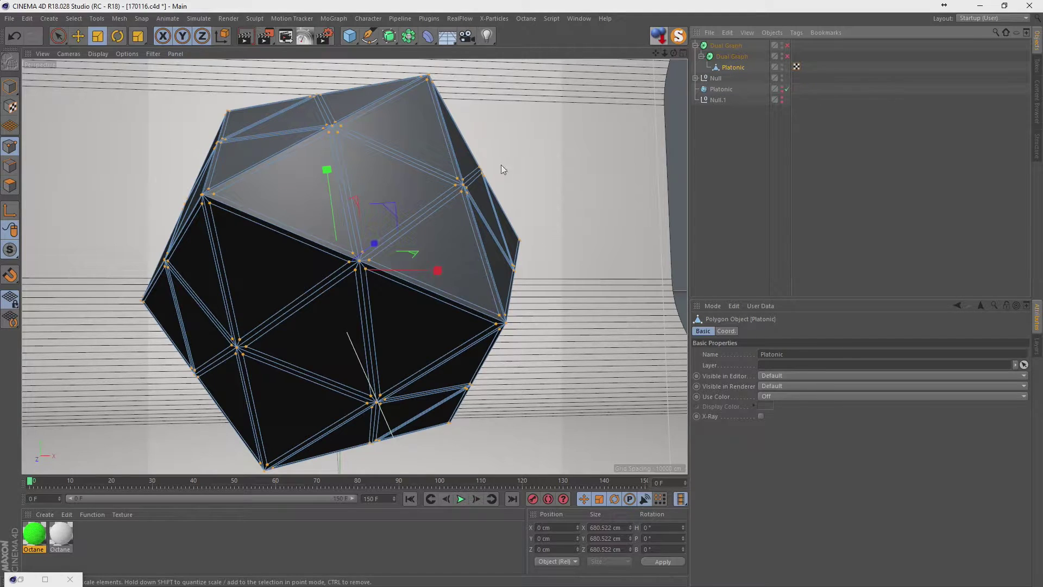
left_click(10, 185)
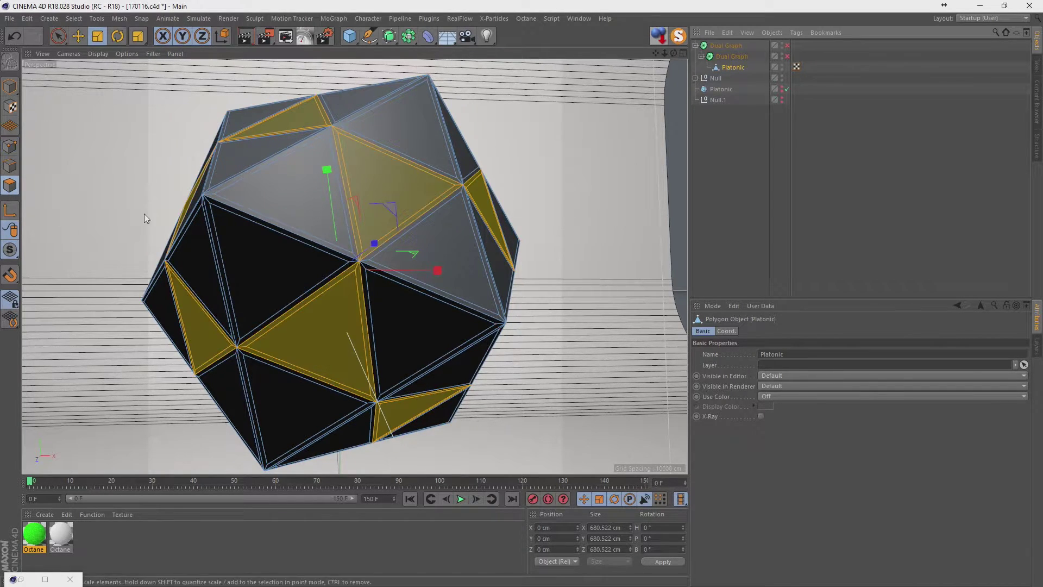
right_click(377, 198)
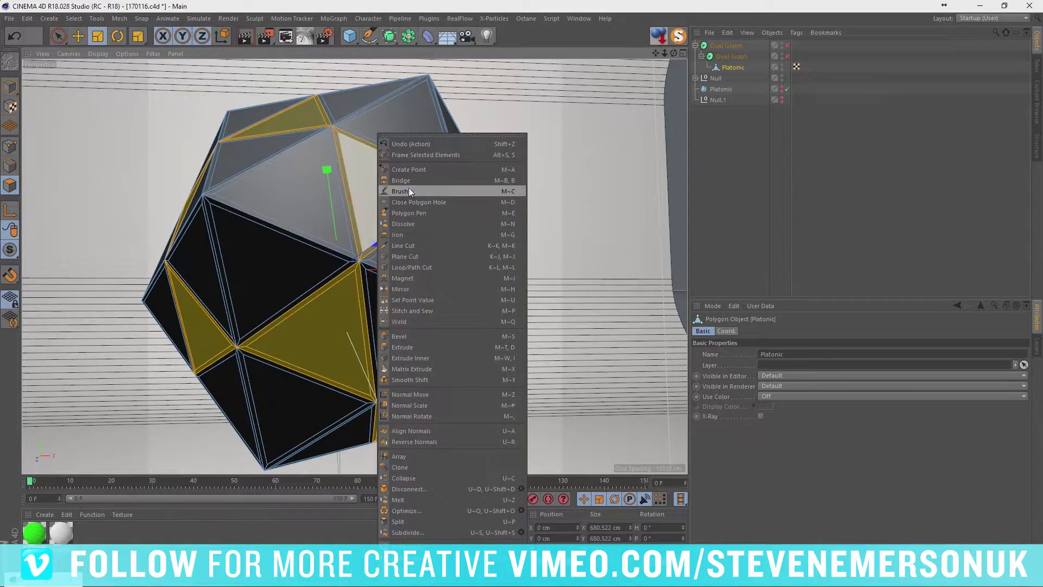
left_click(408, 347)
mouse_move(410, 331)
left_mouse_down()
mouse_move(326, 261)
mouse_move(352, 232)
left_mouse_up()
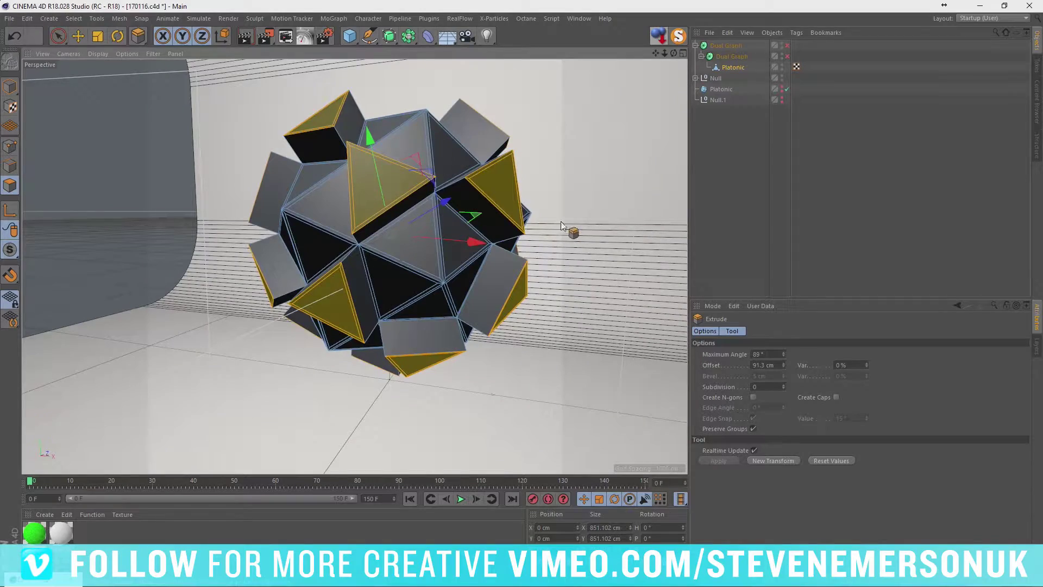
mouse_move(565, 231)
left_mouse_down("alt")
mouse_move(494, 185)
mouse_move(471, 196)
left_mouse_up("alt")
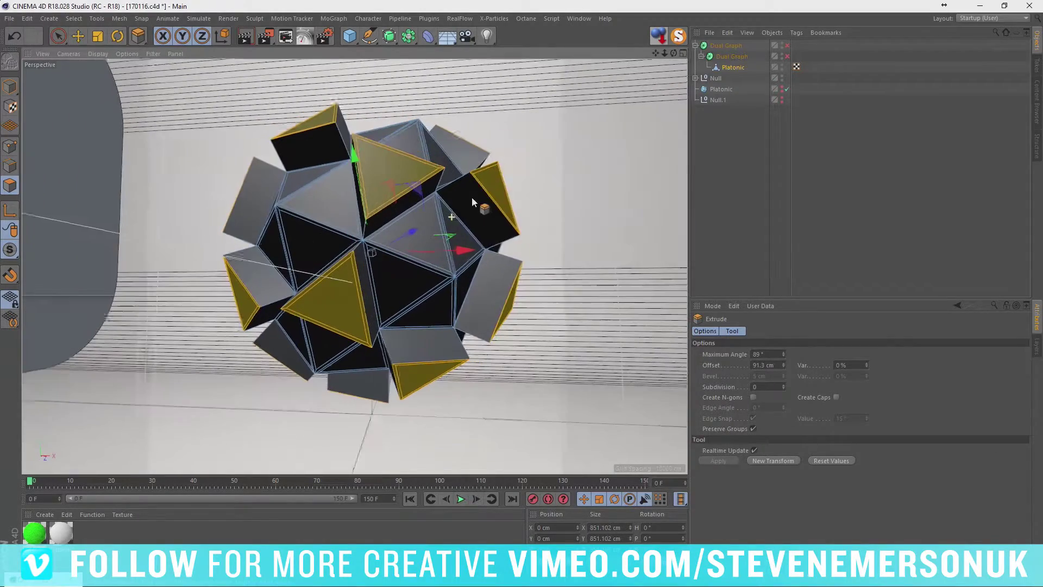
- Enable the inner Dual Graph and move it with its Platonic to the top level
left_click(787, 56)
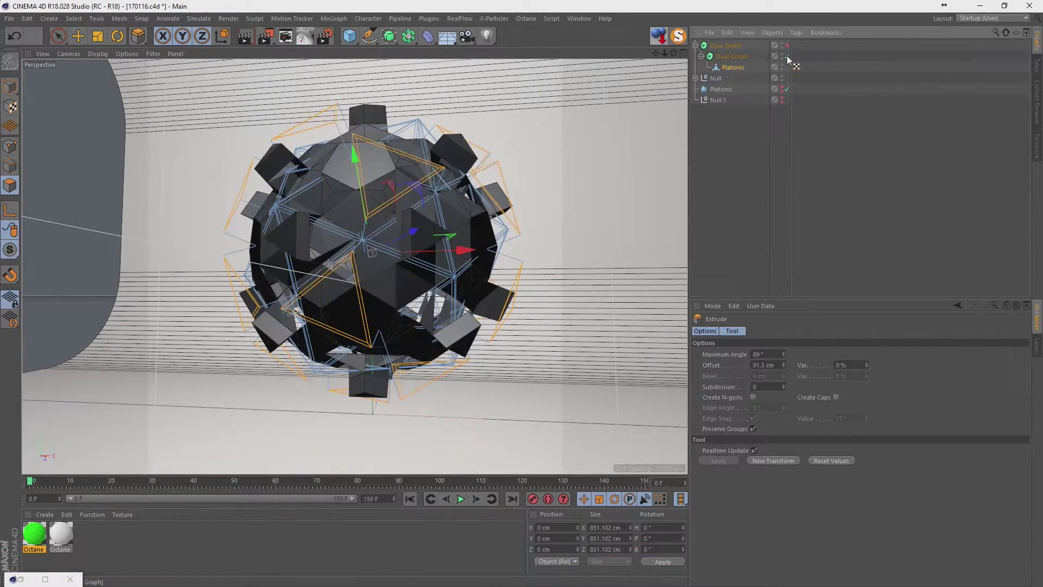
left_click(787, 56)
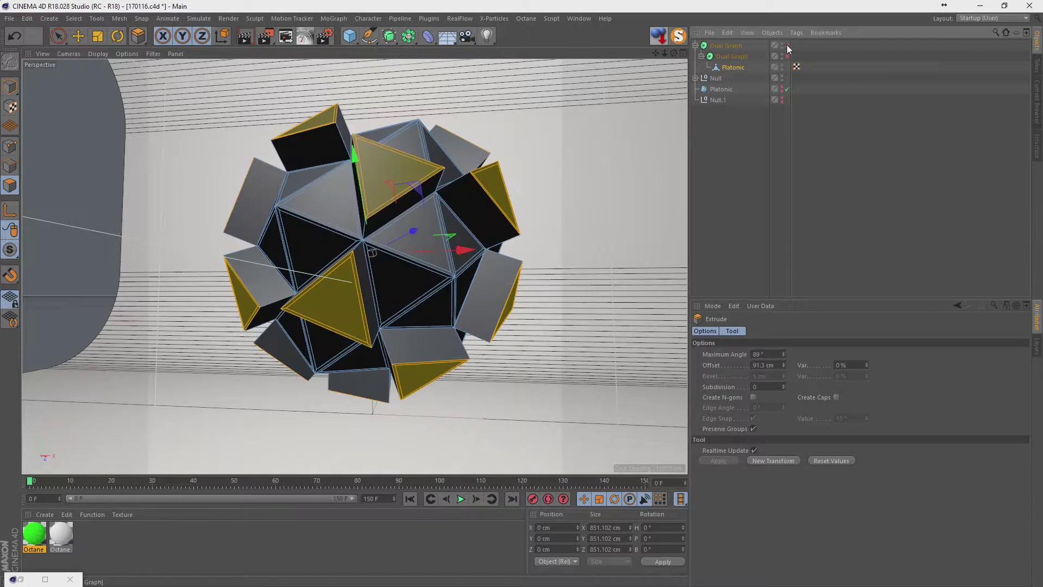
left_click_drag(732, 56, 726, 44)
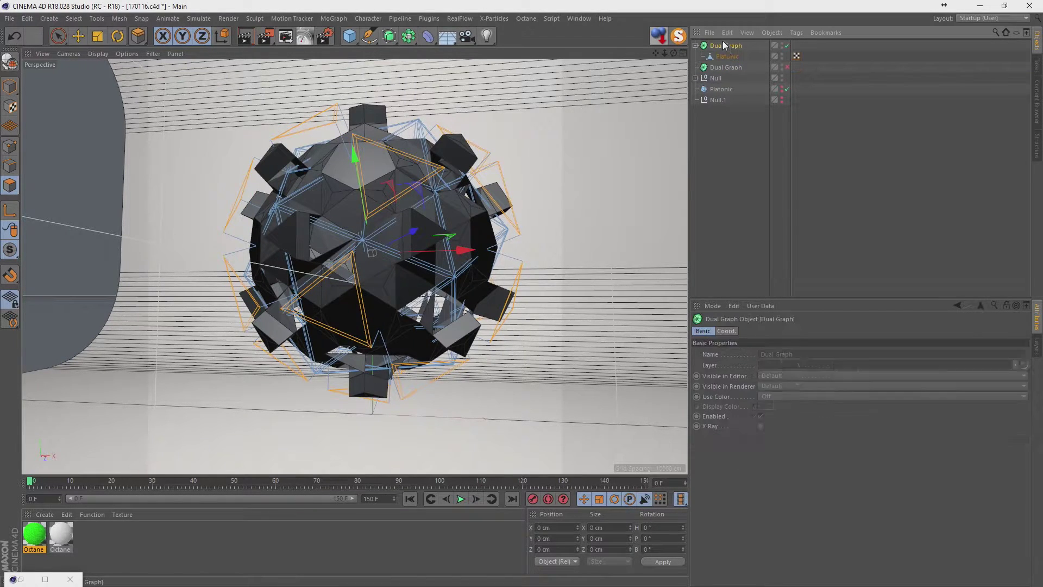
- Delete the empty extra Dual Graph and disable the remaining Dual Graph
left_click(728, 65)
key("Delete")
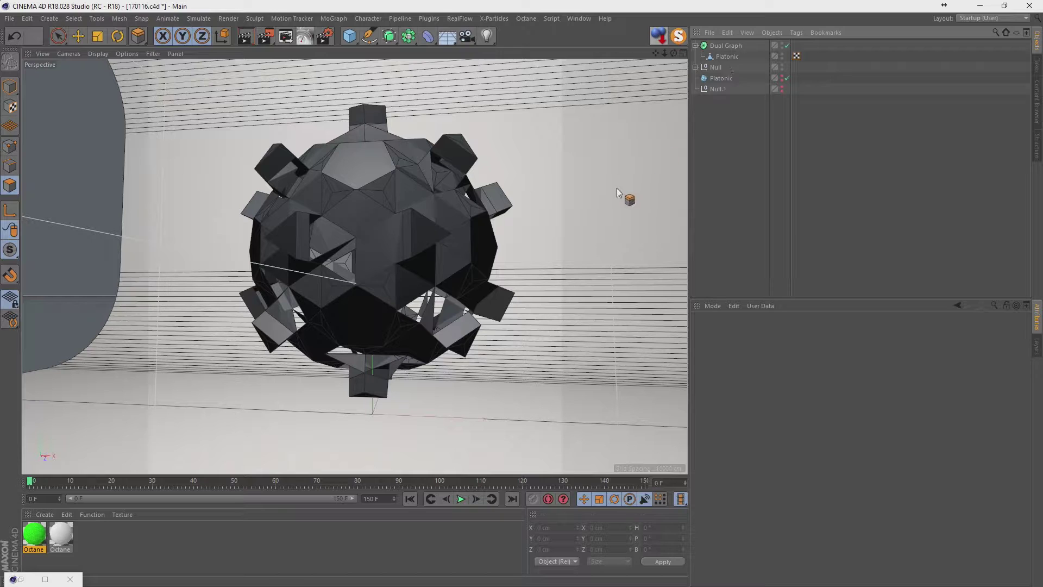
left_click(732, 45)
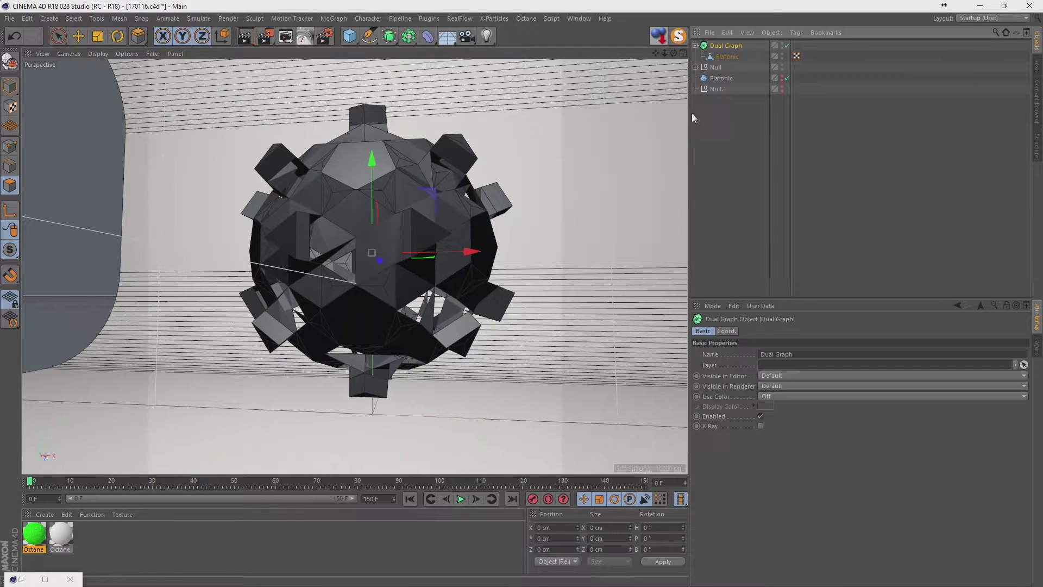
left_click(787, 45)
mouse_move(388, 309)
left_mouse_down("alt")
mouse_move(380, 292)
mouse_move(330, 295)
left_mouse_up("alt")
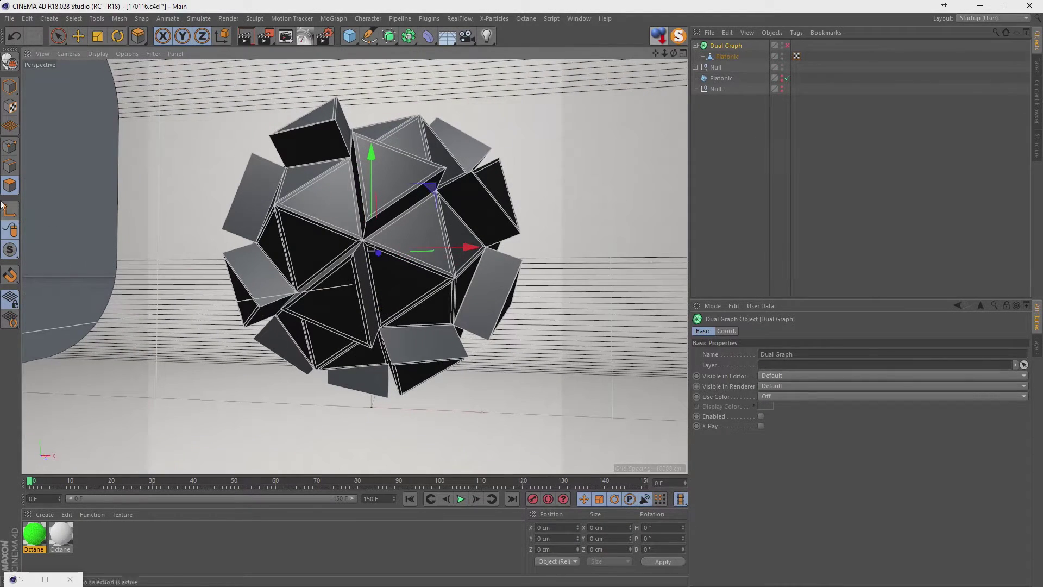
- Toggle the Dual Graph to inspect the Platonic, then wrap it in a Subdivision Surface
left_click(727, 56)
right_click(274, 206)
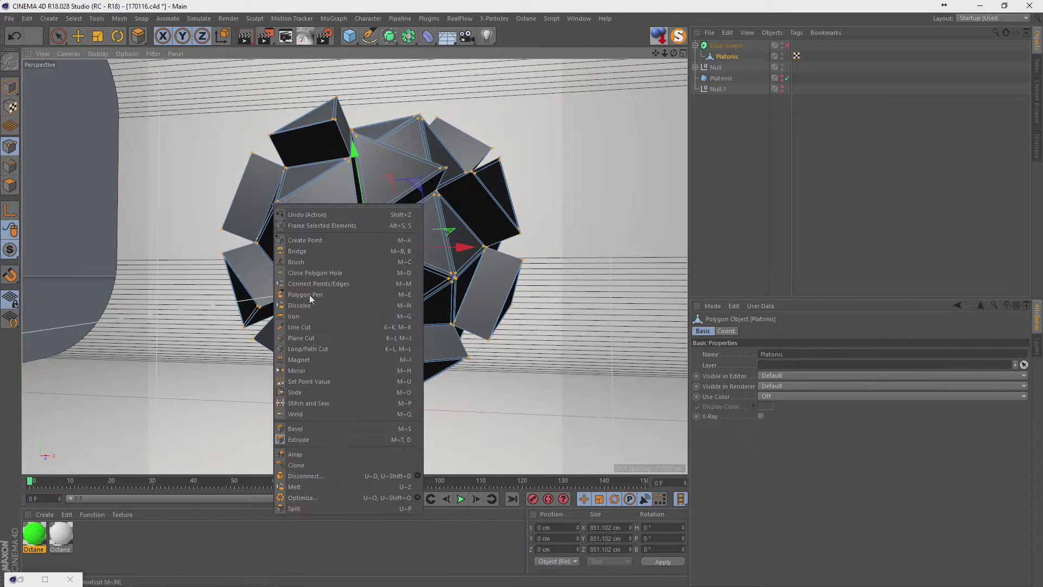
left_click(293, 497)
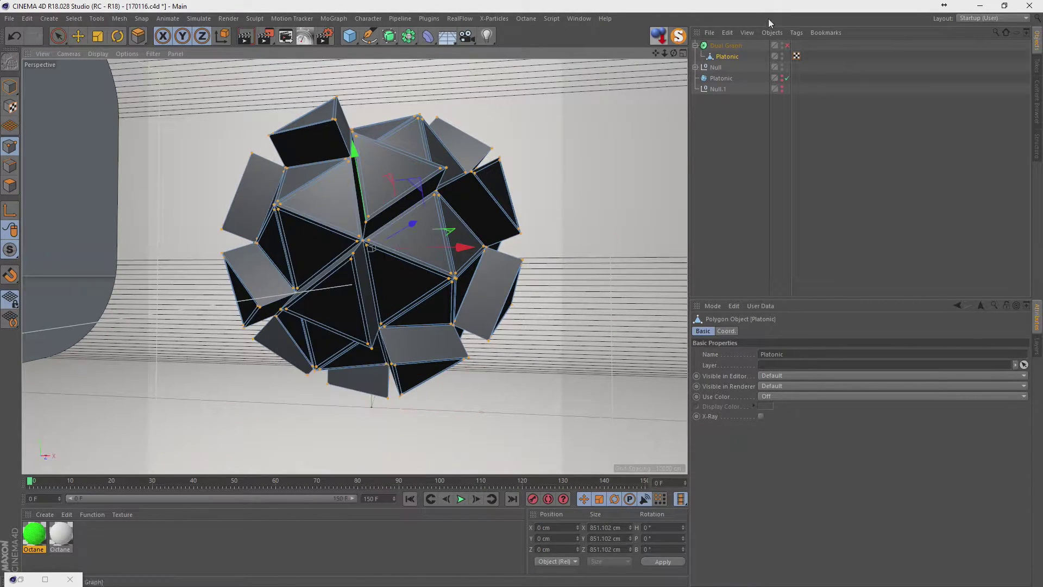
left_click(788, 45)
mouse_move(466, 189)
left_mouse_down("alt")
mouse_move(413, 186)
mouse_move(531, 198)
mouse_move(545, 187)
mouse_move(381, 192)
left_mouse_up("alt")
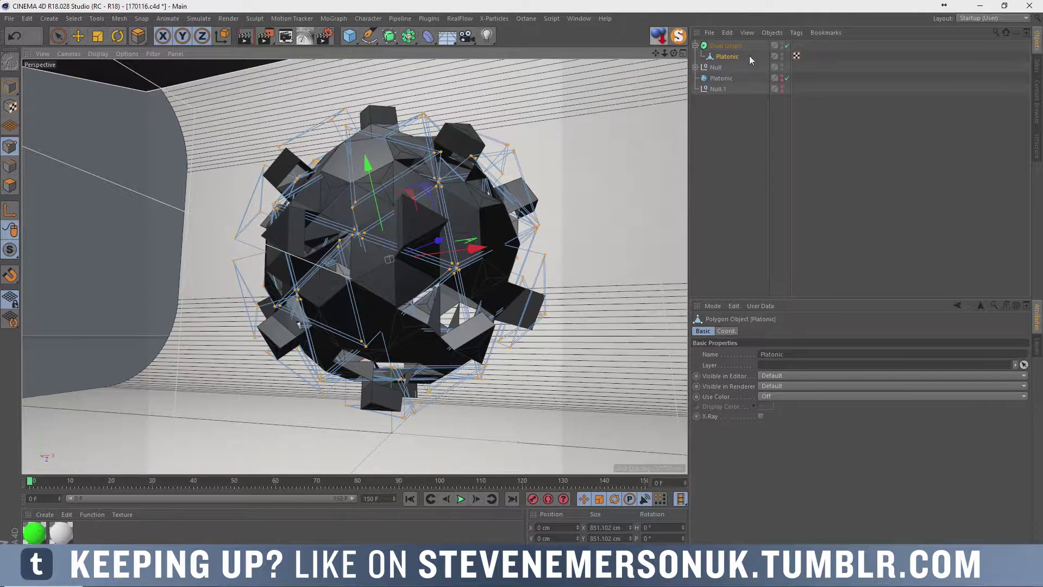
left_click(787, 45)
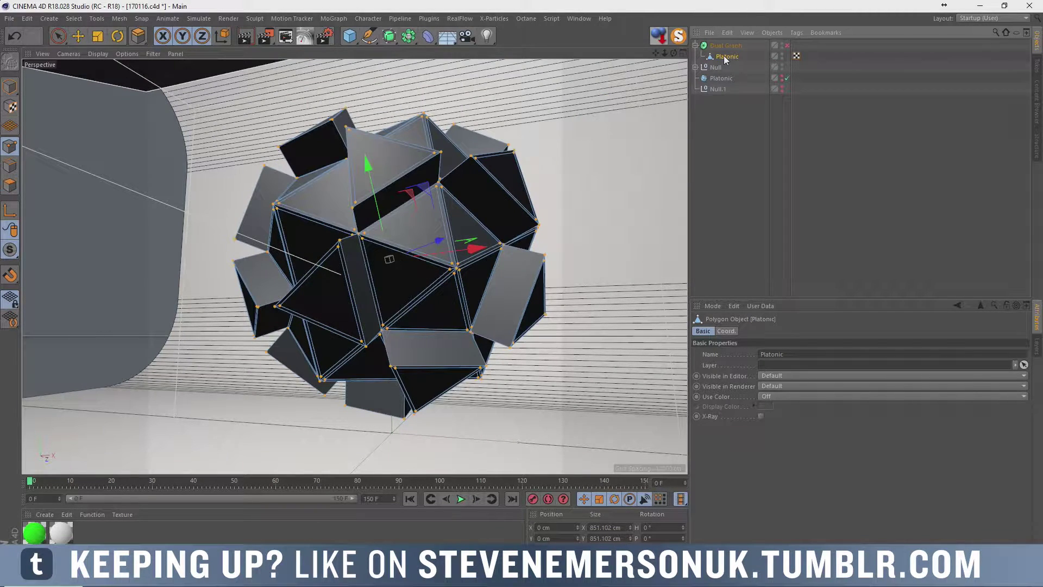
left_click(389, 37, "alt")
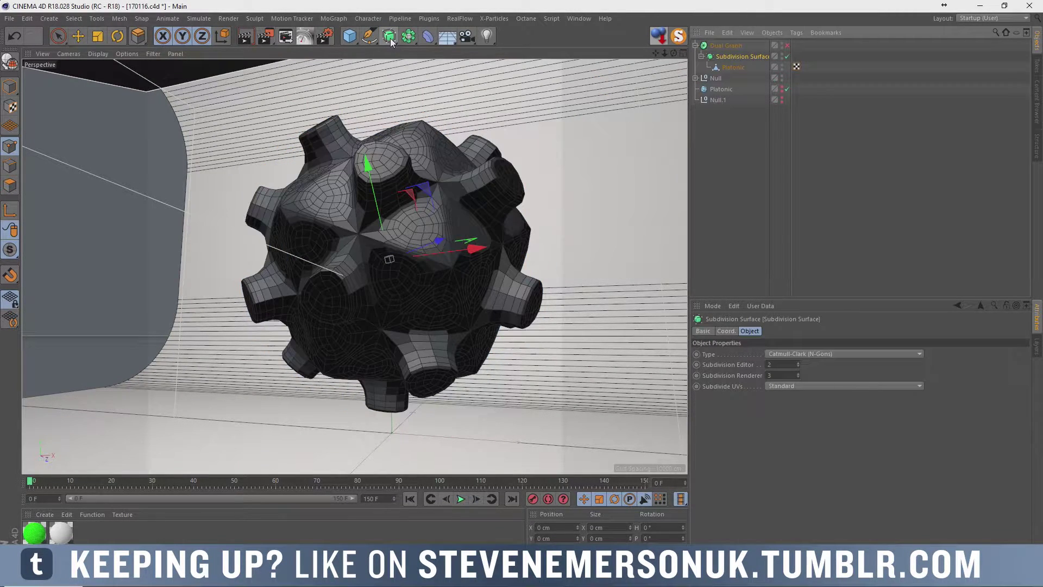
- Inspect the smoothed Dual Graph result, then disable the Dual Graph and Subdivision Surface
left_click(788, 46)
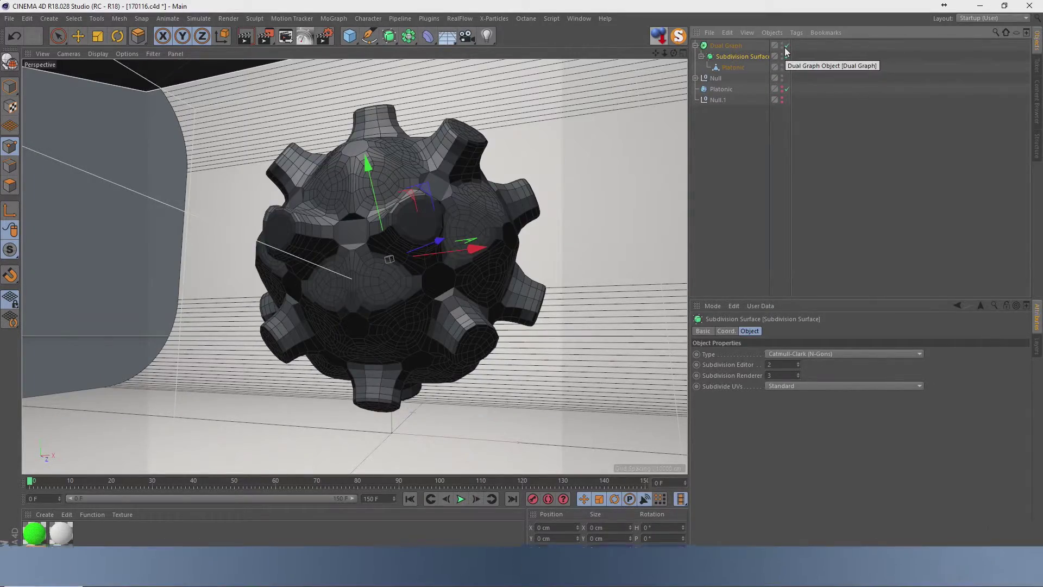
mouse_move(363, 211)
left_mouse_down("alt")
mouse_move(452, 201)
mouse_move(479, 164)
mouse_move(392, 204)
left_mouse_up("alt")
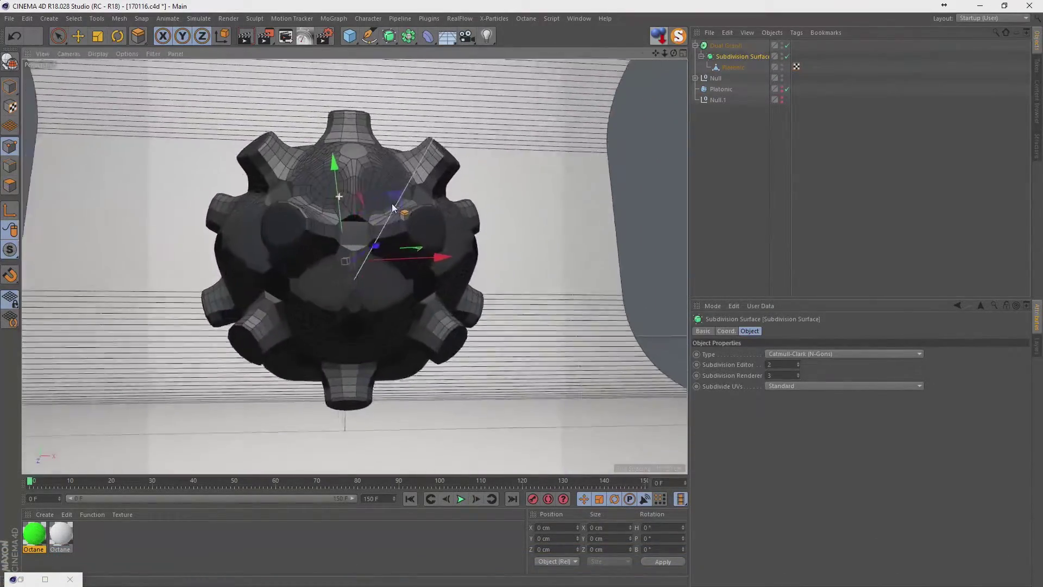
scroll(348, 173, "up", 3)
left_click_drag(348, 173, 326, 192, "alt")
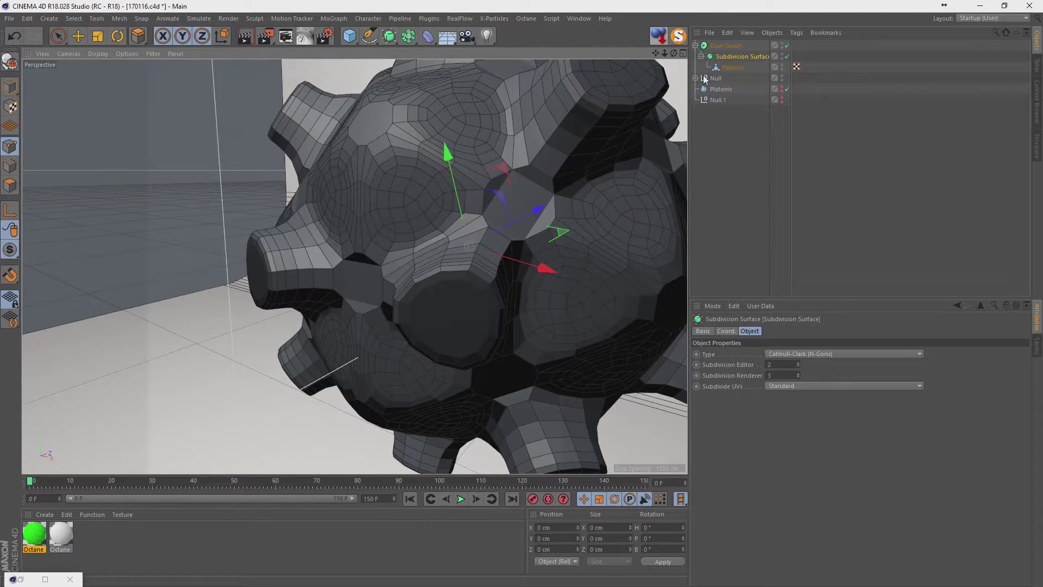
left_click(787, 45)
left_click(787, 56)
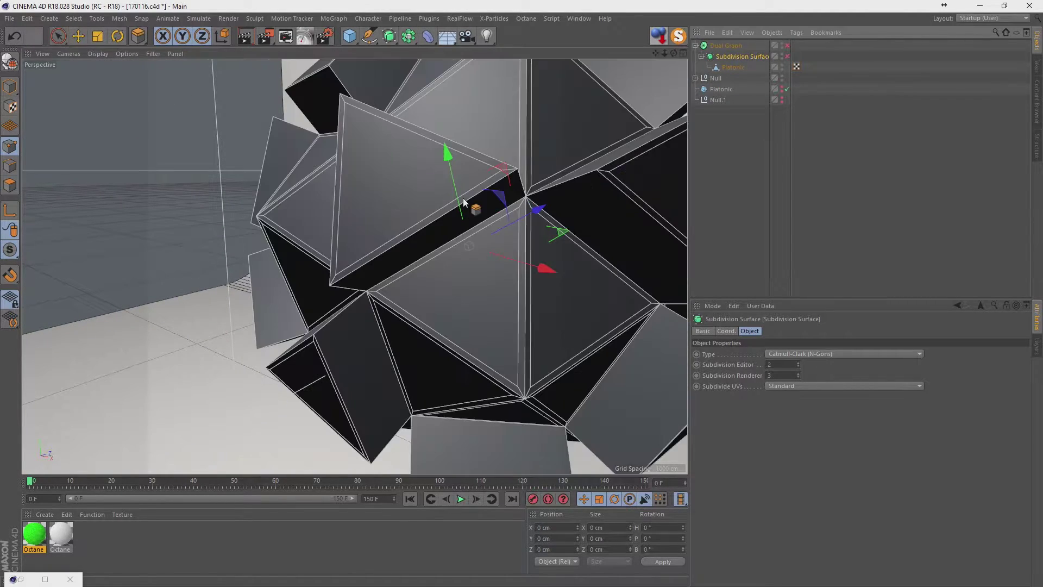
left_click(787, 57)
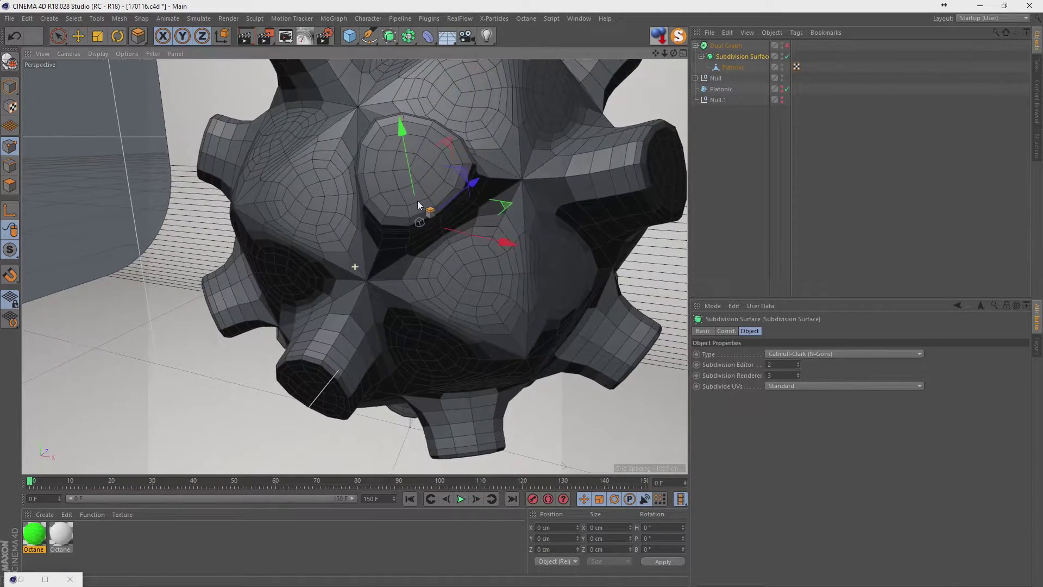
left_click(787, 56)
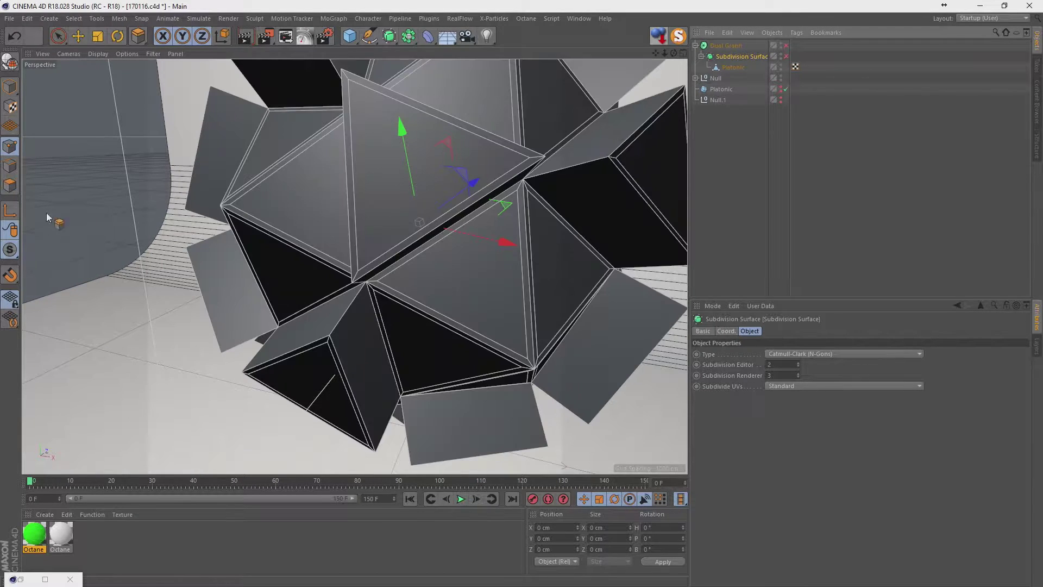
- Extrude the Platonic's selected triangles inward with a negative offset in Polygons mode
left_click(733, 67)
left_click(10, 185)
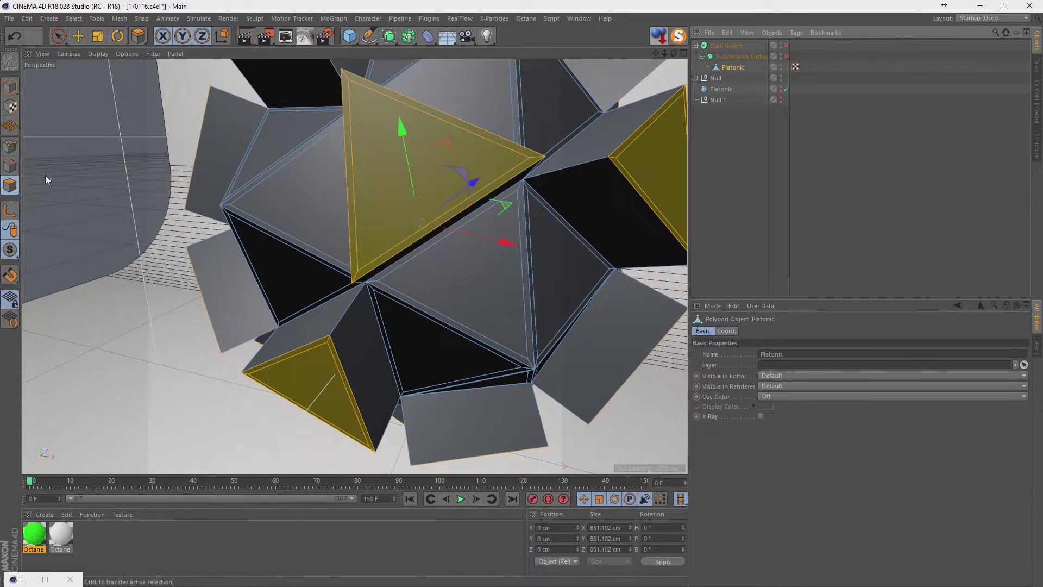
left_click_drag(354, 248, 332, 269, "alt")
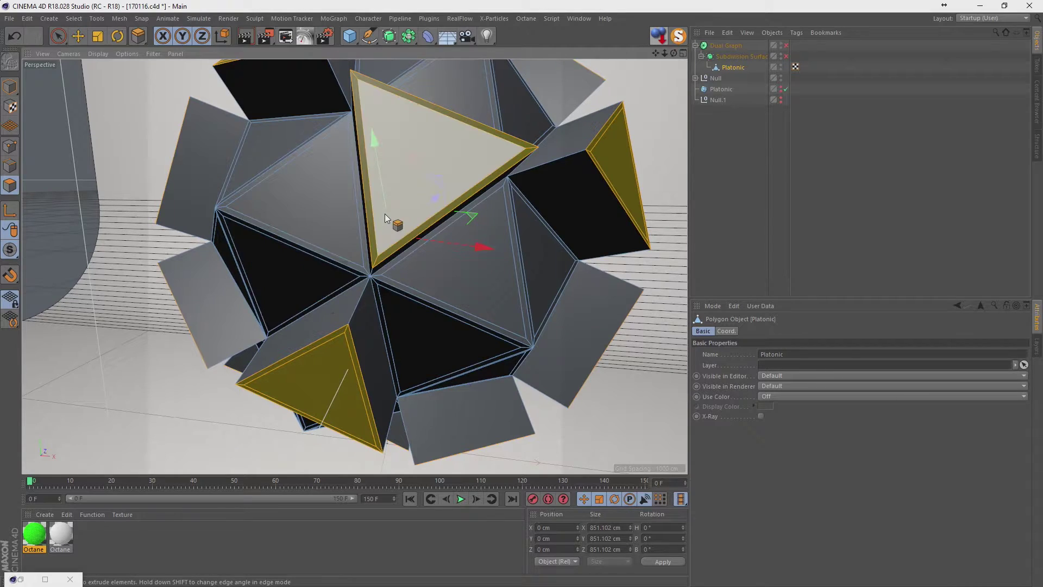
mouse_move(385, 214)
left_mouse_down()
mouse_move(424, 201)
mouse_move(440, 214)
mouse_move(472, 215)
left_mouse_up()
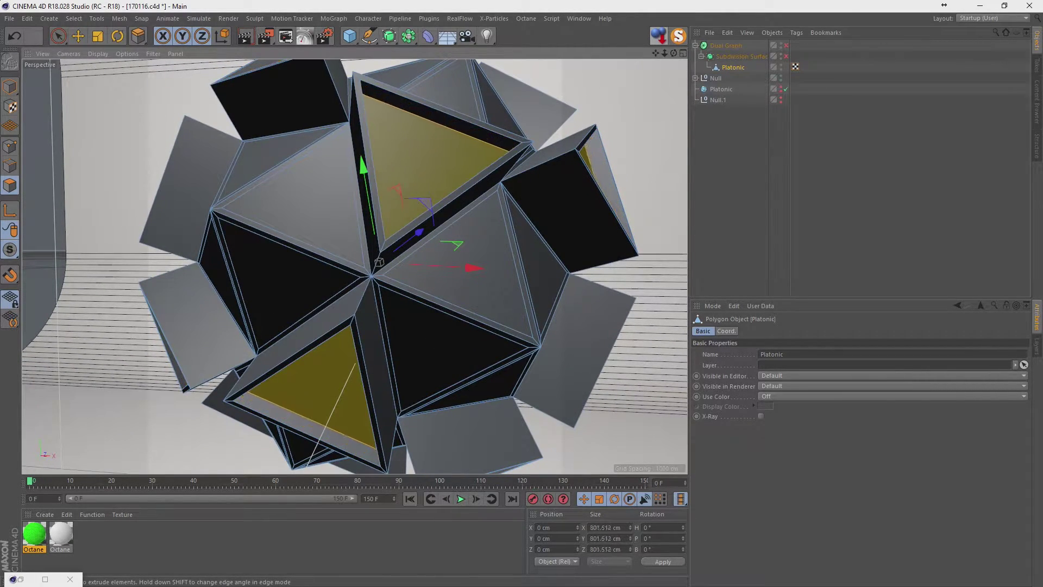
- Re-enable the Subdivision Surface, compare with the Dual Graph toggled, and set editor subdivision to 3
left_click(787, 56)
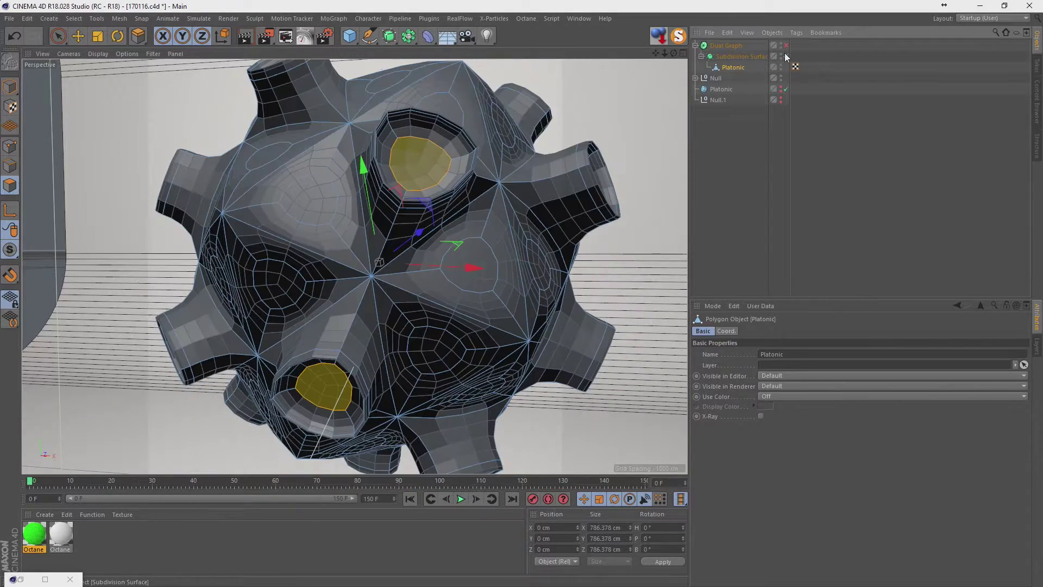
left_click_drag(598, 217, 652, 206, "alt")
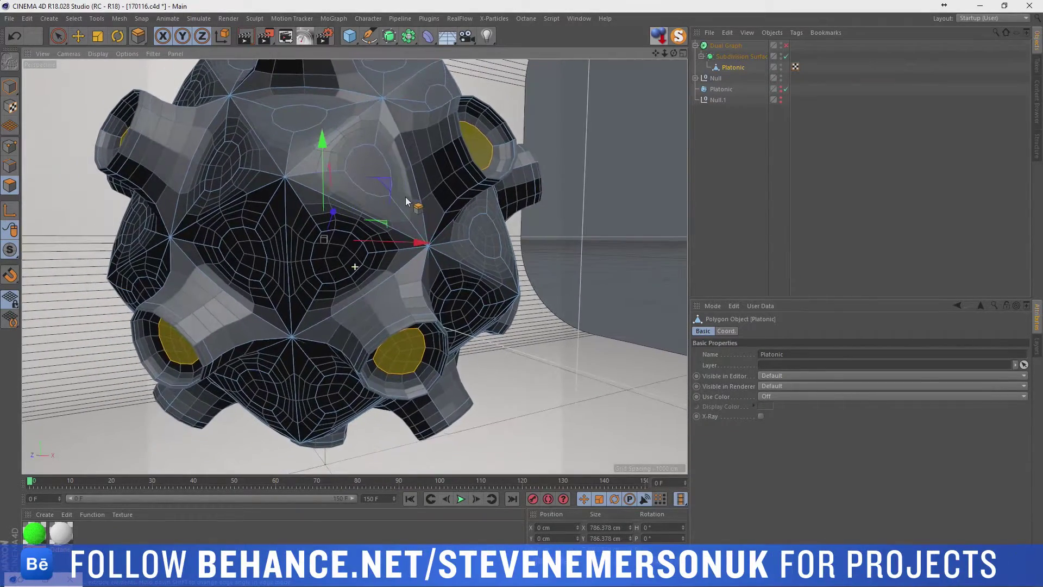
left_click(786, 46)
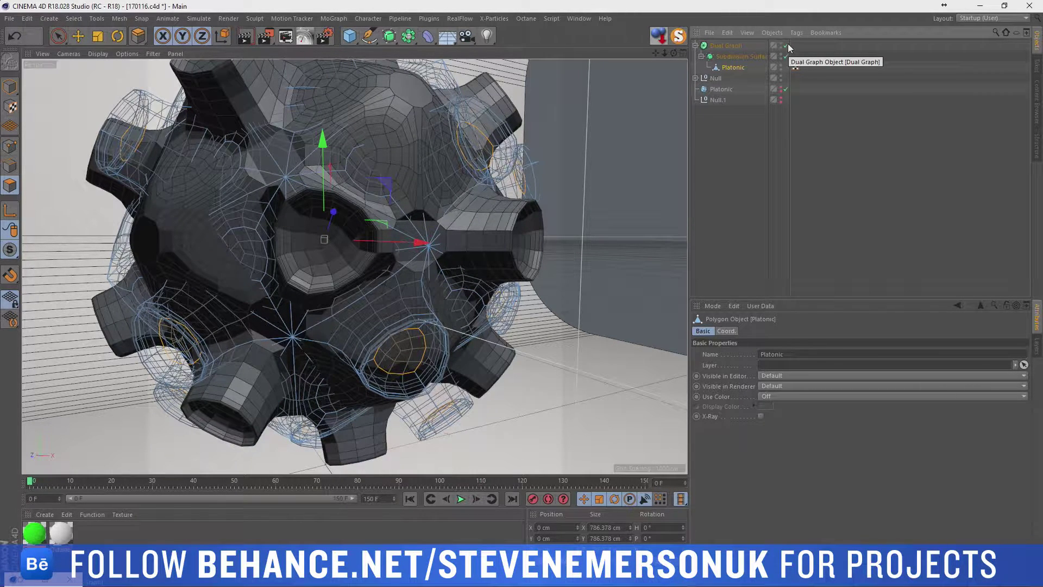
left_click(786, 45)
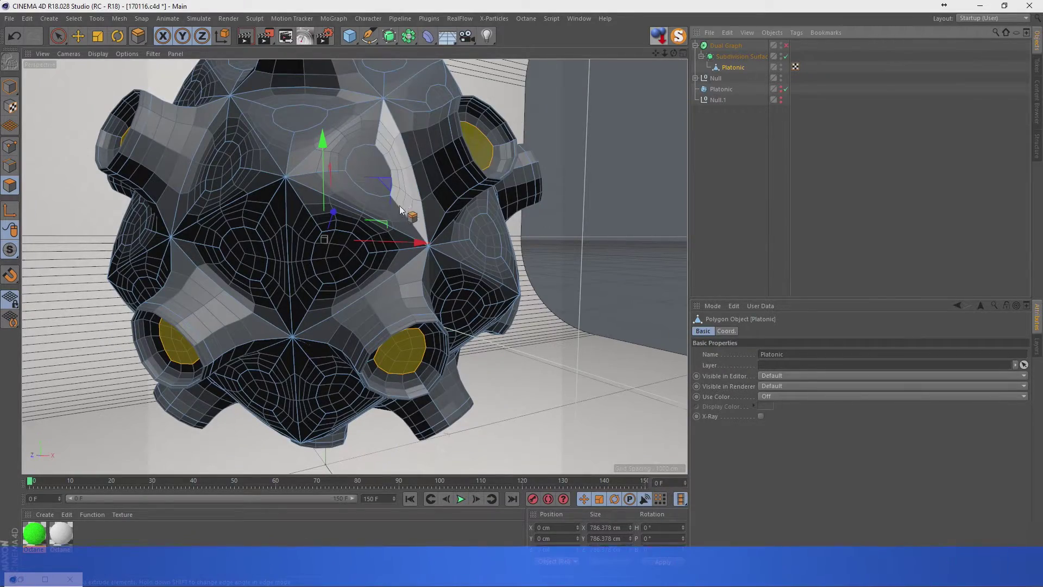
left_click_drag(401, 210, 292, 180, "alt")
left_click(786, 45)
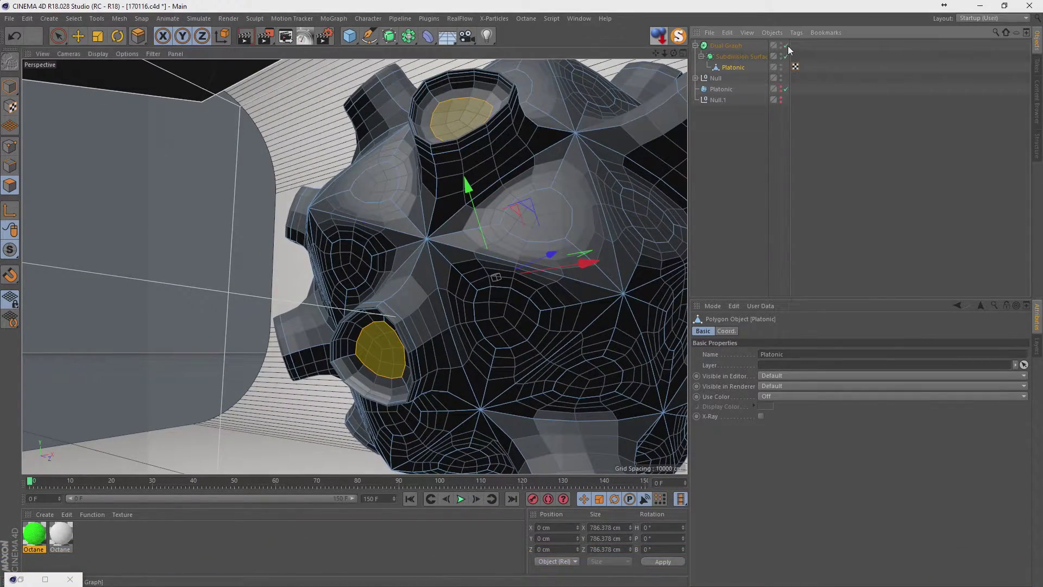
left_click(788, 46)
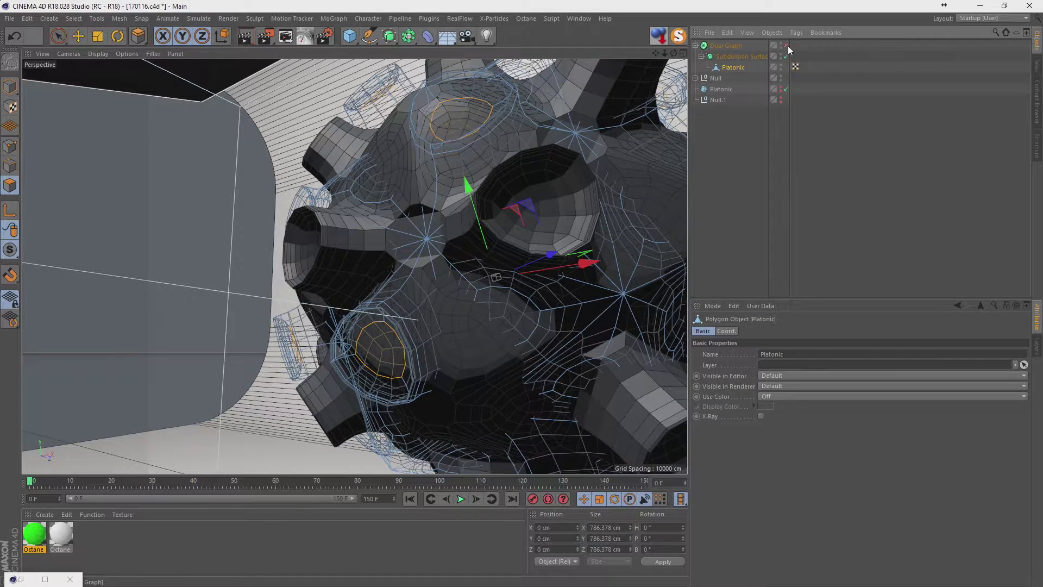
left_click(786, 56)
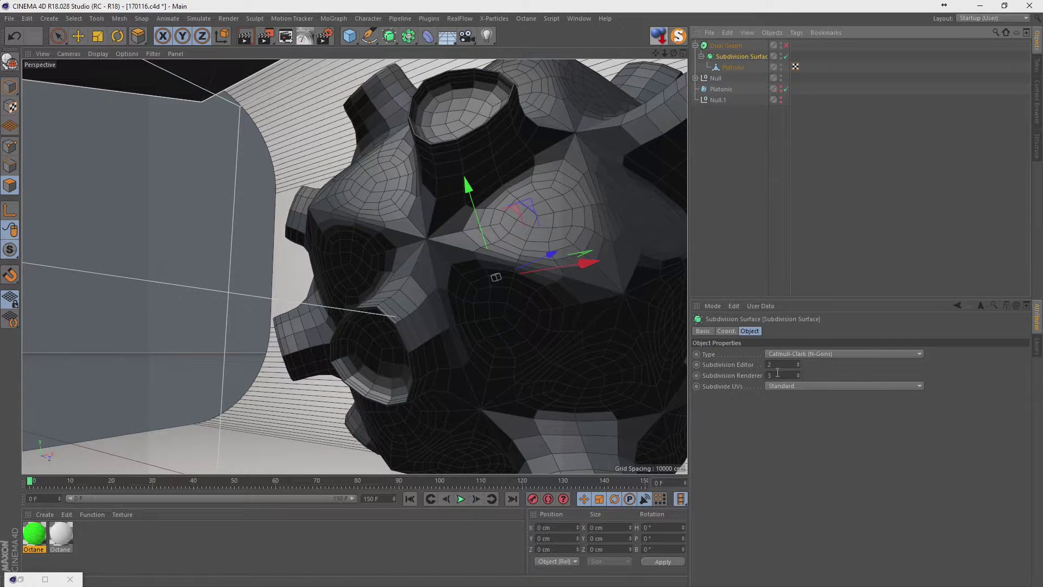
left_click(798, 363)
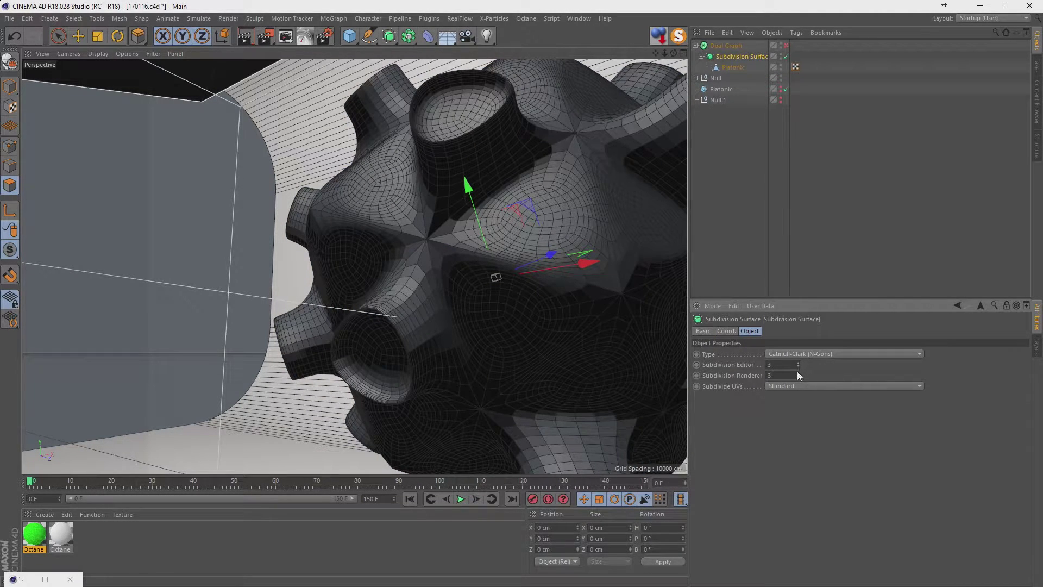
- Turn off the Subdivision Surface and try extruding the selected yellow triangles on Platonic
left_click(785, 56)
left_click(733, 66)
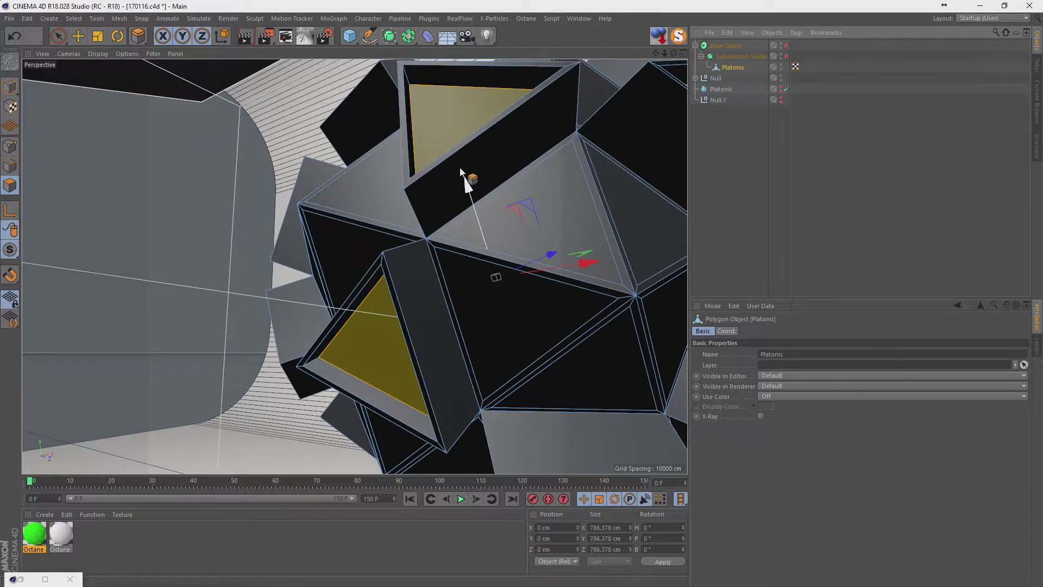
left_click_drag(403, 128, 408, 129)
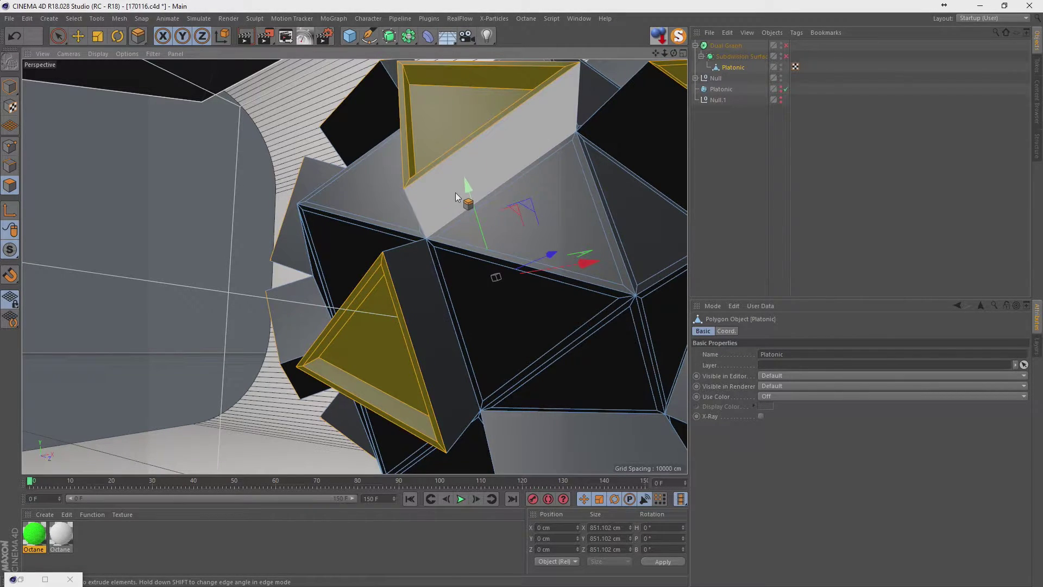
left_click_drag(451, 202, 435, 137)
- Undo the trial extrusion, comparing with redo, until the triangles are flat again
right_click(456, 178)
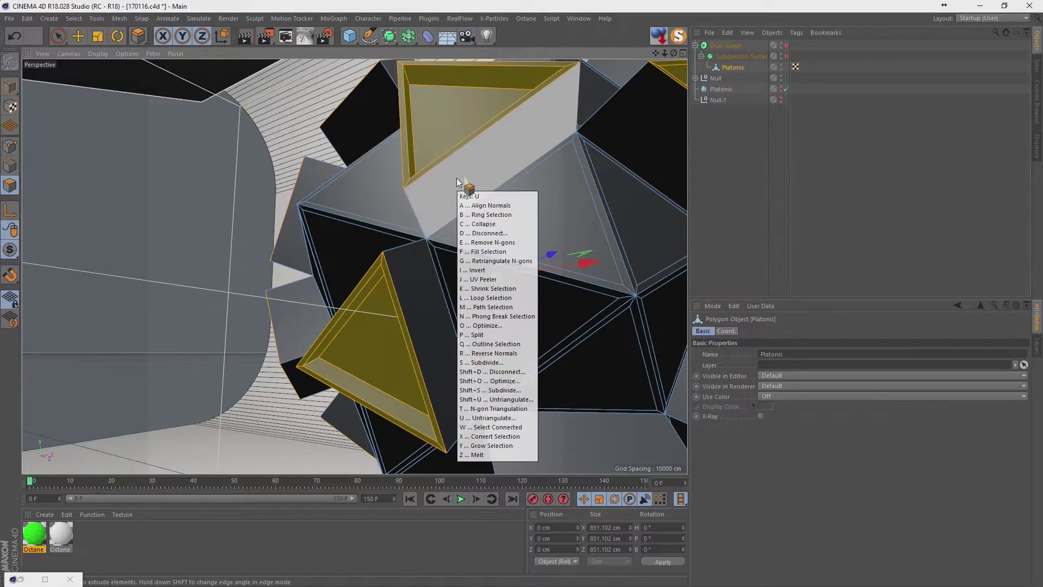
key("Escape")
key("ctrl+z")
scroll(449, 119, "down", 3)
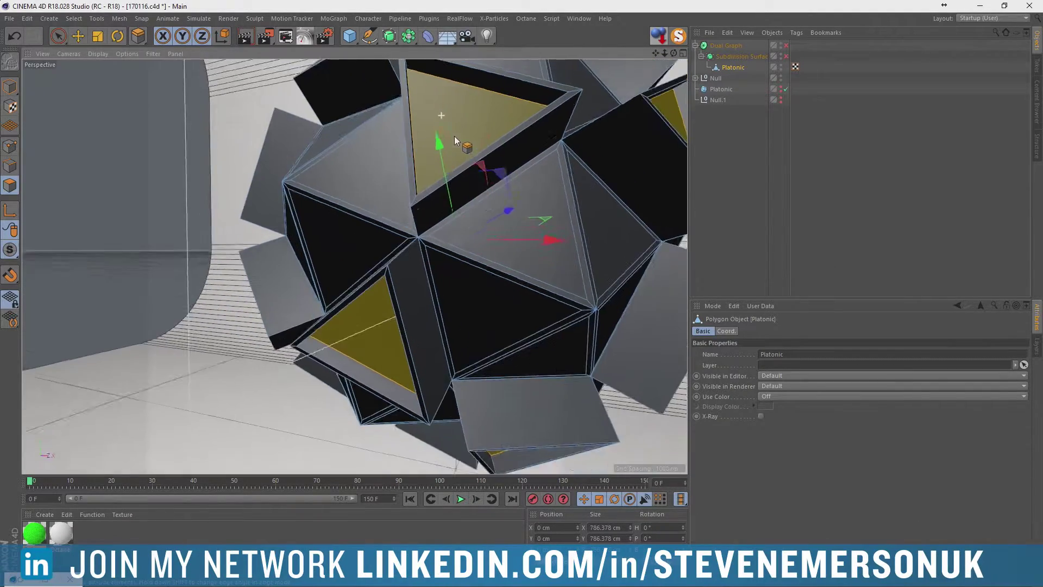
scroll(461, 144, "down", 2)
key("ctrl+y")
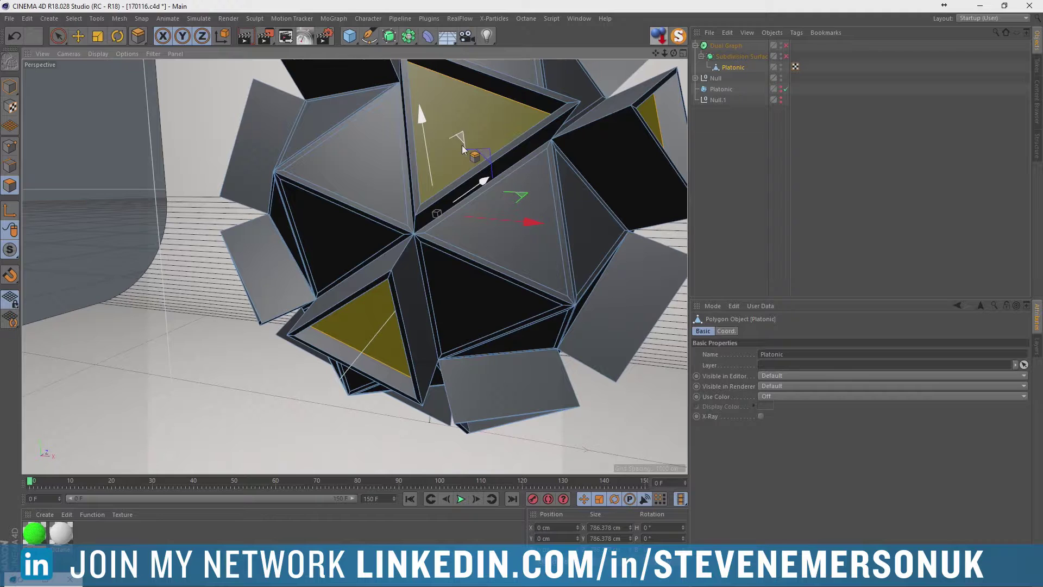
key("ctrl+z")
- Store the chosen faces as a Polygon Selection tag, then restore and test the extrusion
left_click(73, 18)
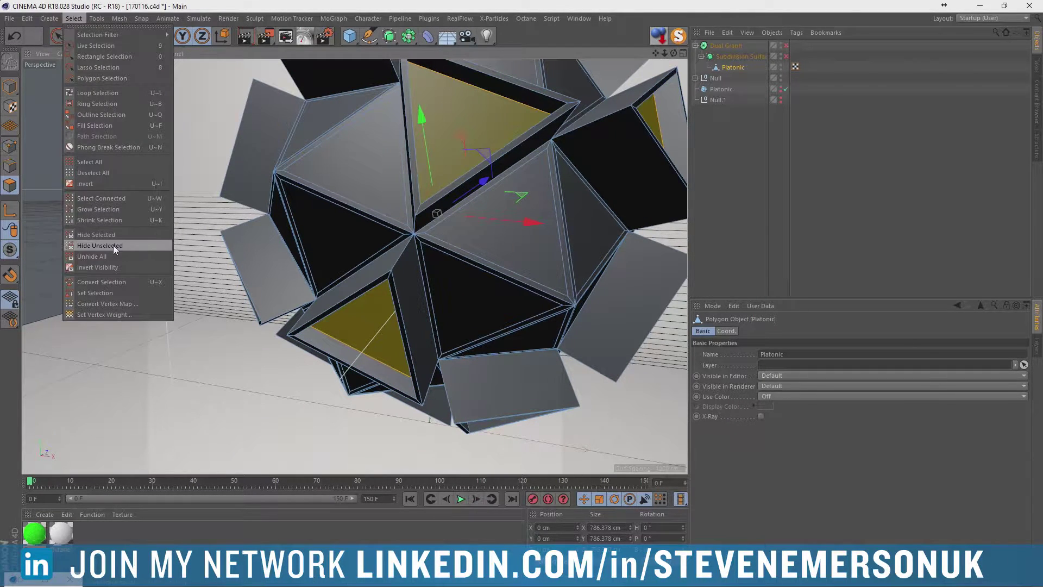
left_click(103, 293)
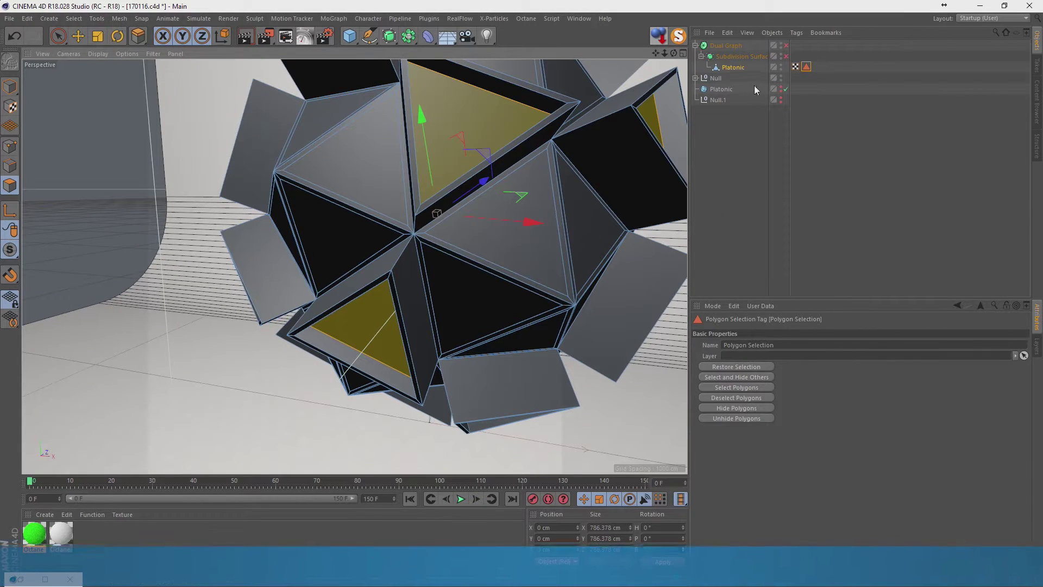
key("ctrl+y")
left_click_drag(632, 159, 545, 148)
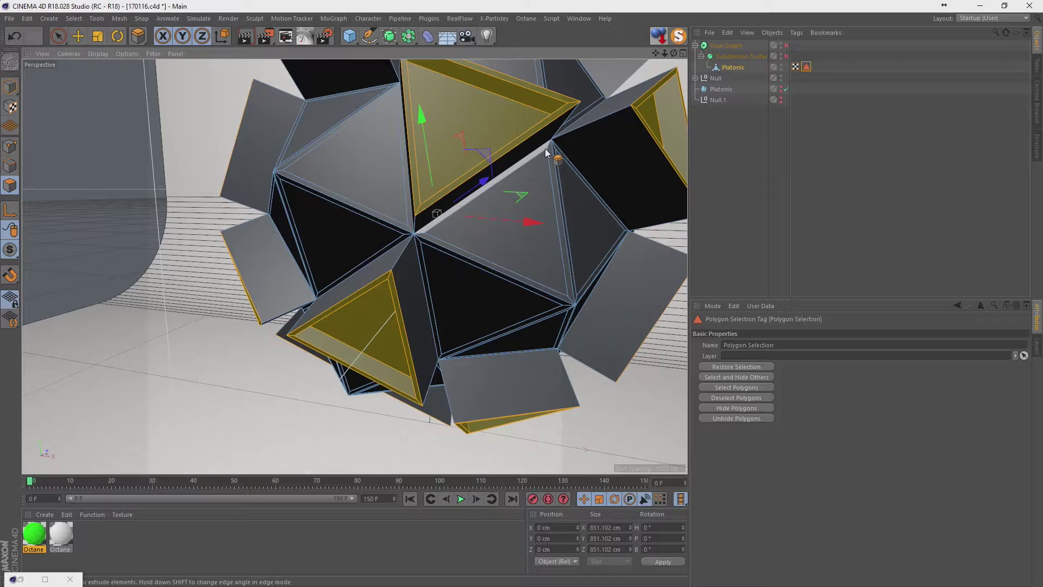
key("ctrl+z")
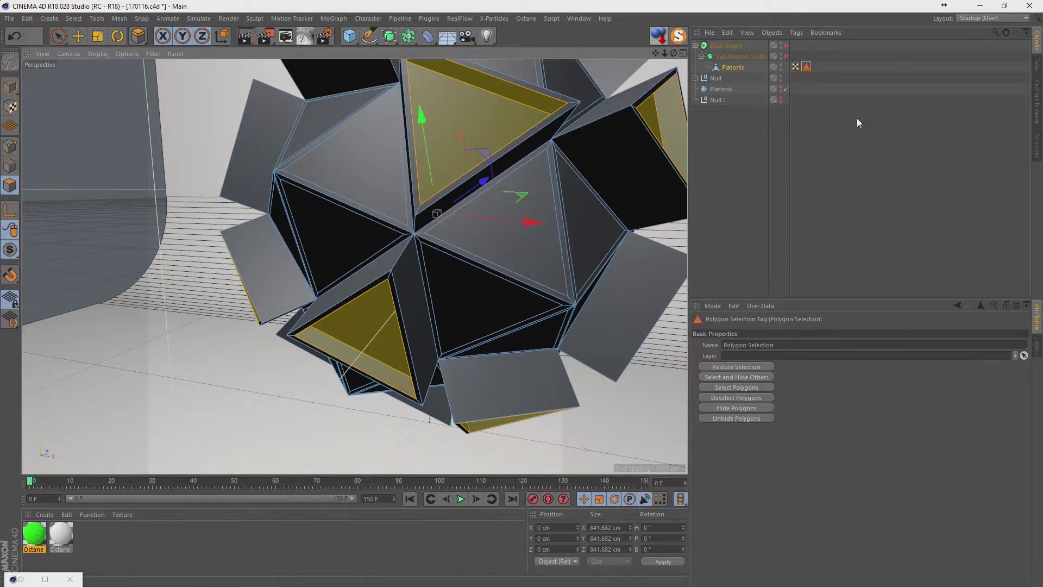
- Save the grown face selection as Polygon Selection.1 on Platonic and deselect its faces
left_click(740, 67)
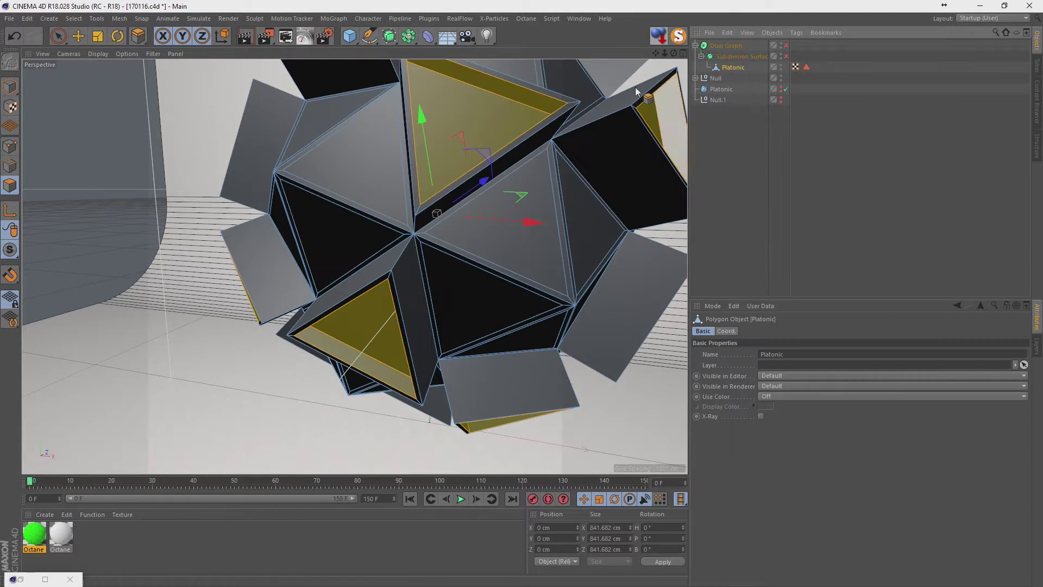
left_click(72, 19)
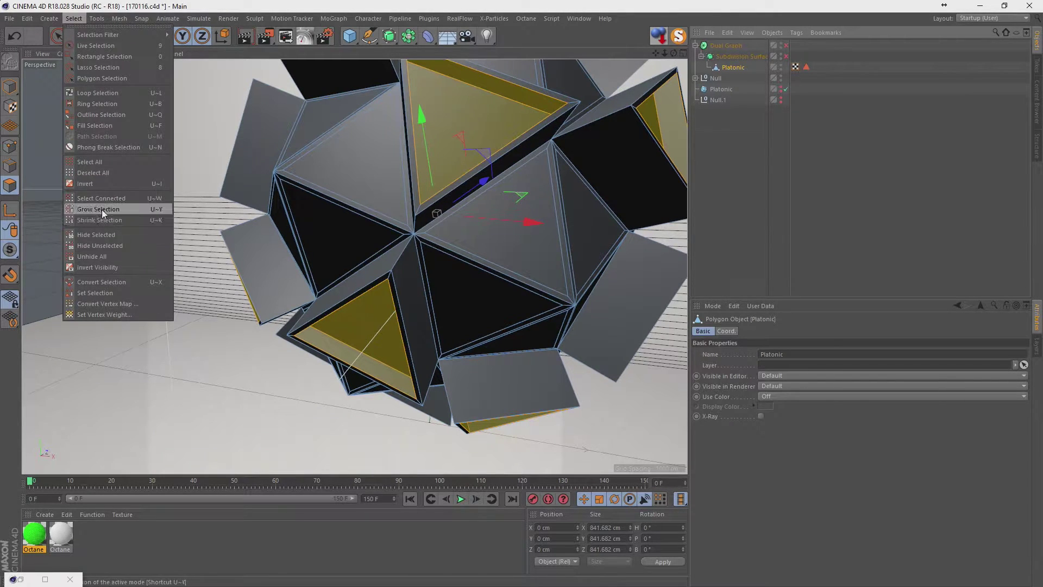
left_click(106, 293)
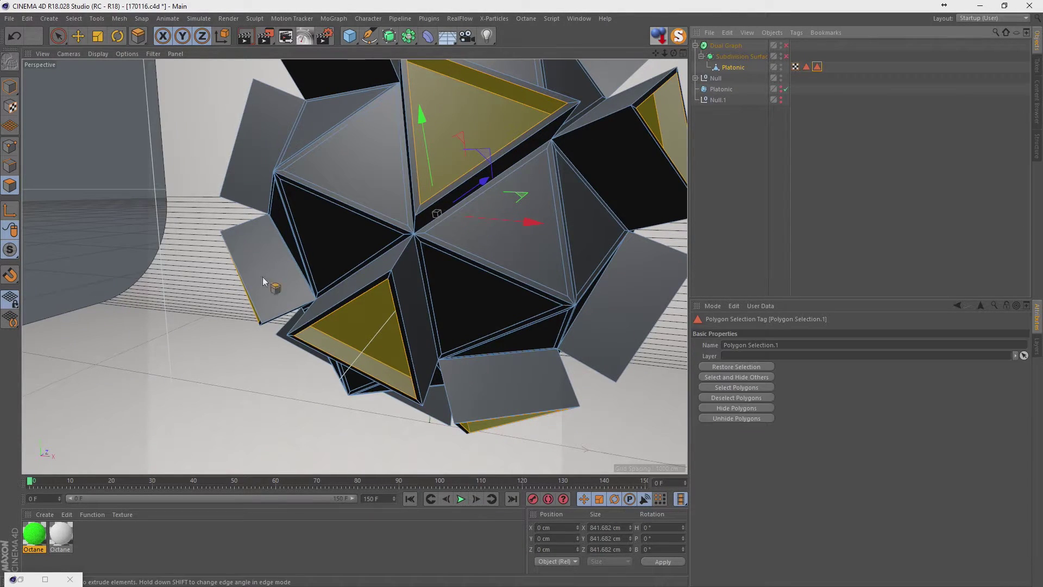
left_click(735, 67)
right_click(733, 77)
left_click(761, 218)
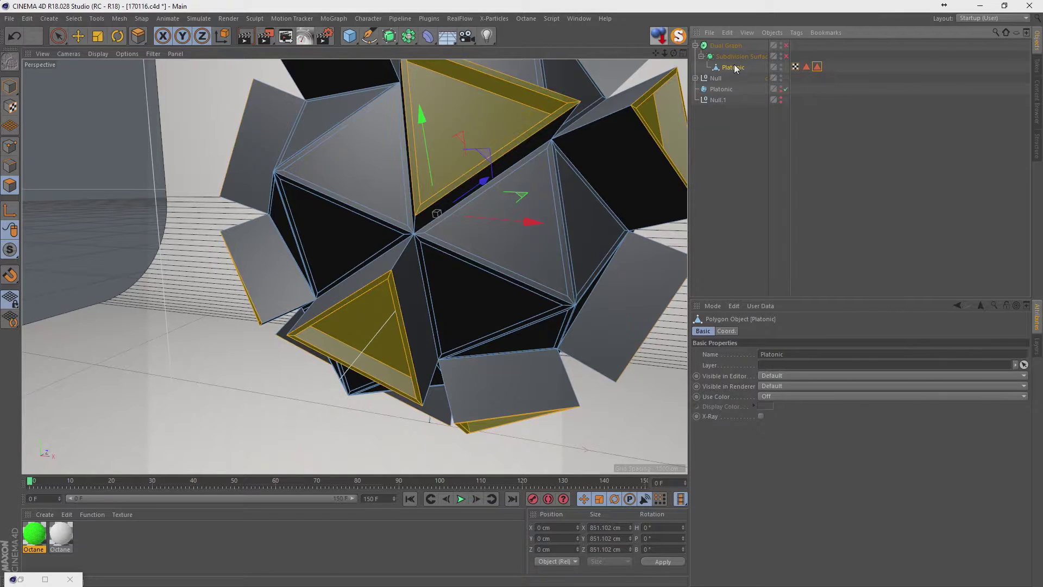
left_click(817, 67)
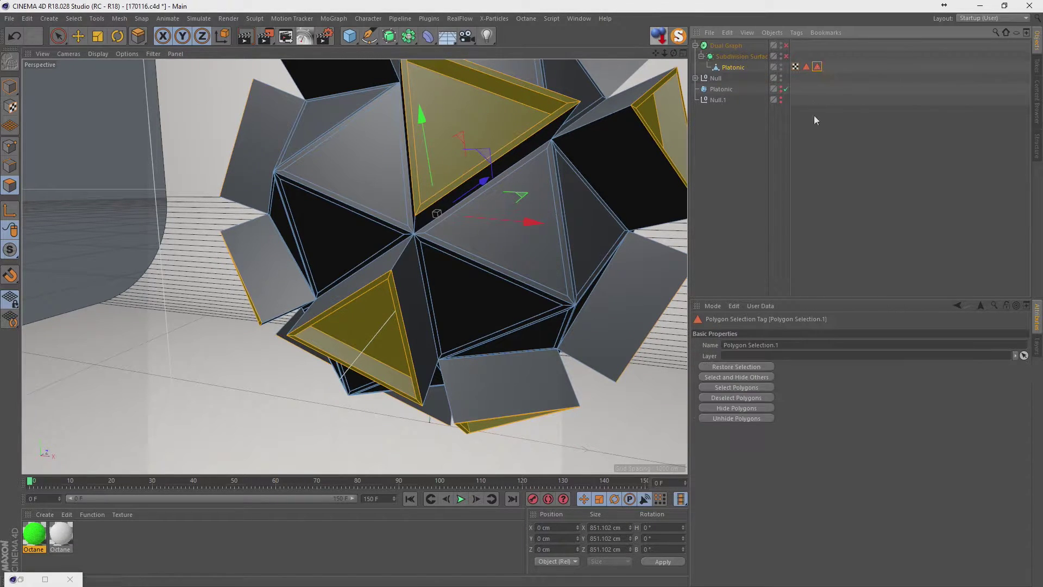
left_click(746, 398)
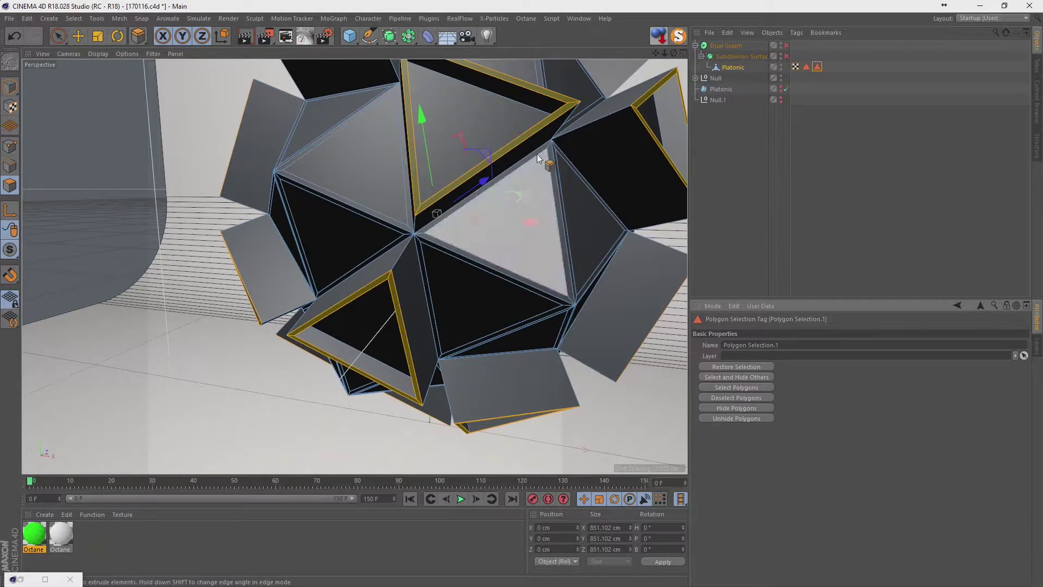
- Try scaling the chosen faces down to about 90% and 84%, undoing each attempt
mouse_move(537, 155)
left_mouse_down("alt")
mouse_move(471, 150)
mouse_move(461, 132)
mouse_move(485, 144)
mouse_move(483, 168)
left_mouse_up("alt")
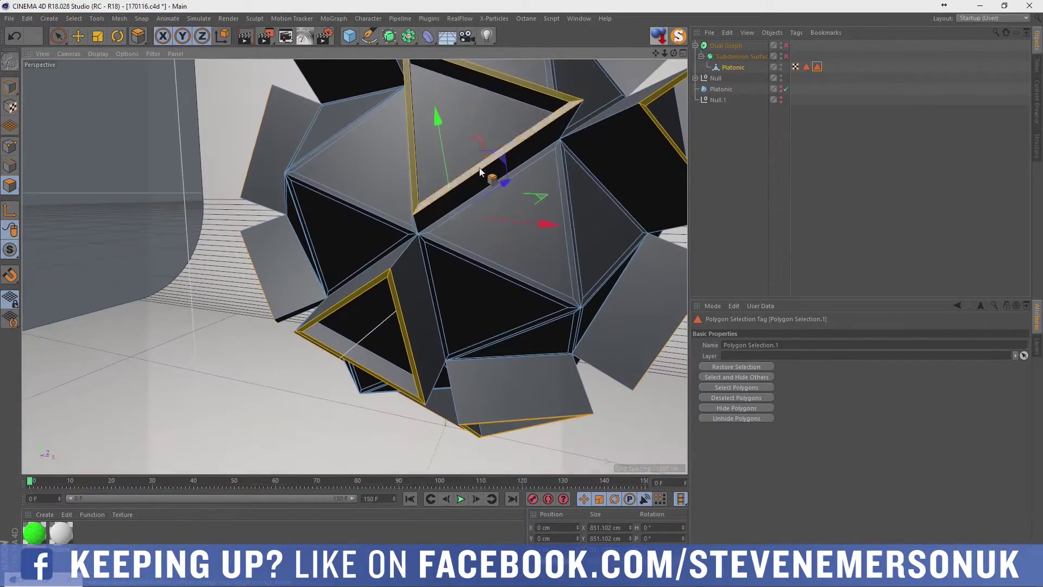
left_click(92, 37)
left_click_drag(507, 159, 500, 168)
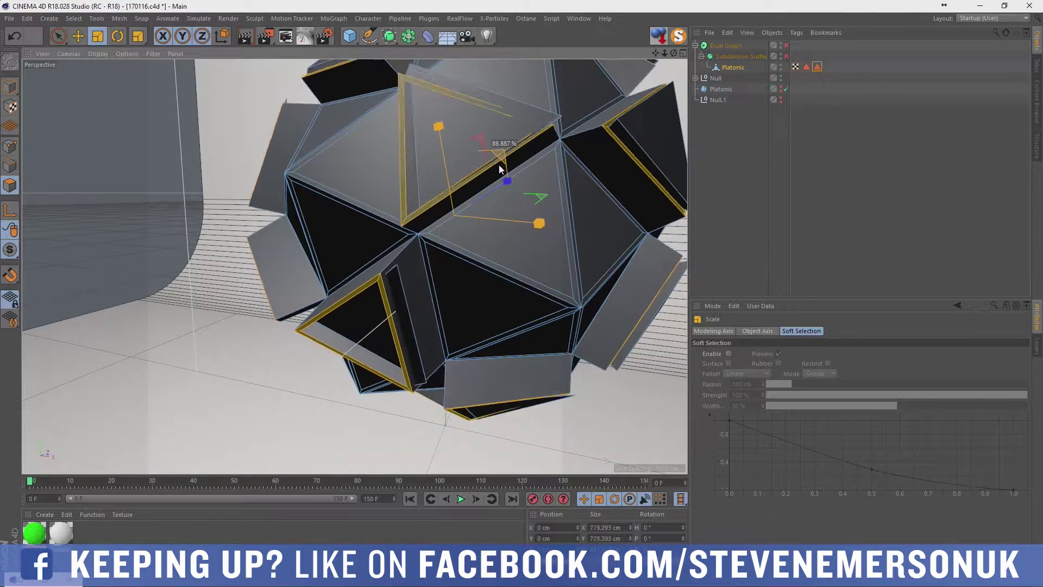
key("ctrl+z")
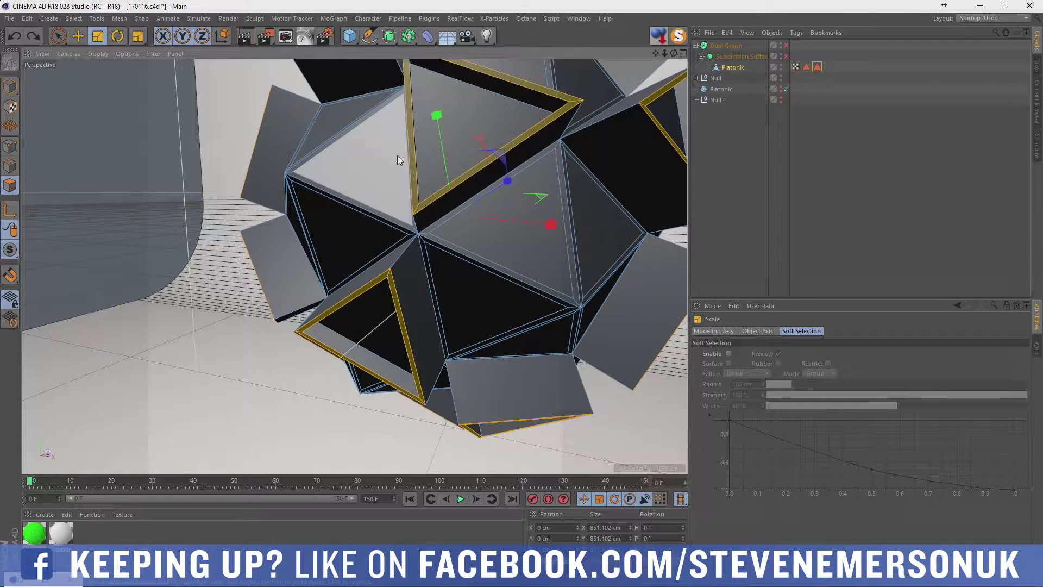
right_click(413, 151)
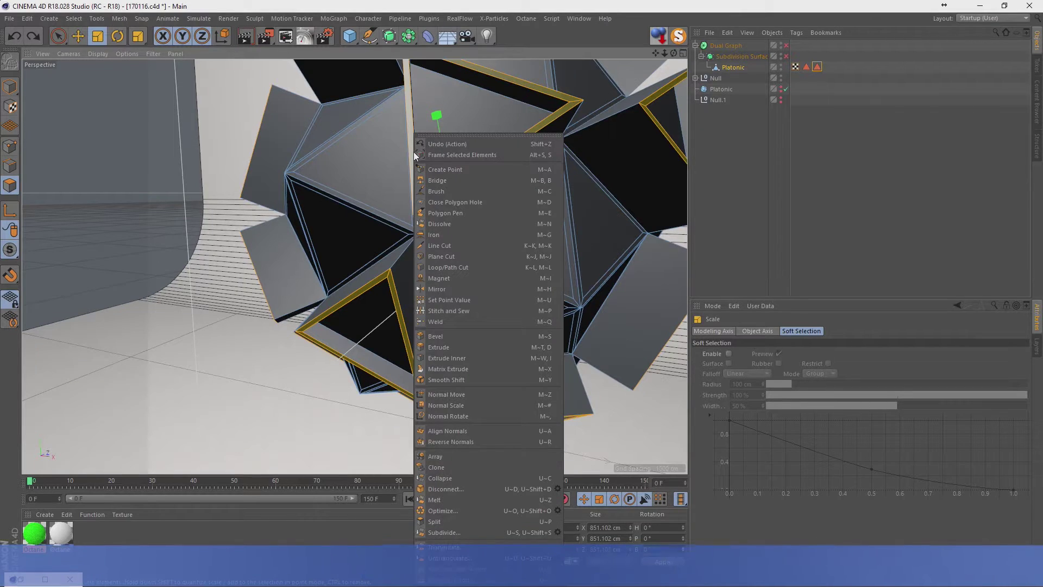
left_click(765, 333)
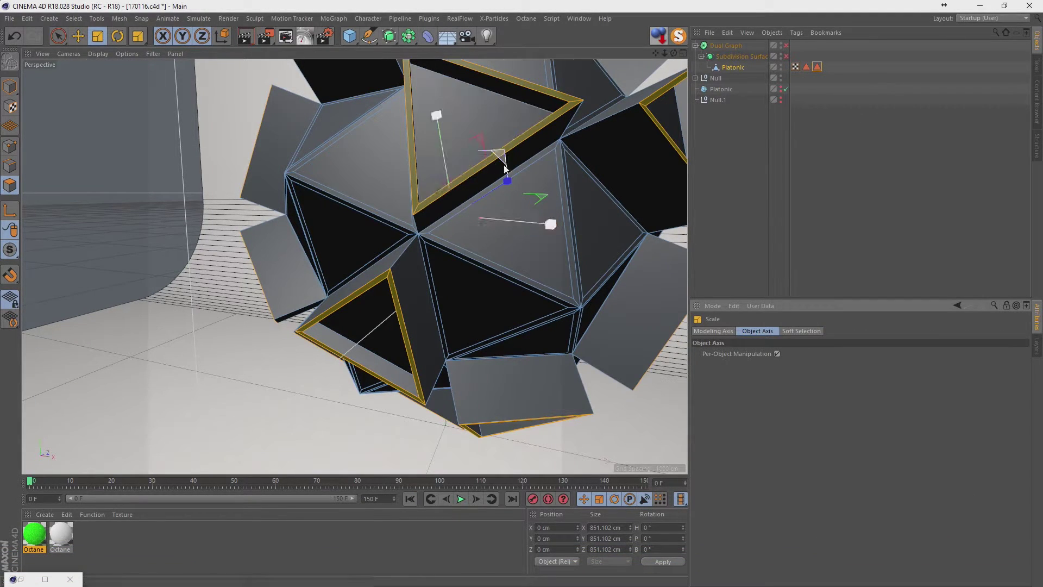
left_click_drag(547, 221, 497, 174)
key("ctrl+z")
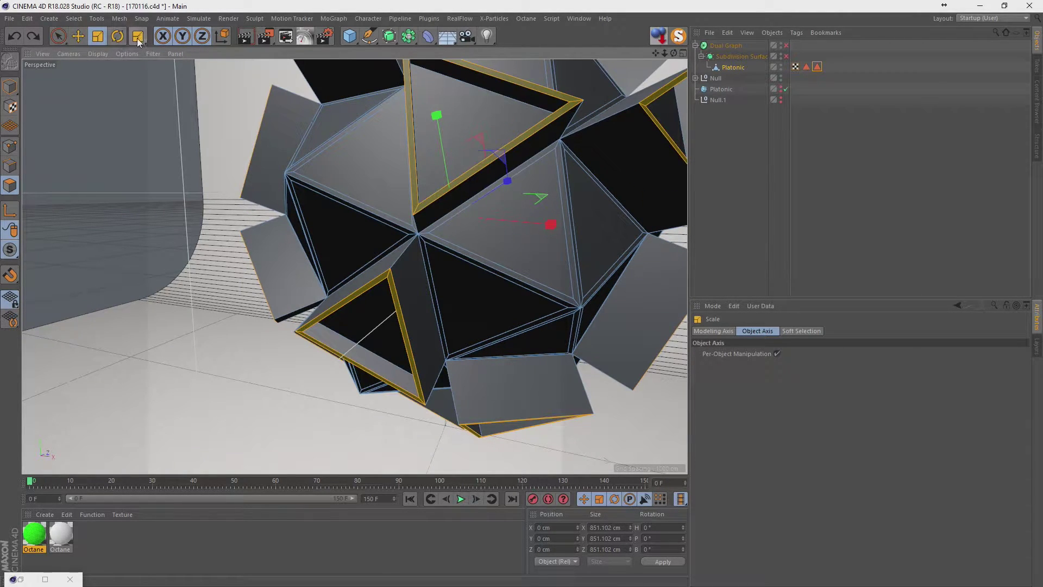
- Inset the chosen faces slightly with Extrude Inner at about 3.7 cm offset
right_click(415, 159)
left_click(455, 358)
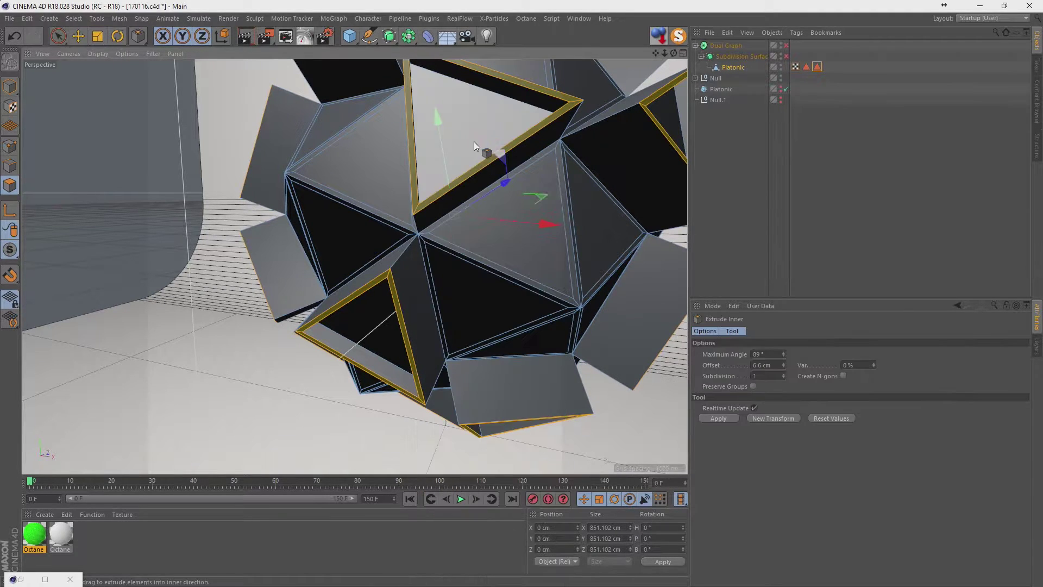
mouse_move(431, 162)
left_mouse_down()
mouse_move(454, 215)
mouse_move(418, 178)
left_mouse_up()
right_click(415, 176)
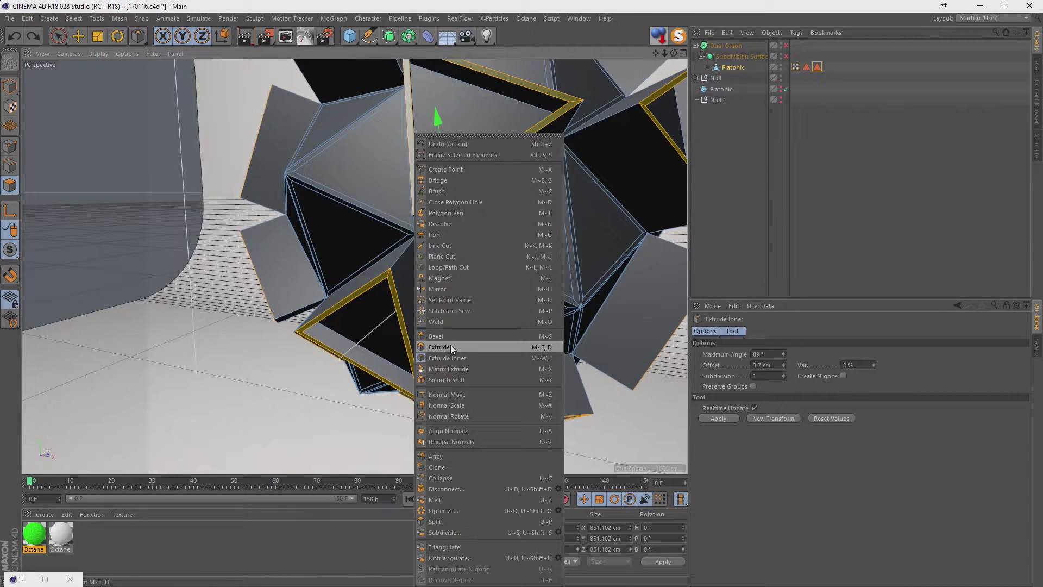
- Smooth Shift the chosen faces outward into tubes, adjusting maximum angle, offset and subdivisions
left_click(451, 380)
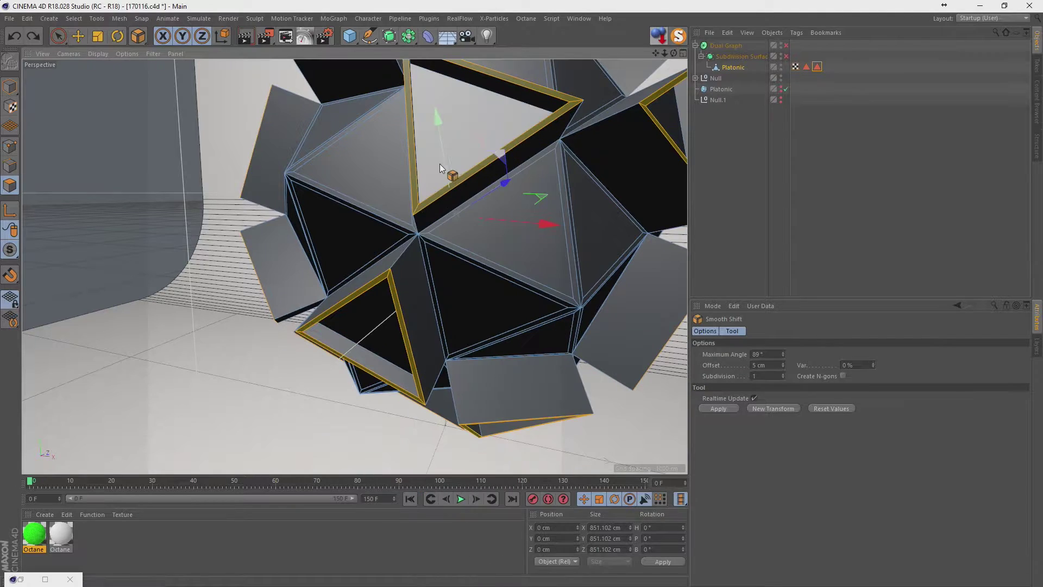
mouse_move(411, 176)
left_mouse_down()
mouse_move(532, 180)
mouse_move(412, 174)
left_mouse_up()
scroll(411, 175, "down", 5)
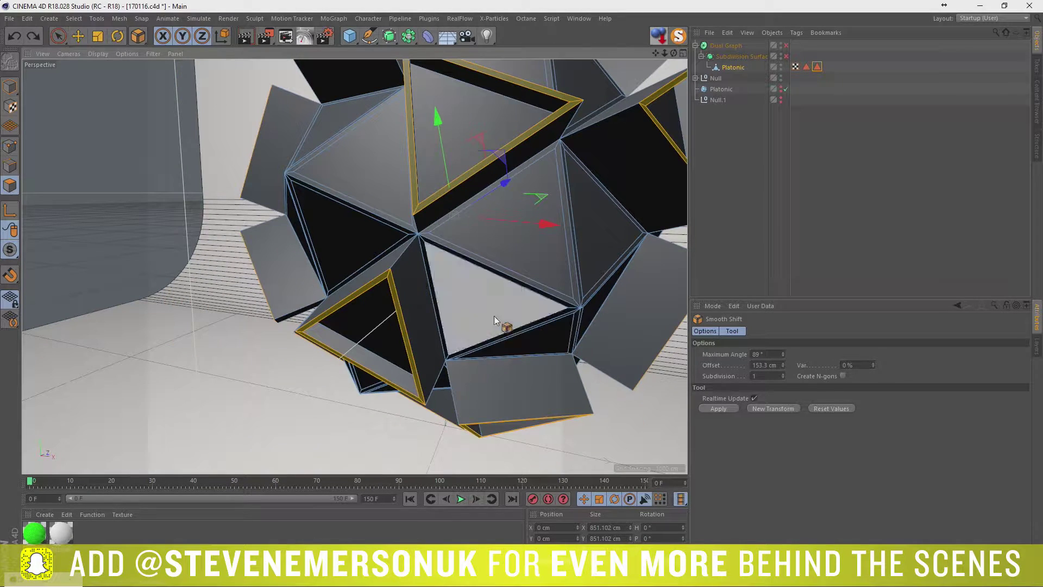
scroll(449, 254, "down", 3)
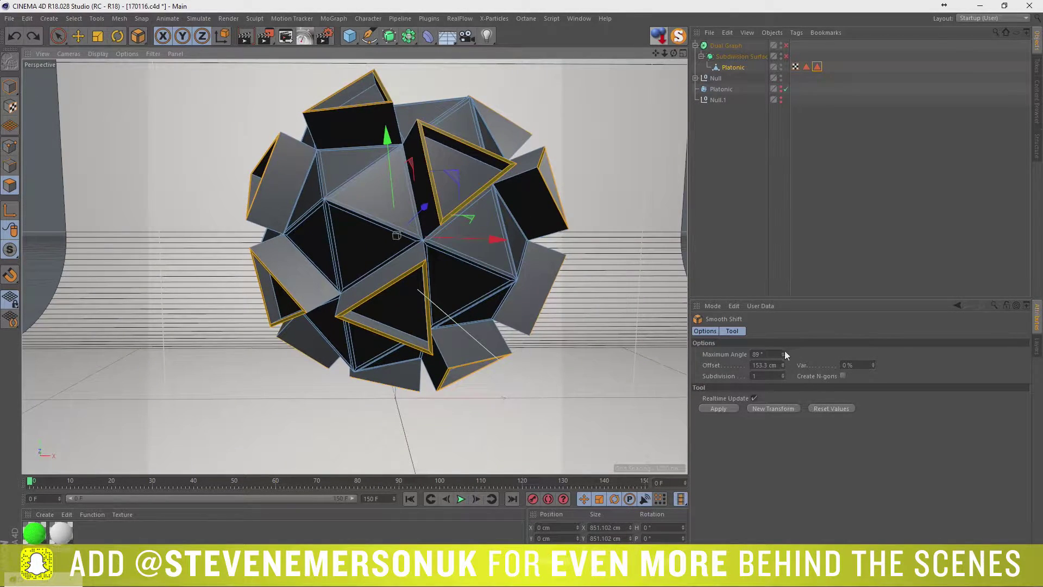
left_click_drag(783, 354, 783, 339)
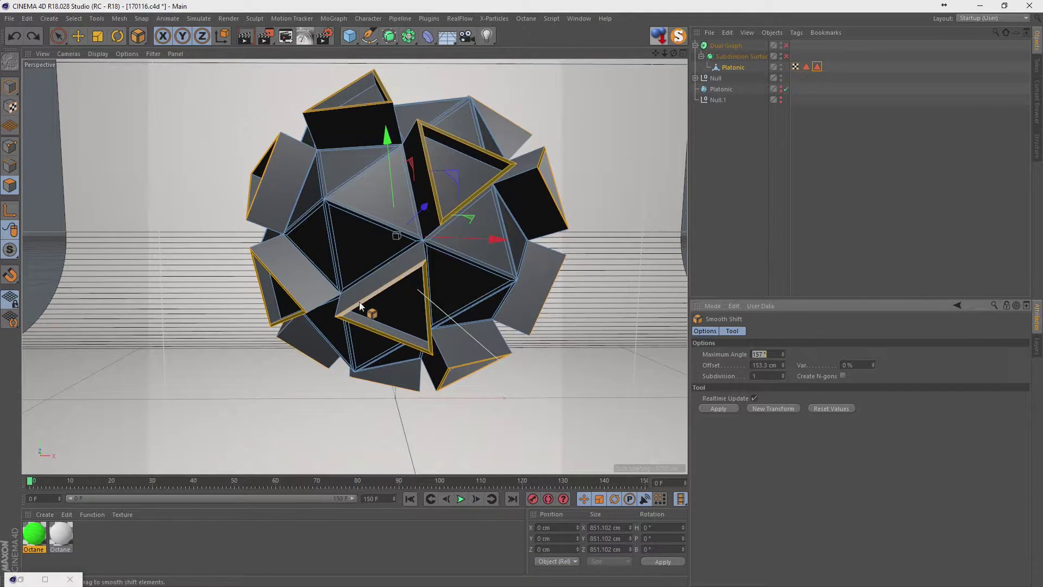
mouse_move(368, 318)
left_mouse_down()
mouse_move(402, 318)
mouse_move(364, 308)
left_mouse_up()
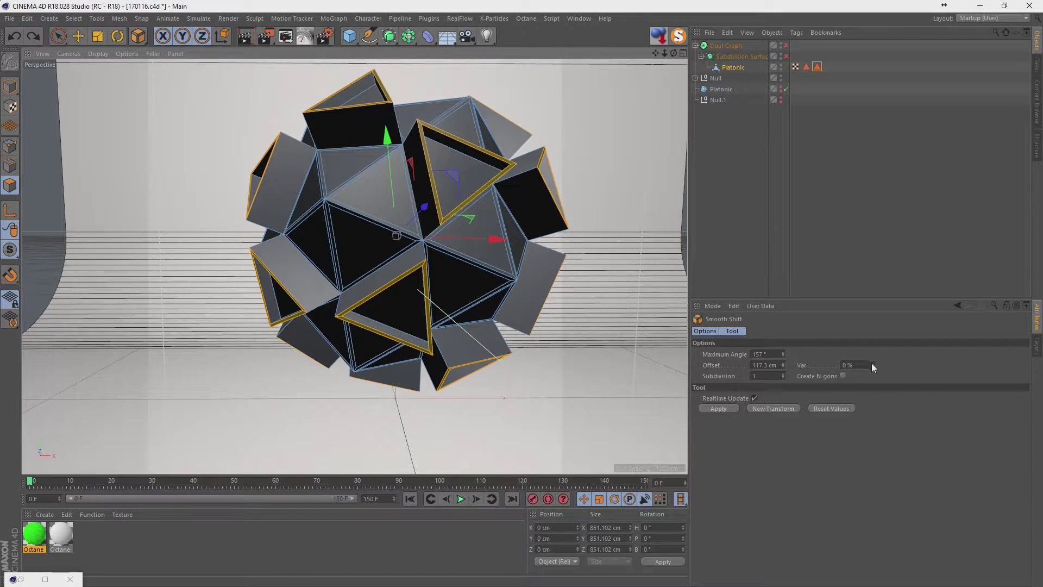
left_click_drag(783, 363, 783, 360)
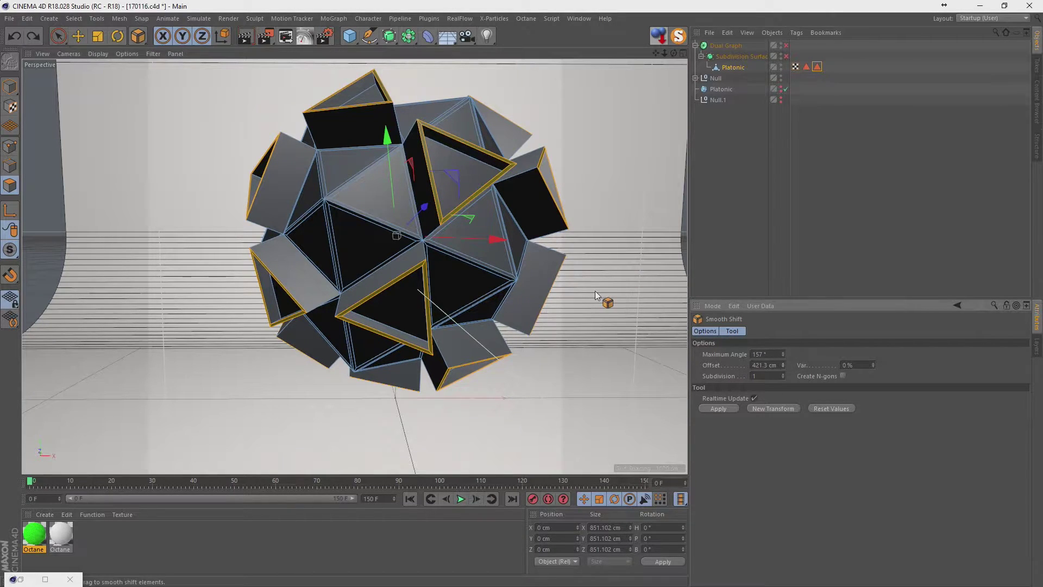
mouse_move(408, 284)
left_mouse_down()
mouse_move(370, 284)
mouse_move(389, 297)
left_mouse_up()
left_click(783, 374)
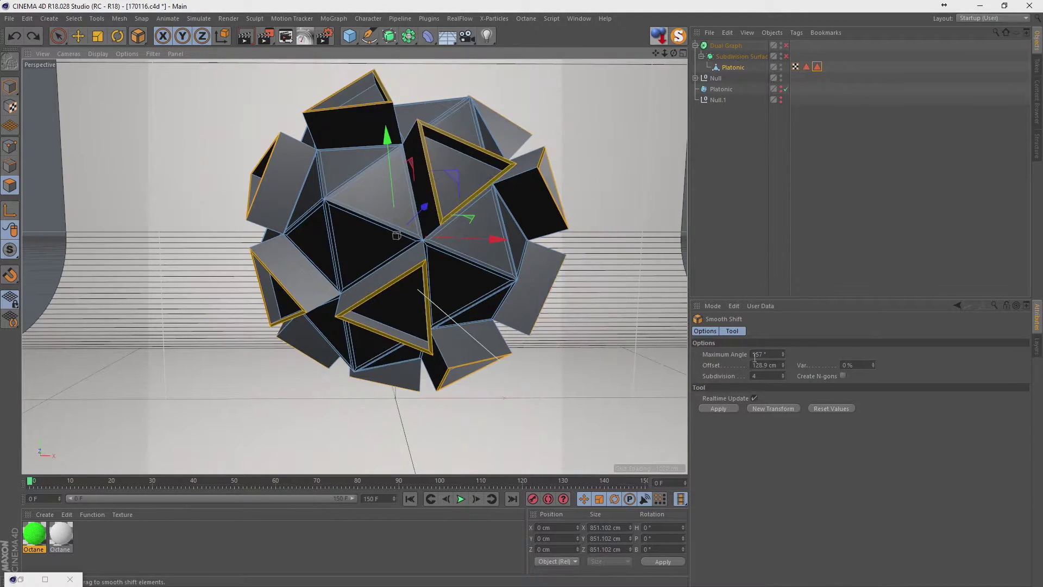
- Set maximum angle to 35°, then tune Smooth Shift to 194 cm offset and 121% variation
left_click(782, 352)
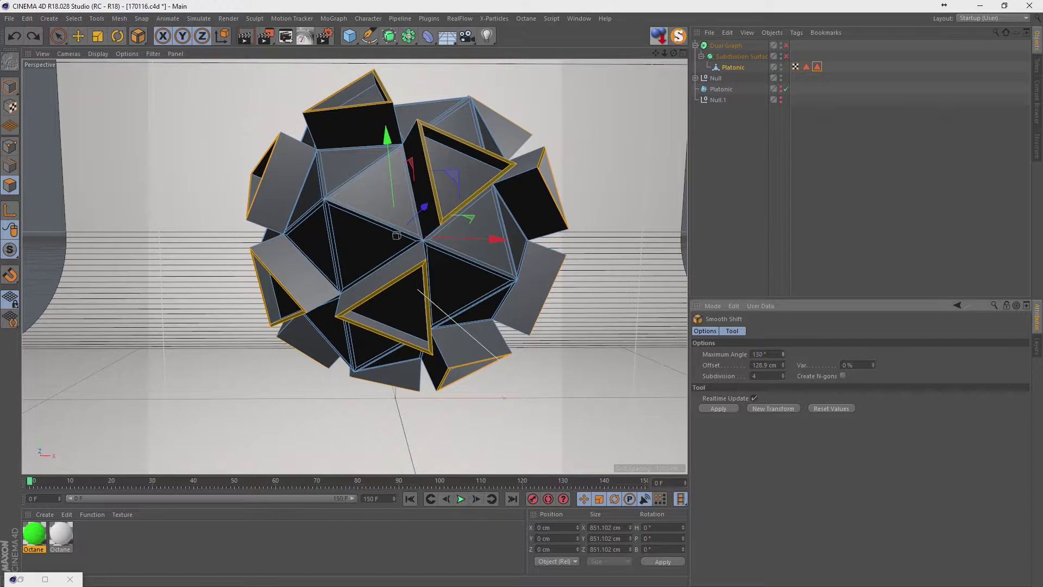
type("35")
key("Return")
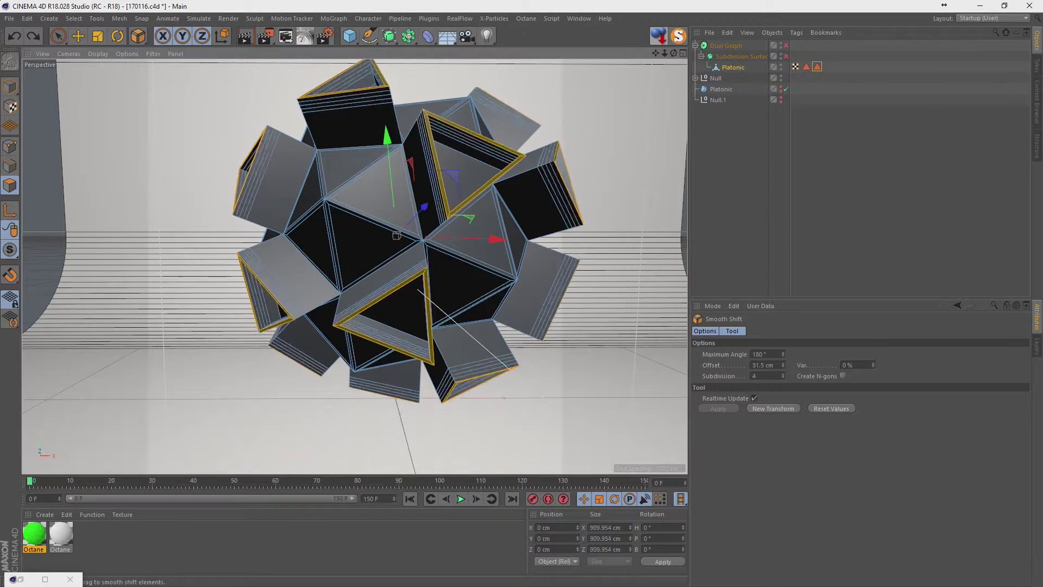
left_click_drag(489, 336, 402, 328)
left_click_drag(874, 364, 794, 337)
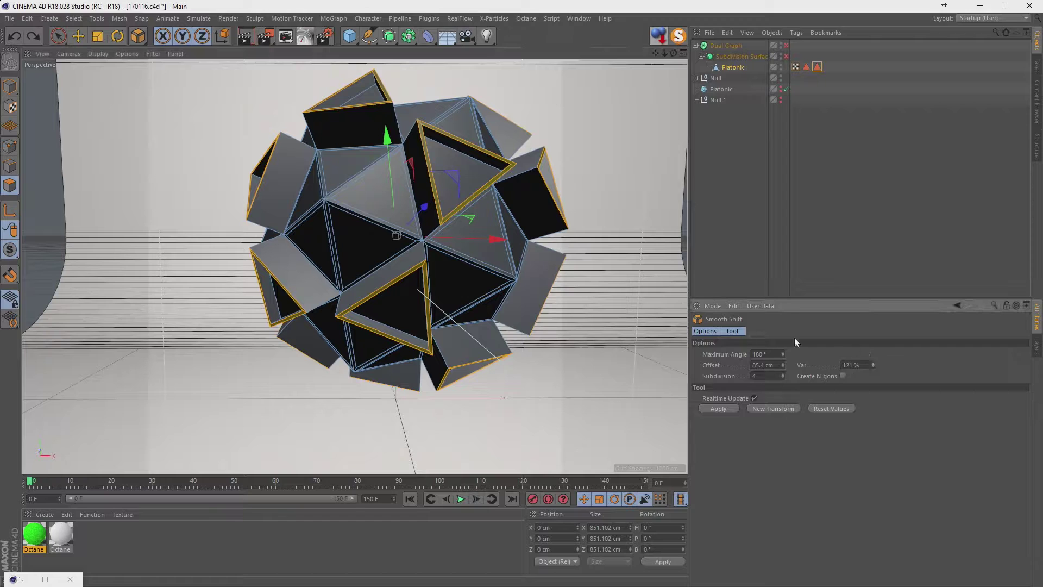
mouse_move(489, 283)
left_mouse_down()
mouse_move(544, 271)
mouse_move(671, 350)
left_mouse_up()
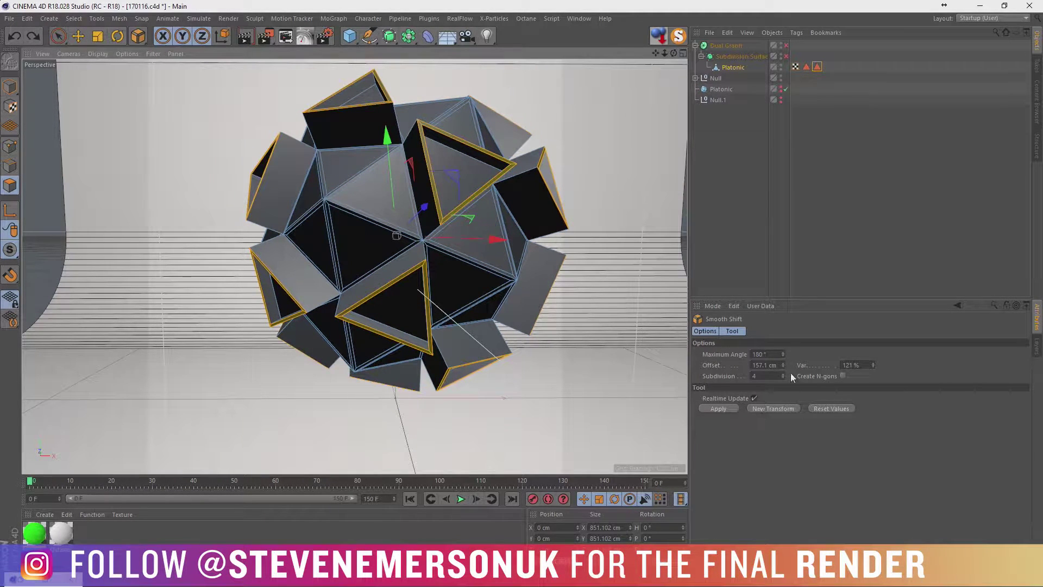
left_click_drag(785, 365, 785, 402)
mouse_move(413, 261)
left_mouse_down()
mouse_move(522, 261)
mouse_move(353, 263)
mouse_move(515, 269)
mouse_move(392, 275)
mouse_move(484, 276)
left_mouse_up()
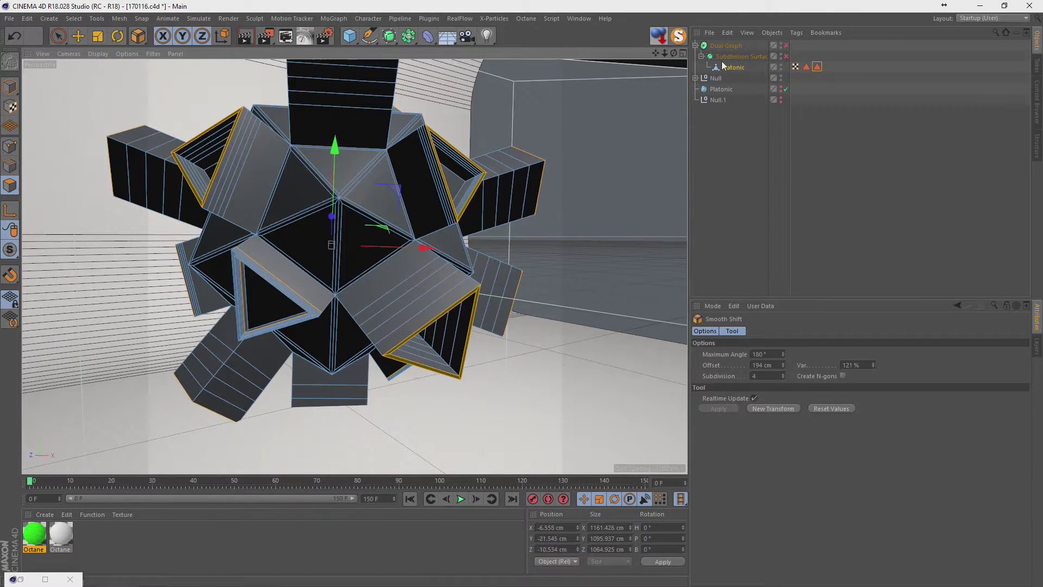
- Re-enable the level-3 Subdivision Surface, comparing with undo, to round the shifted faces into tubes
left_click(787, 56)
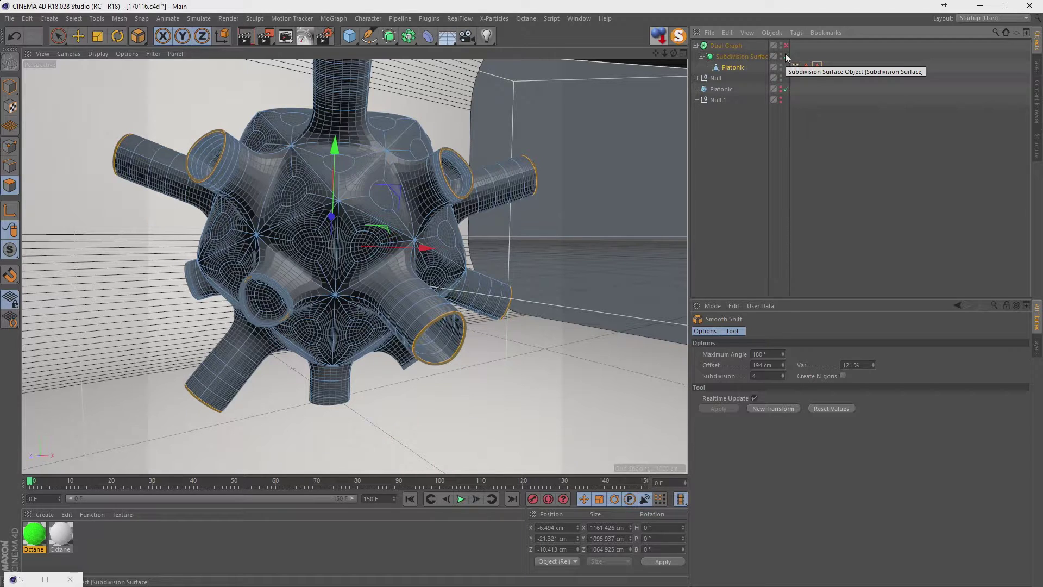
key("ctrl+z")
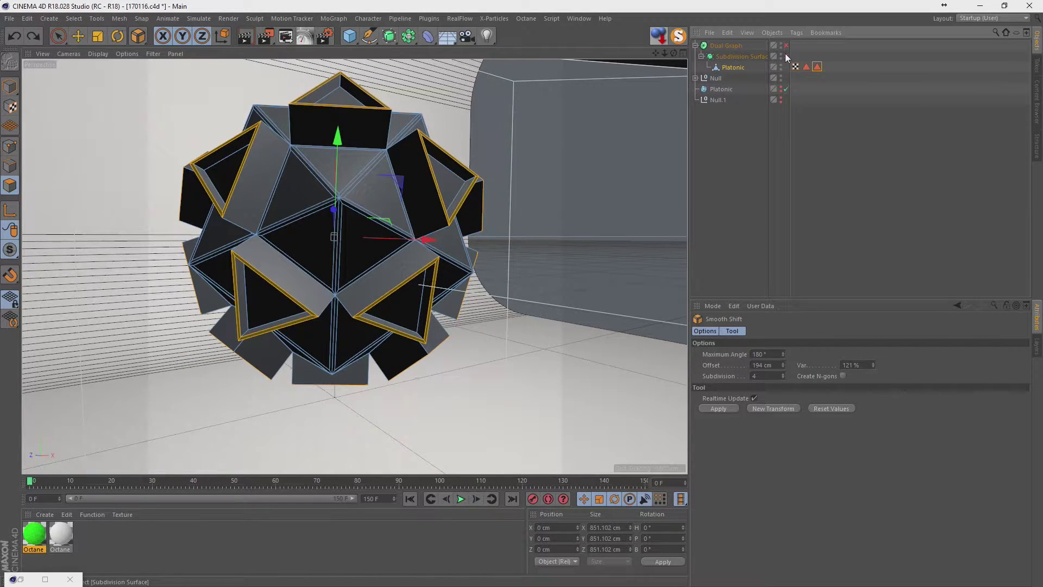
left_click(786, 56)
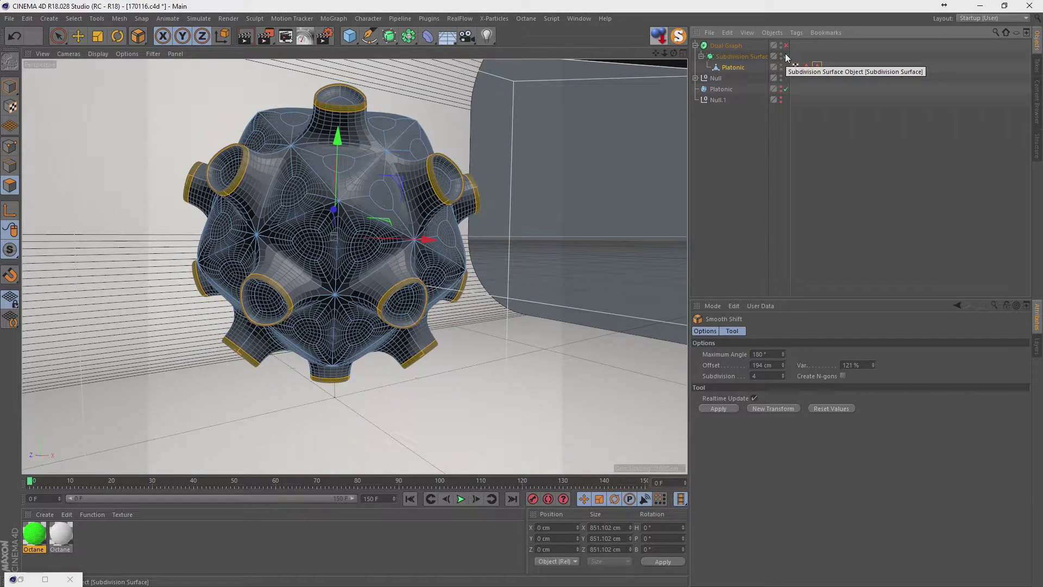
scroll(389, 311, "up", 3)
scroll(419, 262, "up", 3)
scroll(394, 210, "up", 3)
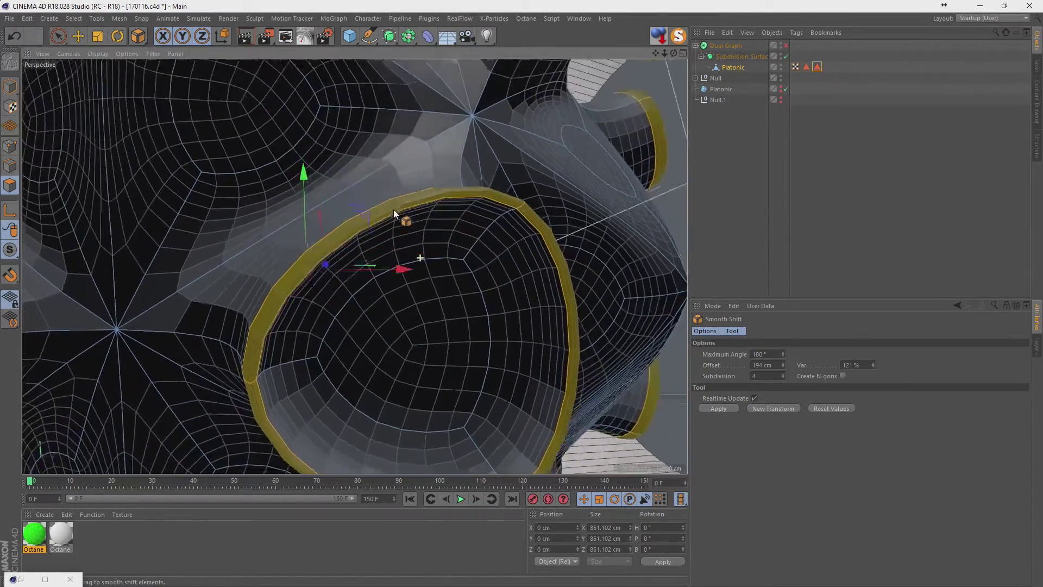
left_click_drag(393, 209, 396, 175, "alt")
- Check the Subdivision Surface editor level, trying 5 before returning to 3
left_click(742, 56)
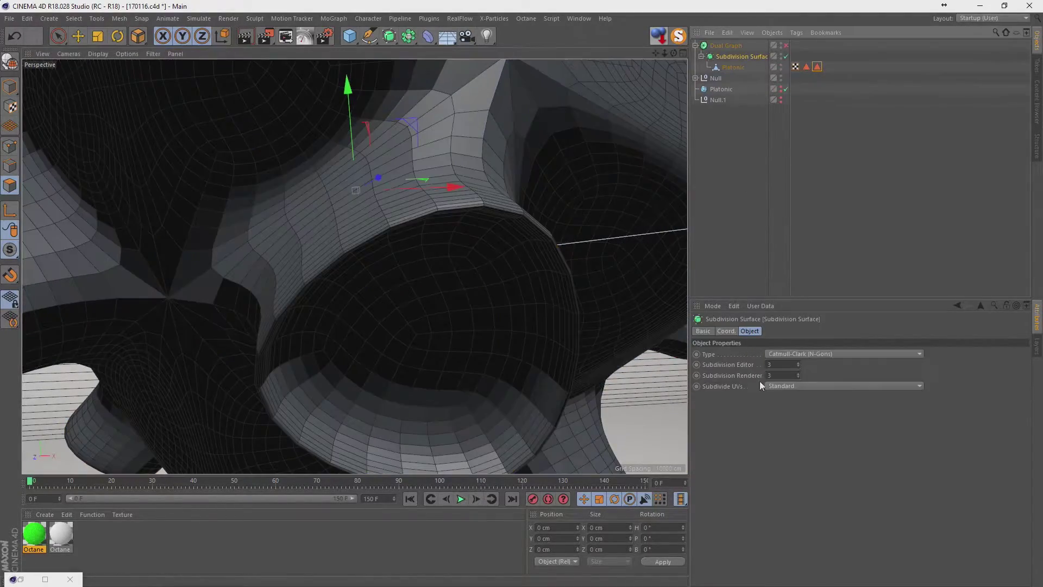
left_click(797, 362)
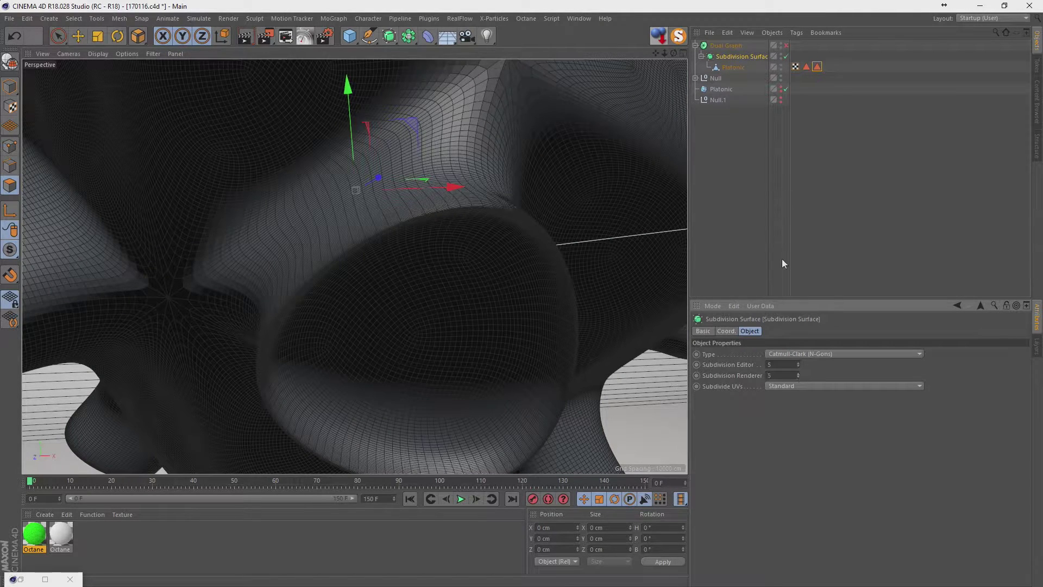
left_click(799, 367)
left_click(798, 368)
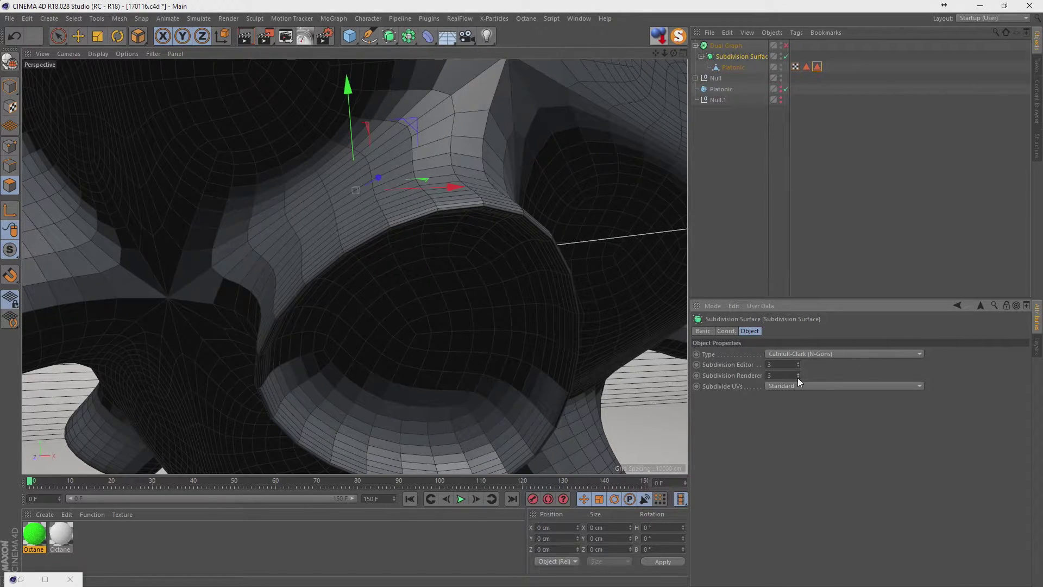
right_click(733, 54)
left_click(720, 57)
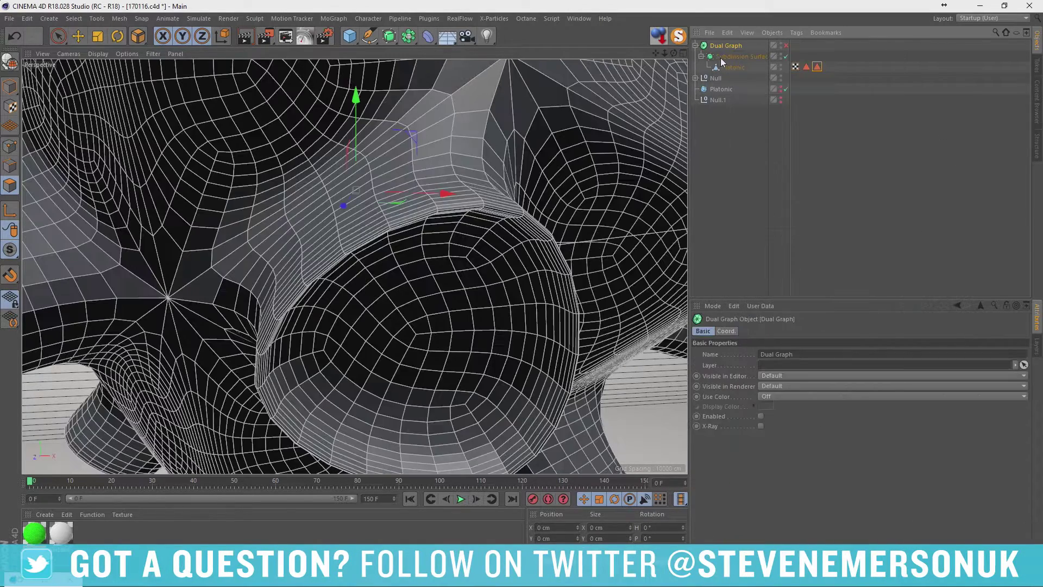
- Add a Phong tag with Angle Limit enabled and move it onto Platonic
right_click(728, 55)
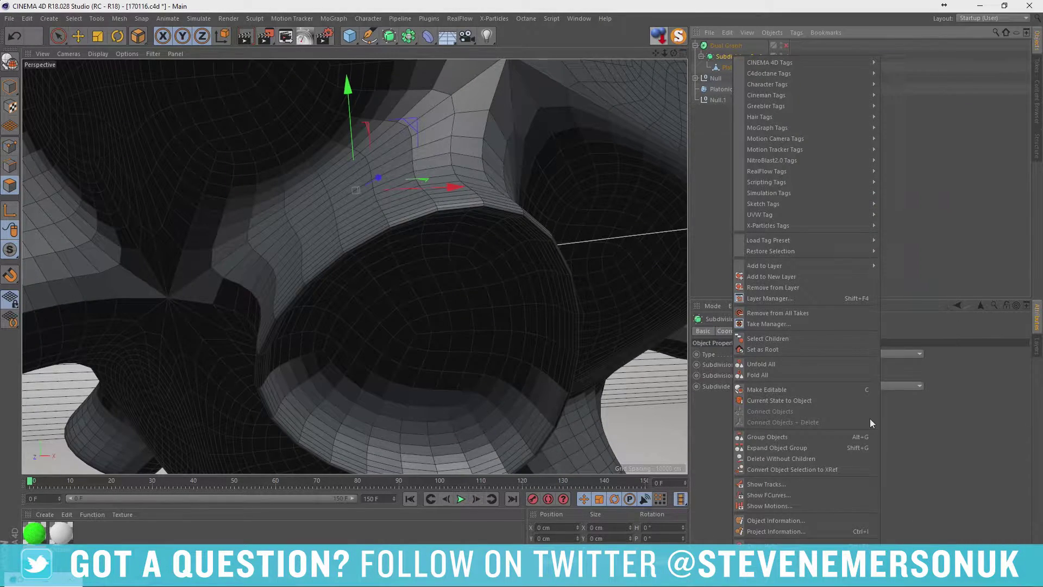
left_click(943, 217)
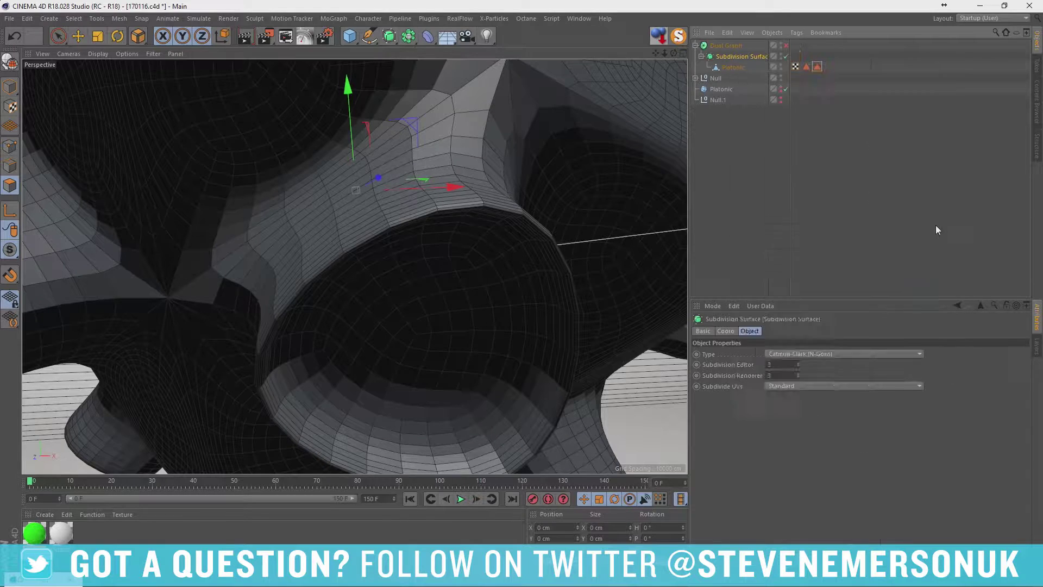
left_click(754, 354)
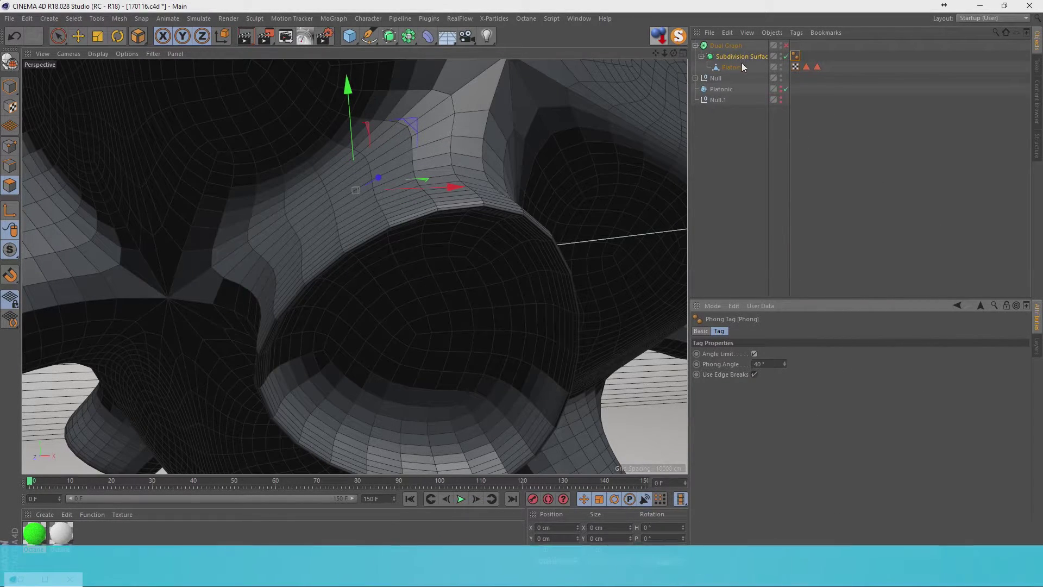
left_click_drag(829, 66, 829, 66)
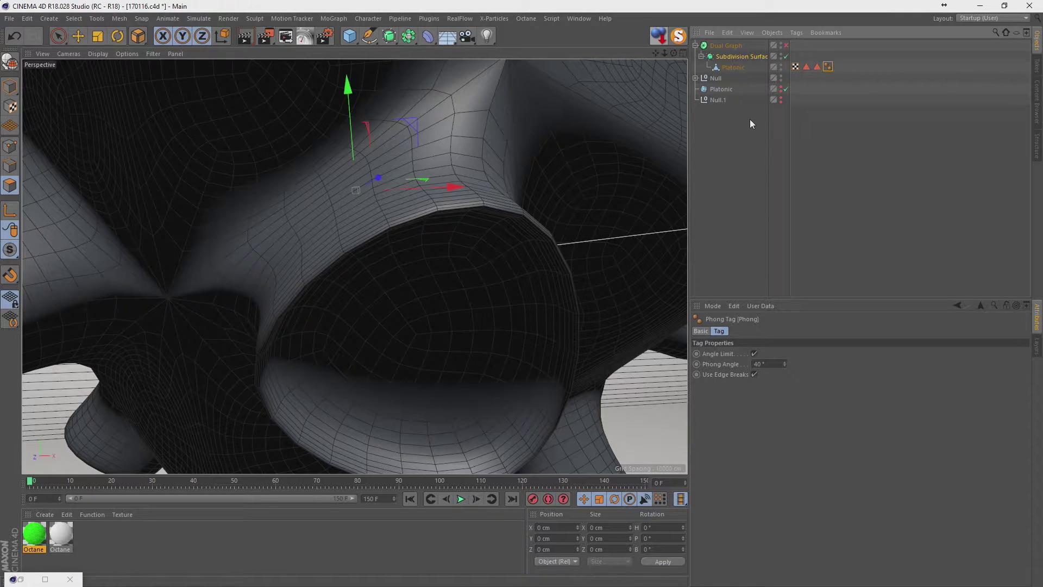
left_click(740, 67)
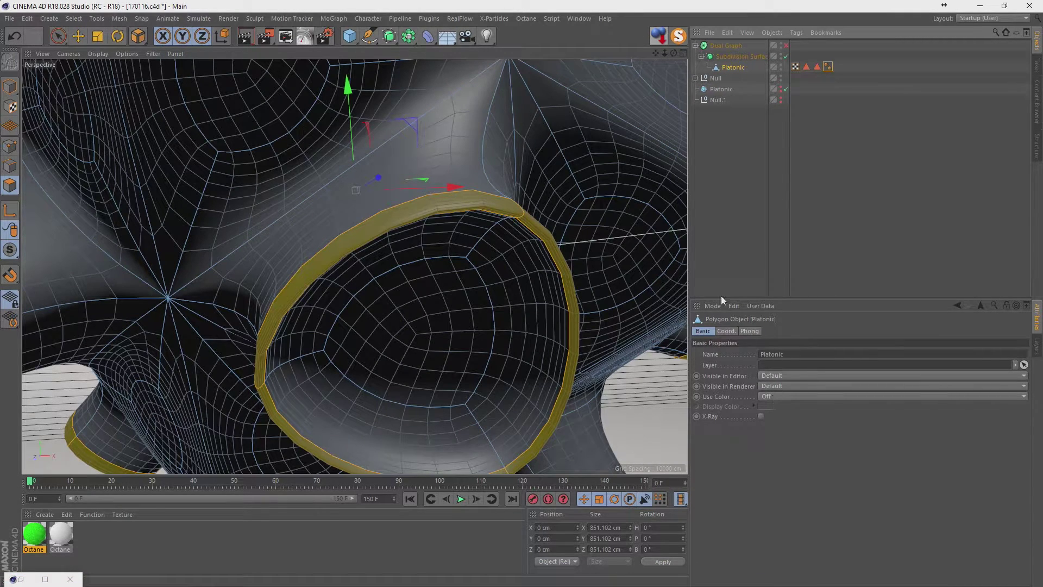
left_click(750, 106)
- Set the Subdivision Surface levels to 4 and zoom out to view the whole sphere
left_click(733, 56)
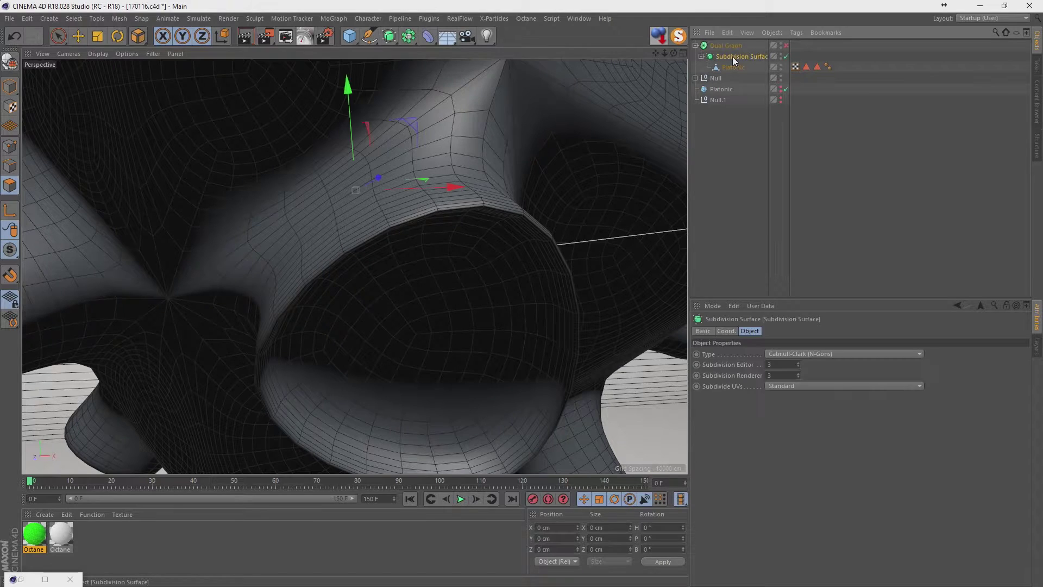
left_click(797, 363)
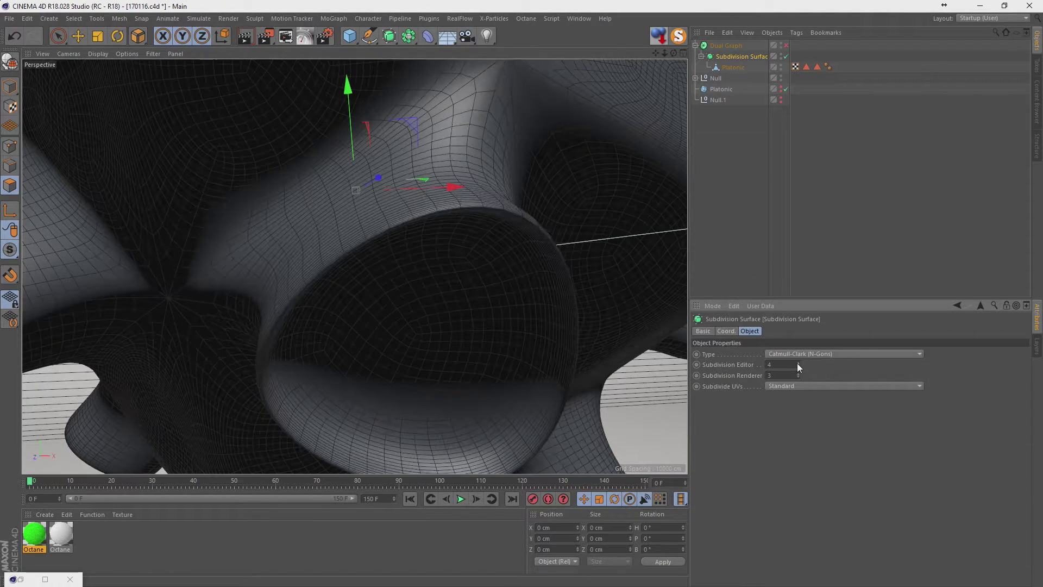
left_click(797, 365)
mouse_move(673, 53)
left_mouse_down()
mouse_move(641, 76)
mouse_move(665, 76)
mouse_move(664, 48)
left_mouse_up()
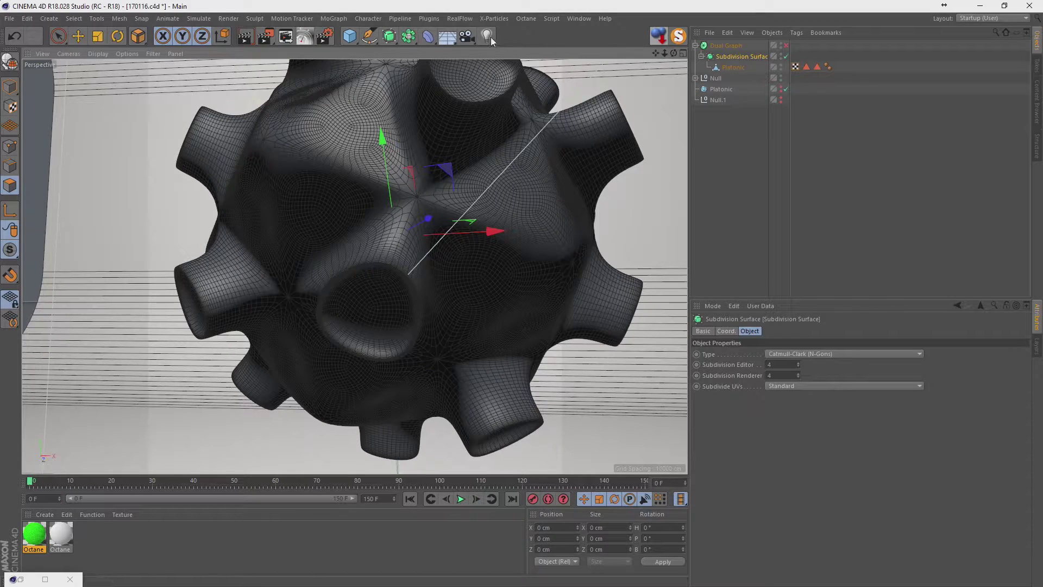
- View through the OctaneCamera, move Subdivision Surface to the top, and delete the Dual Graph
left_click(696, 79)
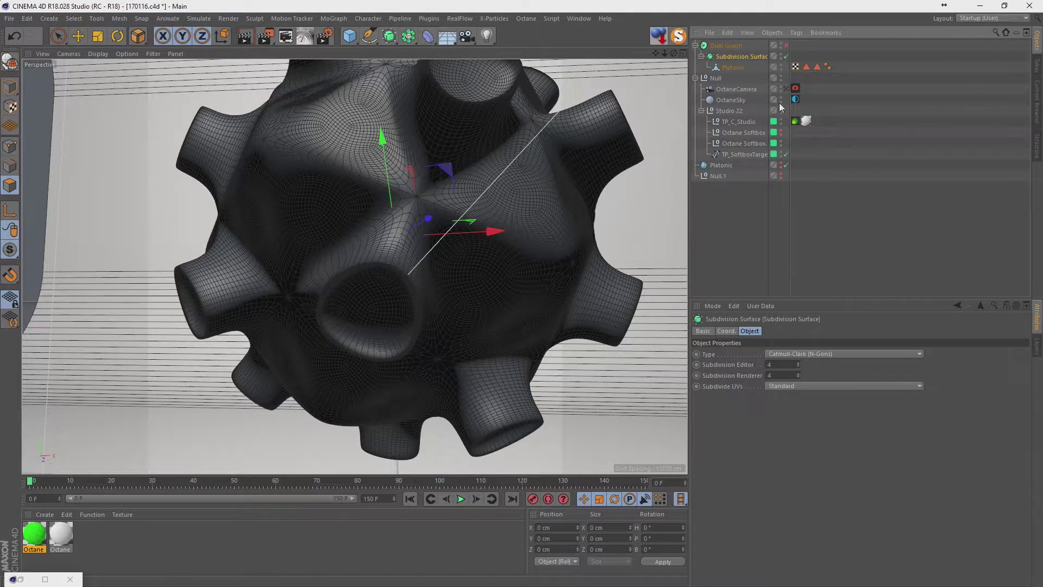
left_click(786, 89)
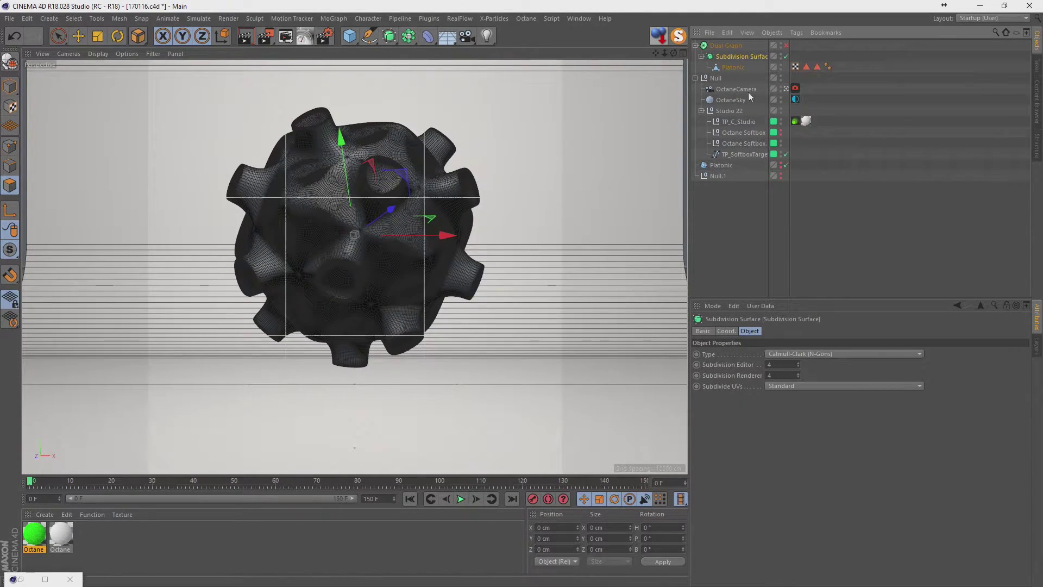
left_click_drag(721, 54, 722, 43)
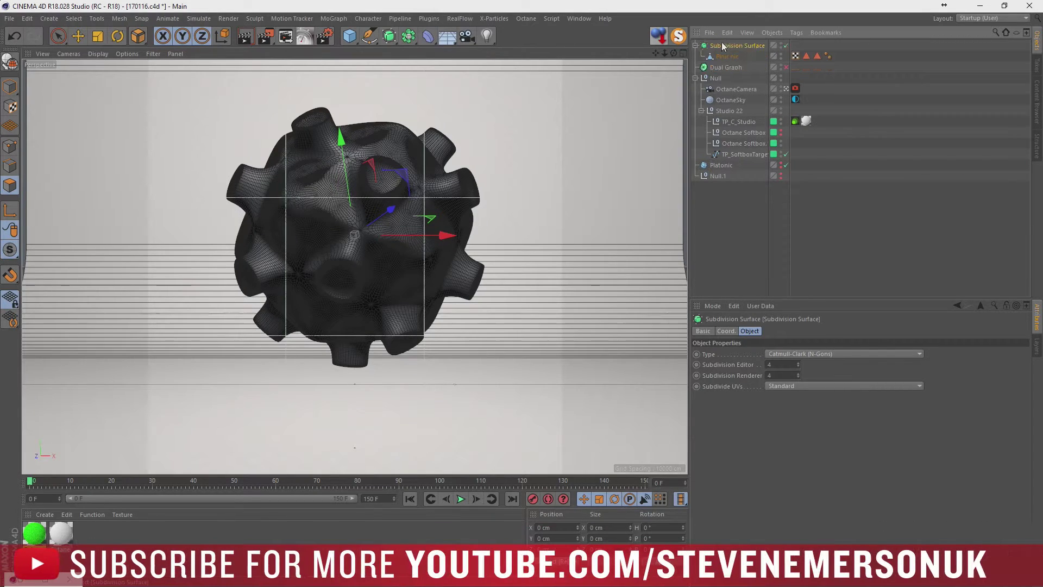
left_click(723, 66)
key("Delete")
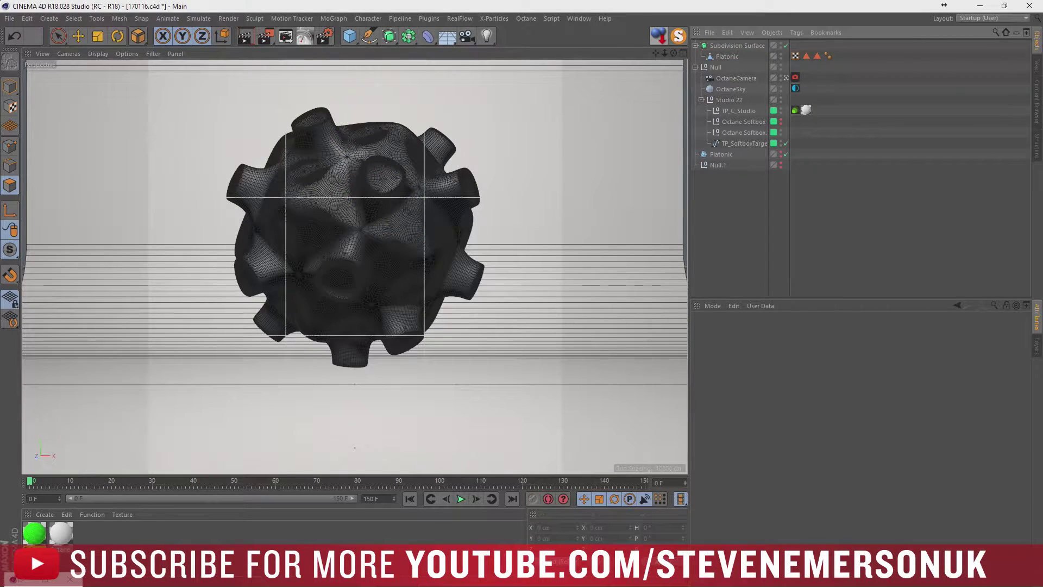
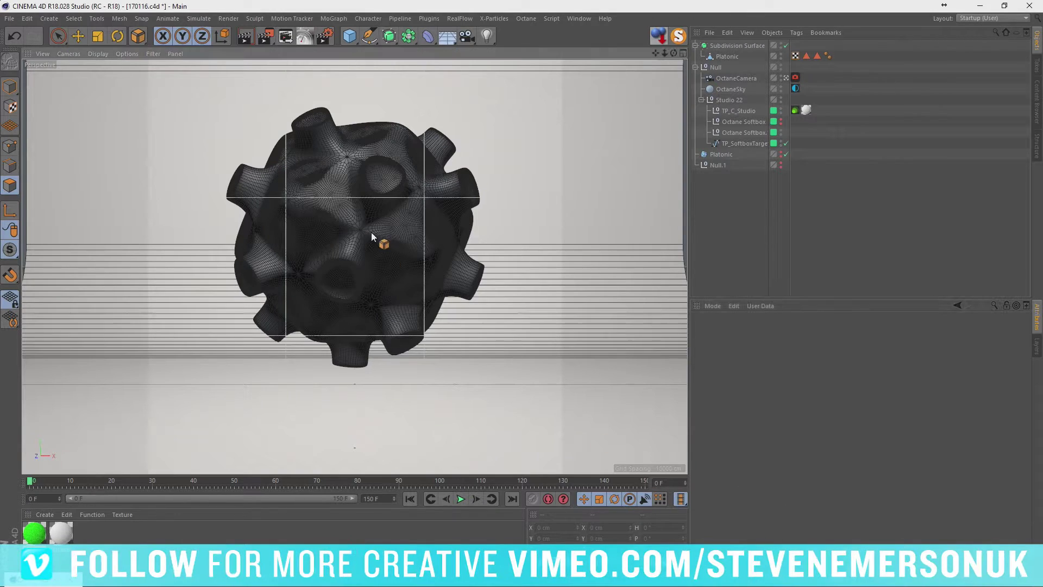
- Add a Cube primitive sized 400 × 400 × 400 cm
left_click(350, 35)
left_click(450, 55)
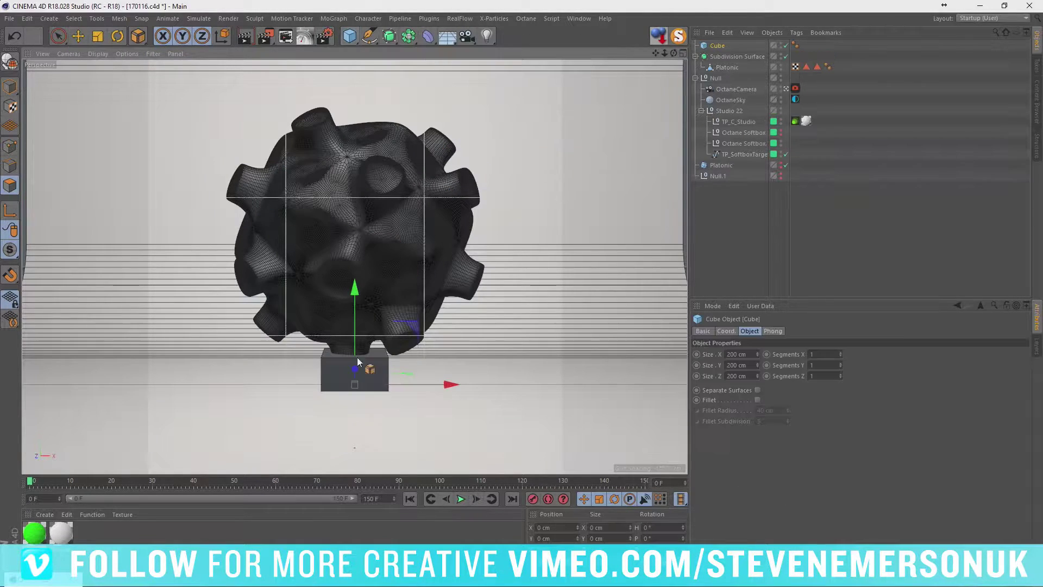
double_click(750, 355)
type("400")
key("Tab")
type("400")
key("Tab")
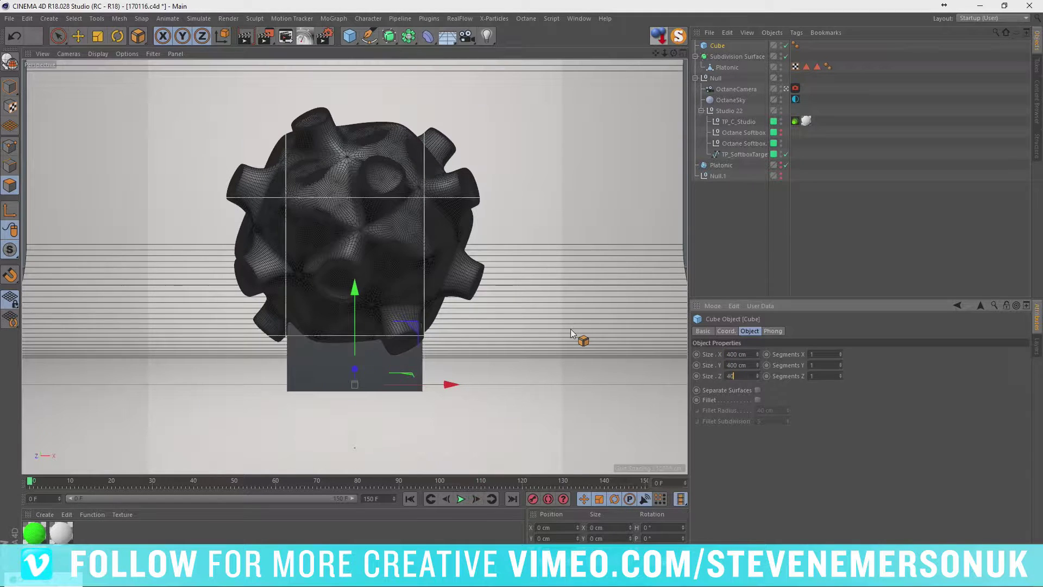
type("400")
key("Return")
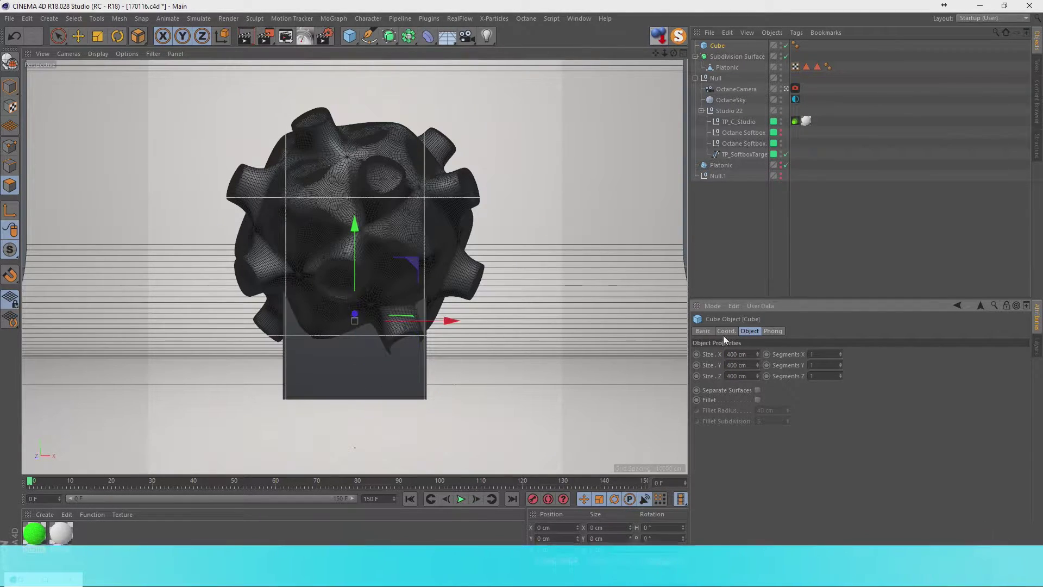
- Set the cube's height to 100 cm and enable a fillet with 8 cm radius
double_click(739, 365)
type("100")
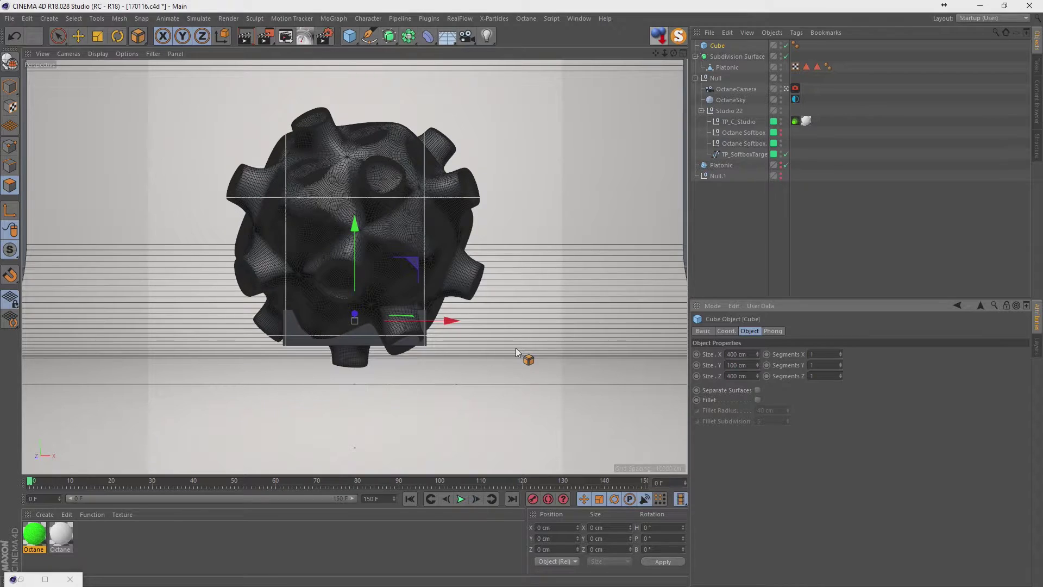
key("Return")
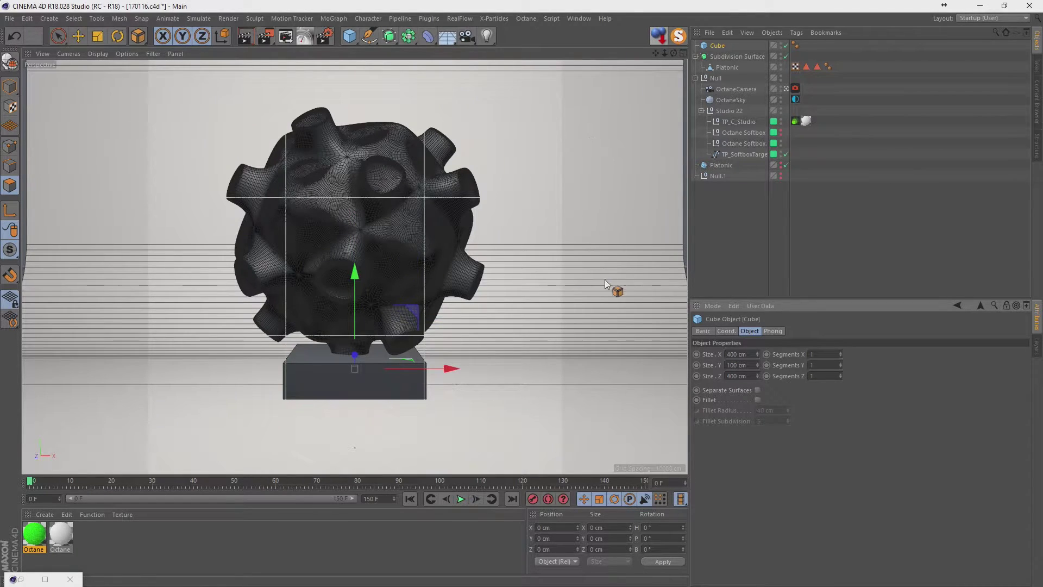
left_click(758, 400)
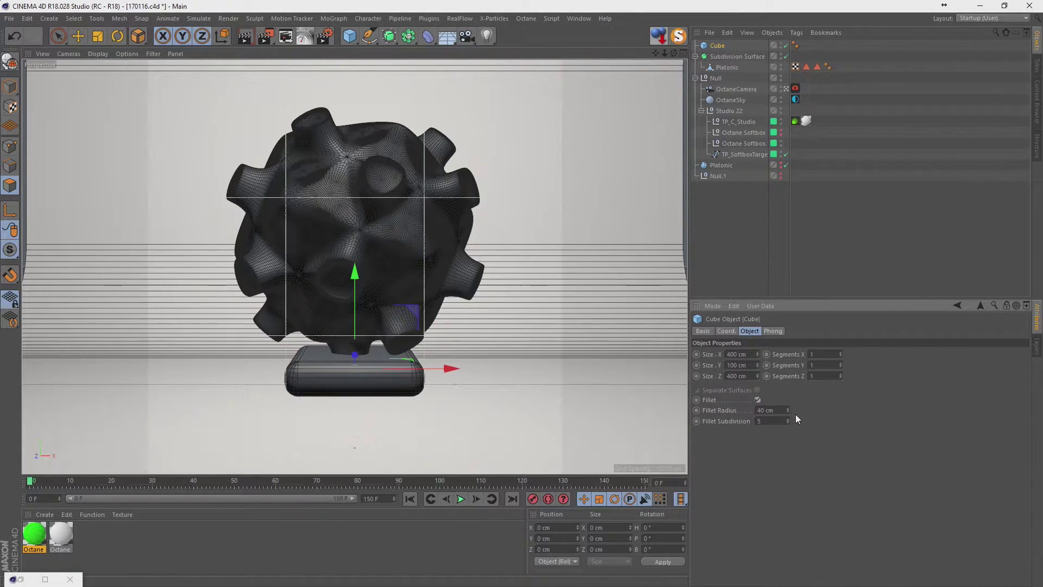
left_click_drag(788, 410, 788, 429)
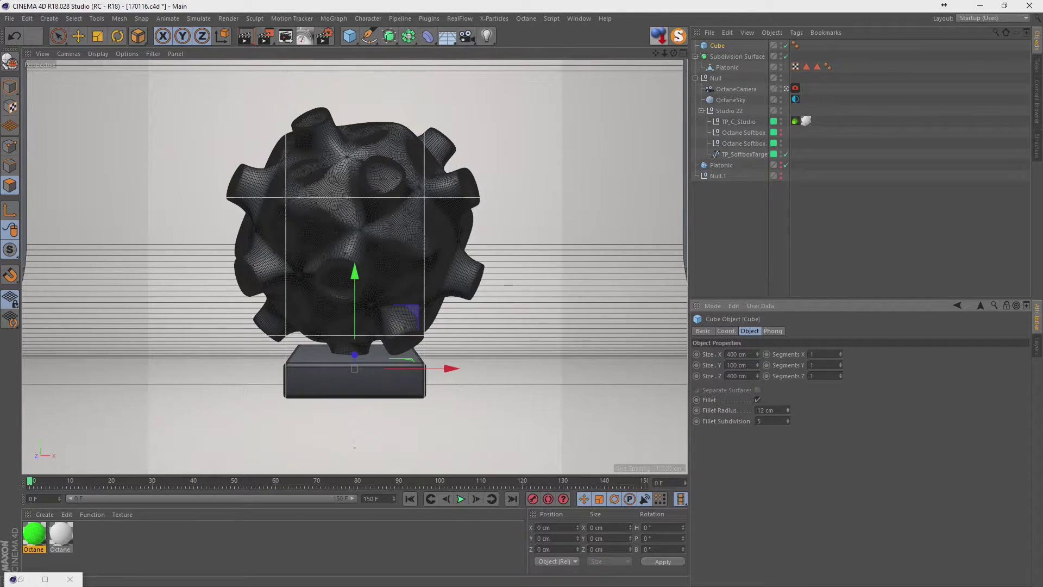
left_click_drag(788, 410, 788, 413)
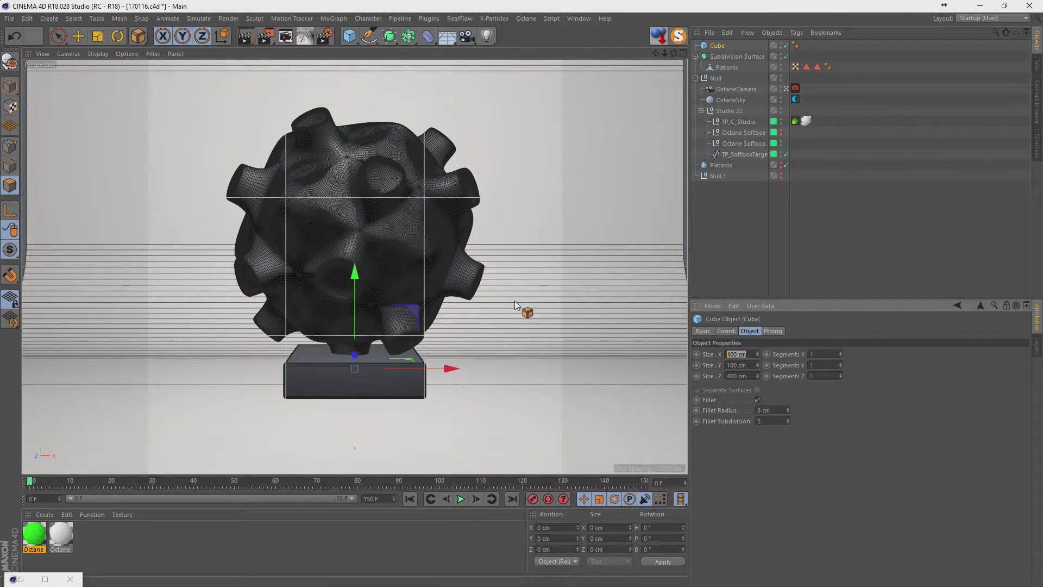
- Widen the cube to 600 cm in both X and Z
type("600")
key("Tab")
key("Tab")
type("600")
key("Return")
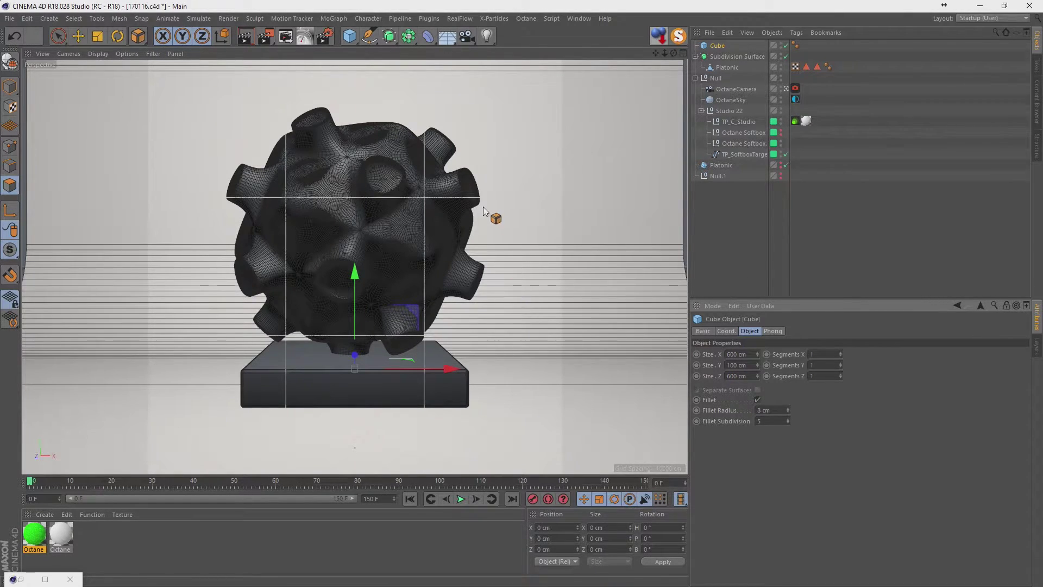
left_click(735, 57)
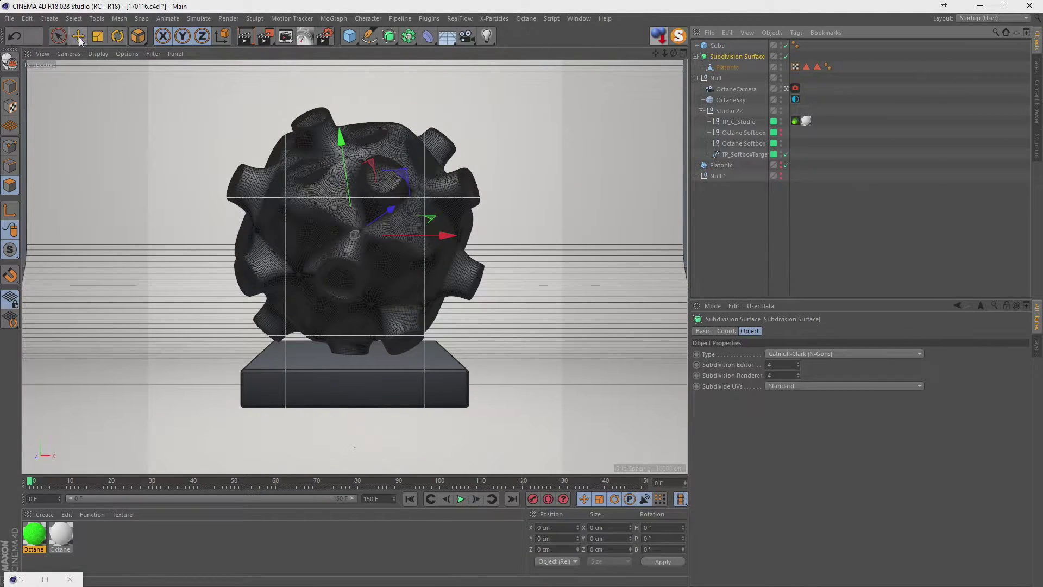
- Move the Platonic sculpture up on Y and rotate it freely to a new angle
left_click(138, 37)
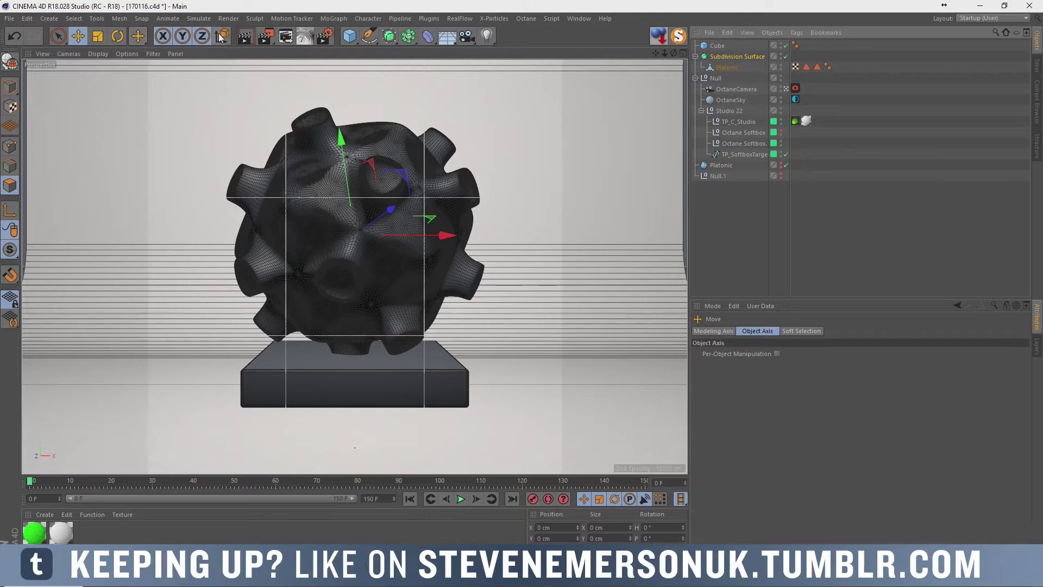
left_click_drag(354, 147, 356, 127)
key("r")
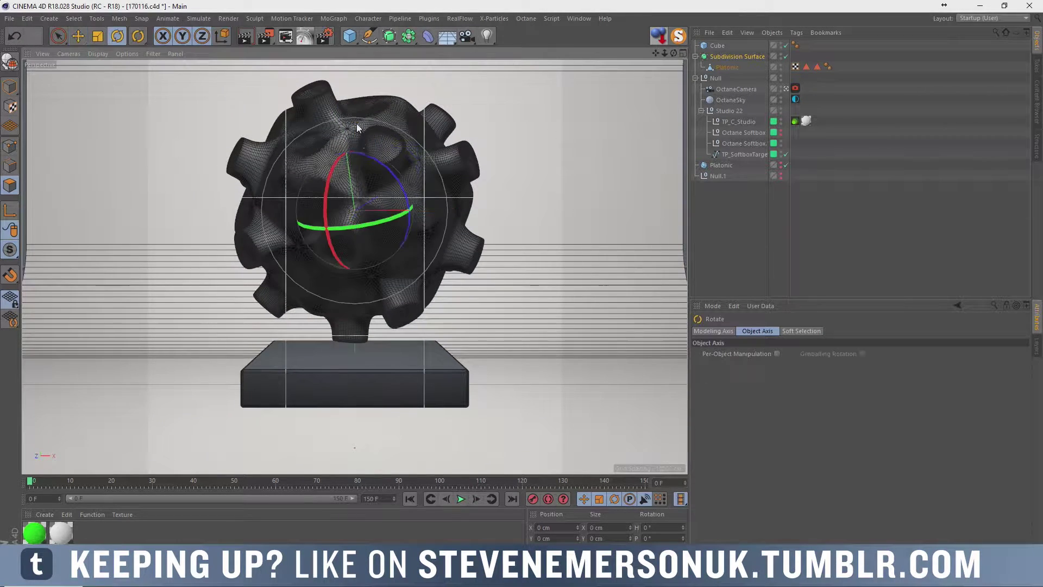
mouse_move(337, 217)
left_mouse_down()
mouse_move(332, 312)
mouse_move(413, 334)
left_mouse_up()
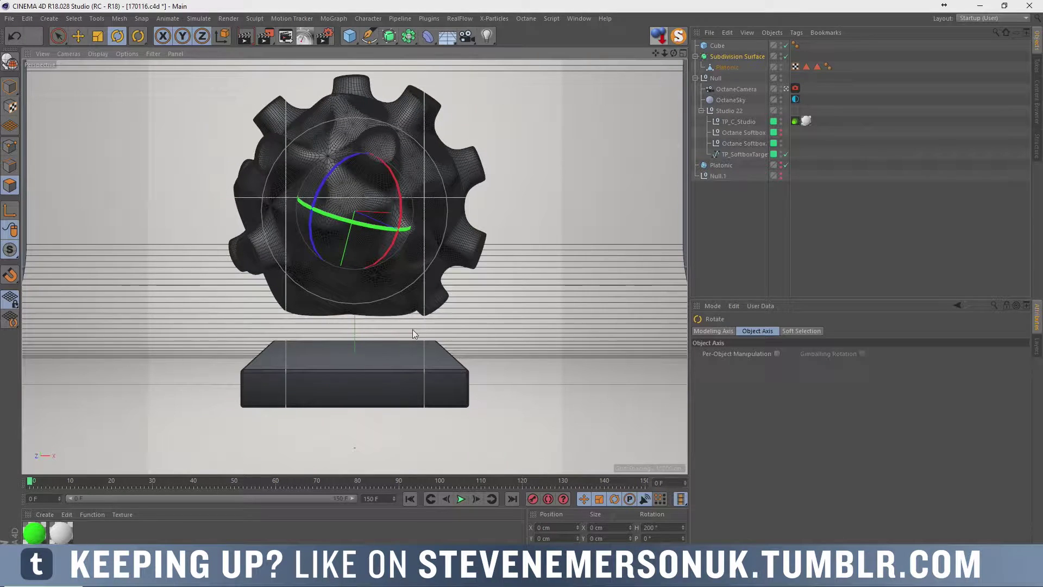
left_click_drag(358, 244, 395, 246)
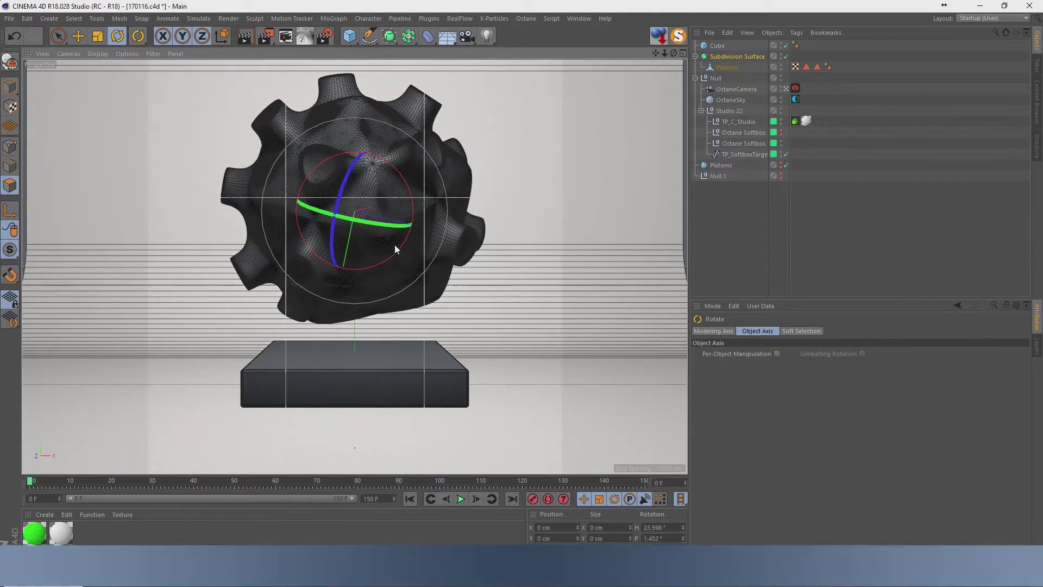
left_click(704, 225)
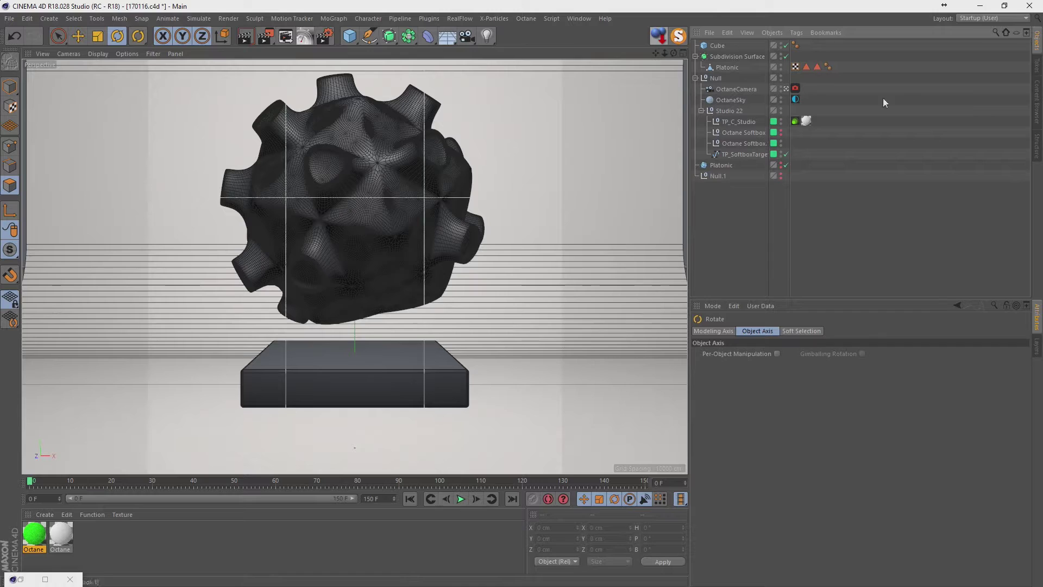
left_click(736, 89)
left_click(769, 333)
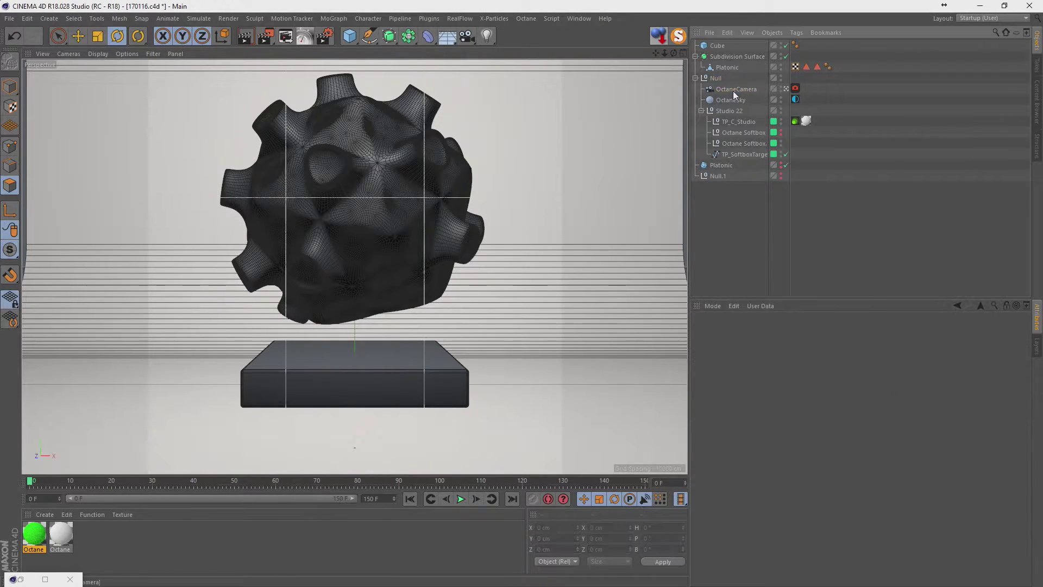
- Duplicate the Octane camera and raise the copy to 433.667 cm
left_click_drag(734, 88, 725, 93, "ctrl")
left_click(786, 100)
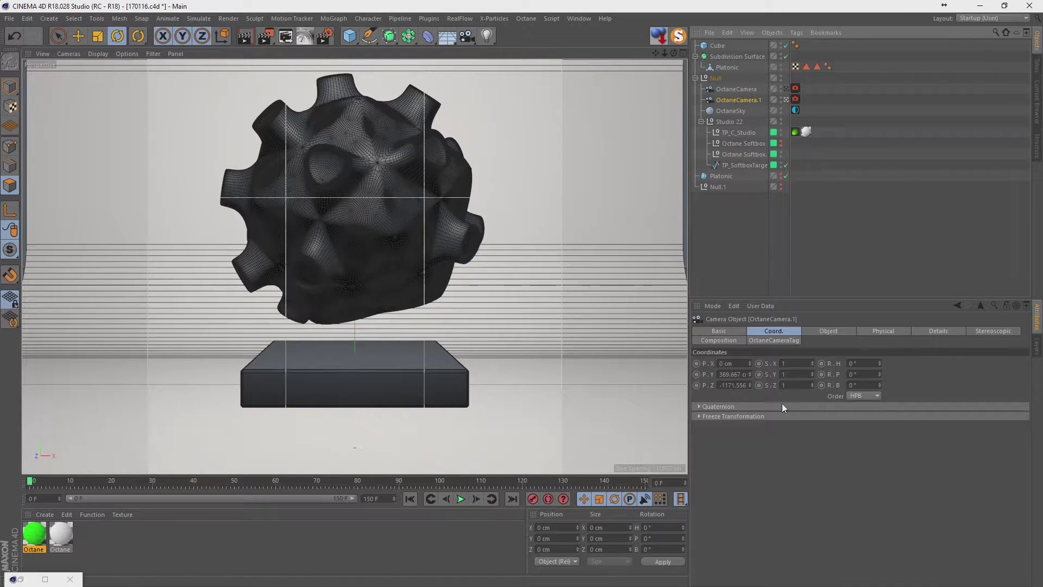
mouse_move(750, 375)
left_mouse_down()
mouse_move(750, 359)
mouse_move(749, 373)
left_mouse_up()
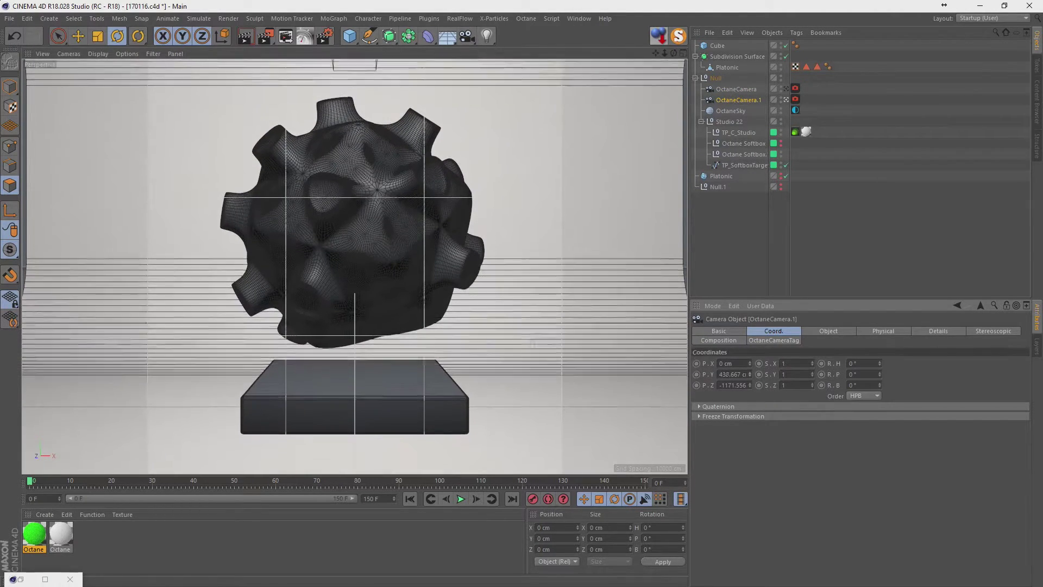
left_click(823, 330)
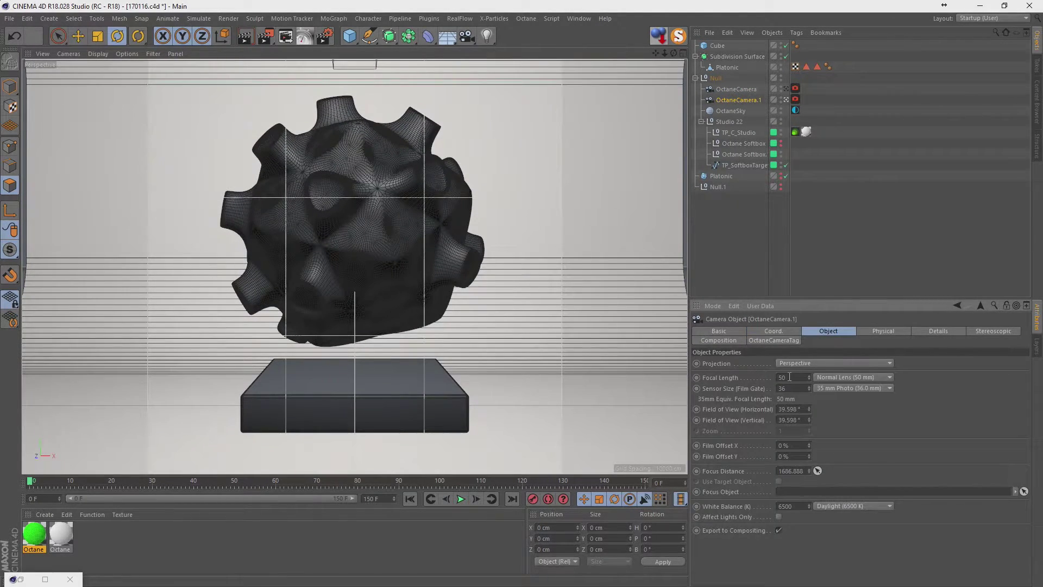
- Make a second camera copy with a shorter focal length for a wider view
left_click_drag(735, 100, 733, 105, "ctrl")
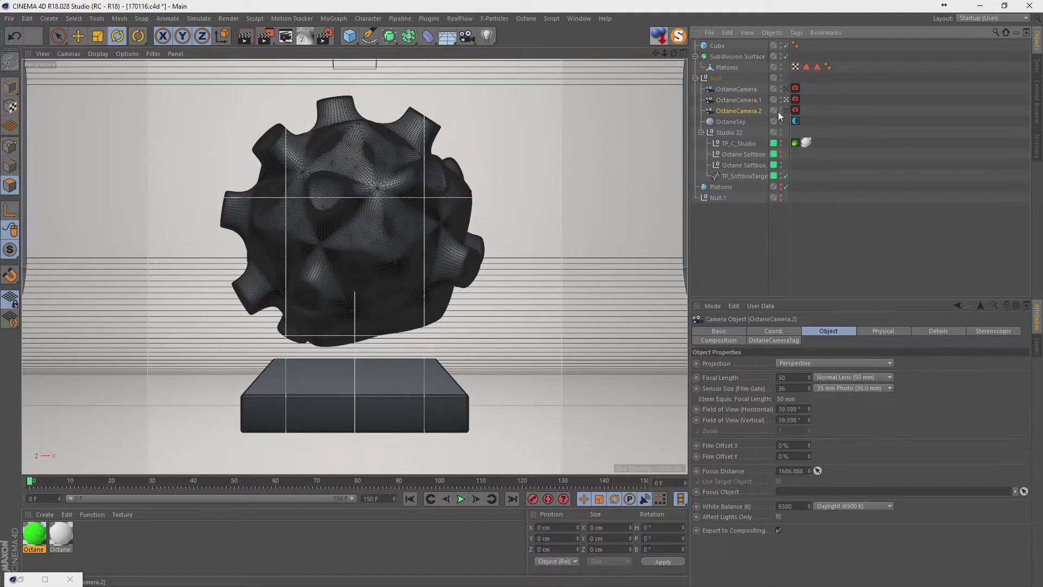
scroll(353, 268, "up", 5)
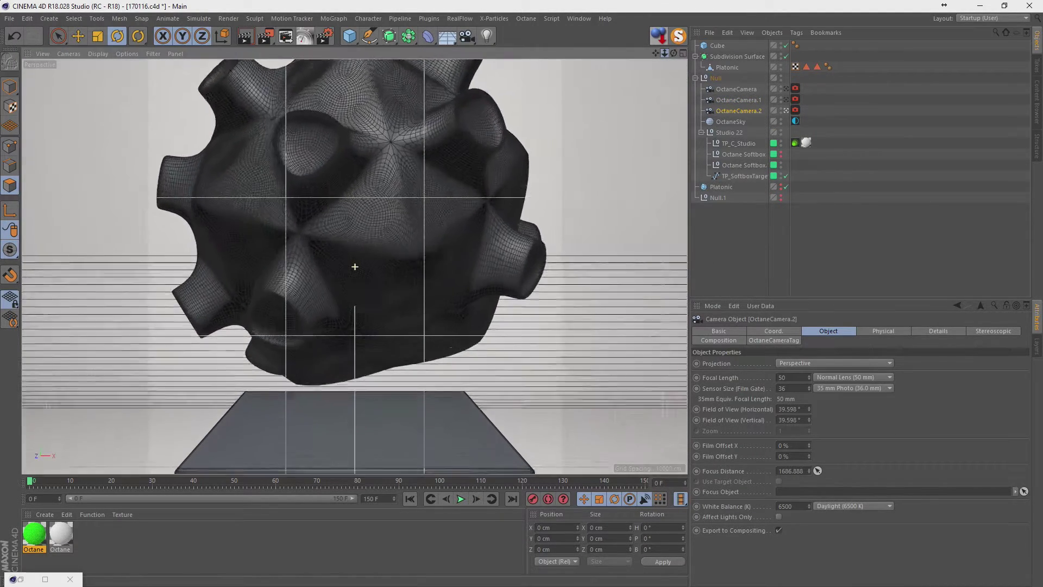
mouse_move(809, 377)
left_mouse_down()
mouse_move(809, 391)
mouse_move(809, 383)
left_mouse_up()
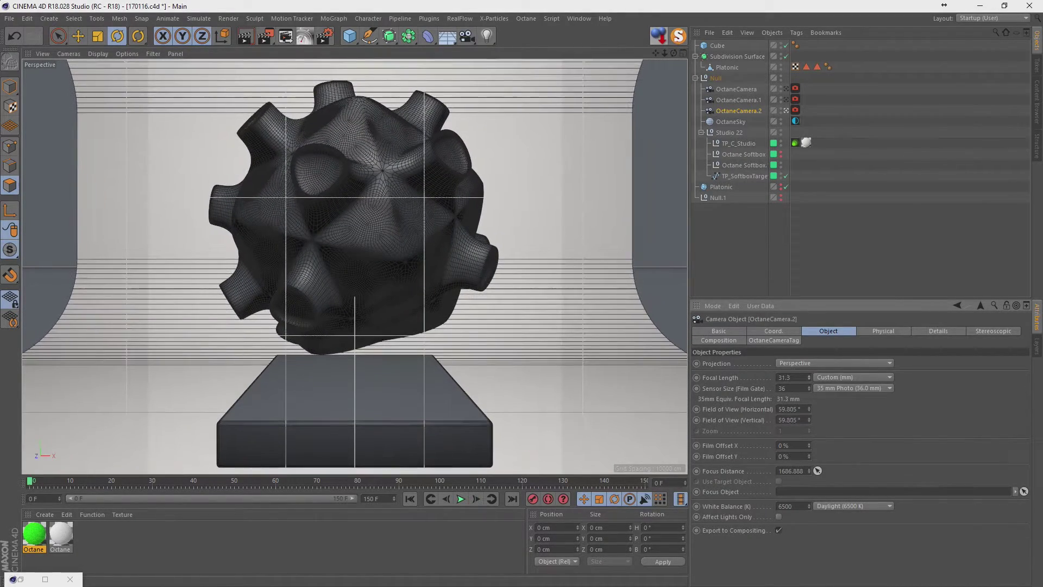
- Make a third camera copy lowered to 297.667 cm and pitched down 6°
left_click_drag(735, 110, 785, 118, "ctrl")
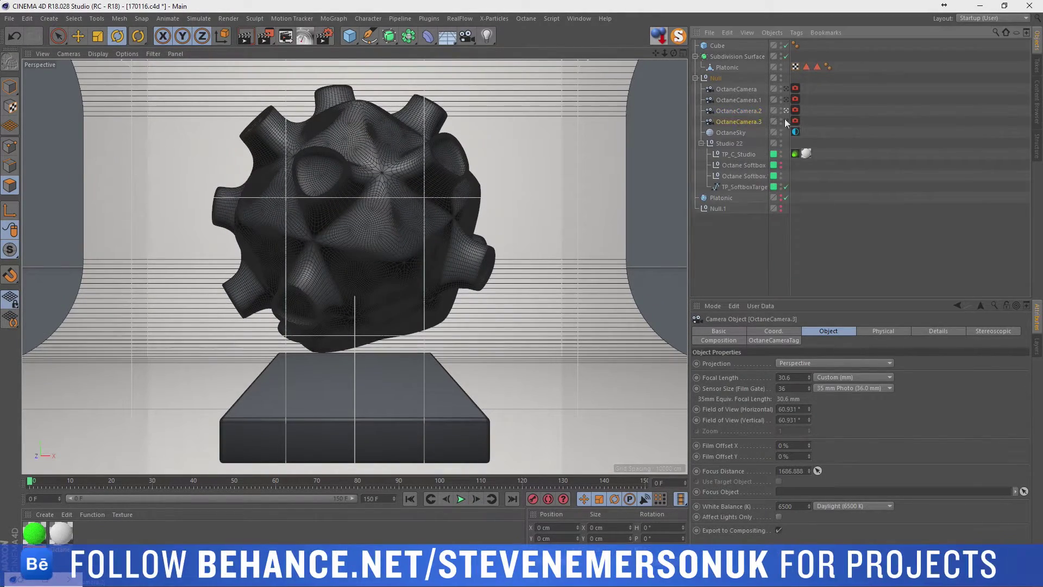
left_click(751, 334)
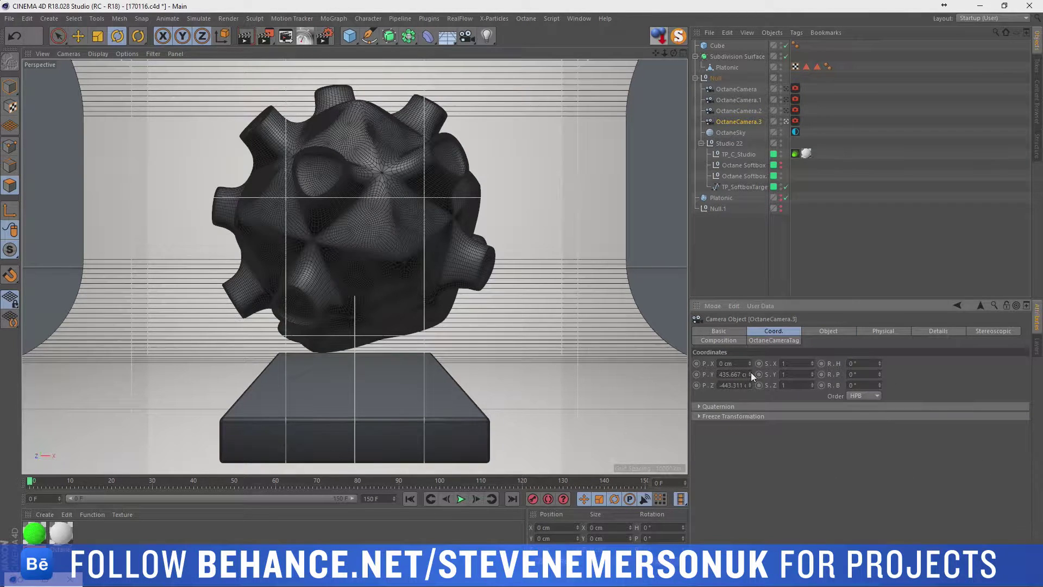
left_click_drag(751, 374, 753, 375)
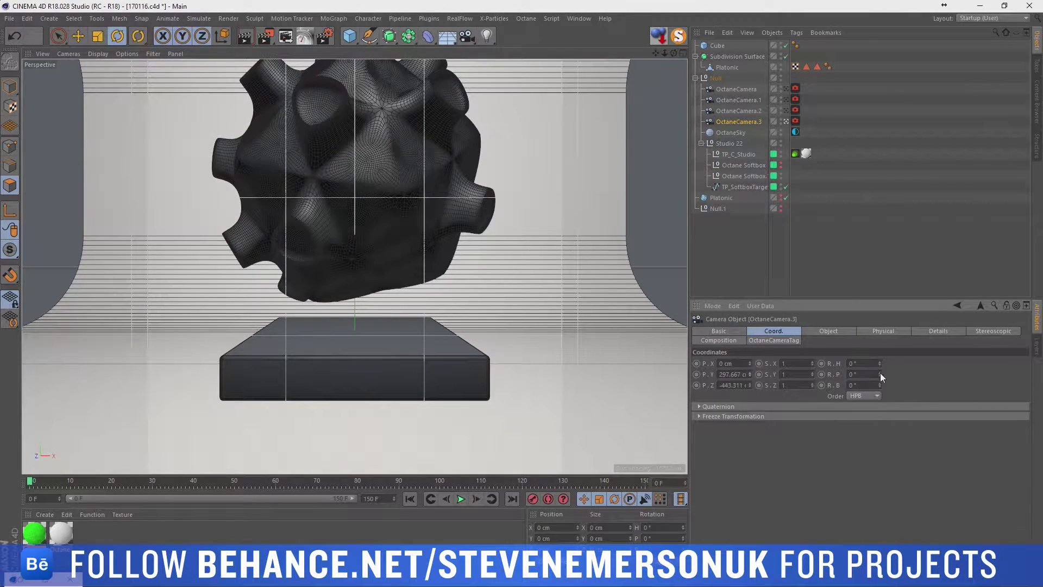
left_click_drag(880, 375, 881, 373)
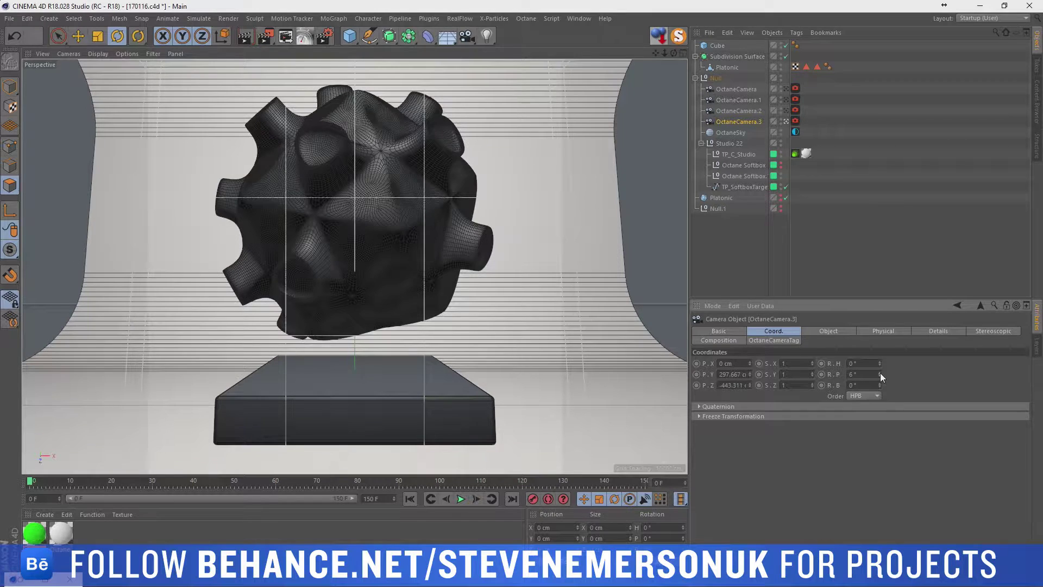
left_click(718, 46)
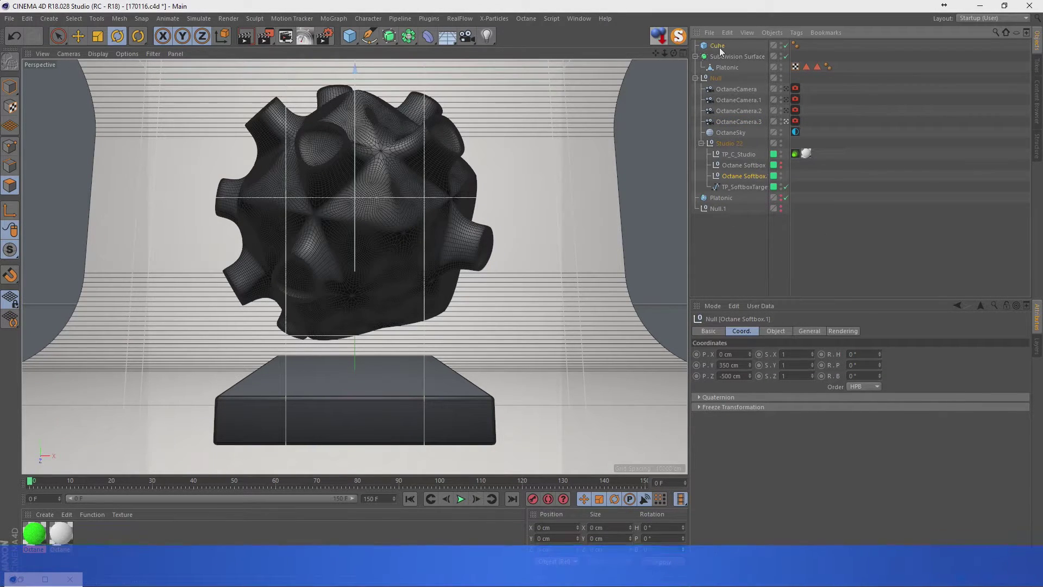
- Turn the Cube plinth to a -20° heading, undoing a stray tilt
left_click_drag(389, 403, 367, 412)
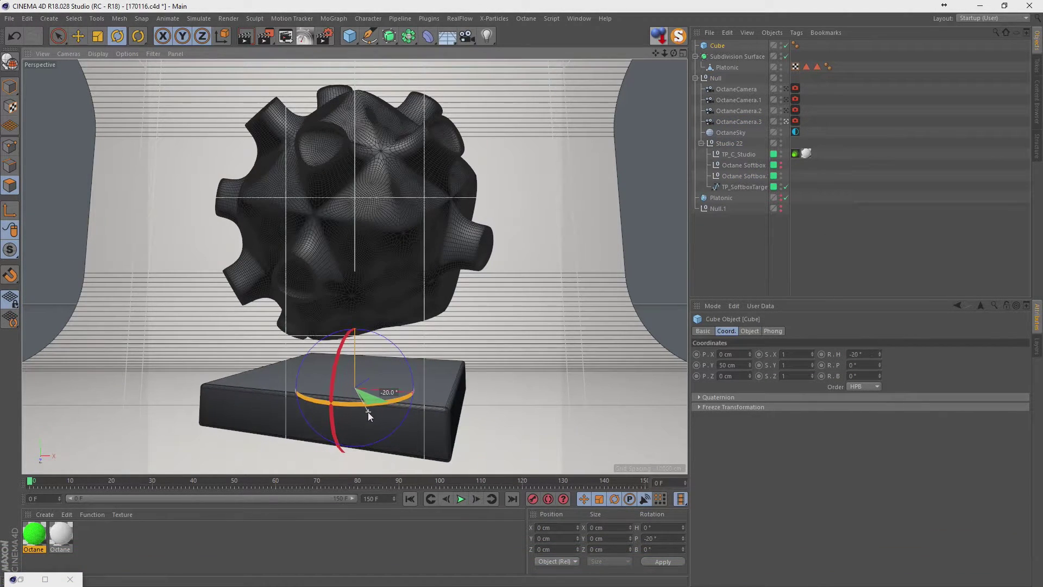
left_click(741, 265)
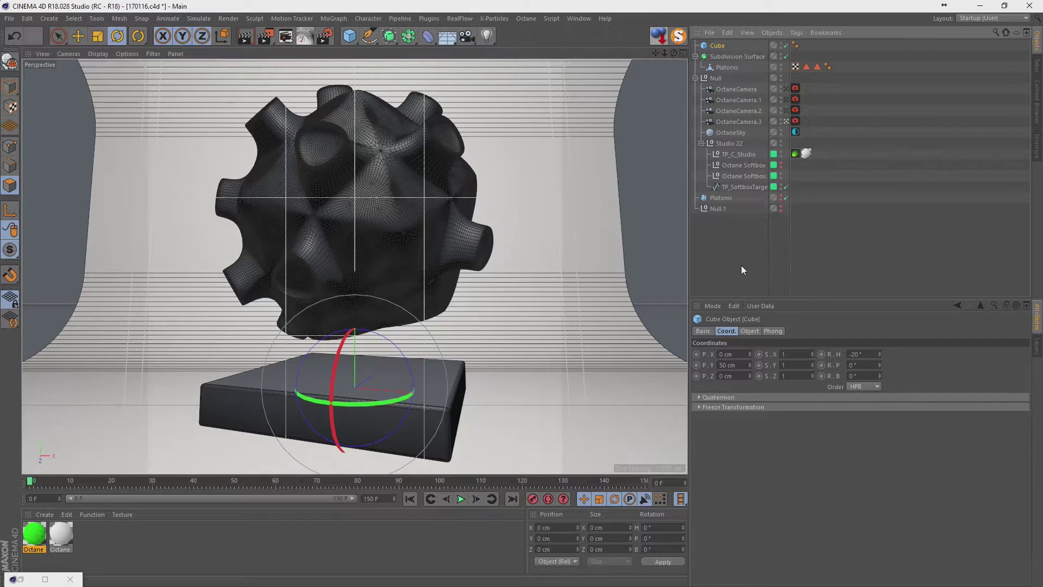
left_click(716, 46)
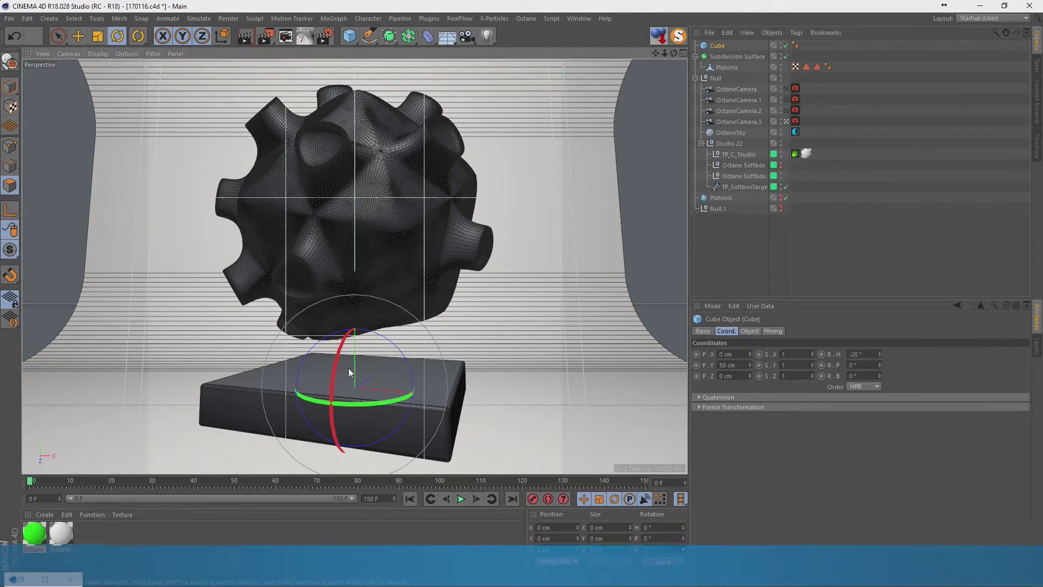
left_click_drag(348, 367, 341, 312)
key("ctrl+z")
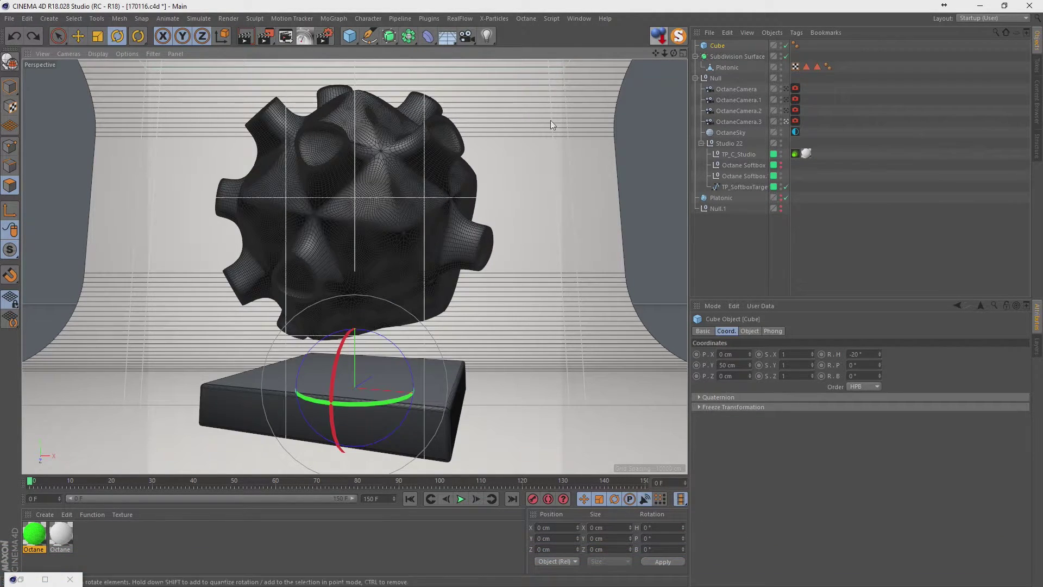
right_click(579, 66)
left_click(578, 78)
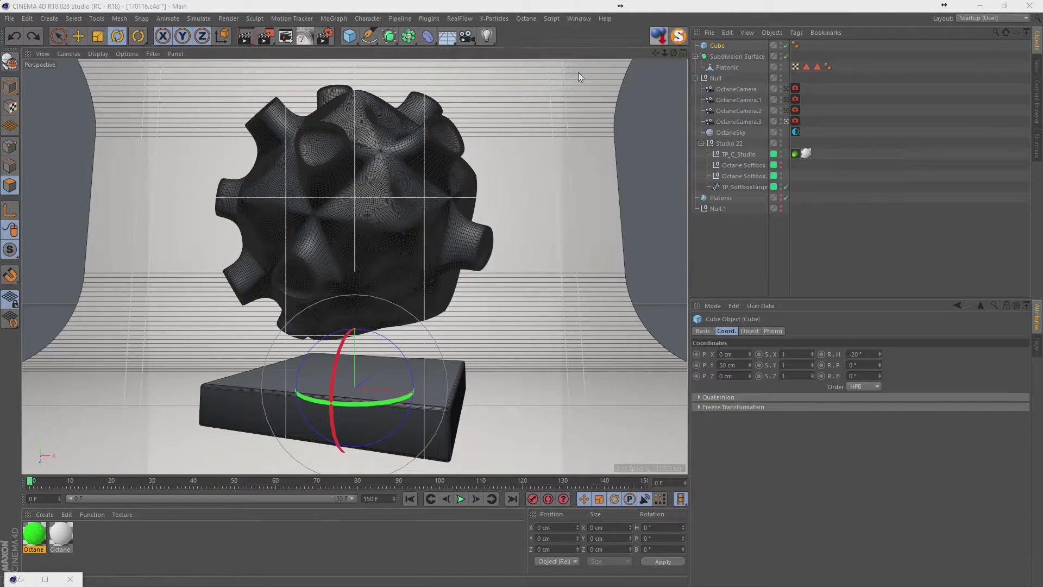
- Select fourteen Materials > Metal presets and drag them into the Material Manager
left_click(487, 165)
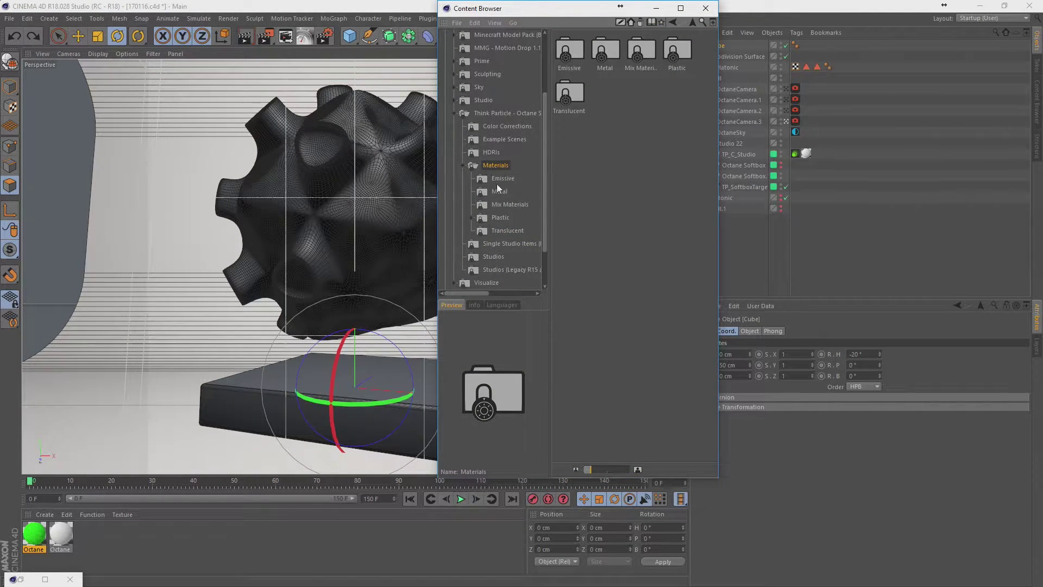
left_click(498, 191)
left_click(581, 58)
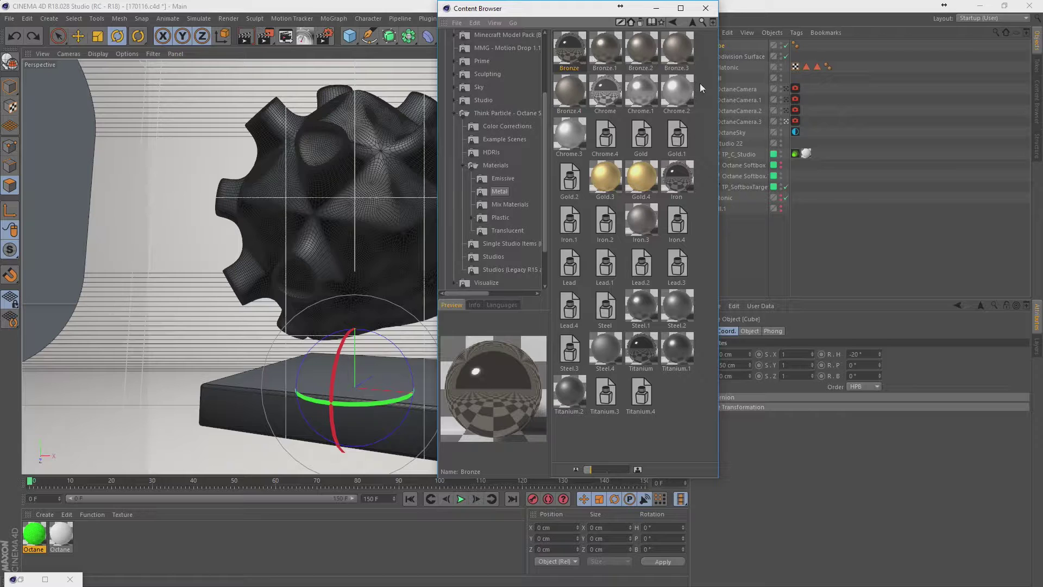
left_click_drag(721, 82, 768, 89)
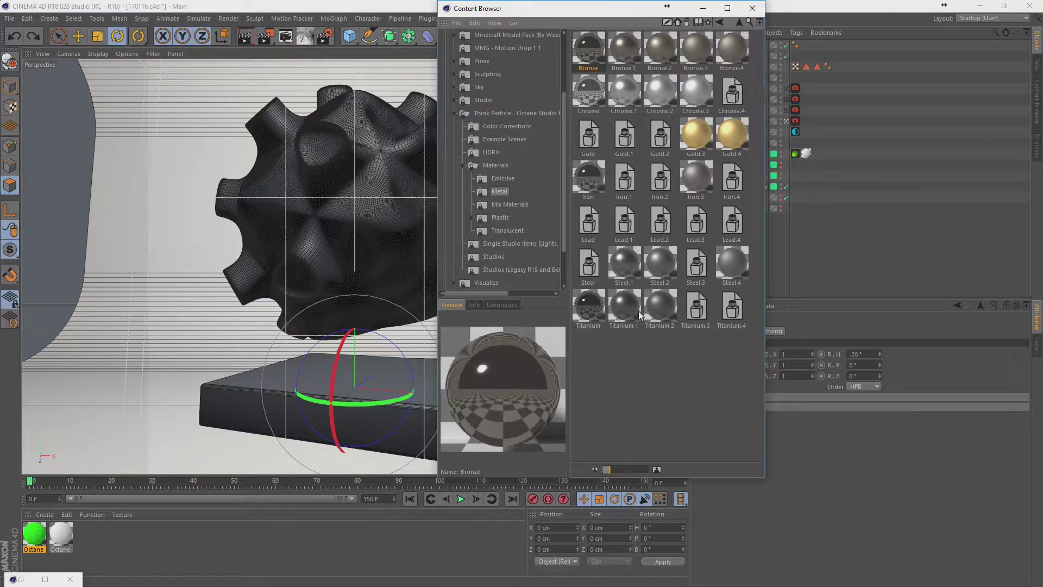
left_click_drag(640, 315, 590, 55)
left_click_drag(279, 532, 281, 533)
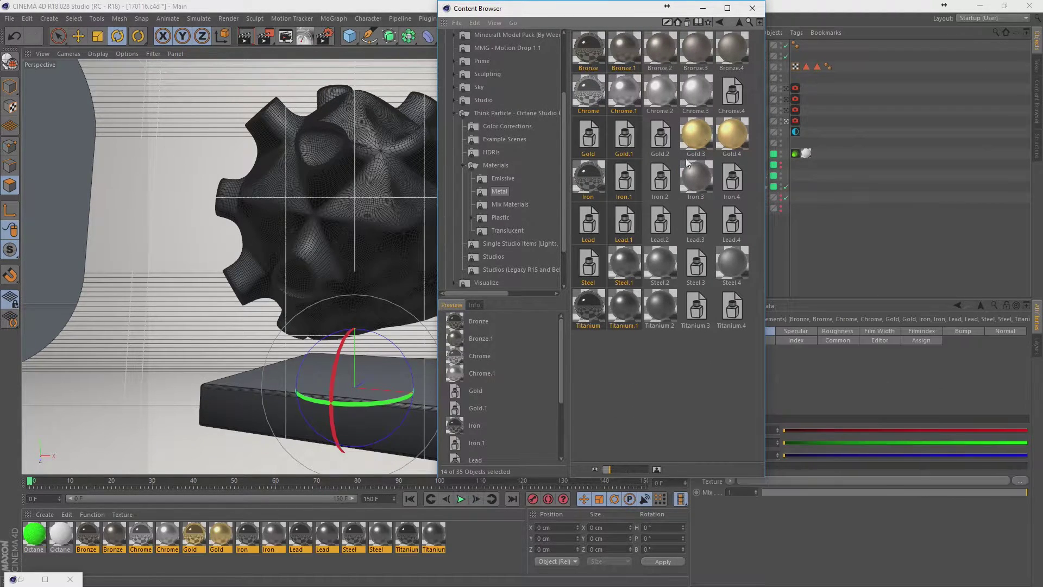
left_click(760, 8)
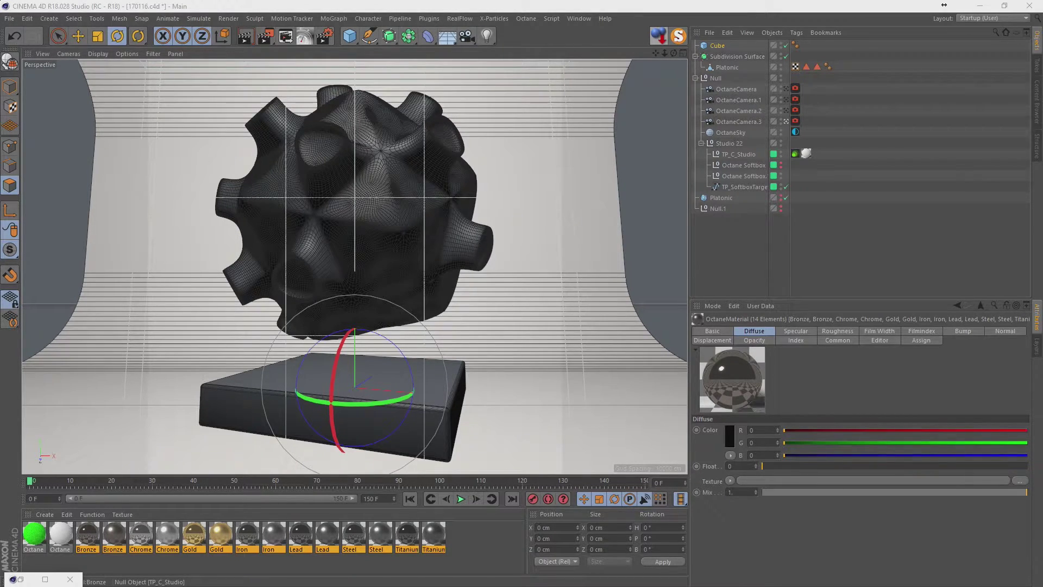
- Apply Bronze to the plinth and load a Gradient shader into its Bump channel
left_click(121, 538)
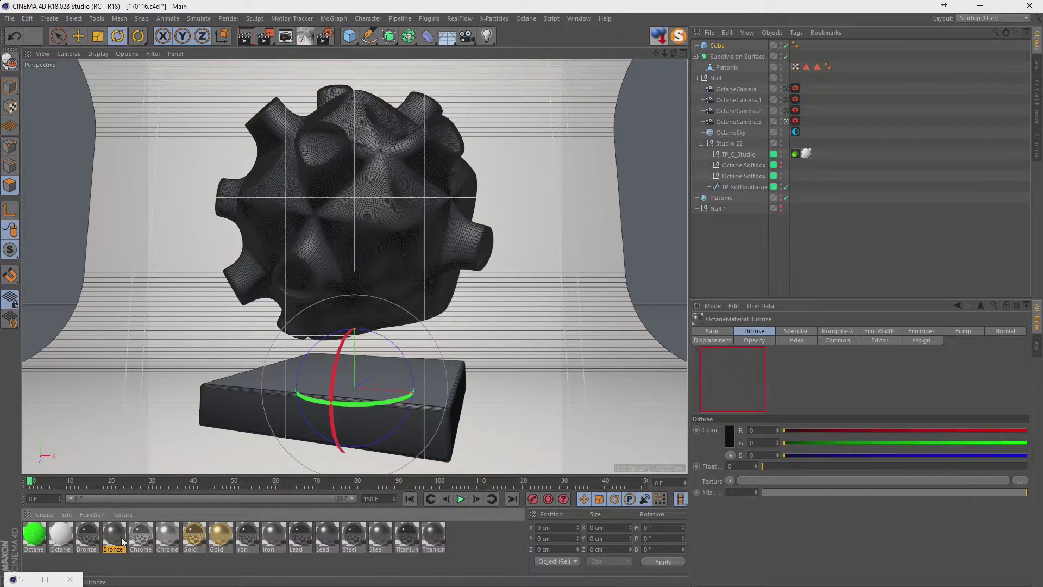
left_click_drag(121, 541, 723, 48)
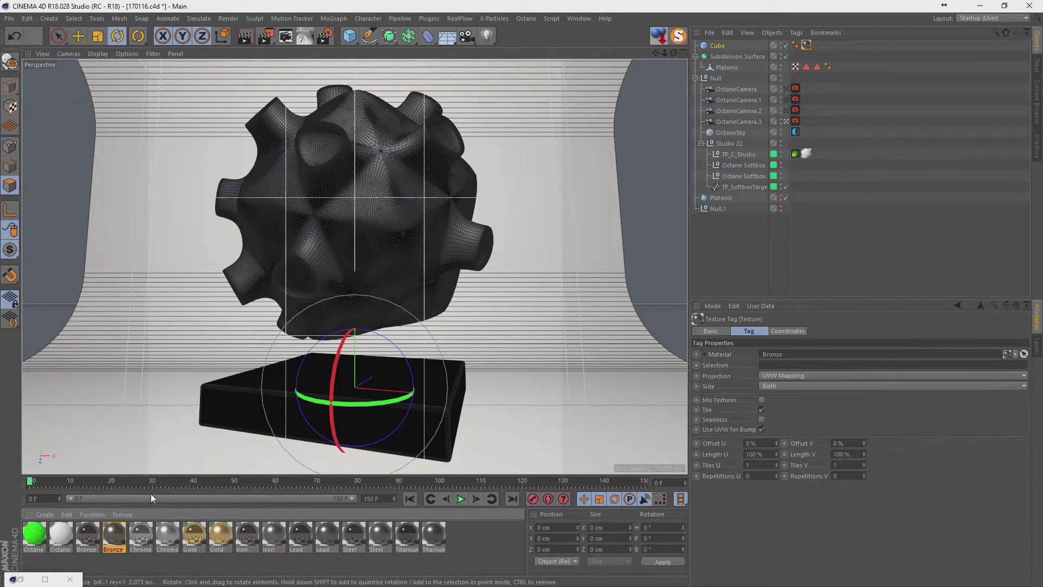
double_click(113, 535)
left_click(186, 279)
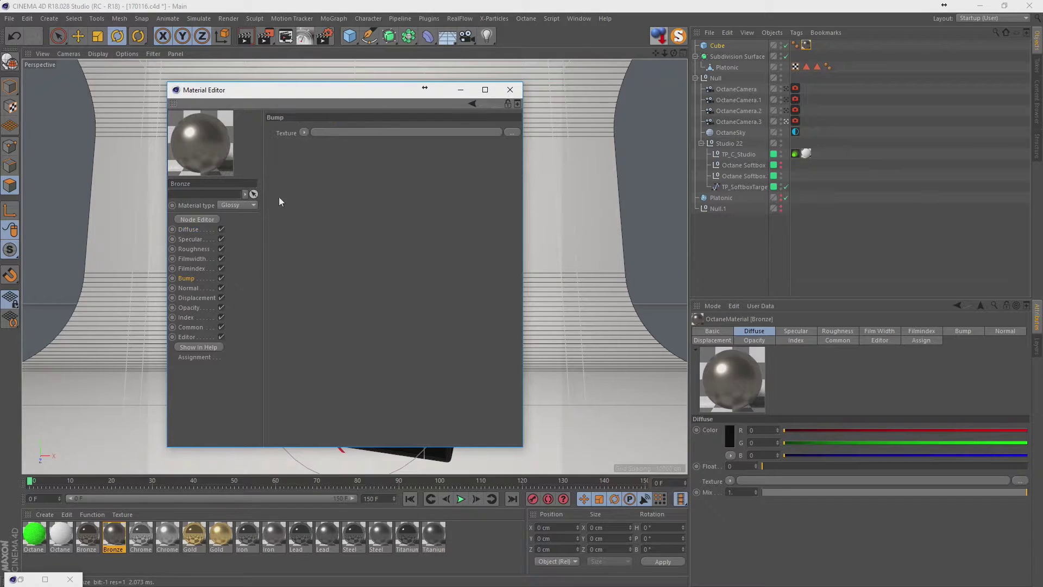
left_click(305, 132)
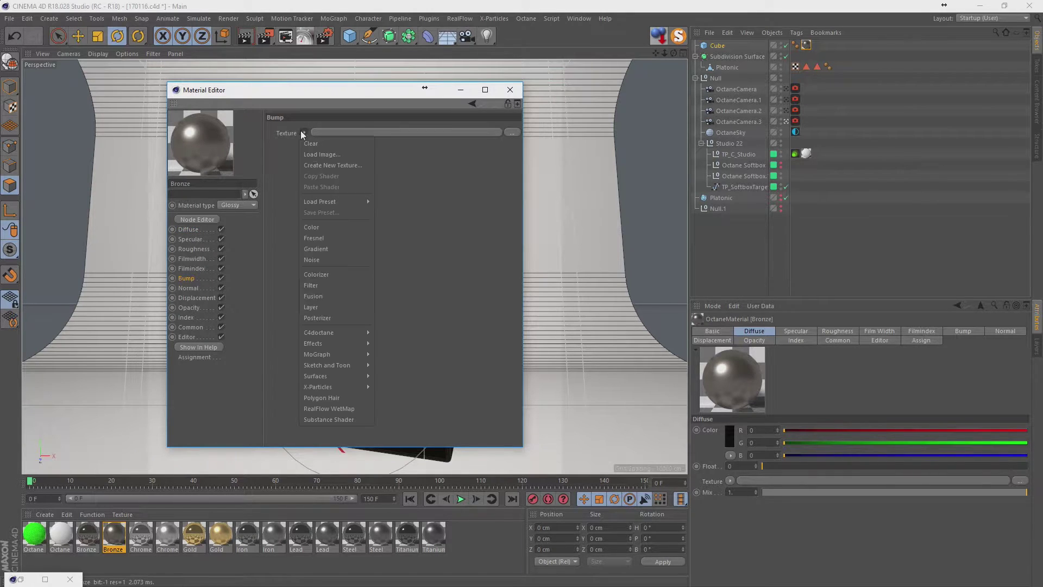
left_click(326, 248)
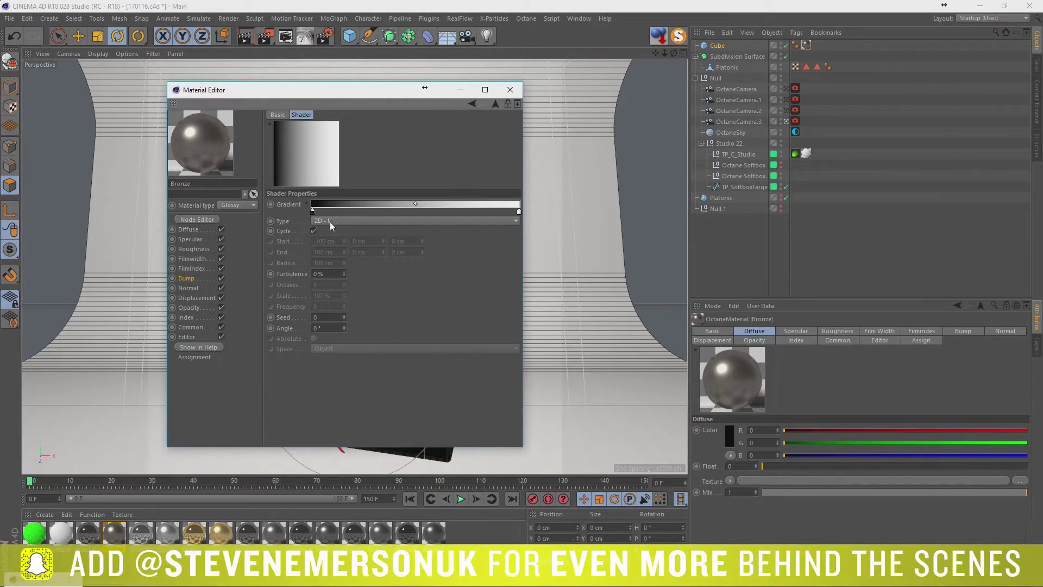
- Try the bump gradient as 2D - Box, 2D - Star, then 3D - Linear
left_click(329, 221)
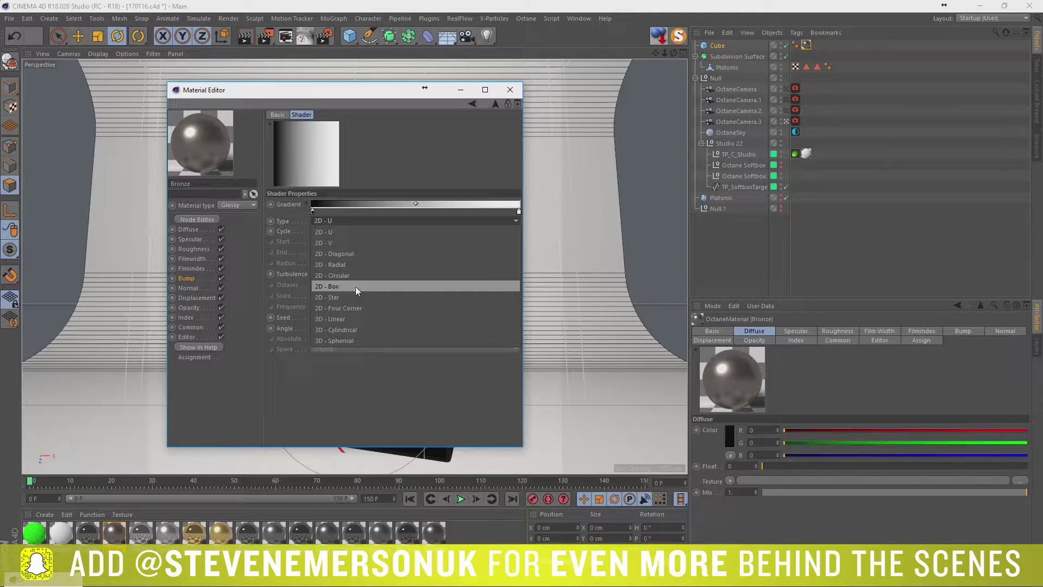
left_click(356, 286)
left_click(344, 219)
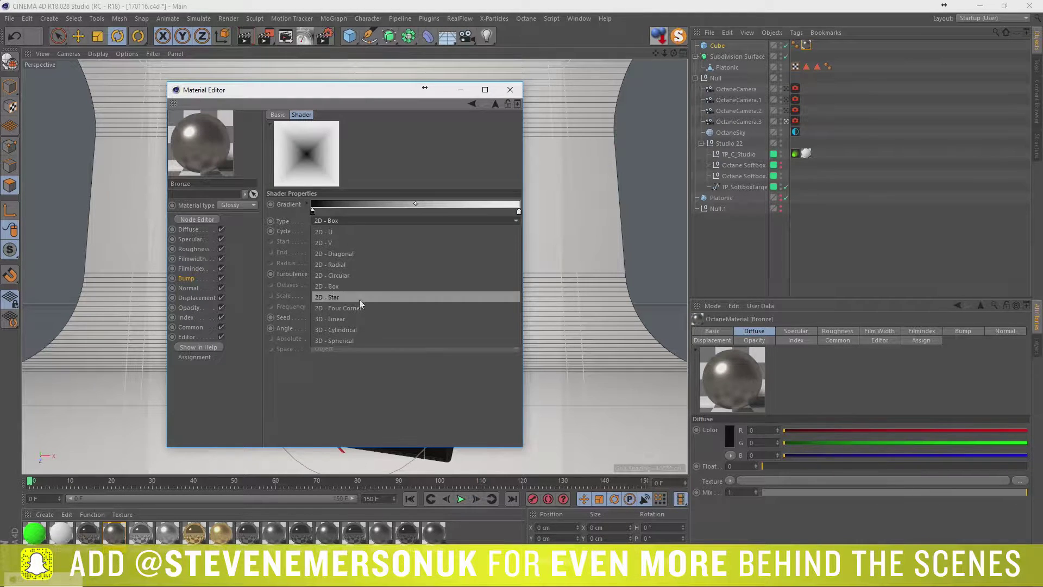
left_click(358, 296)
left_click(340, 220)
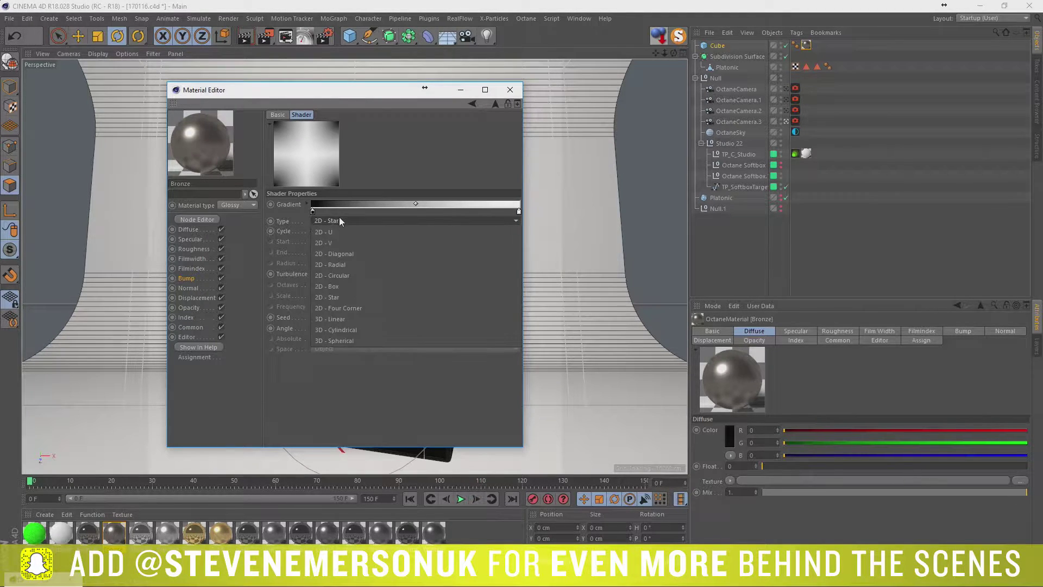
left_click(367, 320)
- Replace the bump texture with a Fusion shader and view its settings
left_click(186, 277)
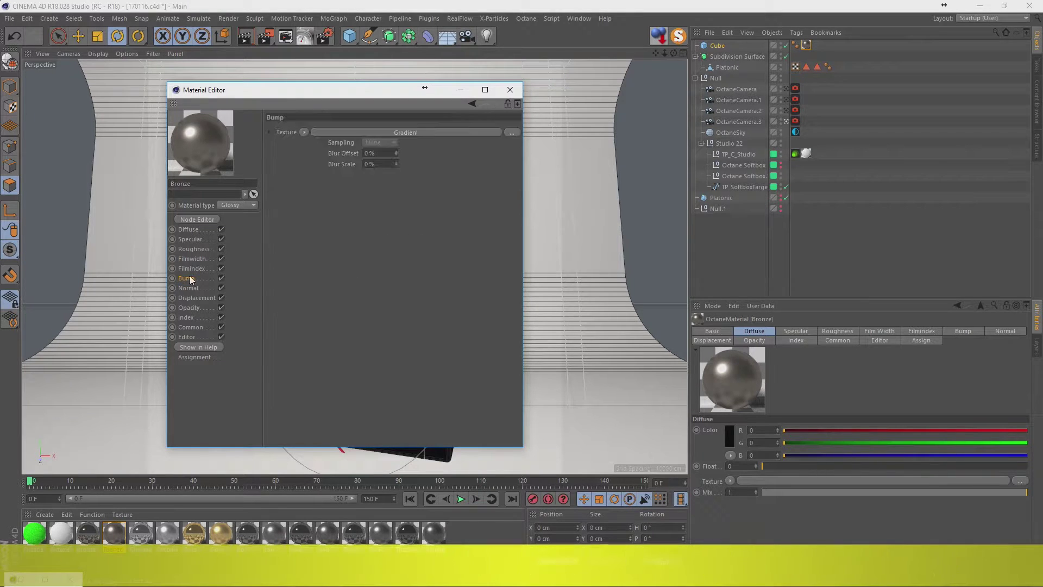
left_click(304, 132)
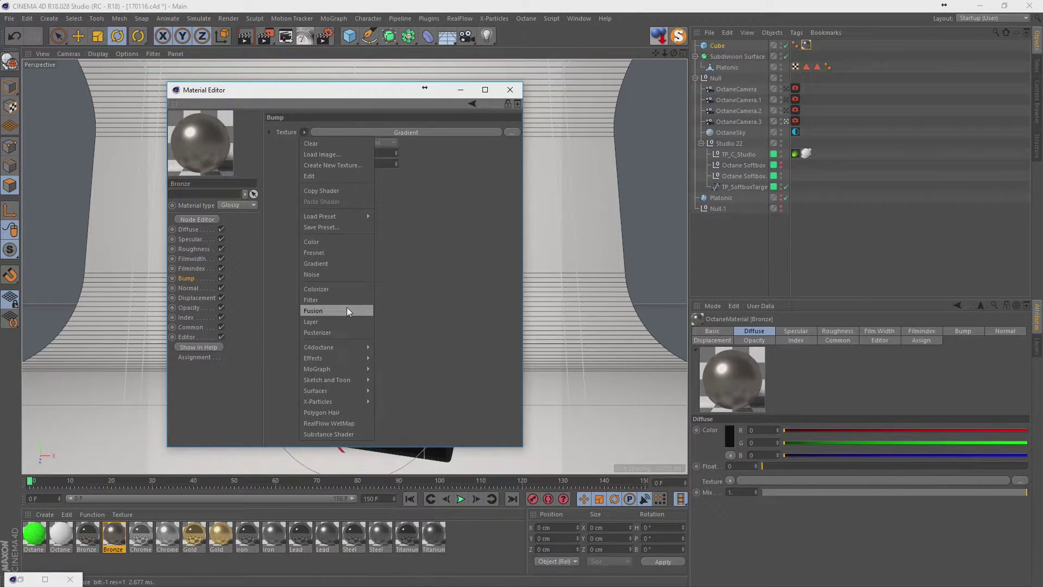
left_click(347, 308)
left_click(321, 153)
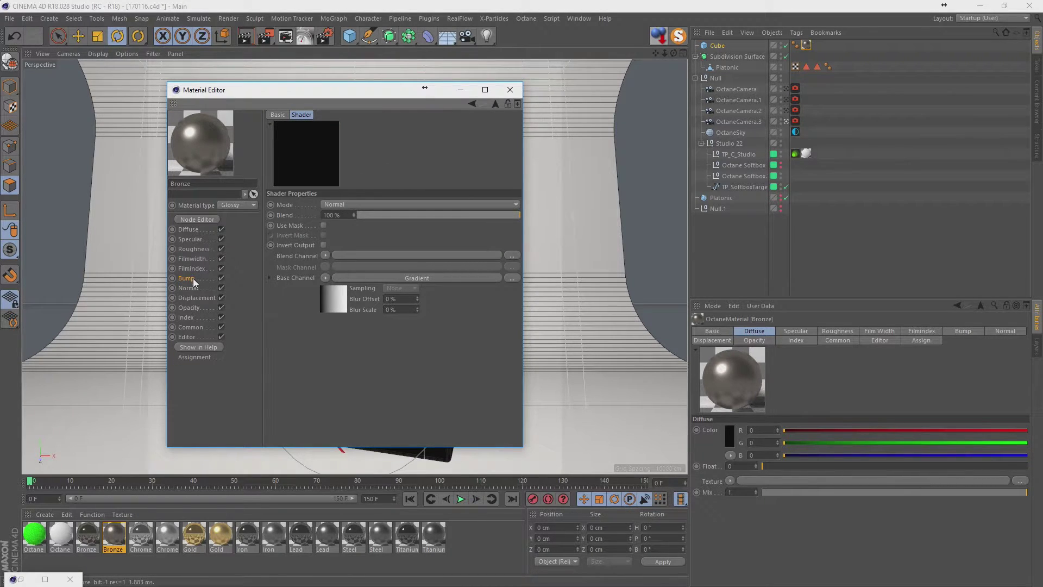
- Load a Noise shader as the bump and set its noise type to Dents
left_click(193, 278)
left_click(305, 132)
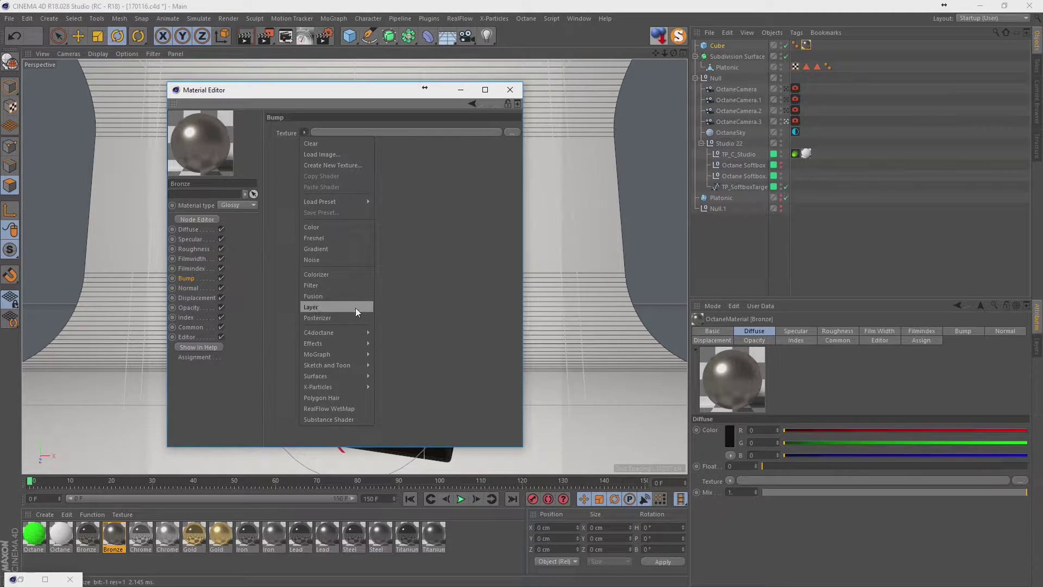
left_click(335, 259)
left_click(305, 144)
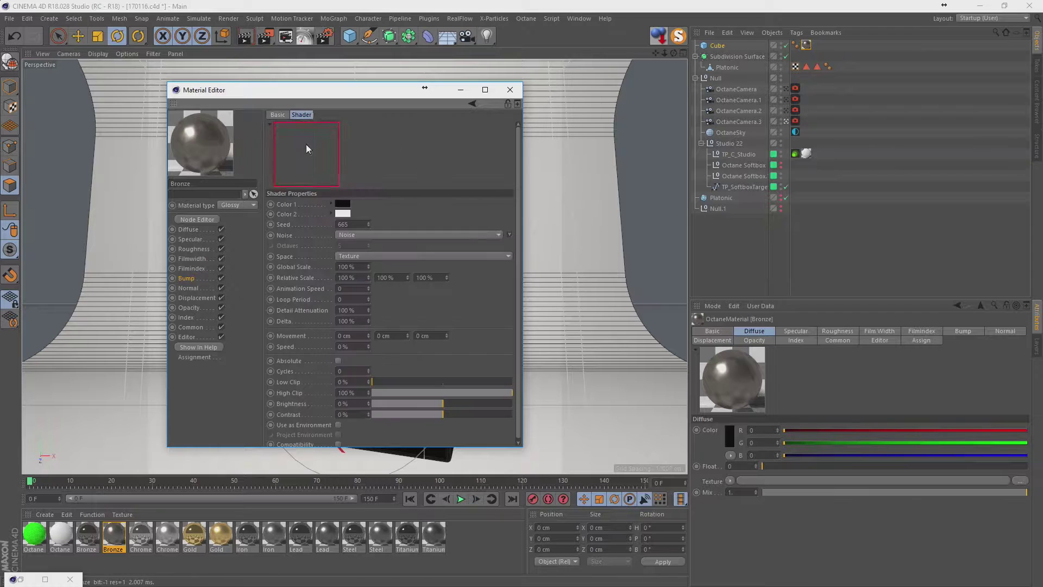
left_click(374, 233)
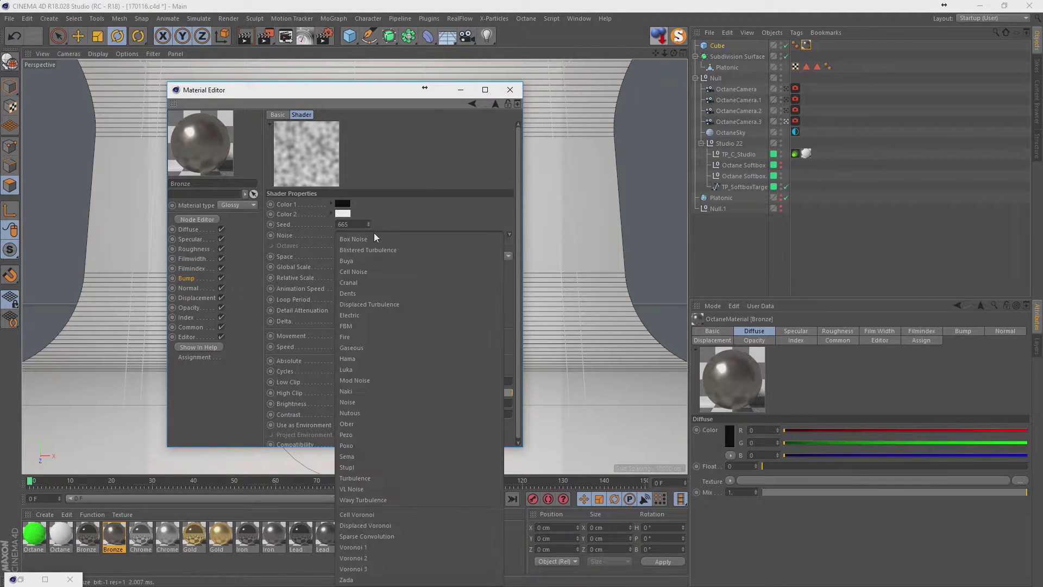
left_click(368, 445)
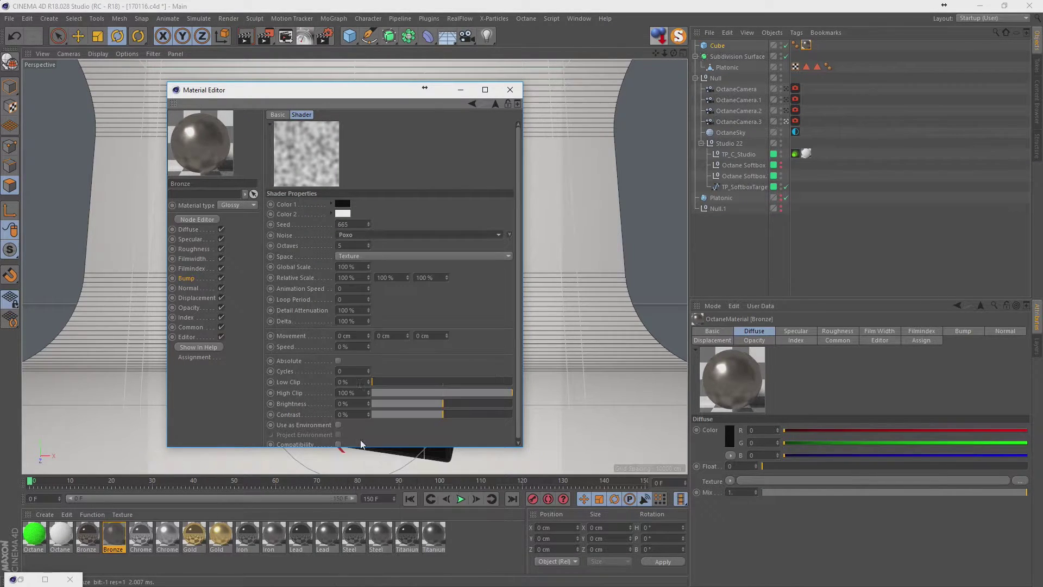
left_click(378, 235)
left_click(385, 251)
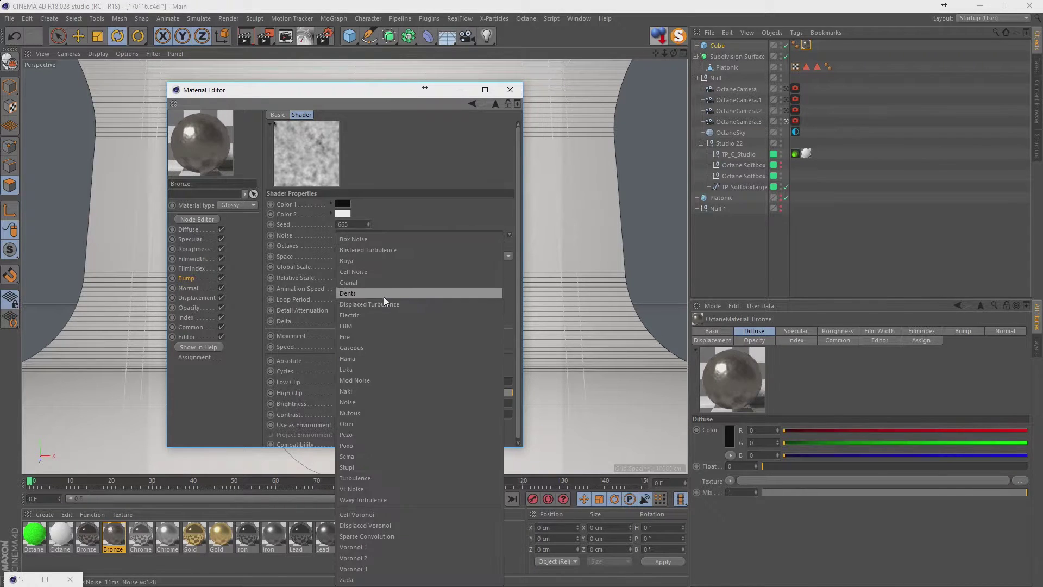
left_click(384, 288)
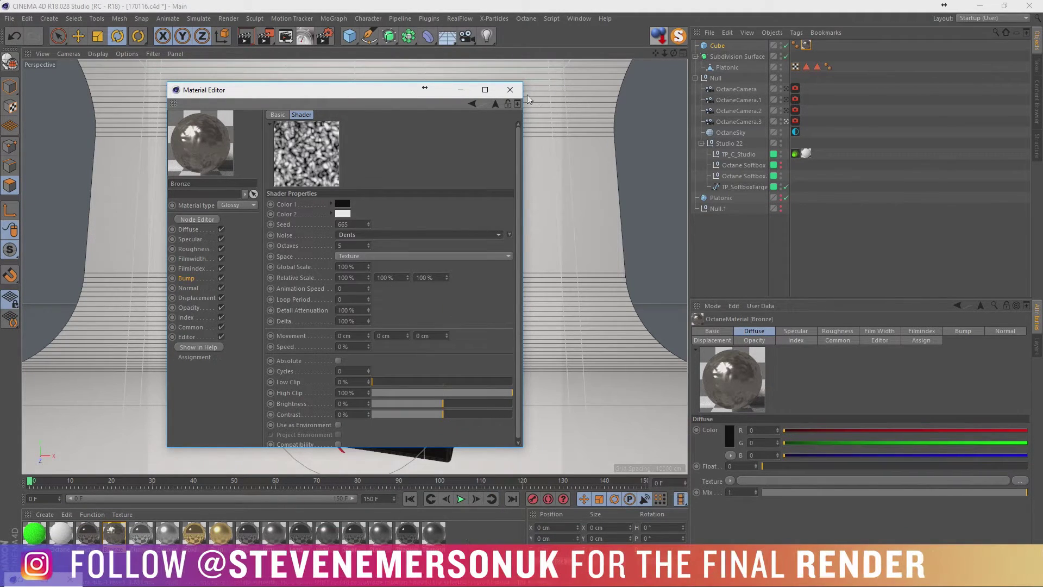
left_click(510, 89)
- Switch to the OctaneRender layout and start the live Octane render preview
left_click(978, 18)
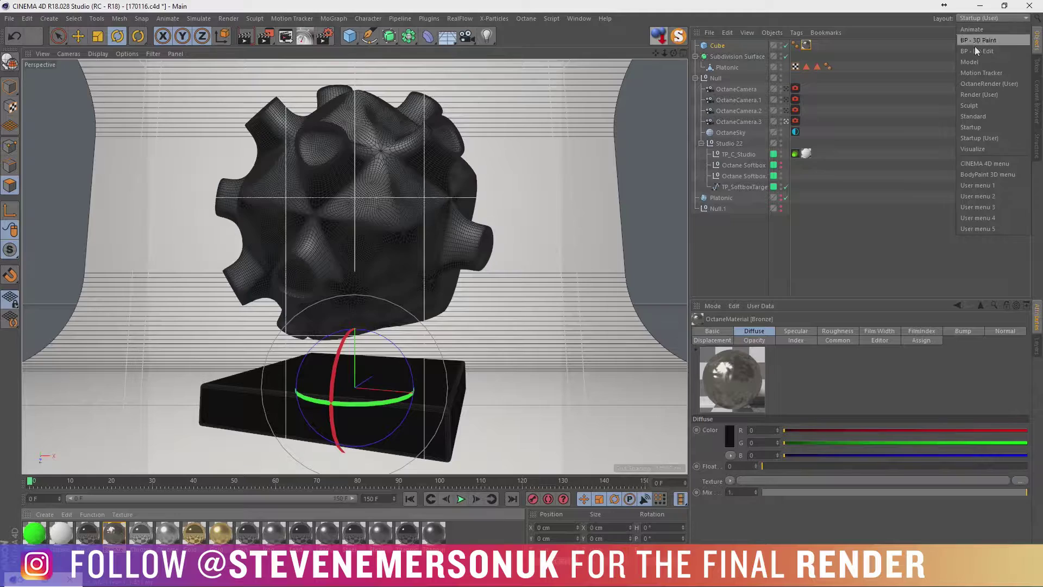
left_click(980, 87)
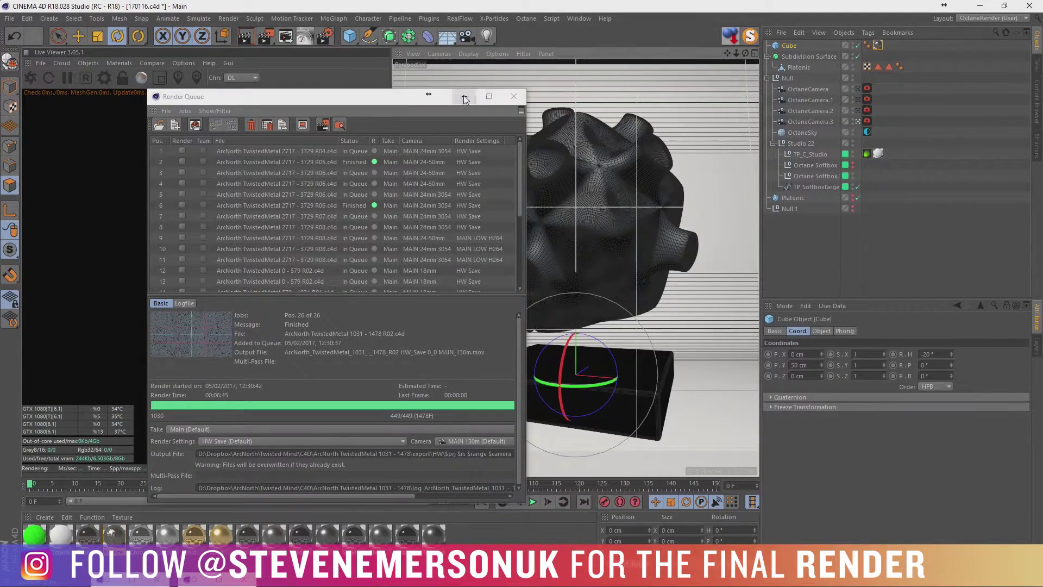
left_click(514, 97)
left_click(30, 77)
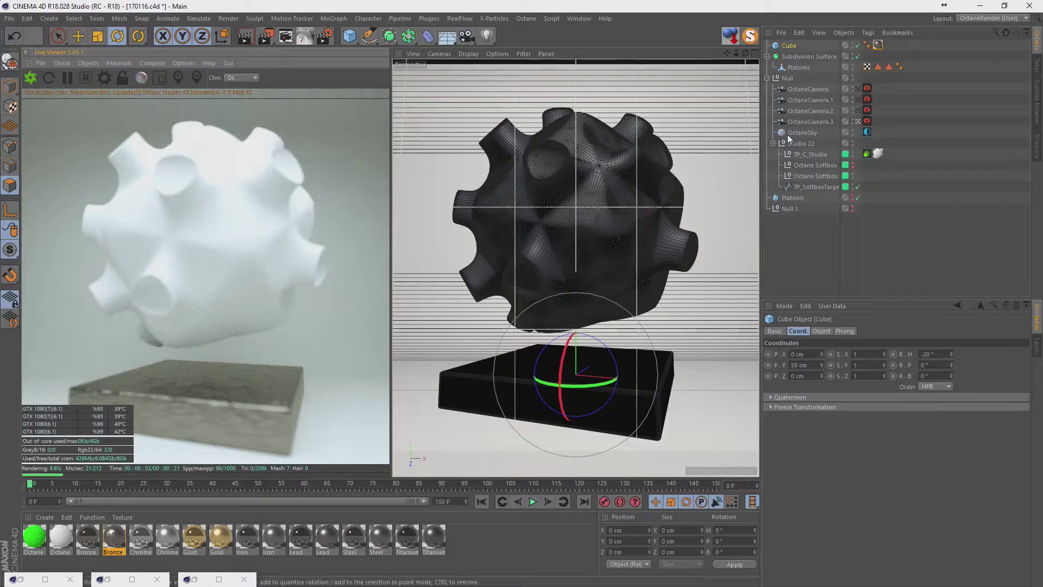
- Enable Auto Focus in the render camera's Octane camera tag
left_click(867, 121)
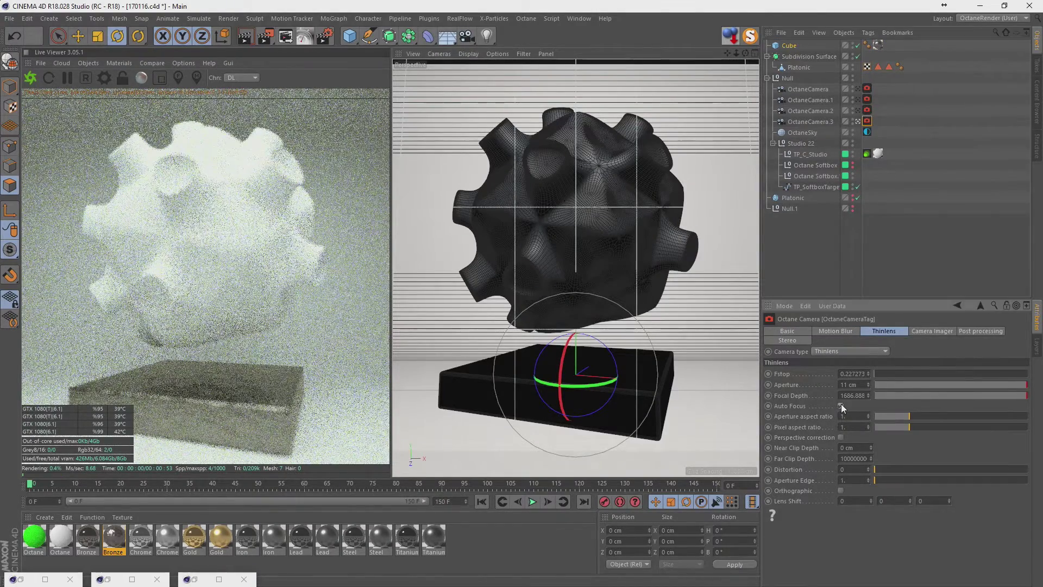
left_click(840, 406)
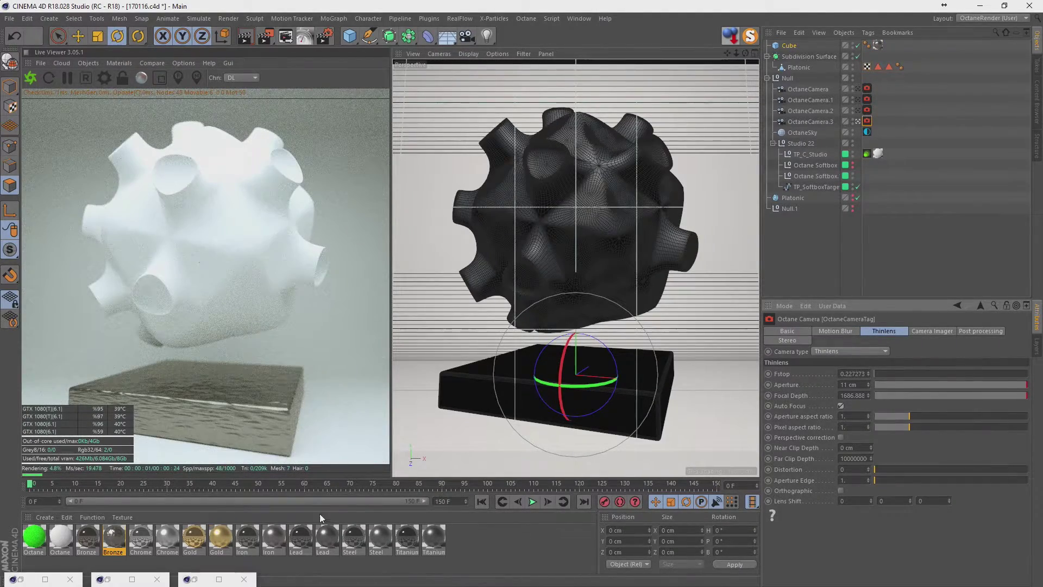
left_click(881, 273)
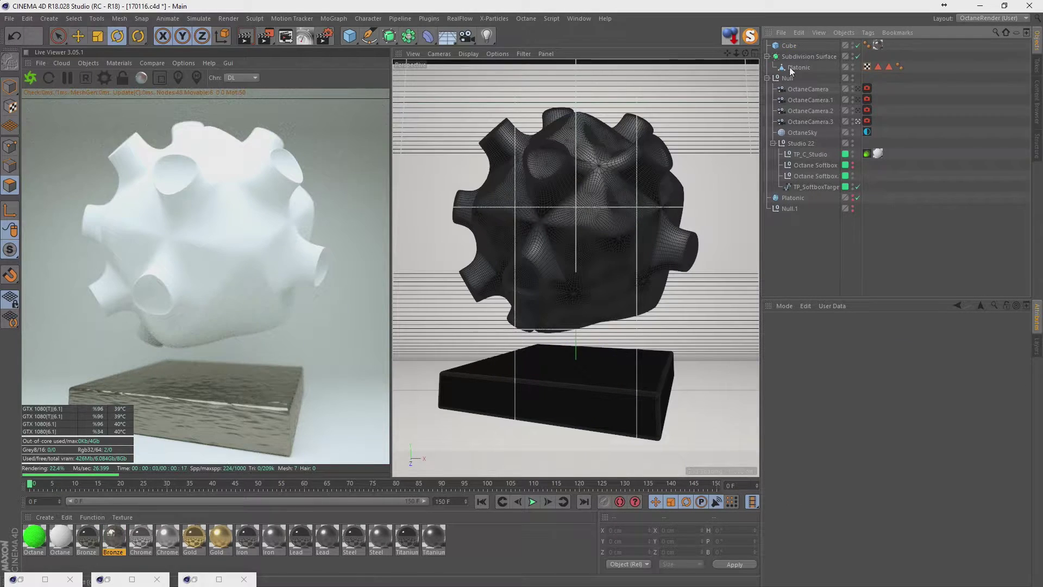
- Set the Bronze texture tag to Cubic projection with Length V at 400%
left_click(878, 45)
left_click(870, 375)
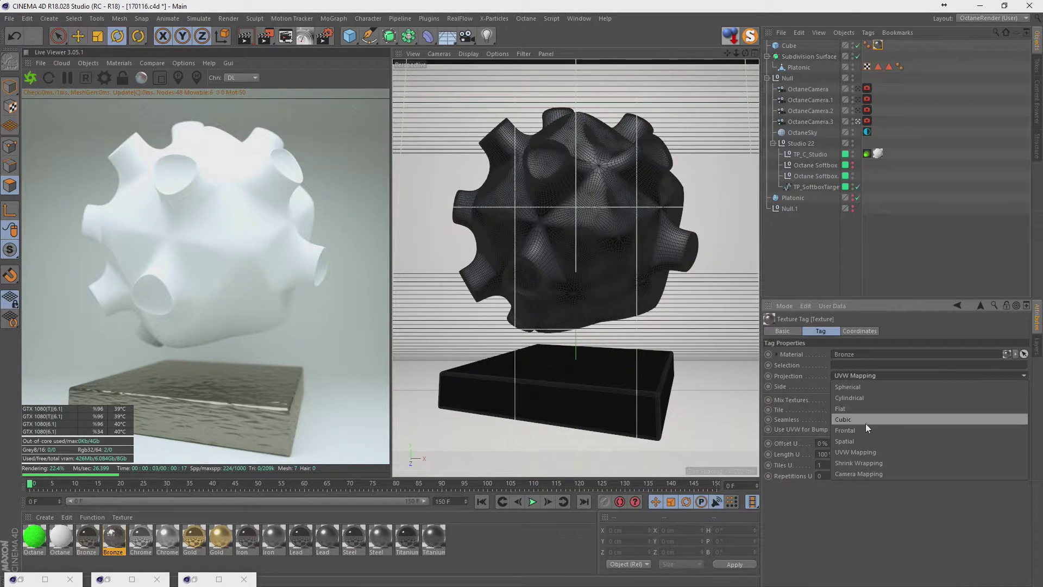
left_click(865, 422)
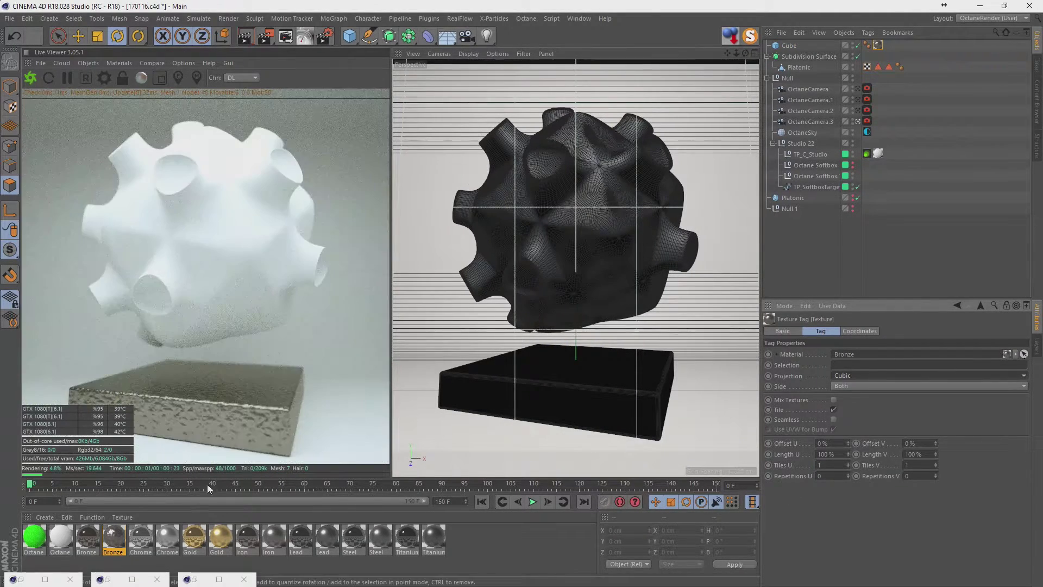
type("400")
key("Tab")
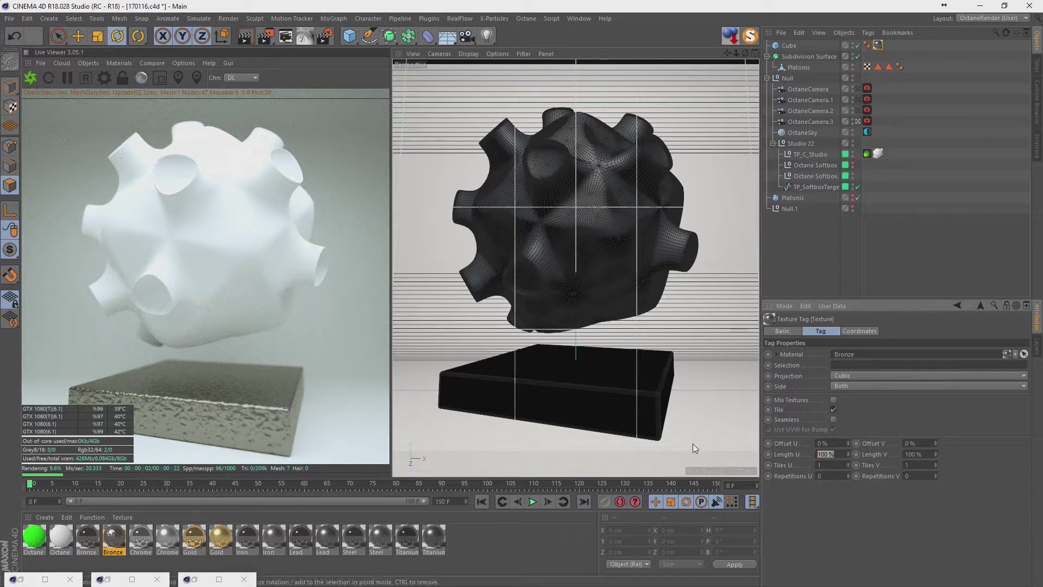
type("40")
key("Return")
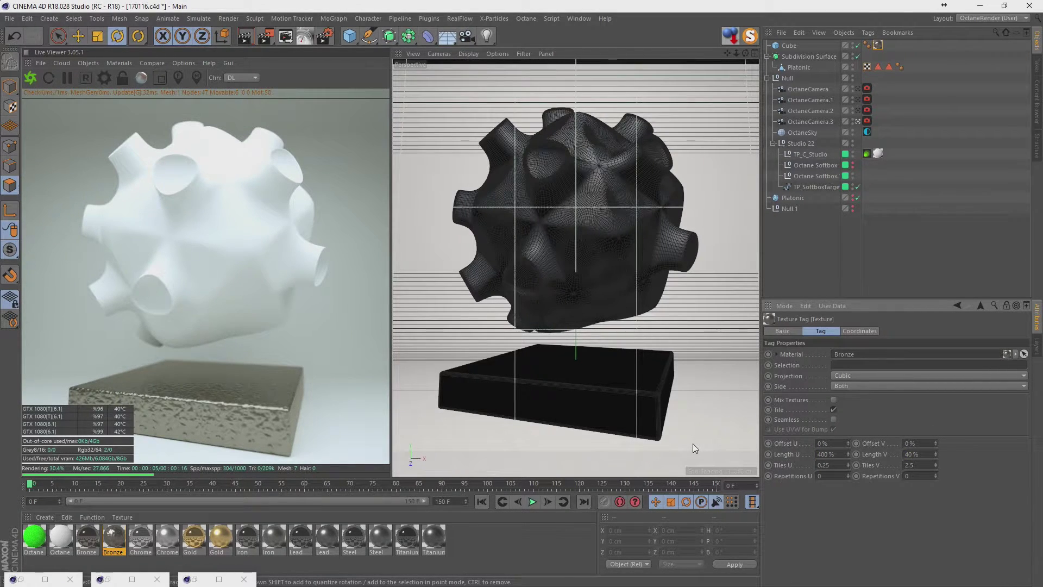
type("0")
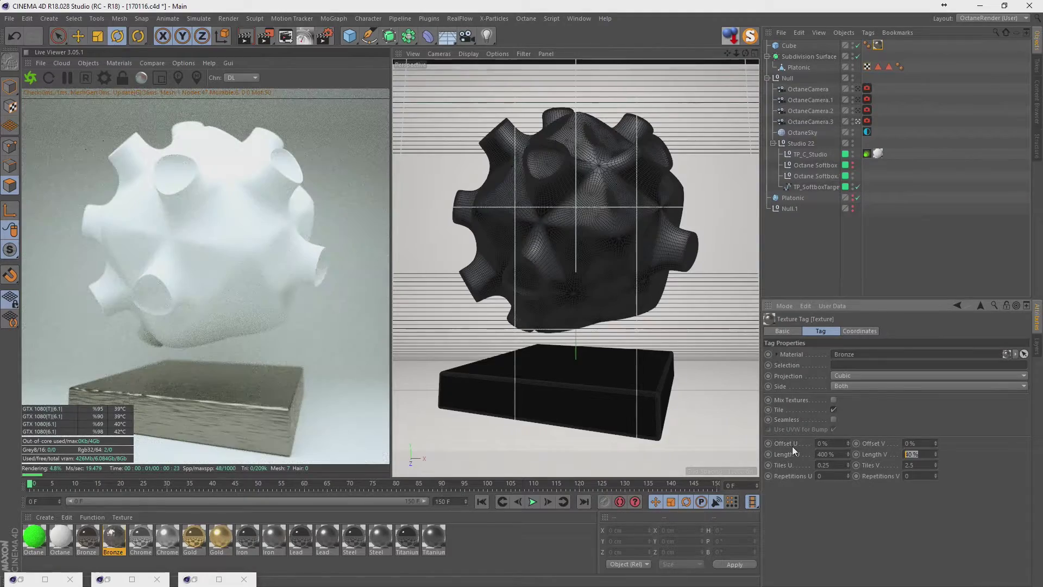
key("Return")
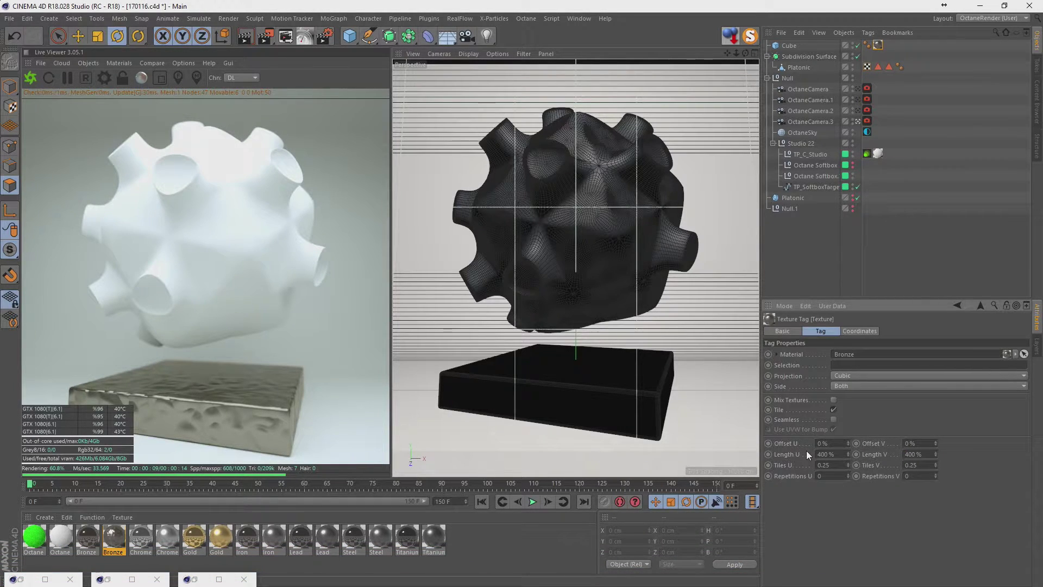
- Make the Bronze texture tile seamlessly at 200% Length U and V
left_click(834, 419)
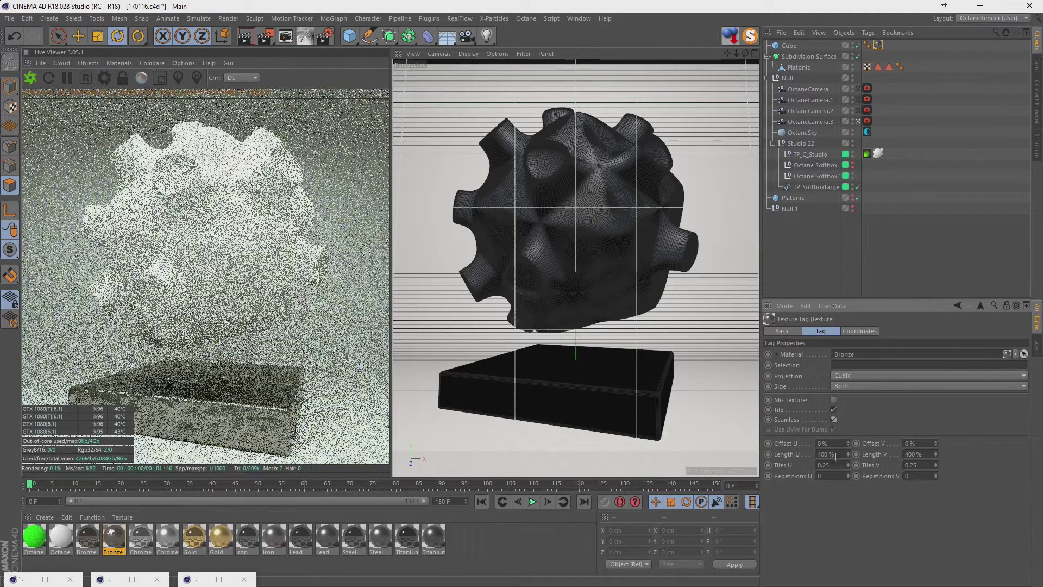
double_click(831, 455)
type("200")
key("Tab")
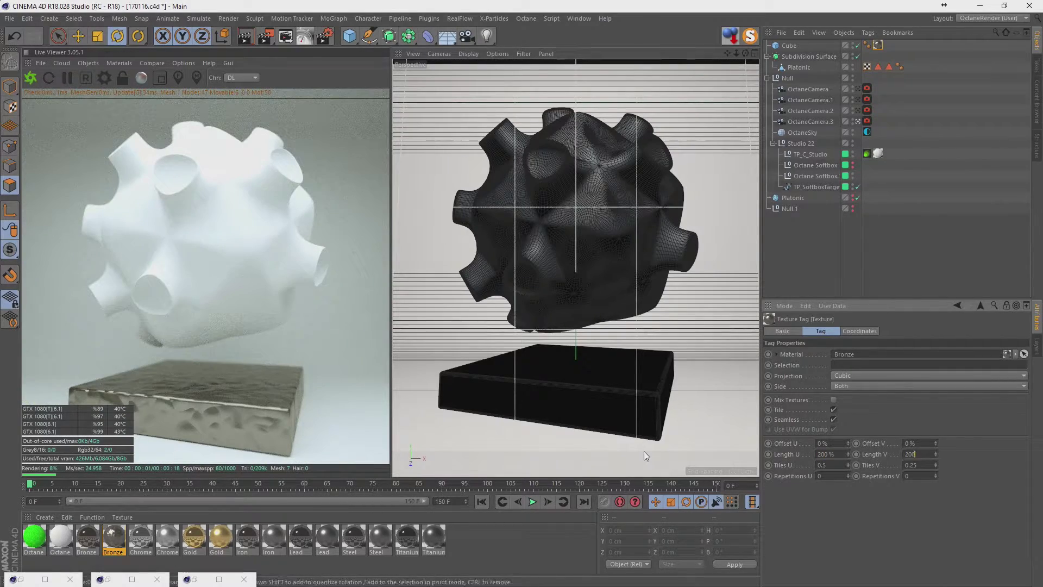
type("200")
key("Return")
double_click(58, 536)
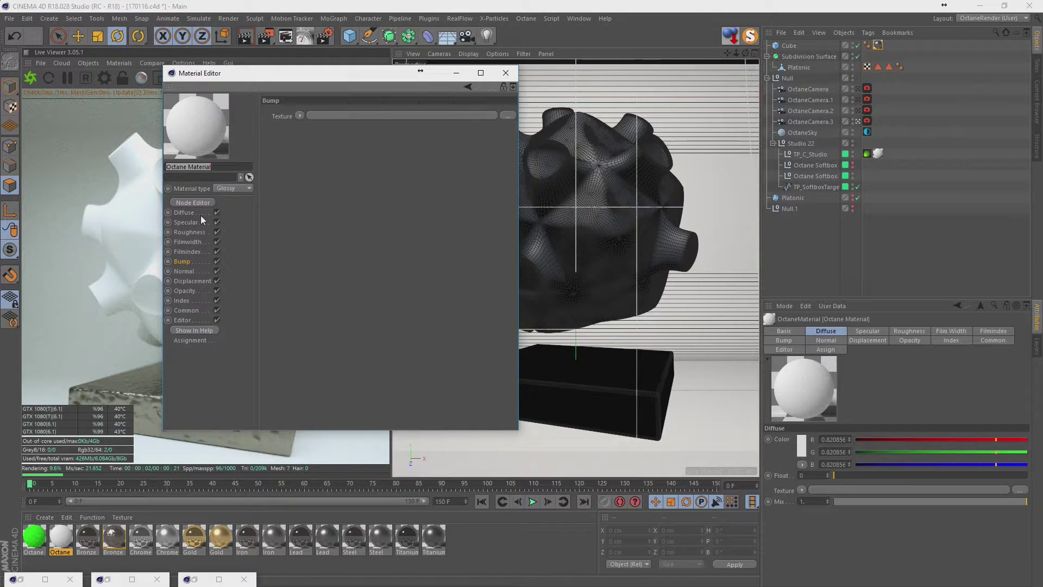
- Set the Octane material's diffuse colour to near-black
left_click(183, 213)
left_click(299, 123)
left_click(295, 142)
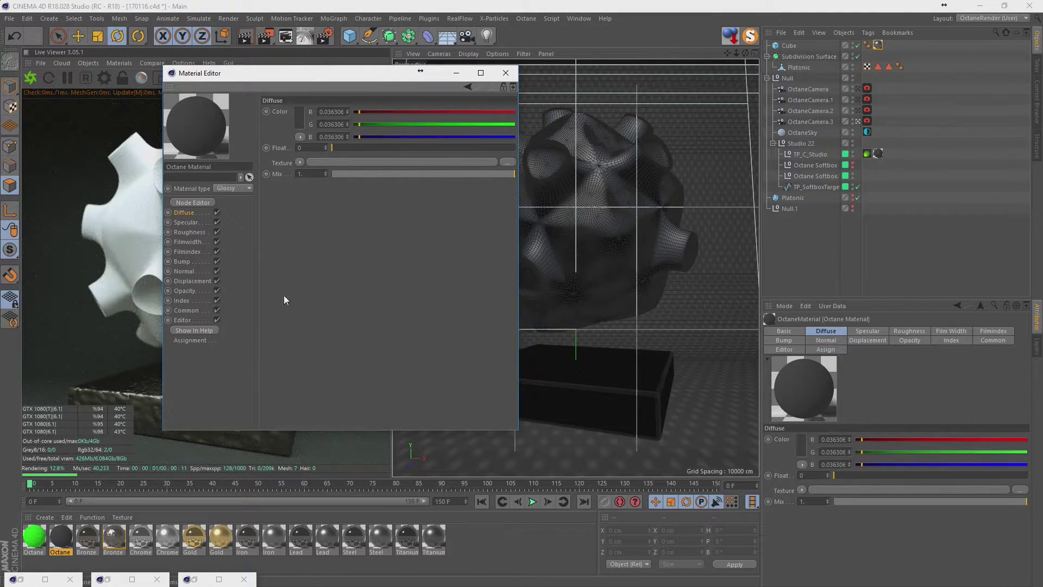
left_click(505, 73)
- Raise the OctaneSky environment tag's Power to 1
left_click(867, 132)
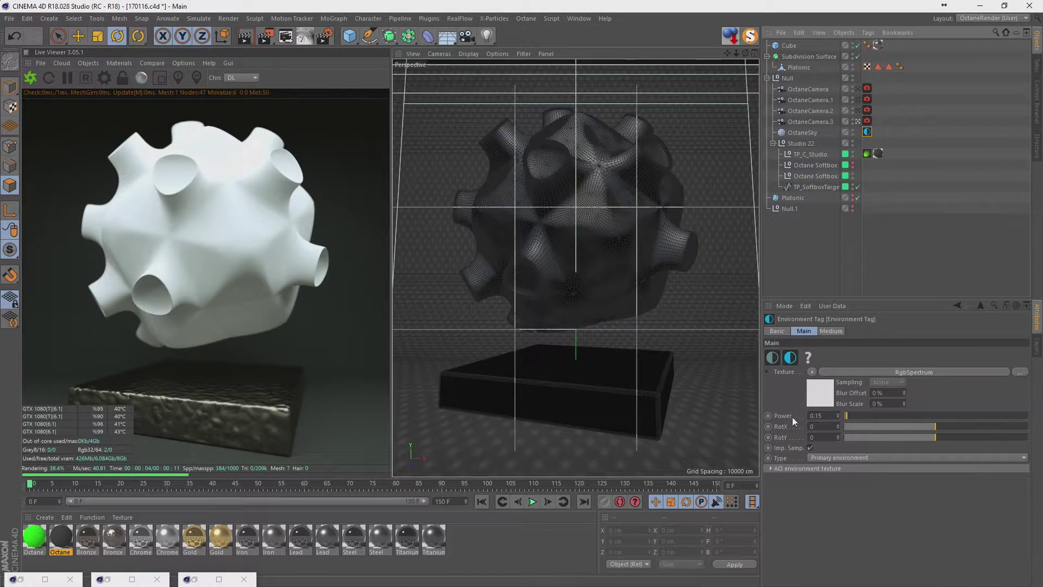
double_click(820, 416)
type("1.")
key("Return")
- Use a Gradient shader as the OctaneSky environment texture
left_click(813, 372)
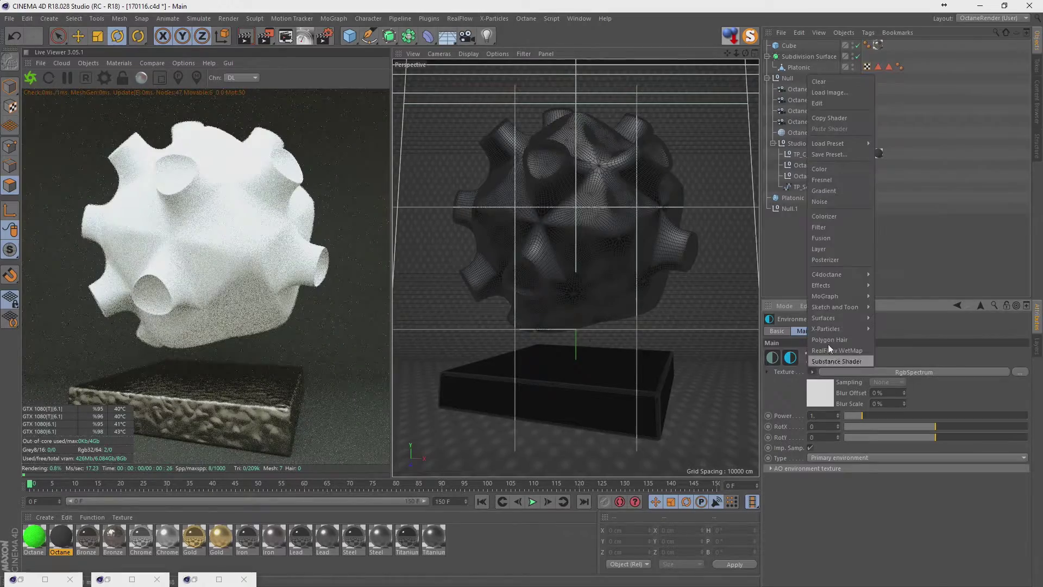
left_click(842, 191)
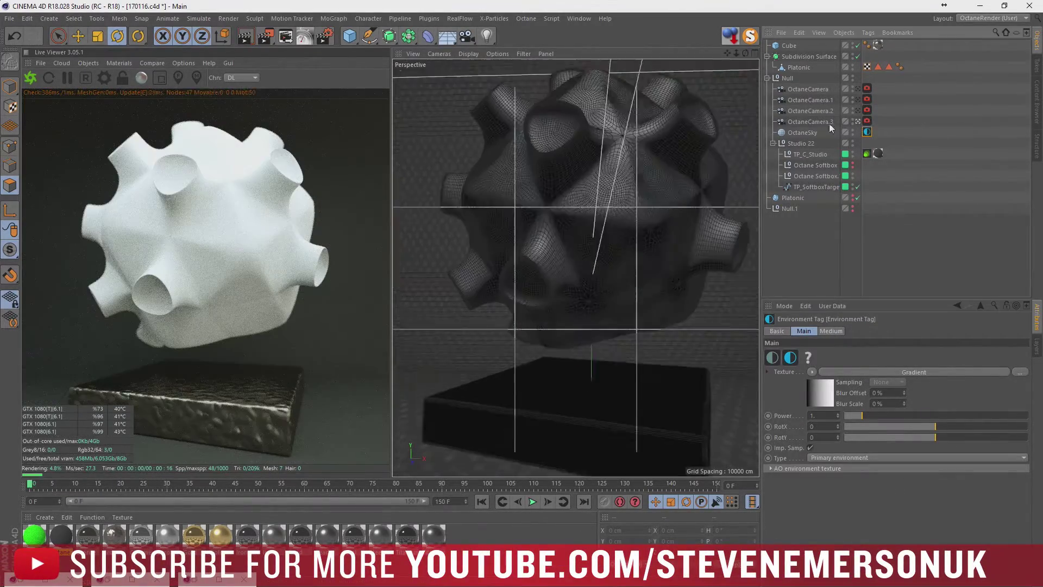
left_click_drag(737, 54, 741, 51)
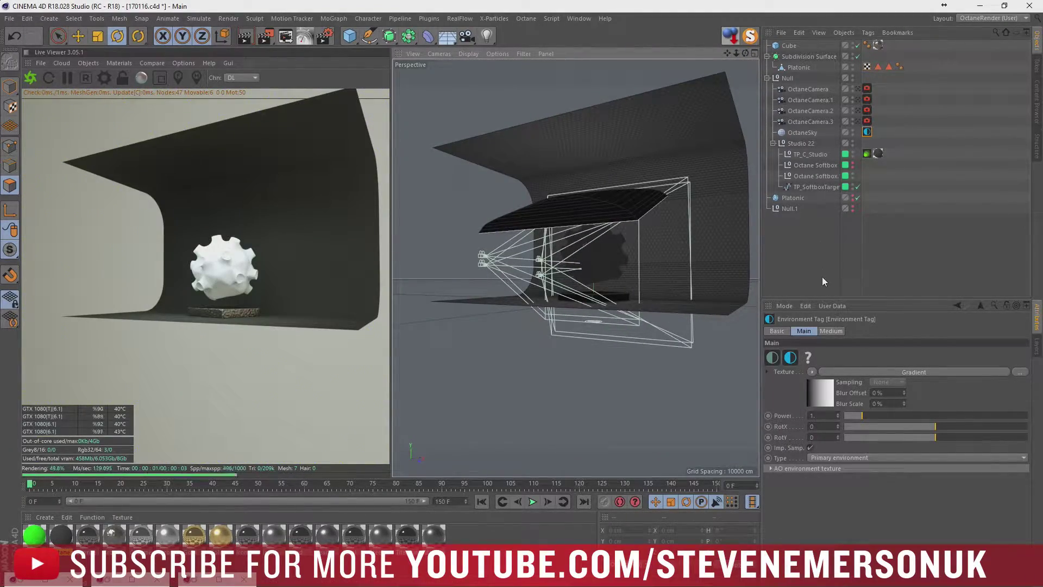
left_click(858, 198)
left_click(846, 231)
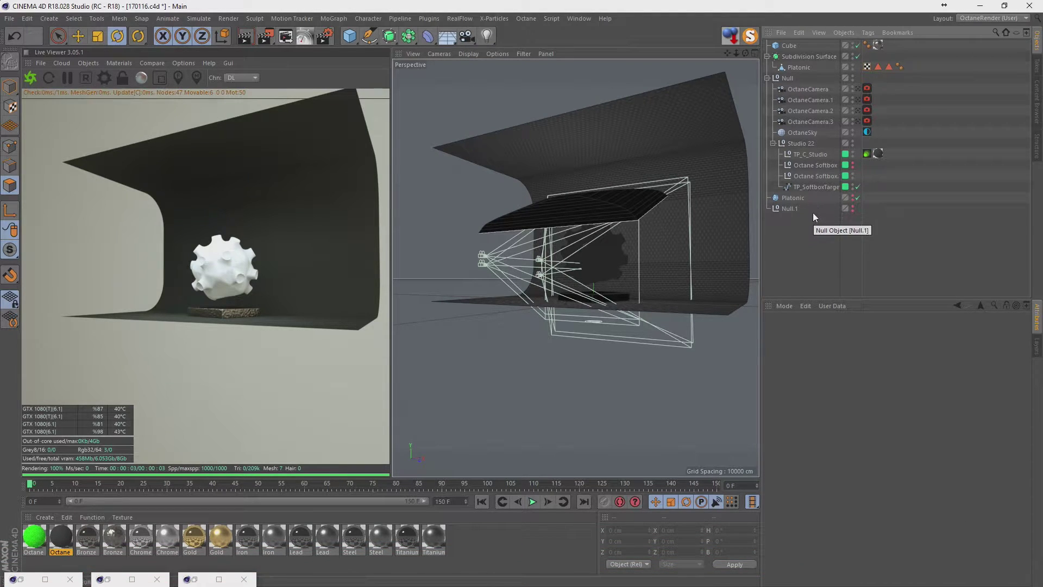
left_click(867, 131)
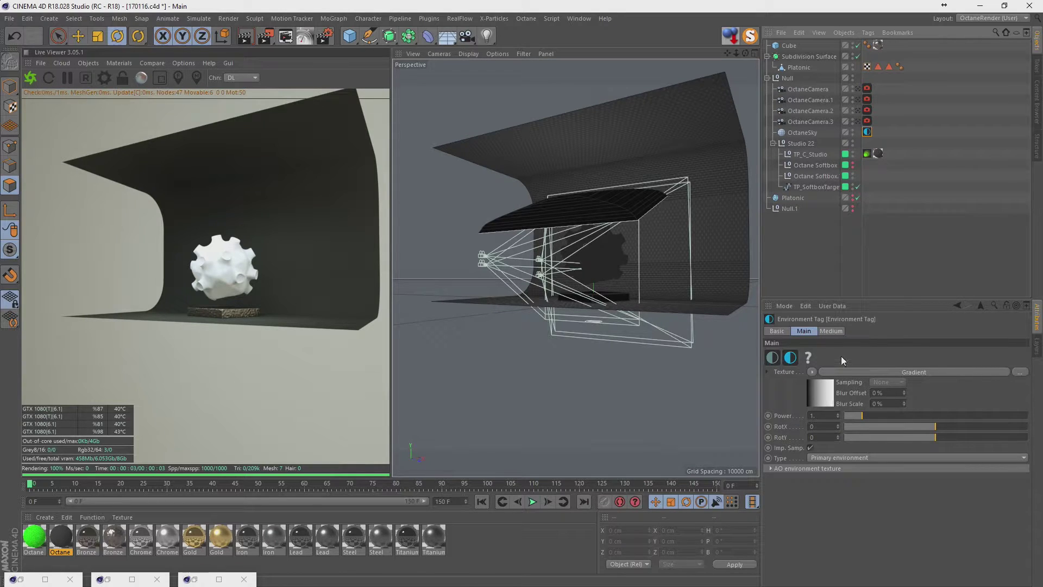
- Apply the Scheme 8 gradient preset and view the scene through OctaneCamera.3
left_click(823, 396)
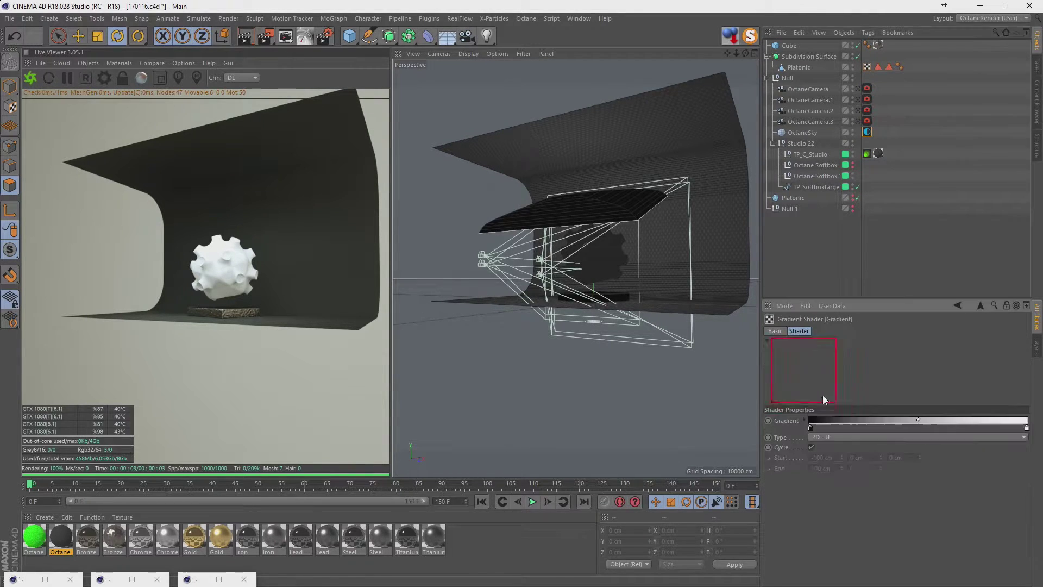
left_click(867, 132)
left_click(868, 372)
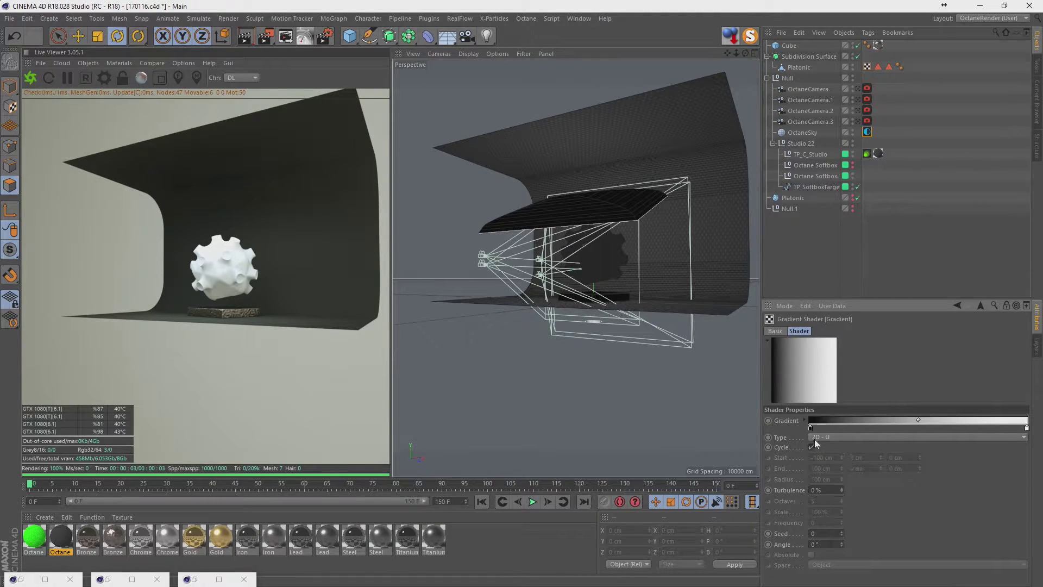
left_click(805, 420)
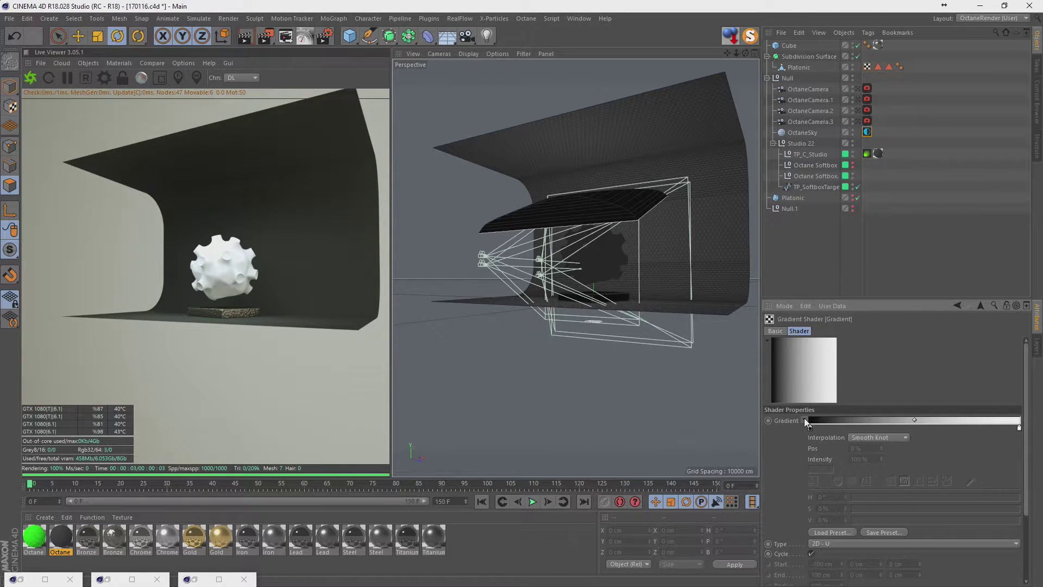
left_click(839, 530)
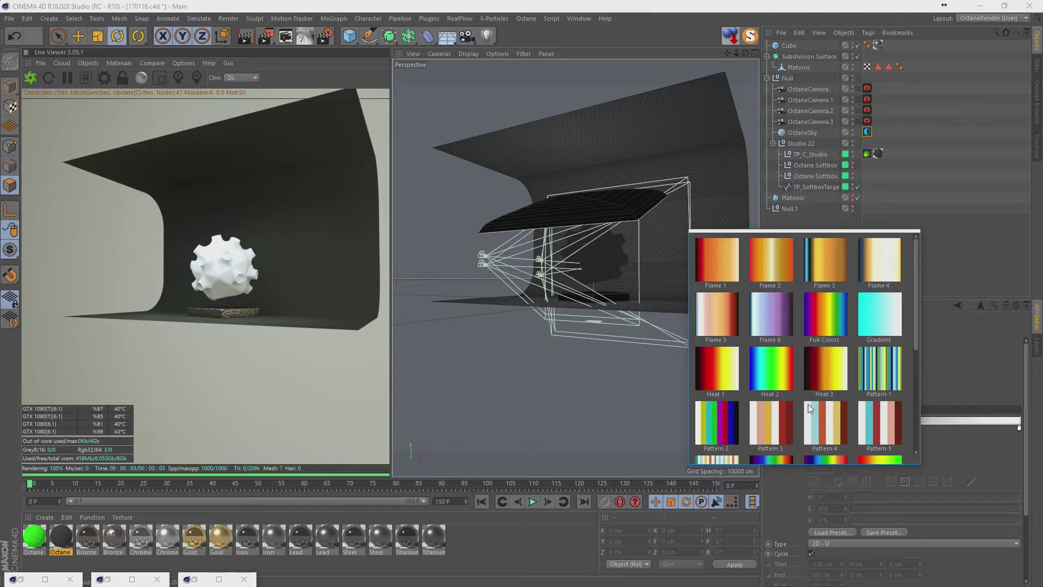
scroll(807, 403, "down", 3)
scroll(830, 381, "down", 1)
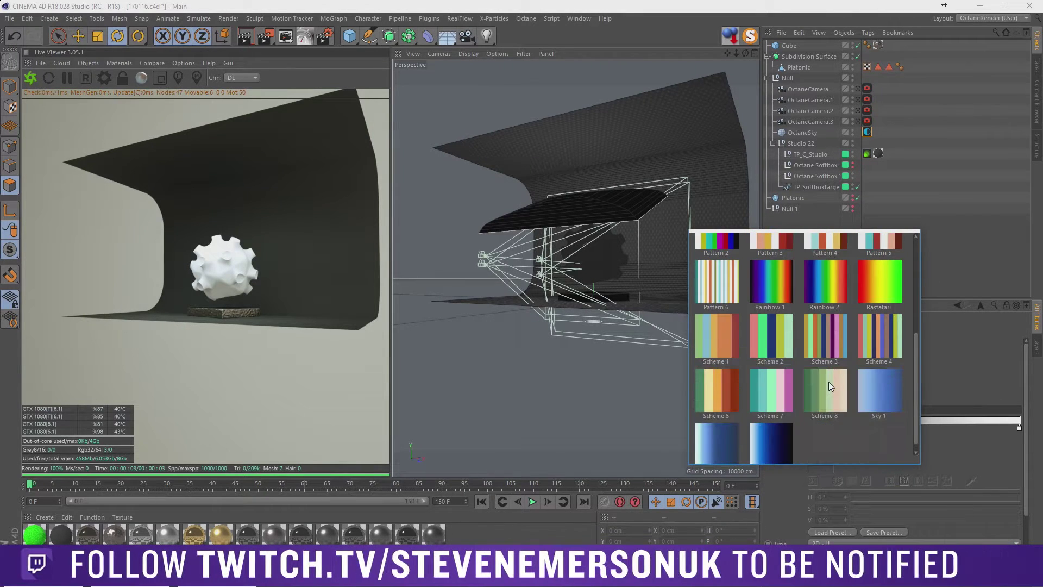
left_click(831, 406)
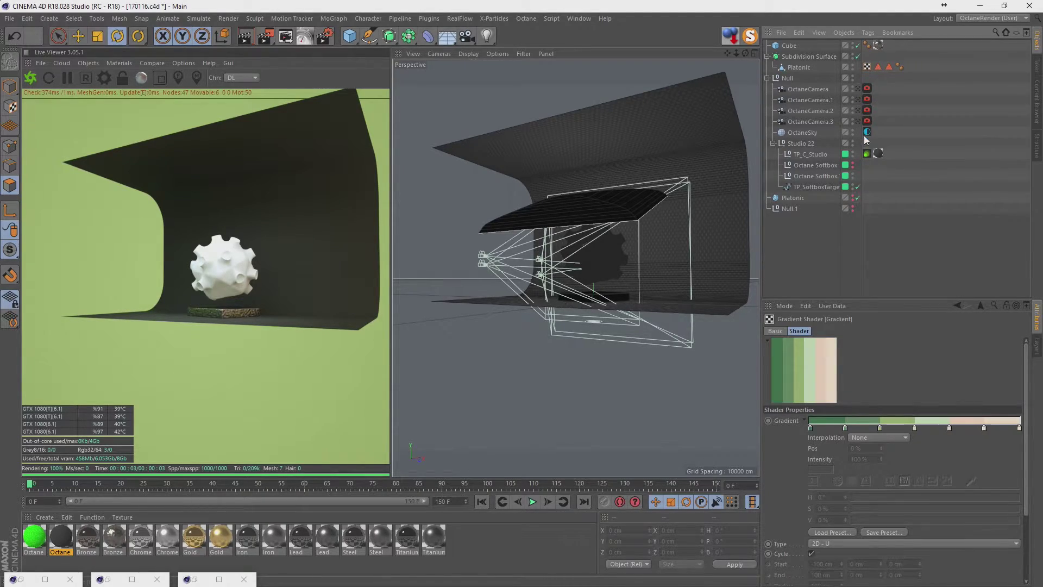
left_click(858, 120)
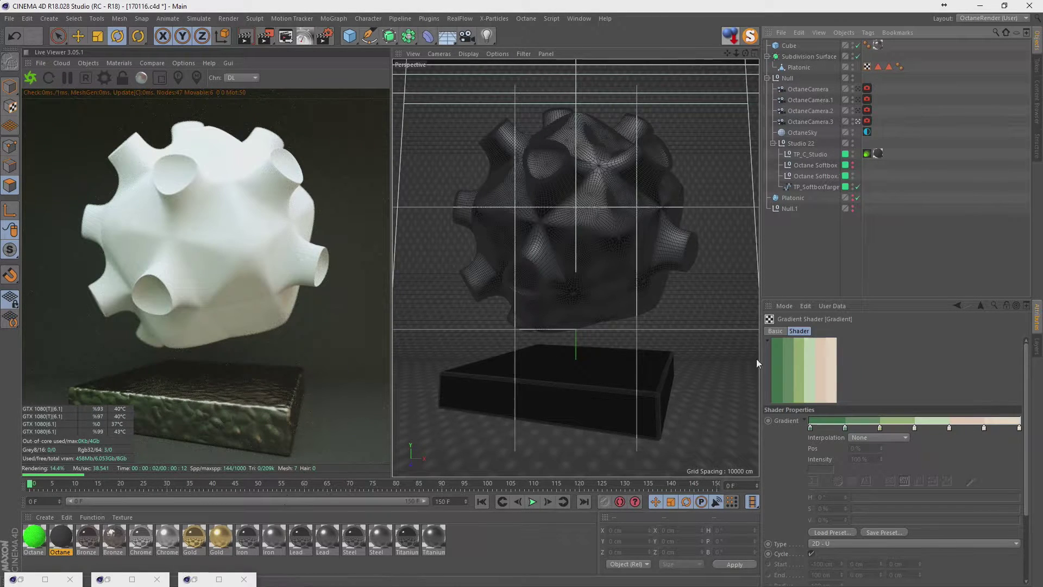
- Turn off the noise Bump channel on the base's Bronze material
left_click(878, 45)
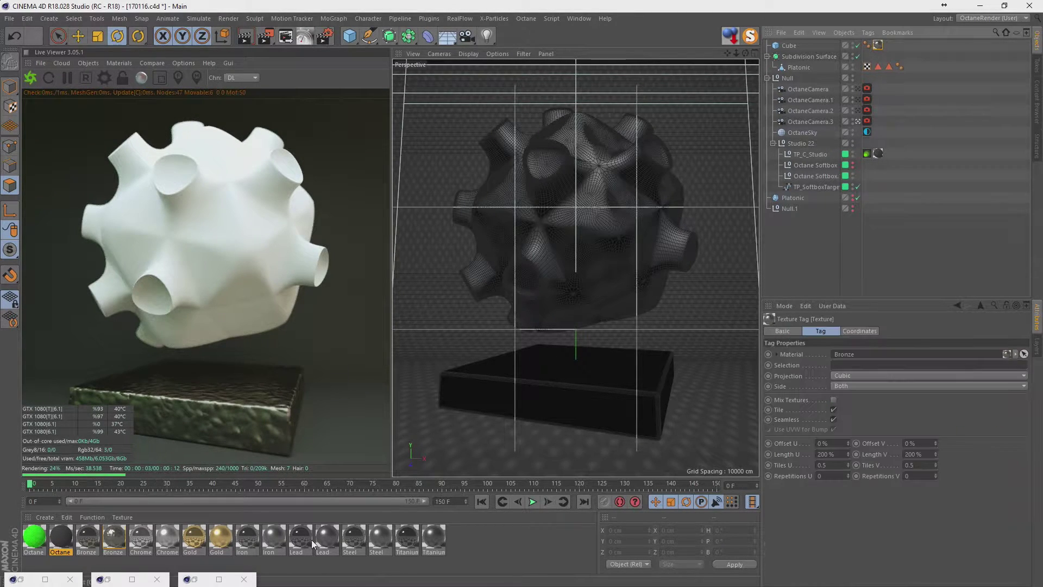
double_click(103, 542)
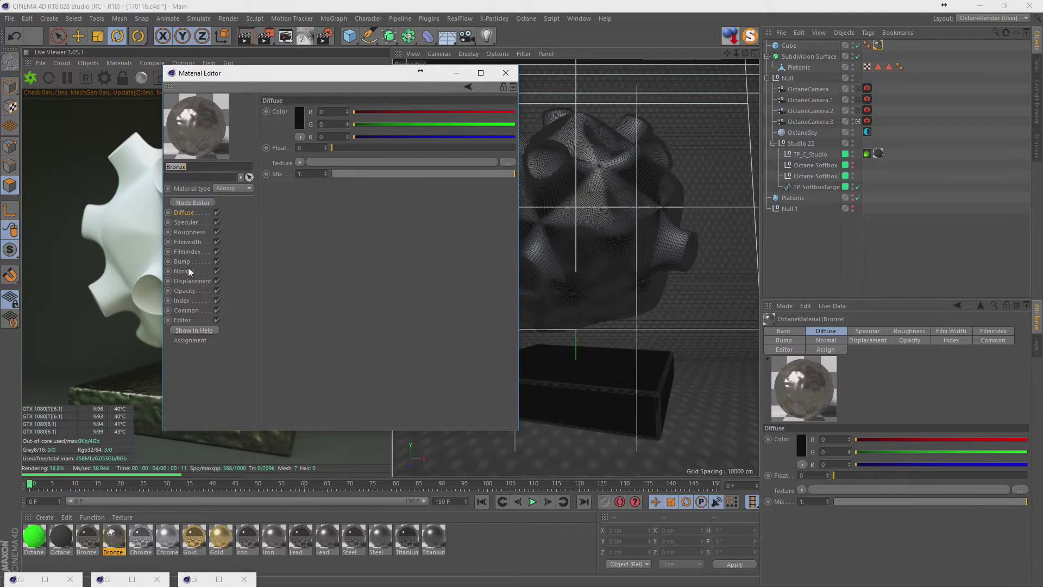
left_click(185, 262)
left_click(217, 261)
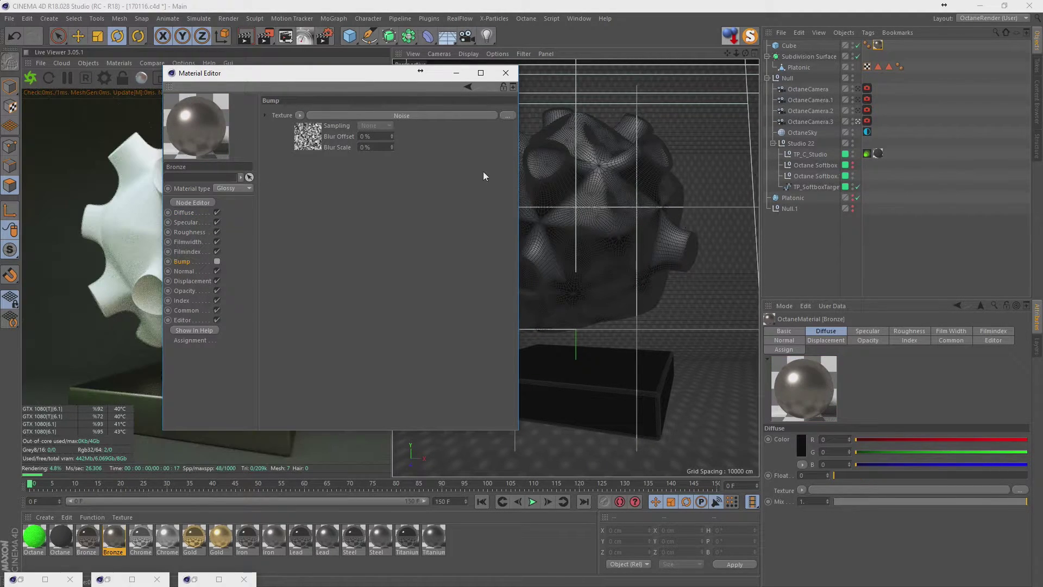
left_click(506, 73)
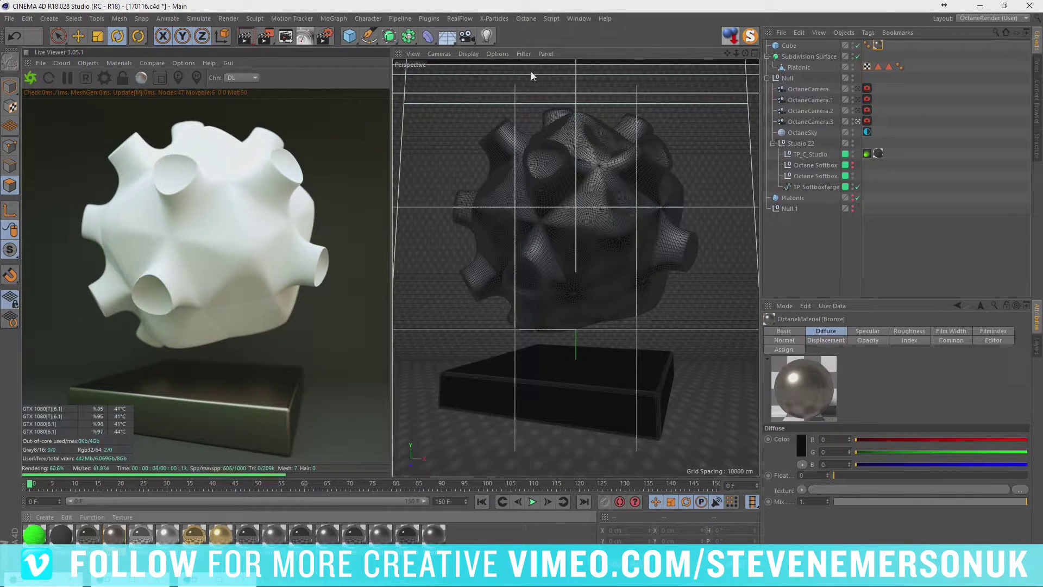
- Set the Subdivision Surface's editor and render subdivisions to 5
left_click(793, 56)
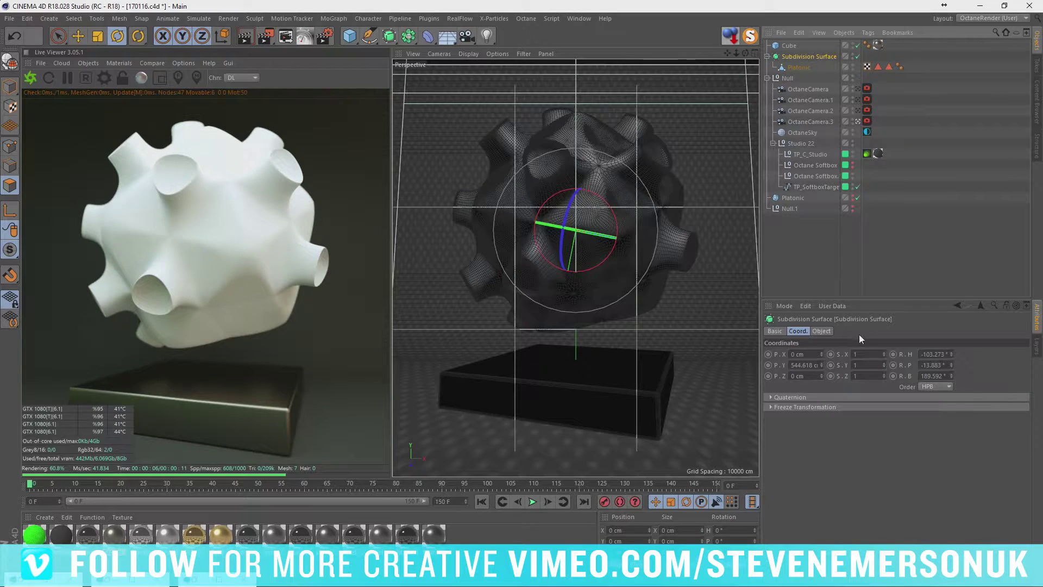
left_click(822, 331)
key("Return")
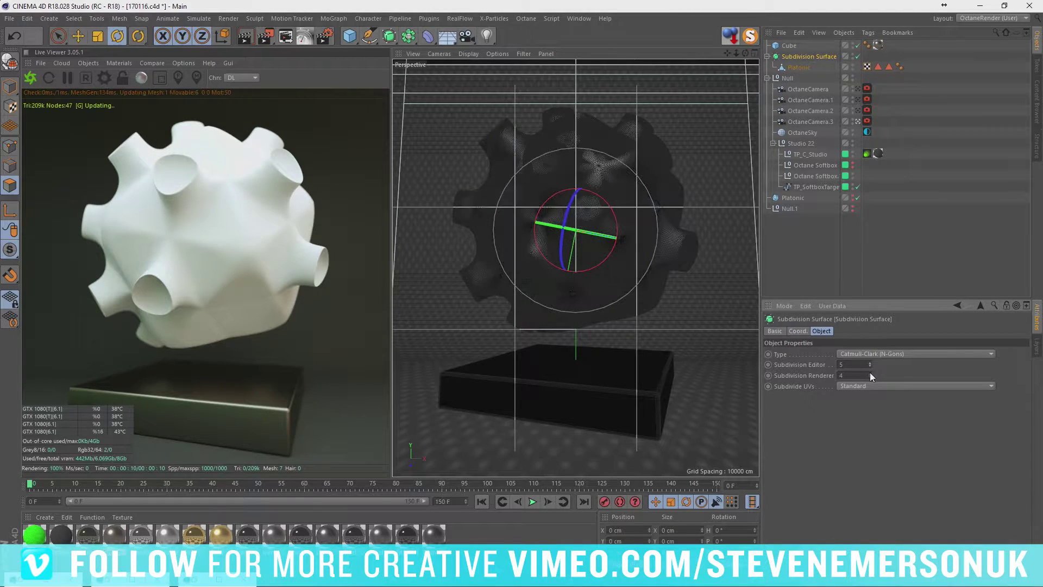
left_click(871, 373)
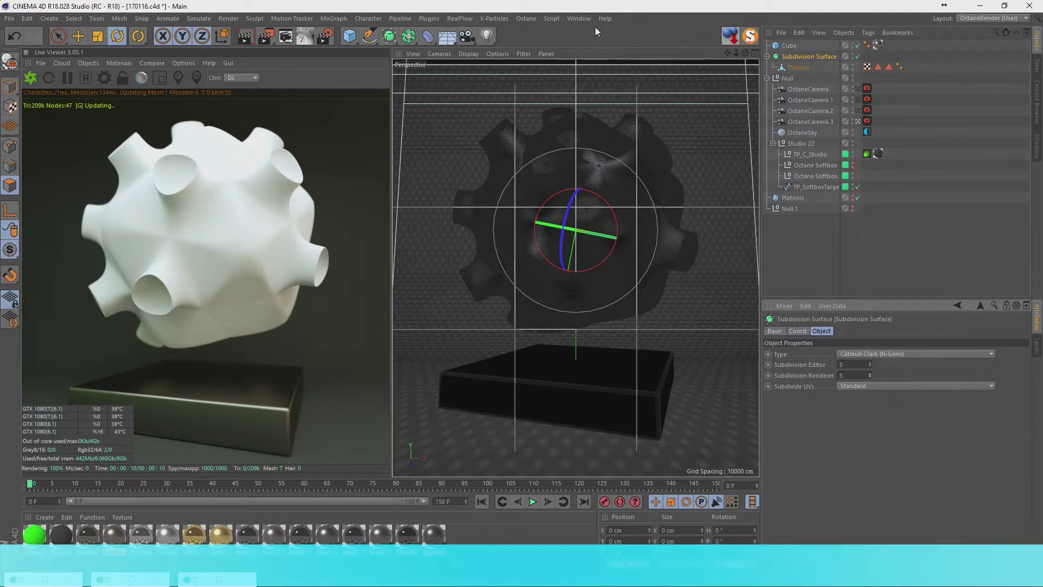
left_click(579, 18)
- Add the Translucent Jello preset and apply it to the Subdivision Surface sculpture
left_click(601, 78)
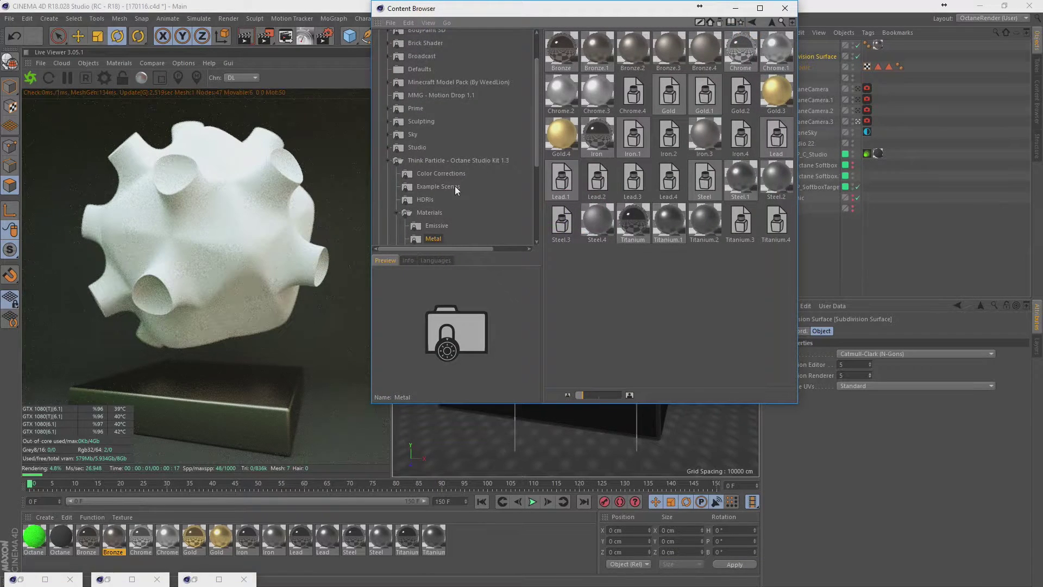
double_click(454, 188)
left_click(445, 213)
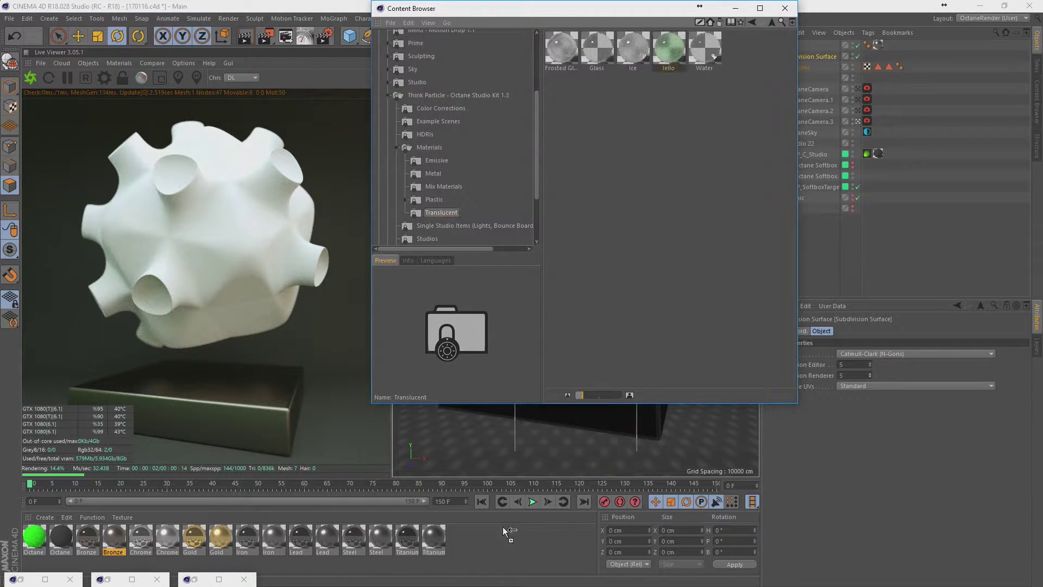
left_click_drag(664, 61, 511, 536)
left_click(785, 8)
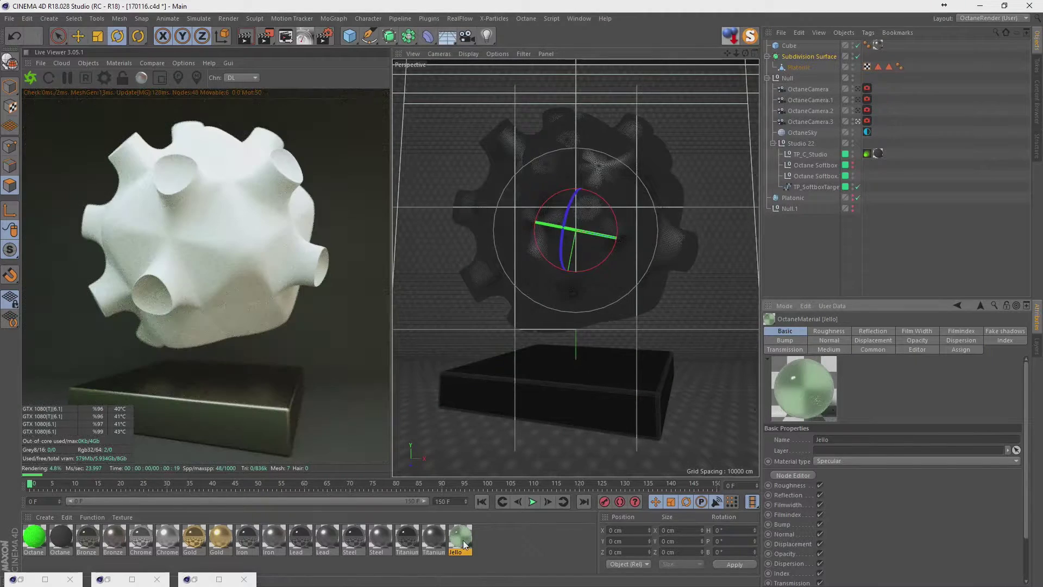
left_click_drag(461, 538, 797, 55)
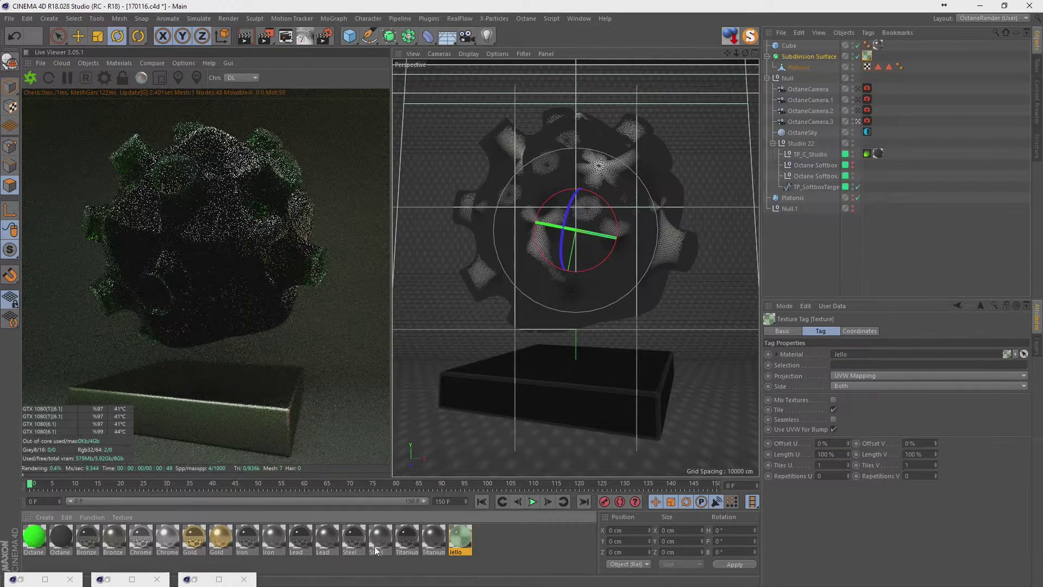
- Add the red Plastic from the studio kit's Plastic > Color materials and open it for editing
left_click(585, 18)
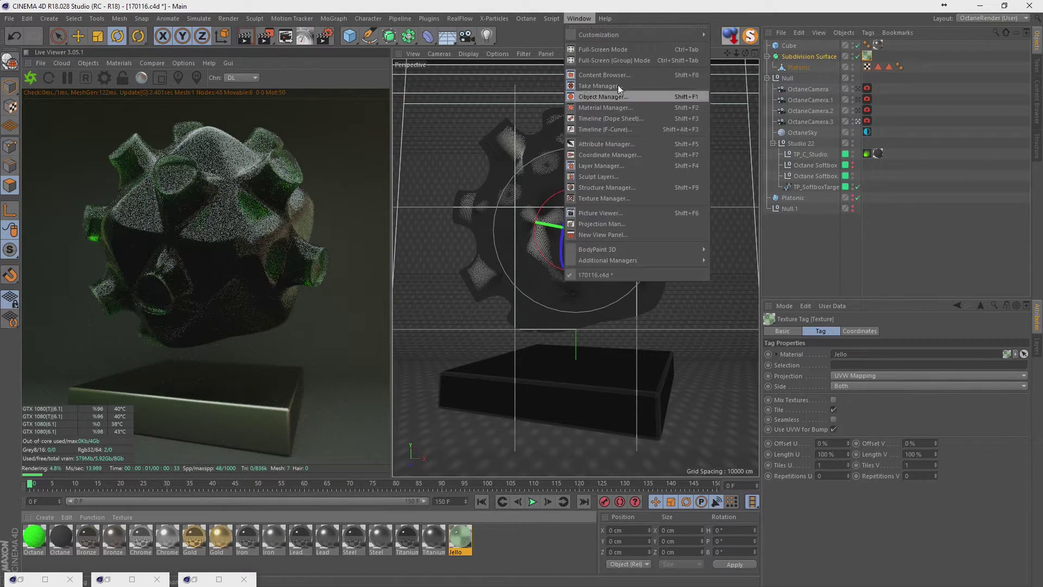
left_click(611, 69)
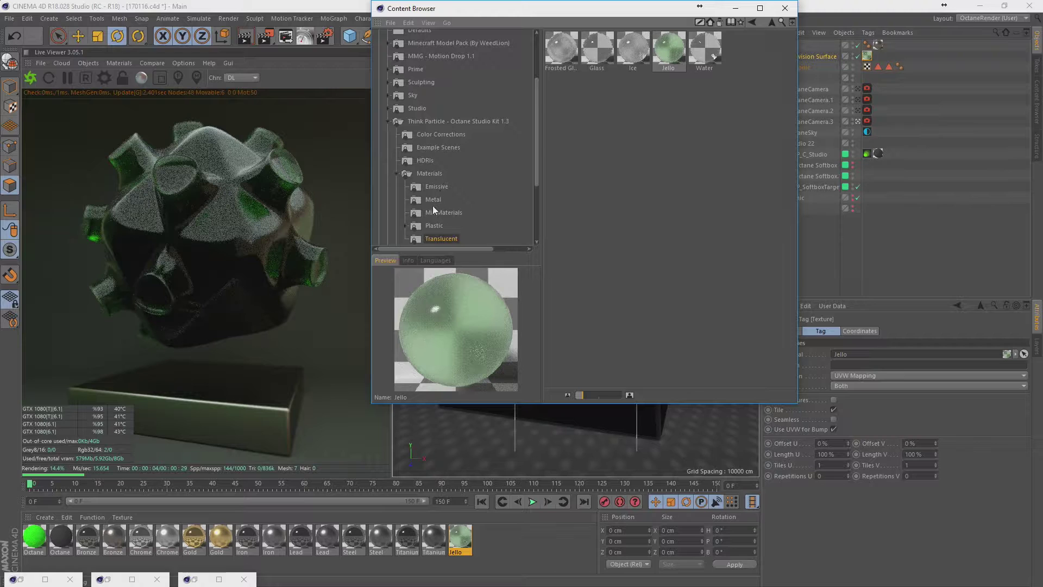
left_click(433, 200)
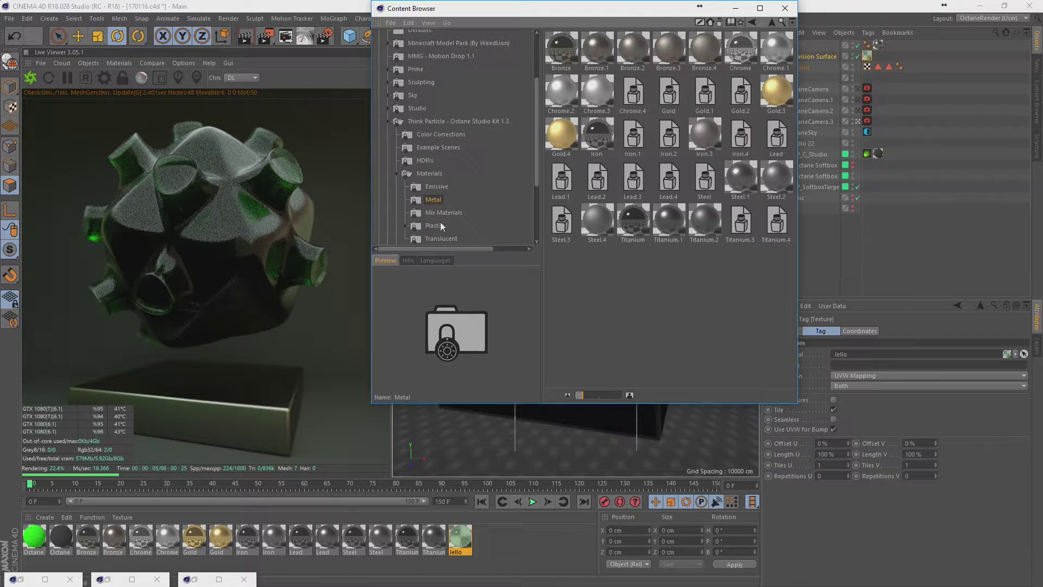
left_click(440, 226)
left_click(406, 226)
scroll(426, 223, "down", 2)
left_click(440, 186)
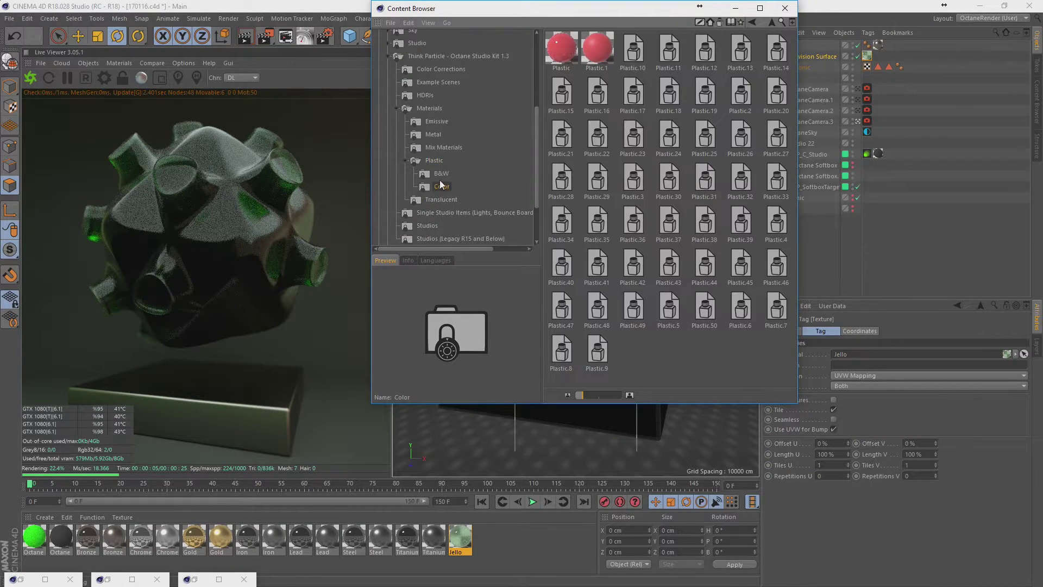
left_click(440, 186)
left_click_drag(561, 48, 487, 536)
left_click_drag(597, 49, 513, 535)
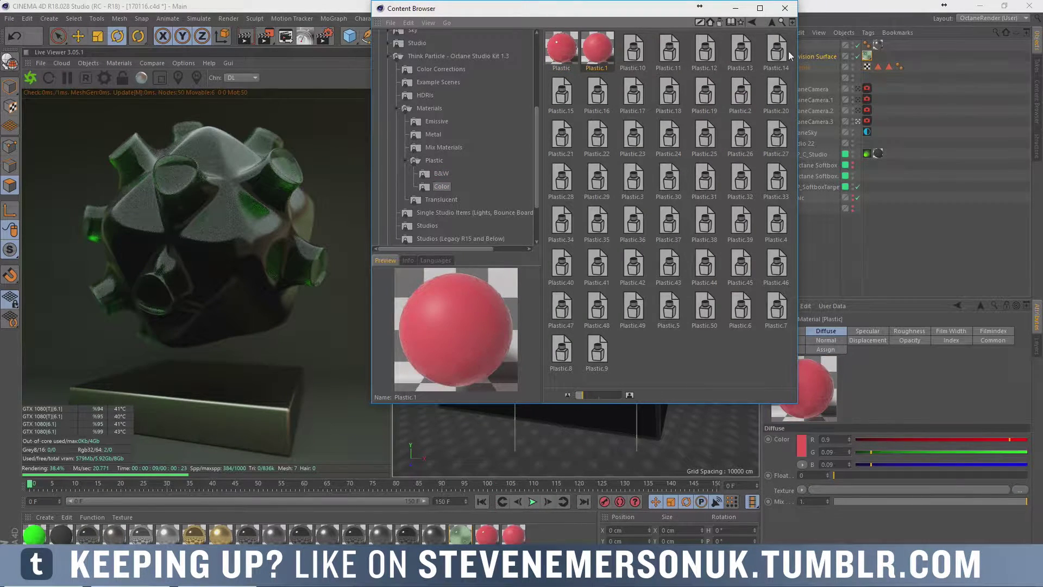
left_click(786, 8)
double_click(486, 535)
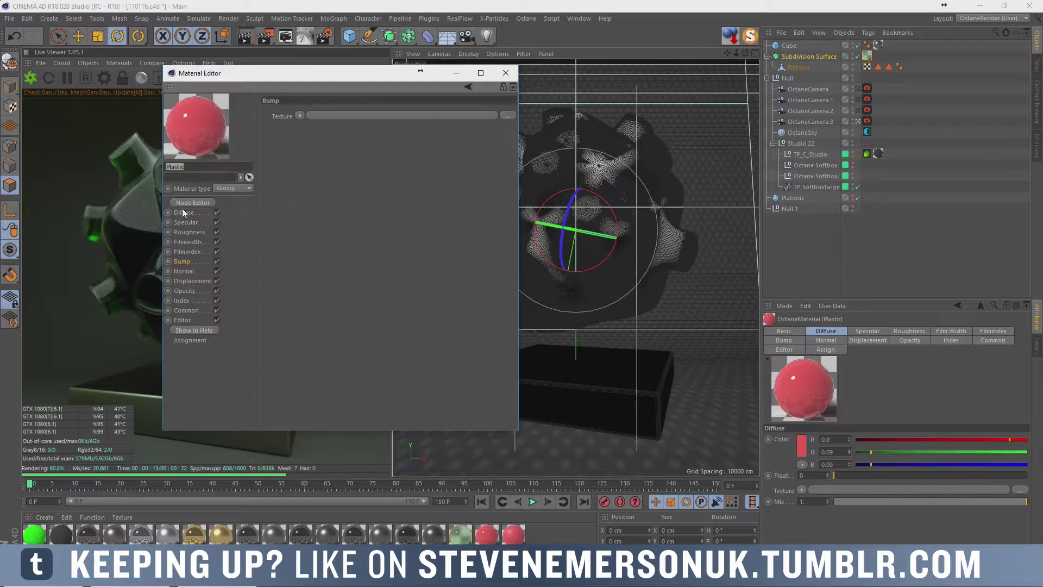
- Change the Plastic material's diffuse colour from red to cyan
left_click(185, 213)
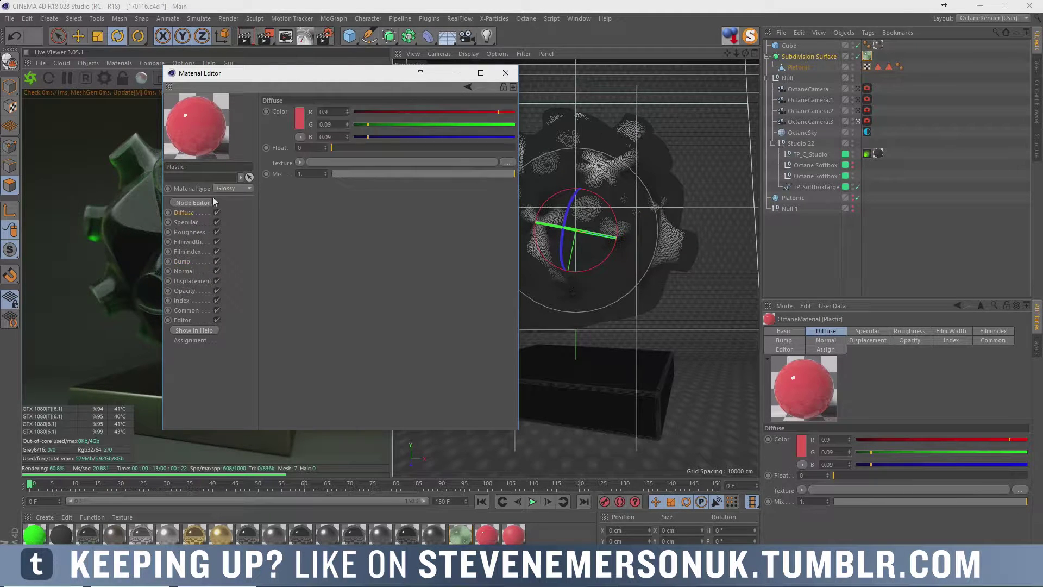
left_click(298, 121)
left_click_drag(308, 123, 323, 125)
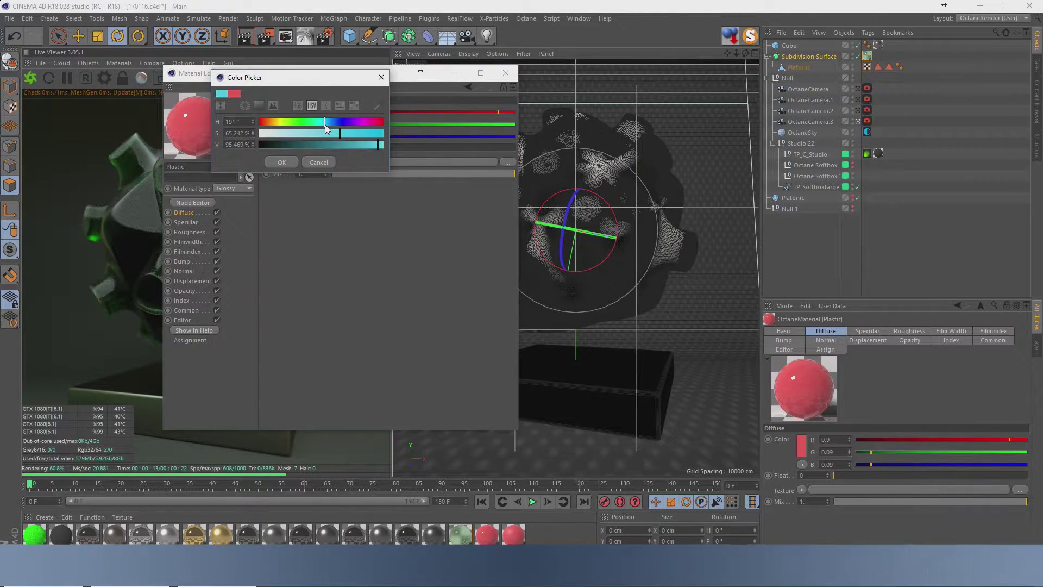
left_click(282, 162)
left_click(513, 76)
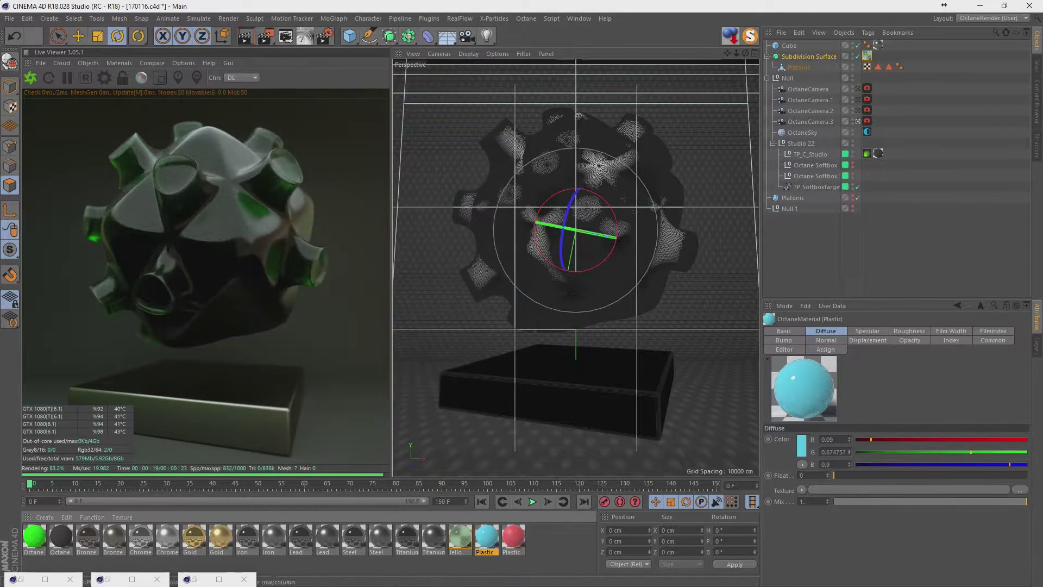
- Create an Octane Mix Material beside Jello and set Jello as its first material
left_click(48, 517)
mouse_move(57, 439)
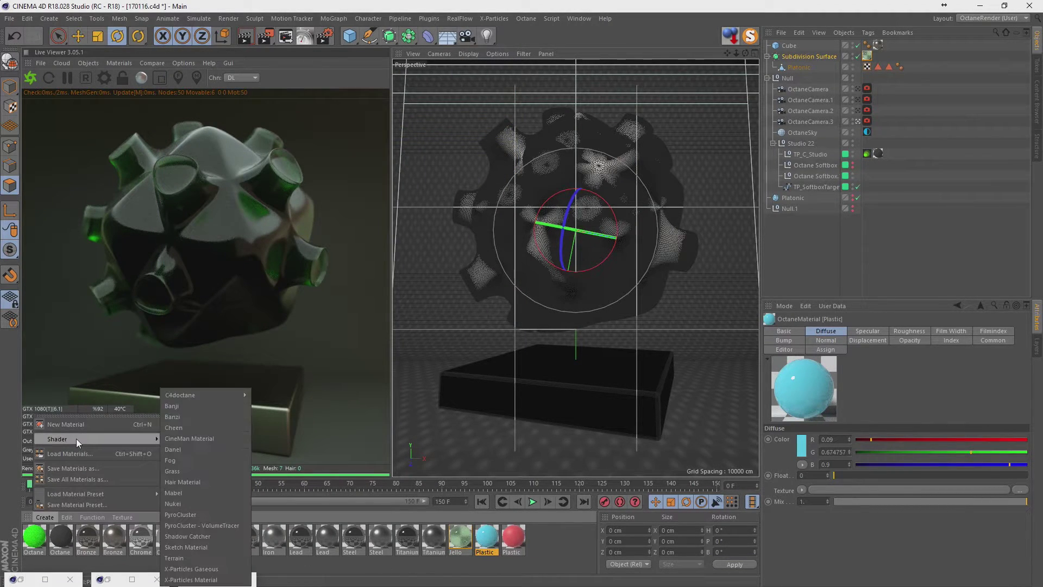
left_click(291, 405)
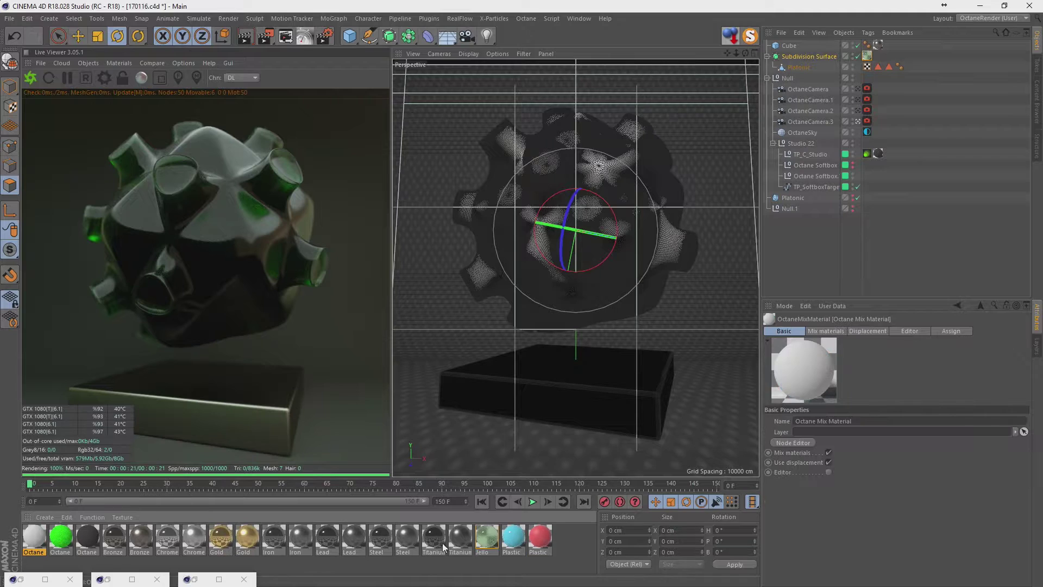
left_click_drag(31, 544, 462, 538)
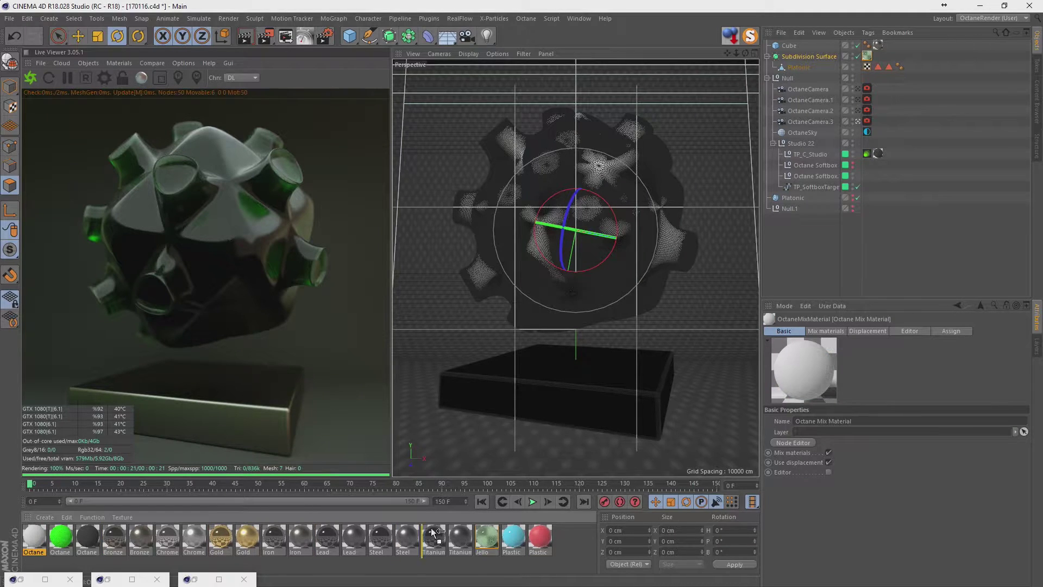
double_click(462, 537)
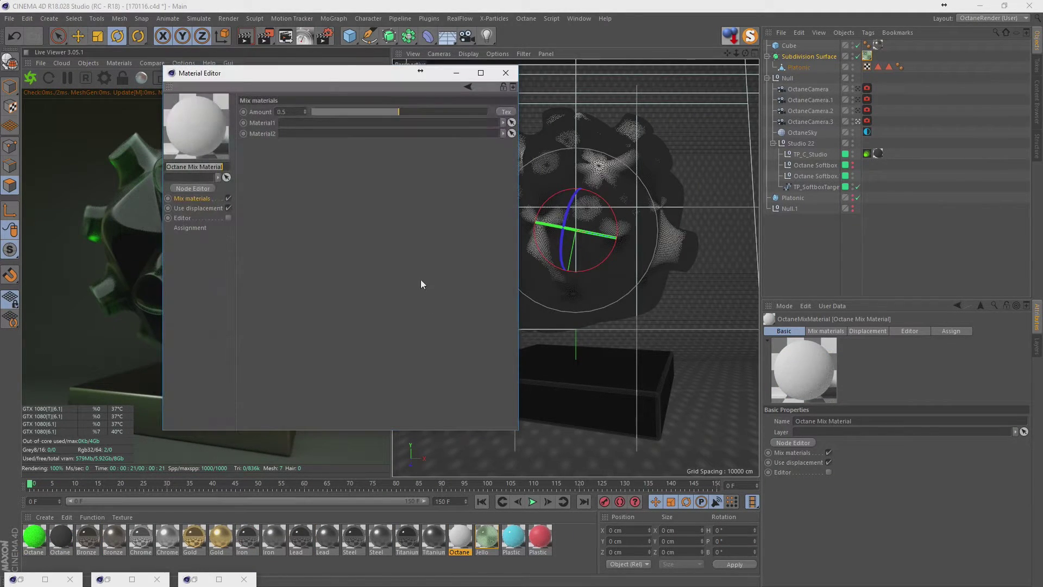
mouse_move(488, 540)
left_mouse_down()
mouse_move(340, 122)
mouse_move(358, 134)
left_mouse_up()
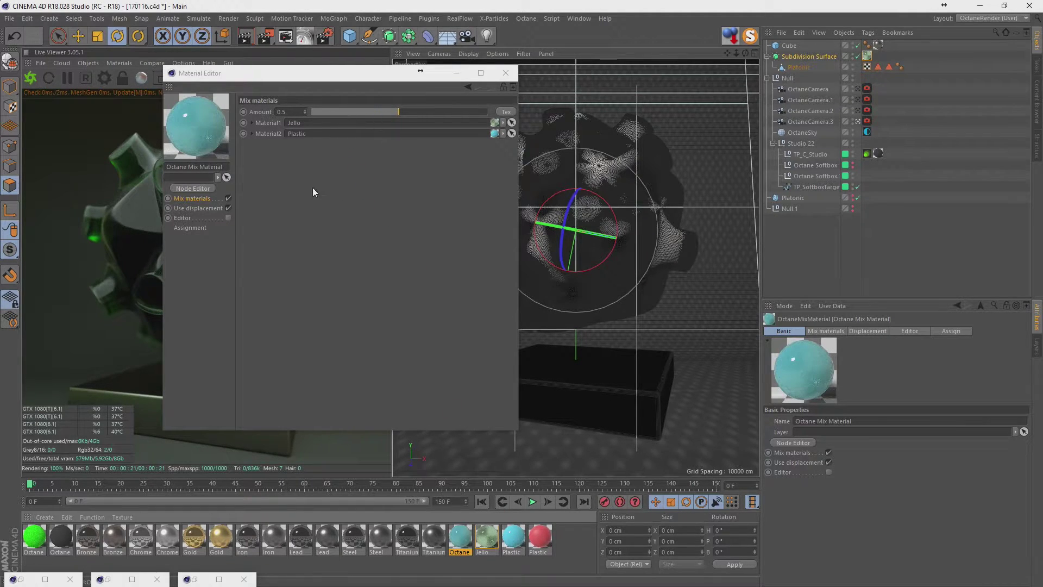
- Drive the mix Amount with a Dirt shader and open its settings
left_click(501, 111)
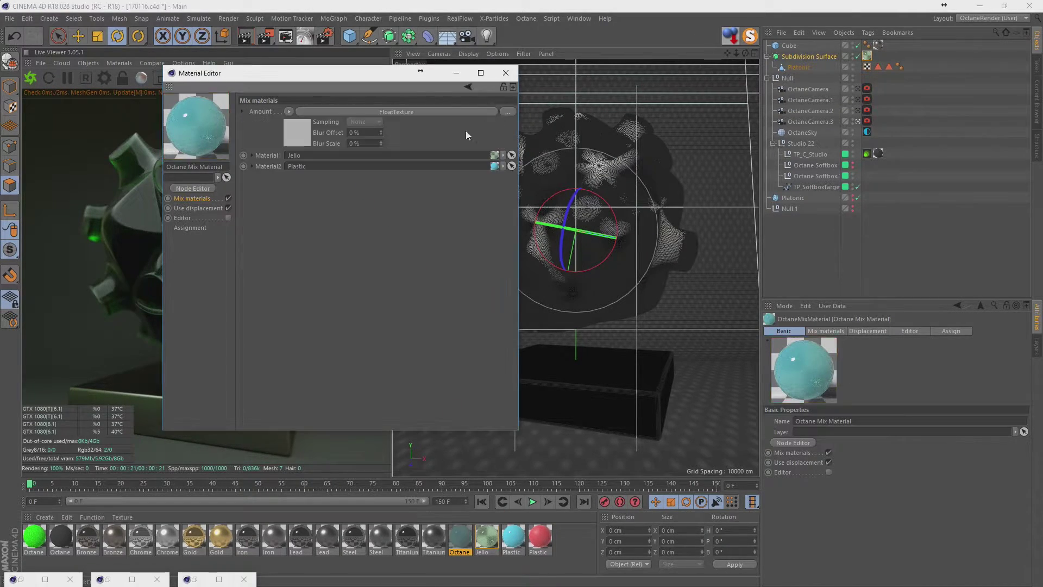
left_click(289, 111)
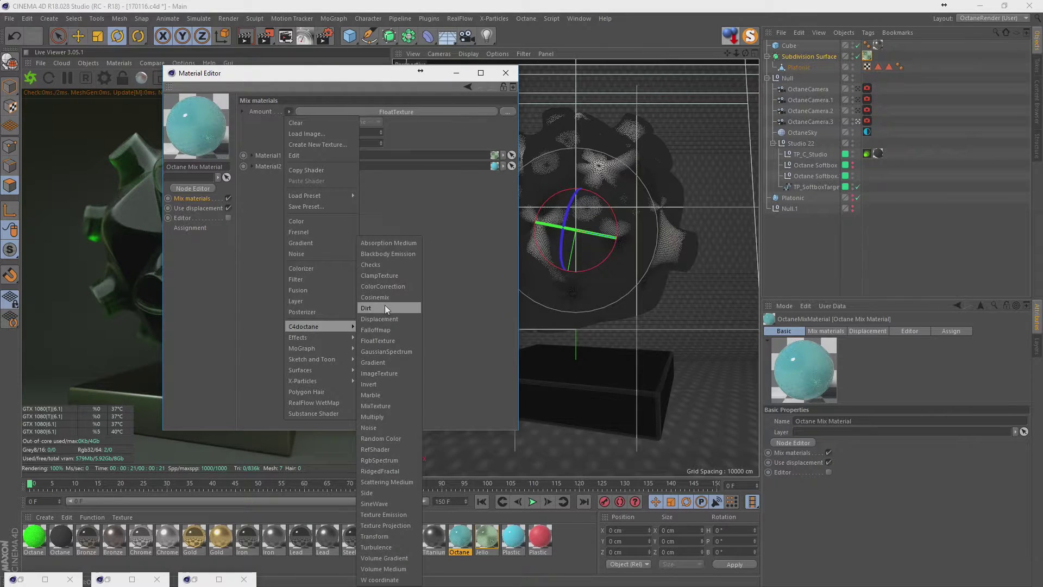
left_click(386, 308)
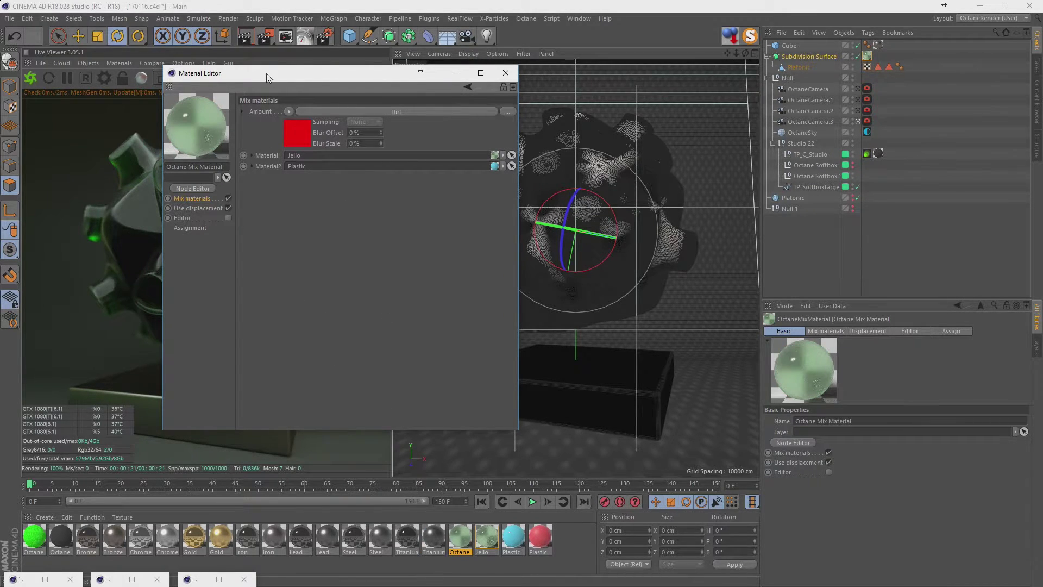
left_click_drag(267, 73, 286, 61)
left_click(338, 98)
- Rough in the Dirt mask with strength about 4.25 and radius 0.309 cm
mouse_move(372, 88)
left_mouse_down()
mouse_move(425, 87)
mouse_move(471, 109)
left_mouse_up()
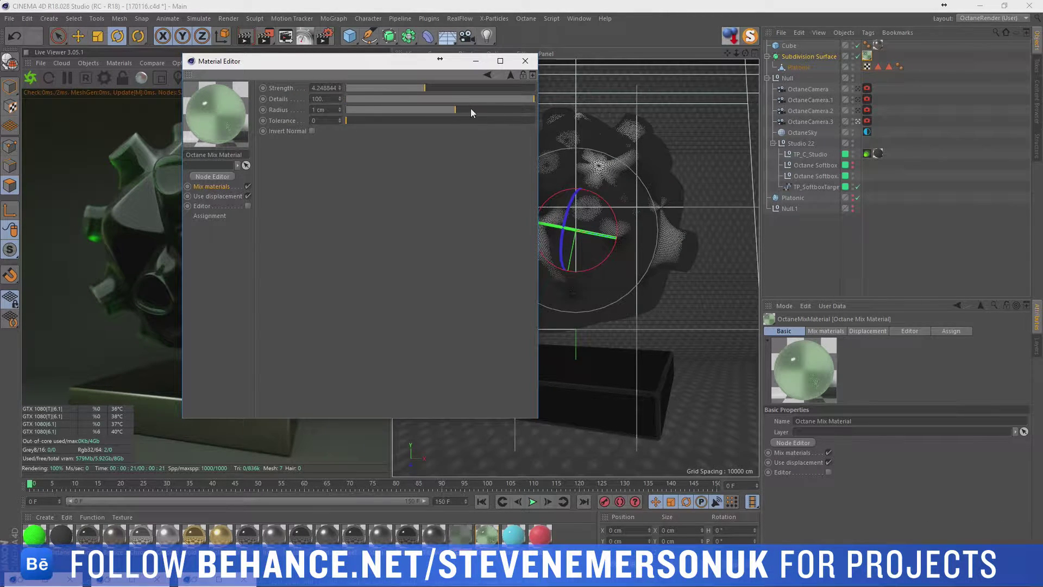
left_click_drag(392, 108, 457, 120)
left_click(442, 112)
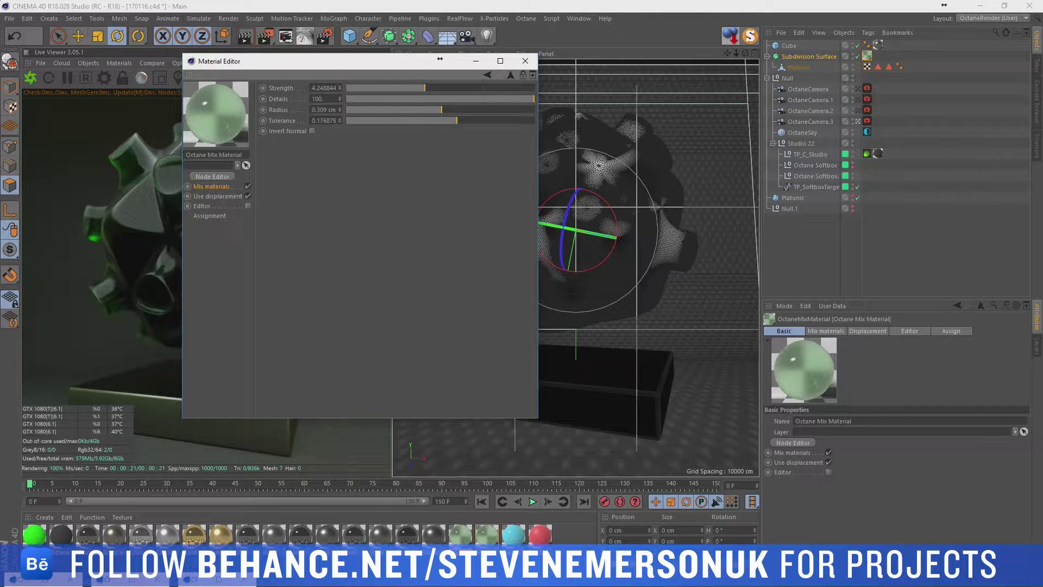
left_click(461, 538)
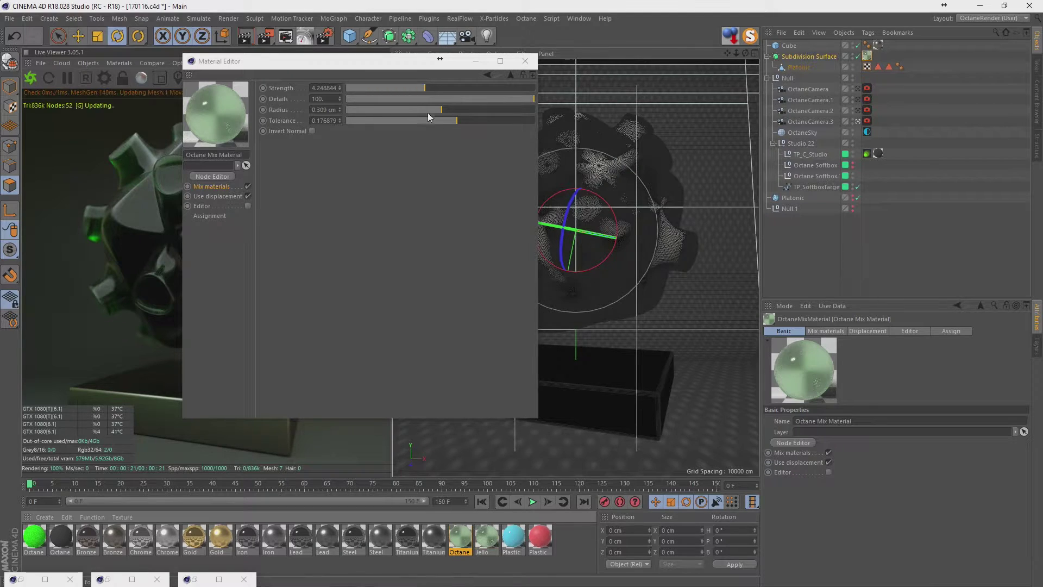
left_click(367, 63)
left_click_drag(368, 63, 565, 68)
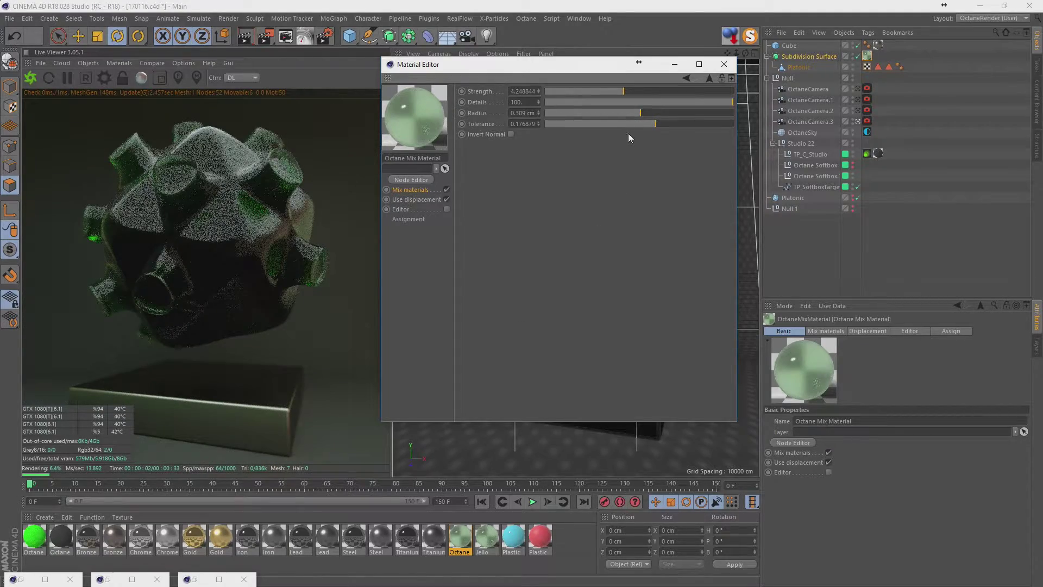
- Tune Dirt to Strength 10, Details 27.9, Tolerance 0.031, Radius 5.24 cm, Invert Normal on
left_click_drag(661, 103, 579, 106)
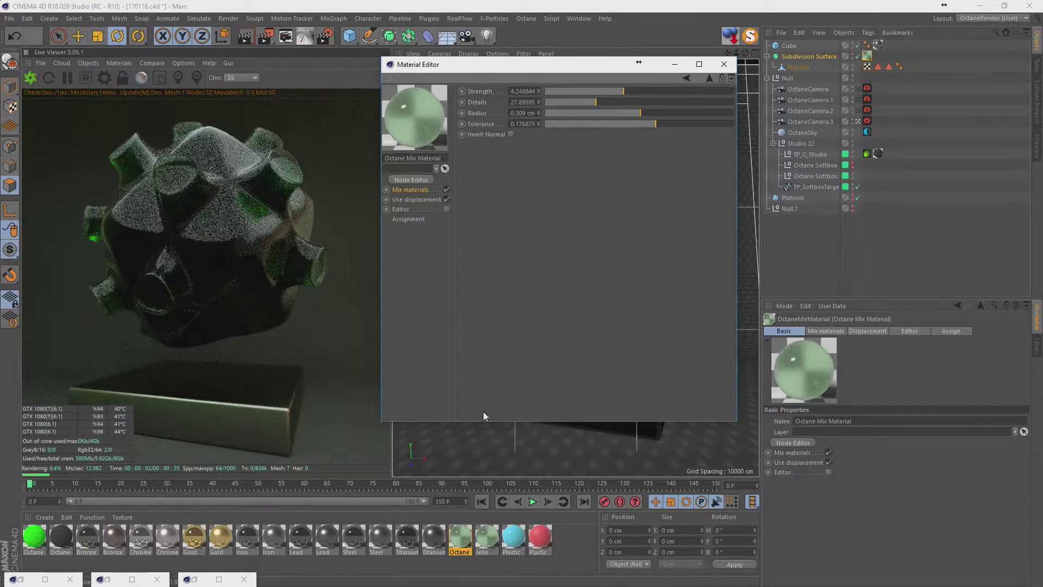
mouse_move(631, 92)
left_mouse_down()
mouse_move(745, 88)
mouse_move(552, 91)
mouse_move(739, 91)
left_mouse_up()
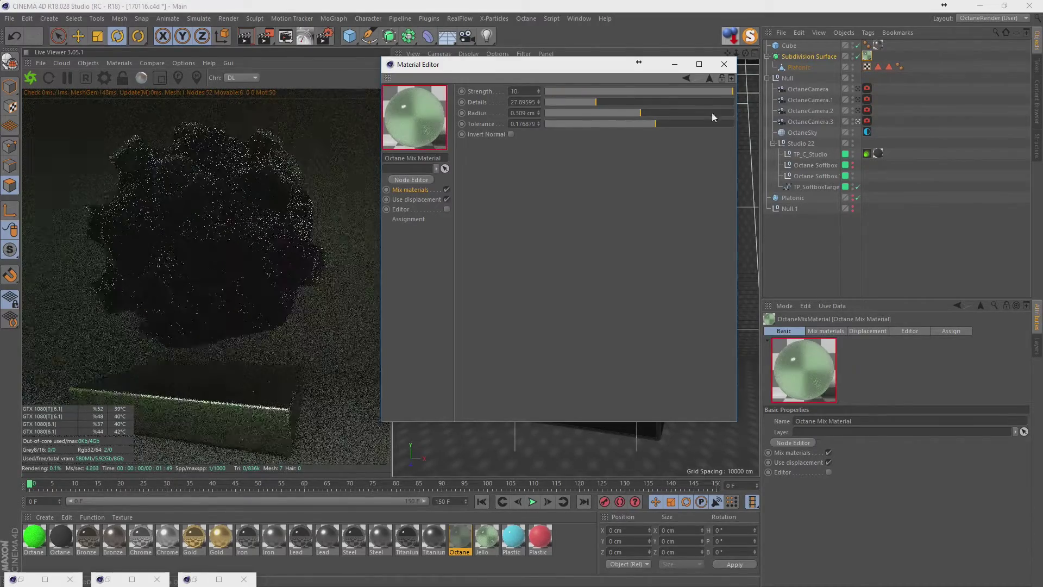
mouse_move(640, 125)
left_mouse_down()
mouse_move(545, 135)
mouse_move(820, 116)
left_mouse_up()
left_click(510, 134)
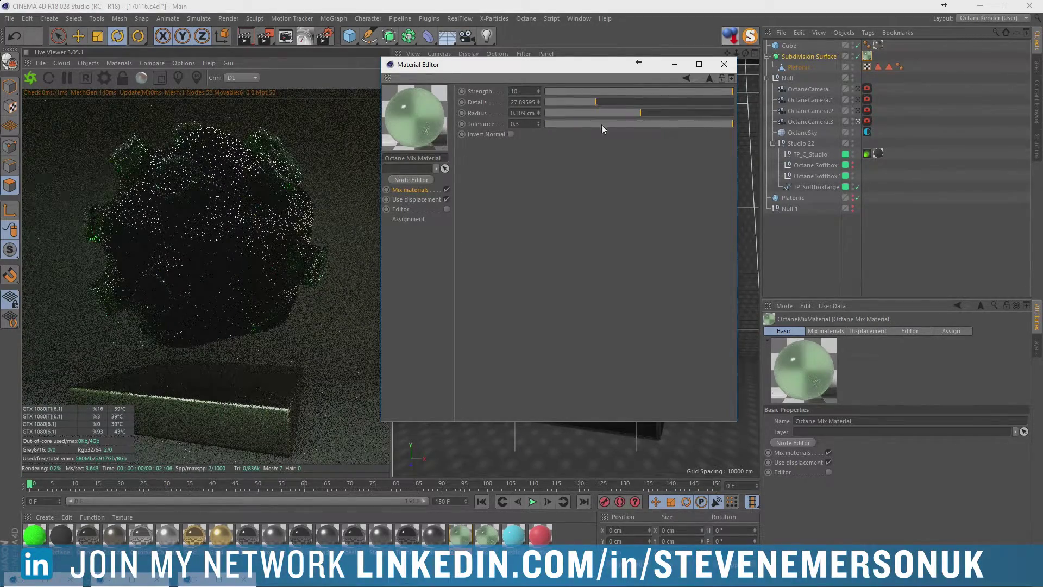
left_click_drag(602, 125, 565, 125)
mouse_move(641, 113)
left_mouse_down()
mouse_move(699, 113)
mouse_move(666, 113)
mouse_move(680, 113)
left_mouse_up()
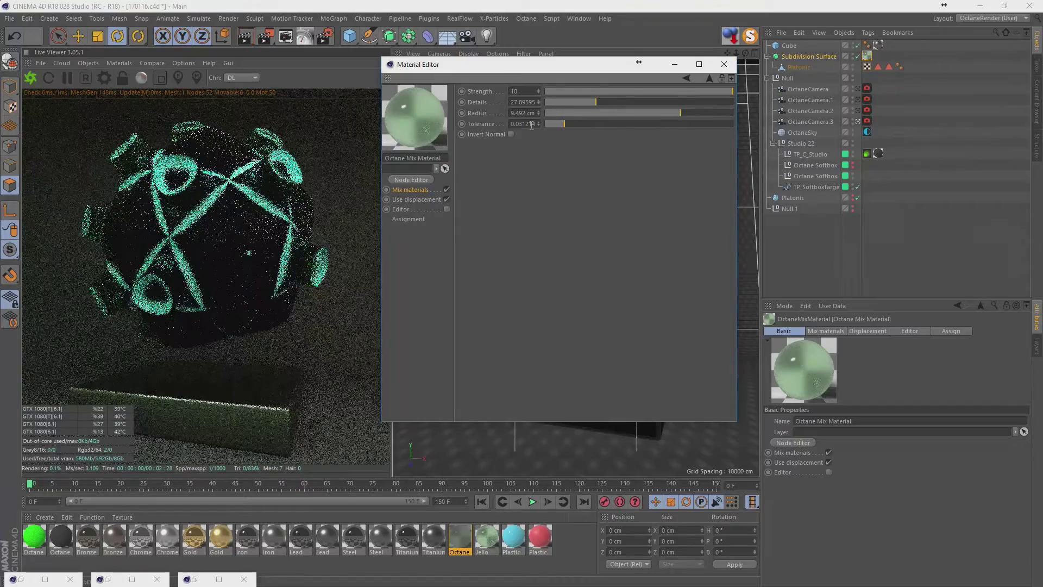
left_click(511, 135)
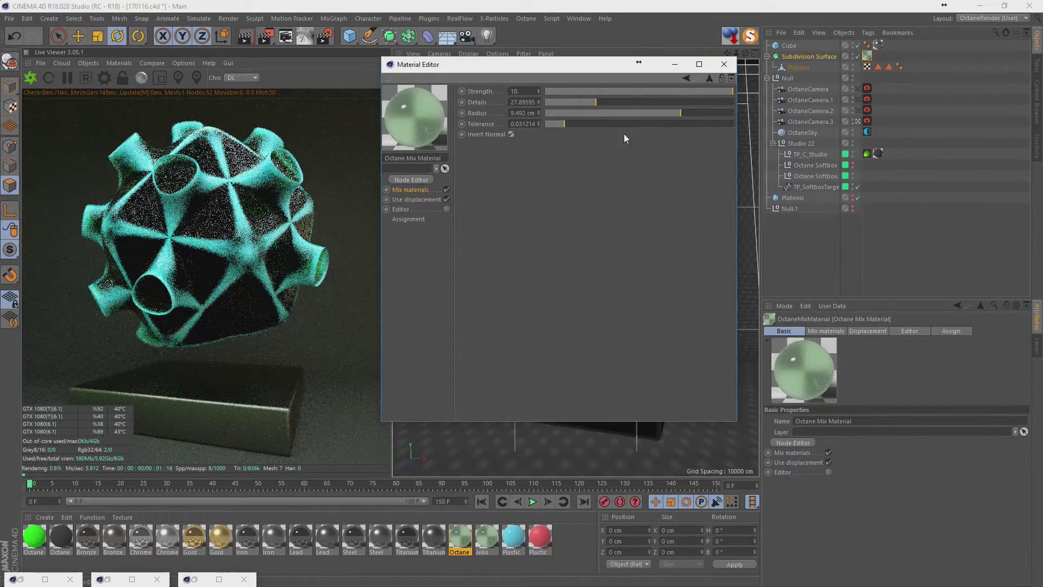
left_click_drag(676, 113, 675, 113)
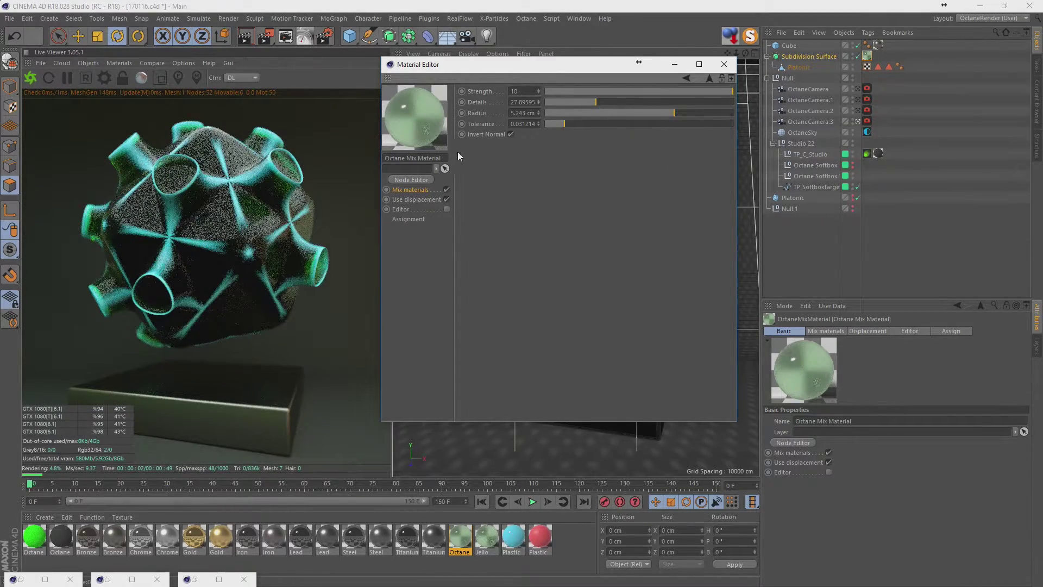
- Make Plastic's diffuse a bright green at 70% value, then Ctrl-drag to duplicate Platonic
left_click(512, 537)
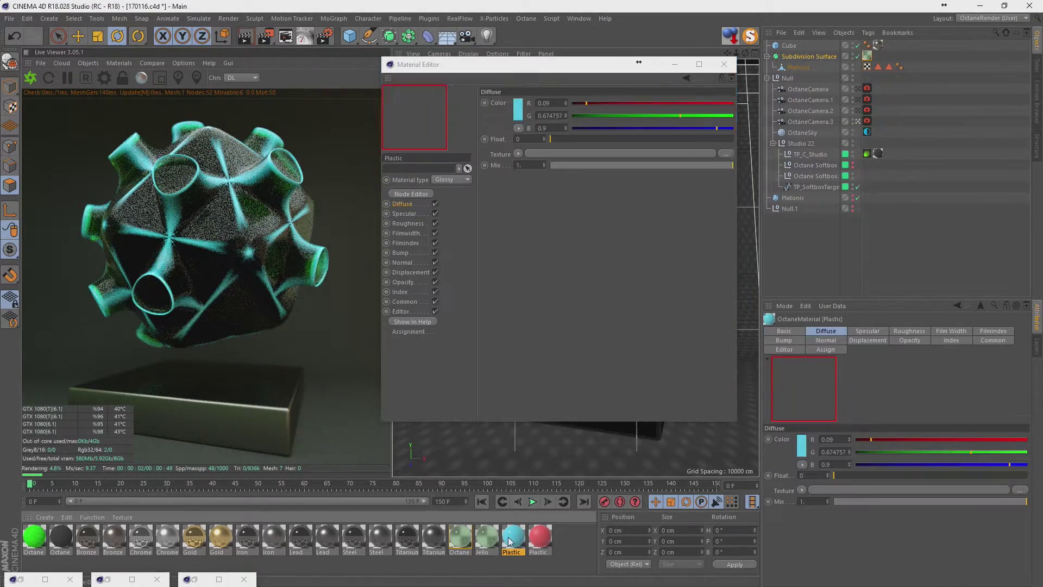
left_click(519, 111)
left_click(511, 110)
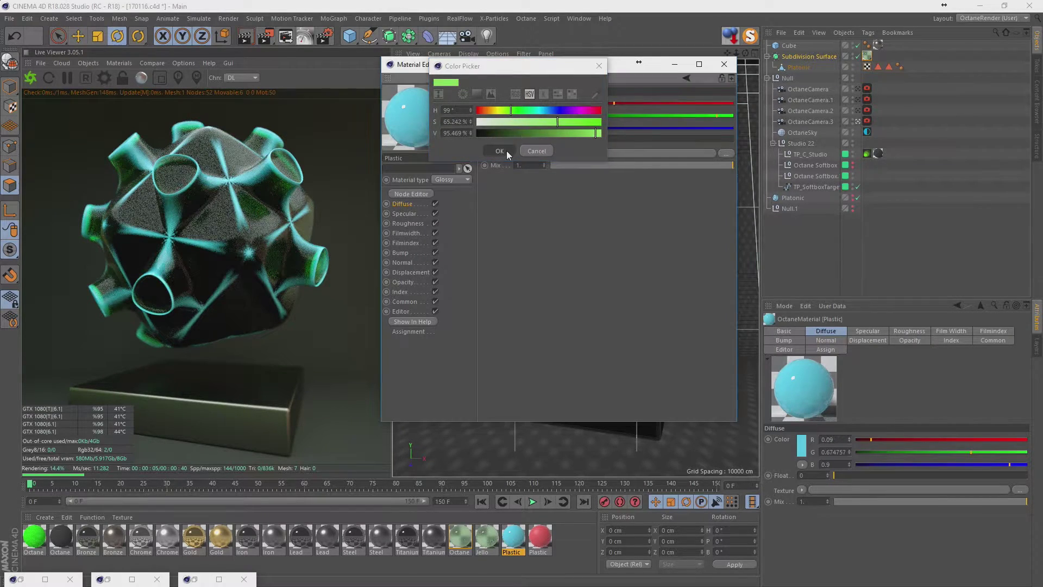
left_click(506, 151)
left_click(519, 112)
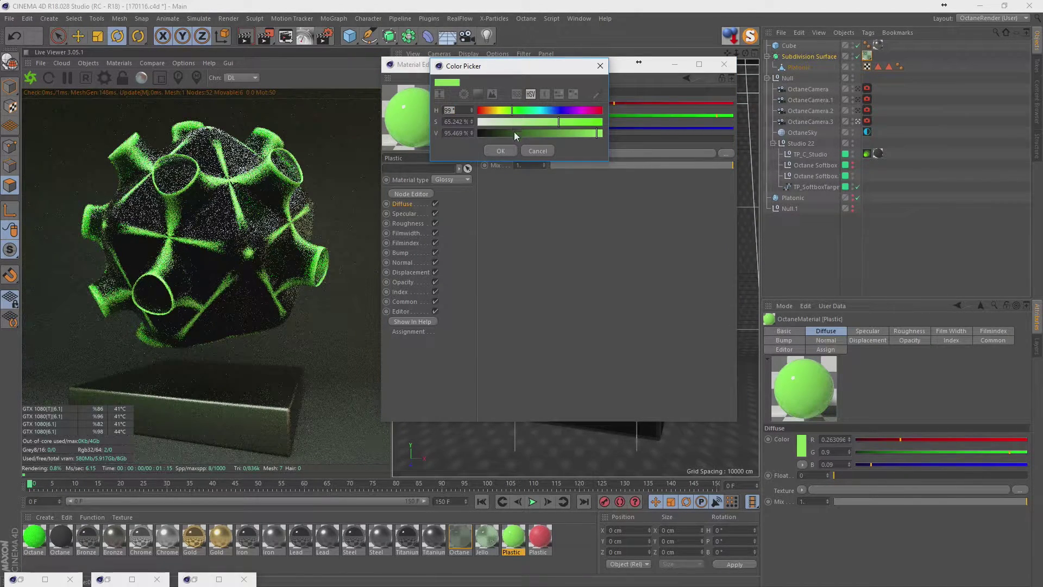
left_click(515, 133)
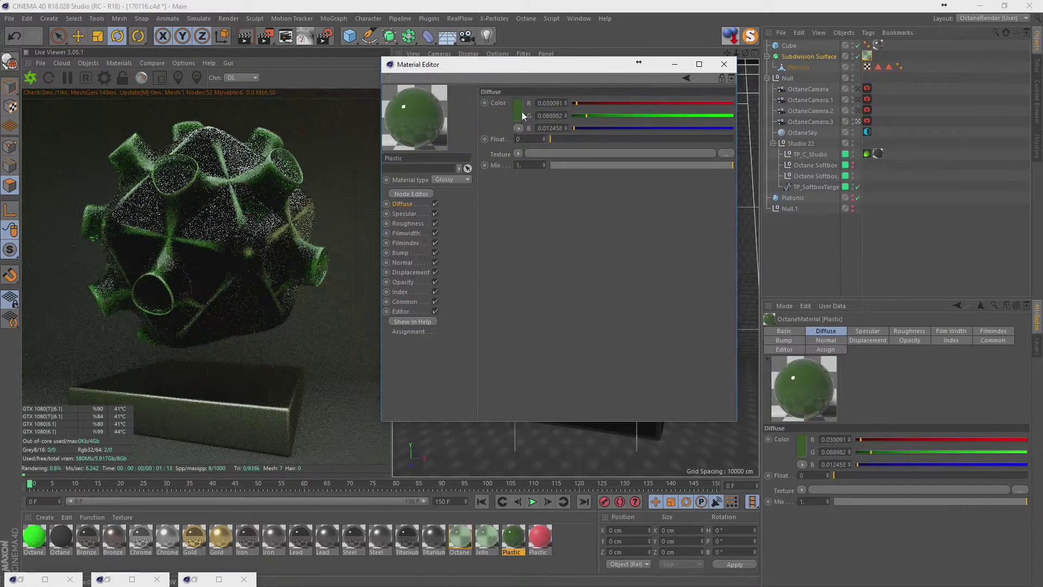
left_click(519, 113)
left_click(560, 128)
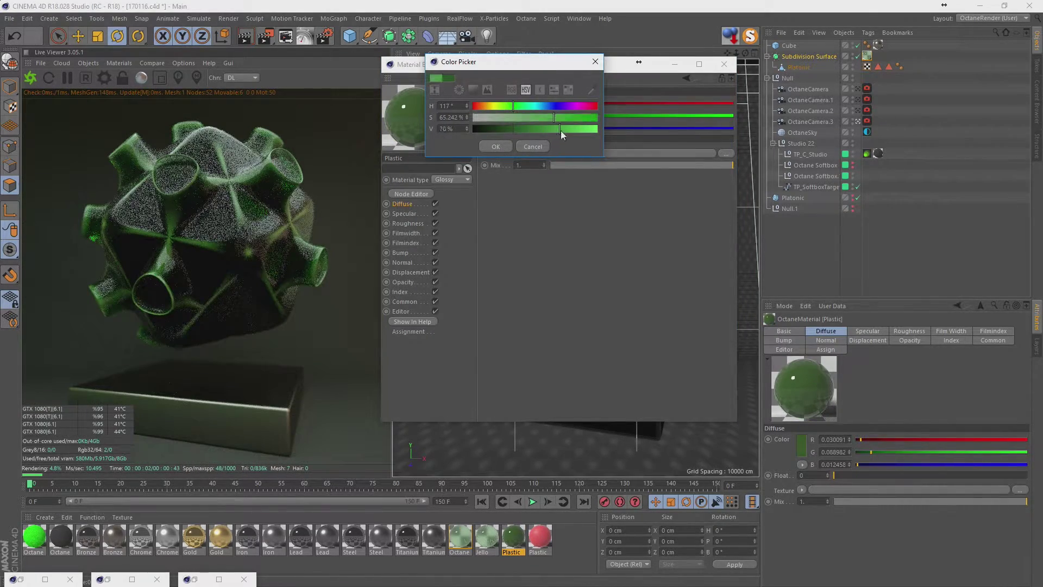
key("Return")
left_click(724, 64)
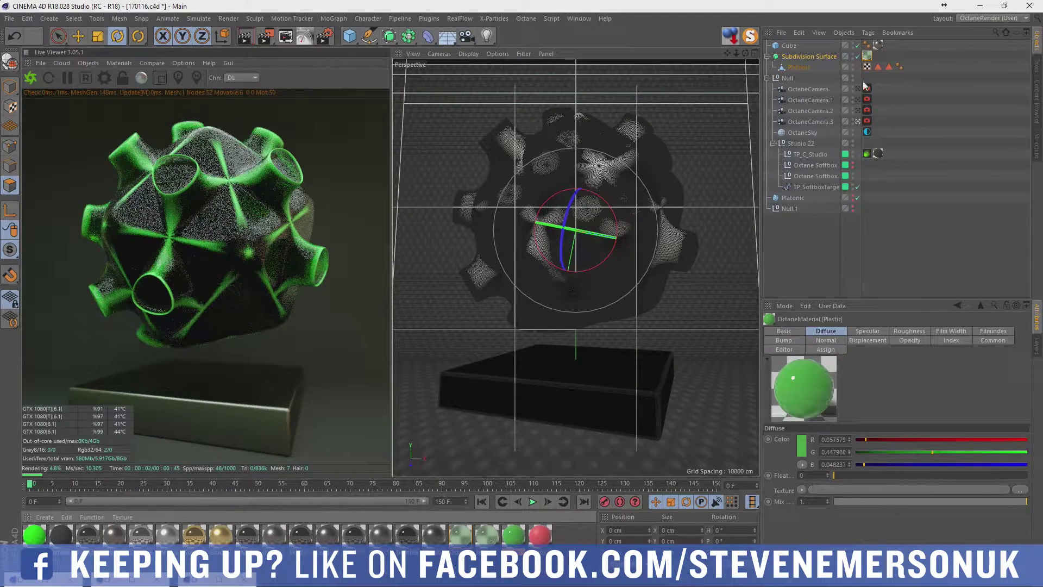
left_click_drag(799, 66, 802, 218, "ctrl")
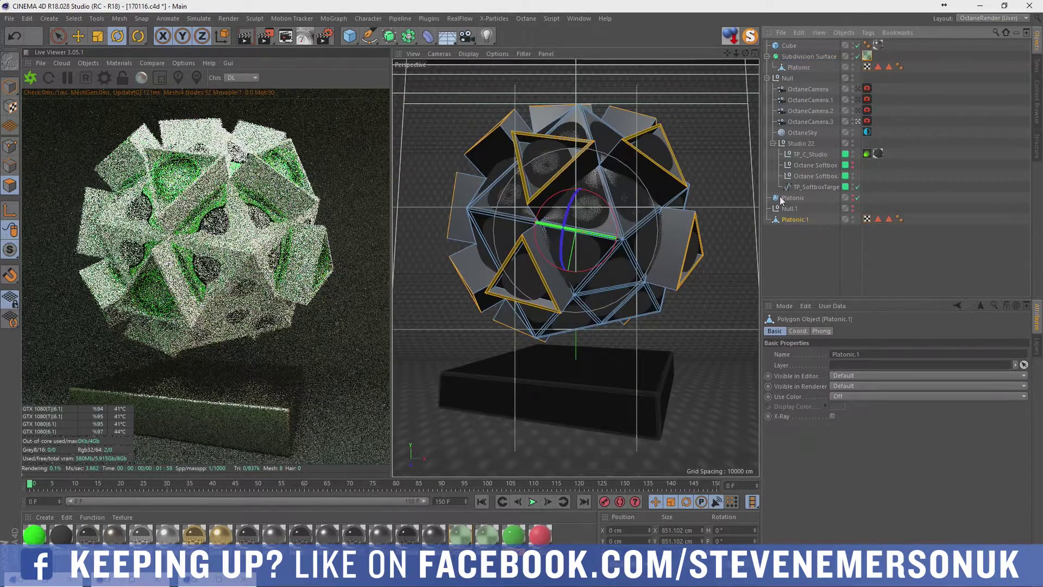
- Isolate Platonic.1 and delete its inverted polygon selection, leaving only scattered triangles
double_click(853, 218, "ctrl")
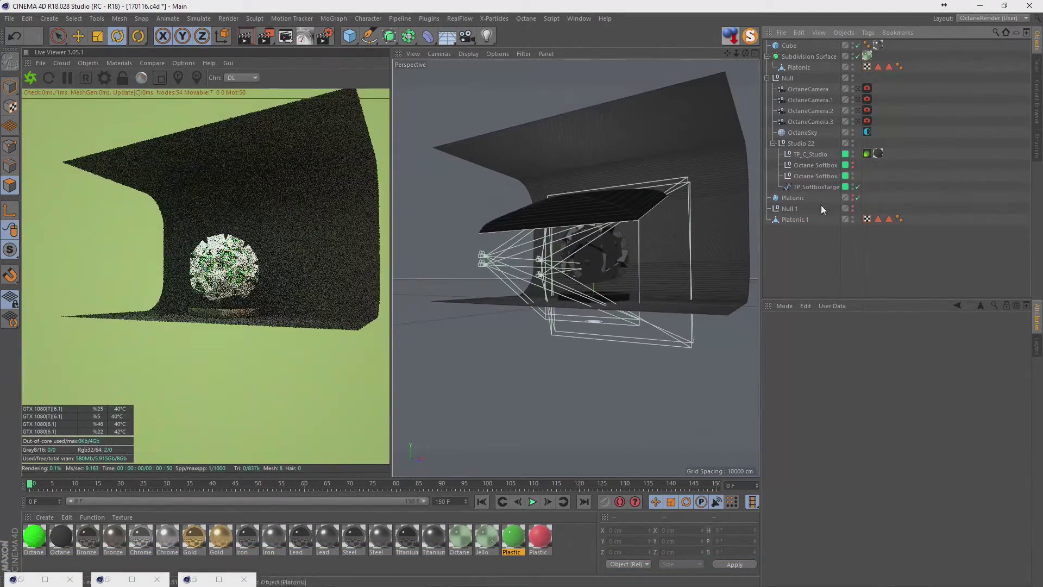
left_click(801, 218)
key("o")
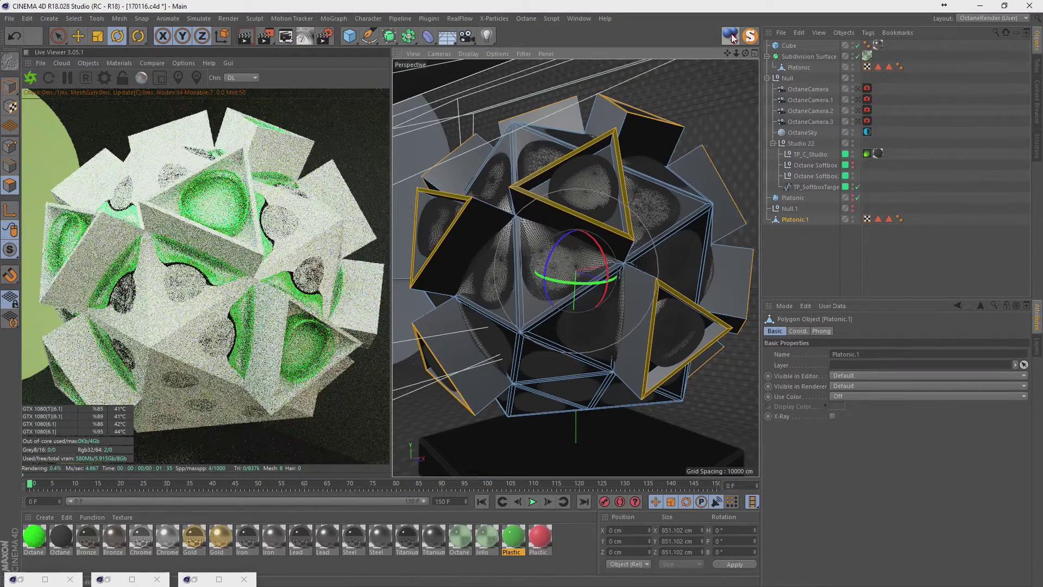
left_click(751, 37)
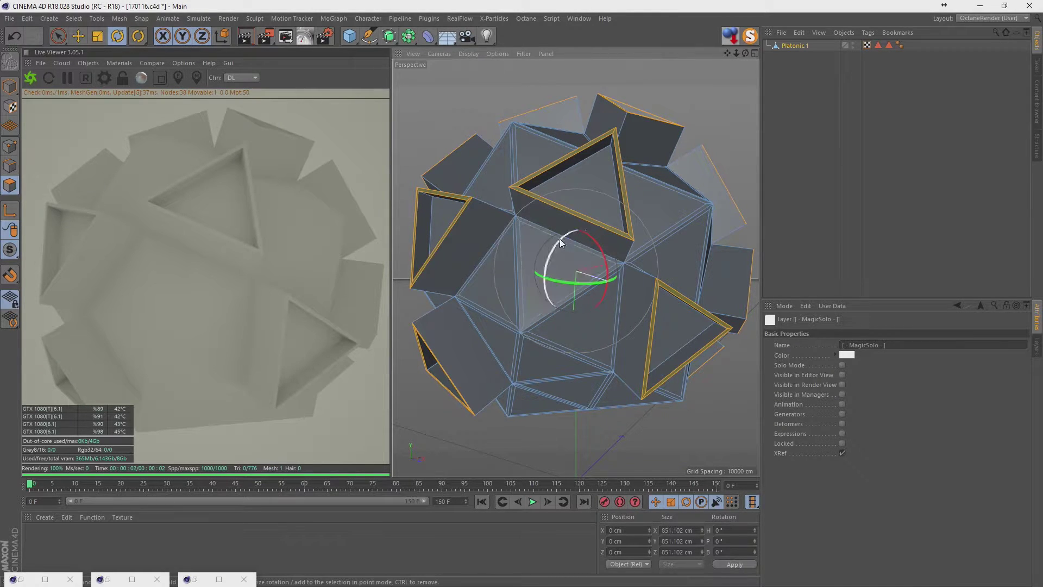
left_click(879, 46)
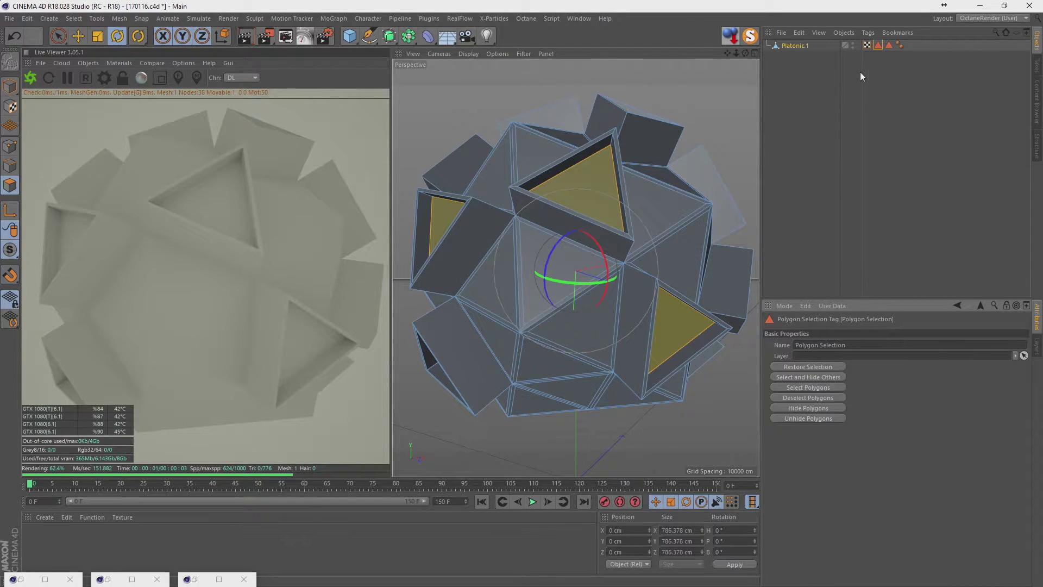
key("u")
key("i")
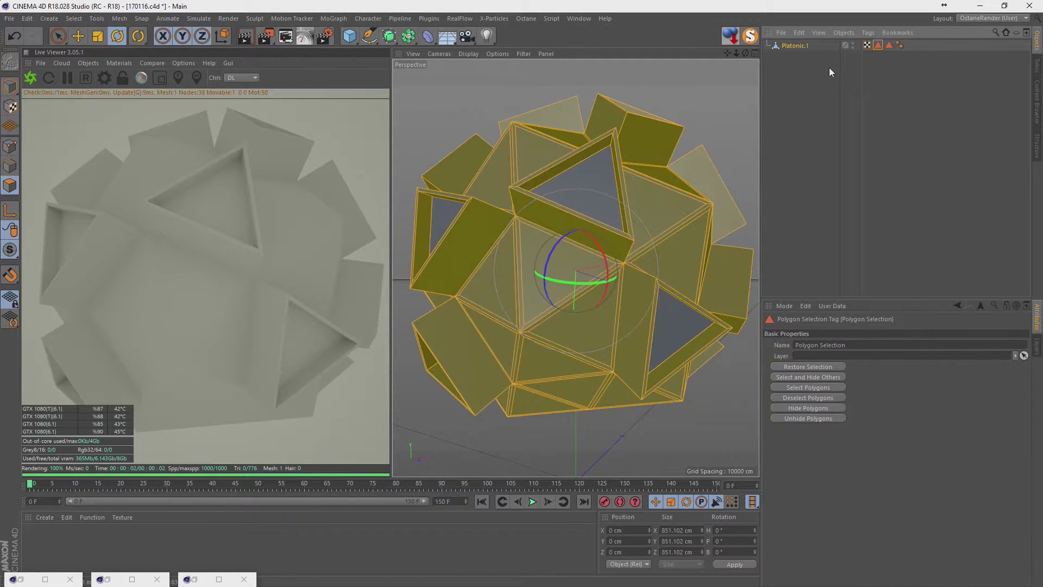
key("ctrl+z")
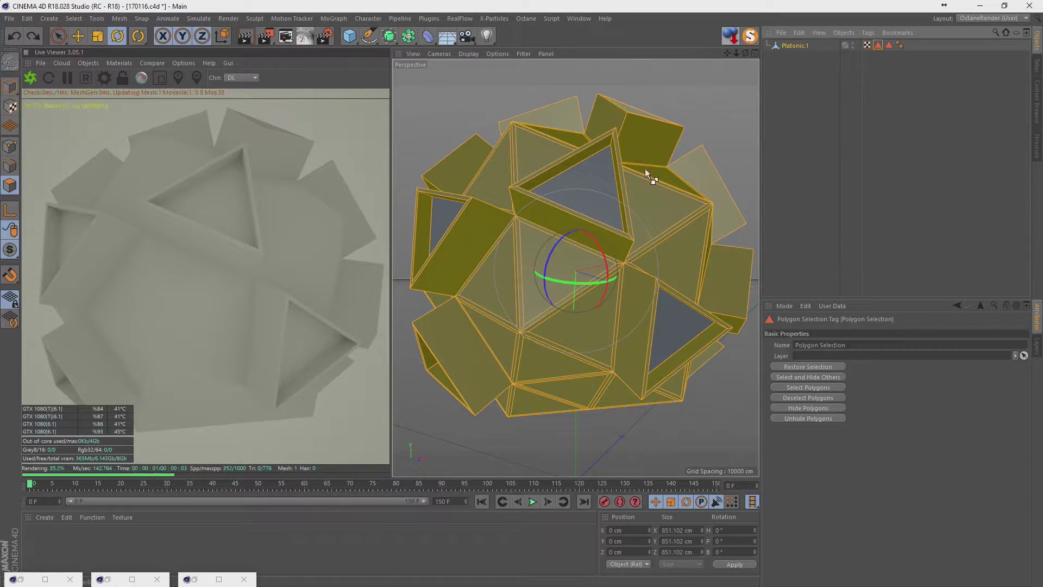
middle_click(625, 194)
middle_click(518, 161)
key("Delete")
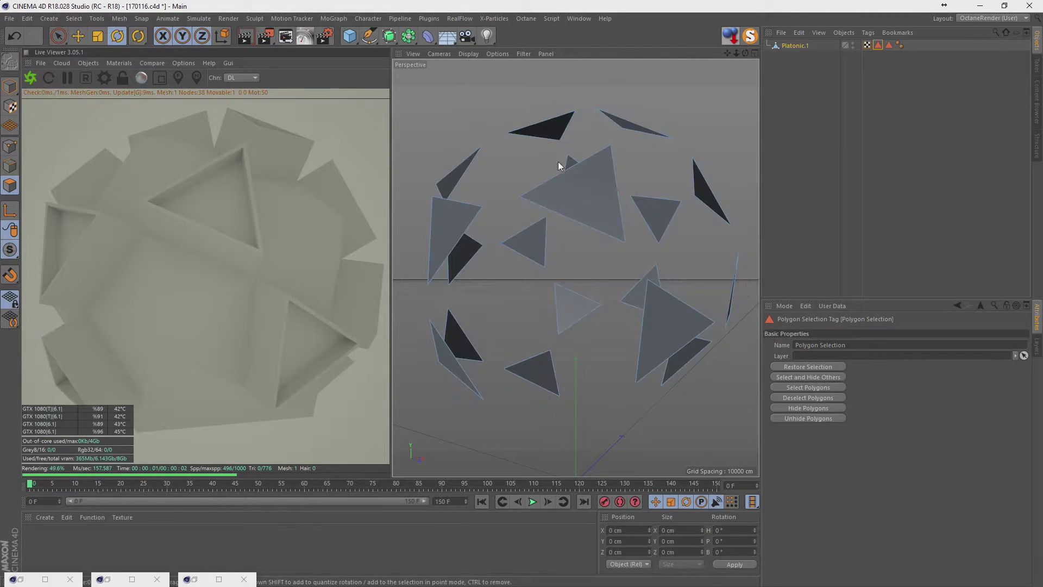
- Delete Platonic.1's tags and rename it 'RFGEN'
left_click_drag(921, 48, 866, 38)
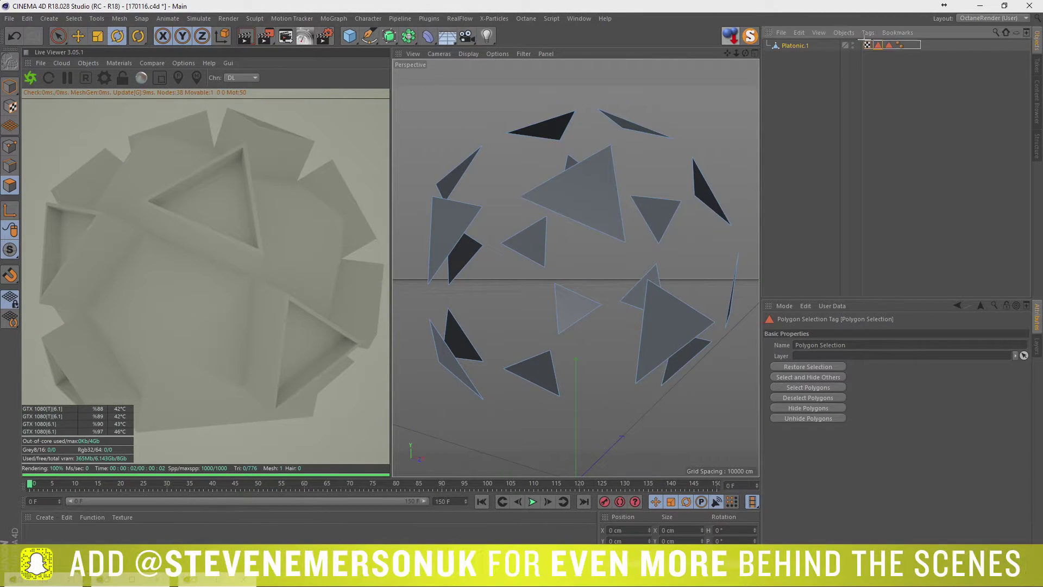
key("Delete")
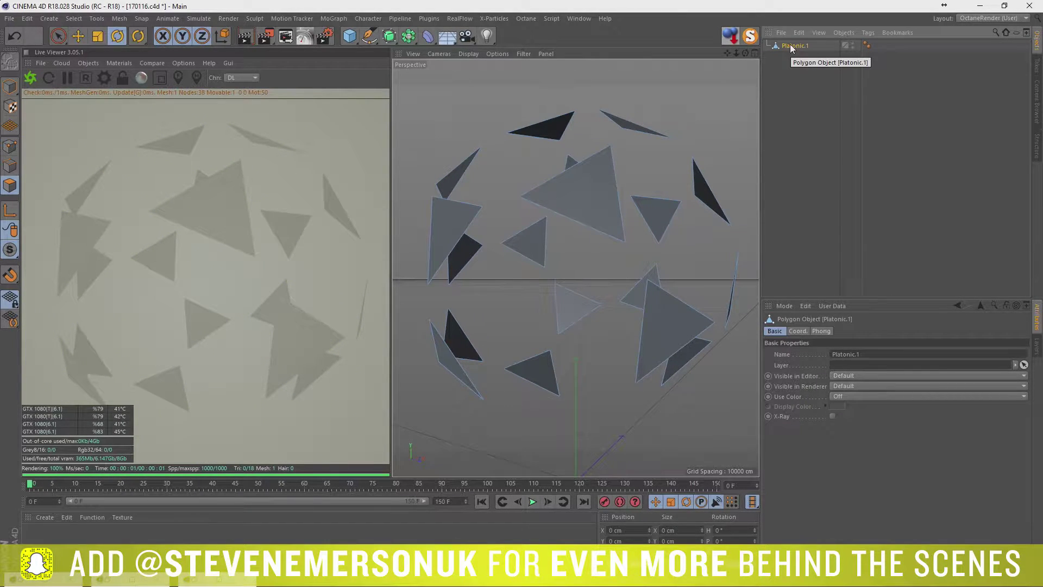
double_click(791, 45)
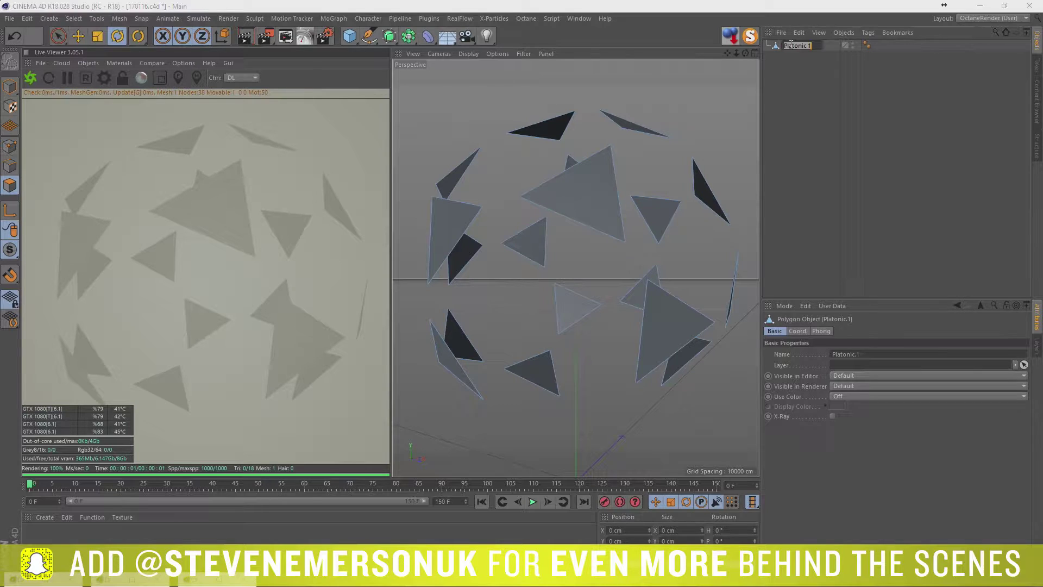
type("RFGEN")
key("Return")
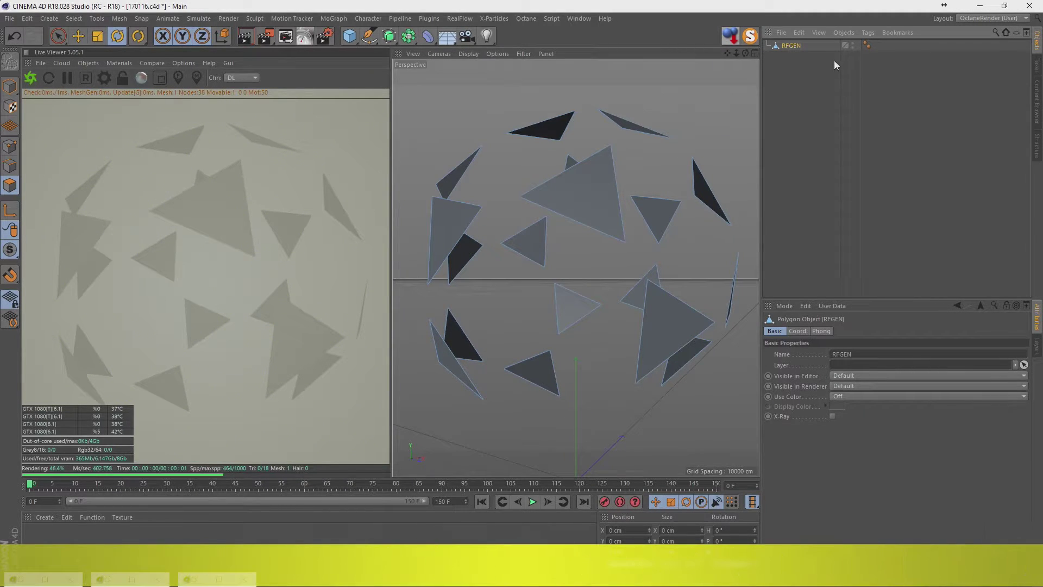
- Show the whole scene again, reset RFGEN's visibility to default, and select RFGEN
right_click(793, 45)
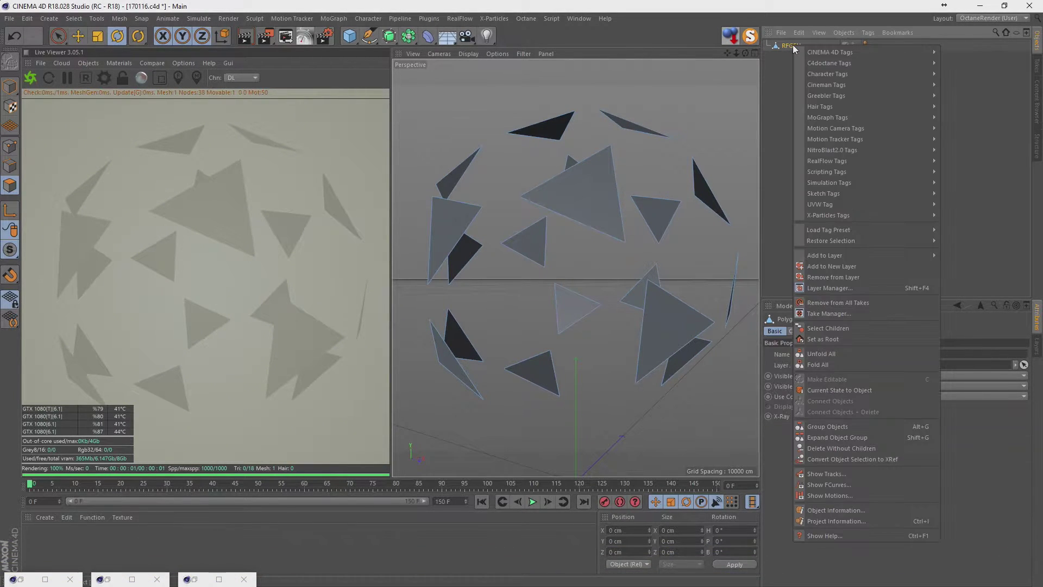
left_click(797, 46)
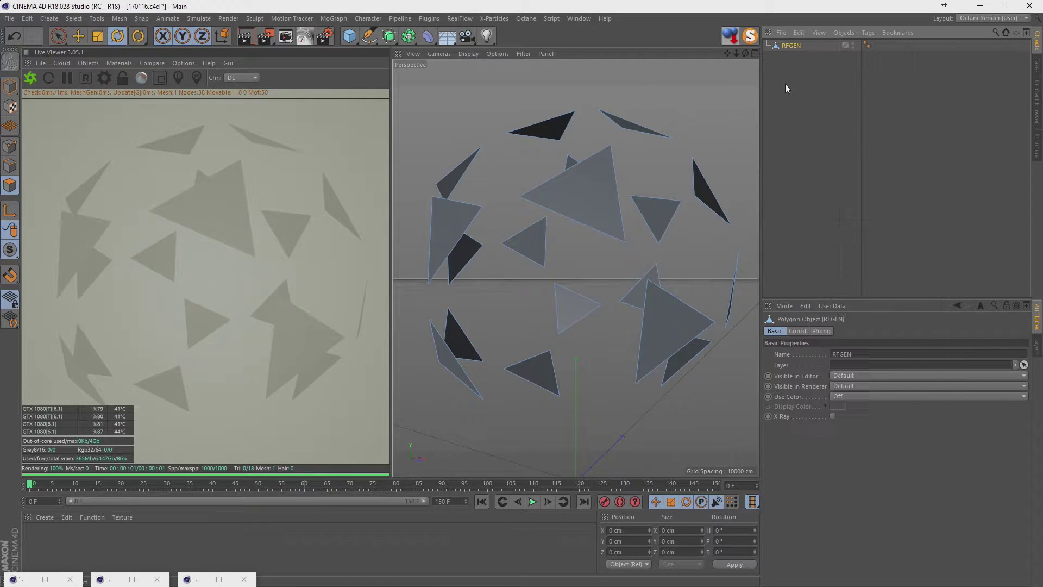
key("ctrl+v")
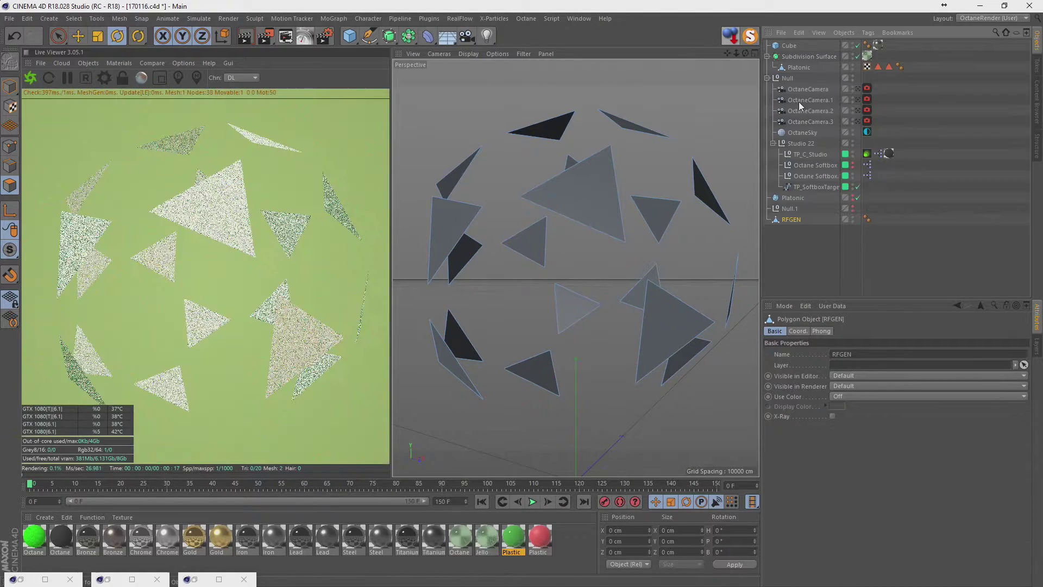
left_click(853, 218, "ctrl")
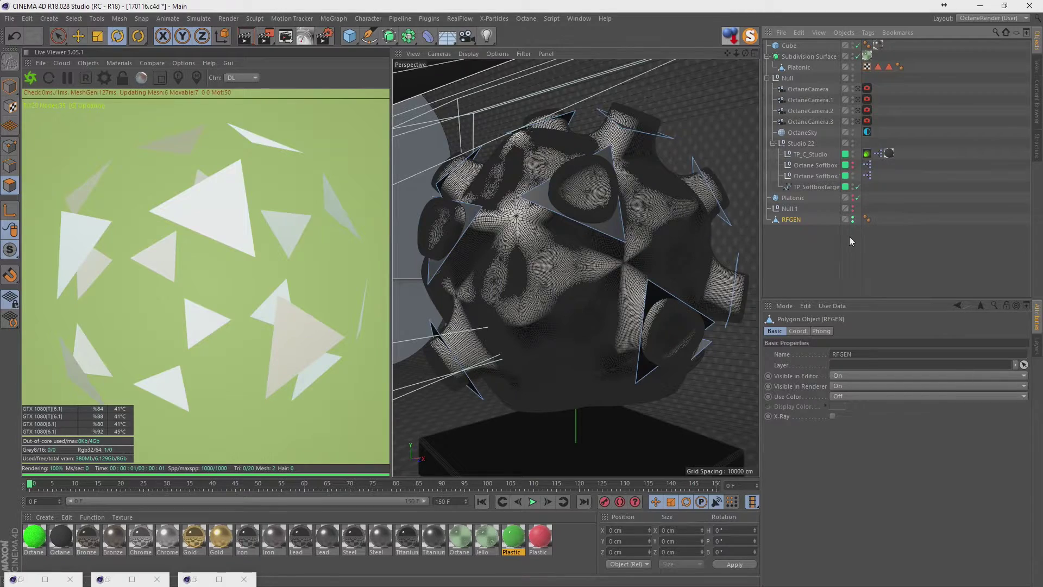
left_click(853, 218, "ctrl")
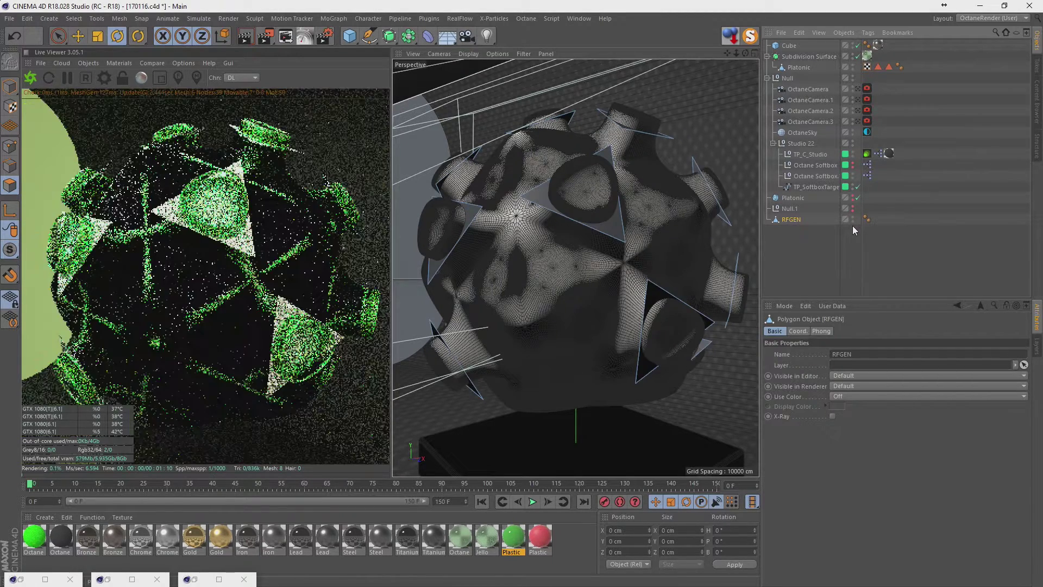
left_click(800, 218)
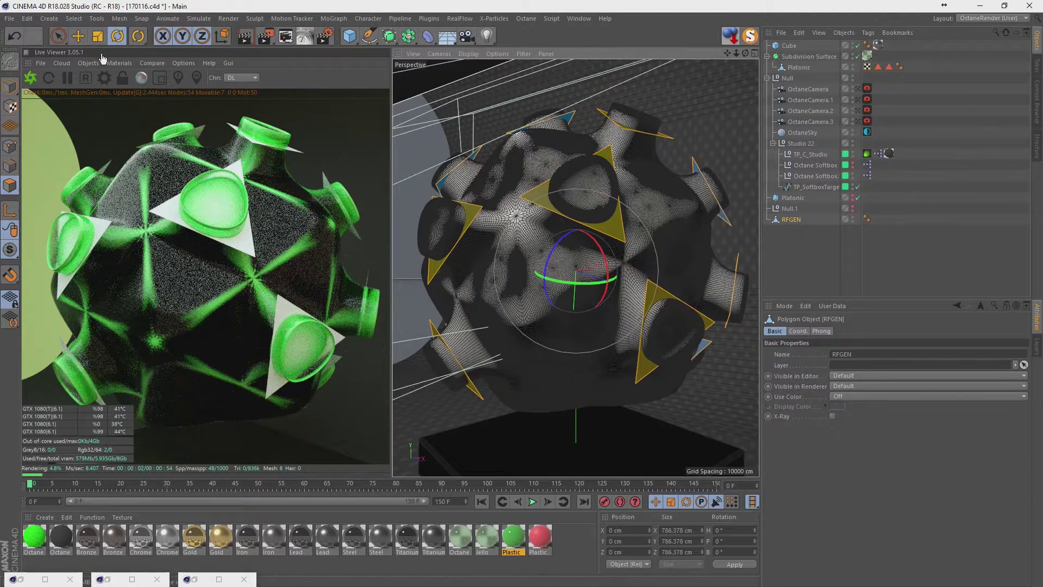
- Nest RFGEN in a new Subdivision Surface.1 with Alt+S, check it soloed, then select it
right_click(608, 232)
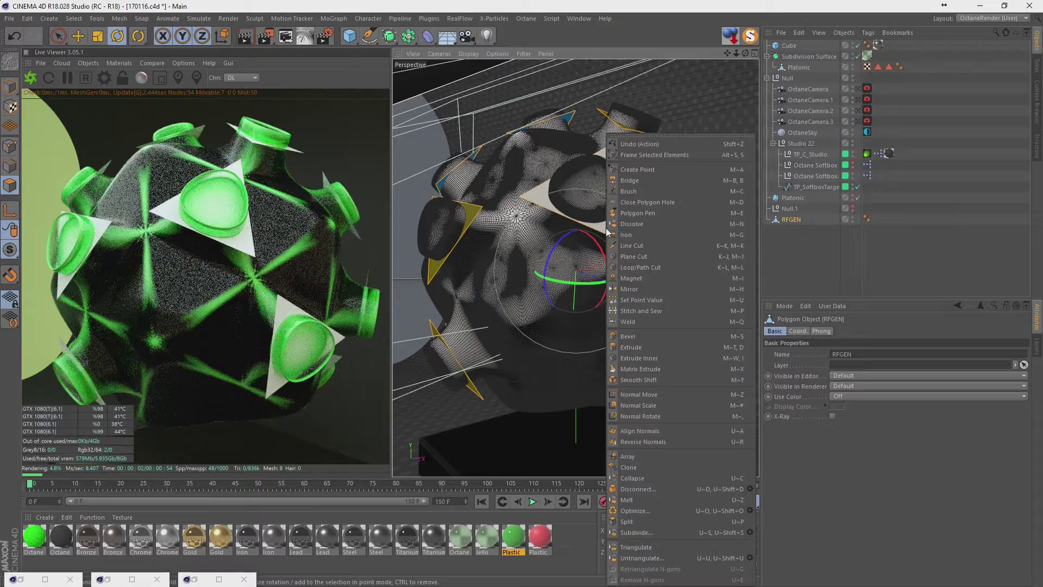
left_click(800, 230)
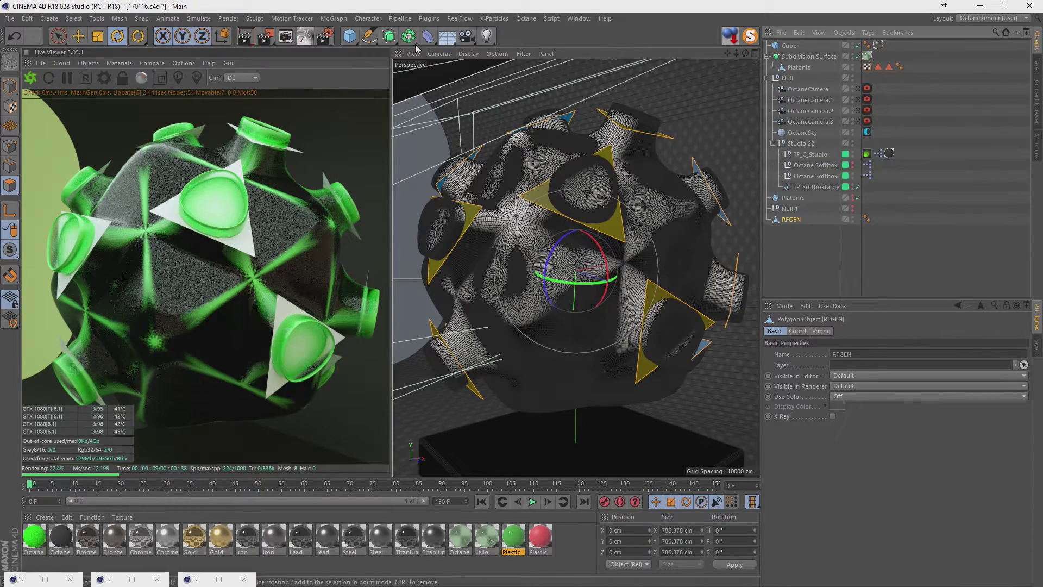
key("alt+s")
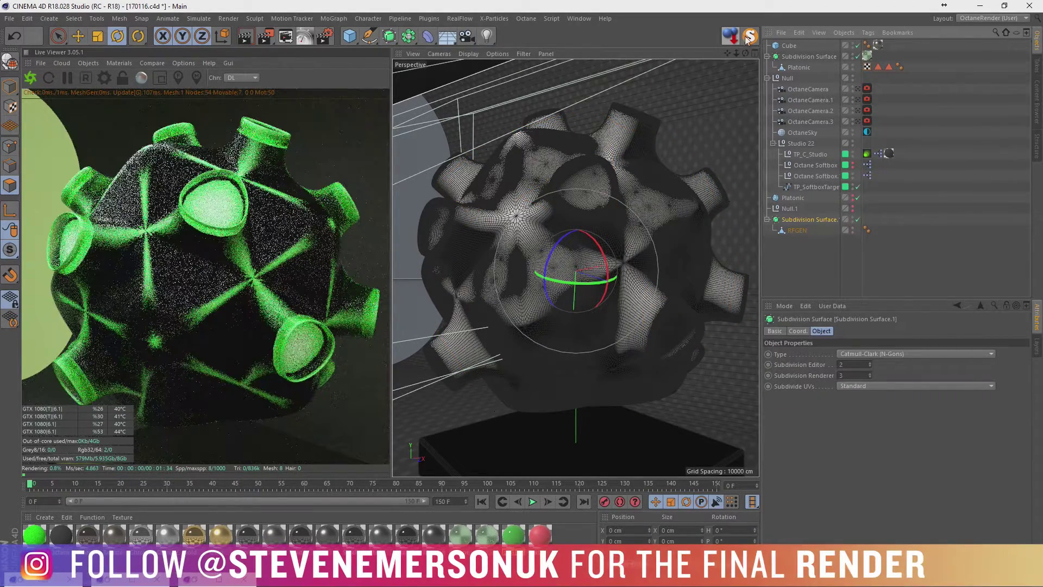
left_click(752, 40)
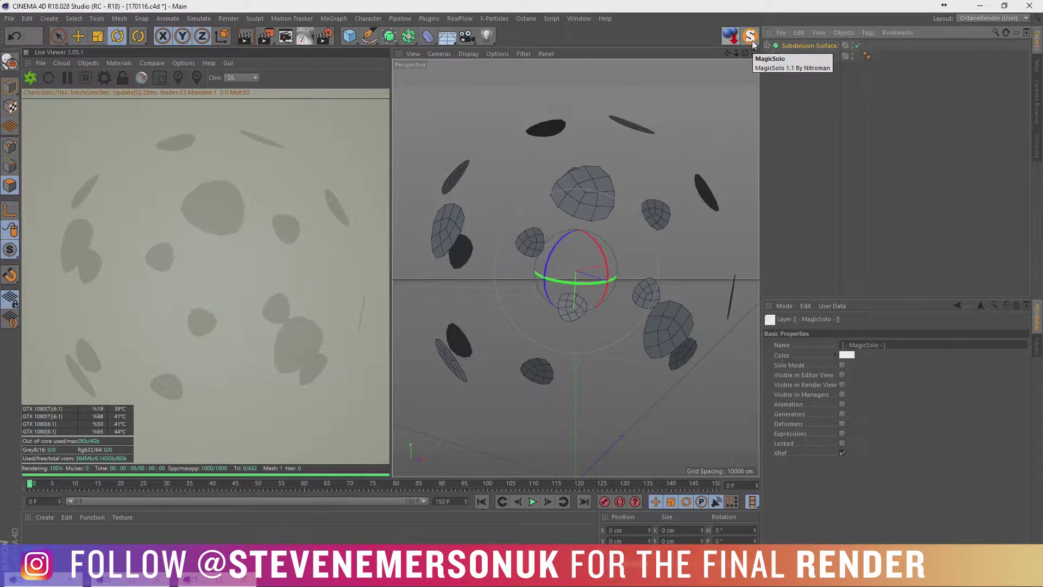
left_click(752, 40)
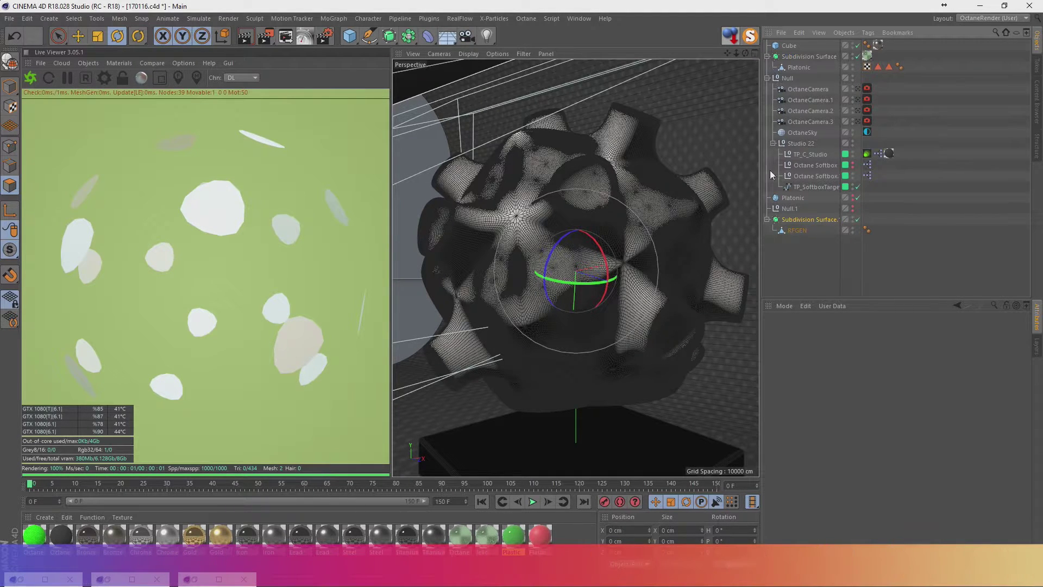
left_click(826, 240)
left_click(820, 220)
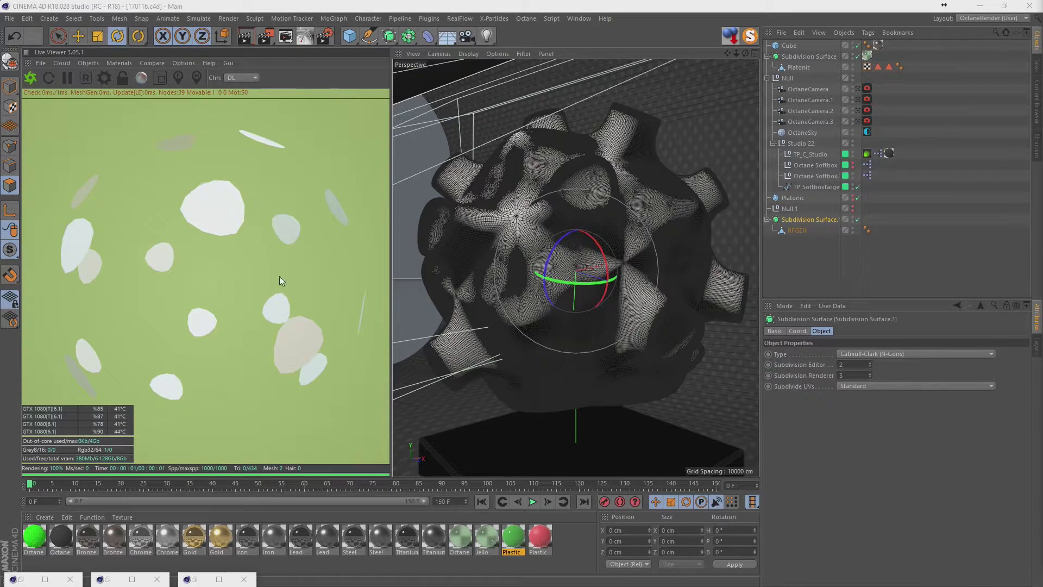
- Open the RealFlow menu to list the available emitter types
middle_click(530, 229)
middle_click(520, 71)
left_click(460, 18)
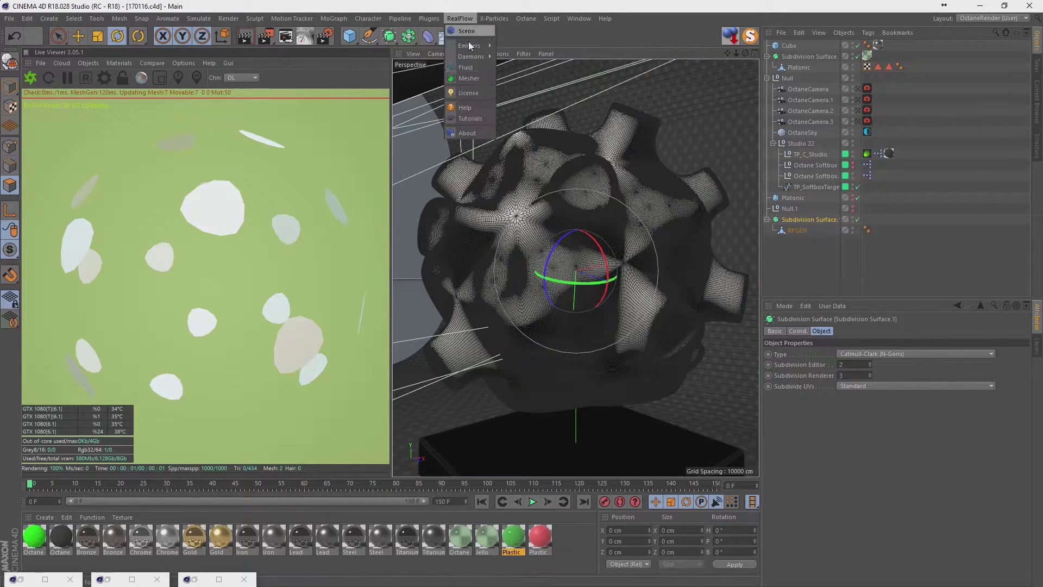
mouse_move(471, 46)
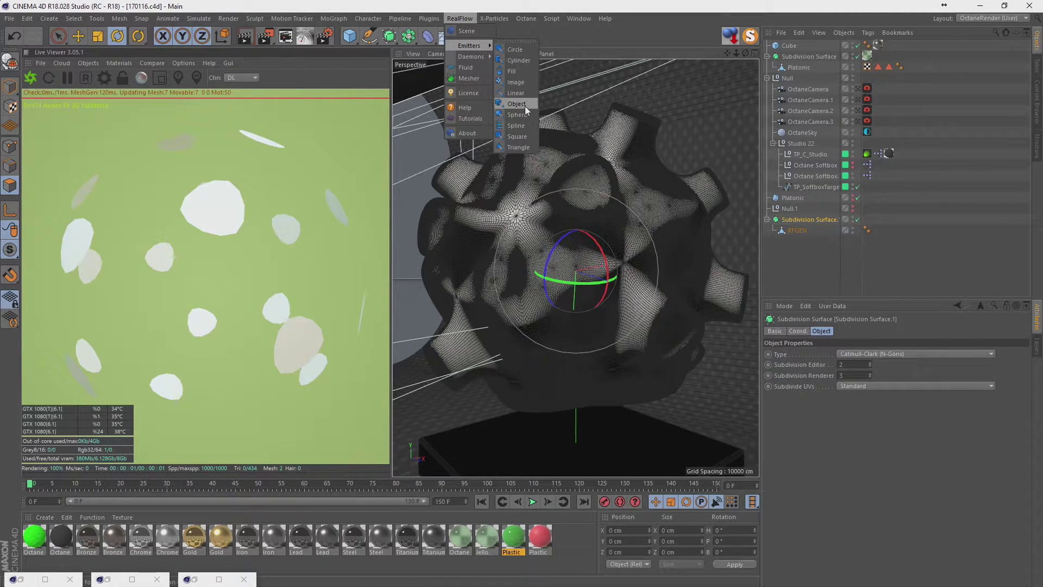
- Add a RealFlow Object emitter with Subdivision Surface.1 as its body
left_click(525, 104)
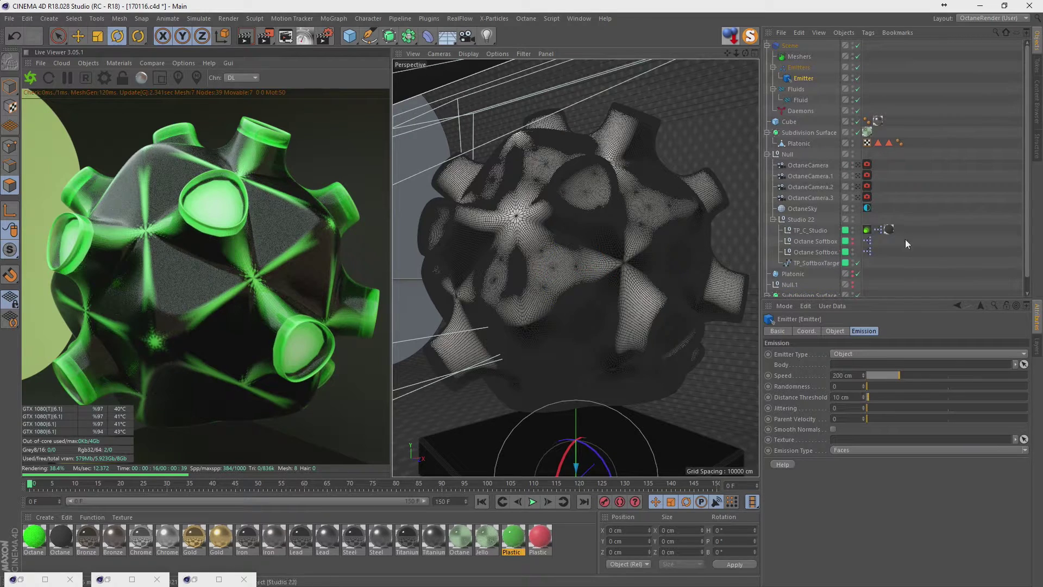
scroll(901, 283, "down", 1)
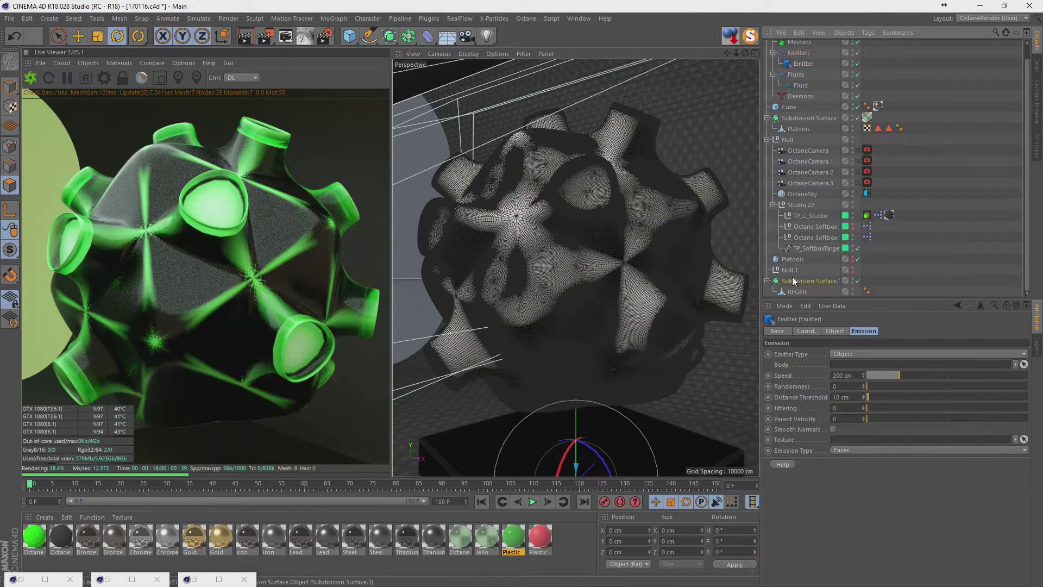
left_click_drag(795, 281, 848, 364)
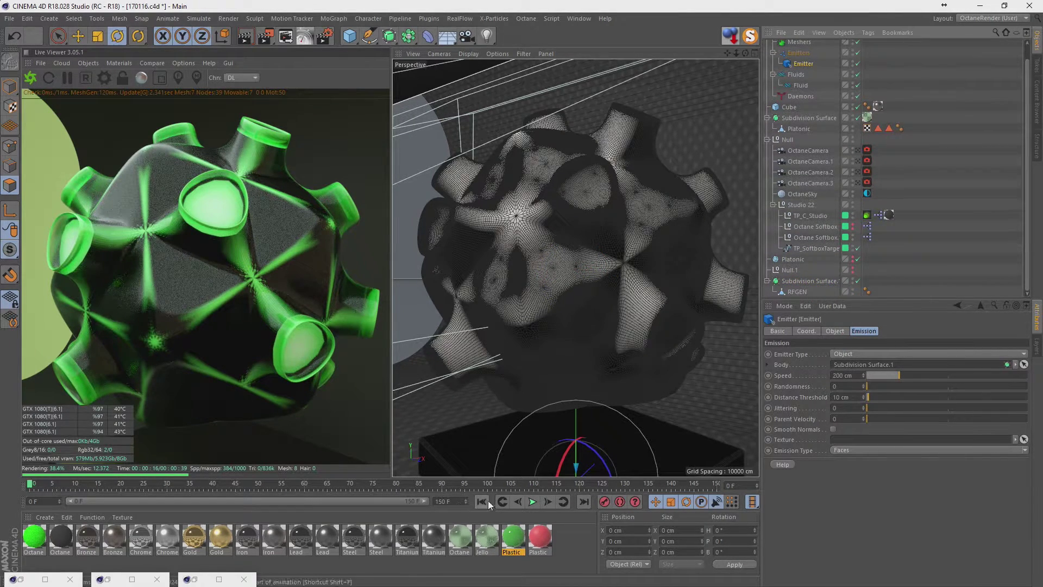
- Play the simulation to frame 17 and view it through the Octane studio camera
left_click(533, 502)
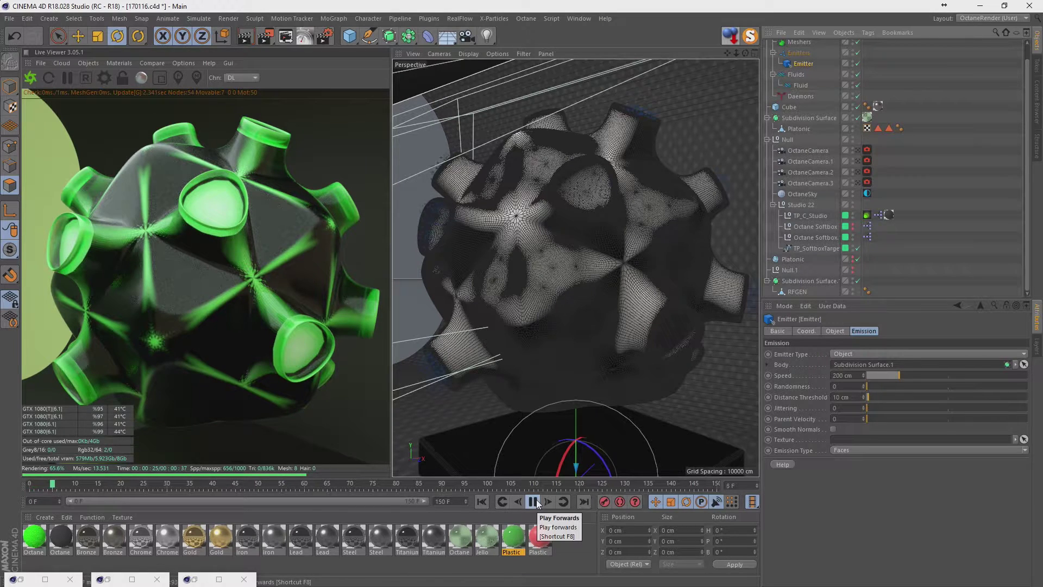
left_click(534, 502)
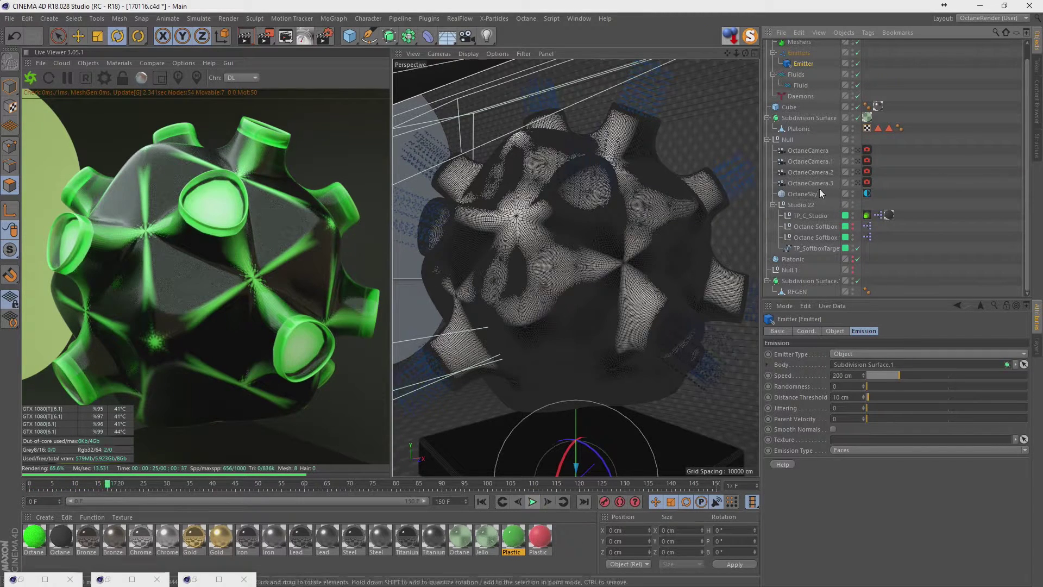
left_click(857, 182)
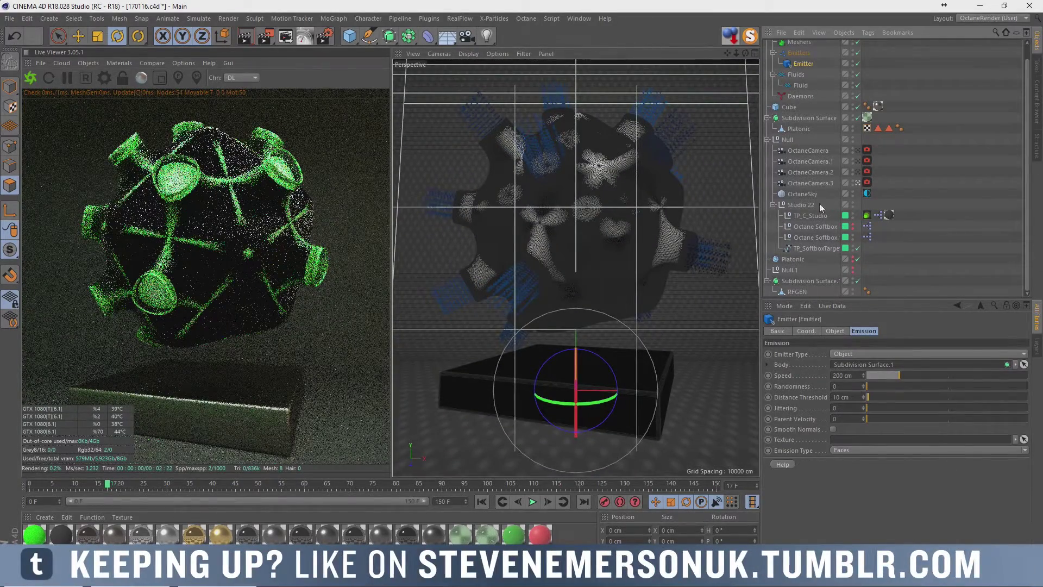
left_click(767, 139)
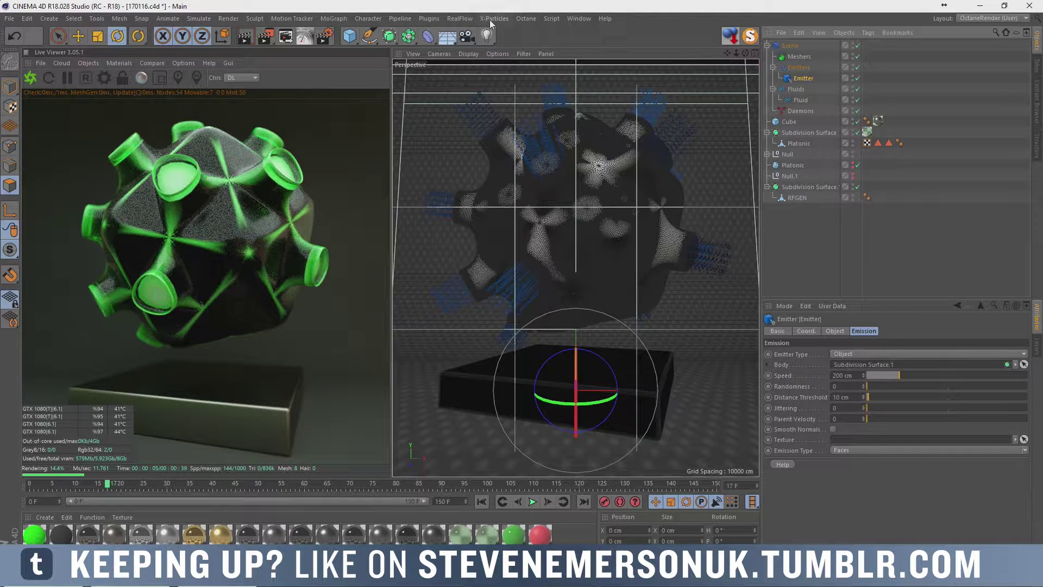
- Add a RealFlow Mesher to the fluid scene
left_click(460, 19)
left_click(476, 77)
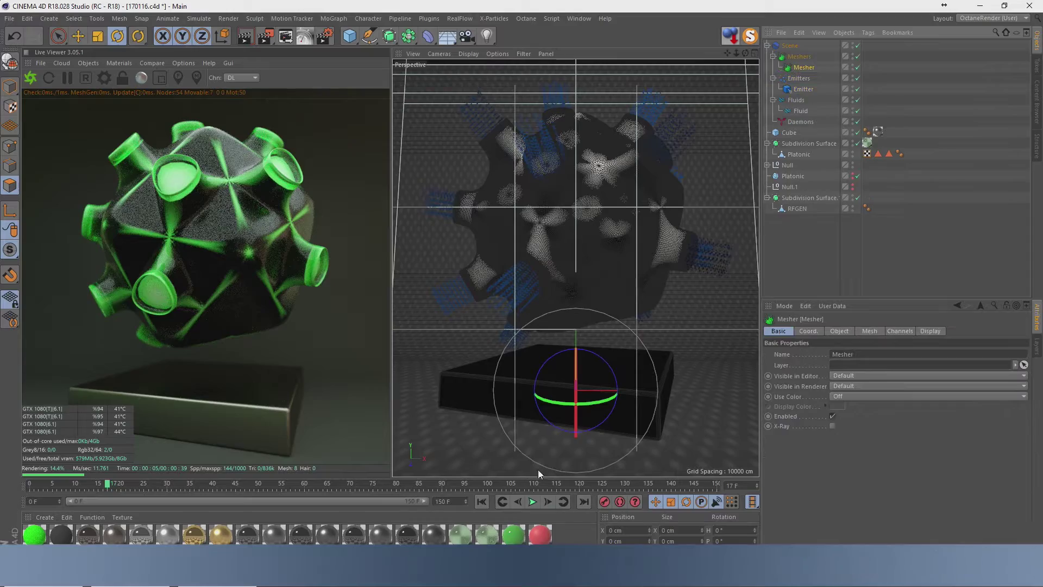
left_click(532, 502)
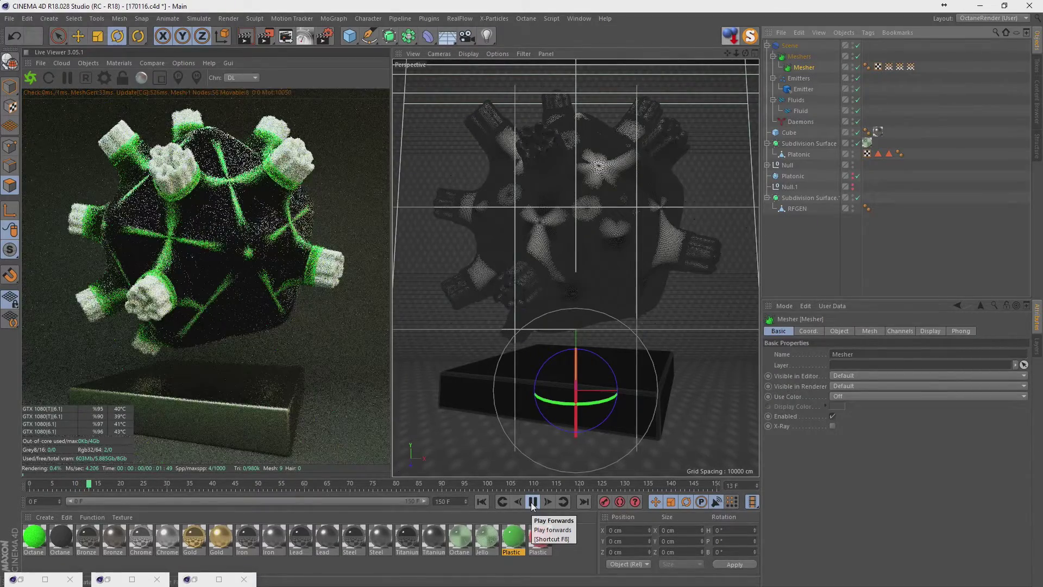
- Pause the fluid animation at frame 14, check the Mesher object, then clear the selection
left_click(531, 502)
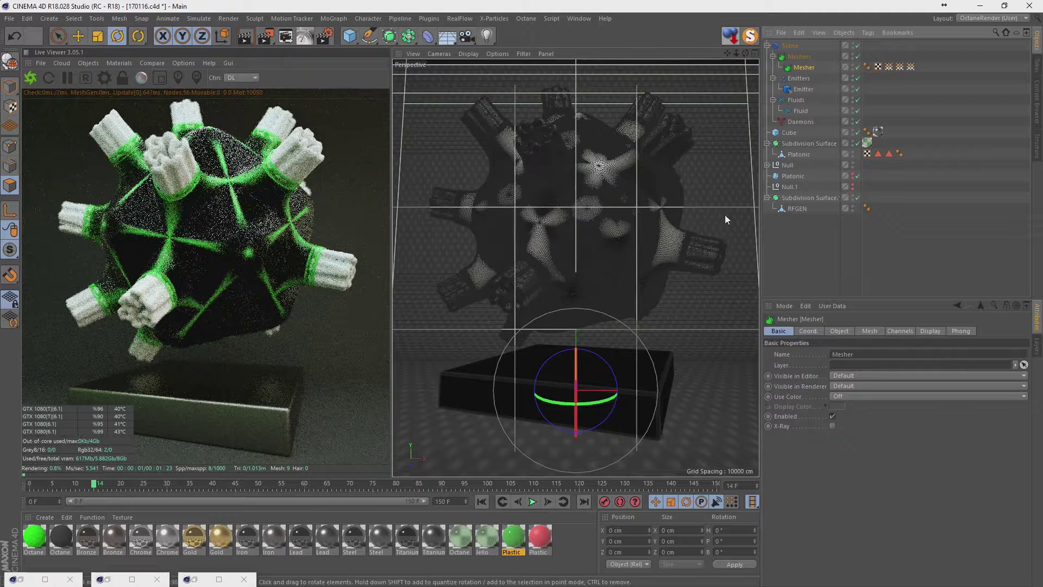
left_click(905, 111)
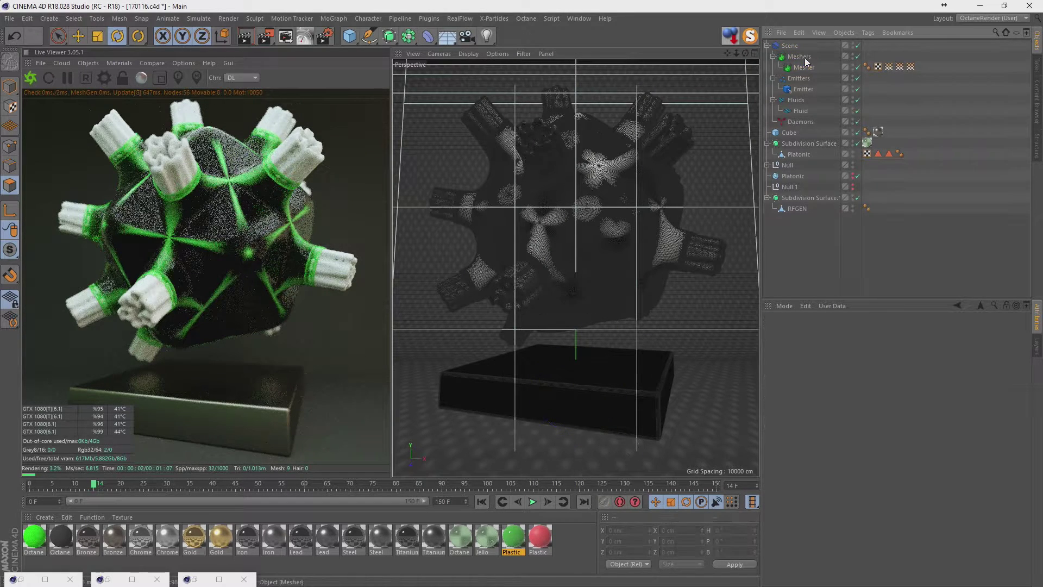
left_click(805, 67)
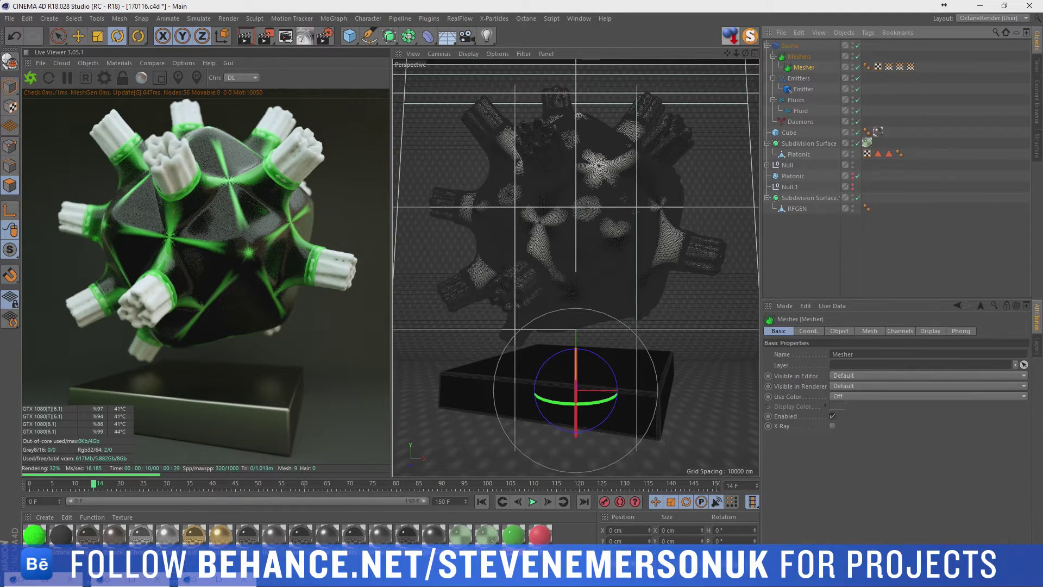
left_click(960, 180)
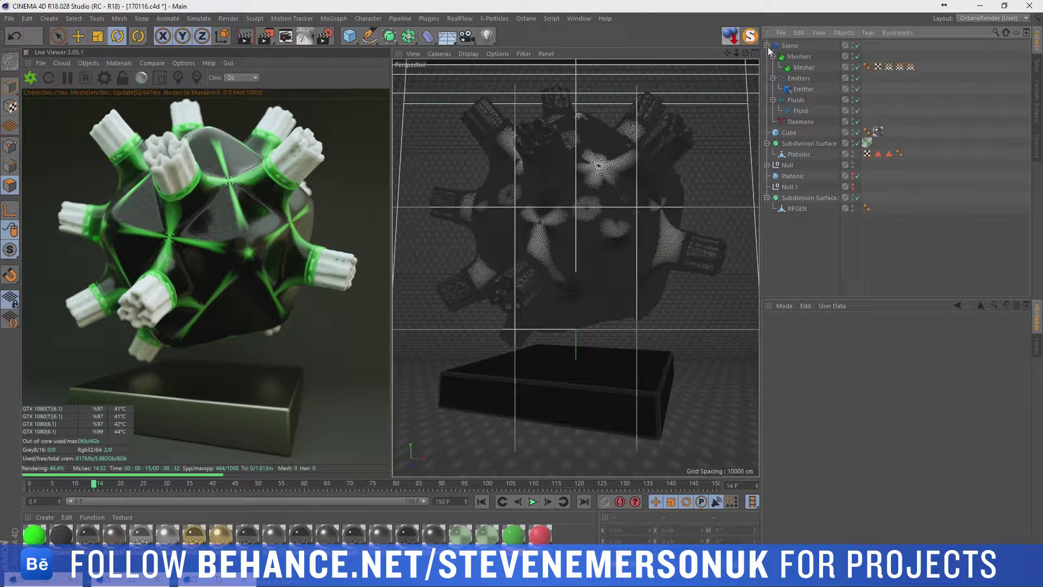
- Nest the fluid Subdivision Surface.1 inside the sculpture's Subdivision Surface and switch it off
left_click(768, 46)
left_click(810, 122)
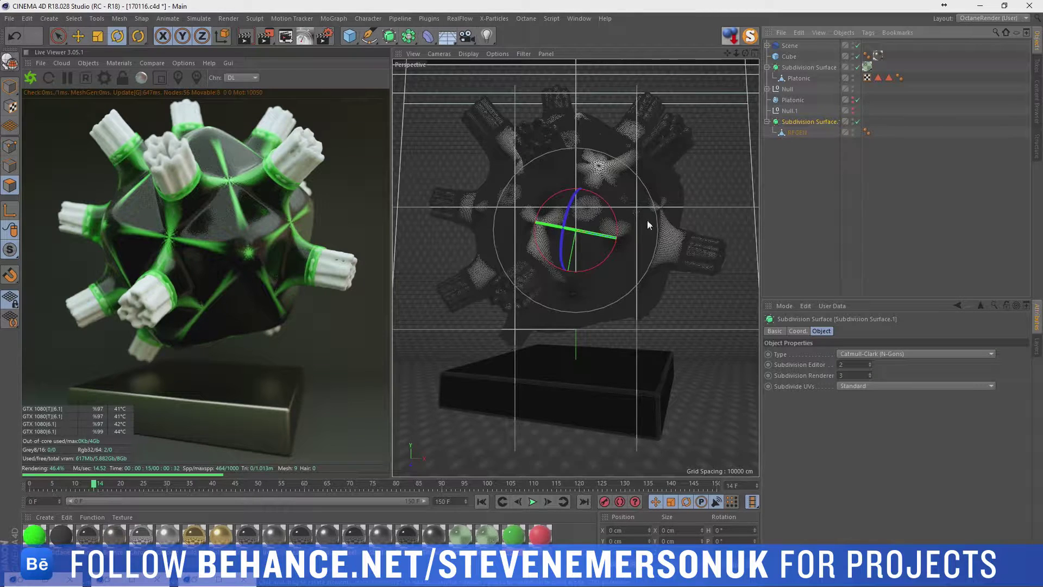
left_click(767, 122)
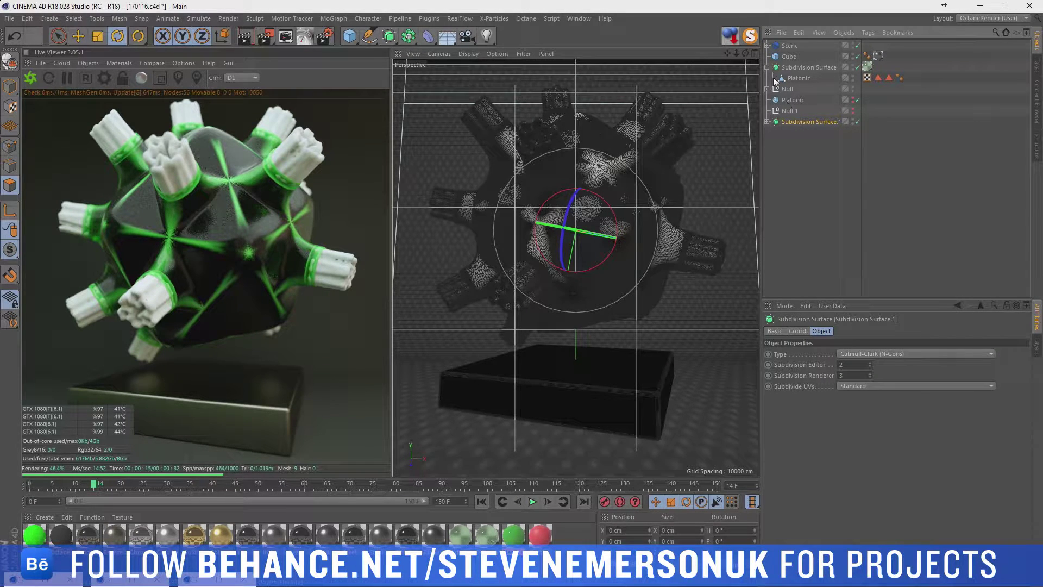
left_click_drag(797, 123, 785, 88)
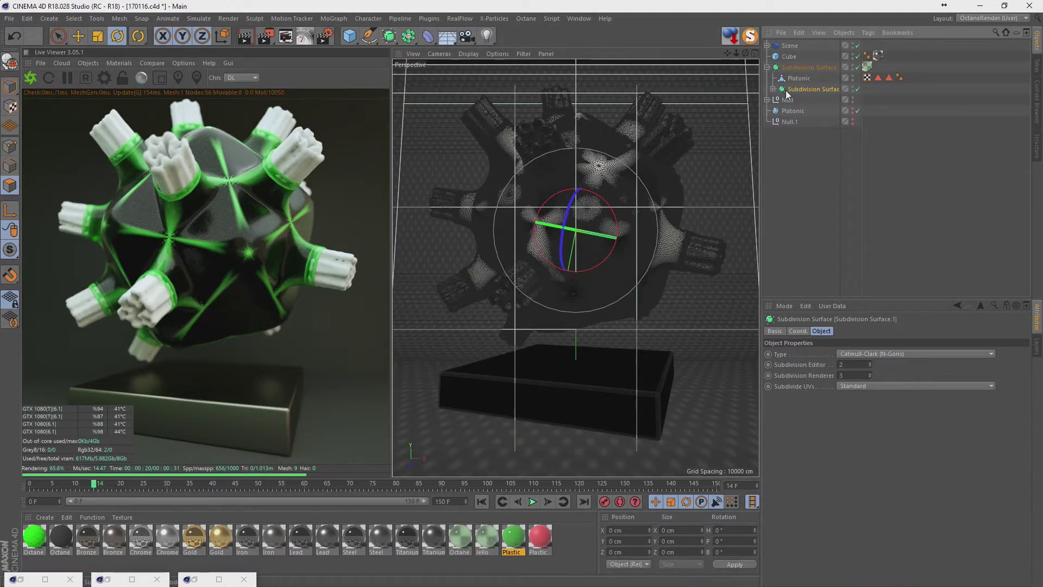
left_click(857, 90)
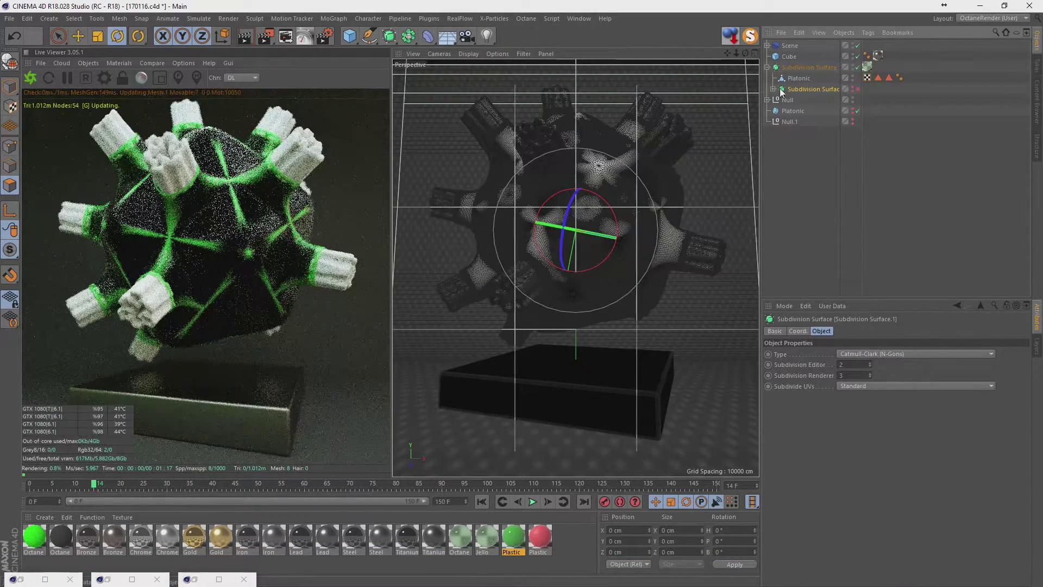
left_click(774, 89)
left_click(856, 99)
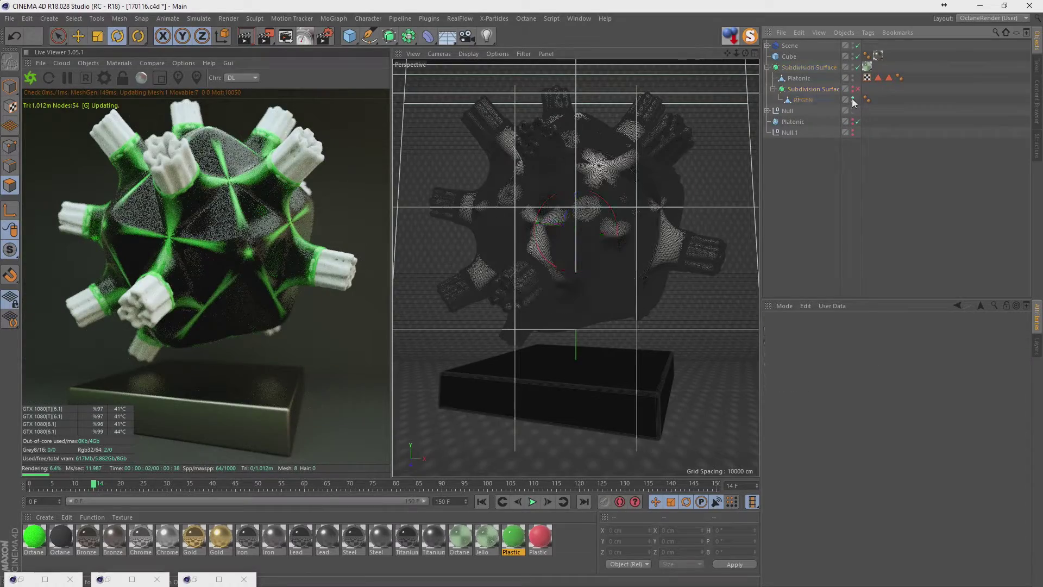
- Rotate the sculpture's Subdivision Surface to H -49.56°, P -6.127°, B 221.128°
left_click(797, 67)
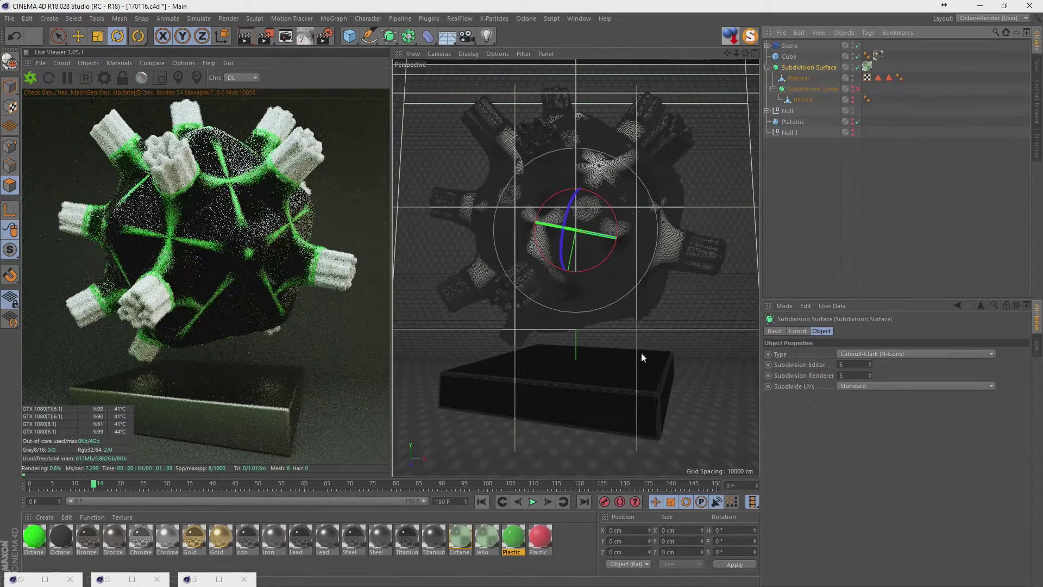
left_click(808, 332)
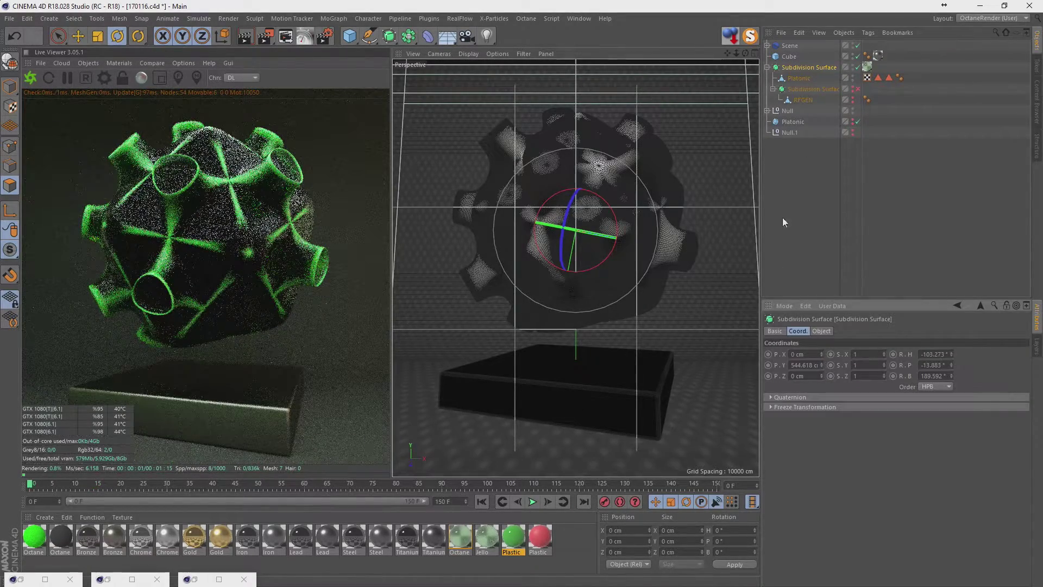
mouse_move(595, 216)
left_mouse_down()
mouse_move(630, 259)
mouse_move(650, 257)
left_mouse_up()
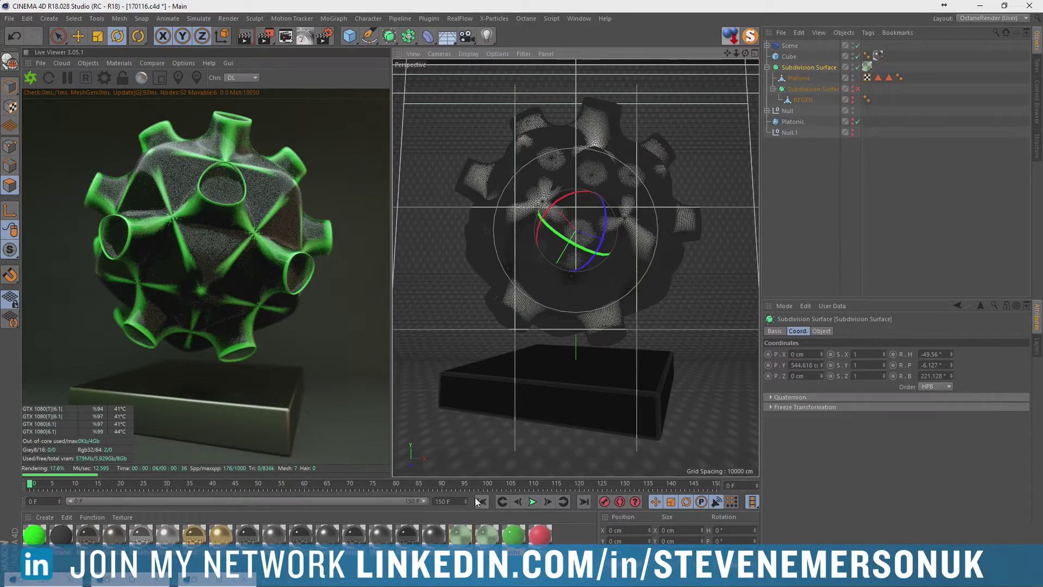
- Preview the fluid animation, then move Subdivision Surface.1 out of the sculpture group
left_click(527, 503)
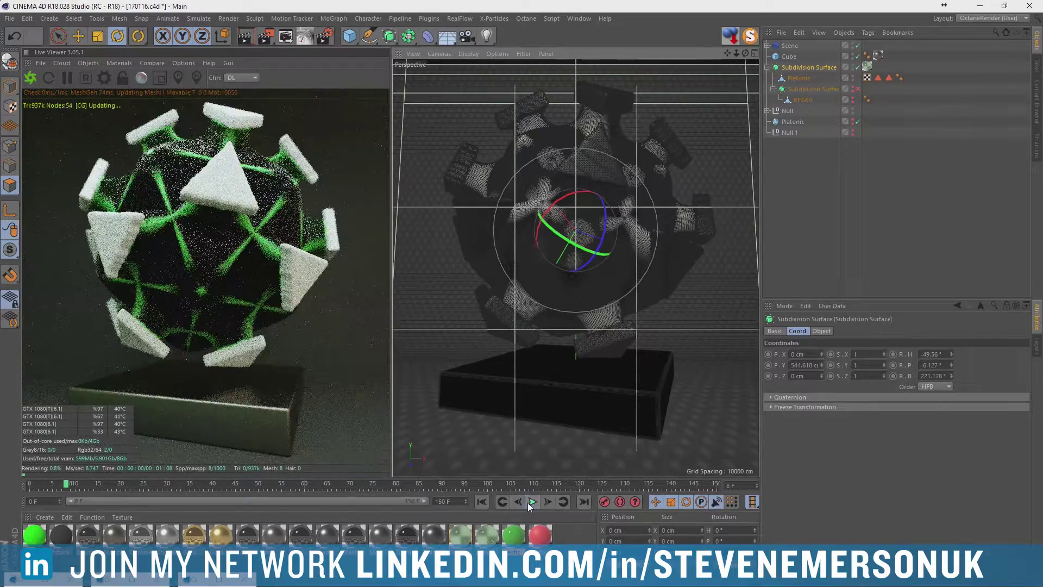
left_click(529, 504)
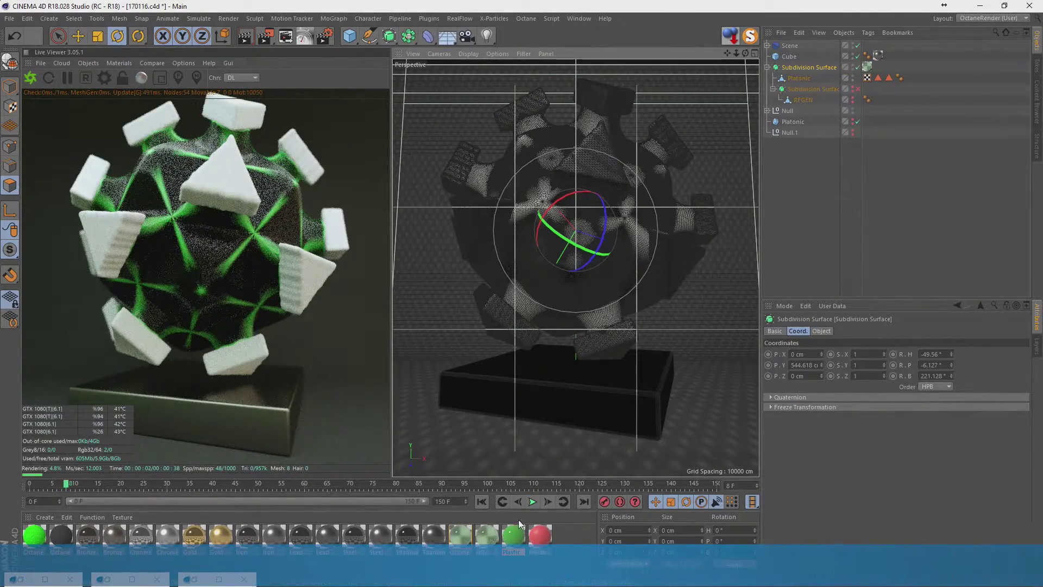
left_click(531, 503)
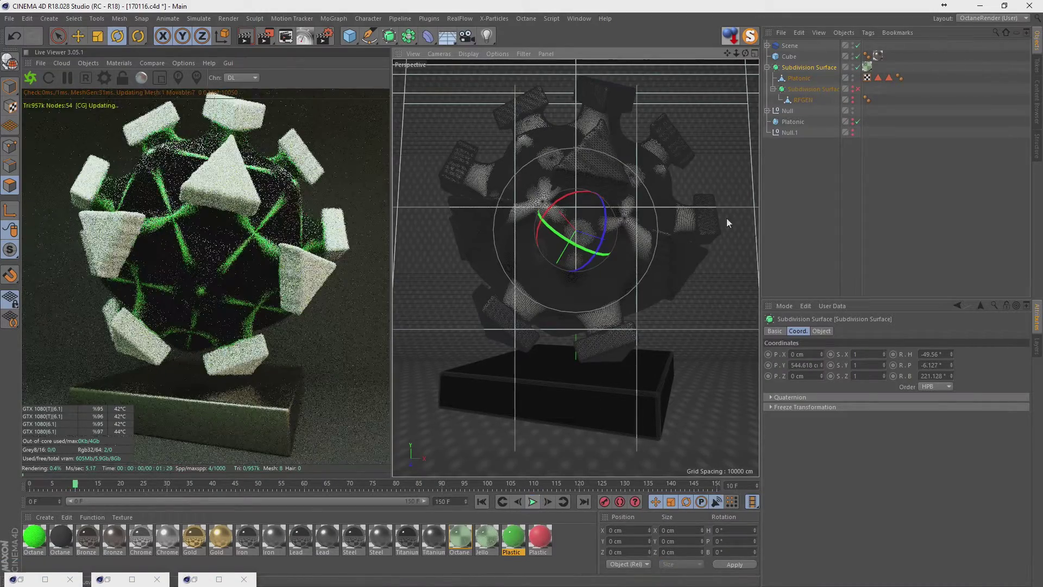
left_click(804, 89)
left_click_drag(804, 89, 804, 182)
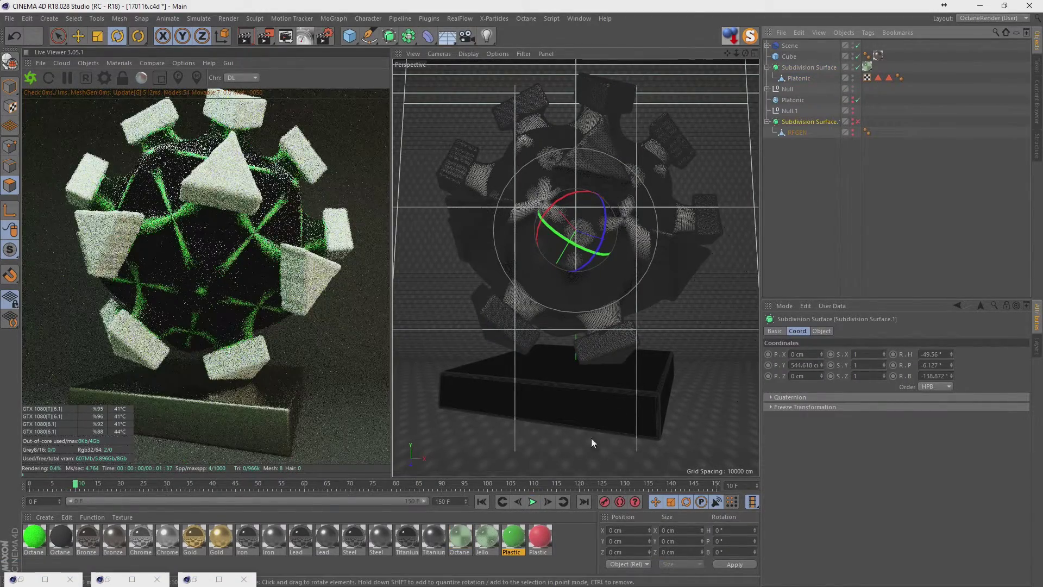
- Replay to frame 8 and re-enable the fluid Subdivision Surface.1
left_click(501, 503)
left_click(534, 502)
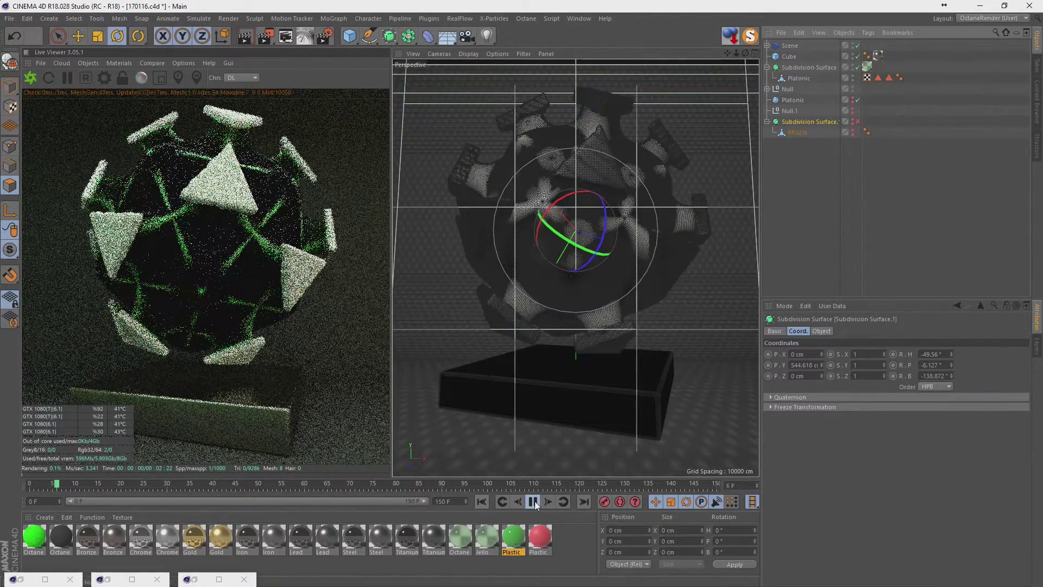
left_click(534, 501)
left_click(822, 193)
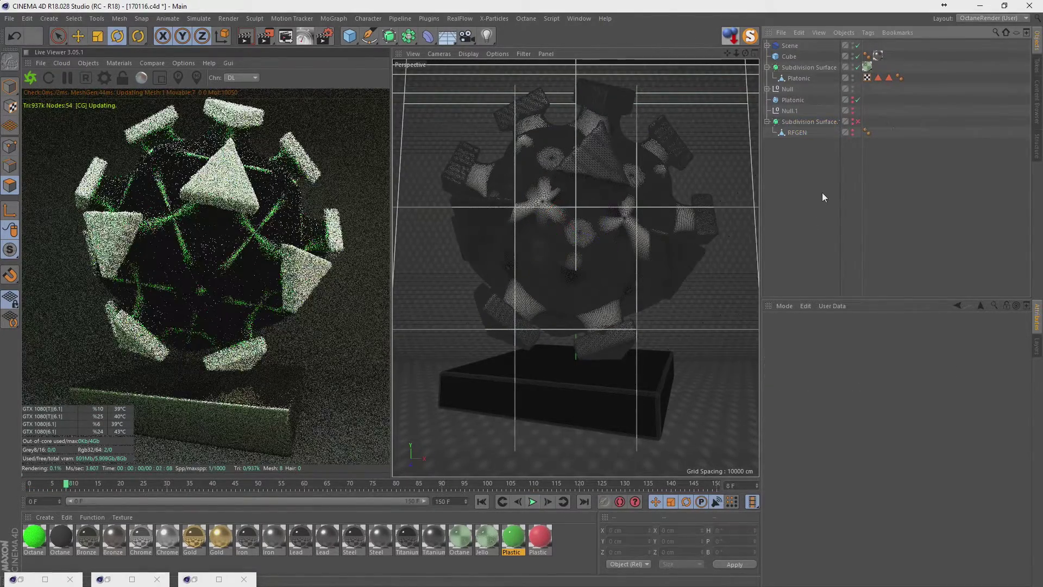
left_click(858, 122)
- Nest Subdivision Surface.1 back inside the sculpture's Subdivision Surface, below Platonic
left_click(481, 501)
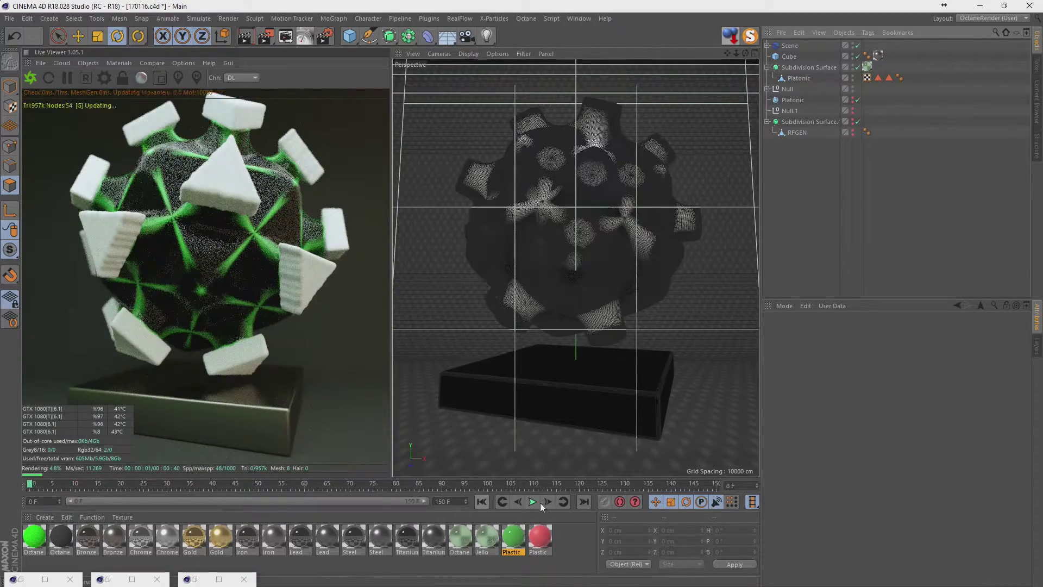
left_click(532, 502)
left_click(532, 503)
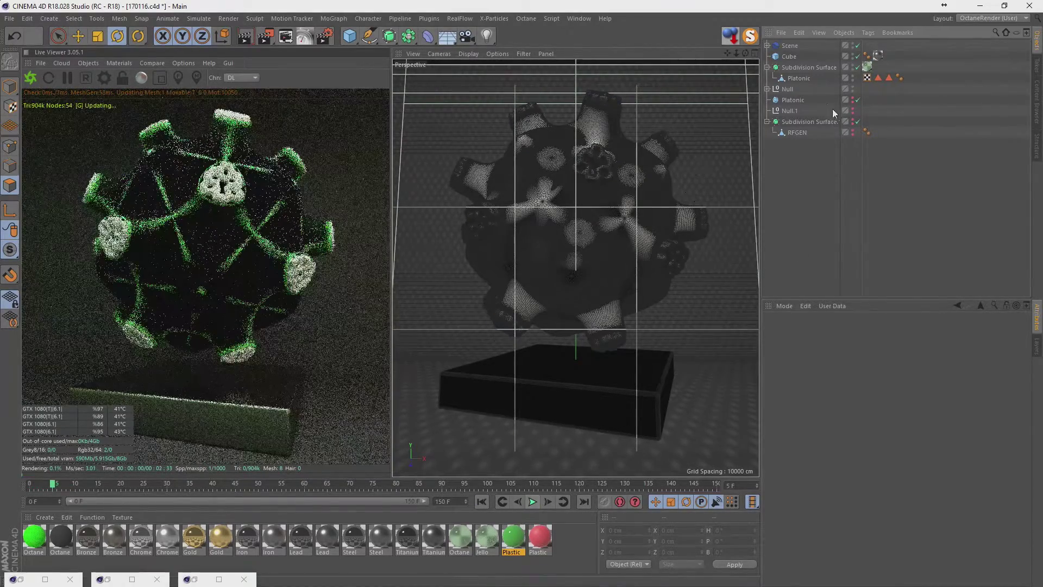
mouse_move(797, 121)
left_mouse_down()
mouse_move(797, 82)
mouse_move(786, 77)
left_mouse_up()
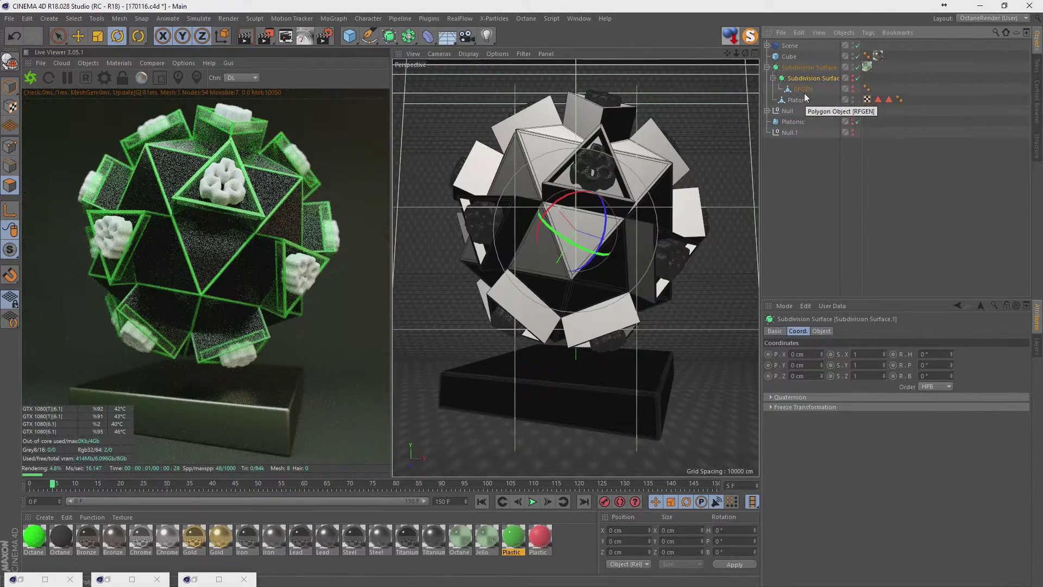
mouse_move(805, 97)
left_mouse_down()
mouse_move(792, 74)
mouse_move(774, 88)
mouse_move(789, 86)
left_mouse_up()
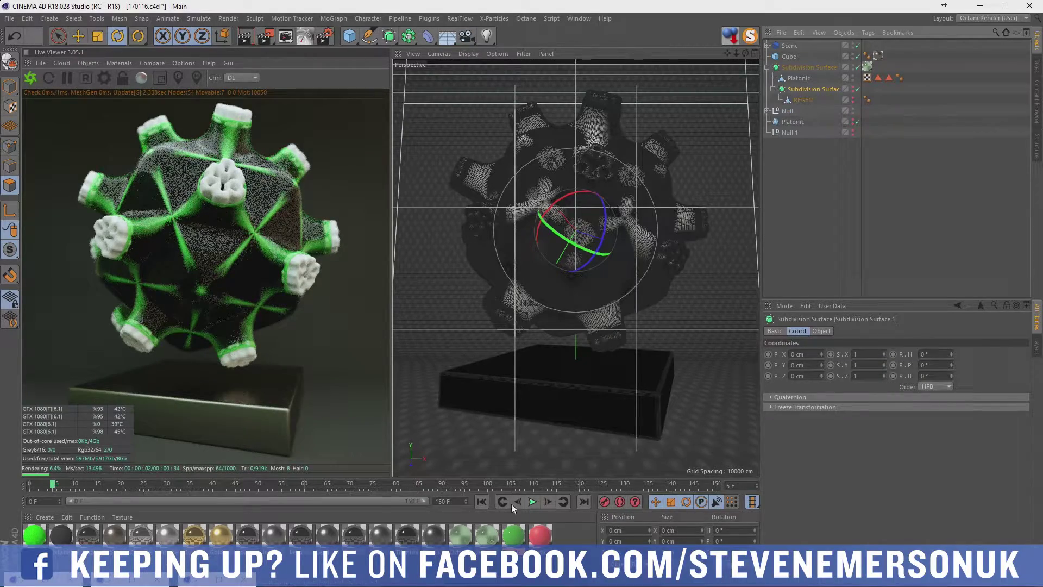
- Preview to frame 7, lower the fluid mesh's subdivision levels, and replay
left_click(532, 502)
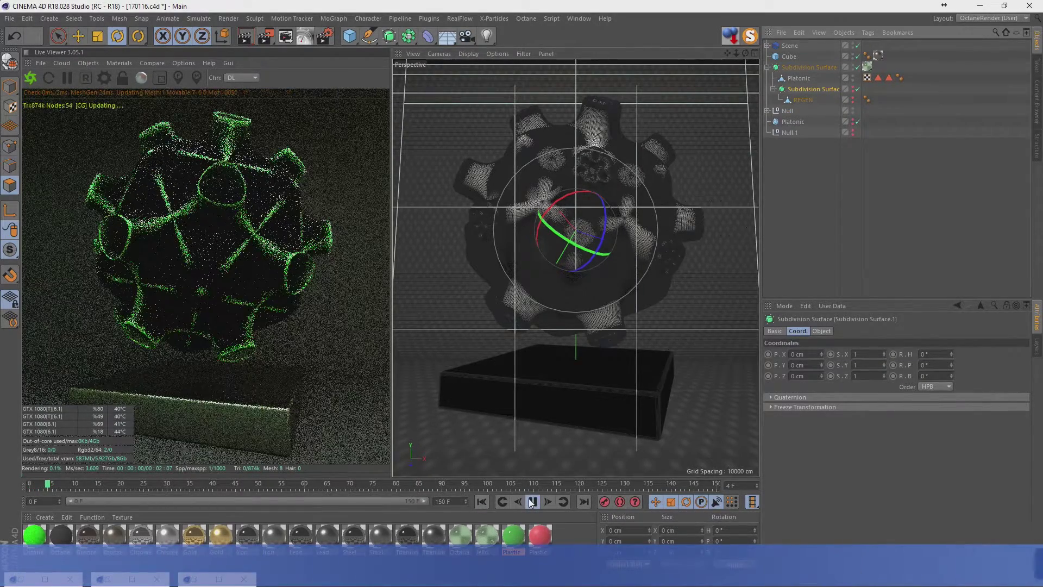
left_click(532, 501)
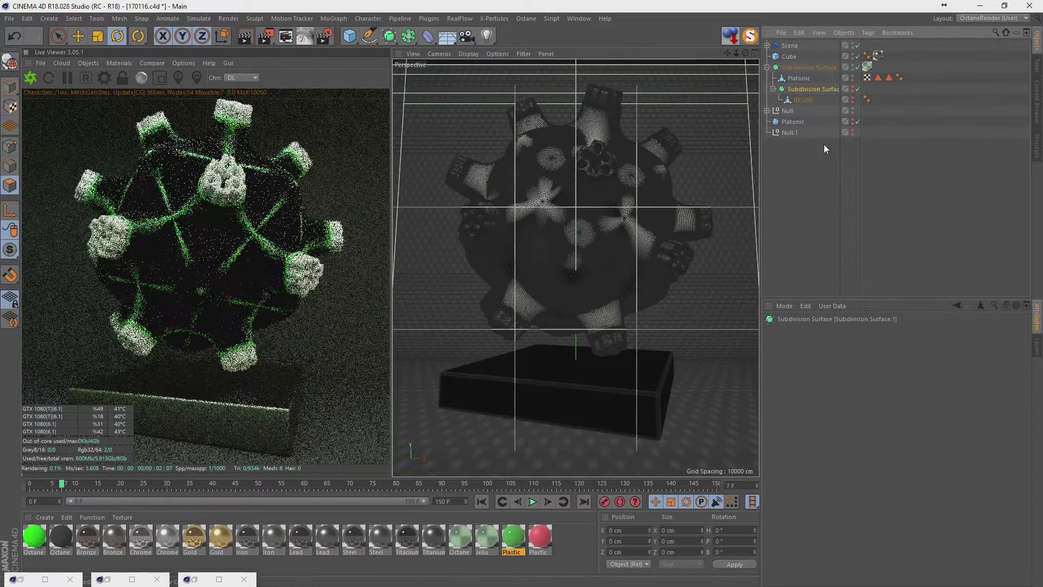
left_click(822, 331)
left_click(870, 366)
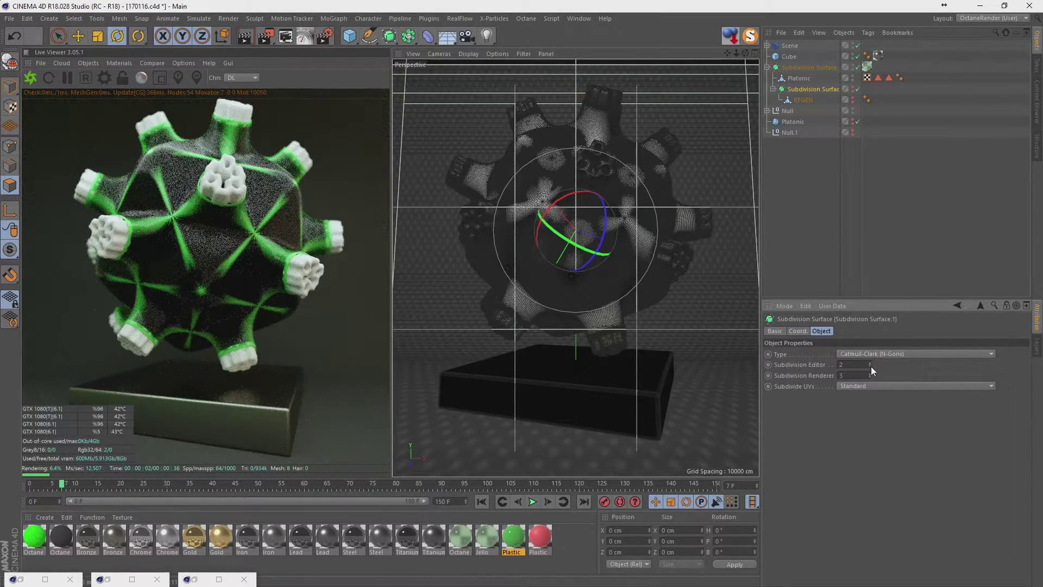
left_click(481, 501)
left_click(532, 502)
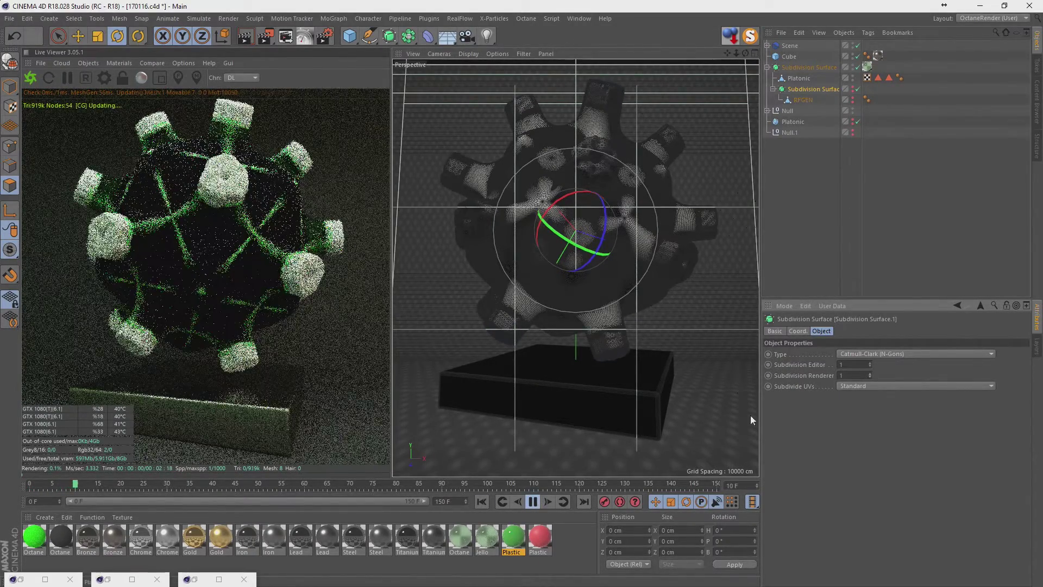
- Raise editor and render subdivision levels to 3 and preview up to frame 35
left_click(870, 362)
left_click(870, 362)
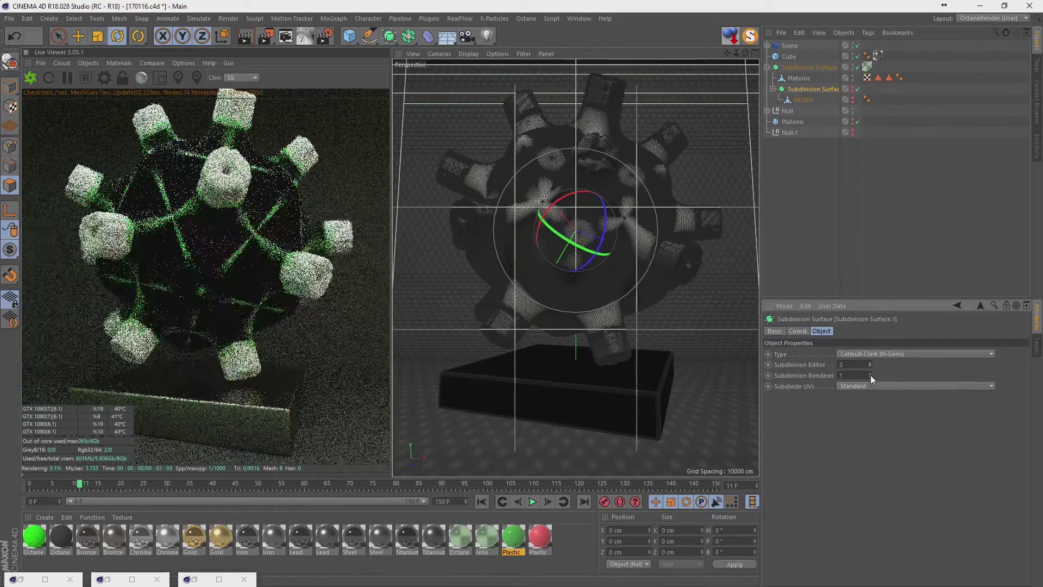
left_click(870, 374)
left_click(871, 373)
left_click(481, 502)
left_click(533, 502)
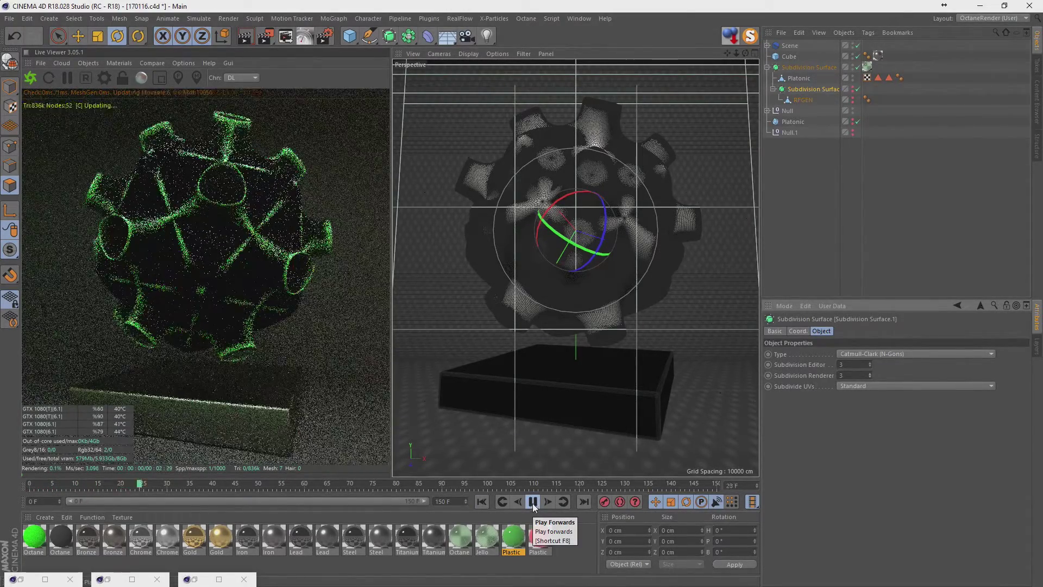
left_click(533, 502)
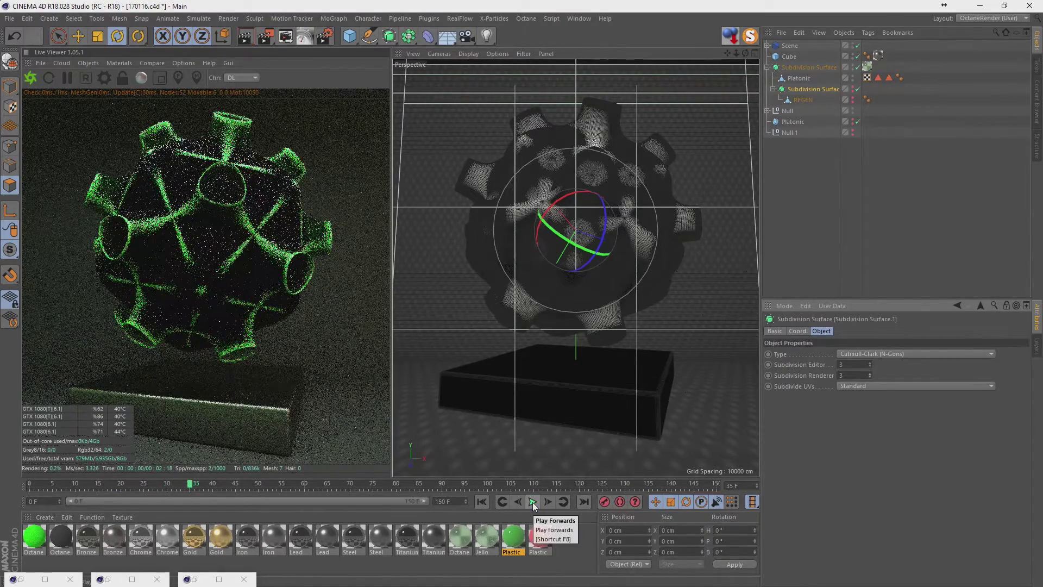
left_click(480, 500)
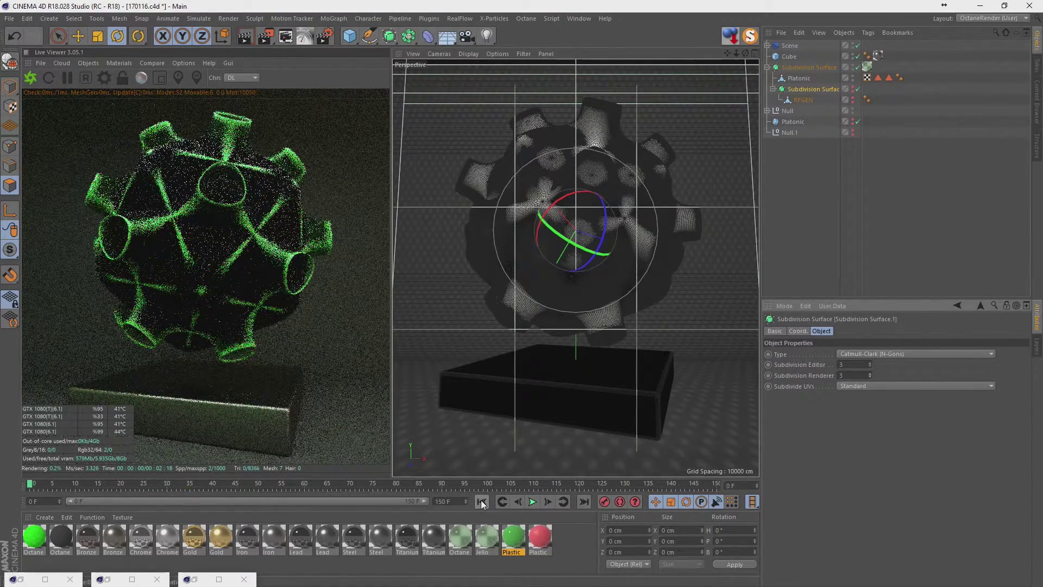
left_click(535, 505)
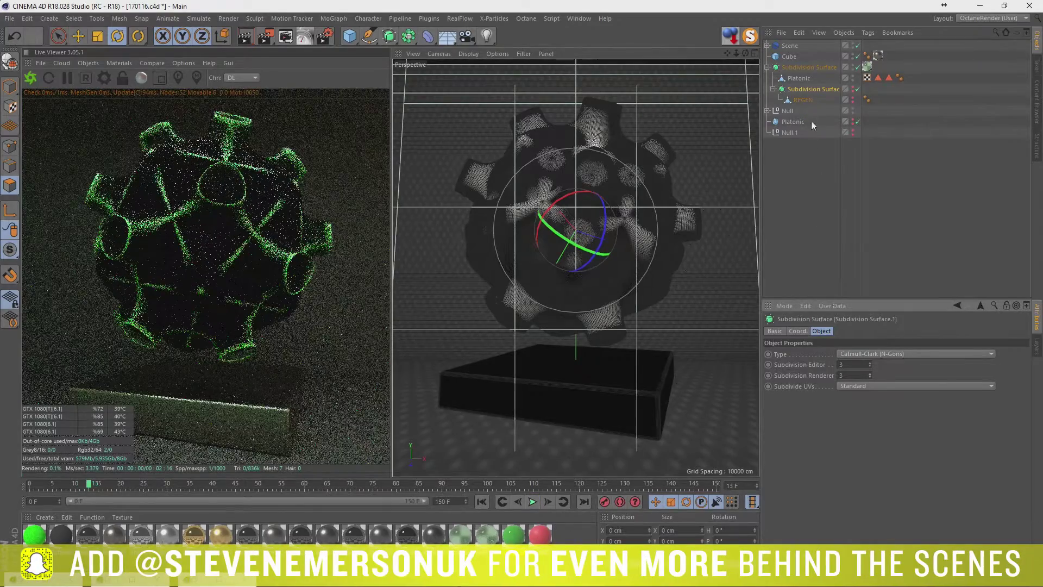
- Set editor subdivisions to 2, preview the simulation, and rewind to frame 0
left_click(870, 367)
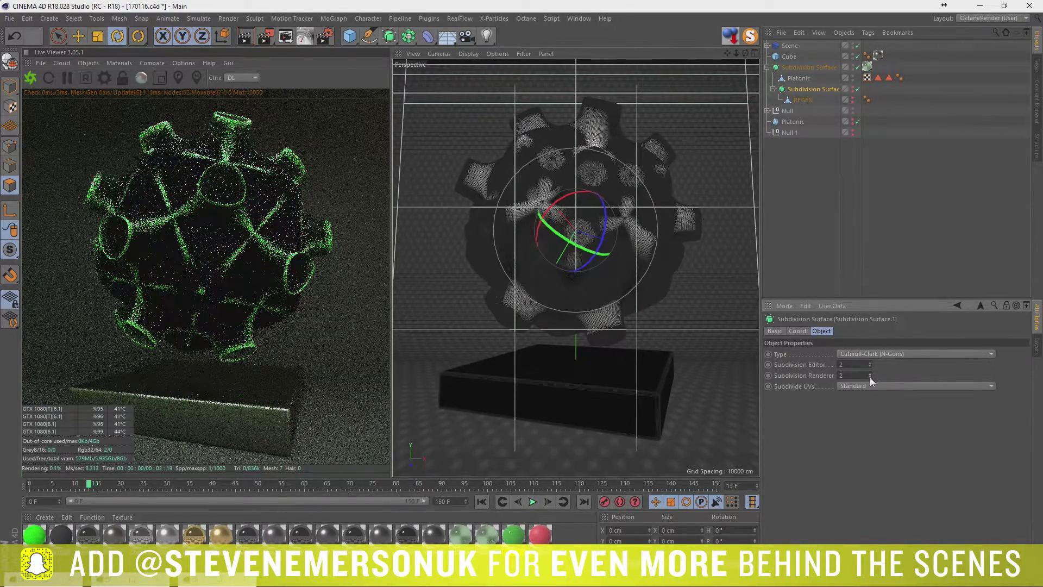
left_click(482, 501)
left_click(533, 502)
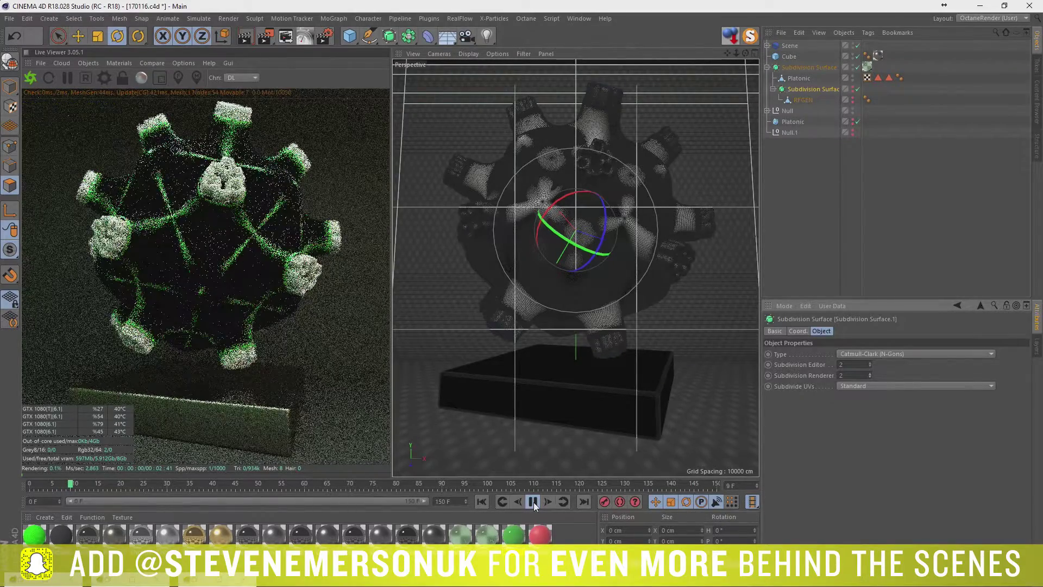
left_click(533, 503)
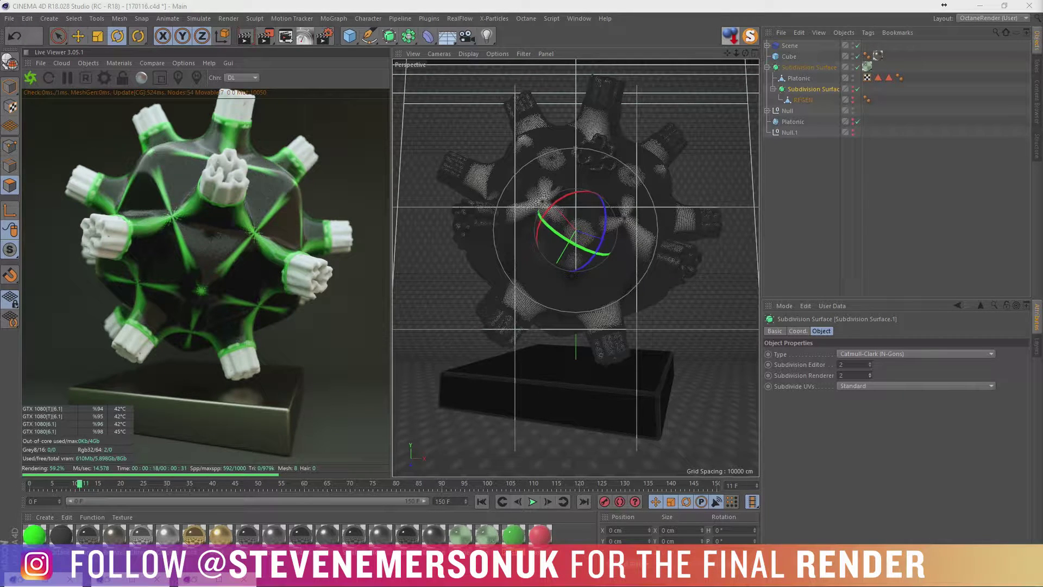
left_click(483, 501)
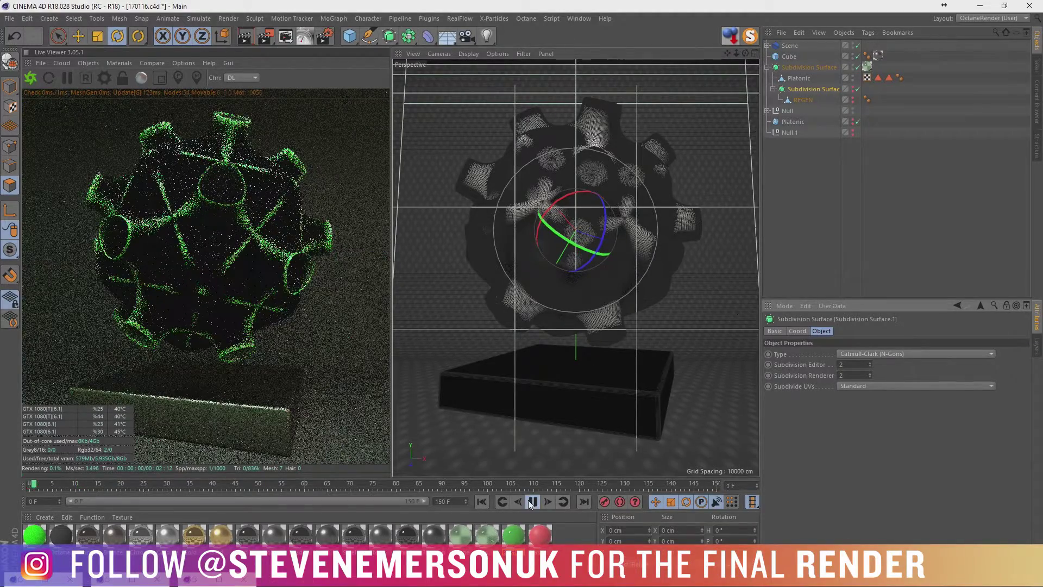
- Add a RealFlow Noise Field daemon and set its P.Y to the sculpture's 44.618 cm
left_click(460, 18)
mouse_move(472, 57)
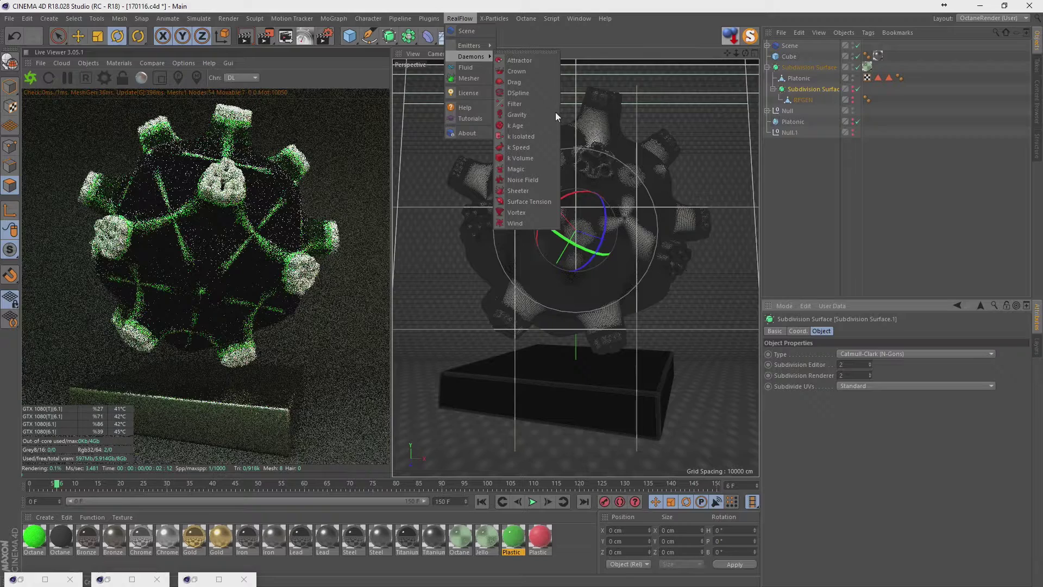
left_click(530, 179)
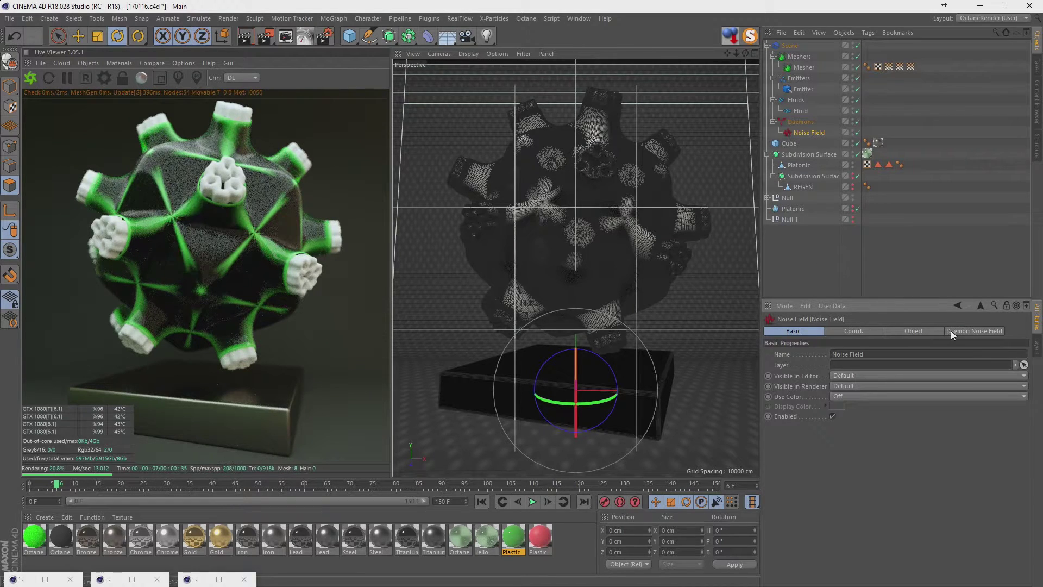
left_click(951, 330)
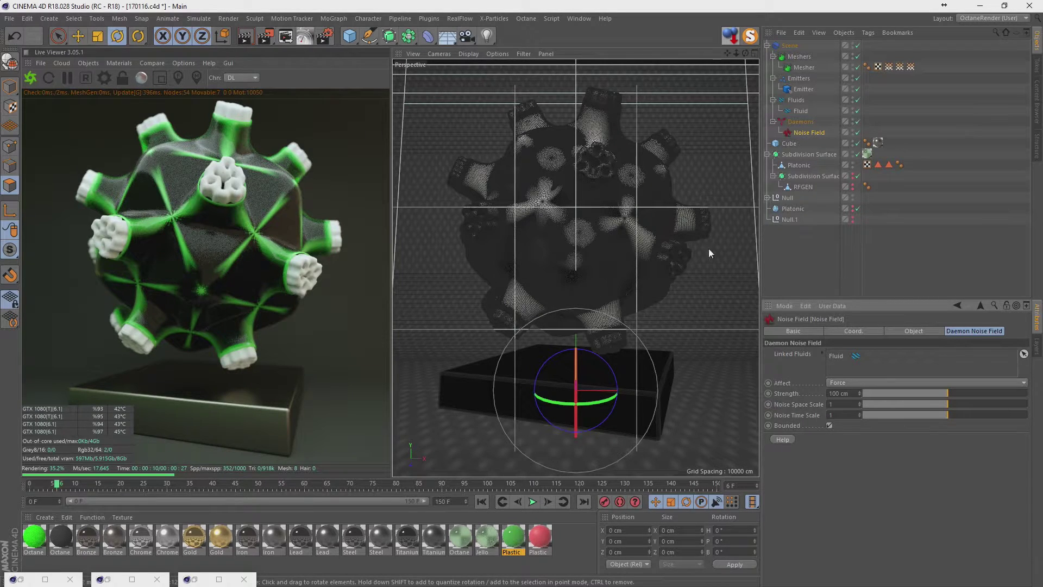
left_click(810, 154)
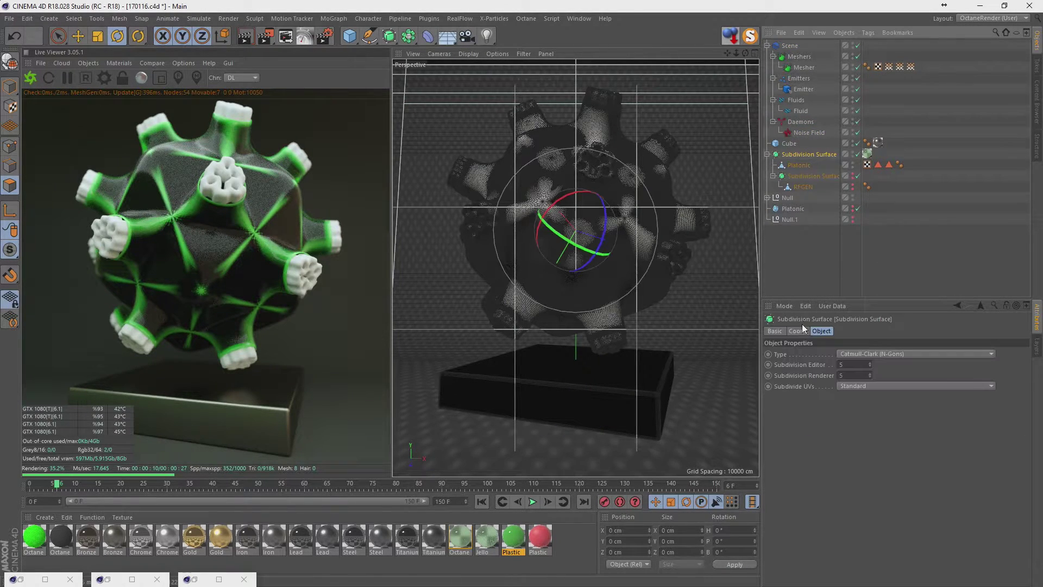
left_click(799, 332)
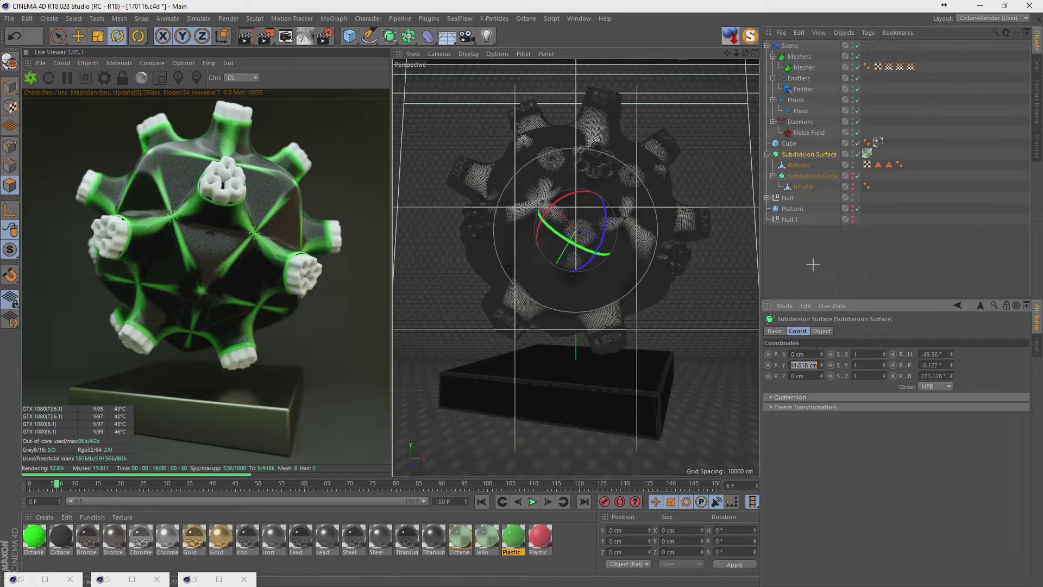
left_click(809, 132)
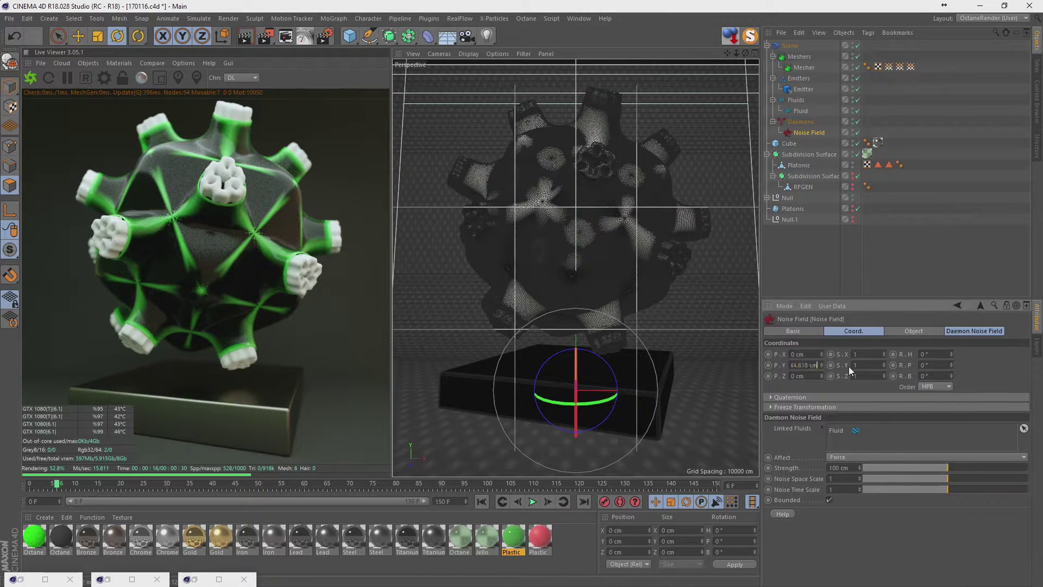
key("Return")
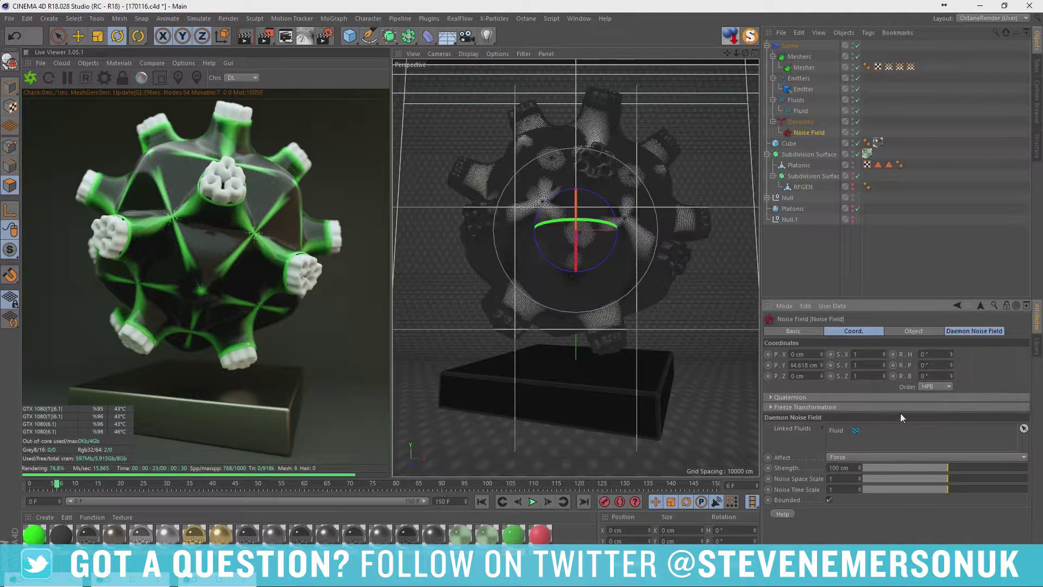
left_click(972, 332)
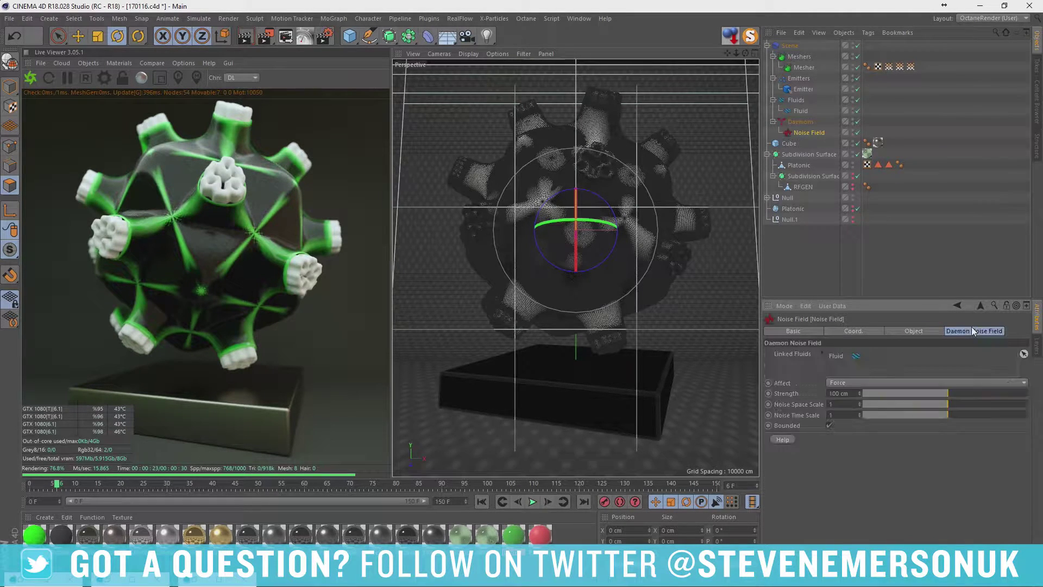
left_click(935, 333)
- Set the Noise Field width to 1000 cm and maximize the Top view
left_click_drag(854, 352, 964, 353)
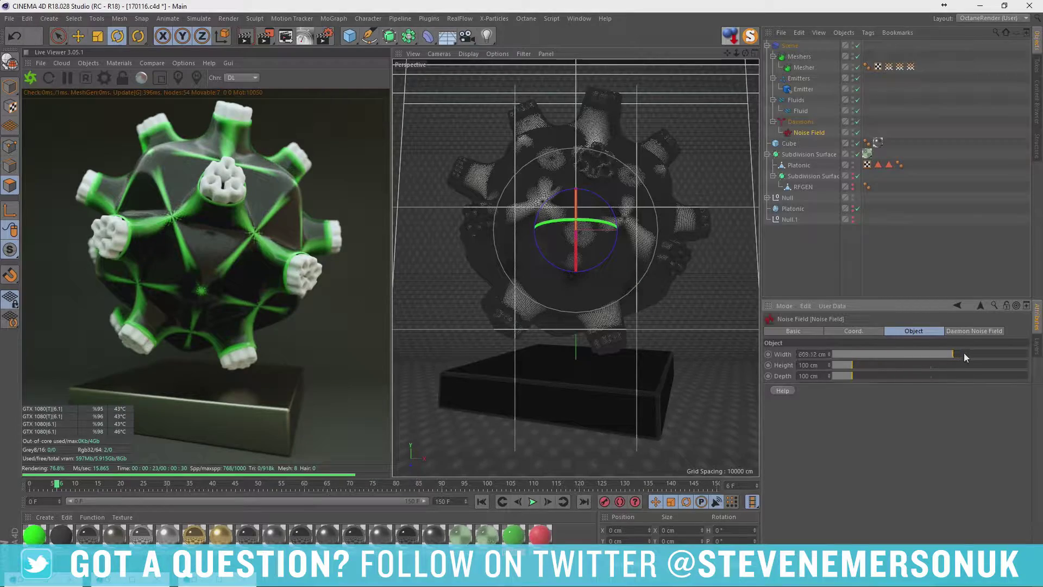
middle_click(532, 210)
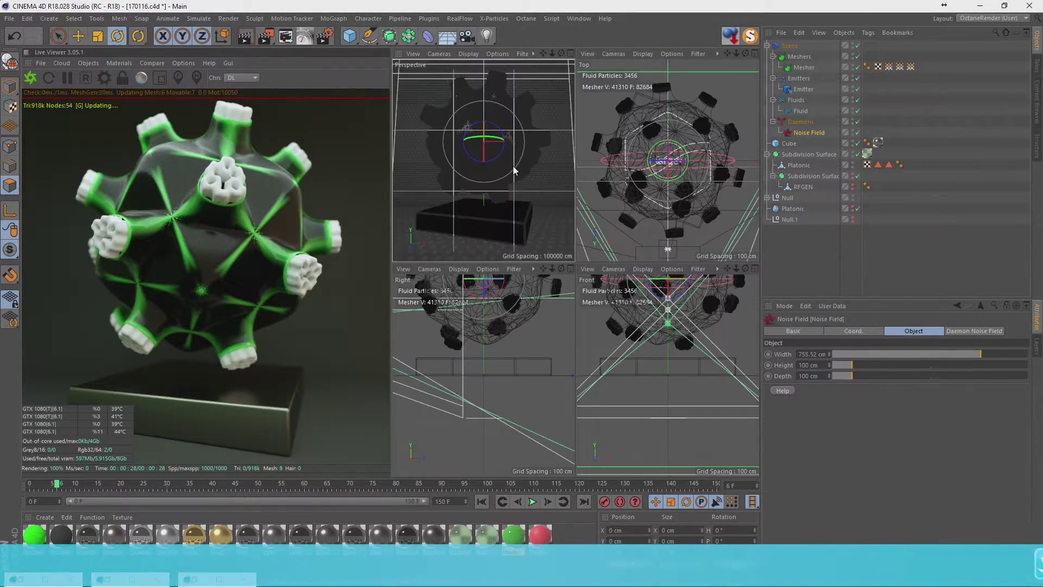
middle_click(513, 165)
middle_click(673, 170)
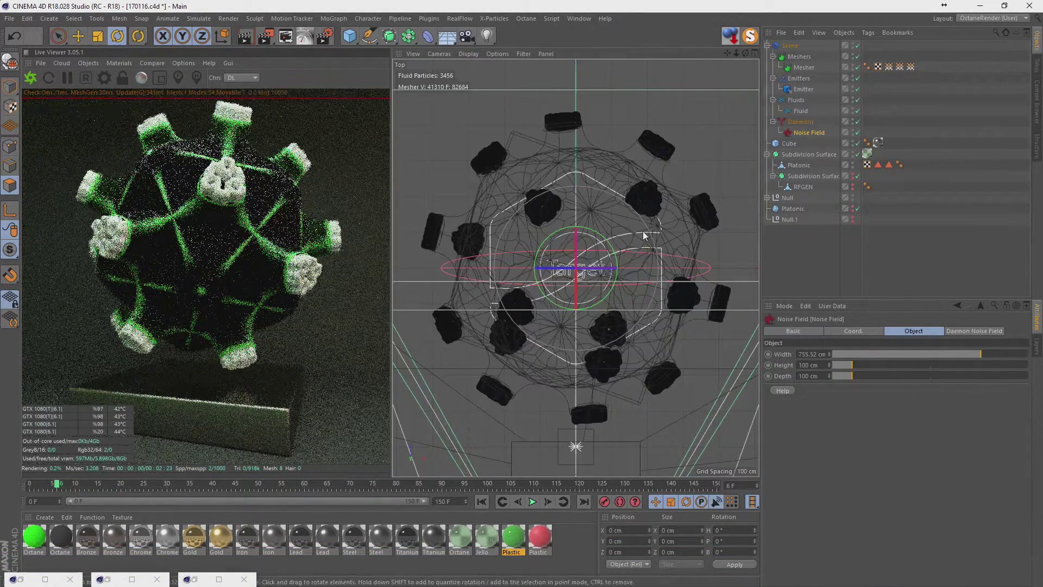
mouse_move(983, 350)
left_mouse_down()
mouse_move(912, 353)
mouse_move(1013, 353)
left_mouse_up()
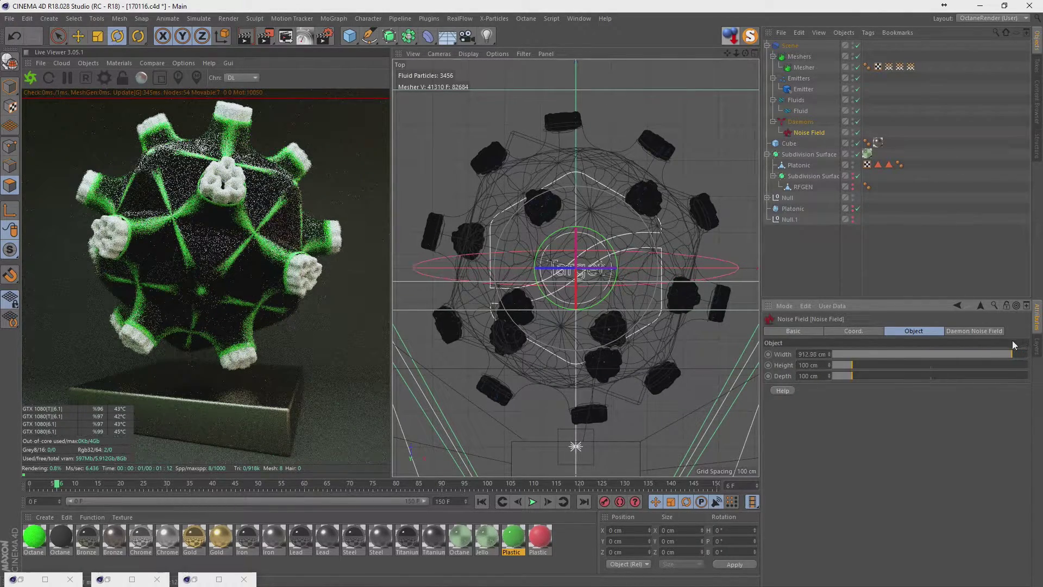
double_click(823, 355)
type("1000")
key("Return")
key("0")
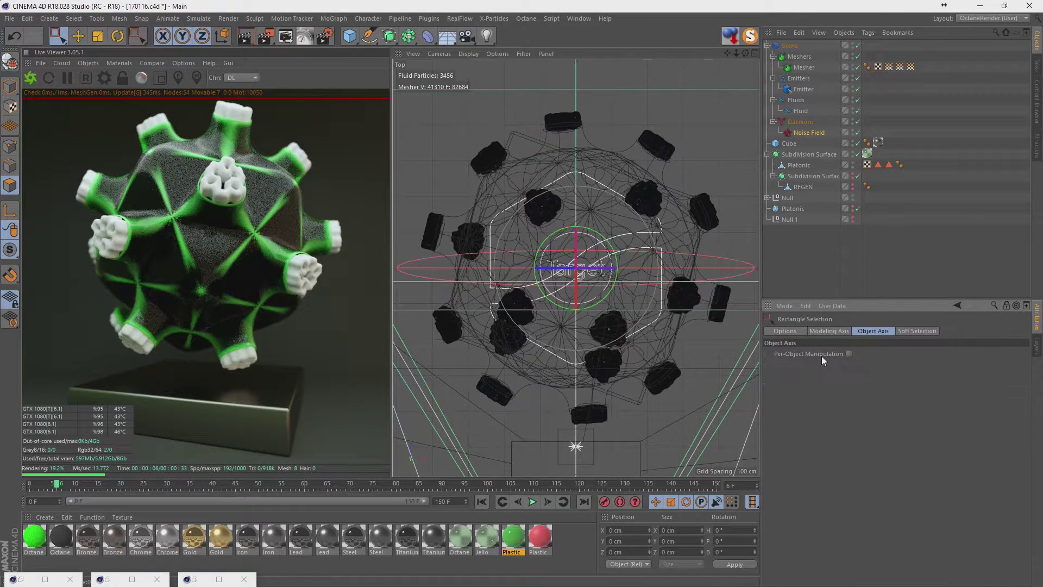
- Set the Noise Field height and depth to 1000 cm
left_click(806, 133)
type("1000")
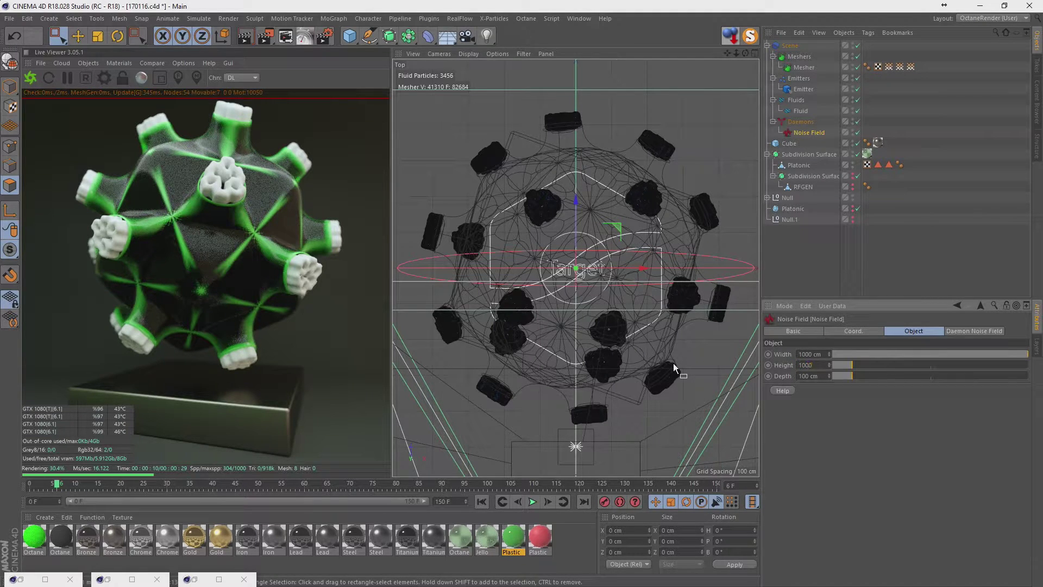
left_click(673, 363)
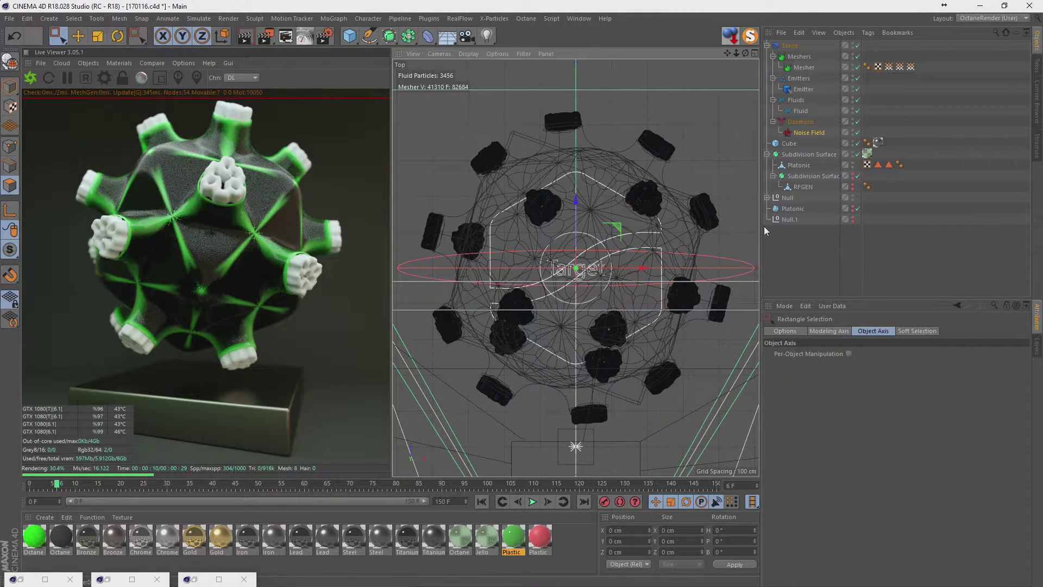
left_click(806, 133)
double_click(820, 376)
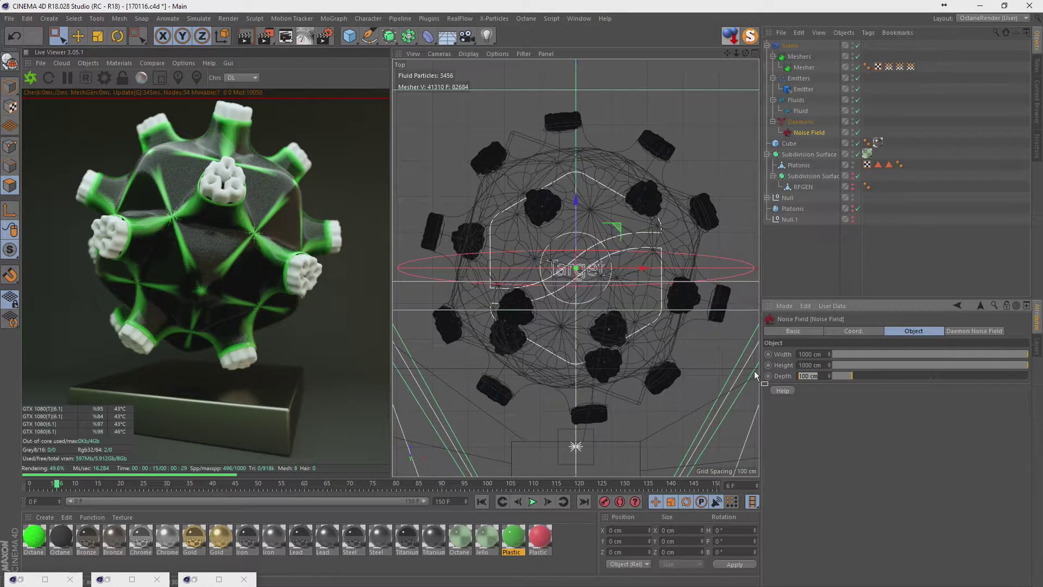
type("1000")
key("Return")
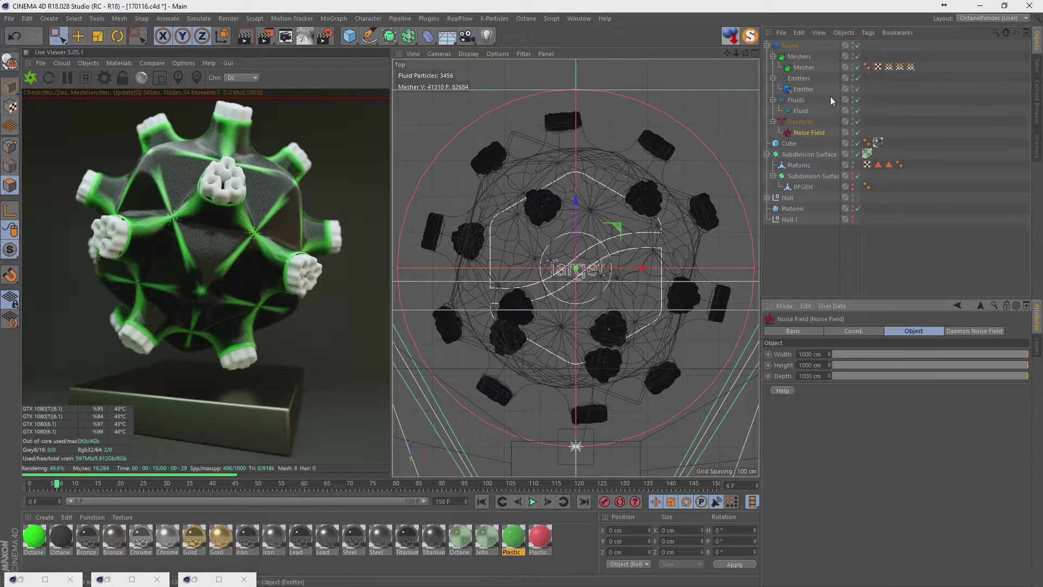
- Toggle the noise's Bounded option and play the simulation with the larger field
left_click(972, 331)
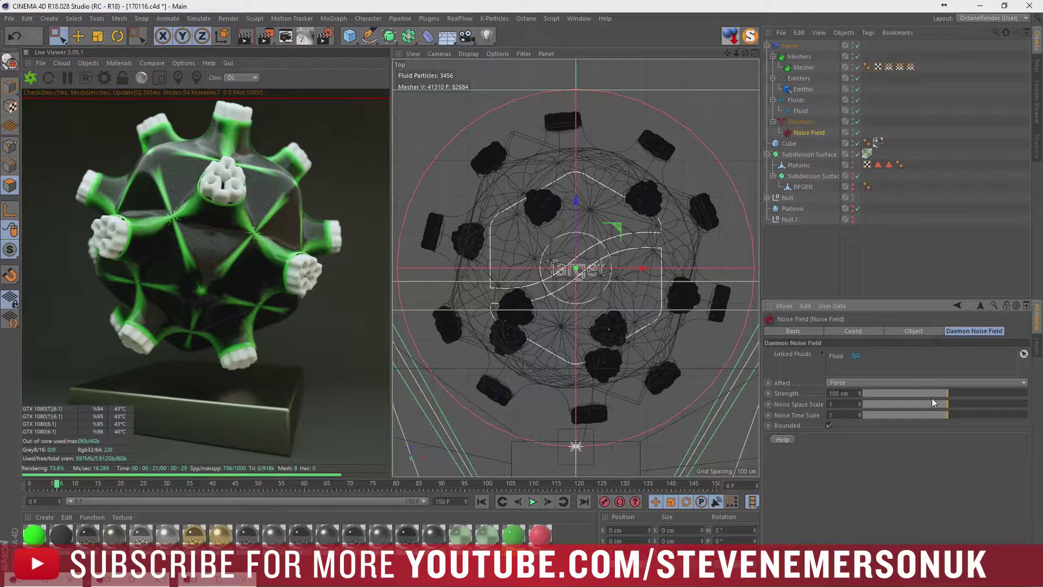
left_click(829, 427)
left_click(934, 327)
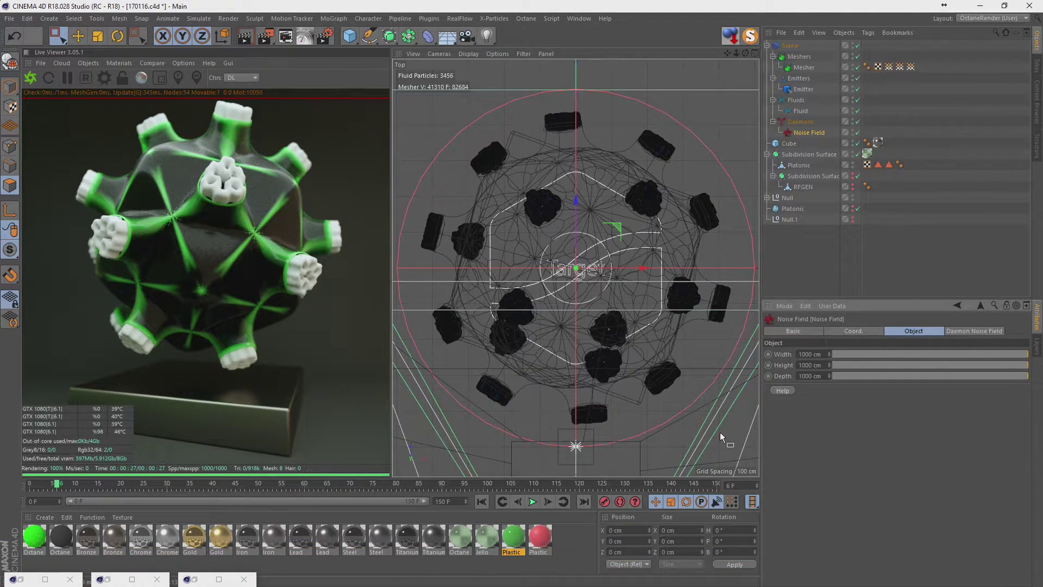
left_click(531, 501)
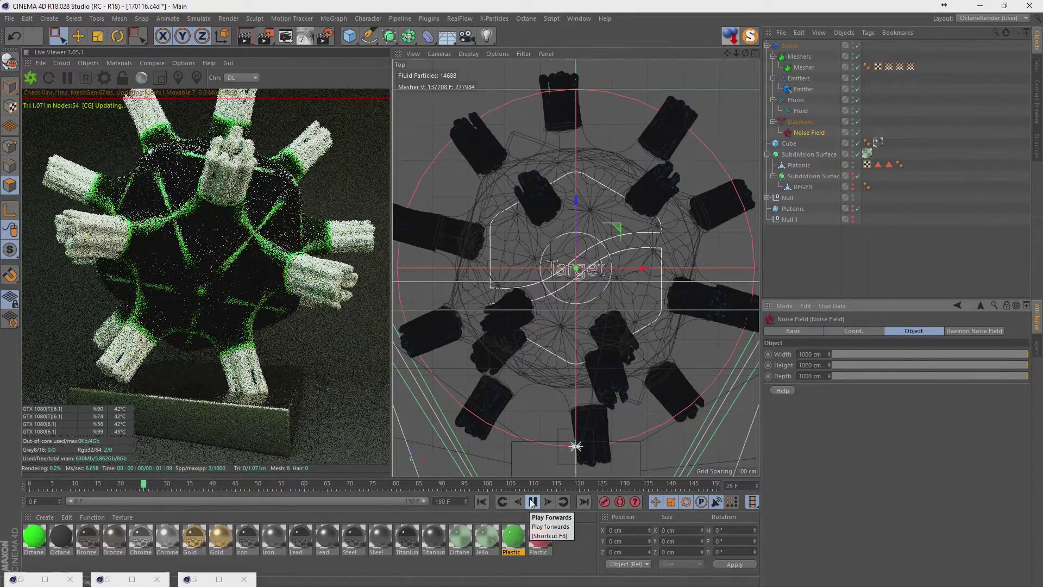
- Pause at frame 25 and set the Noise Field width and height to 800 cm
left_click(531, 504)
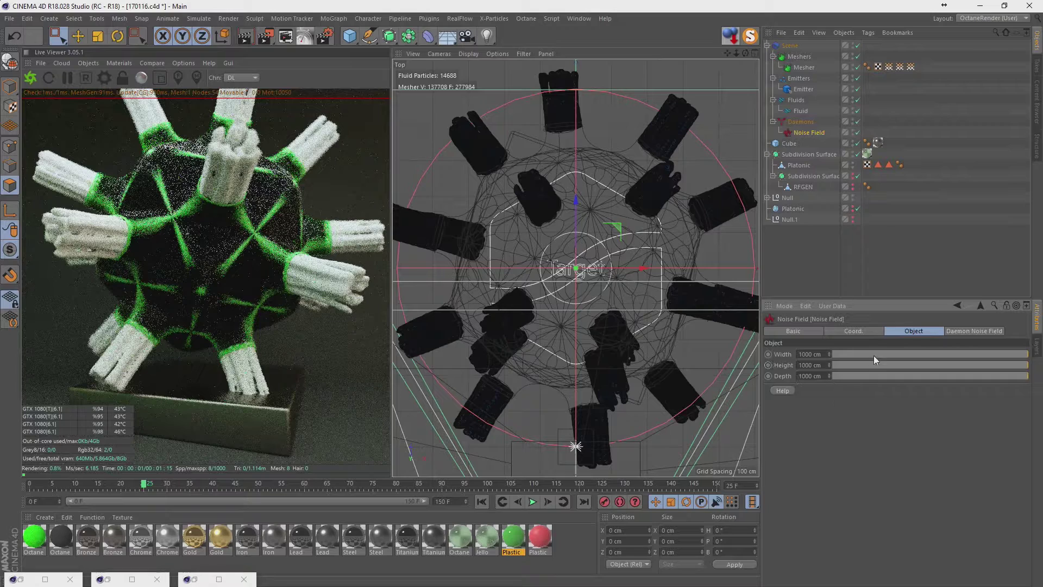
left_click(810, 354)
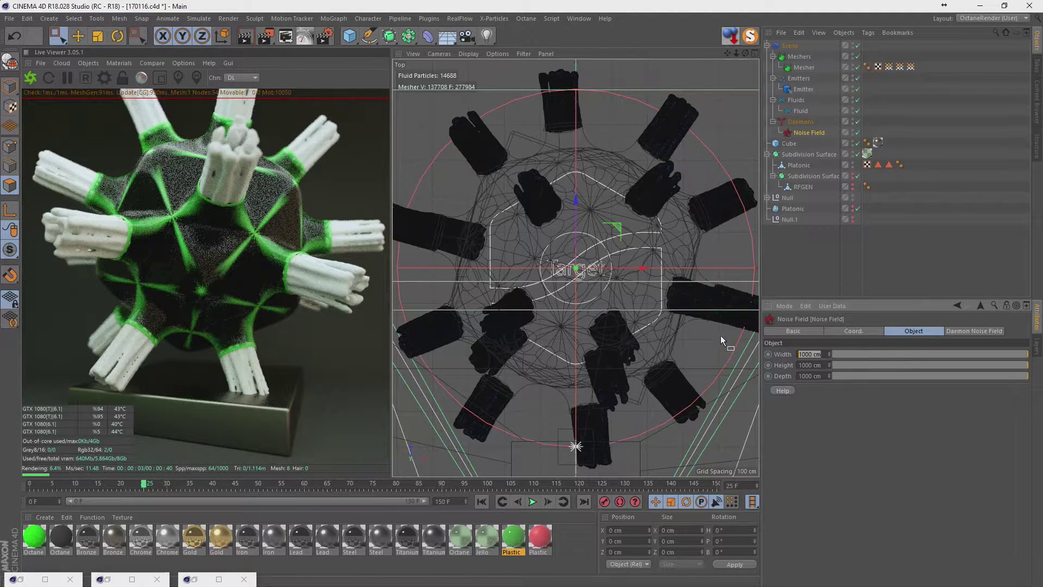
type("800")
left_click(715, 332)
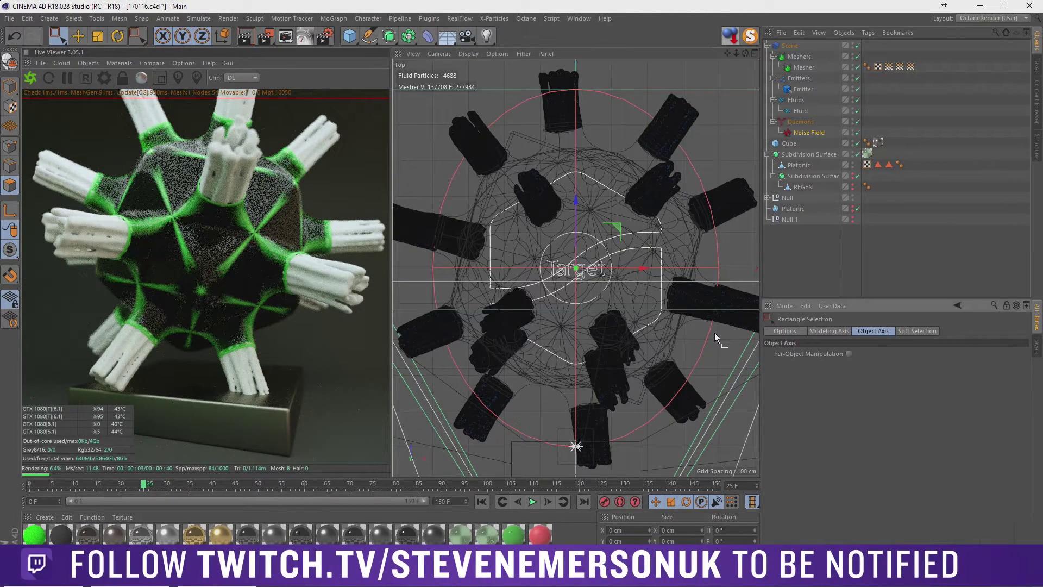
left_click(807, 132)
left_click(809, 365)
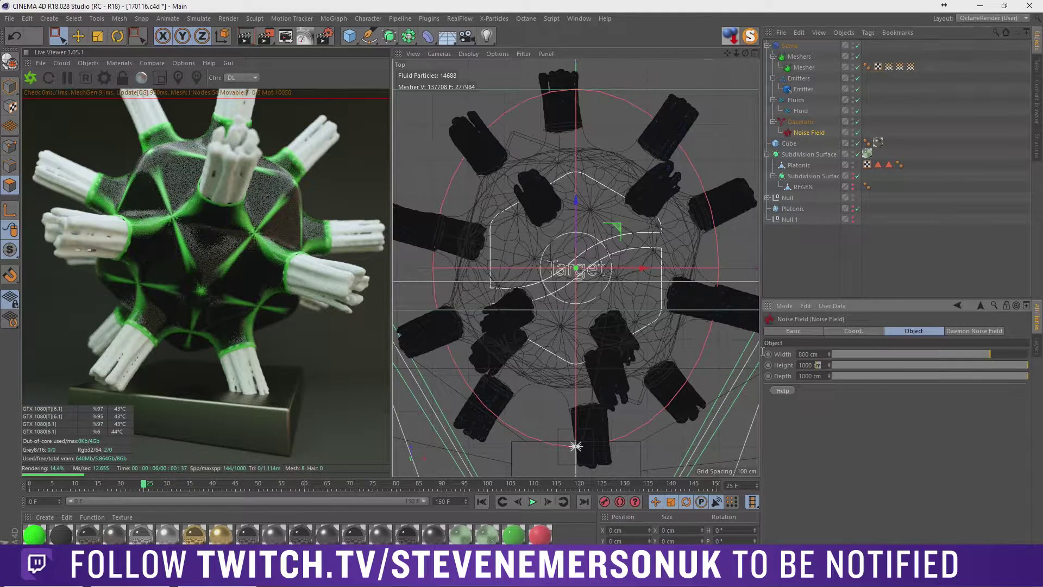
type("800")
key("Return")
- Set the Noise Field depth to 800 cm and replay the simulation from the start
left_click(810, 376)
type("800")
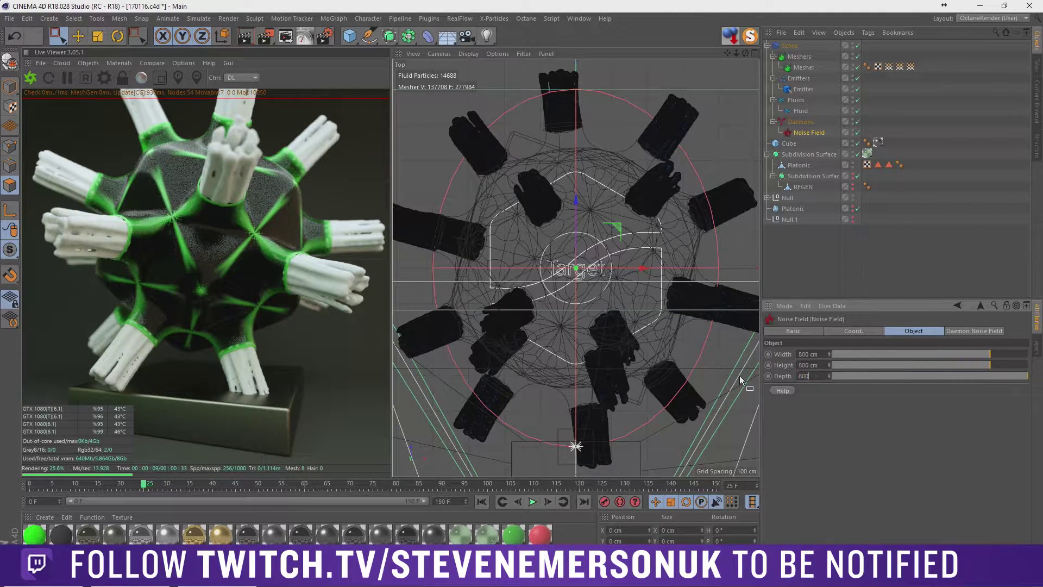
key("Return")
left_click(482, 501)
left_click(533, 501)
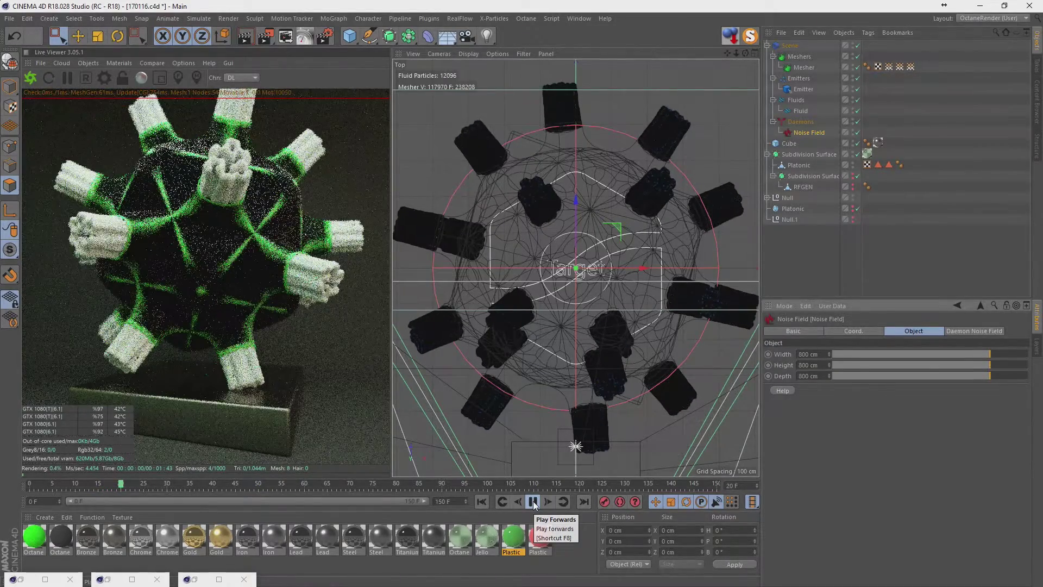
left_click(533, 502)
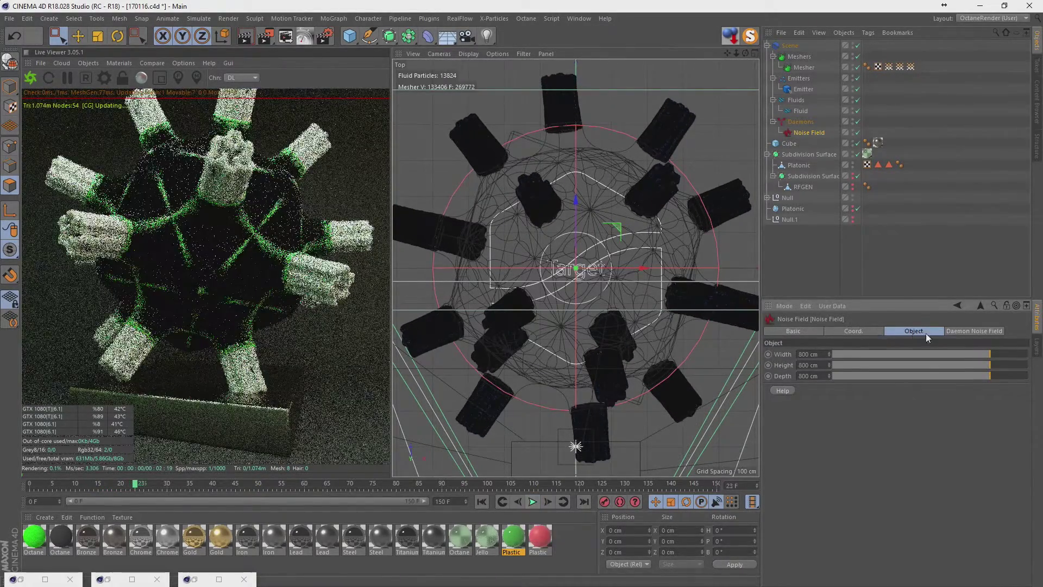
left_click(951, 331)
left_click_drag(997, 396, 989, 395)
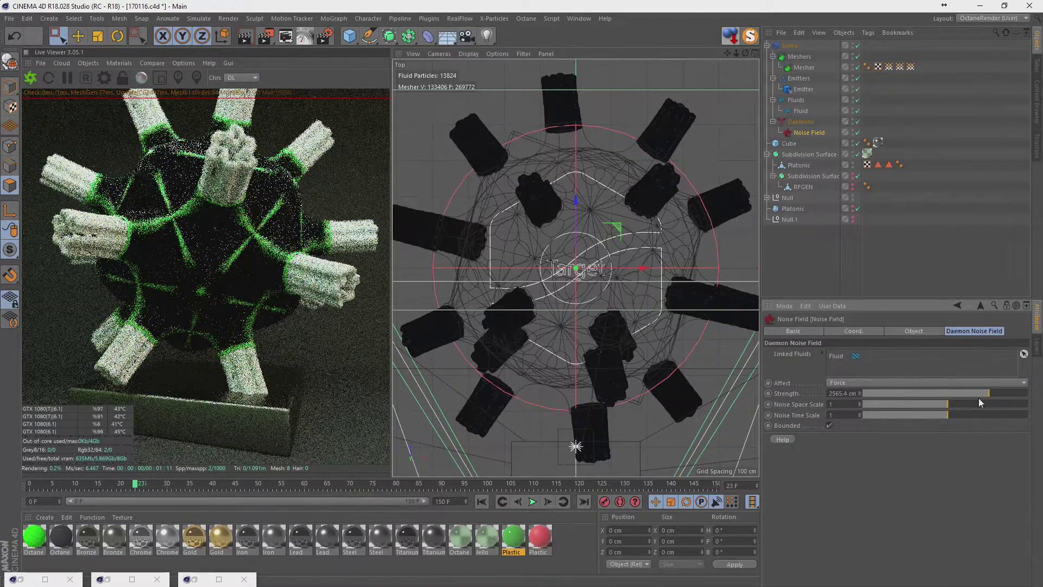
left_click(533, 502)
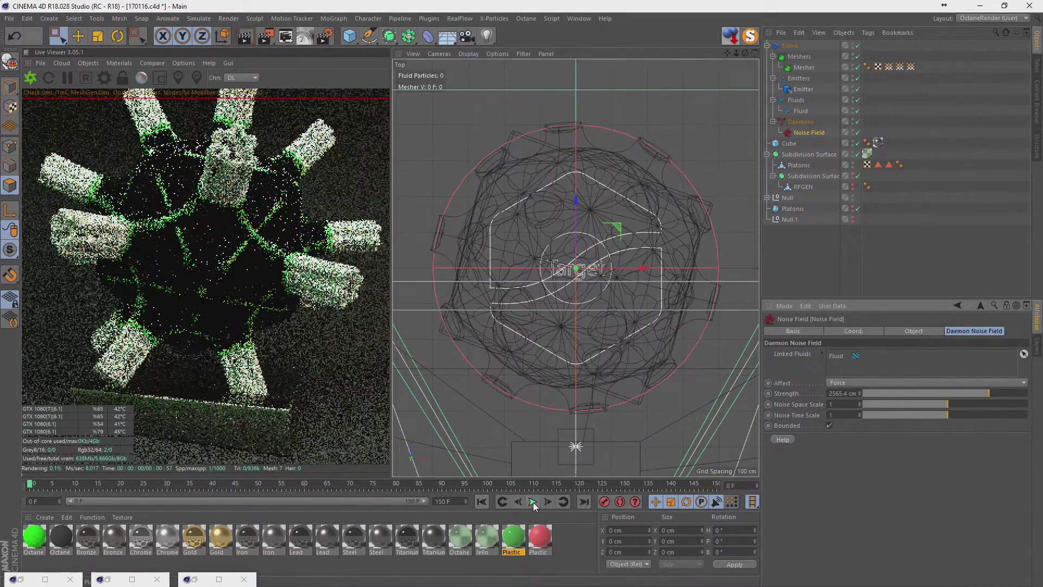
left_click(533, 502)
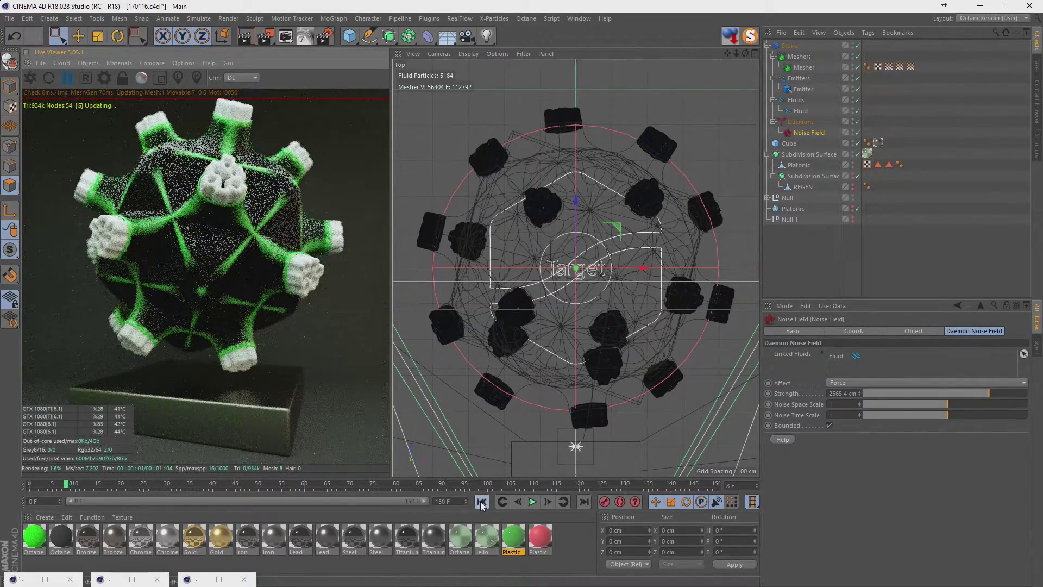
left_click(482, 501)
left_click(530, 503)
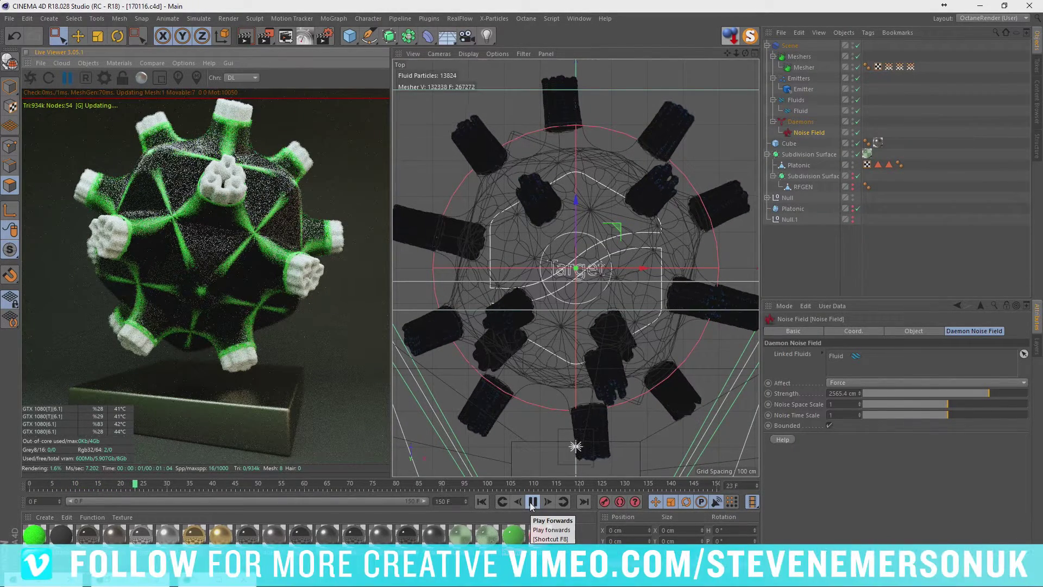
left_click(531, 504)
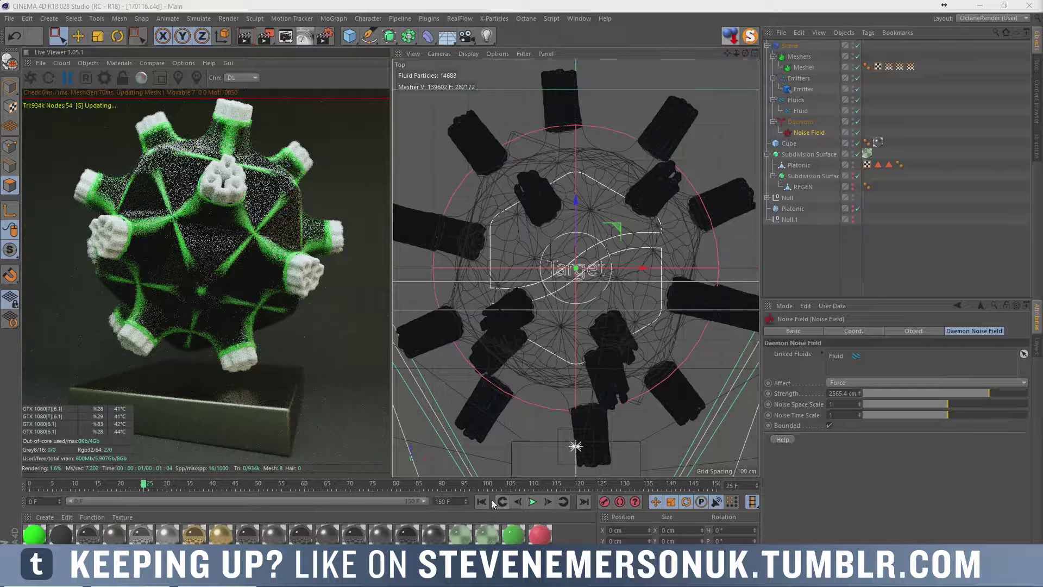
- Raise the noise strength to 3000 cm and preview the simulation to frame 19
left_click_drag(911, 392, 1033, 393)
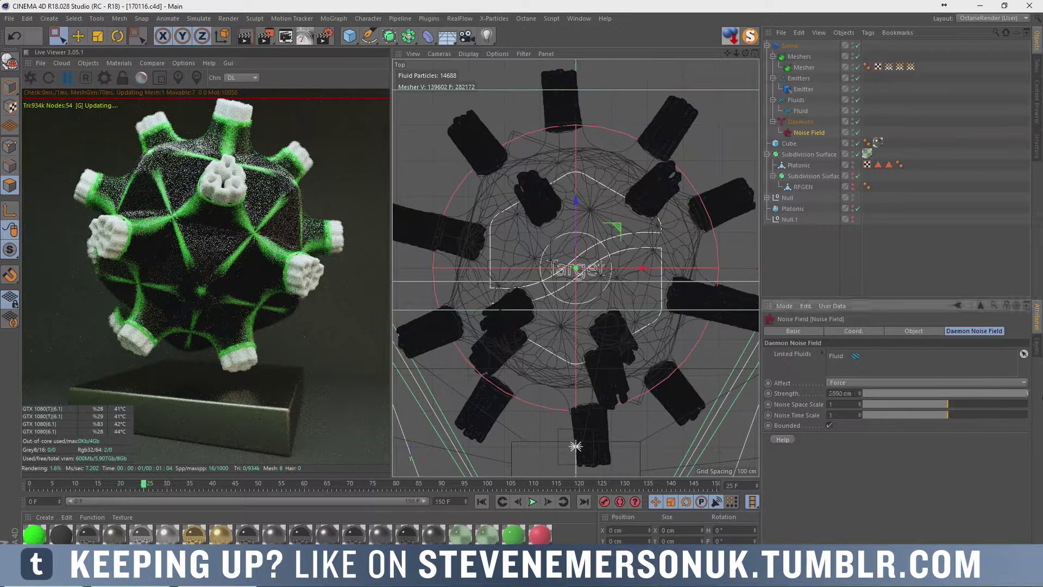
left_click(482, 502)
left_click(532, 502)
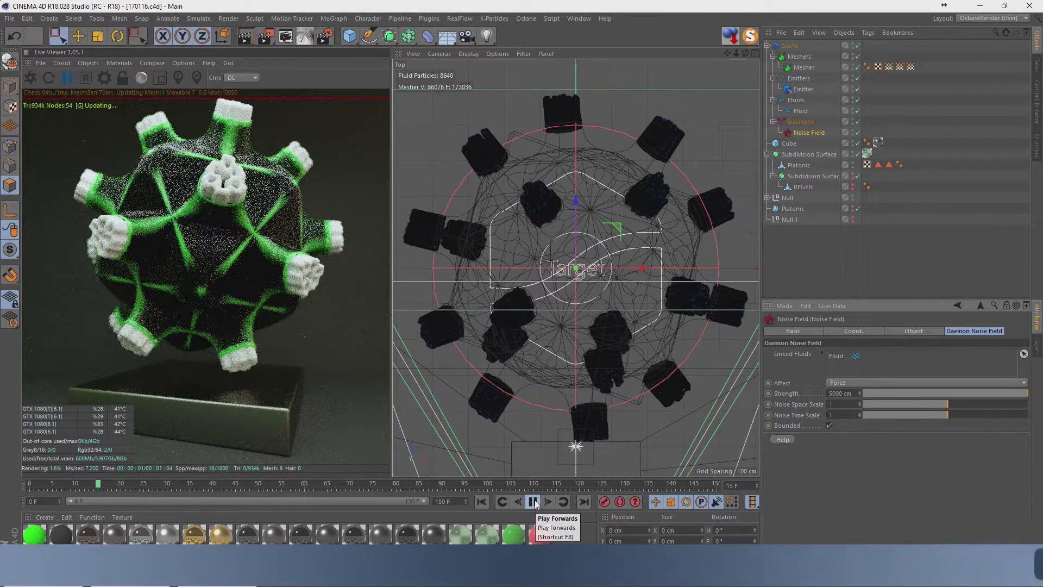
left_click(533, 502)
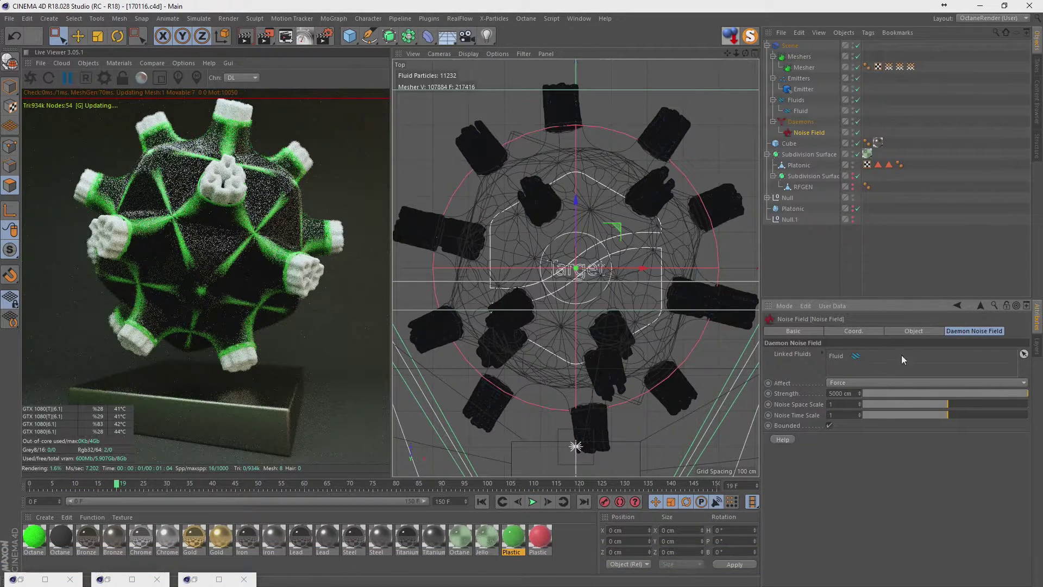
- Make the noise field unbounded, try 10 cm strength, and preview to frame 13
left_click(830, 425)
left_click(482, 502)
left_click(533, 502)
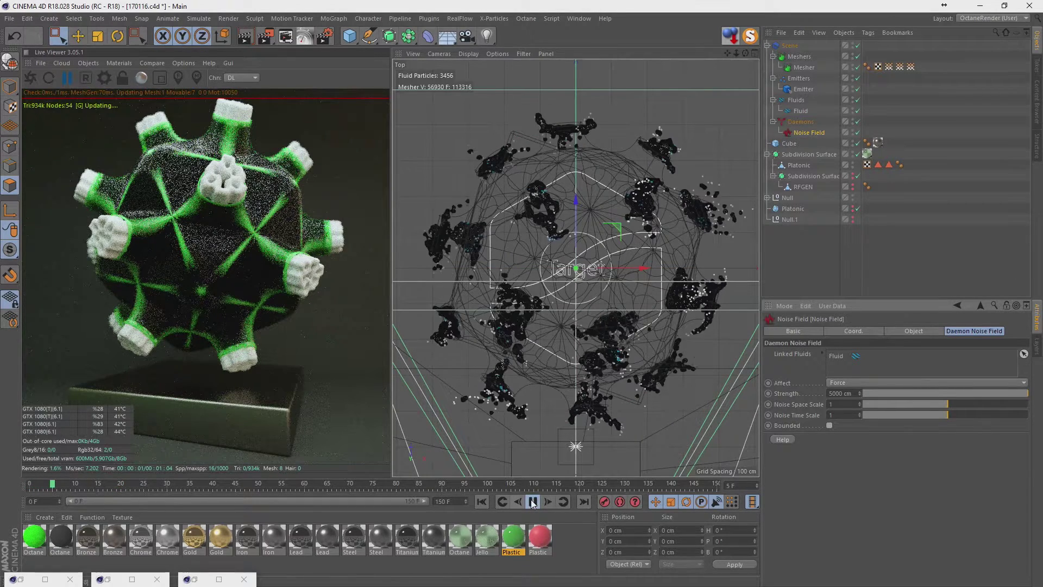
left_click(842, 393)
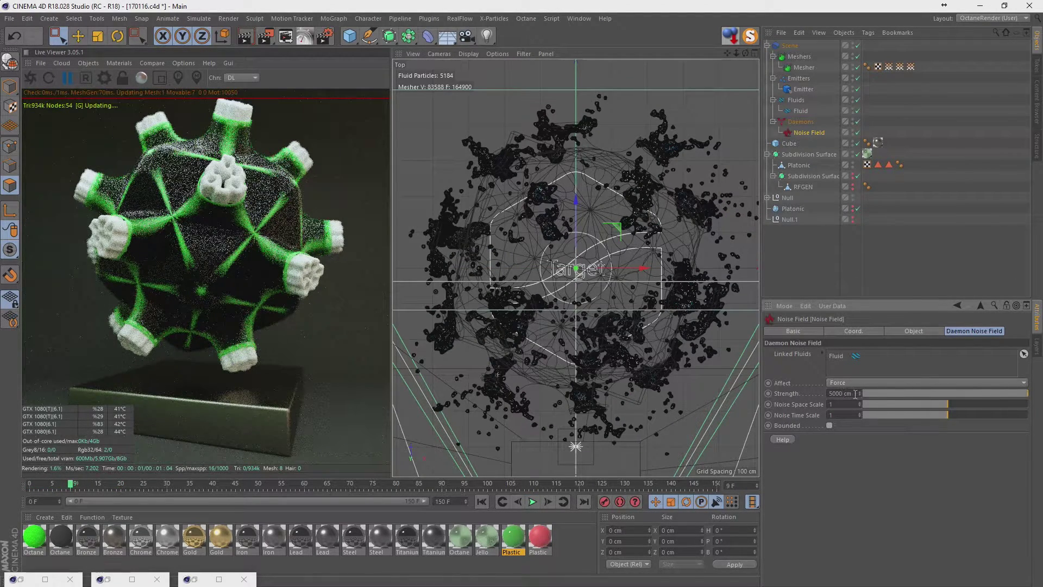
type("10")
key("Return")
left_click(482, 502)
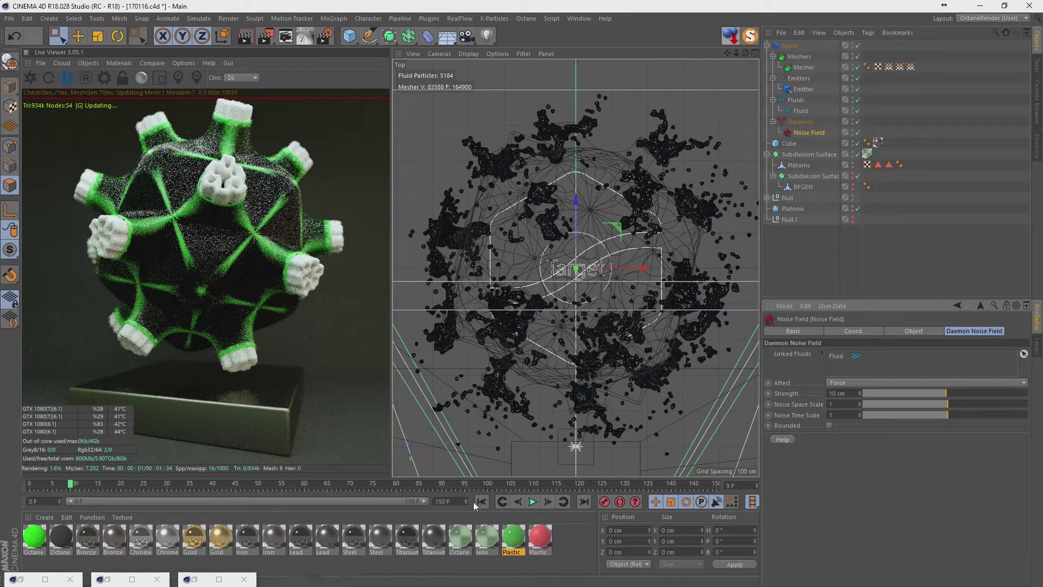
left_click(532, 502)
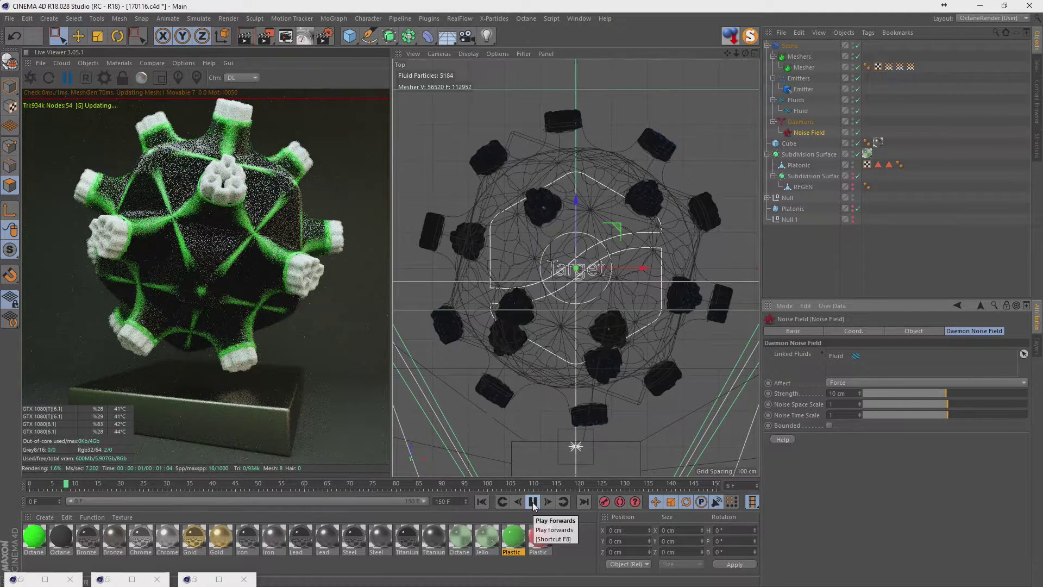
left_click(532, 502)
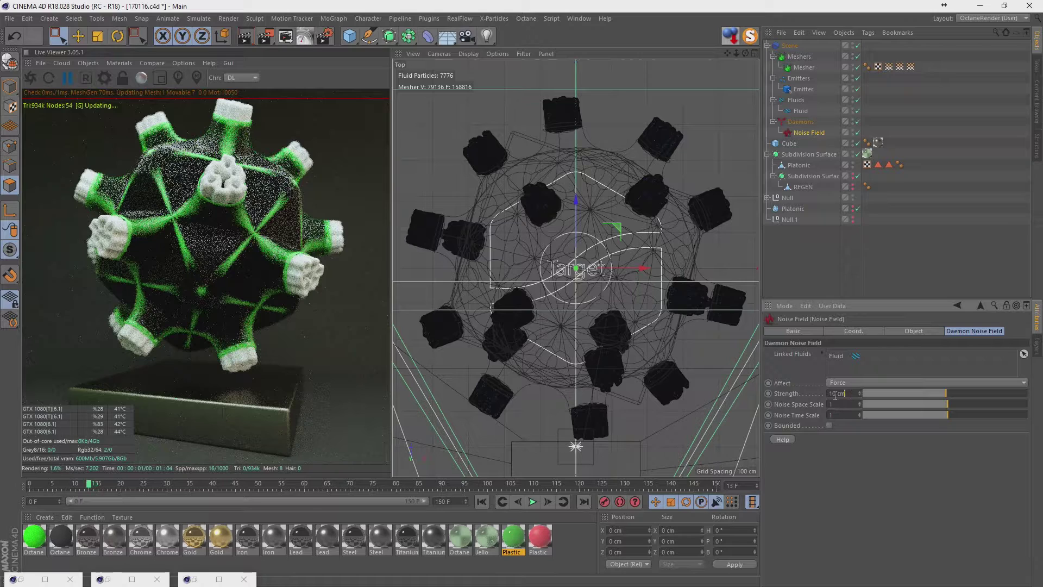
- Try a 50 cm noise strength and replay the simulation to frame 13
type("50")
key("Return")
left_click(482, 501)
left_click(533, 502)
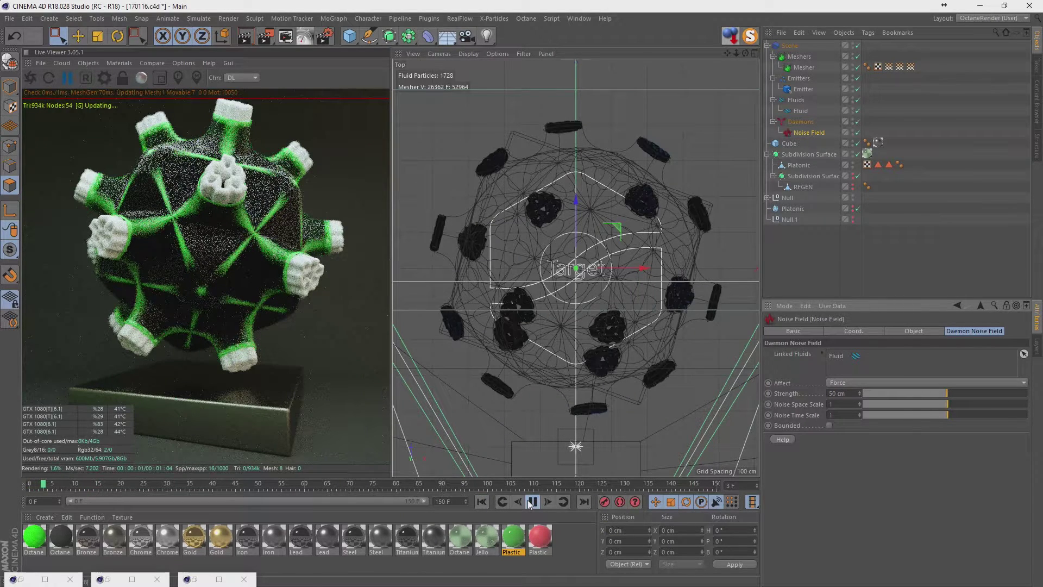
left_click(532, 502)
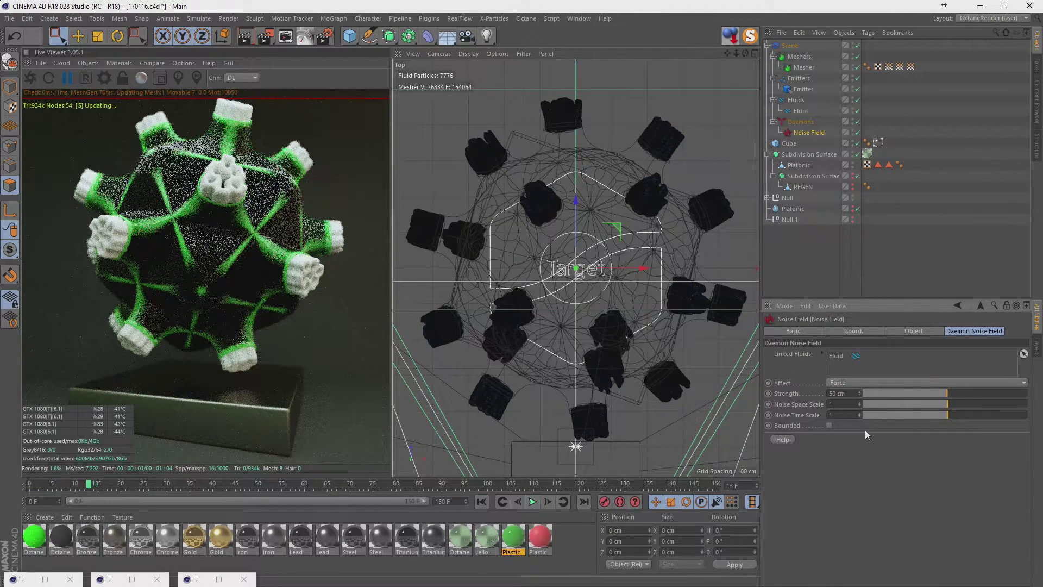
- Set the noise strength to 200 cm, replay to frame 25, and restart the live render
double_click(839, 393)
type("20")
key("Return")
type("0")
key("Return")
left_click(482, 501)
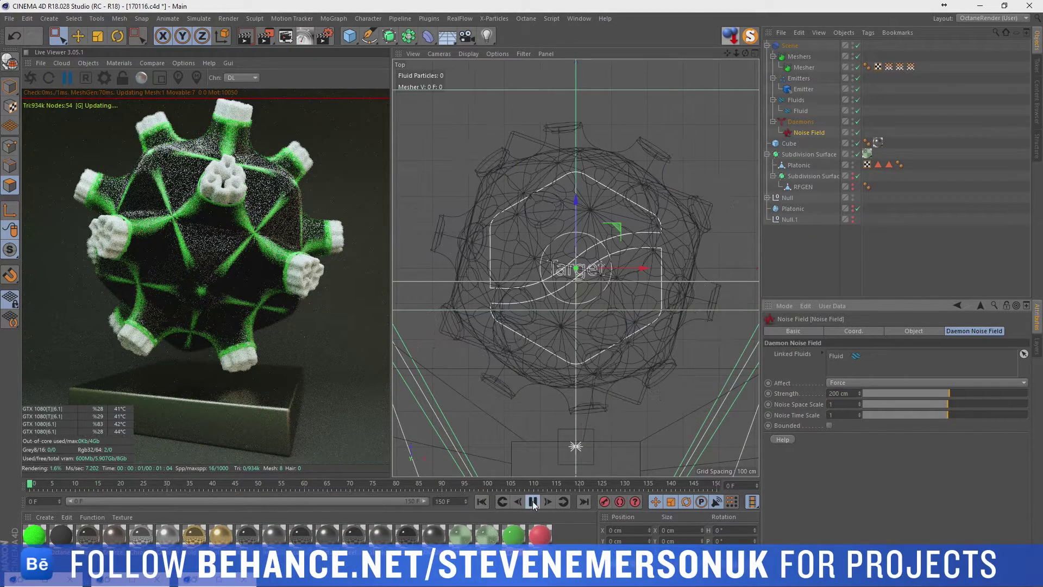
left_click(533, 501)
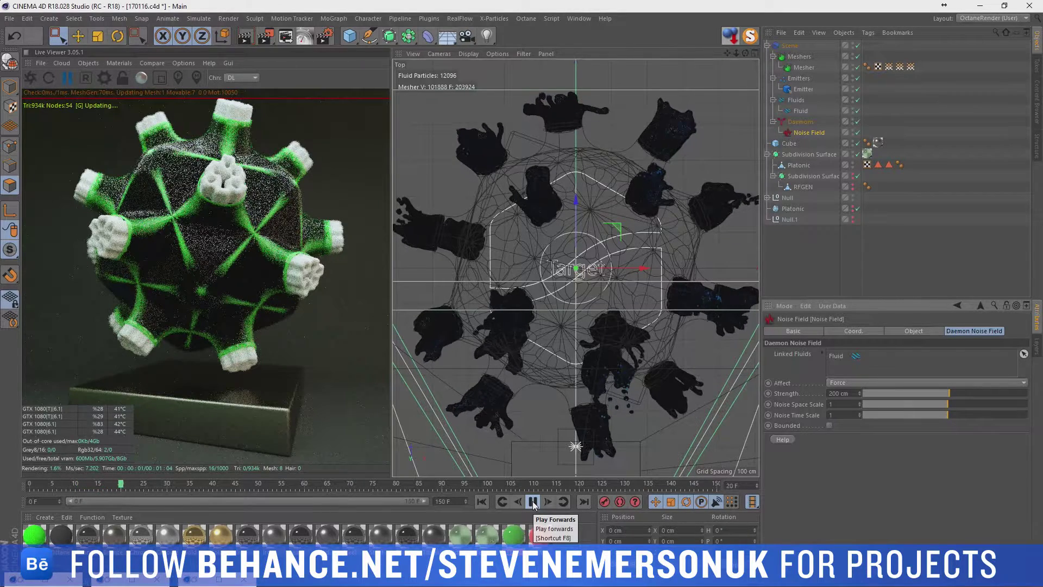
left_click(533, 501)
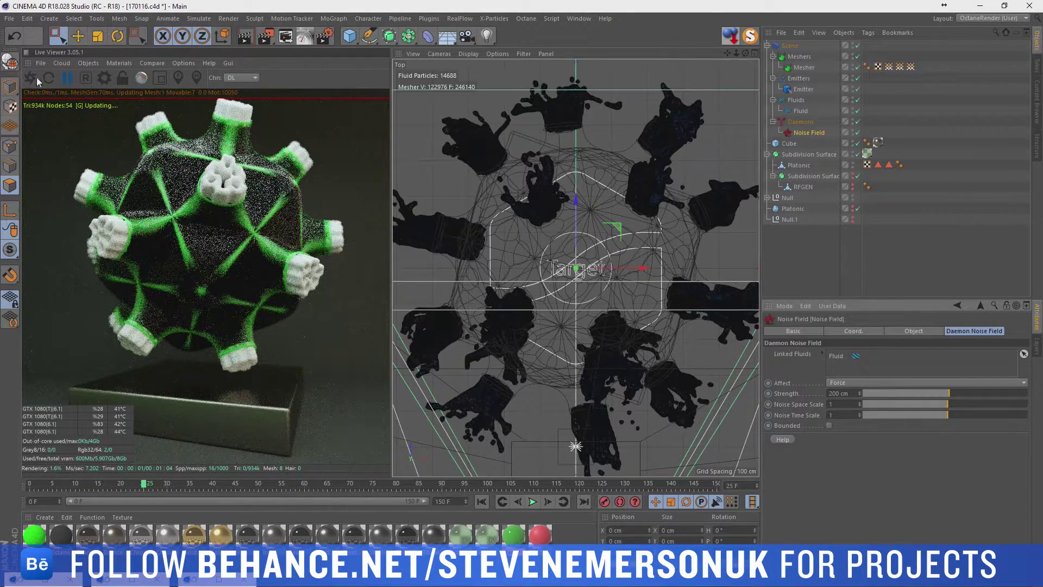
left_click(31, 78)
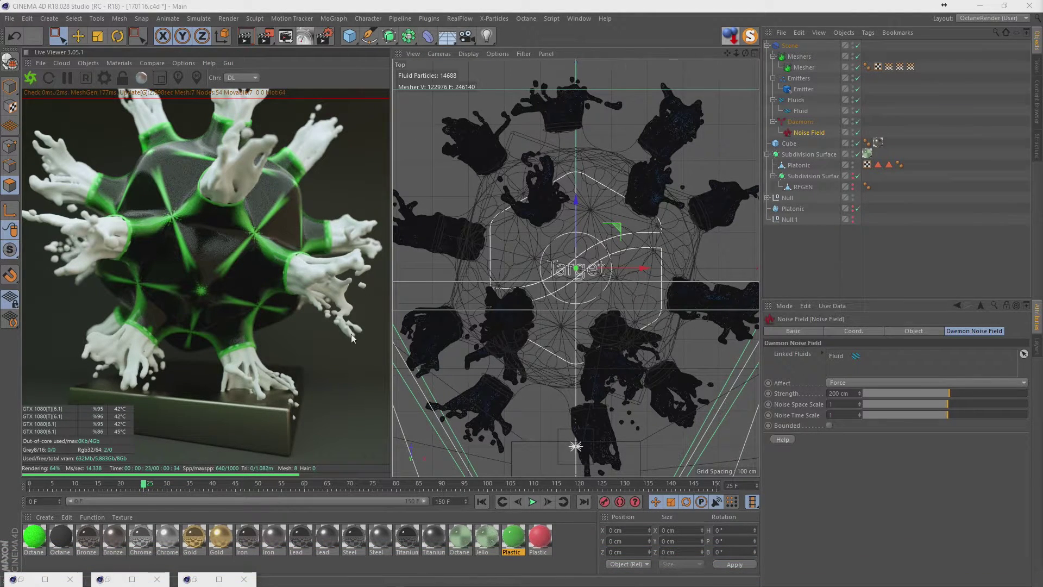
- Set the animation end frame to 50, then open File Explorer
double_click(460, 501)
type("50")
key("Return")
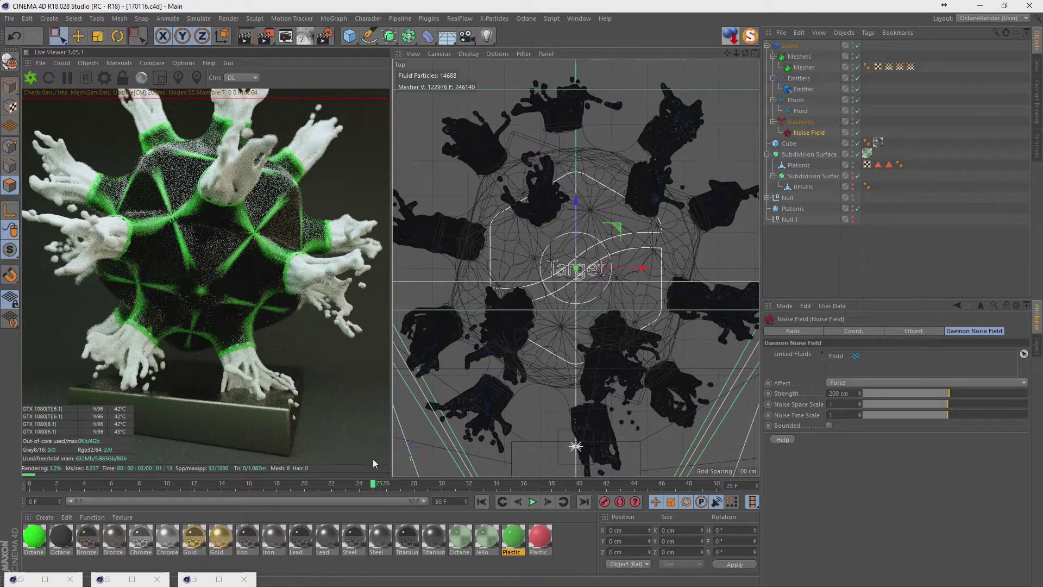
key("super+e")
- Browse in Explorer to D:\Dailys\2017\01\16, the folder holding 170116.c4d
left_click(582, 237)
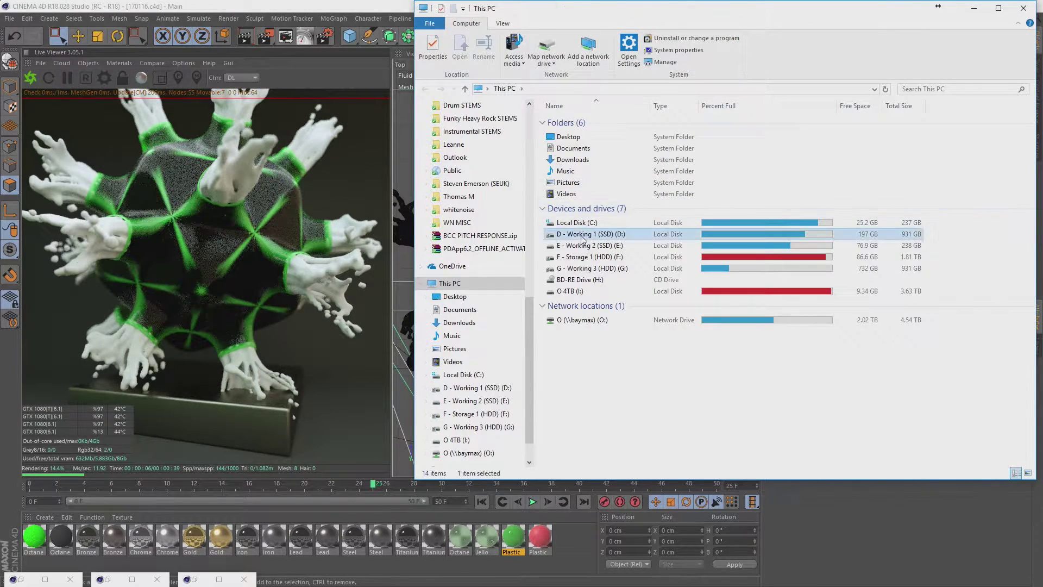
double_click(582, 237)
type("cinema")
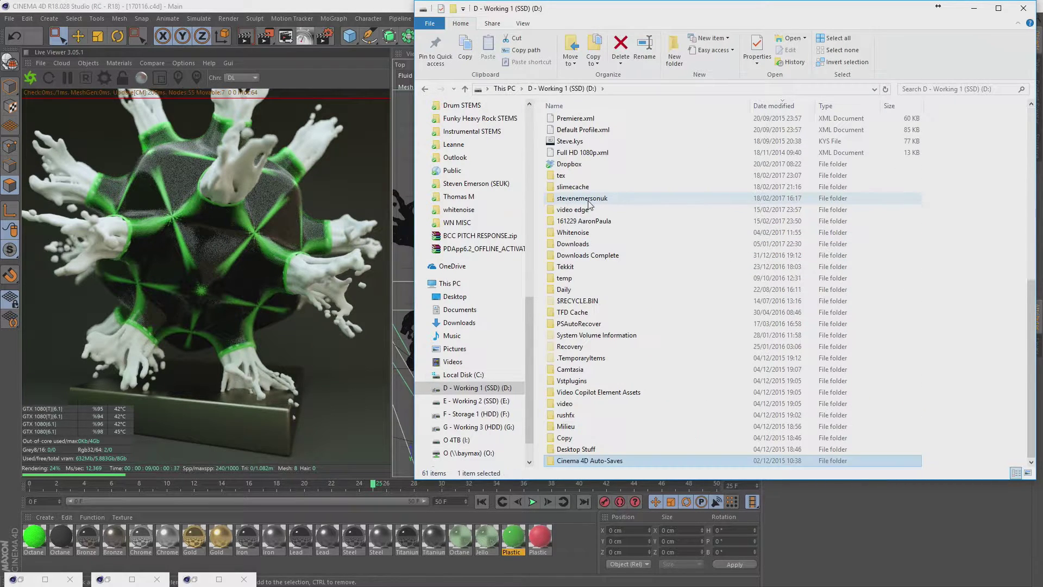
left_click(587, 105)
type("s")
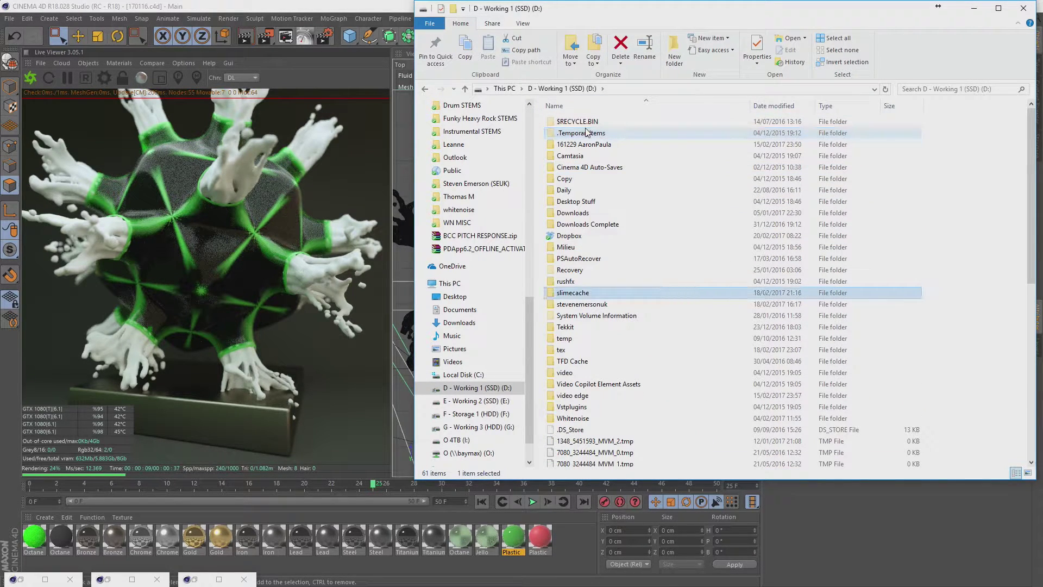
type("t")
key("Return")
type("d")
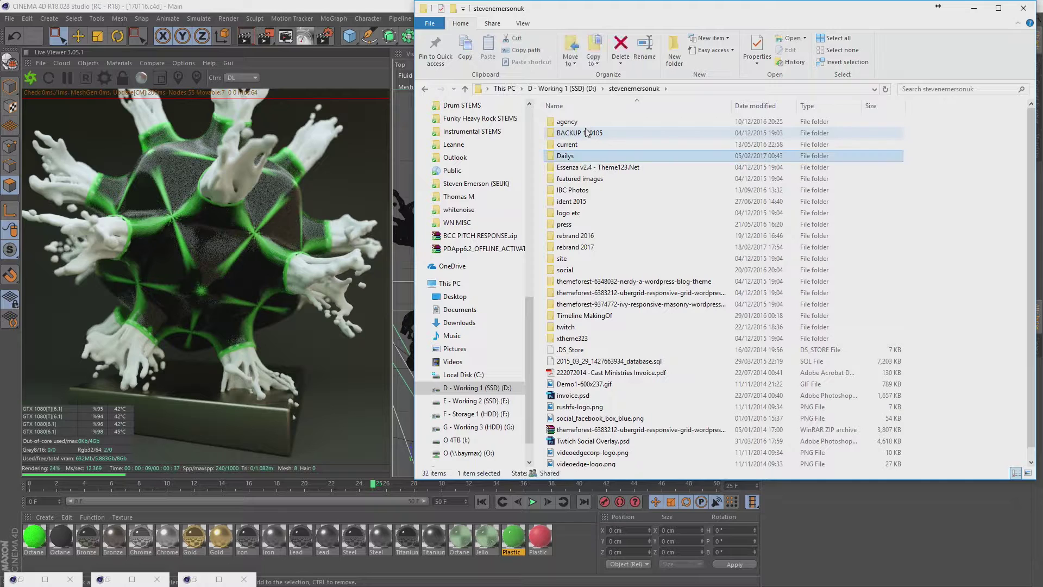
key("Return")
type("2")
key("Return")
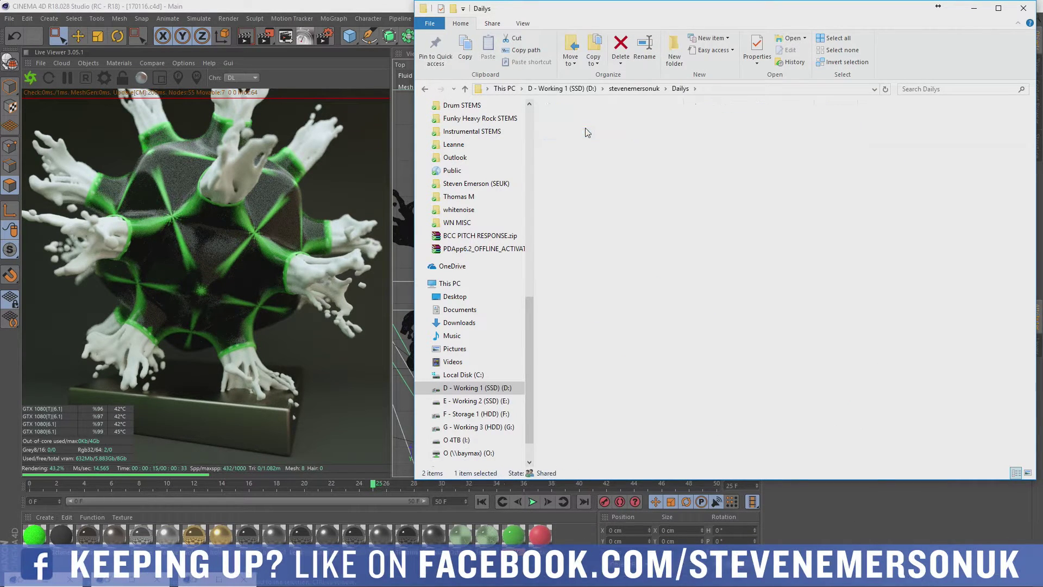
type("01")
key("Return")
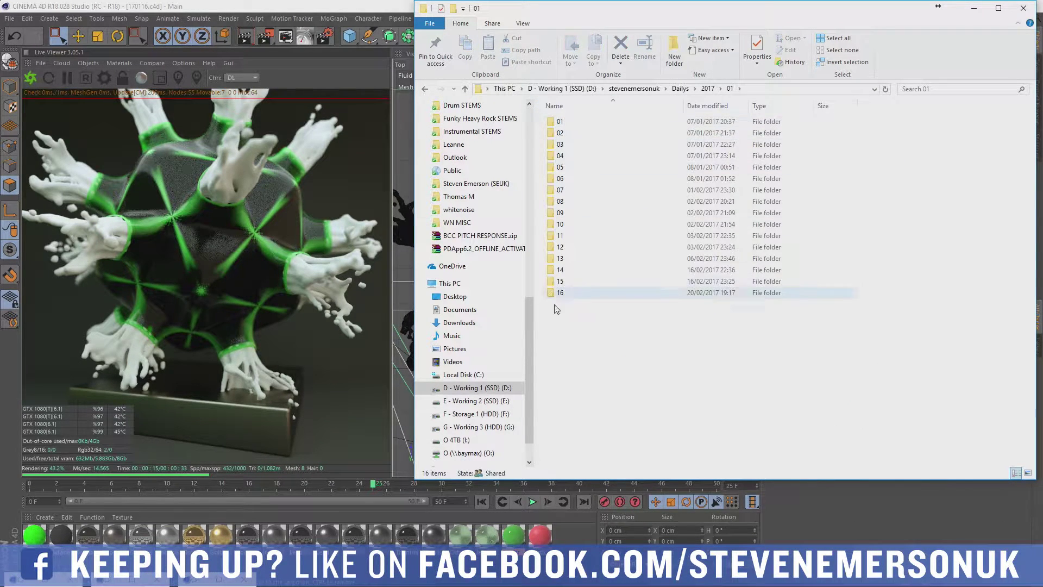
left_click(561, 283)
double_click(561, 292)
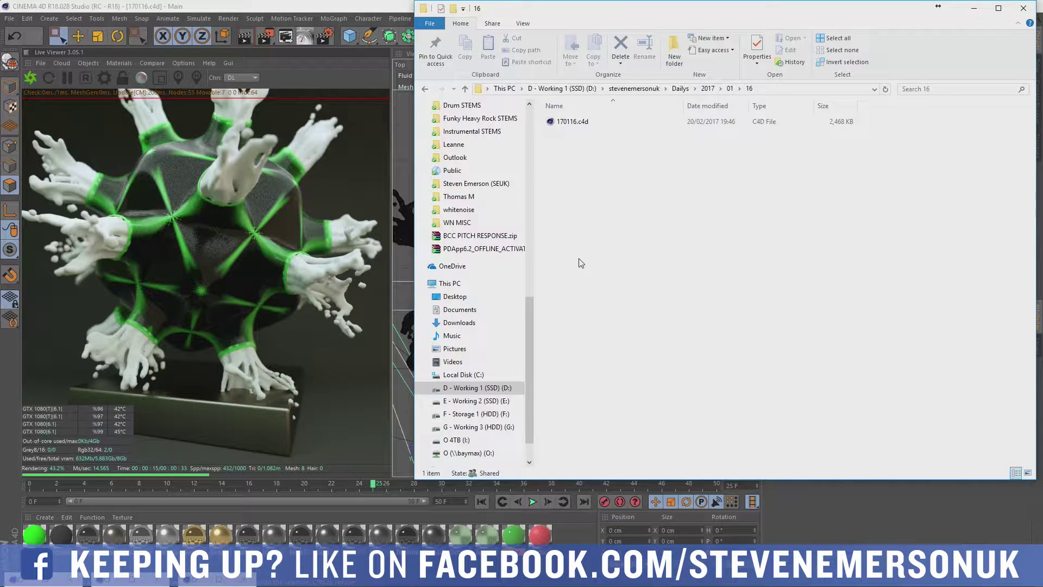
key("BackSpace")
double_click(578, 293)
- Create and open a new folder named rfcache, then select its address-bar path
left_click(675, 49)
type("rf")
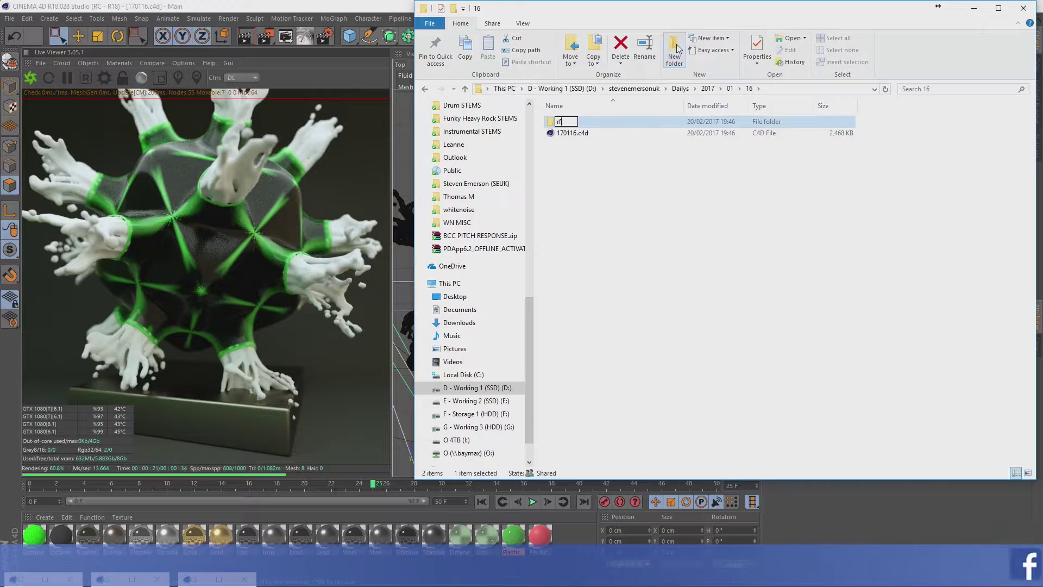
type("cache")
key("Return")
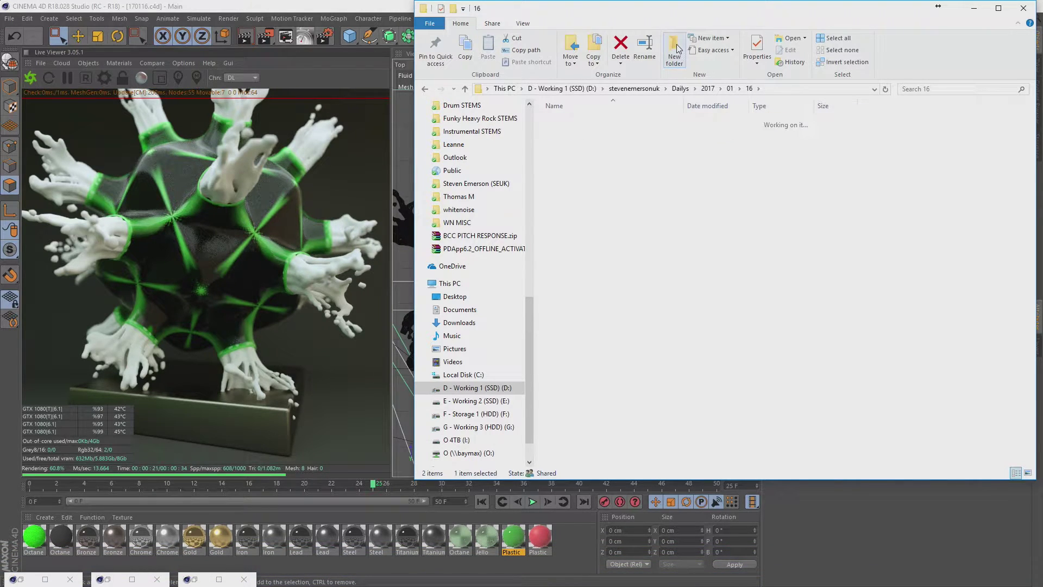
key("Return")
left_click(706, 90)
- Point the RealFlow Scene's Windows cache folder to the pasted rfcache path
key("alt+Tab")
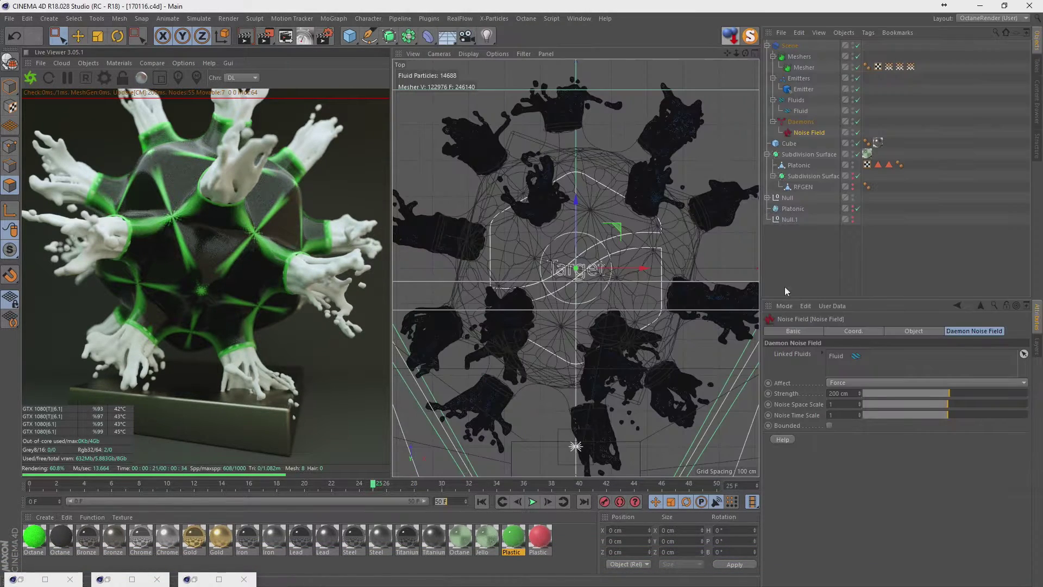
left_click(791, 45)
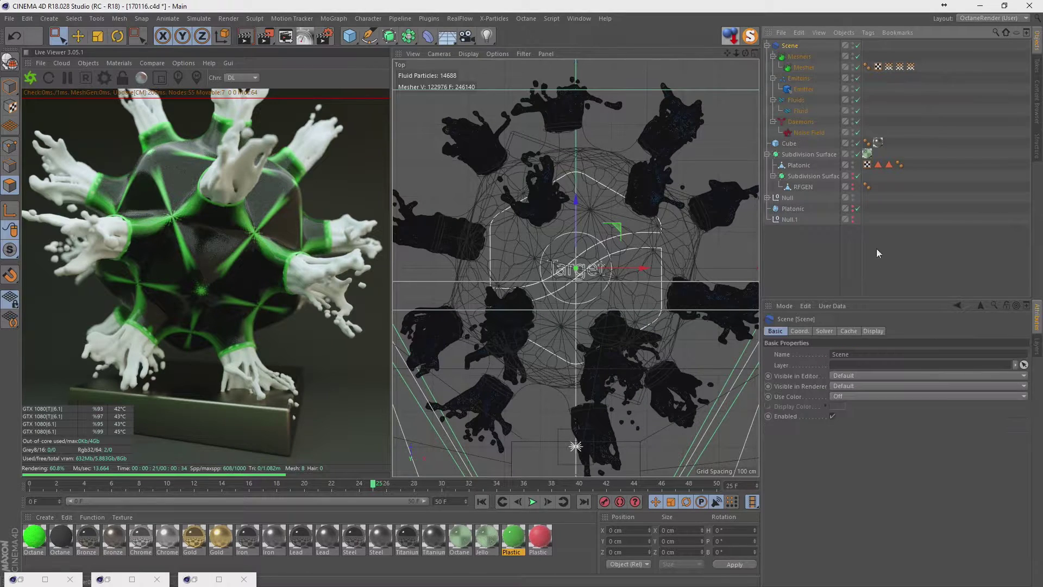
left_click(849, 330)
left_click(884, 365)
key("ctrl+v")
type("D:\\stevenemersonuk\\Dailys\\2017\\01\\16\\rfcache")
key("Return")
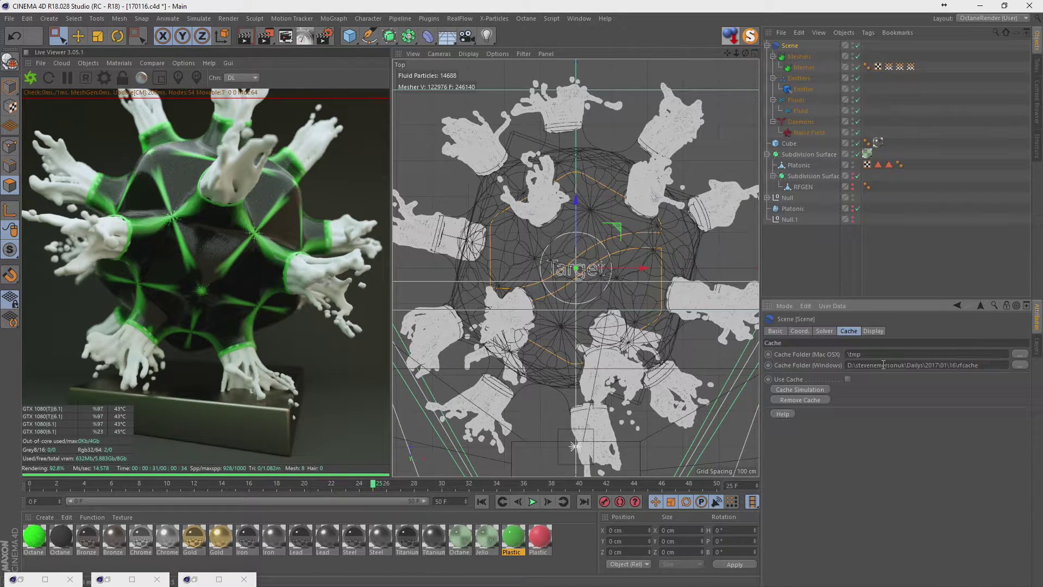
- Review the Solver tab's GPU options, then run Cache Simulation on the Cache tab
left_click(825, 332)
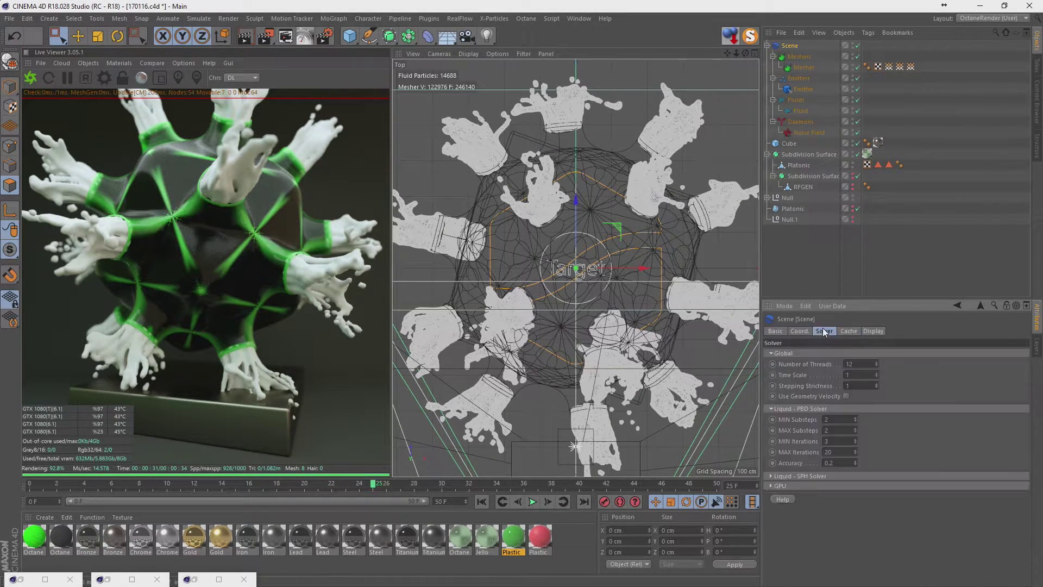
left_click(849, 332)
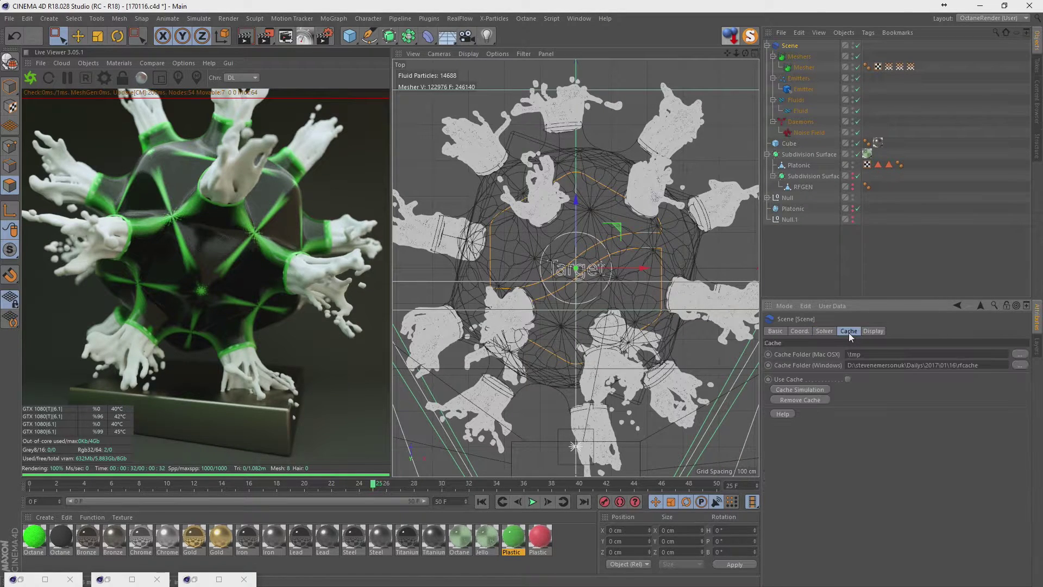
left_click(823, 333)
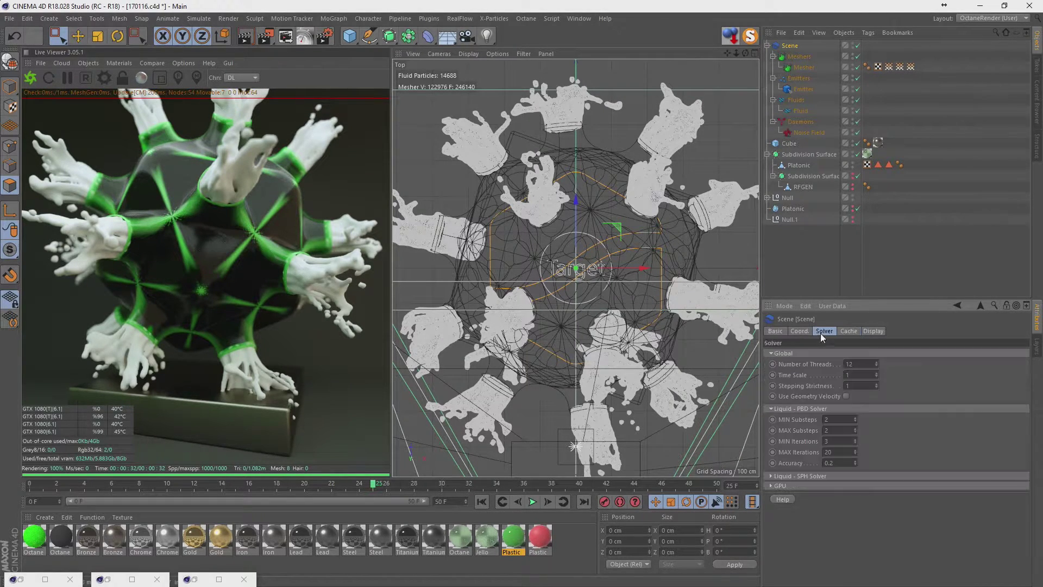
left_click(839, 486)
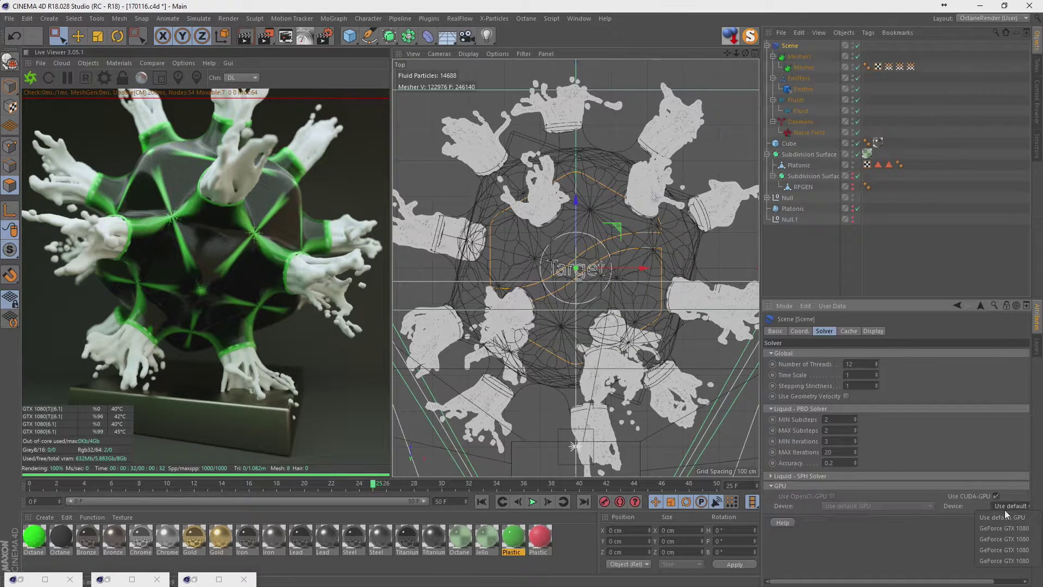
left_click(849, 331)
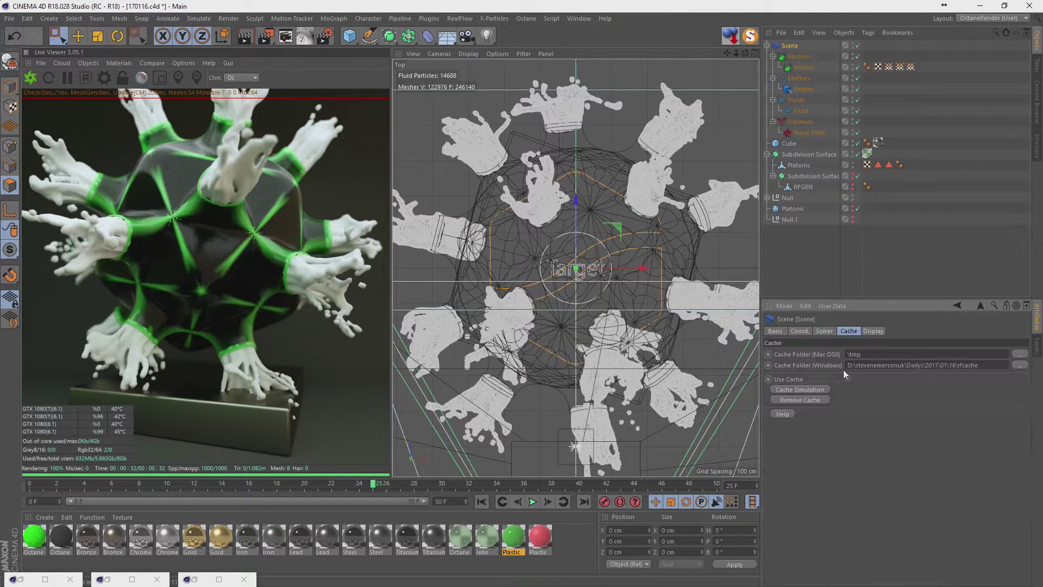
left_click(809, 390)
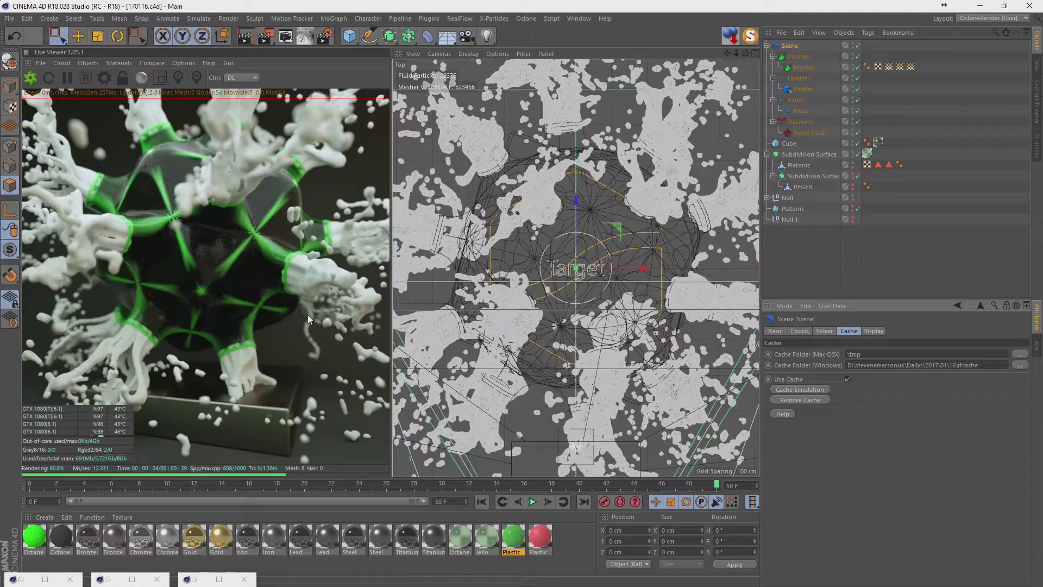
- Duplicate the Jello material to create Jello.1
left_click(789, 144)
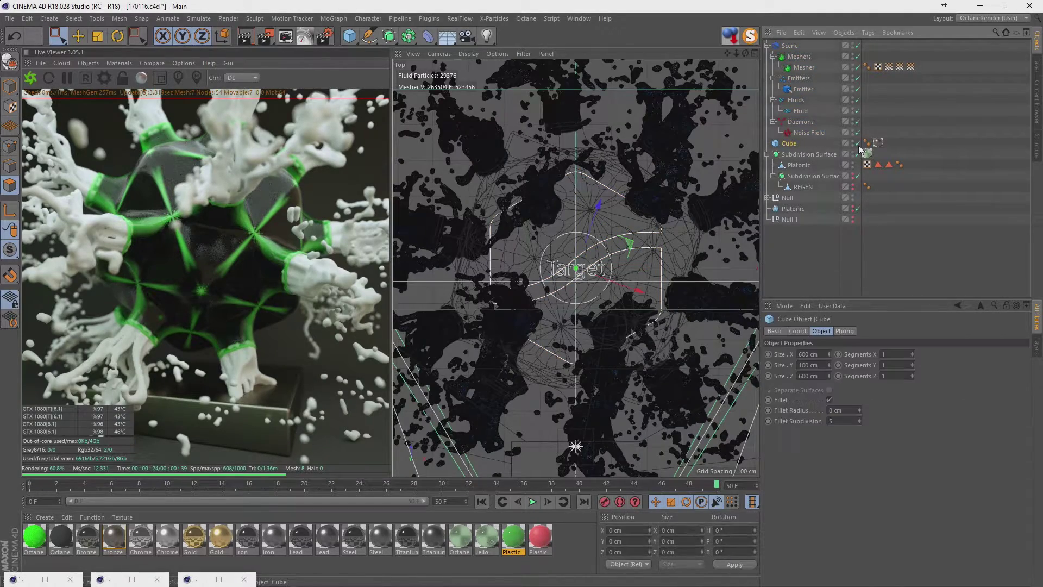
left_click(476, 552)
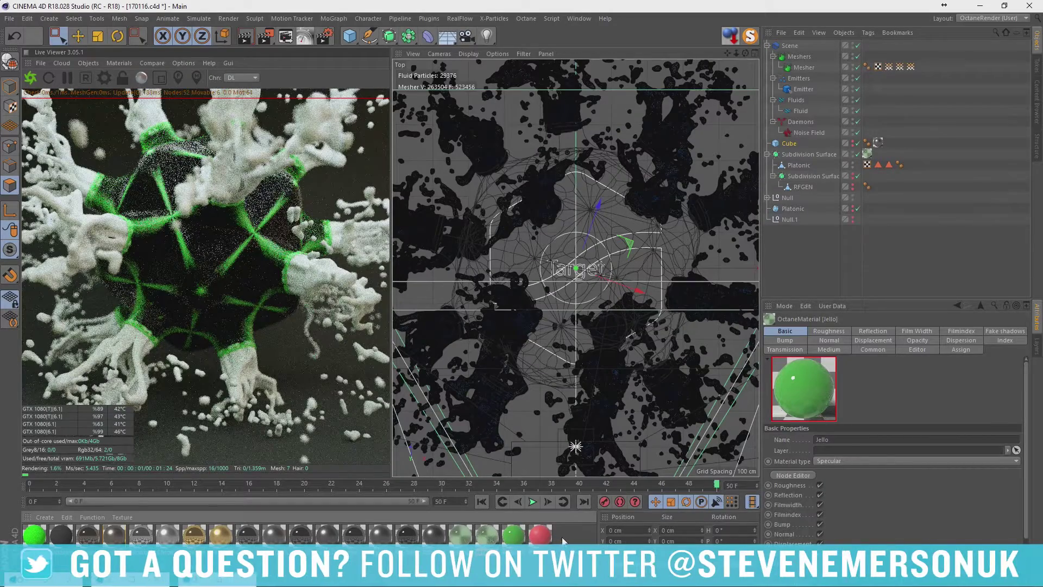
left_click(568, 539)
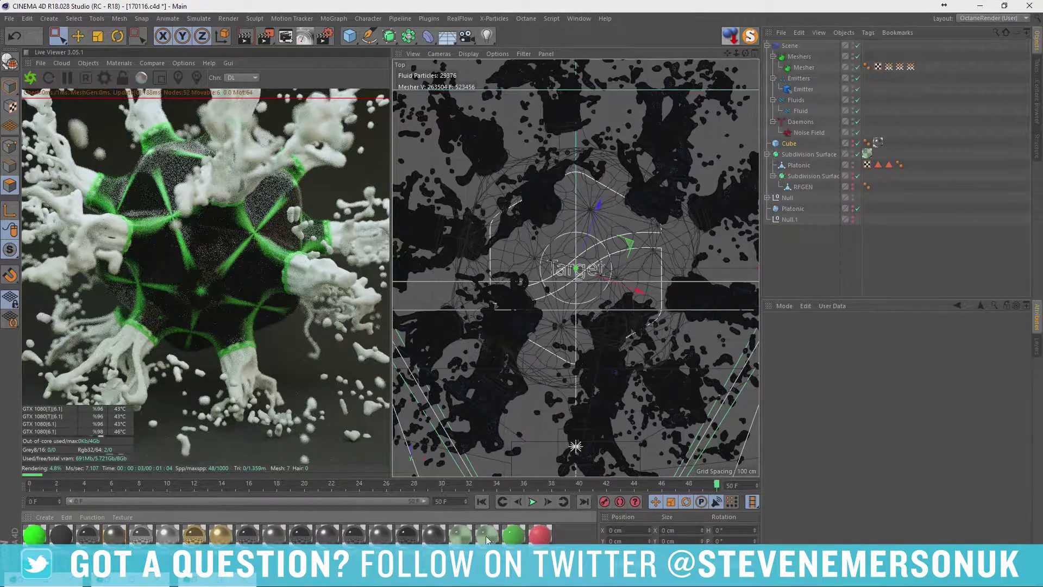
left_click_drag(488, 539, 566, 538, "ctrl")
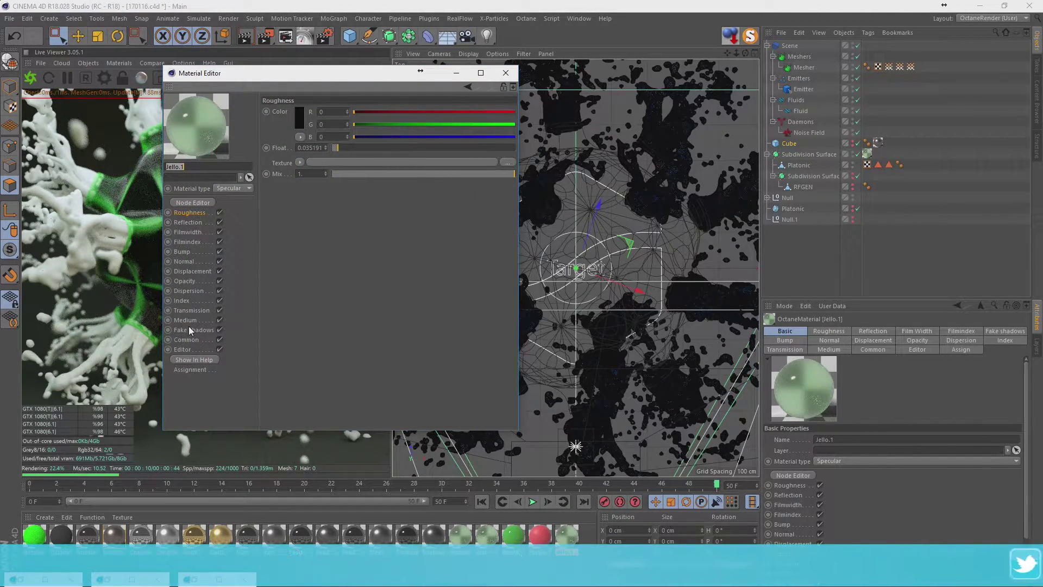
- Set Jello.1's Medium absorption colour to red in the Material Editor
left_click(190, 310)
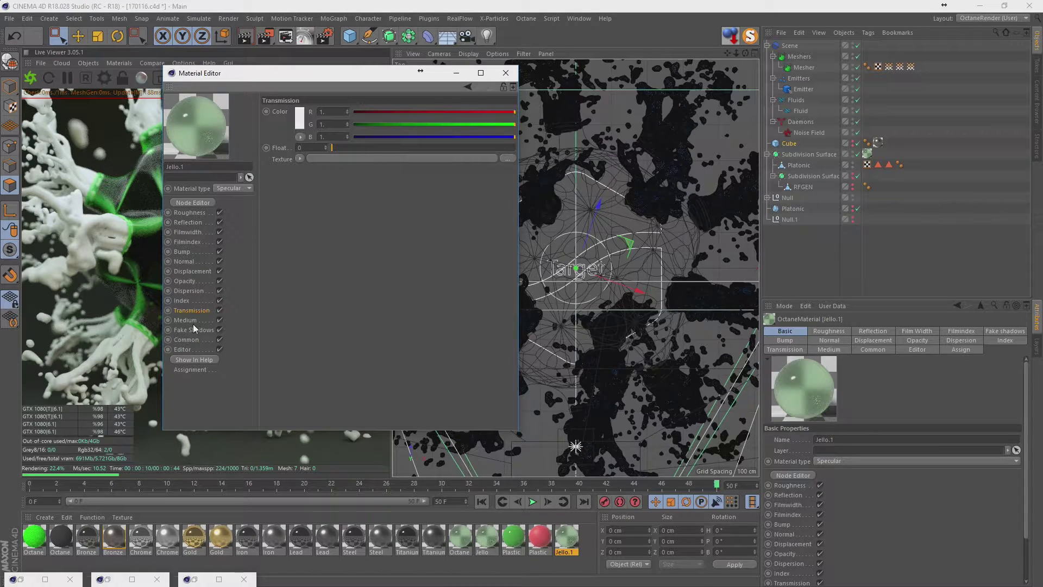
left_click(188, 320)
left_click(298, 146)
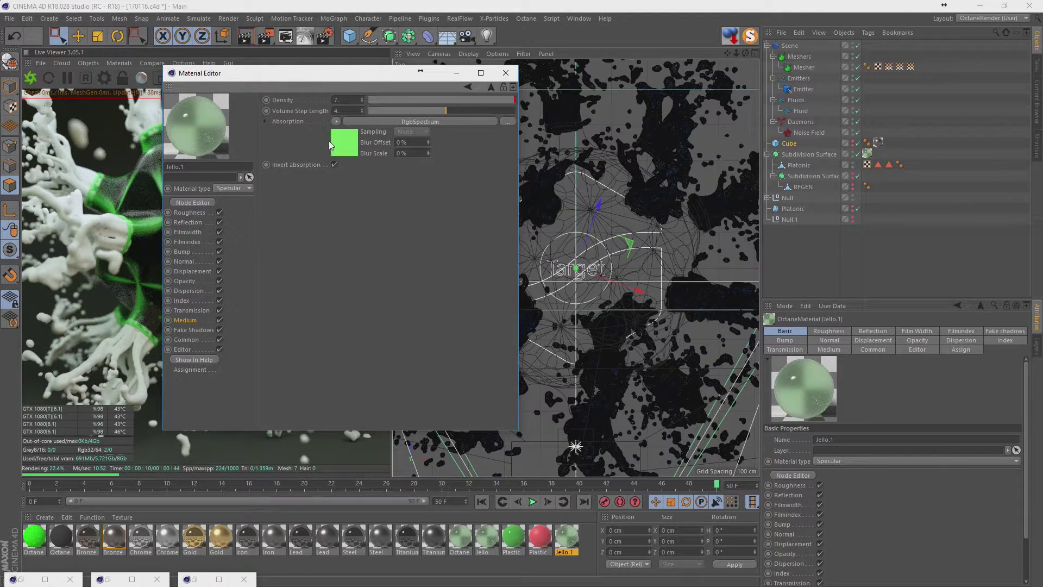
left_click(339, 133)
left_click(298, 112)
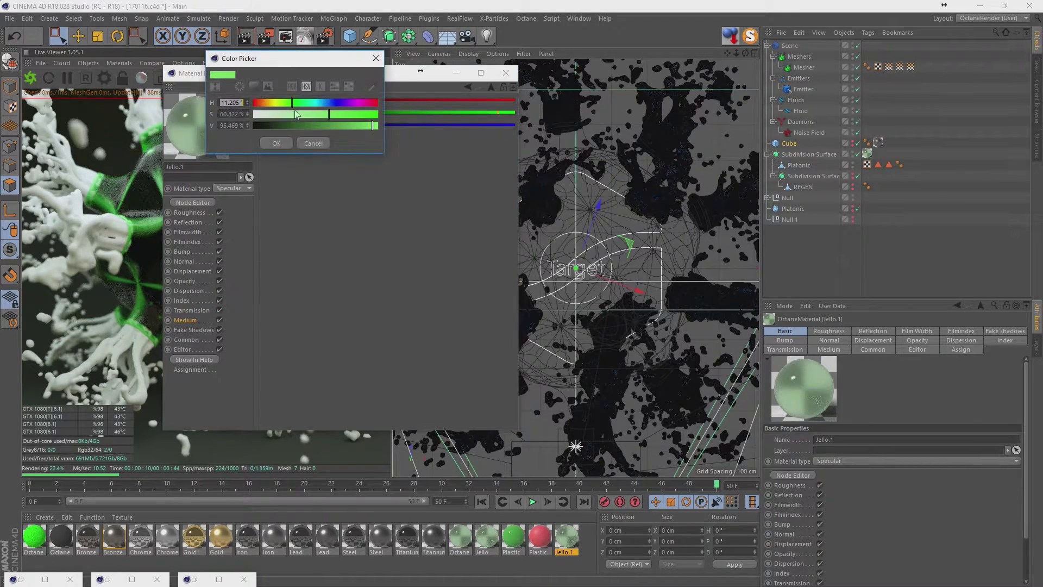
left_click(260, 106)
left_click(270, 143)
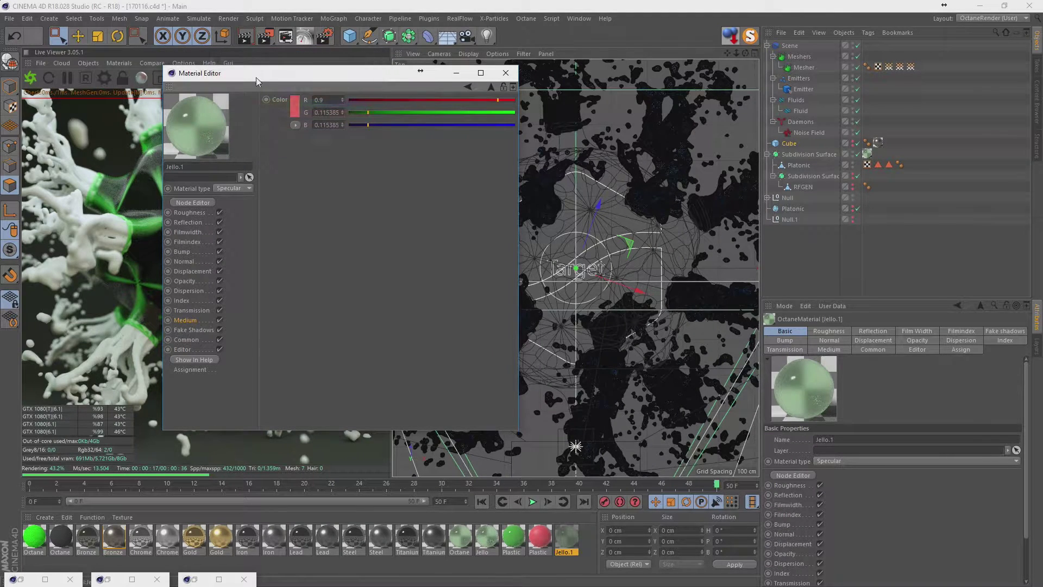
- Apply Jello.1 to the Mesher fluid mesh
left_click_drag(256, 78, 301, 97)
left_click(551, 94)
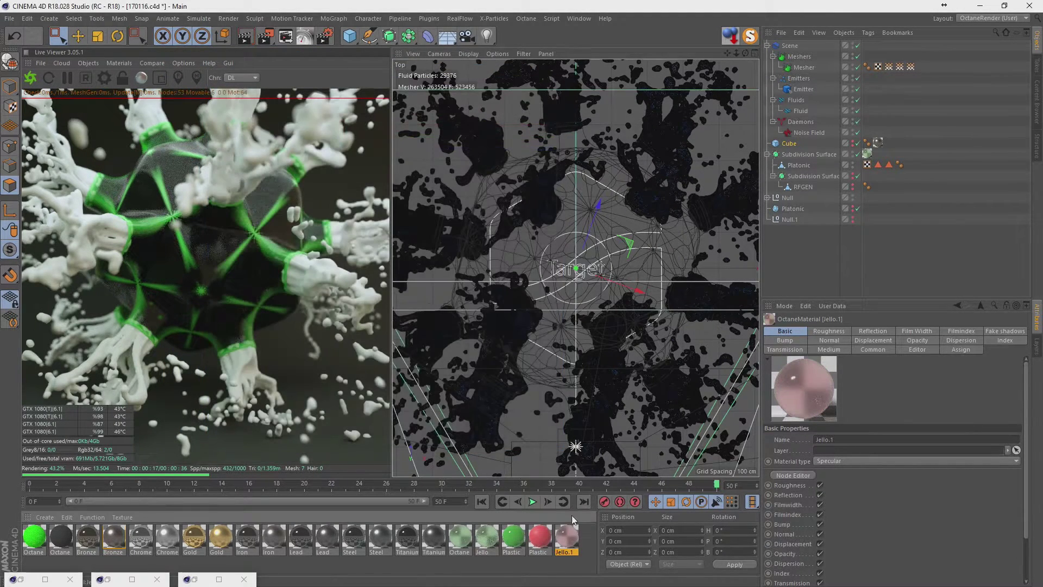
left_click_drag(814, 74, 813, 70)
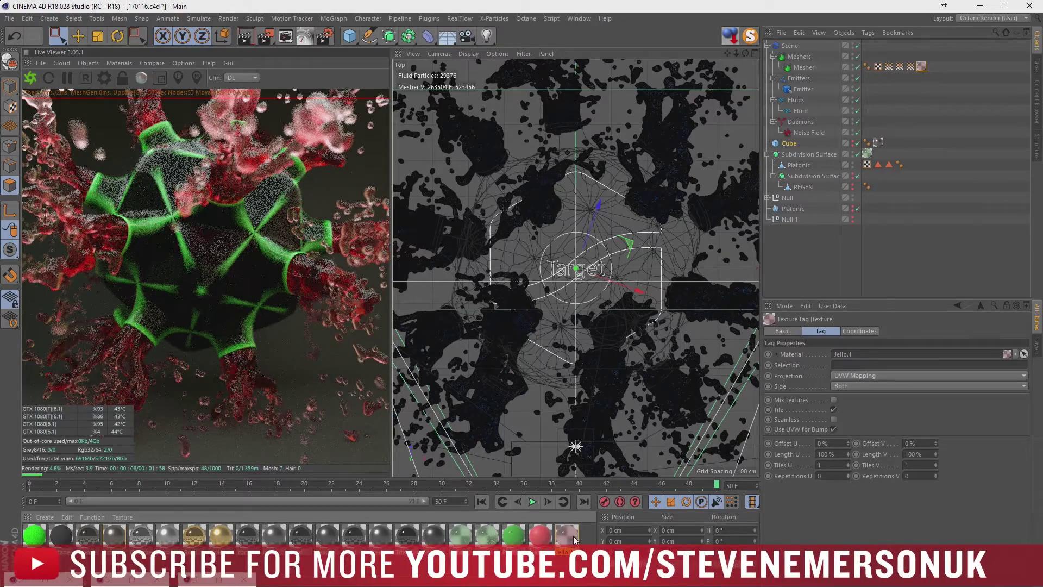
- Inspect the fluid at frames 21–25, then set Noise Field Strength to 150 cm
left_click(322, 485)
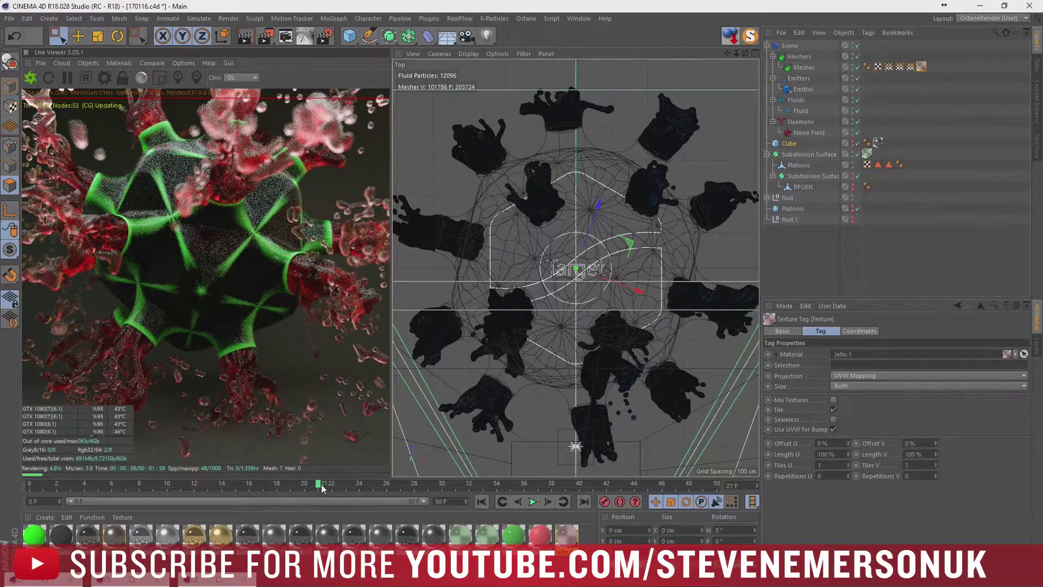
left_click(328, 486)
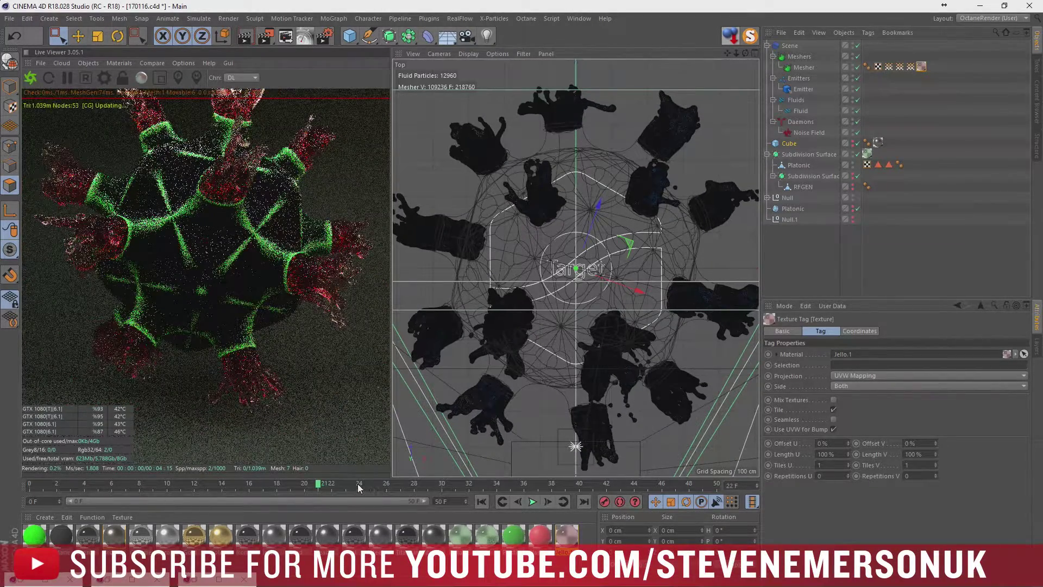
left_click(376, 485)
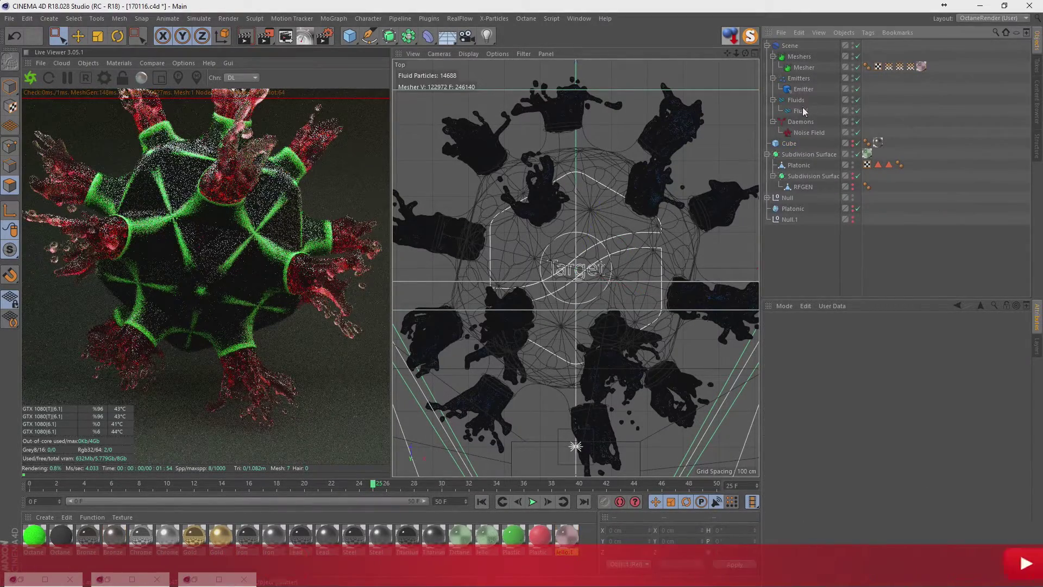
left_click(803, 135)
double_click(846, 392)
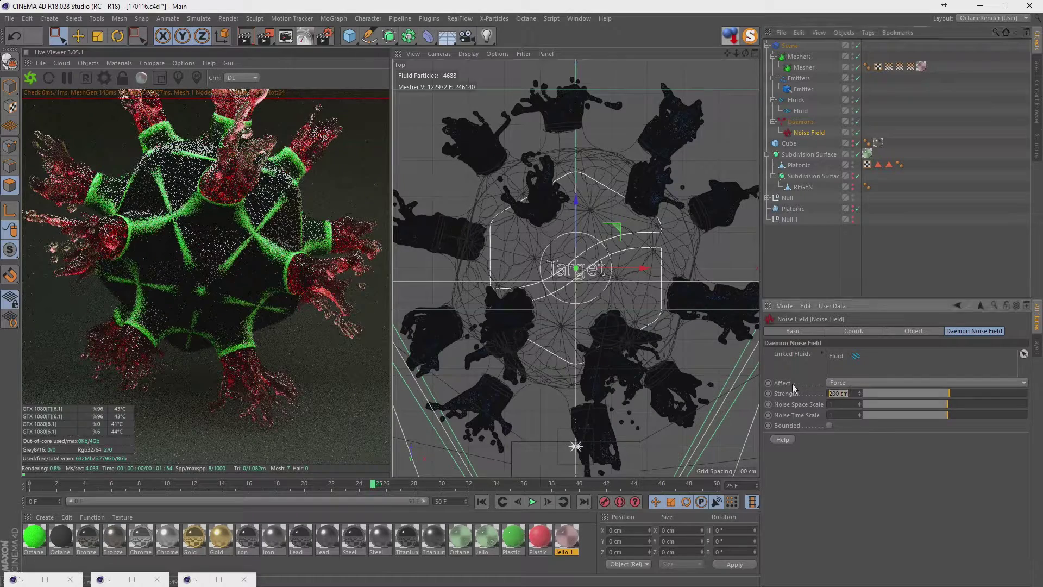
type("150")
key("Return")
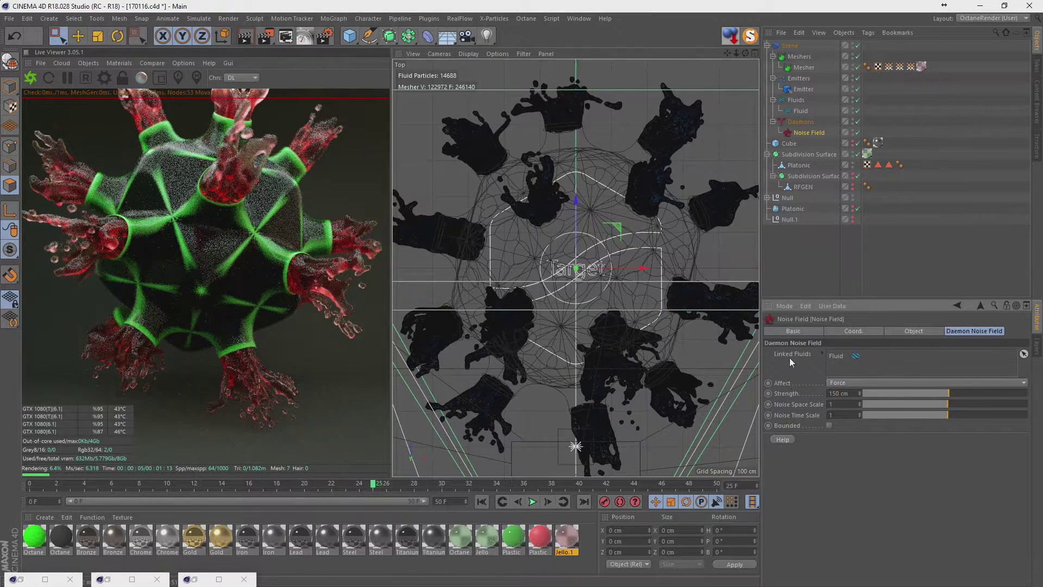
- Re-cache the fluid simulation and scrub the result between frames 50 and 21
left_click(786, 46)
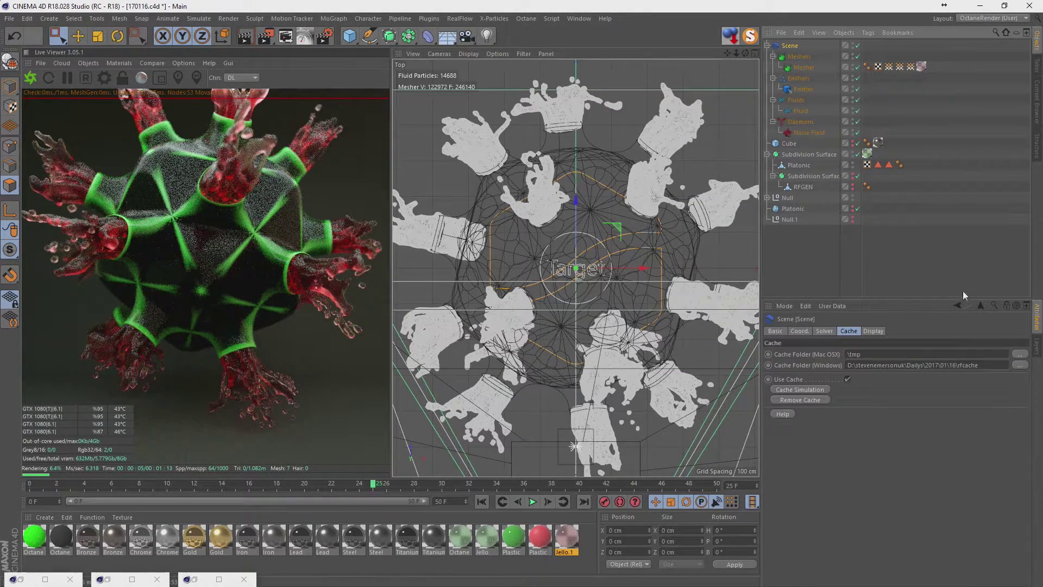
left_click(800, 389)
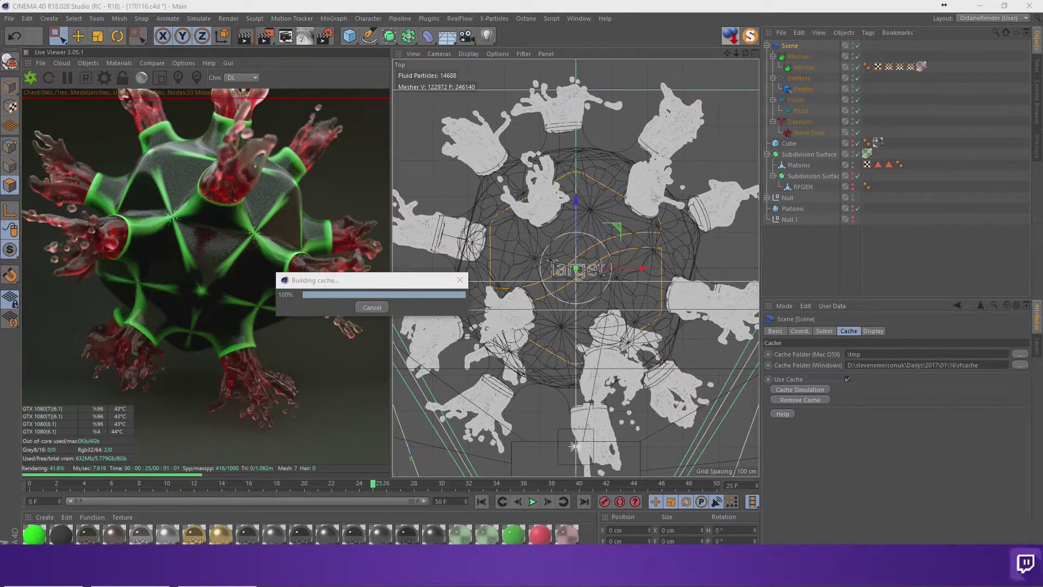
key("shift+g")
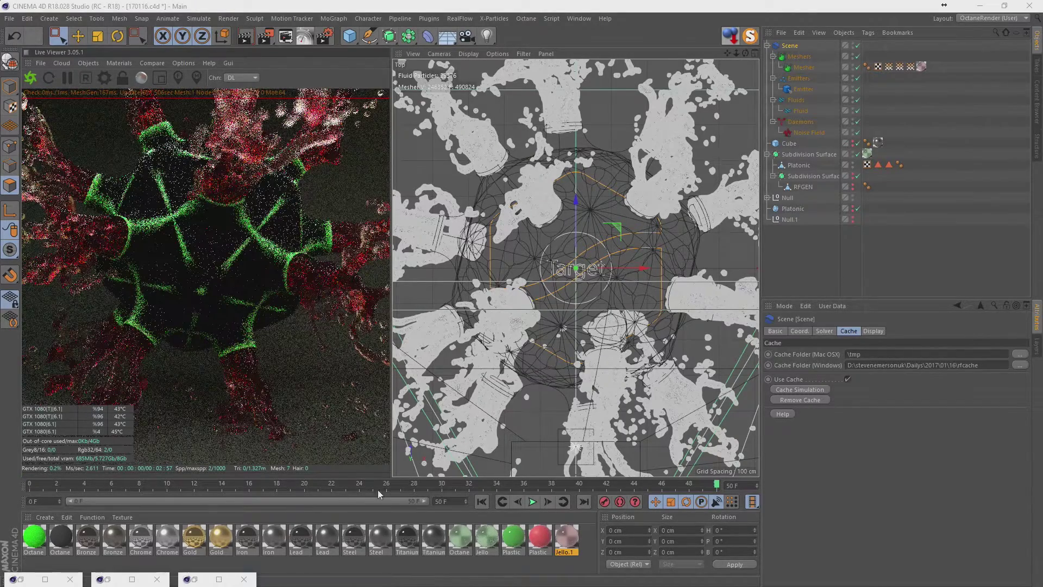
left_click(435, 485)
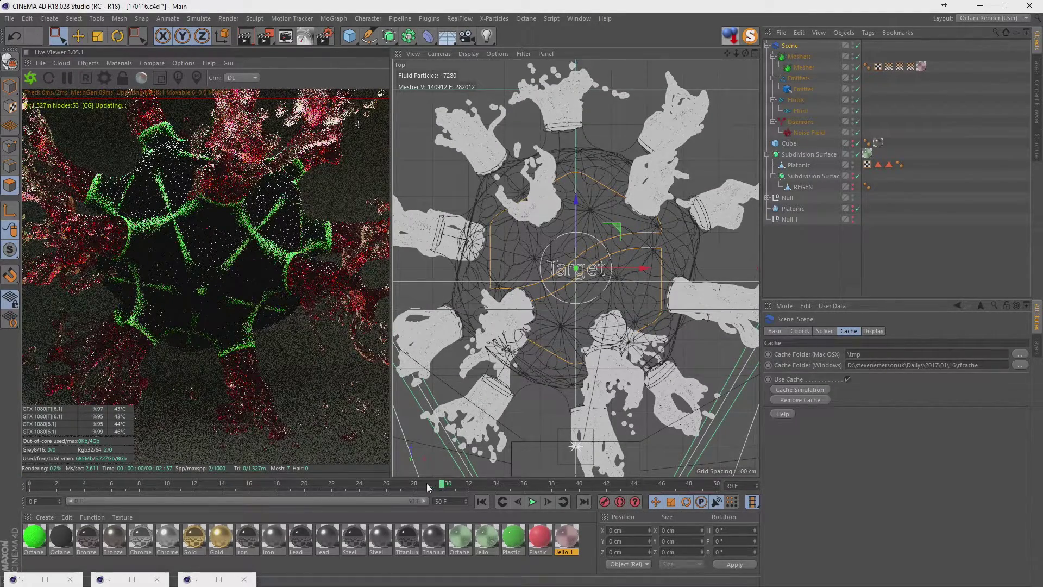
mouse_move(426, 484)
left_mouse_down()
mouse_move(317, 485)
mouse_move(428, 484)
left_mouse_up()
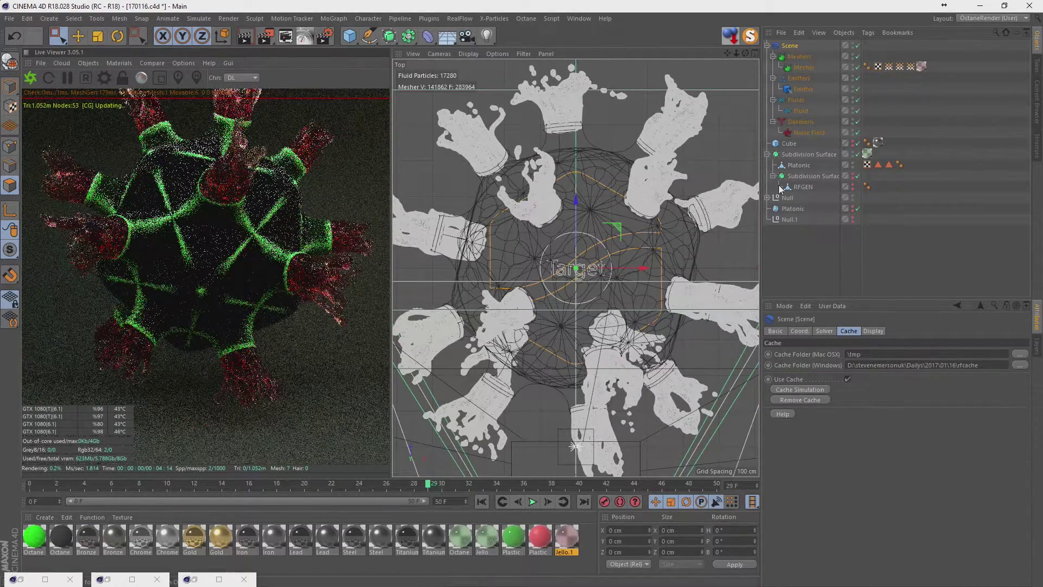
left_click(801, 122)
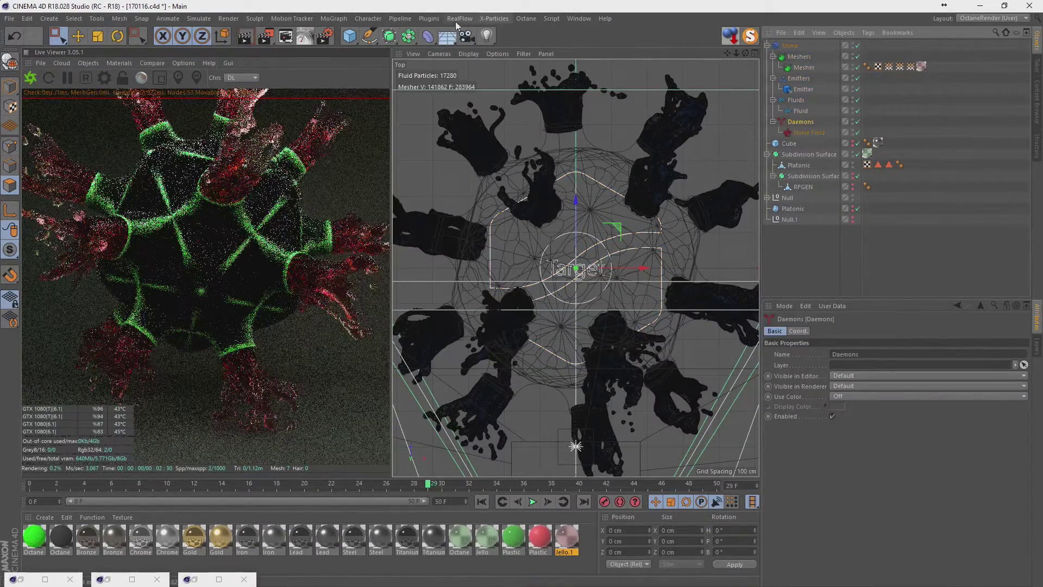
- Add a RealFlow Sheeter daemon to the fluid and run Cache Simulation on the Scene
left_click(457, 20)
mouse_move(471, 57)
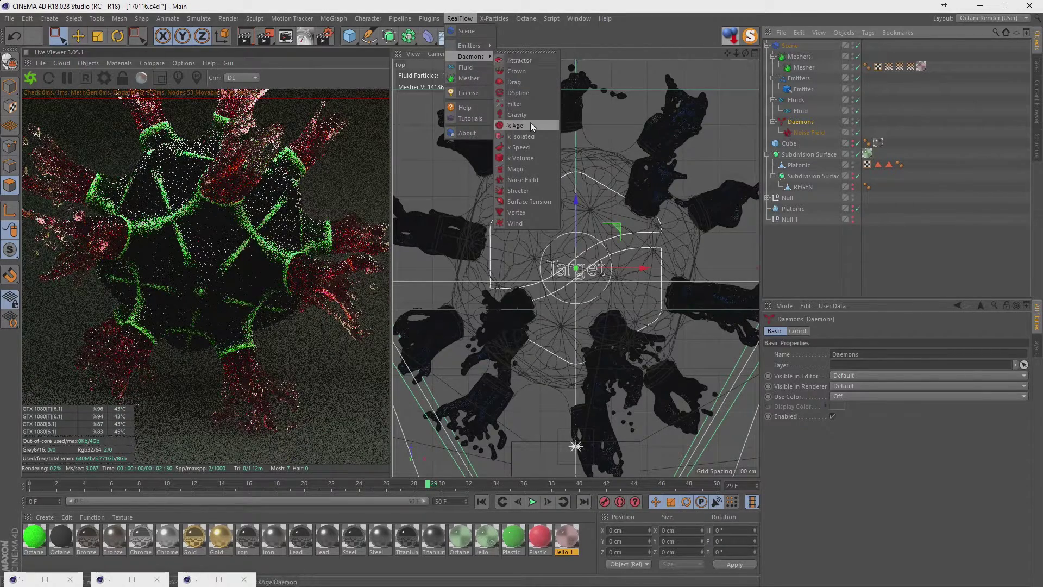
left_click(532, 191)
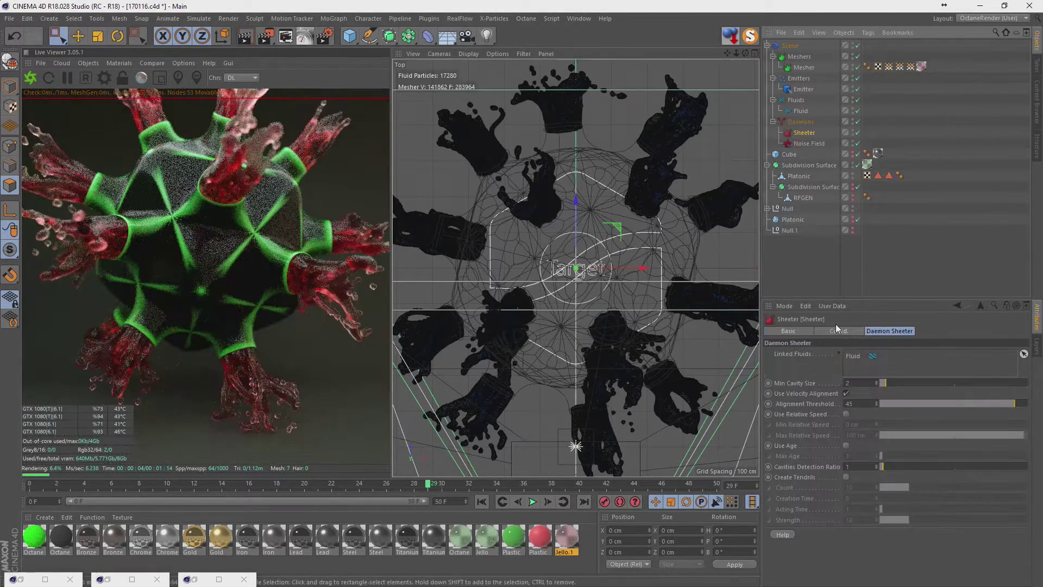
left_click(791, 46)
left_click(779, 390)
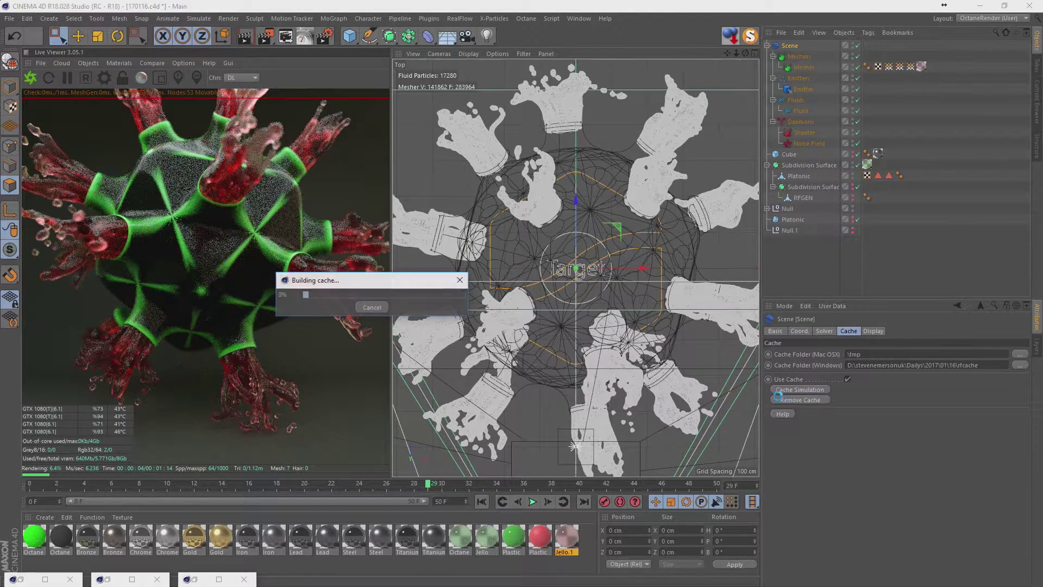
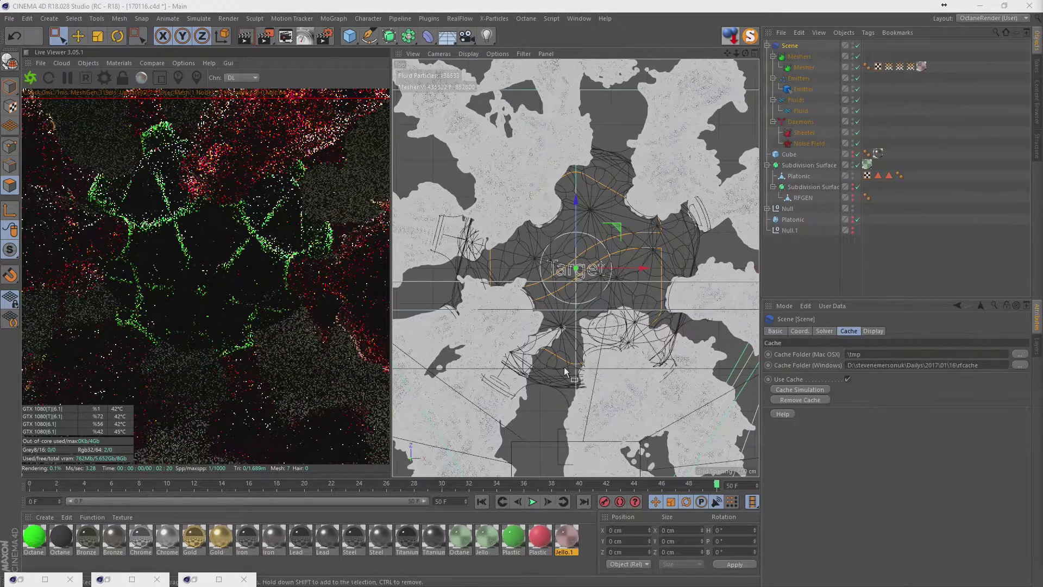
- Deselect all objects so the Octane live render resolves the red splashes
left_click(873, 276)
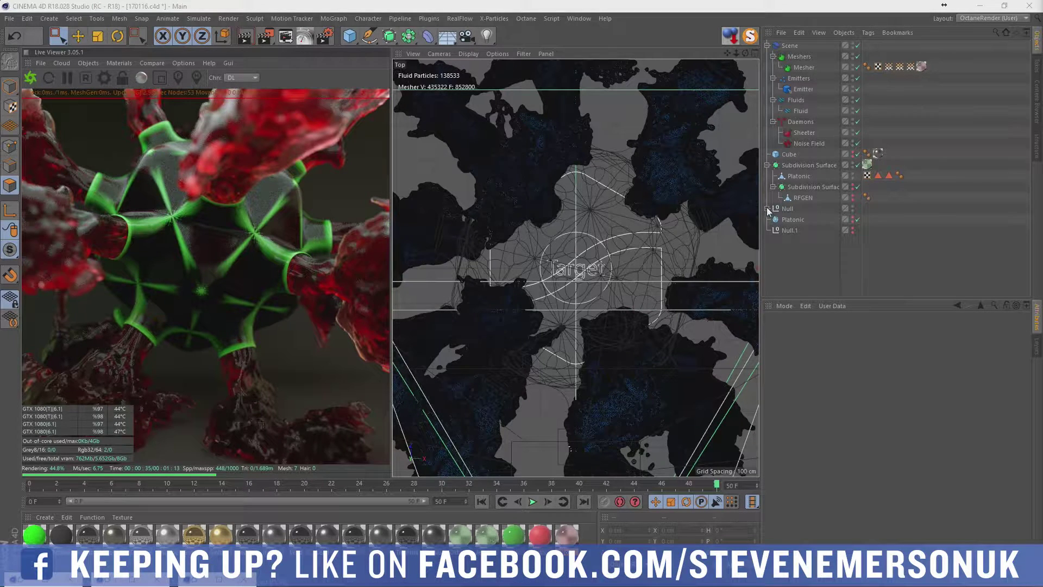
- Replace the OctaneSky environment's gradient with an ImageTexture
left_click(768, 208)
left_click(867, 263)
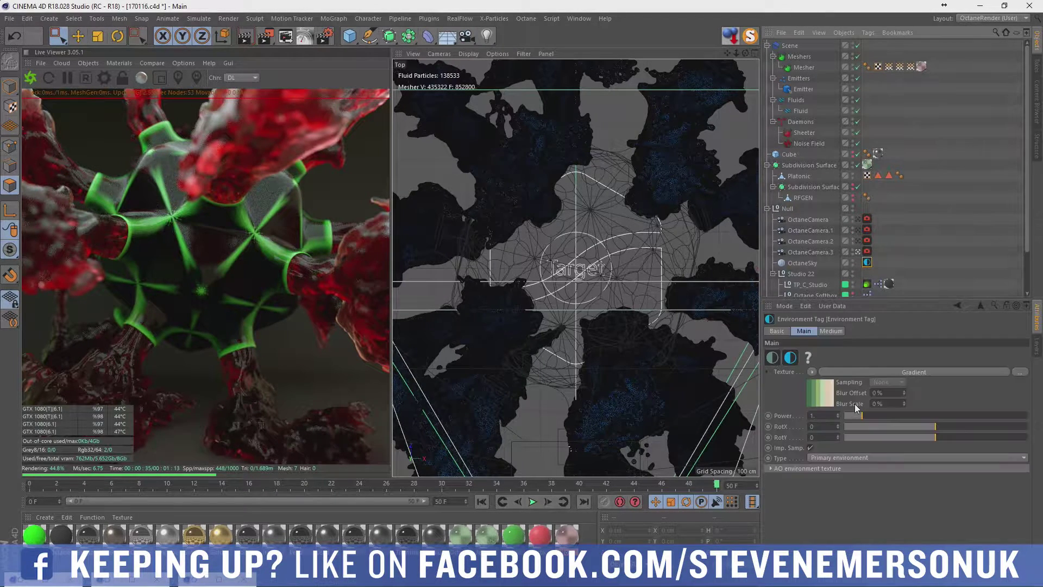
left_click(813, 371)
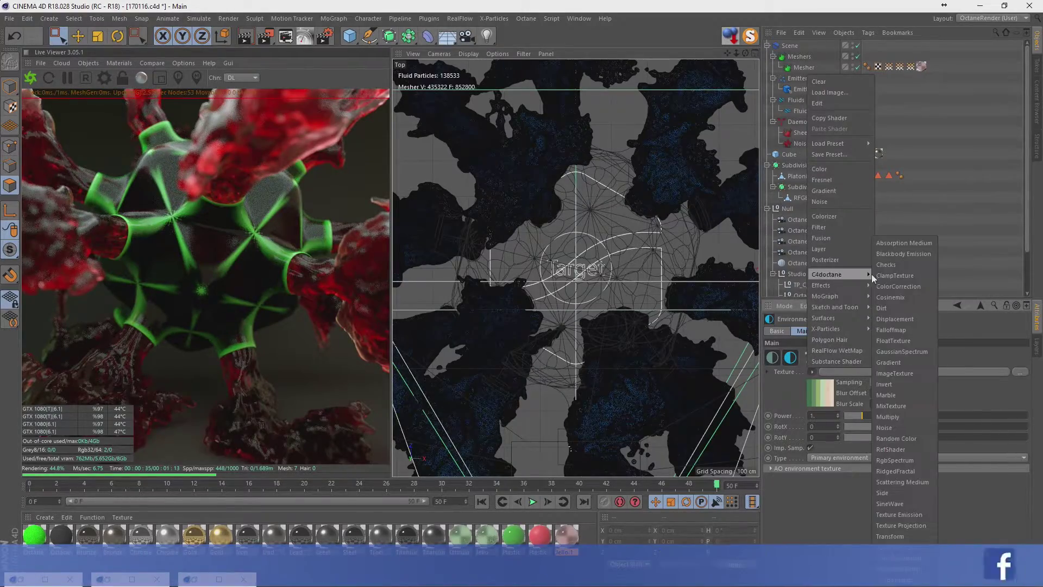
left_click(888, 365)
- Set the ImageTexture gamma to 1 and browse for its image file
left_click(823, 391)
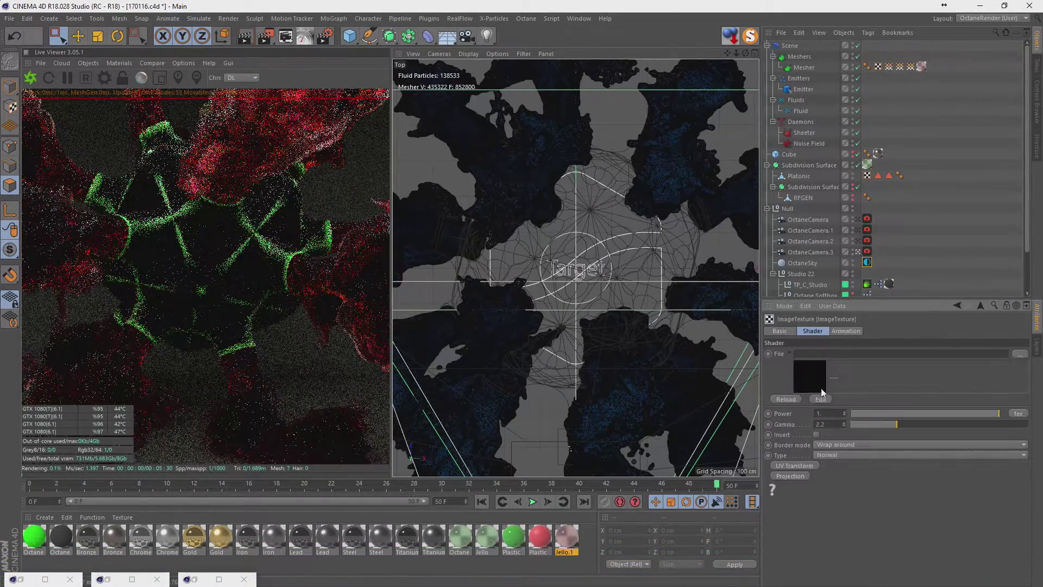
type("1")
key("Return")
left_click(1020, 354)
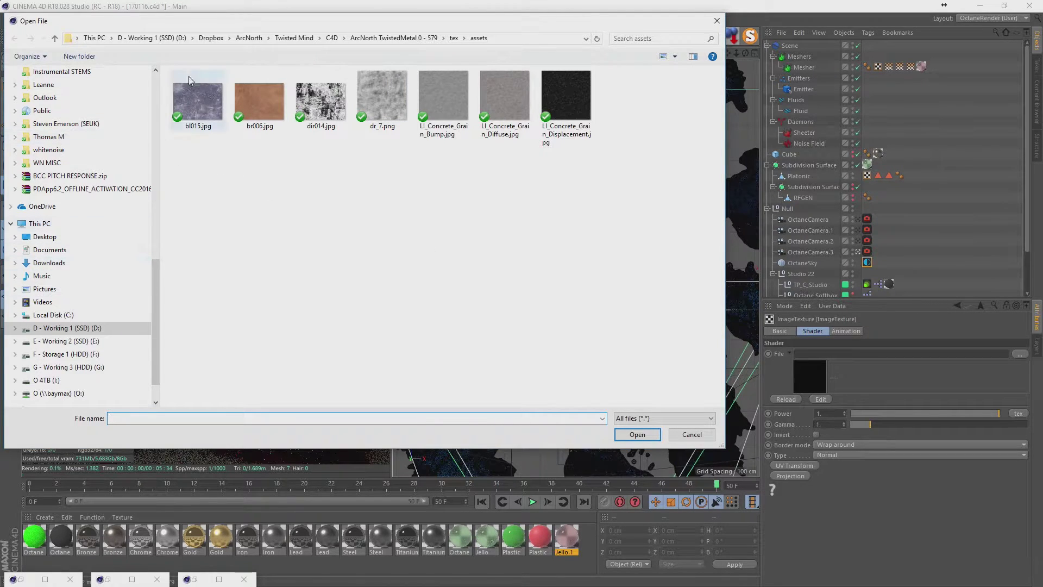
- Navigate to Dailys > 2017 > 01 > 09 > tex and select Frozen_Waterfall_Ref.hdr
left_click(152, 38)
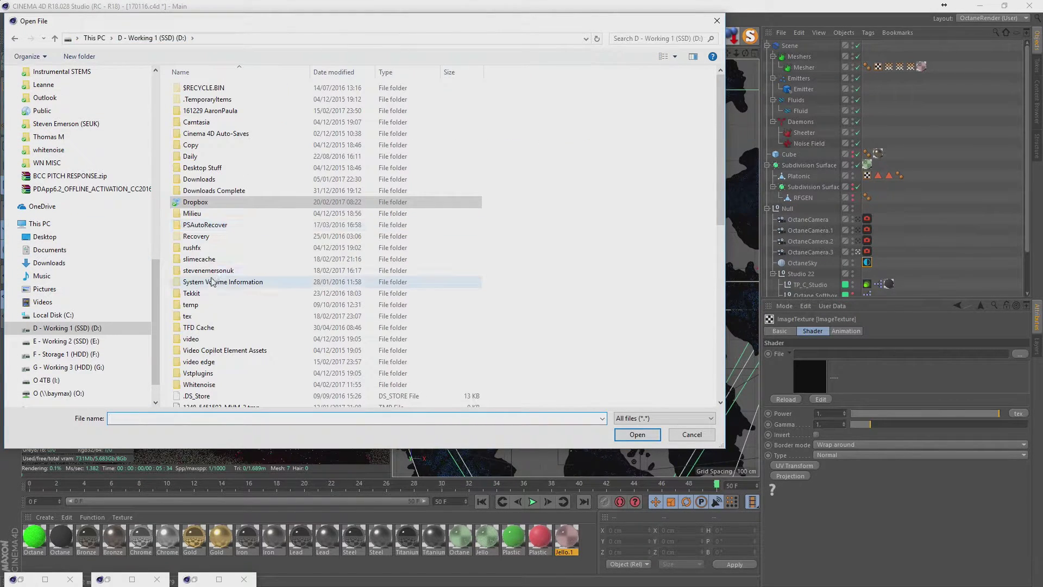
double_click(216, 284)
double_click(205, 122)
double_click(203, 89)
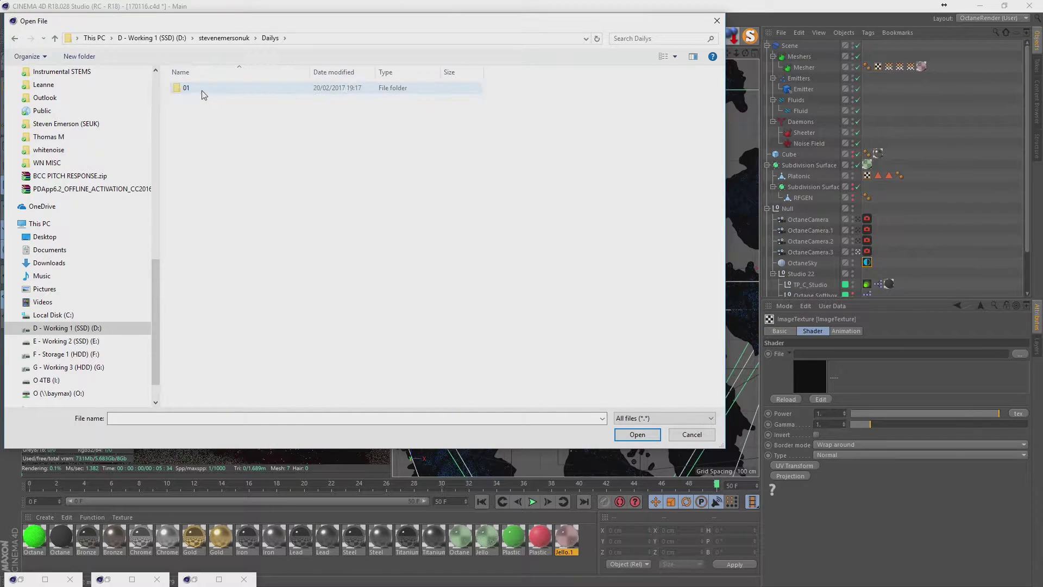
double_click(199, 91)
double_click(197, 175)
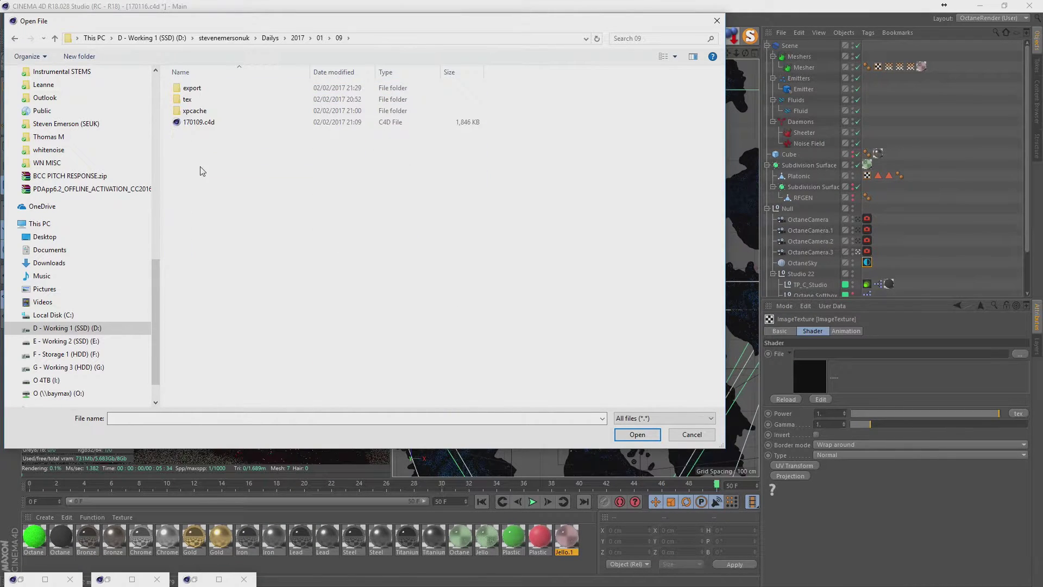
double_click(194, 101)
left_click(186, 87)
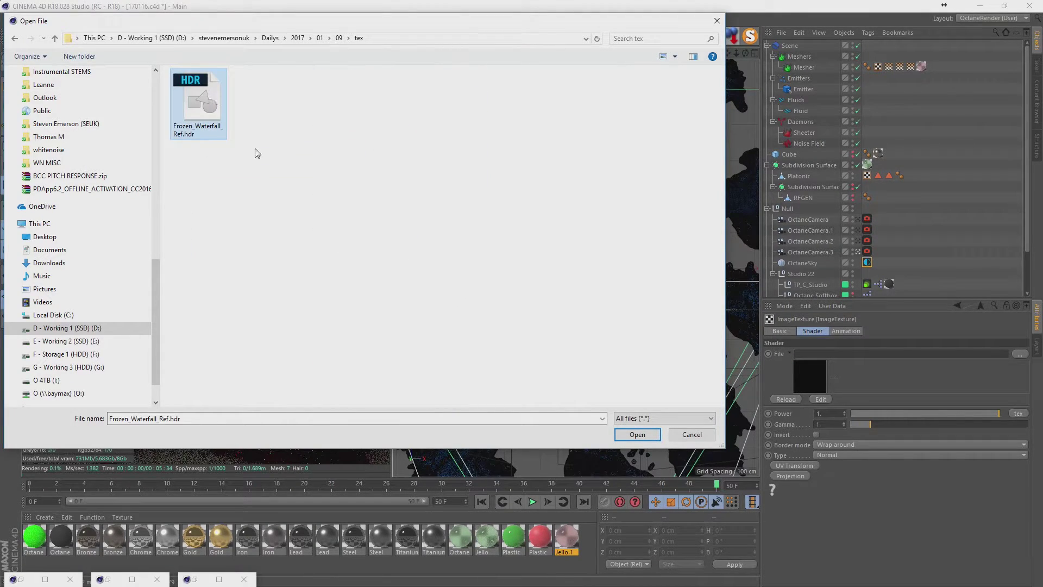
- Check the tex folders of day folders 02, 03, 01, 08 and 11 for HDR images
key("BackSpace")
key("BackSpace")
double_click(204, 100)
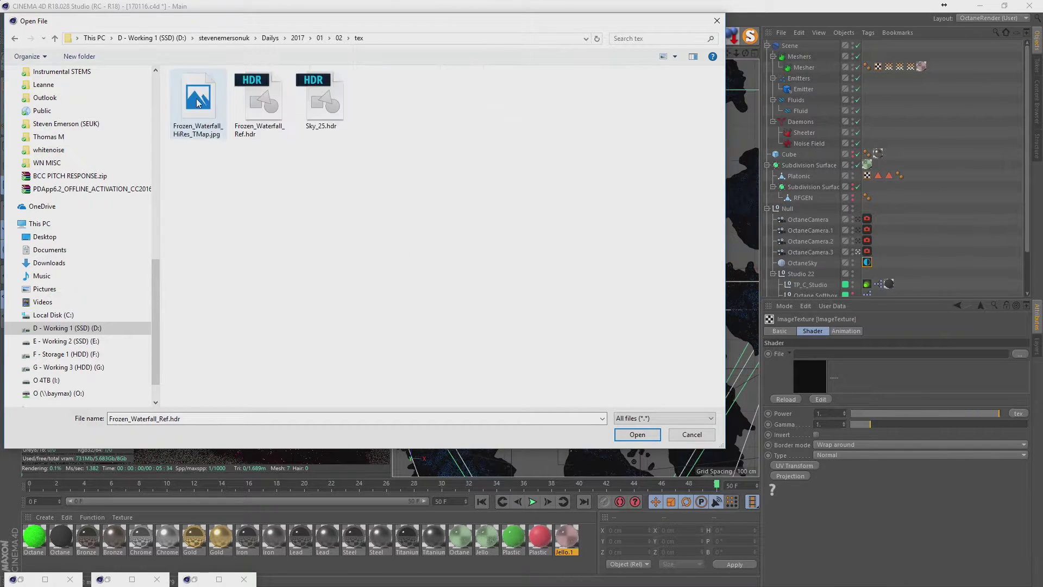
key("BackSpace")
key("BackSpace")
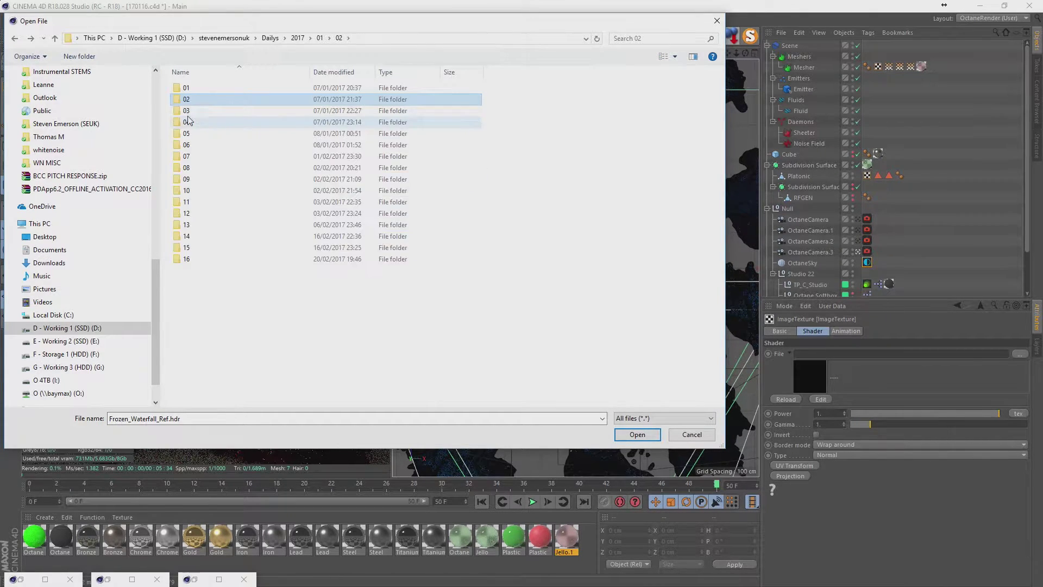
double_click(196, 111)
double_click(191, 88)
key("BackSpace")
key("BackSpace")
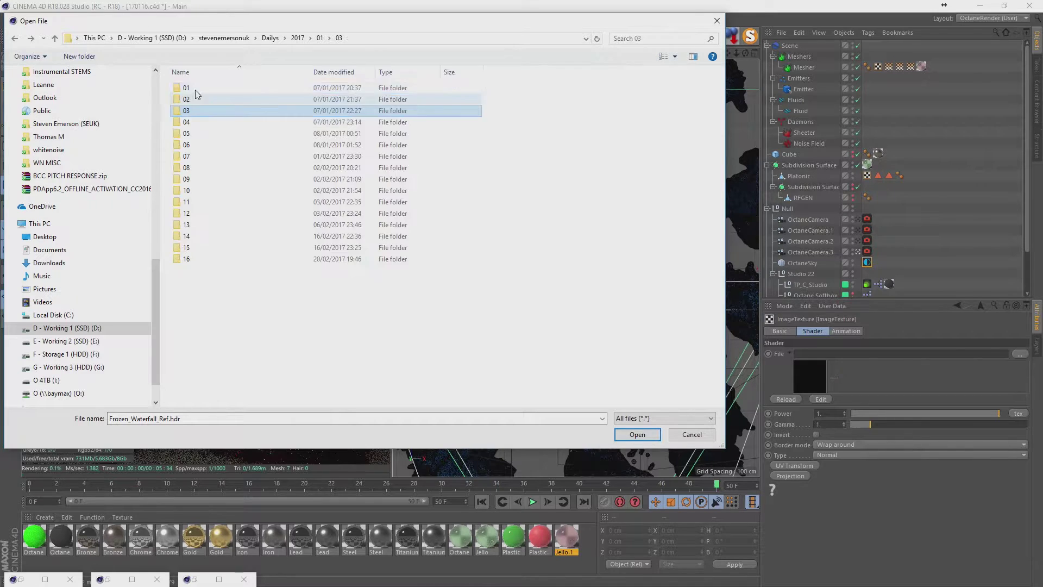
left_click(196, 91)
double_click(197, 89)
double_click(194, 111)
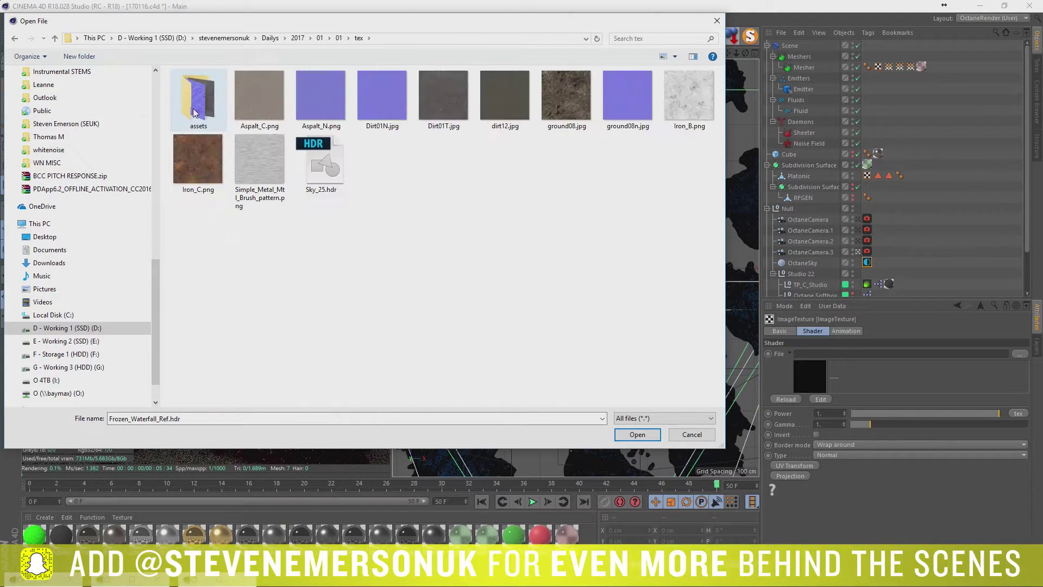
key("BackSpace")
key("BackSpace")
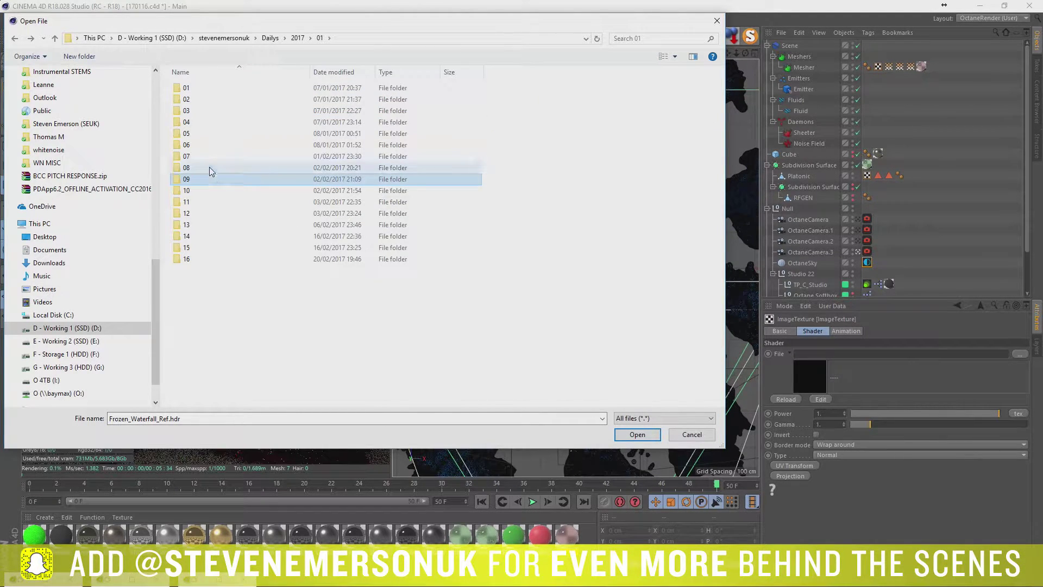
double_click(210, 167)
double_click(202, 100)
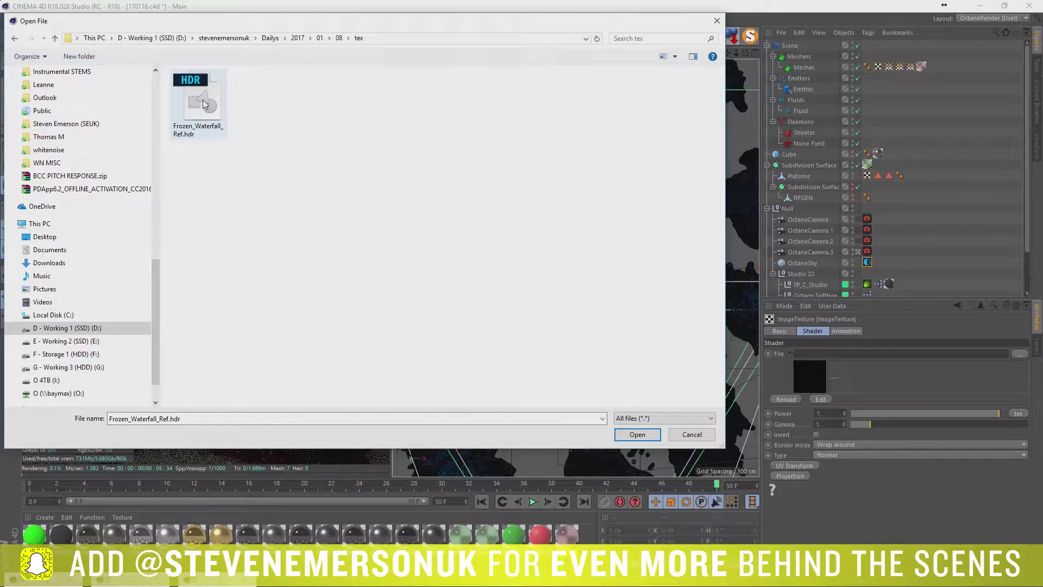
key("BackSpace")
key("BackSpace")
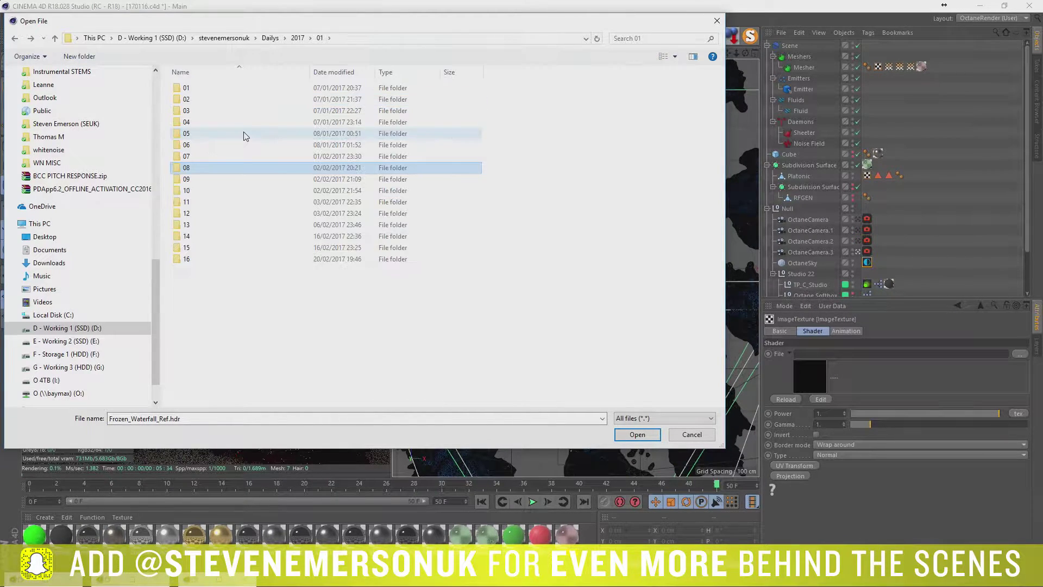
double_click(210, 201)
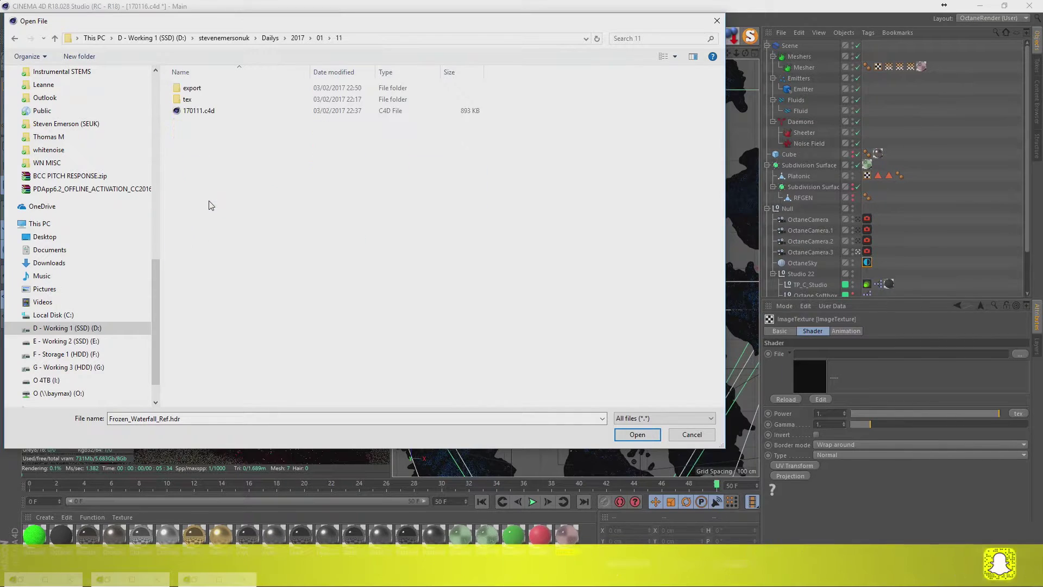
double_click(203, 99)
key("BackSpace")
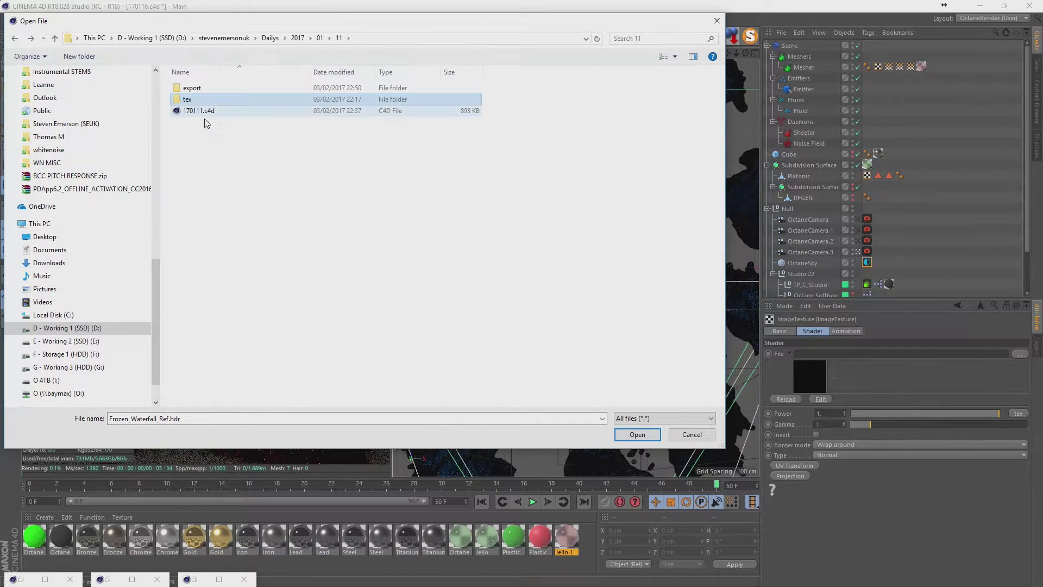
key("BackSpace")
- Check the tex folders of day folders 07, 04, 10 and 11 for HDR images
double_click(191, 158)
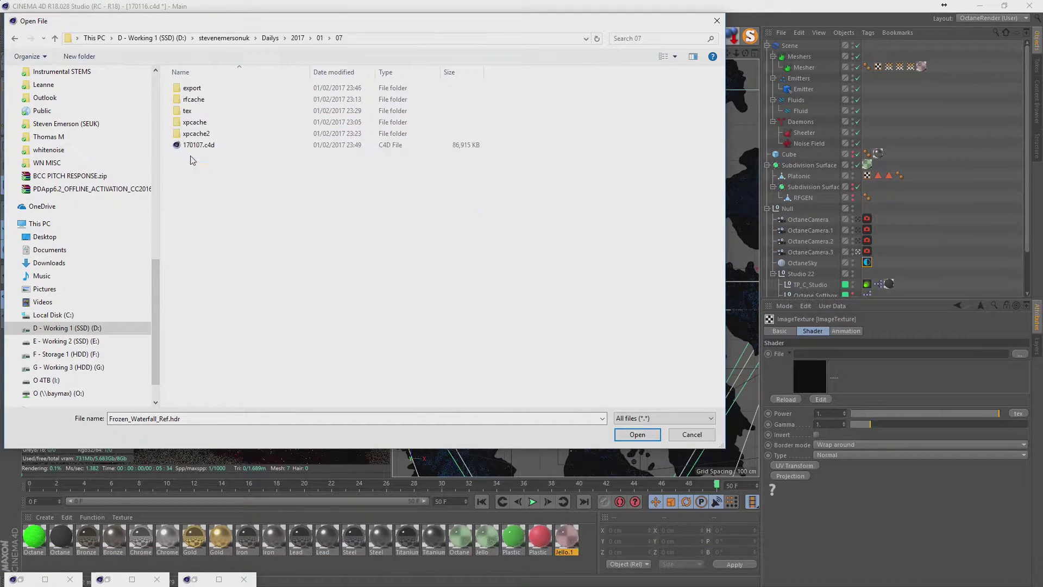
double_click(199, 109)
key("BackSpace")
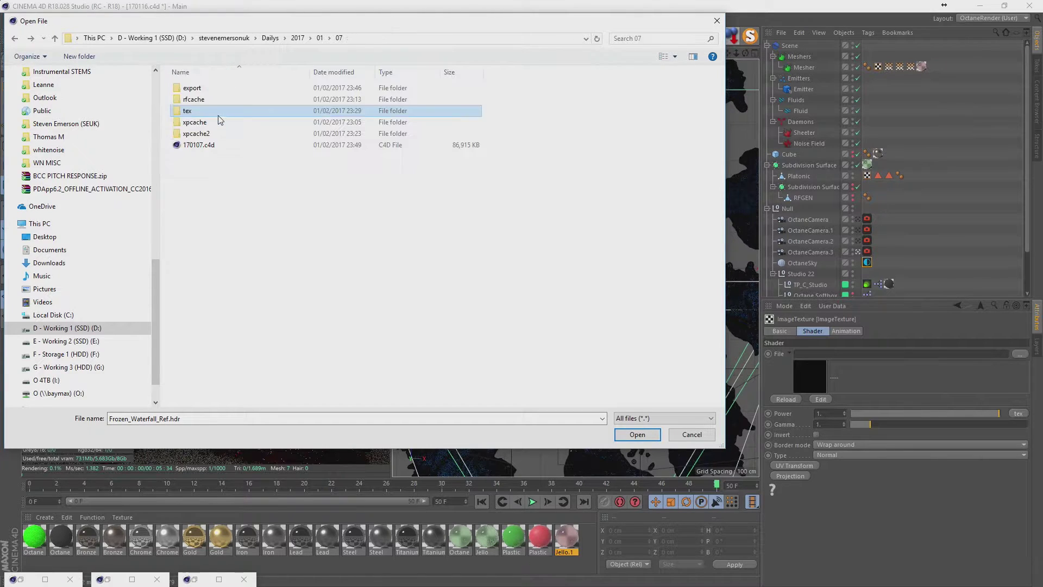
key("BackSpace")
double_click(194, 124)
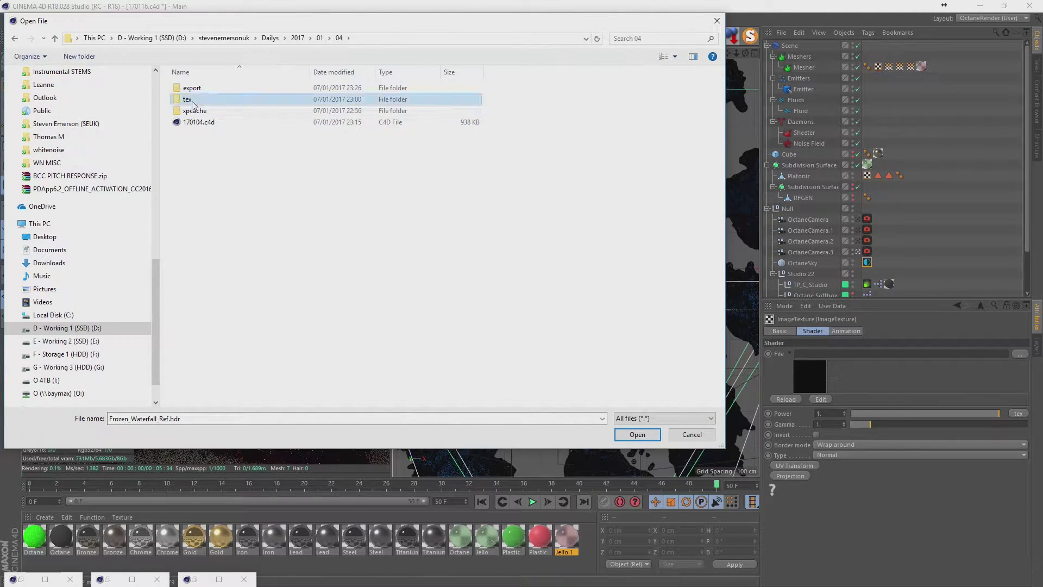
double_click(195, 101)
key("BackSpace")
key("BackSpace")
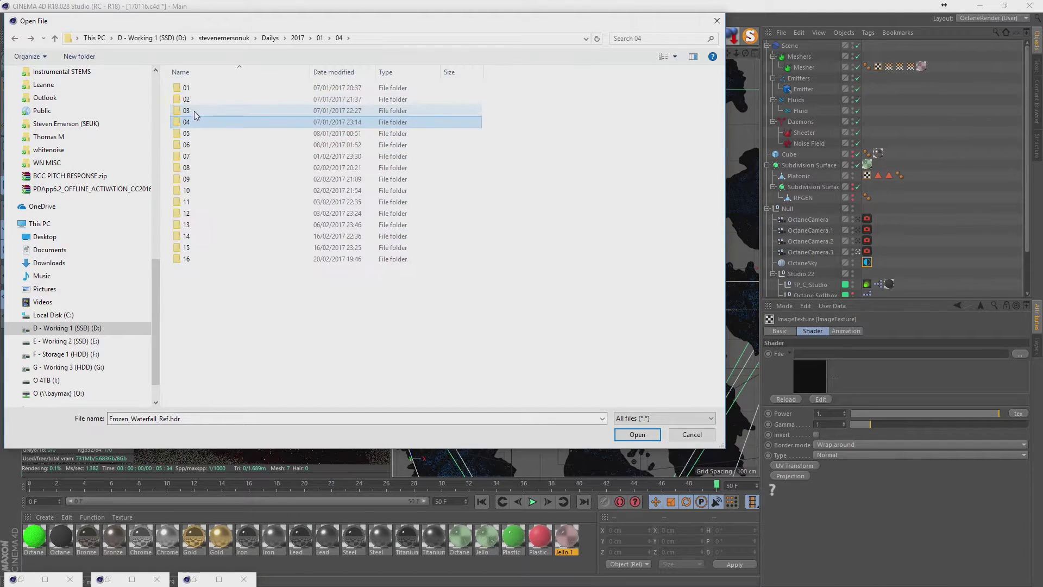
left_click(193, 157)
double_click(192, 157)
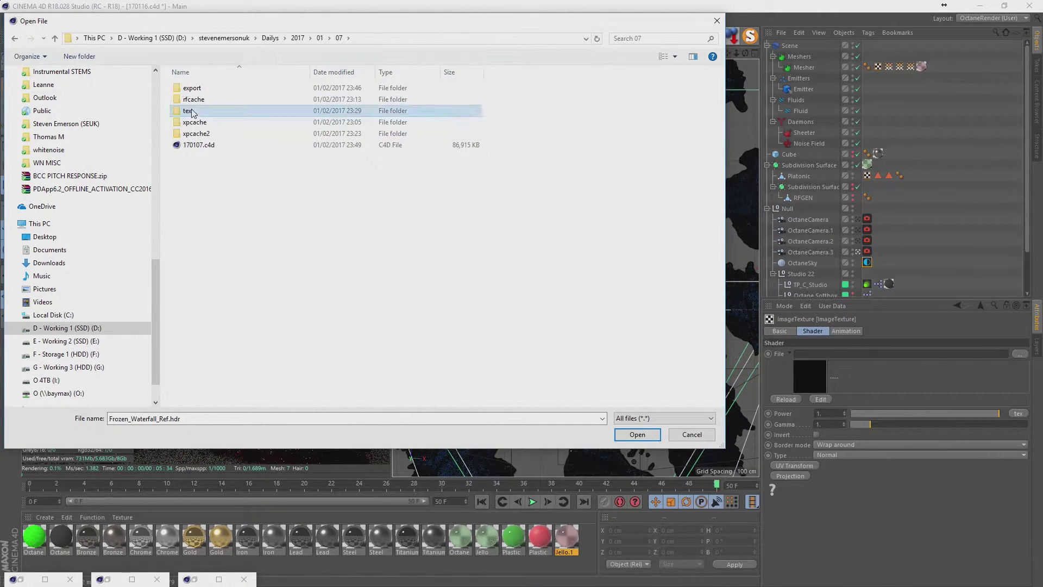
double_click(193, 112)
key("BackSpace")
key("BackSpace")
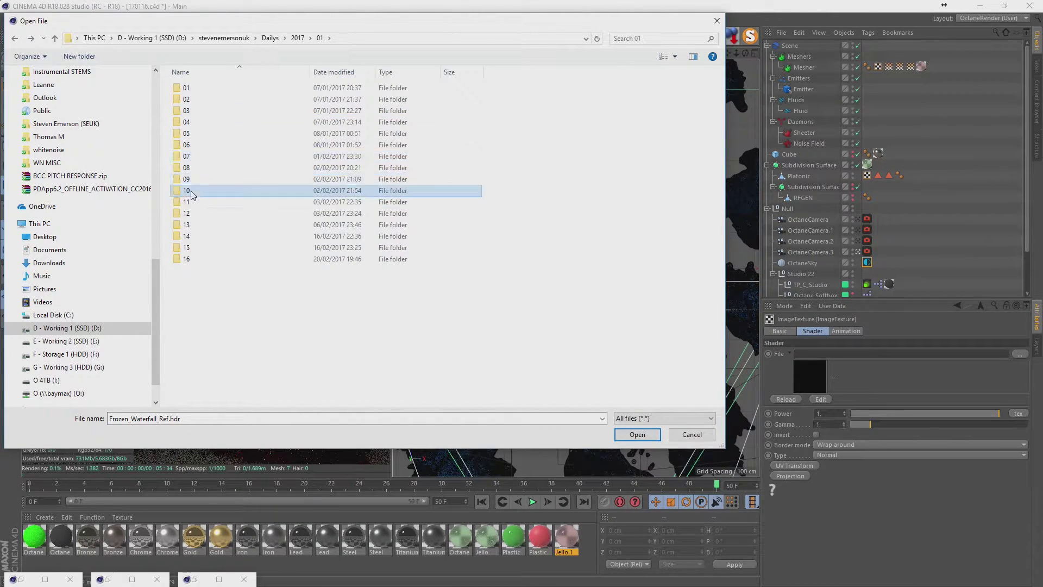
double_click(193, 190)
double_click(190, 100)
left_click(319, 38)
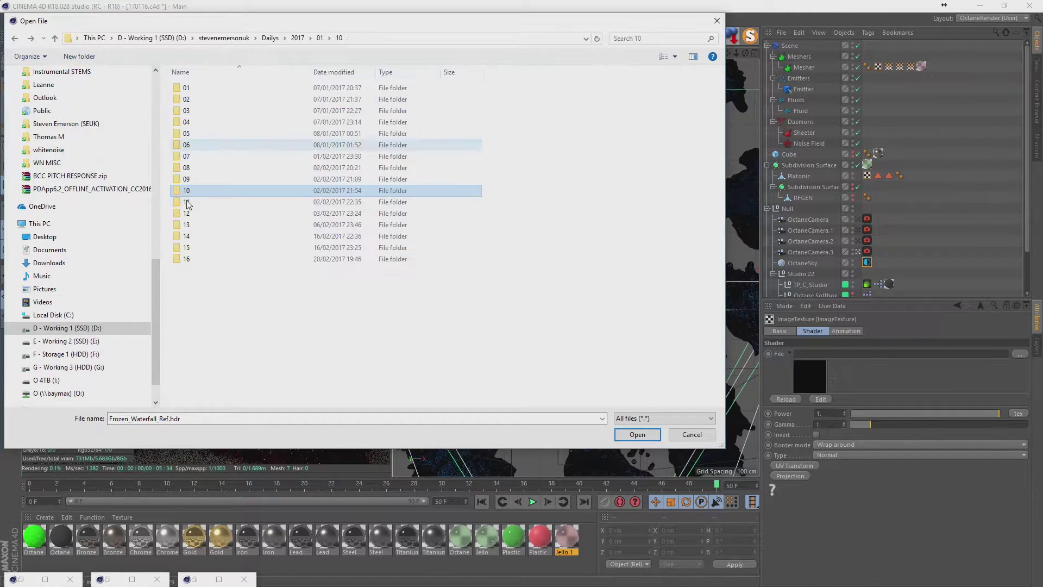
double_click(189, 211)
double_click(193, 104)
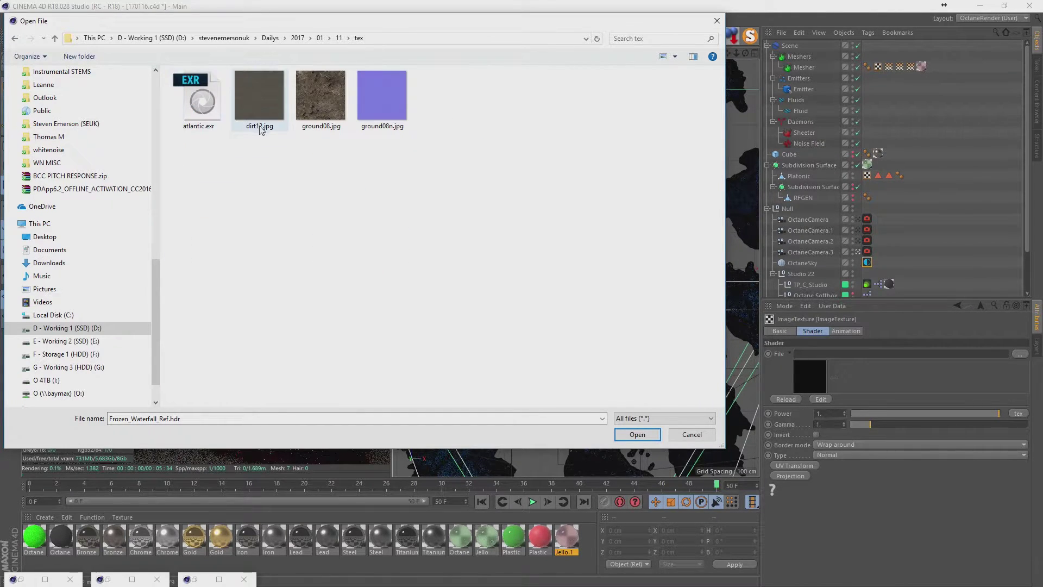
key("alt+Left")
key("alt+Left")
- Search the day folders for *.hdr and pick HDR_110_Tunnel_Ref.hdr
left_click(631, 39)
type("*")
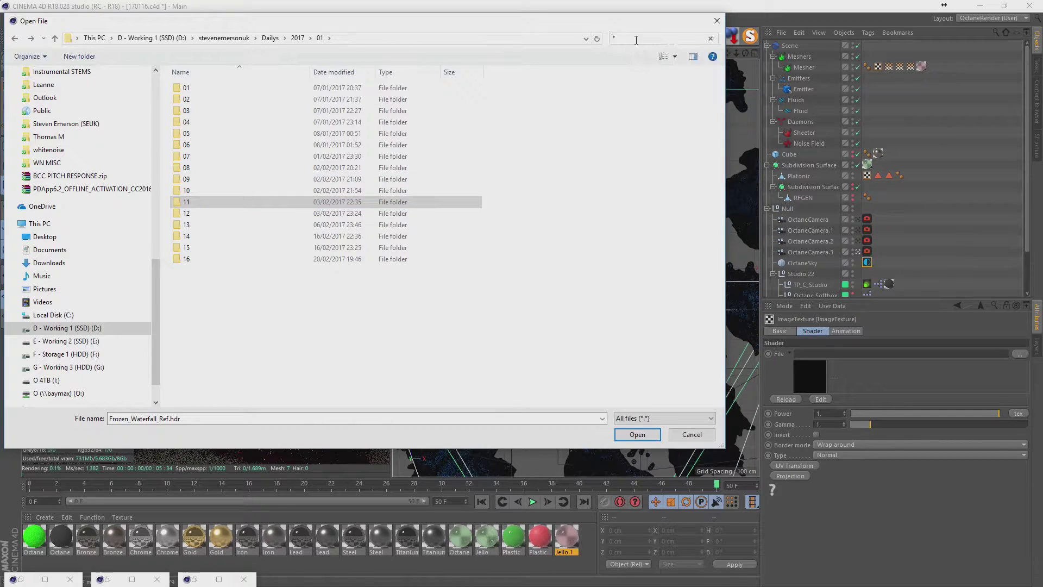
type(".hdr")
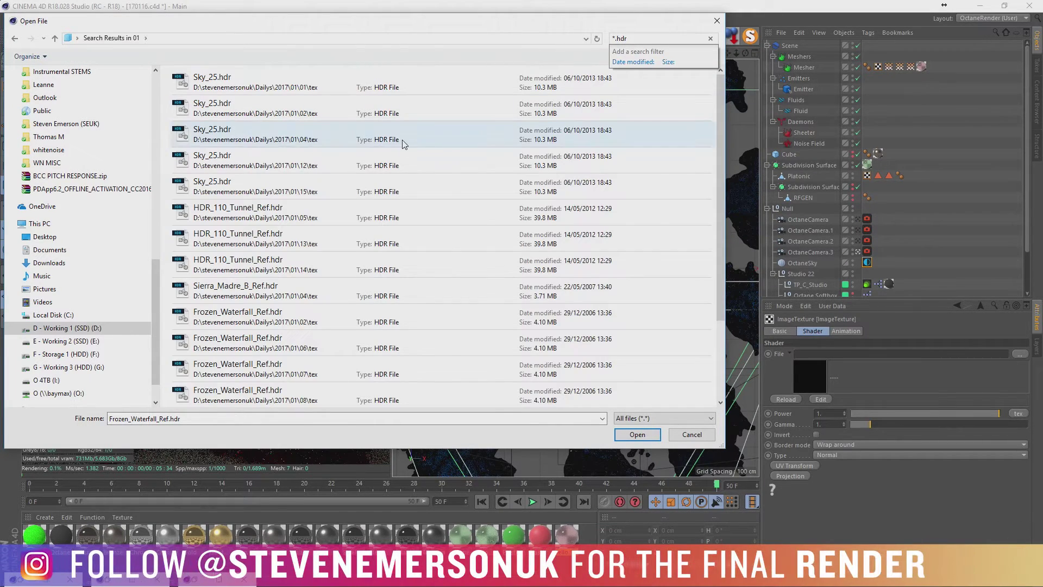
left_click(283, 217)
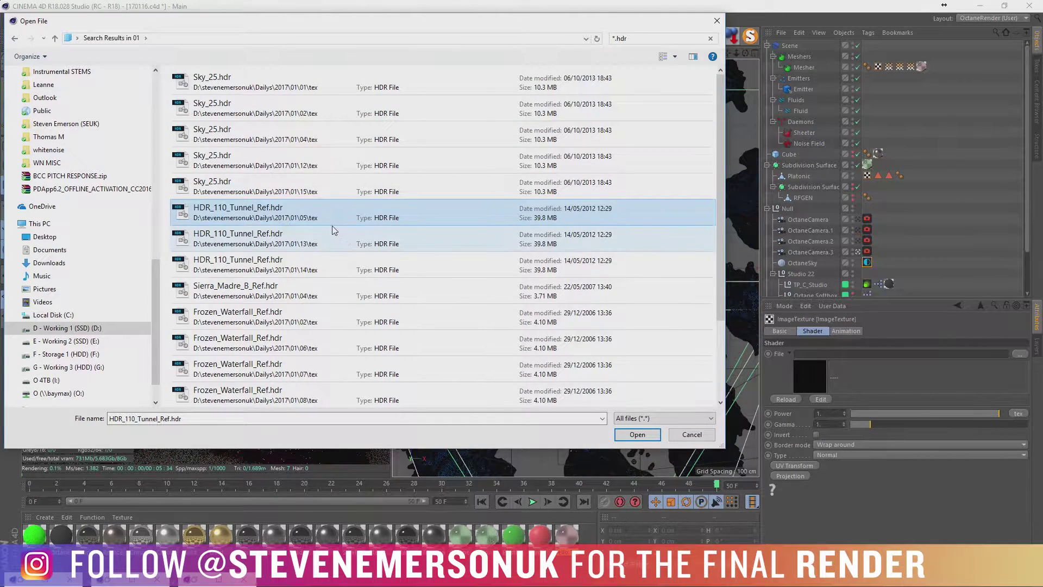
key("alt+Left")
- In the 16 folder, create a 'tex' folder, paste the HDR in, and load it
left_click(185, 260)
double_click(184, 260)
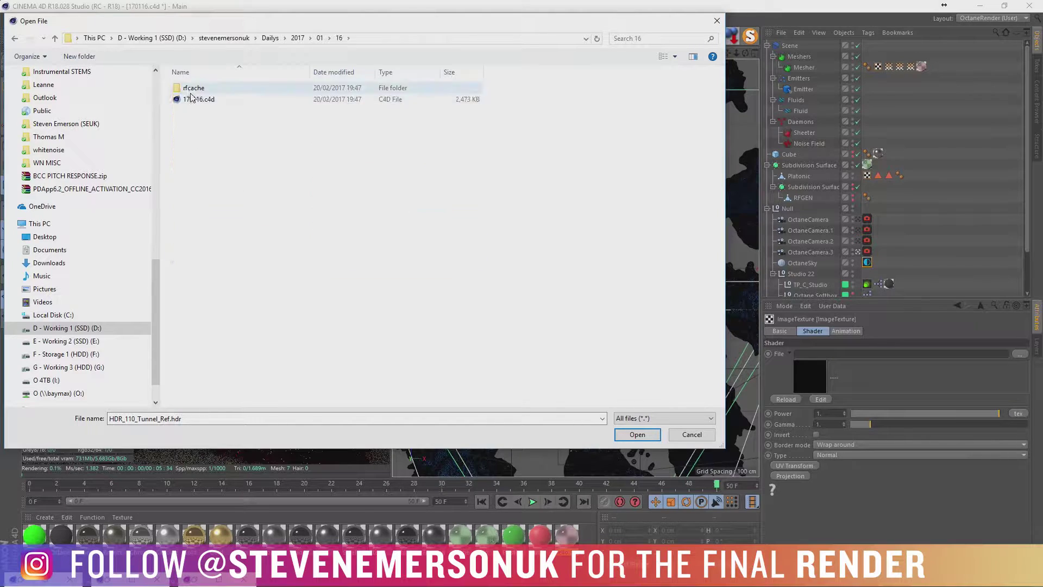
left_click(79, 56)
type("te")
key("Return")
key("Return")
key("ctrl+v")
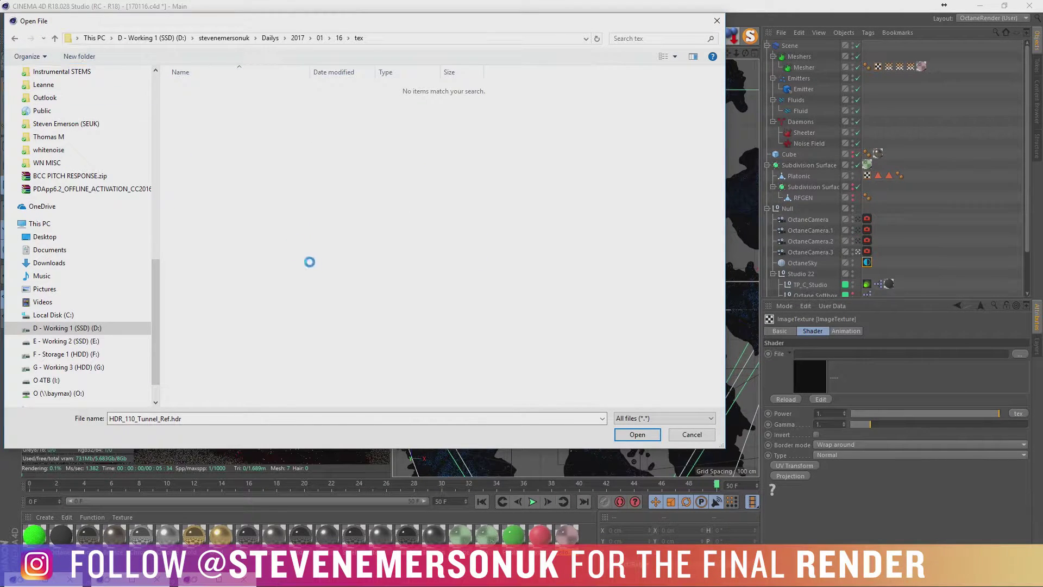
left_click(631, 435)
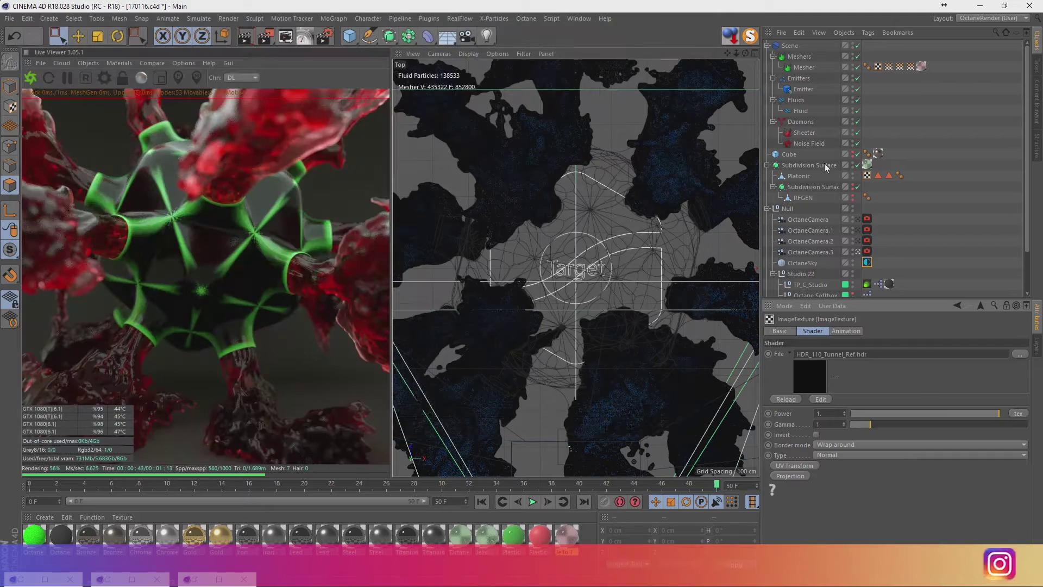
- Render through OctaneCamera.3 and orbit the perspective view out to see the whole studio
left_click(858, 253)
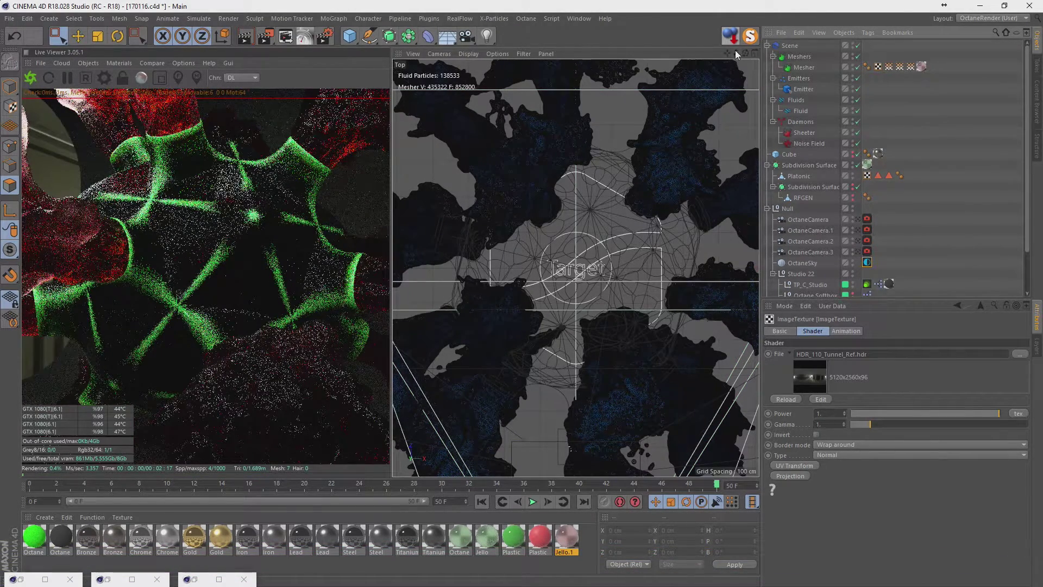
left_click_drag(737, 54, 737, 71)
middle_click(600, 160)
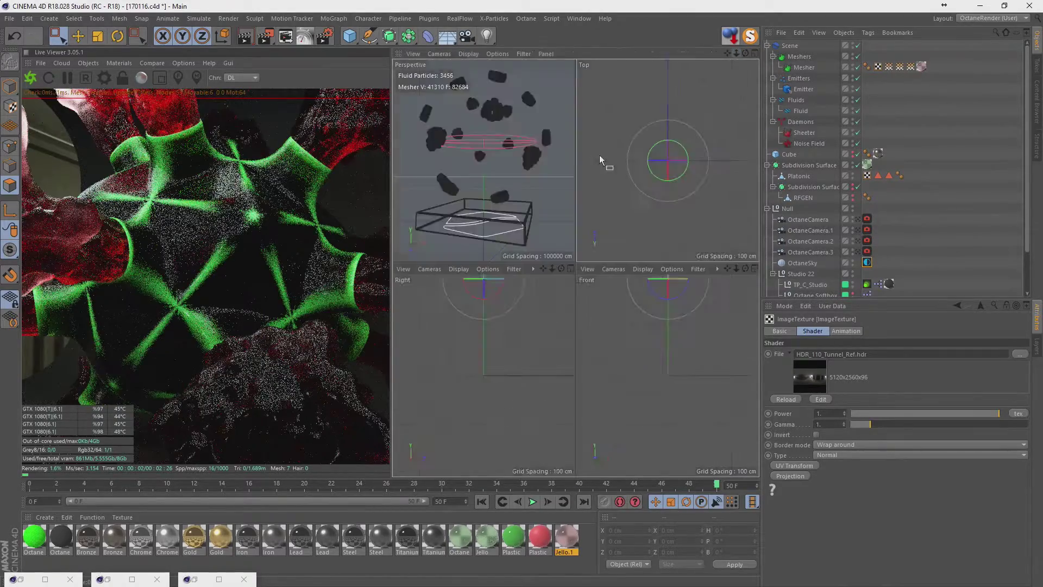
middle_click(491, 155)
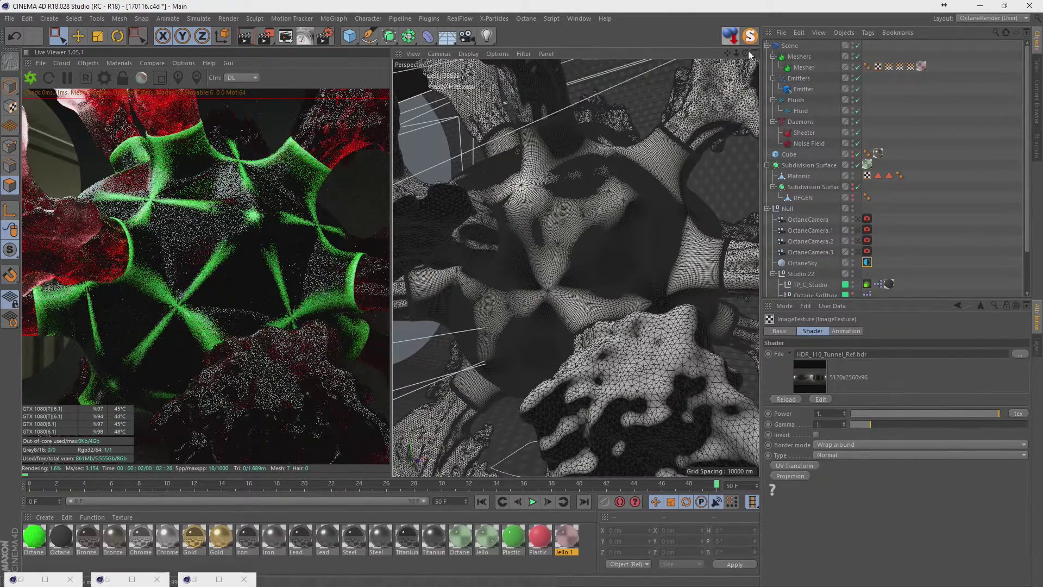
left_click_drag(748, 51, 737, 71)
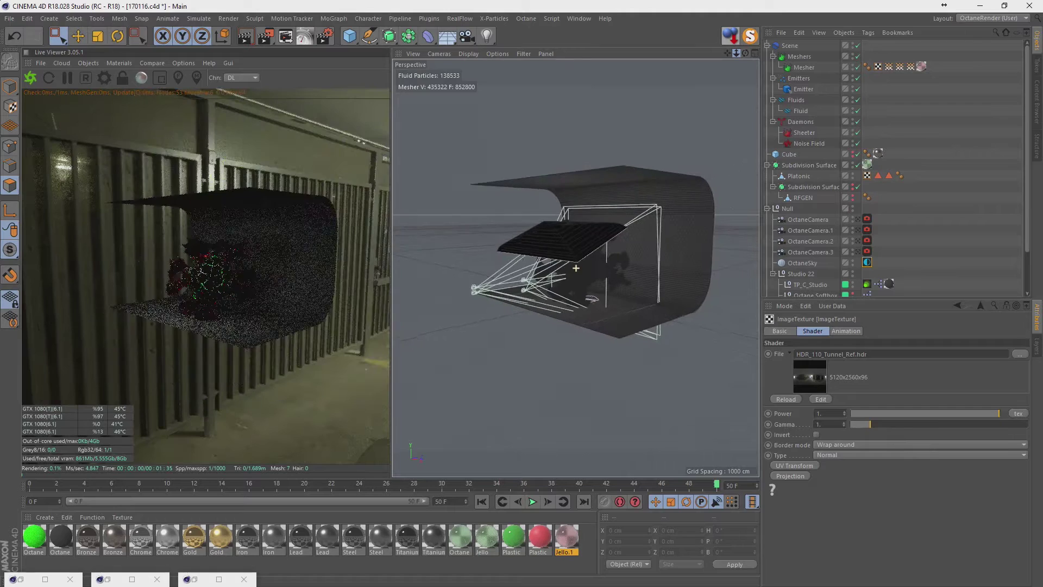
scroll(576, 268, "up", 1)
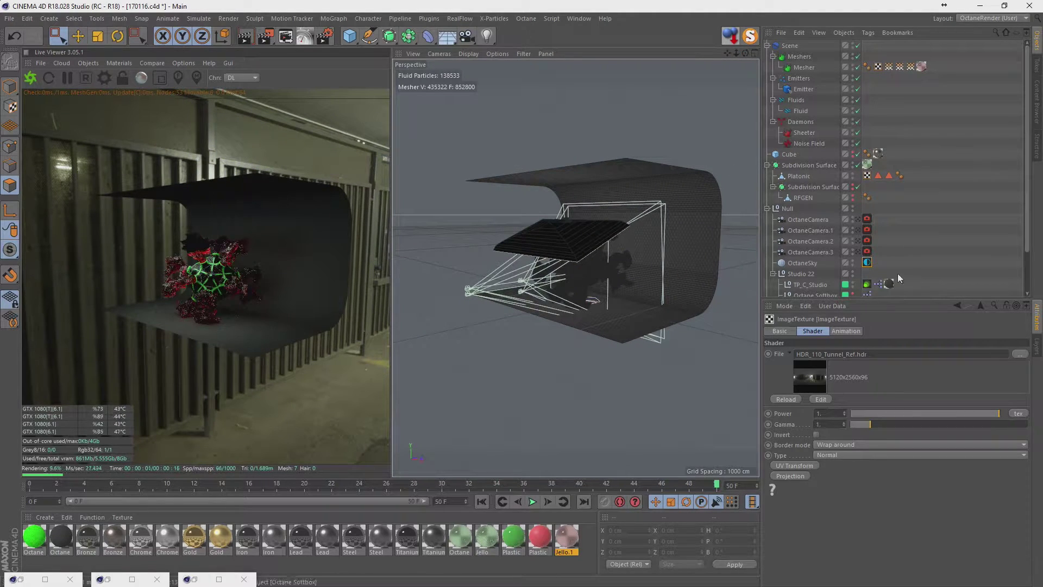
- Rotate the sky HDR environment to RotX -0.26190
left_click(867, 262)
left_click_drag(885, 428, 911, 422)
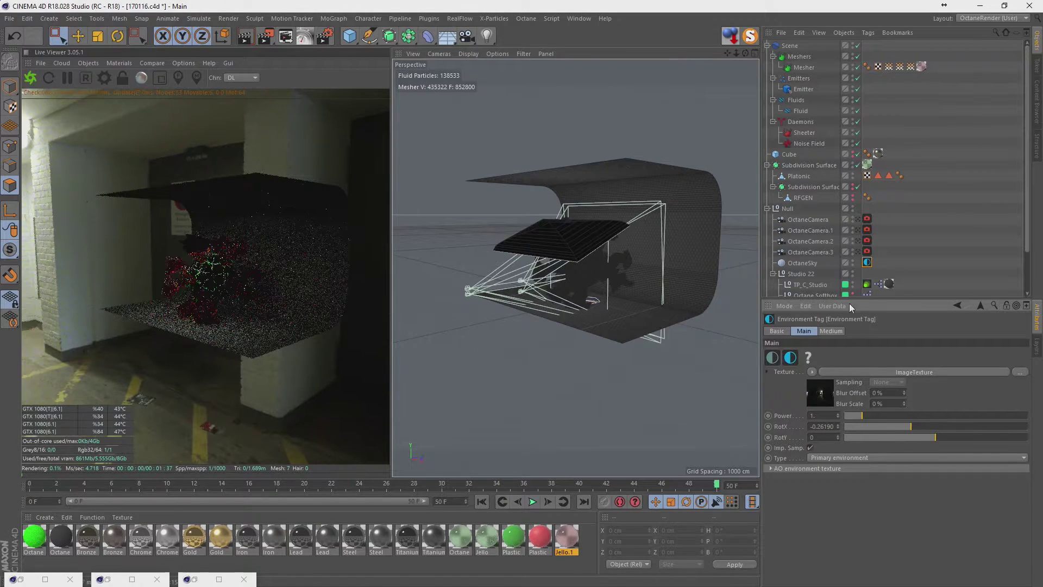
scroll(889, 242, "down", 4)
- Move one softbox to the left of the backdrop and lower the other at front right
left_click(808, 260)
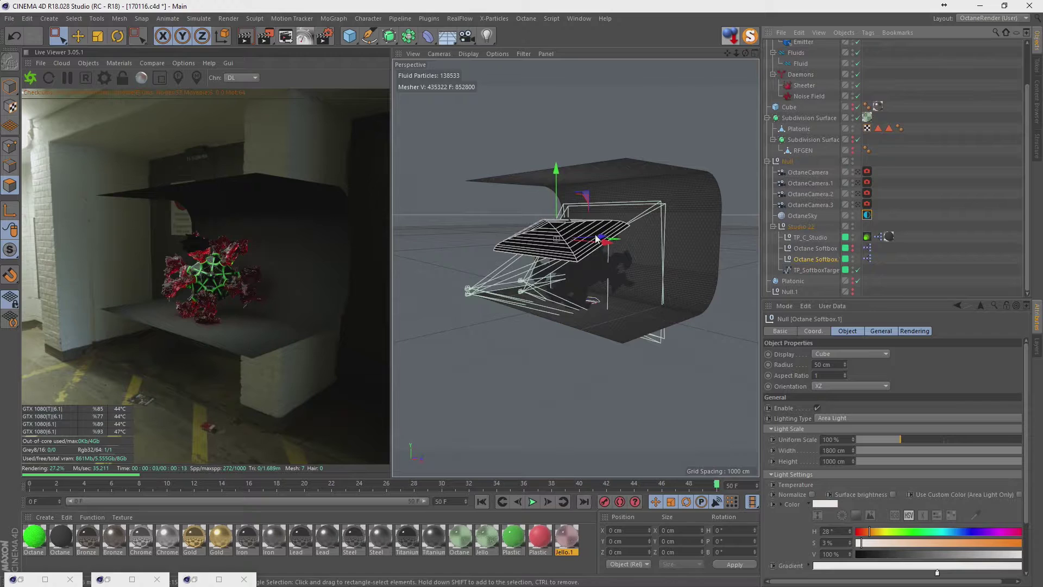
left_click_drag(596, 239, 527, 235)
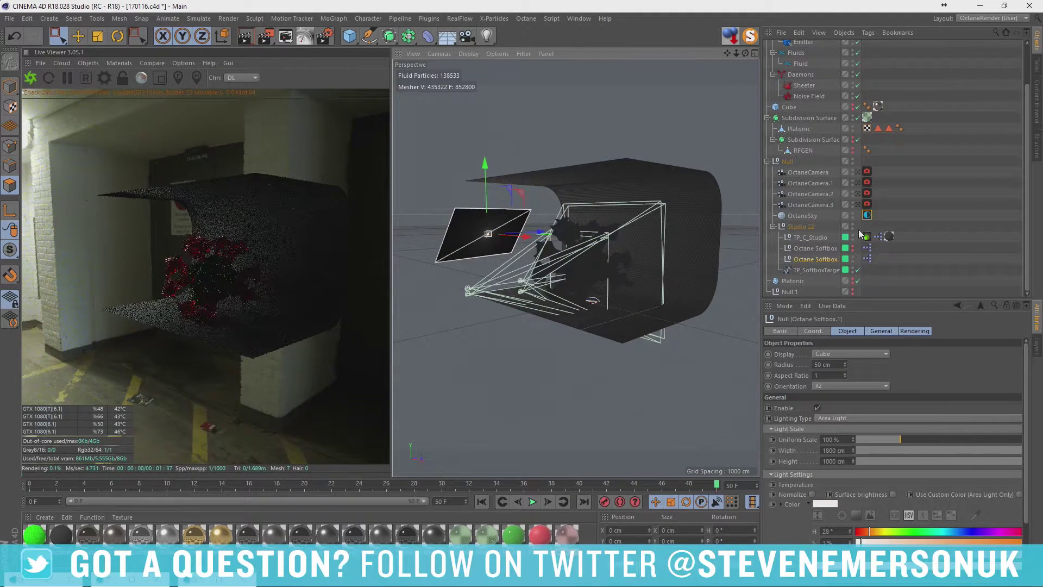
left_click(781, 256)
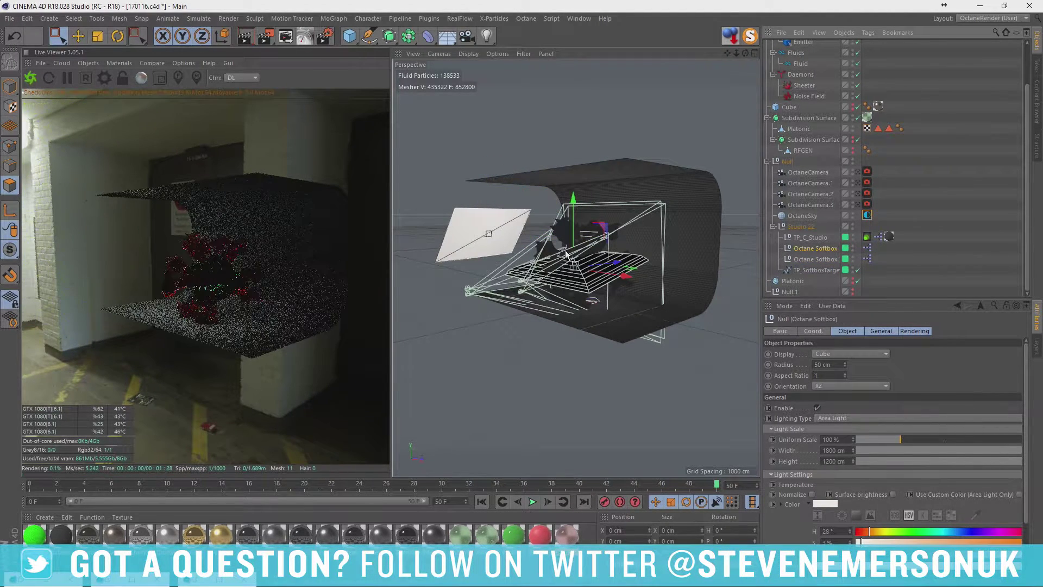
left_click_drag(613, 259, 742, 311)
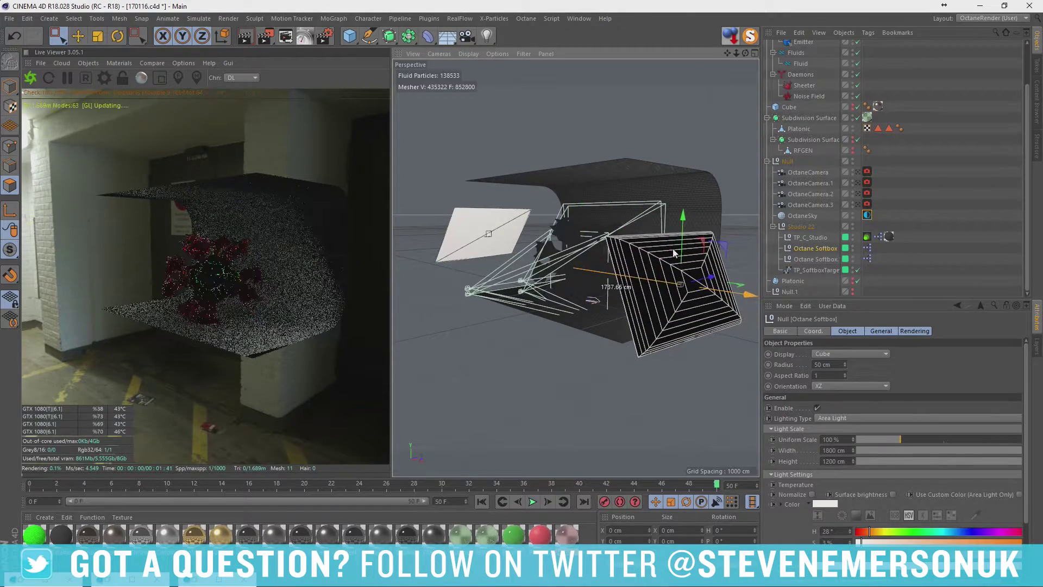
left_click_drag(683, 223, 680, 296)
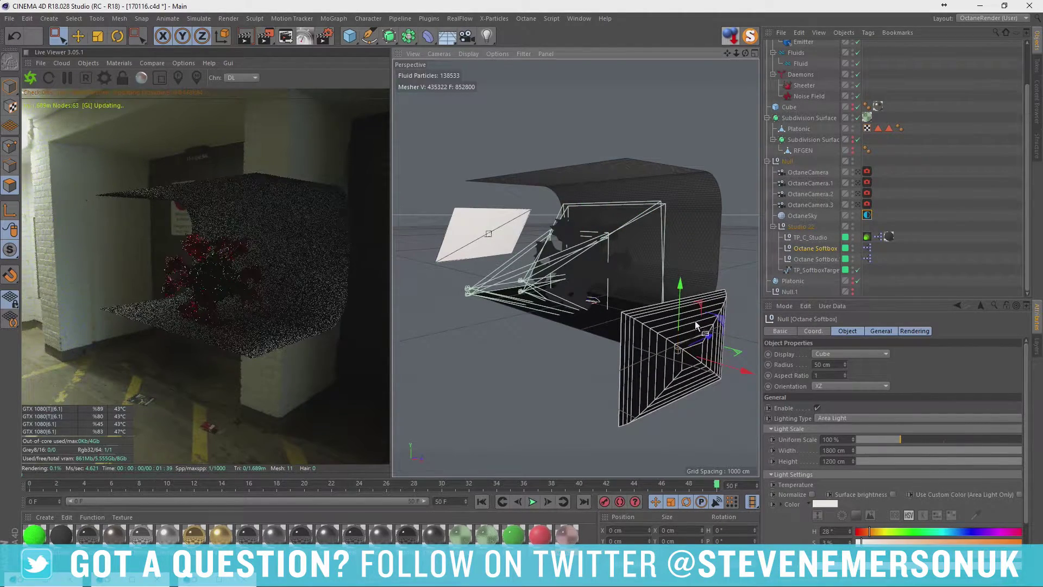
mouse_move(731, 369)
left_mouse_down()
mouse_move(722, 371)
mouse_move(732, 372)
left_mouse_up()
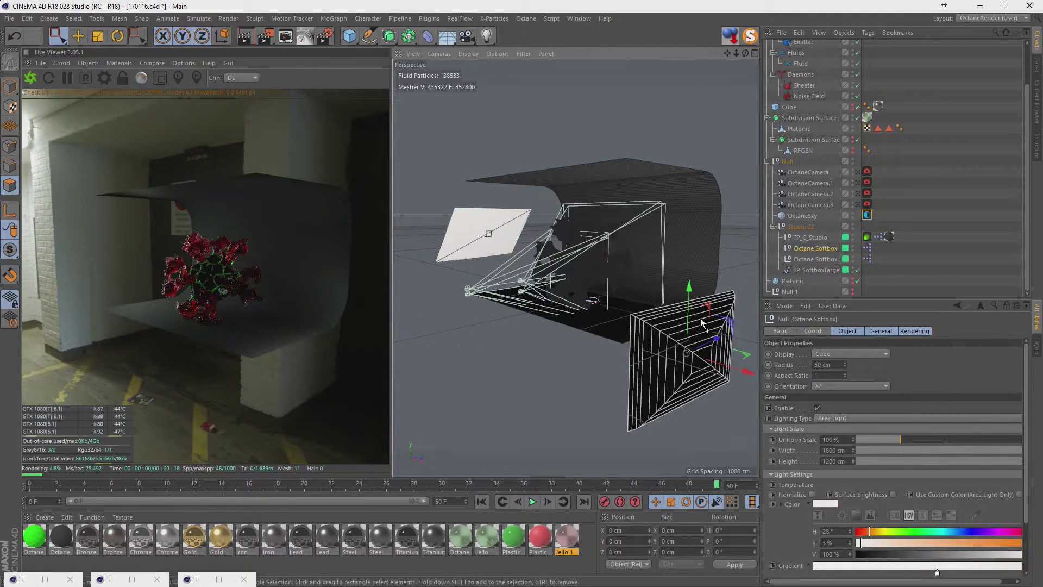
key("ctrl+z")
- Raise the left softbox and view the scene through OctaneCamera.3
left_click(815, 259)
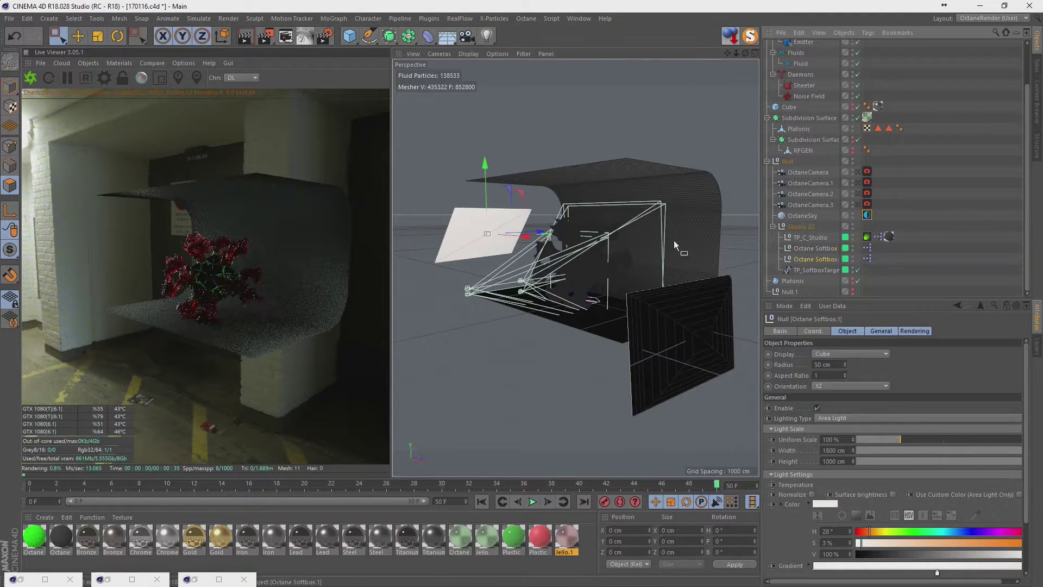
mouse_move(488, 180)
left_mouse_down()
mouse_move(490, 159)
mouse_move(529, 161)
left_mouse_up()
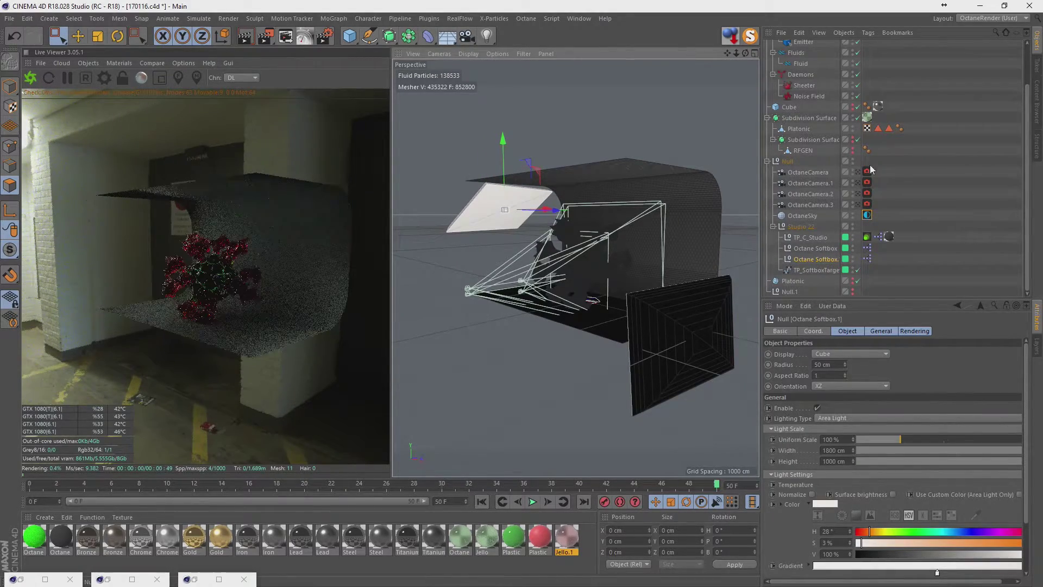
left_click(857, 203)
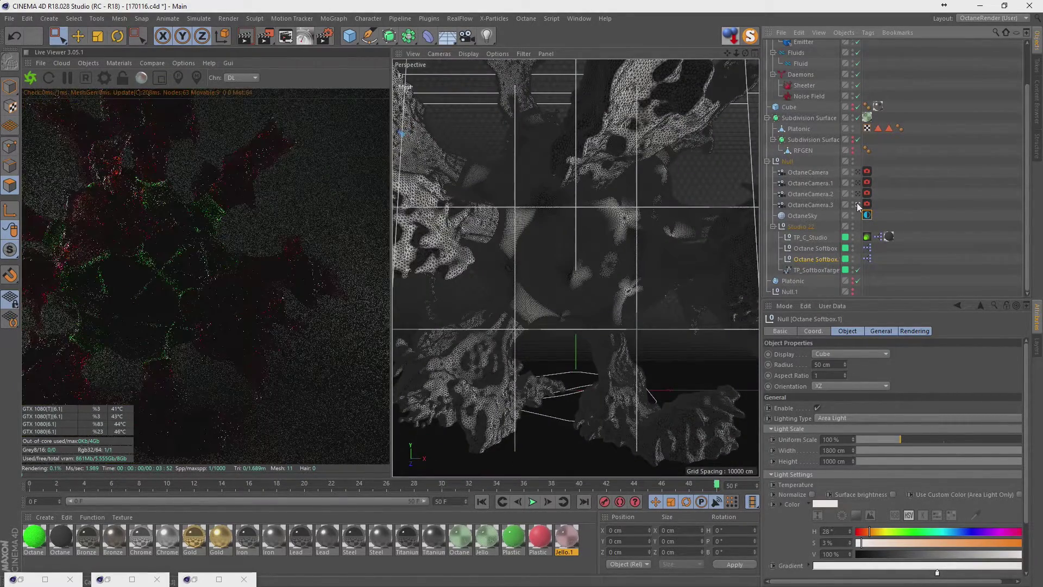
- Duplicate OctaneCamera.3 as a shorter-focal-length OctaneCamera.4 and widen TP_C_Studio to 3796 cm
left_click_drag(809, 204, 803, 211, "ctrl")
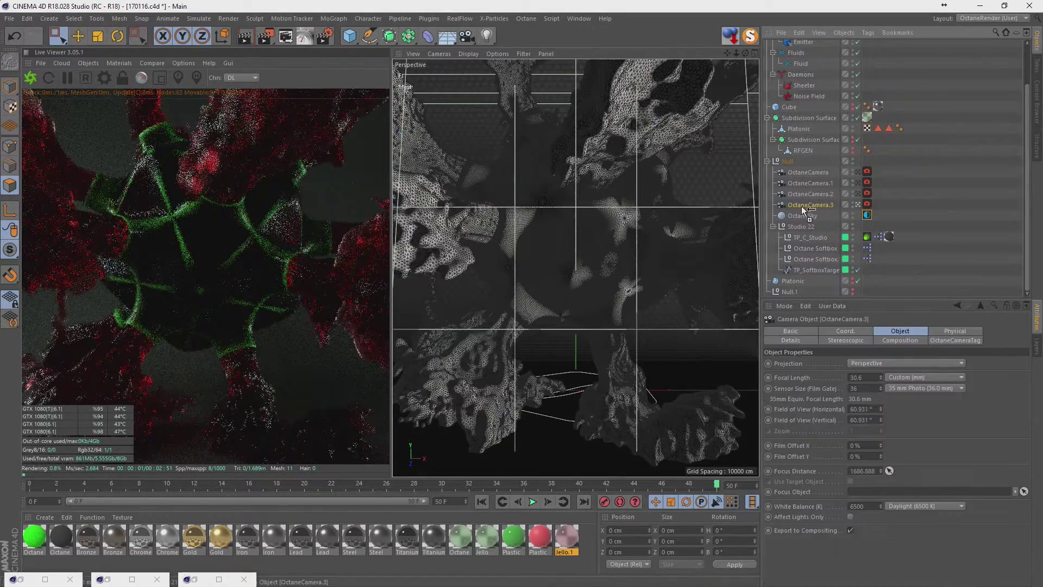
left_click(857, 215)
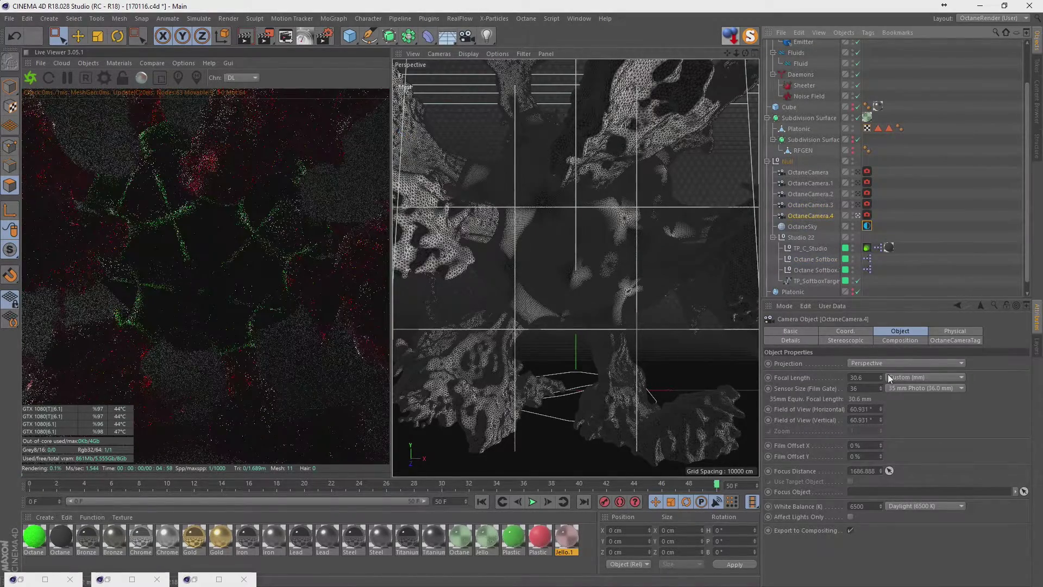
left_click_drag(881, 380, 881, 422)
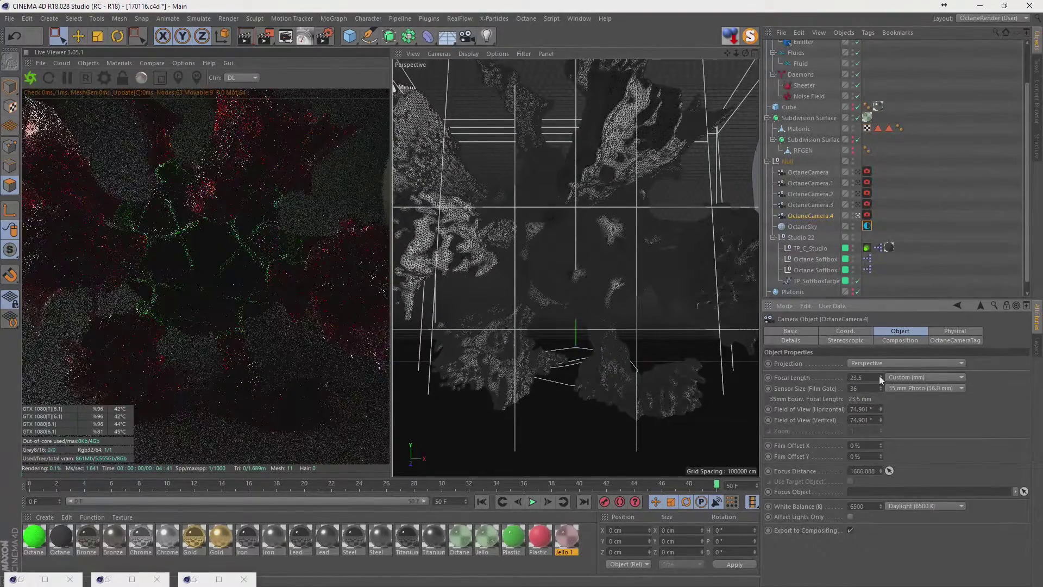
left_click(813, 250)
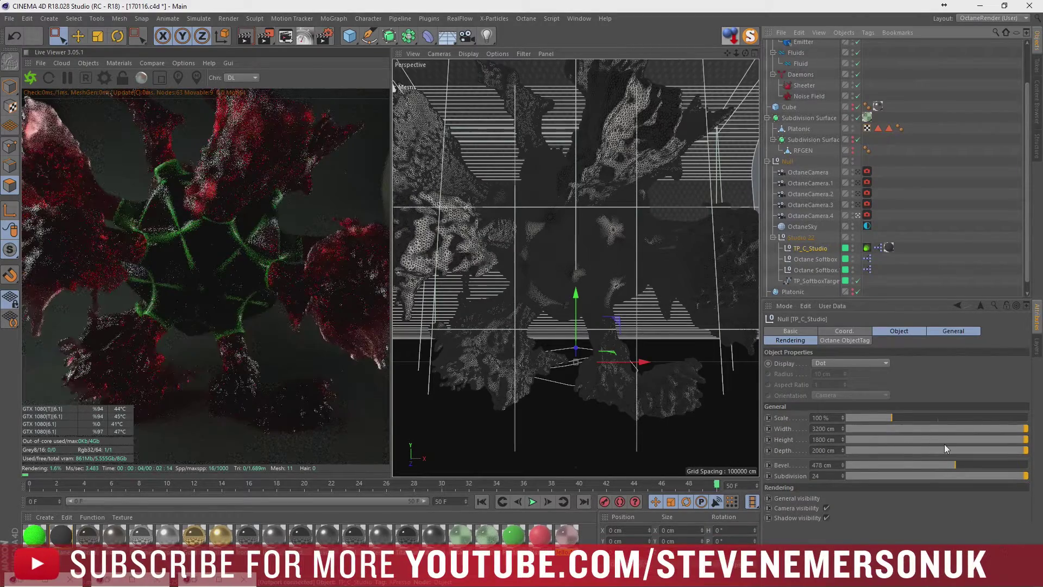
left_click_drag(843, 427, 844, 422)
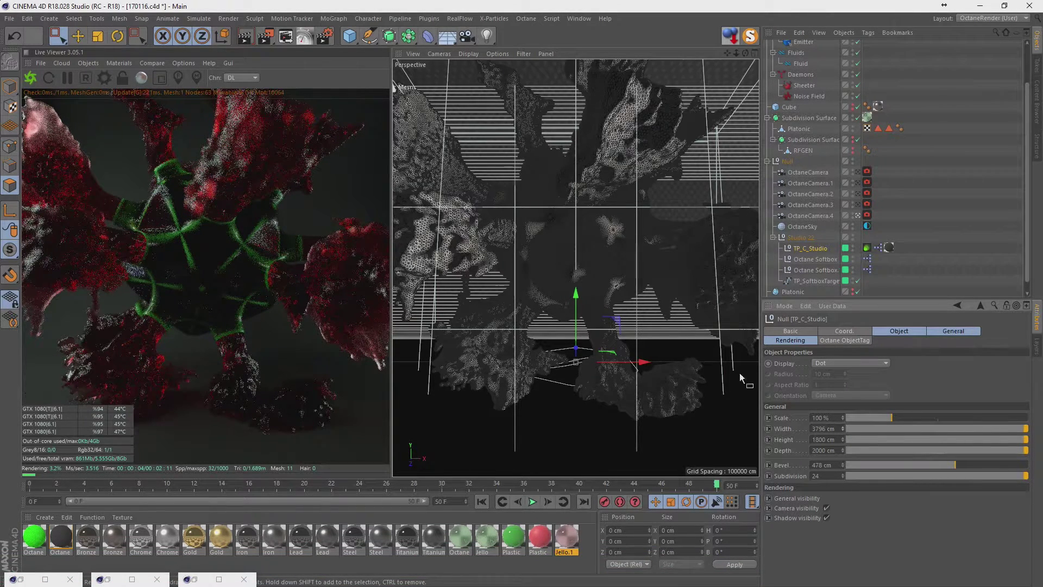
- Set OctaneCamera.4's thinlens aperture to 5 cm and clear the selection
left_click(867, 215)
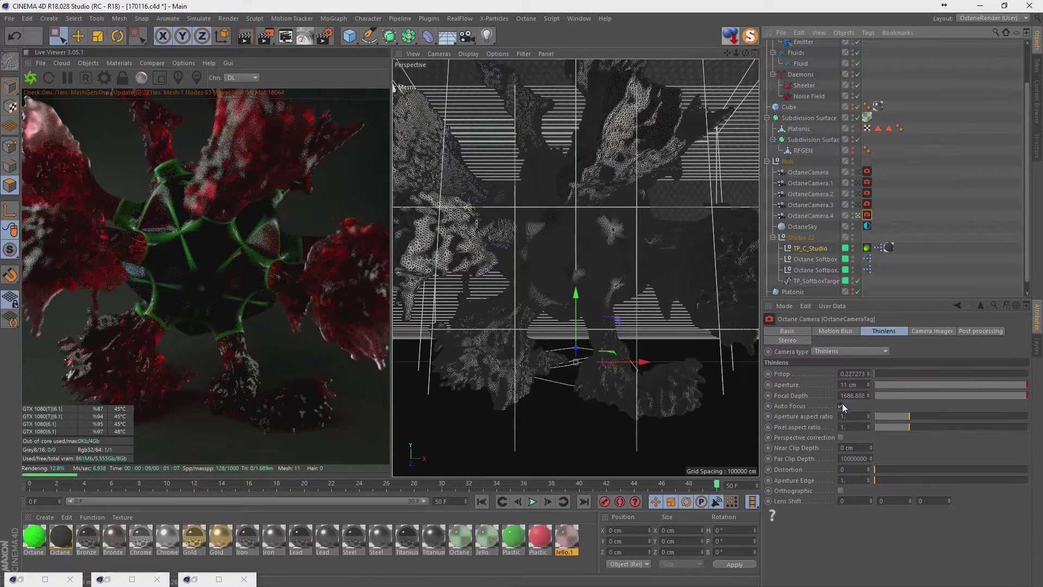
left_click(850, 384)
type("8")
key("Return")
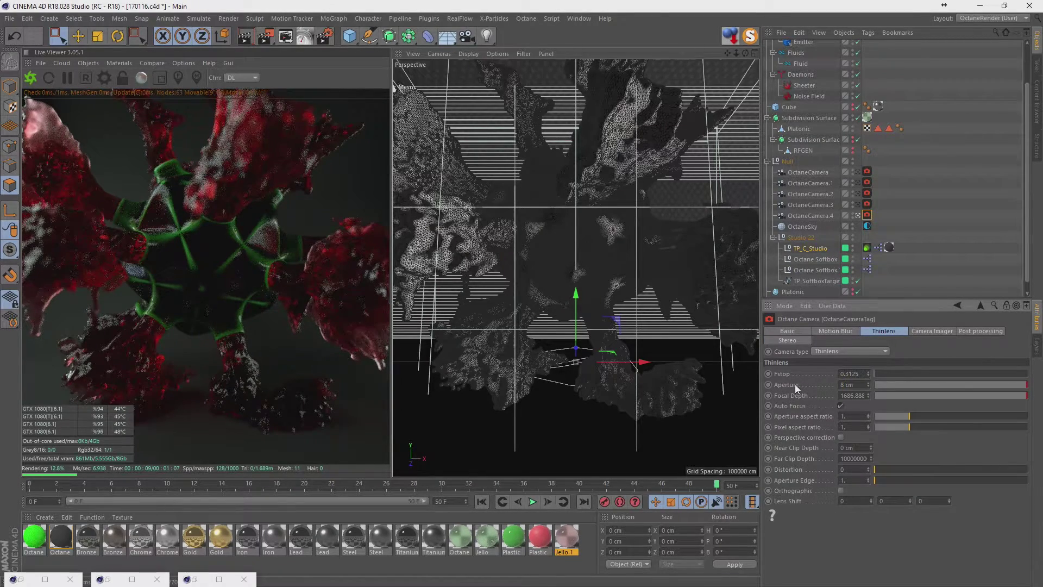
double_click(847, 385)
type("5")
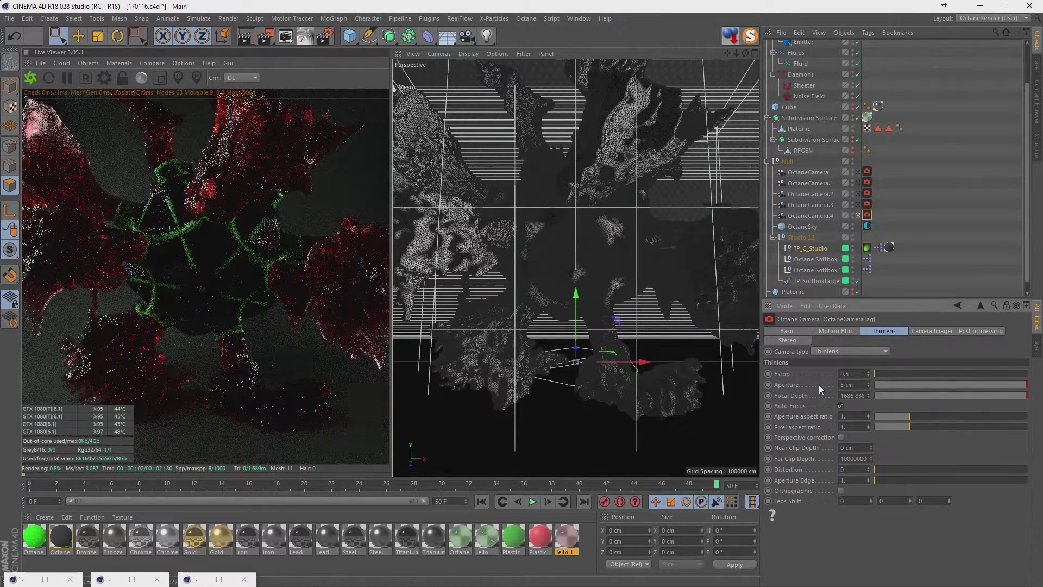
key("Return")
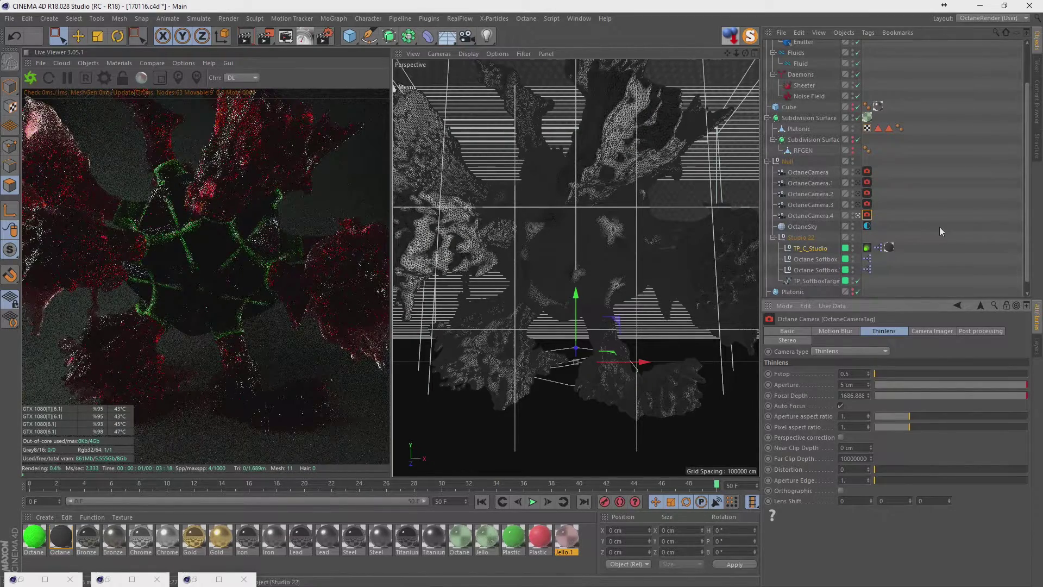
left_click(950, 222)
scroll(805, 288, "down", 1)
- Create an editable Platonic.1 copy, restoring it after an accidental delete
left_click(808, 281)
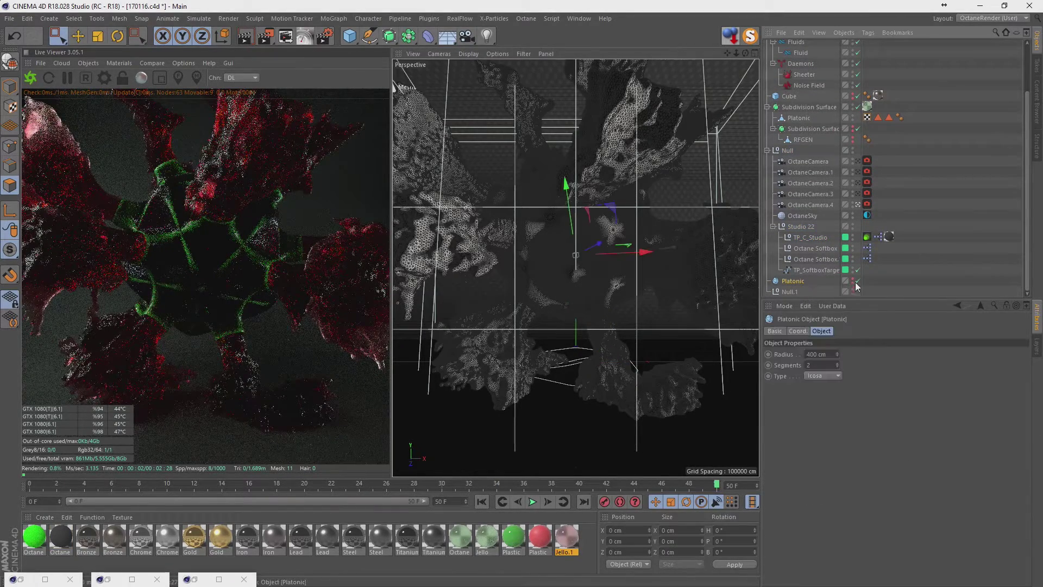
left_click(853, 279)
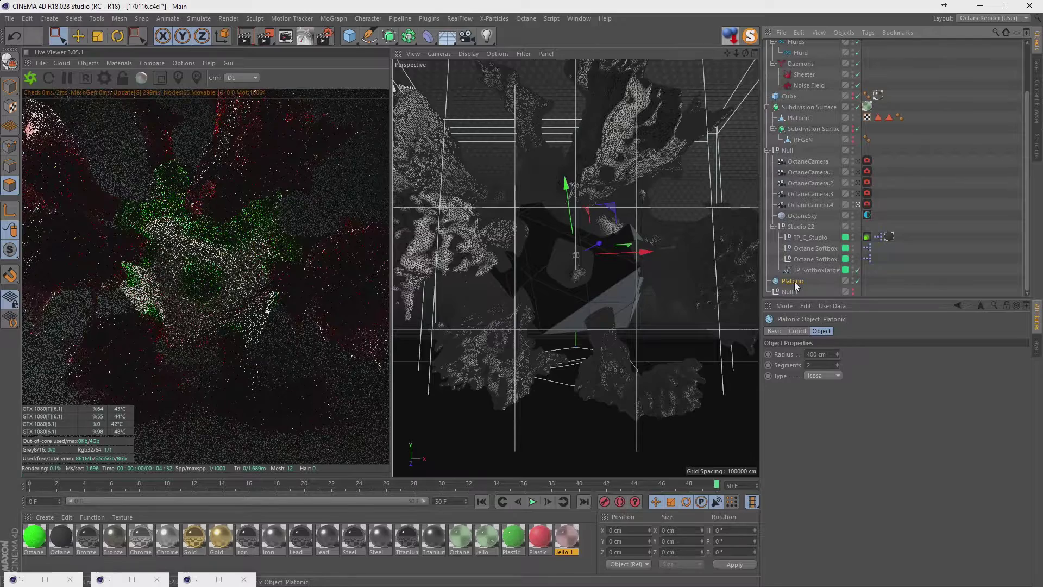
left_click(851, 280)
left_click(793, 107)
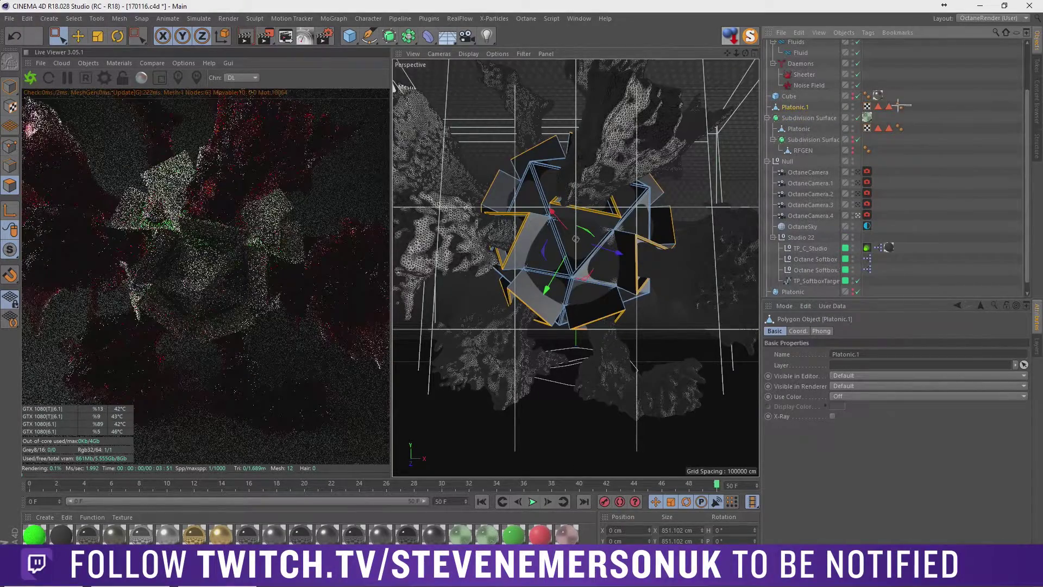
left_click(900, 106)
left_click(795, 107)
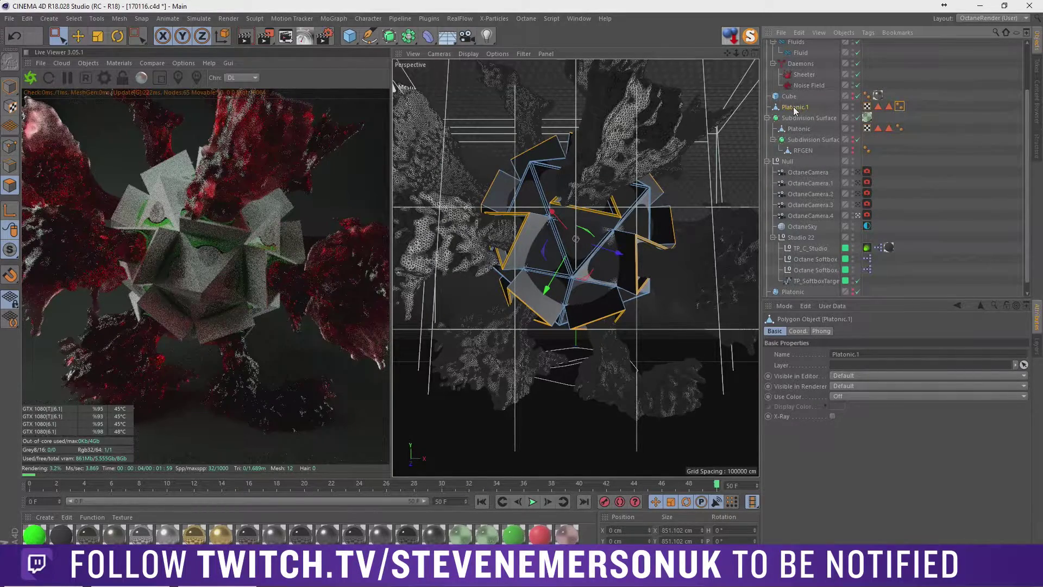
key("Delete")
key("ctrl+z")
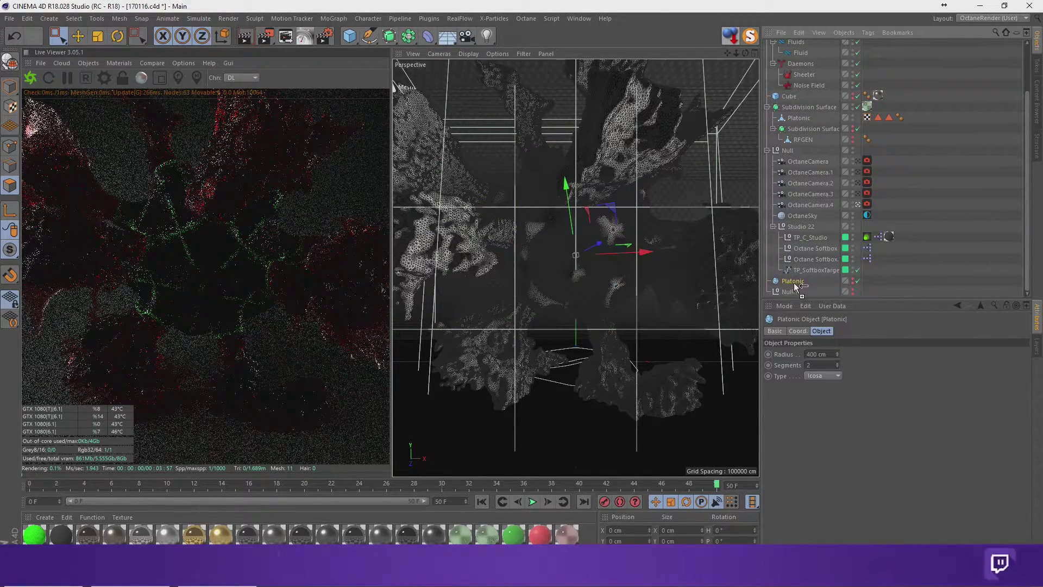
scroll(801, 294, "down", 1)
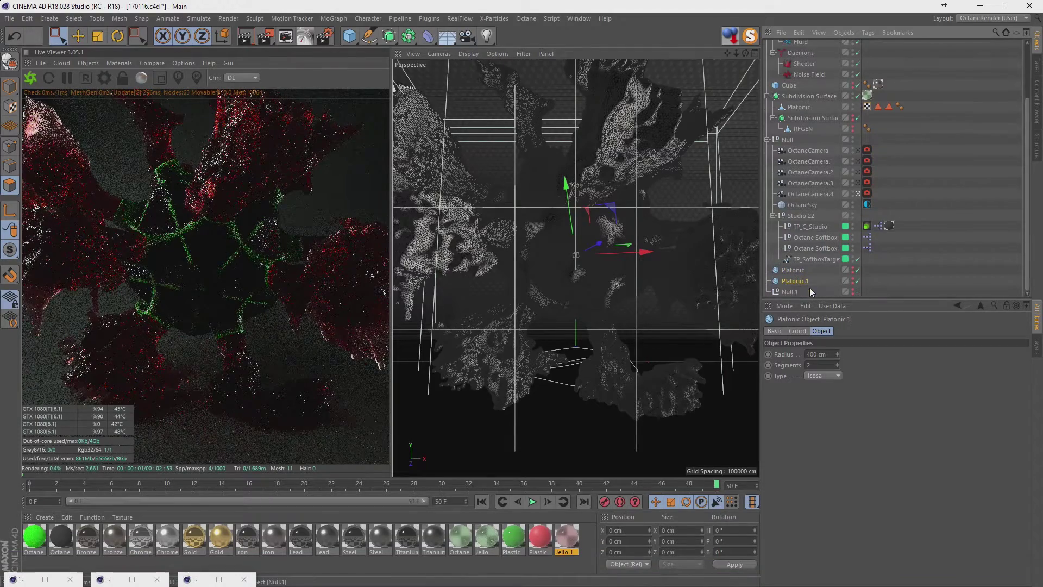
- Enable Platonic.1 with 1 segment and a 214 cm radius
left_click(857, 281)
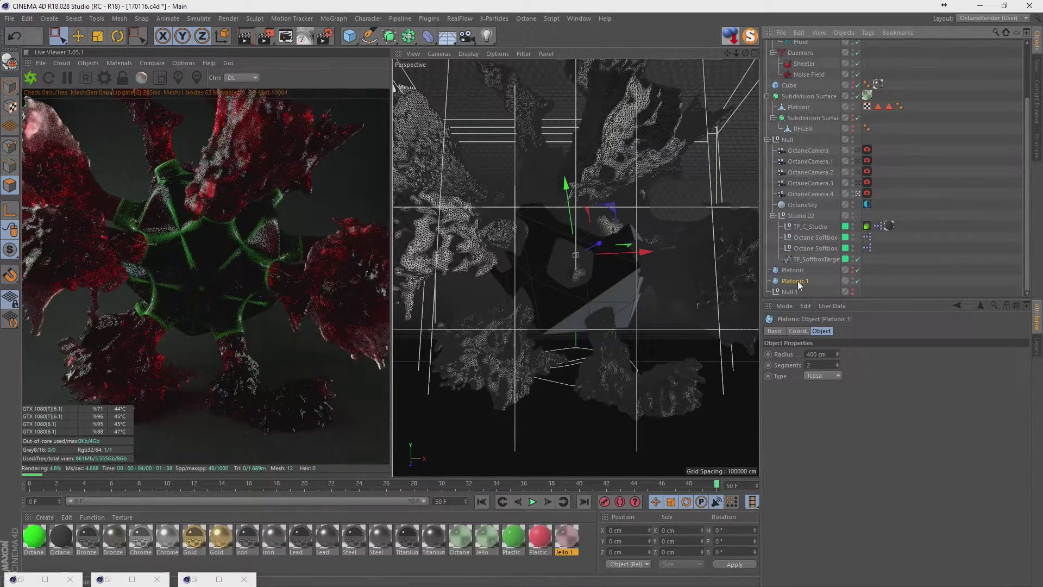
double_click(821, 365)
type("1")
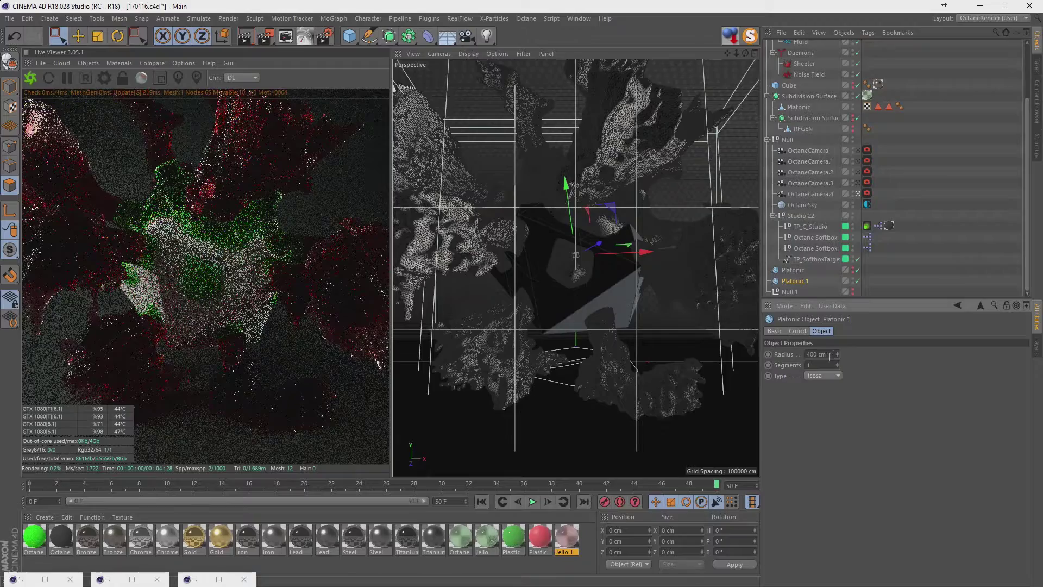
mouse_move(836, 356)
left_mouse_down()
mouse_move(836, 381)
mouse_move(837, 359)
left_mouse_up()
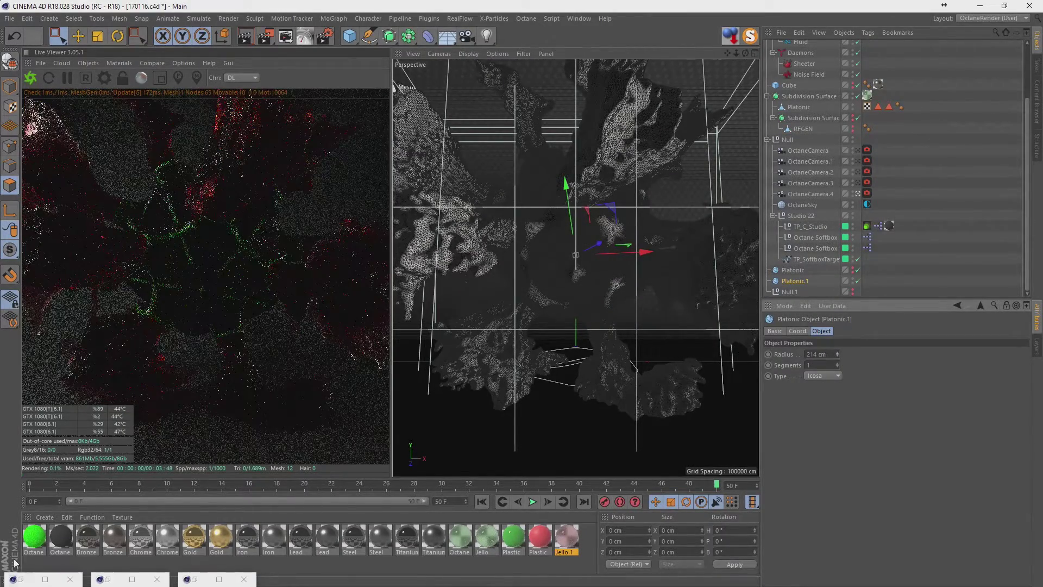
left_click(42, 519)
mouse_move(181, 395)
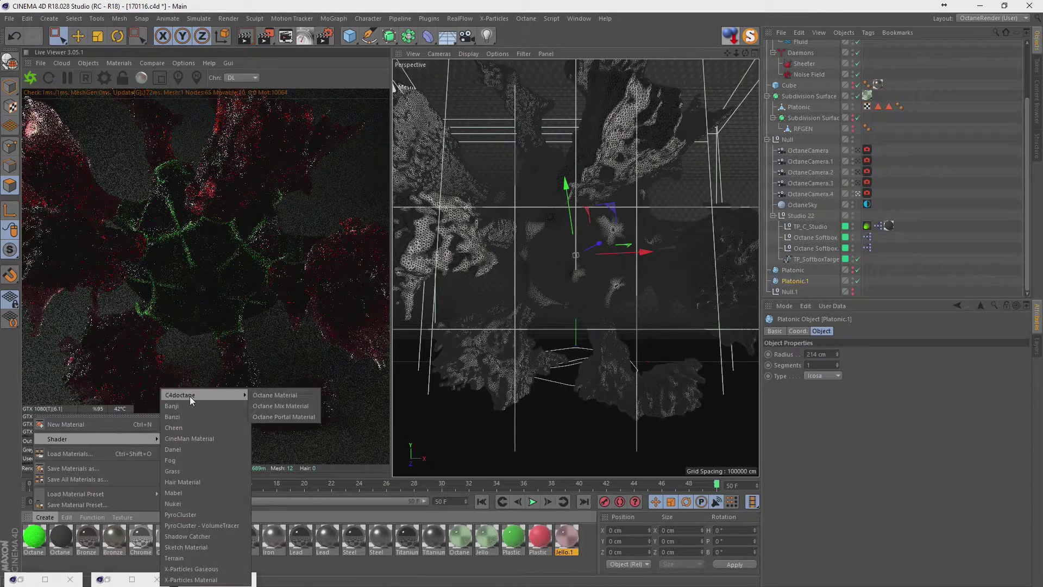
- Create a new Octane material with a Blackbody Emission shader
left_click(269, 396)
double_click(34, 537)
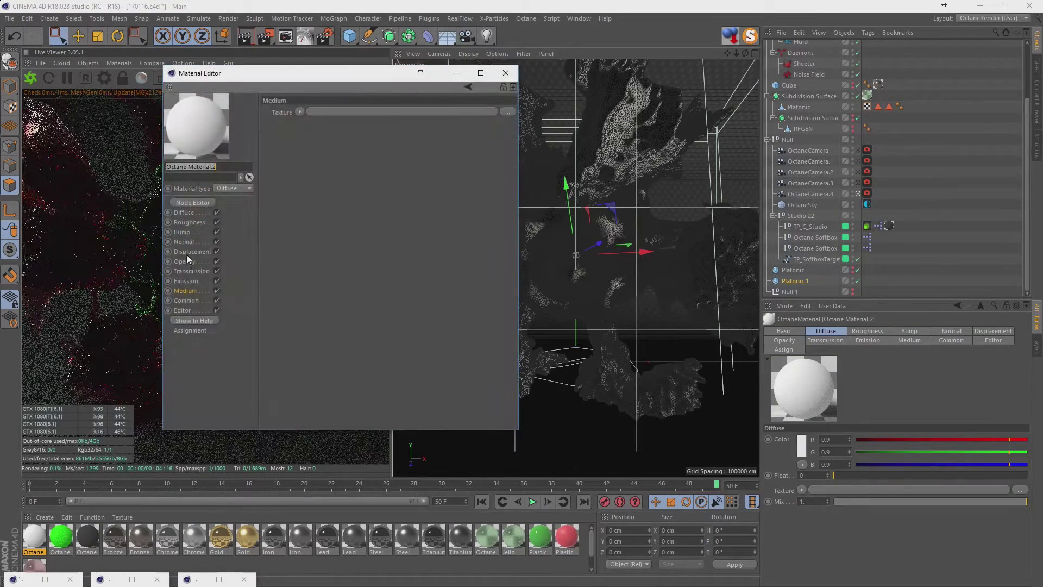
left_click(300, 112)
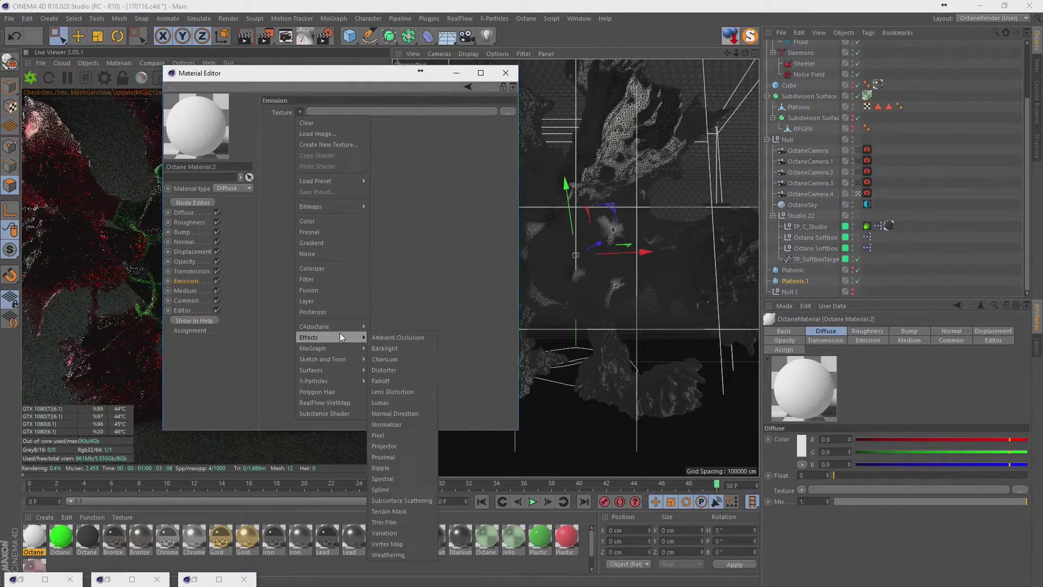
mouse_move(315, 326)
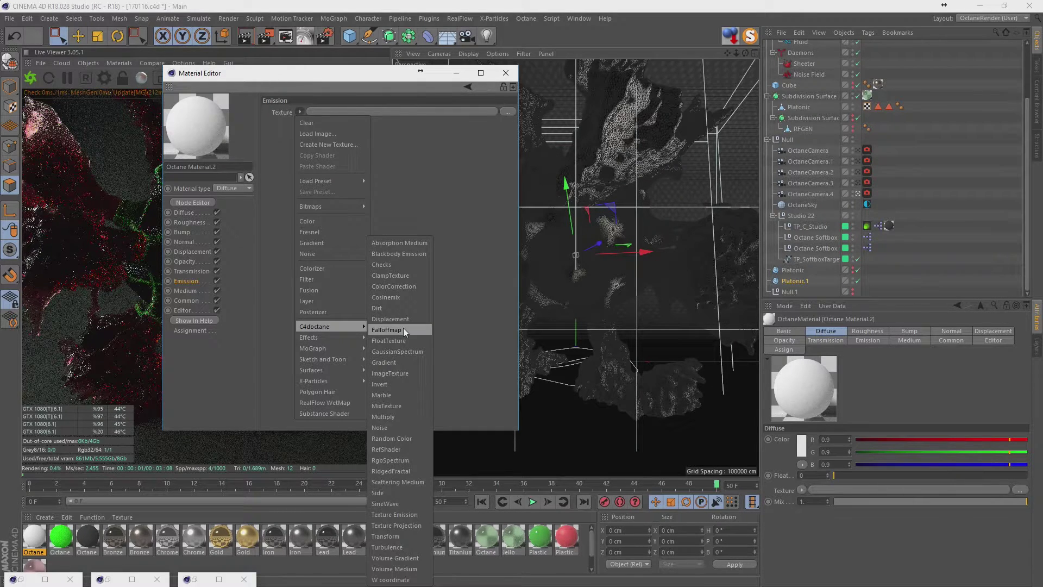
left_click(402, 254)
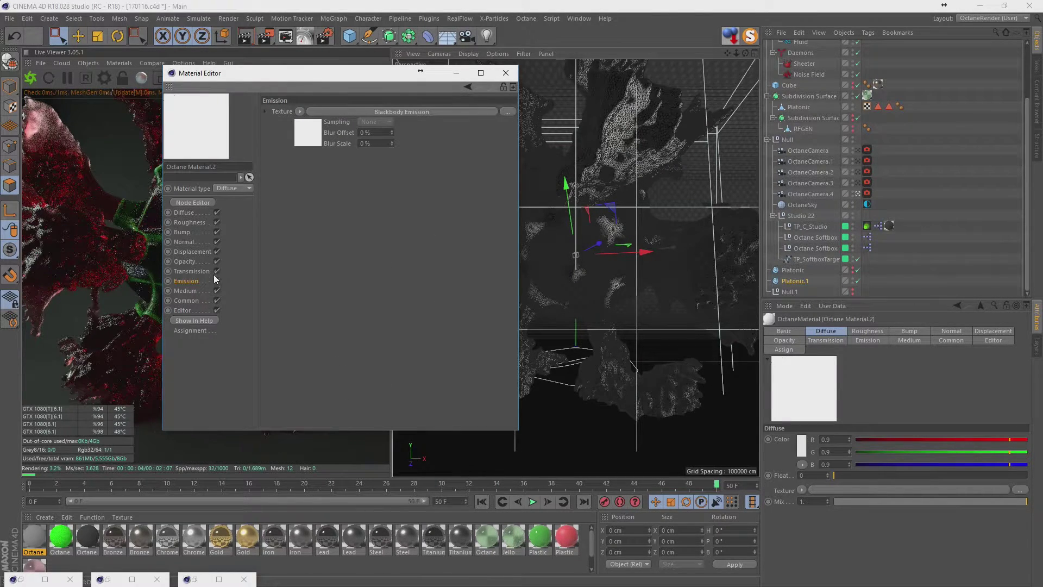
left_click(304, 132)
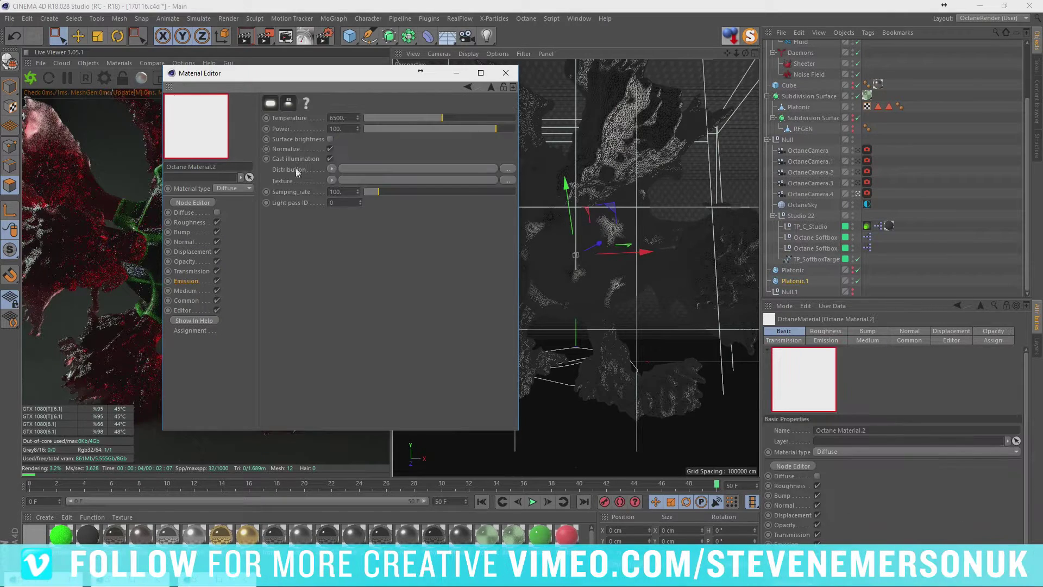
- Set the emission distribution to a bright green RgbSpectrum
left_click(332, 169)
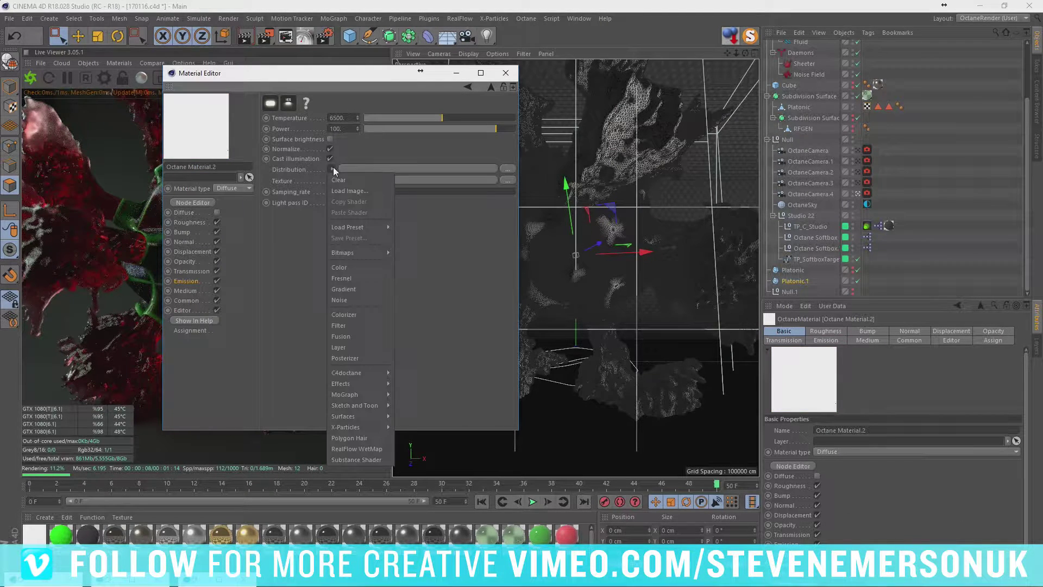
mouse_move(348, 373)
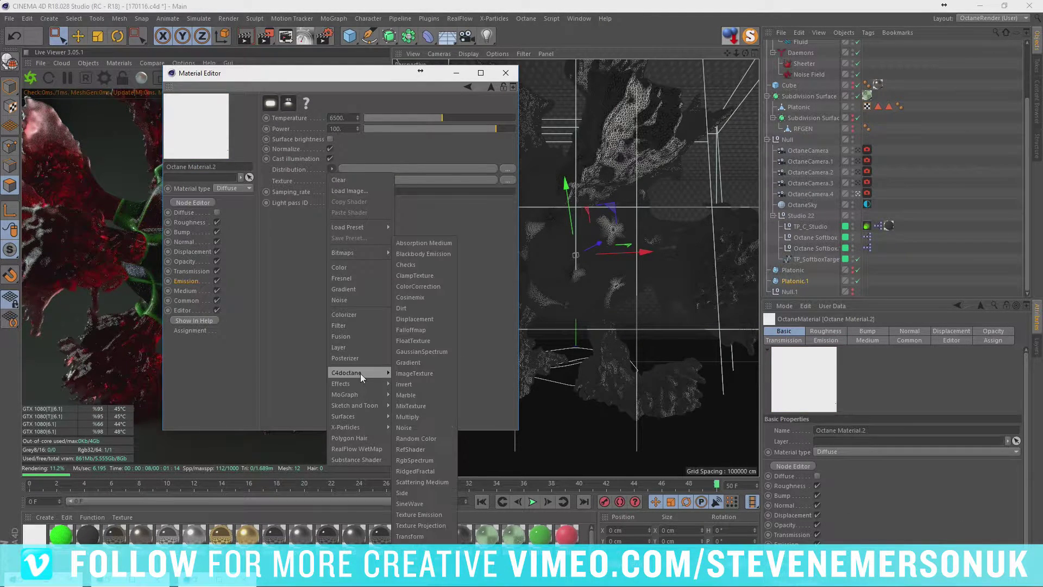
left_click(429, 459)
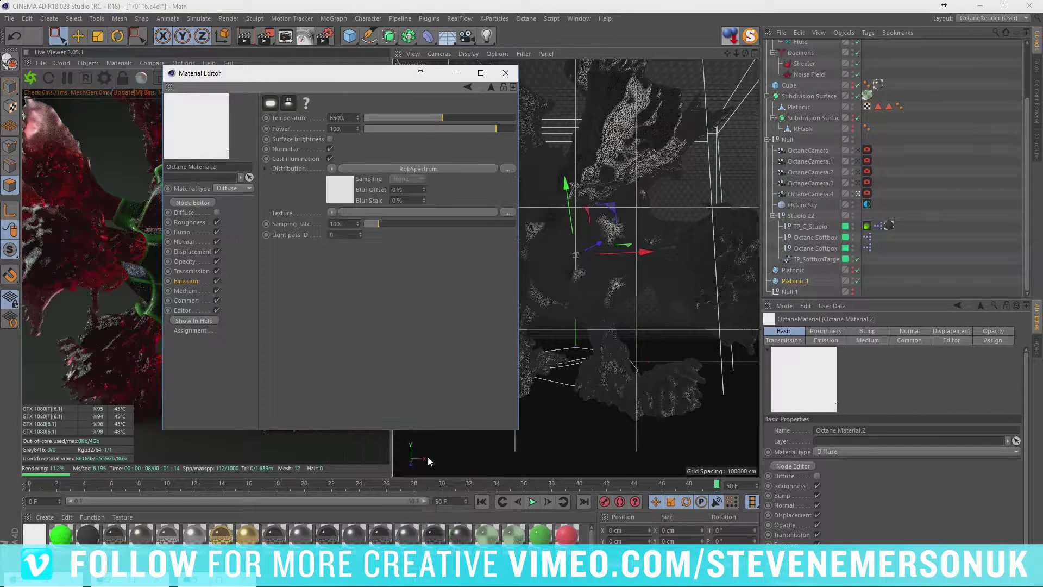
left_click(343, 196)
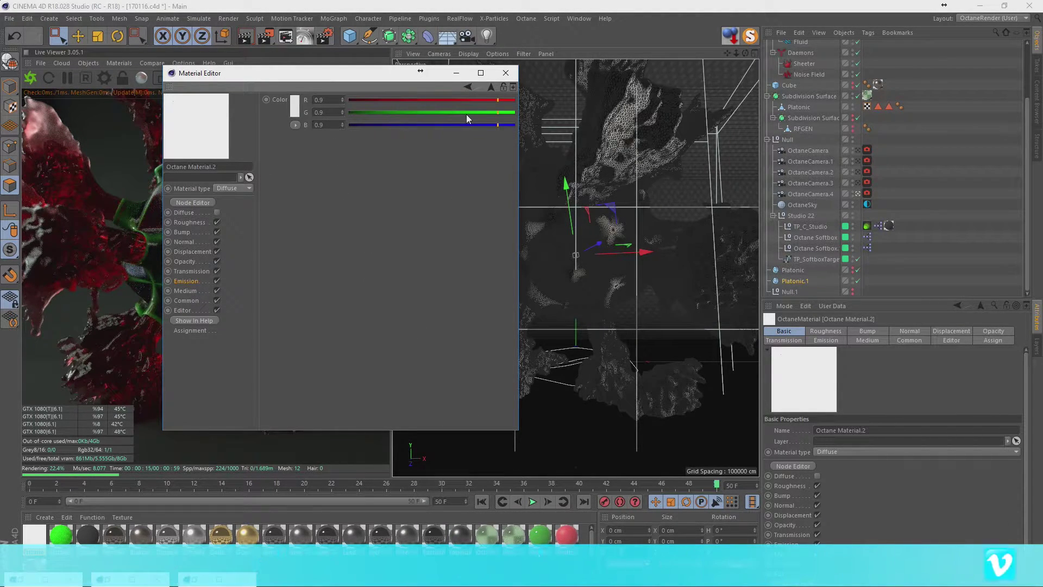
left_click(299, 106)
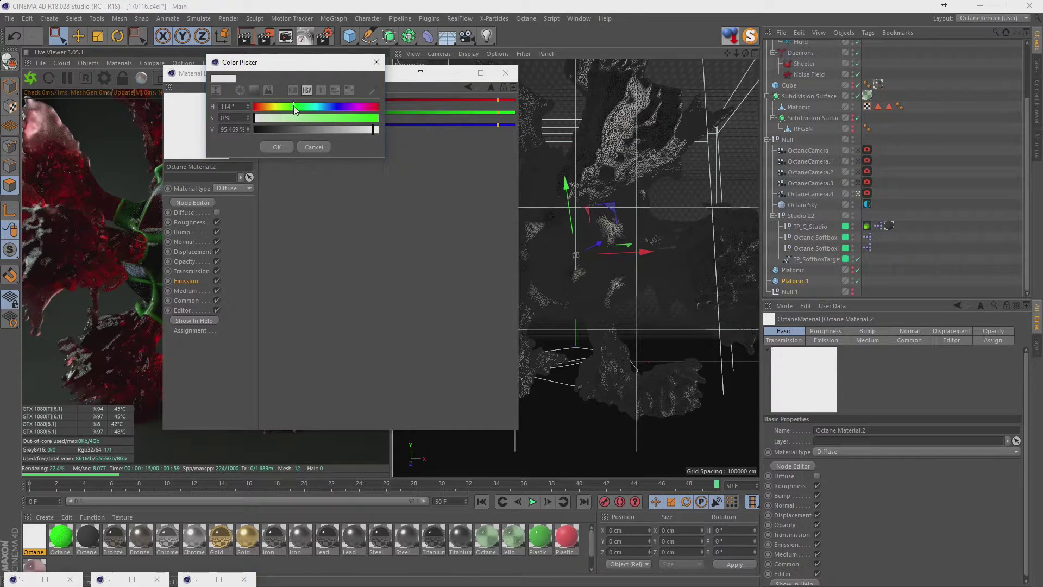
left_click(278, 145)
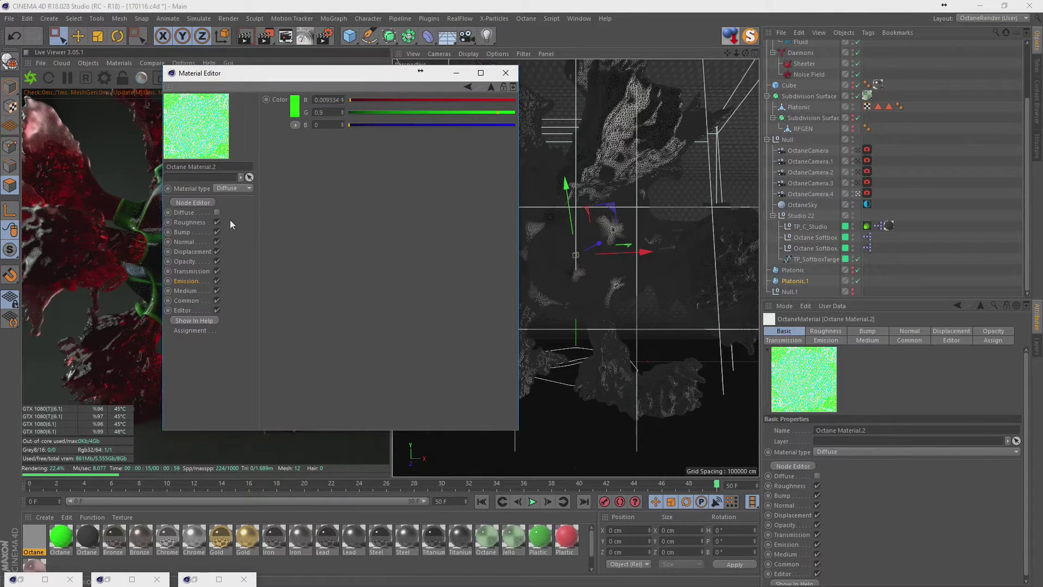
left_click(188, 281)
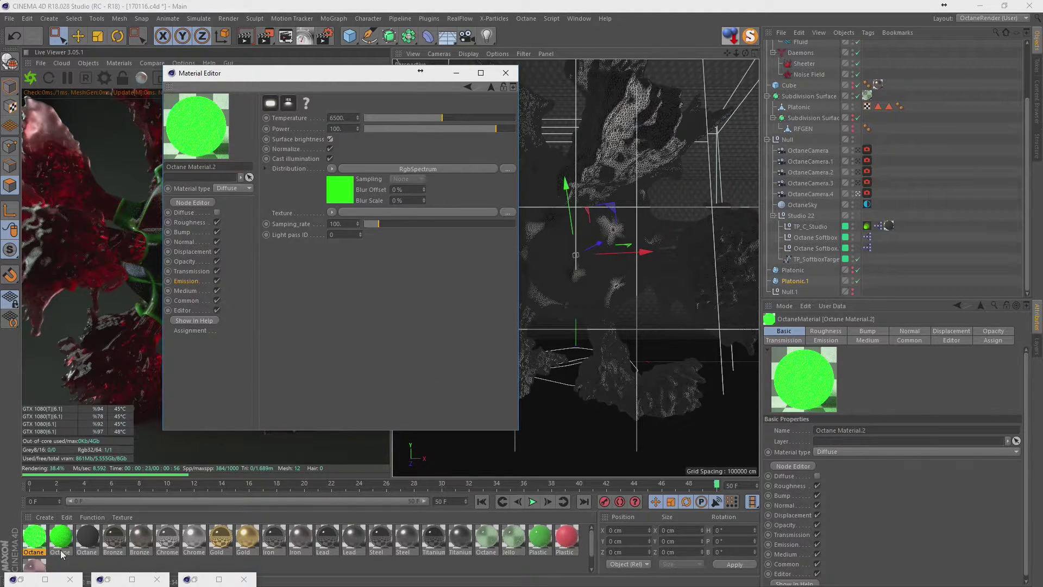
- Apply the green emission material to Platonic.1 and move it to the hierarchy top
left_click_drag(62, 553, 873, 213)
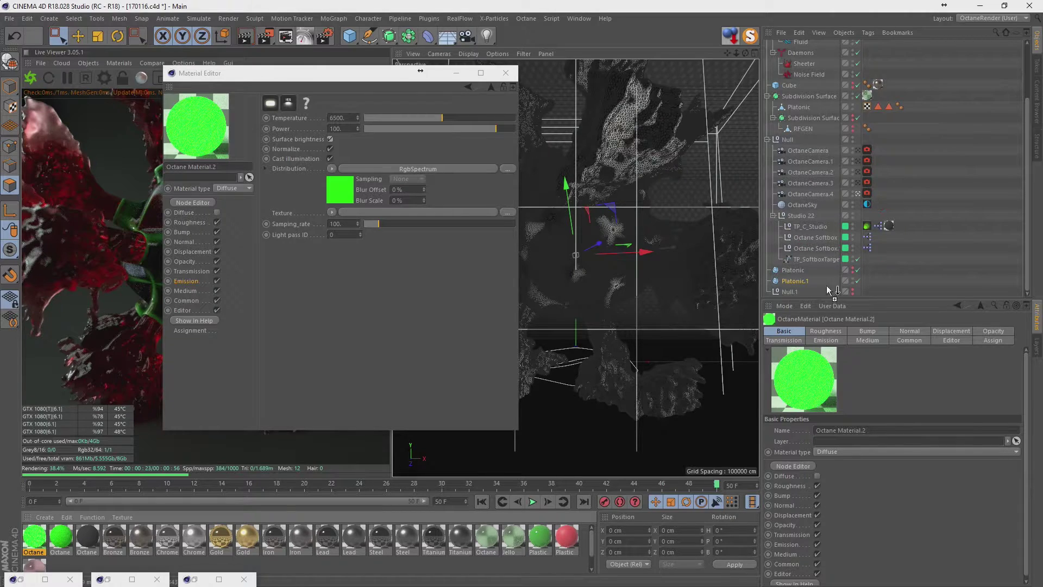
mouse_move(805, 287)
left_mouse_down()
mouse_move(801, 127)
mouse_move(790, 139)
left_mouse_up()
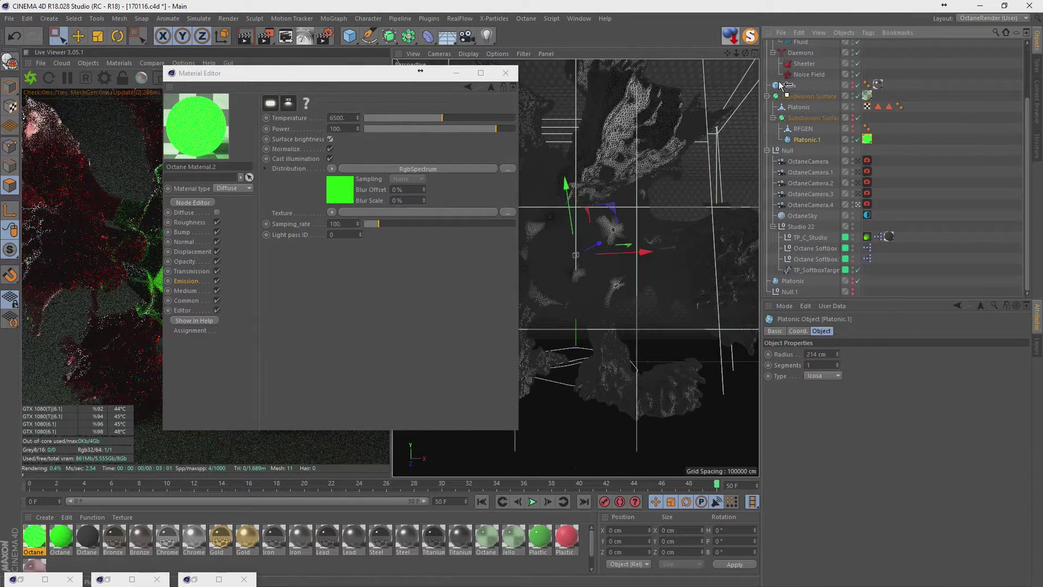
left_click_drag(781, 85, 780, 87)
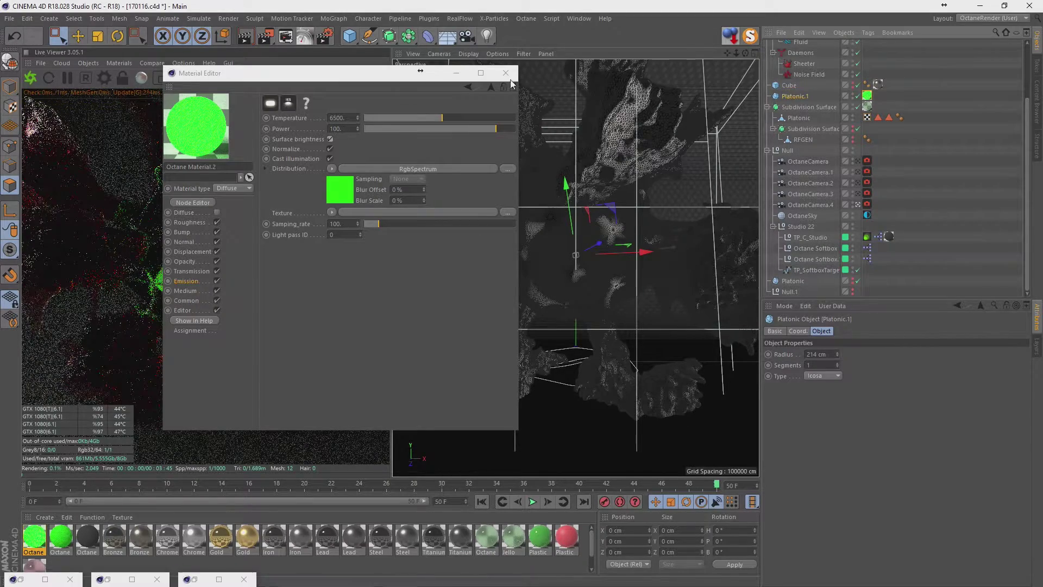
- Set Octane to the Directlighting kernel with specular/glossy depth 11 and diffuse depth 4
left_click(505, 73)
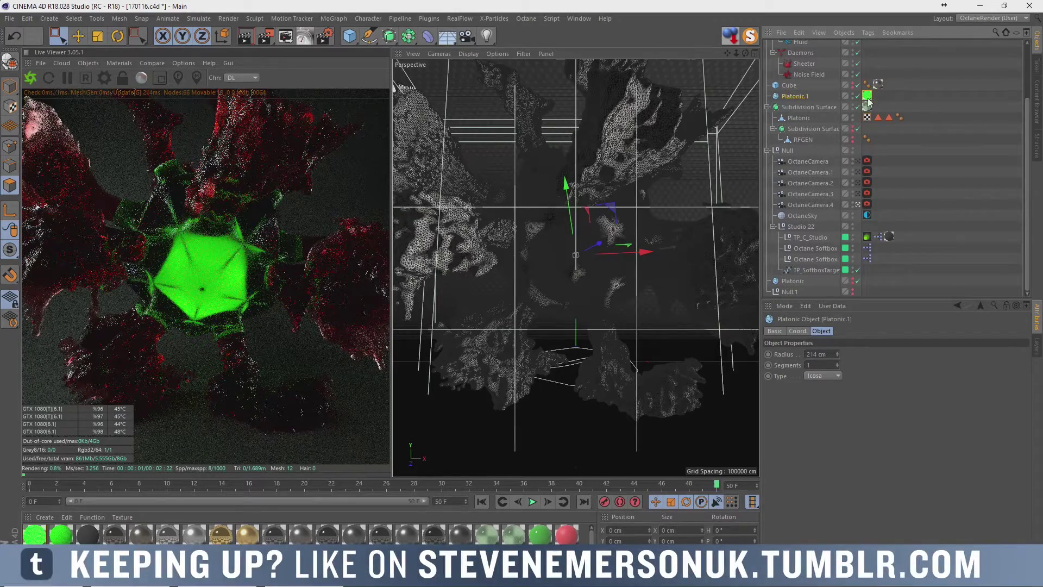
left_click_drag(838, 357, 19, 110)
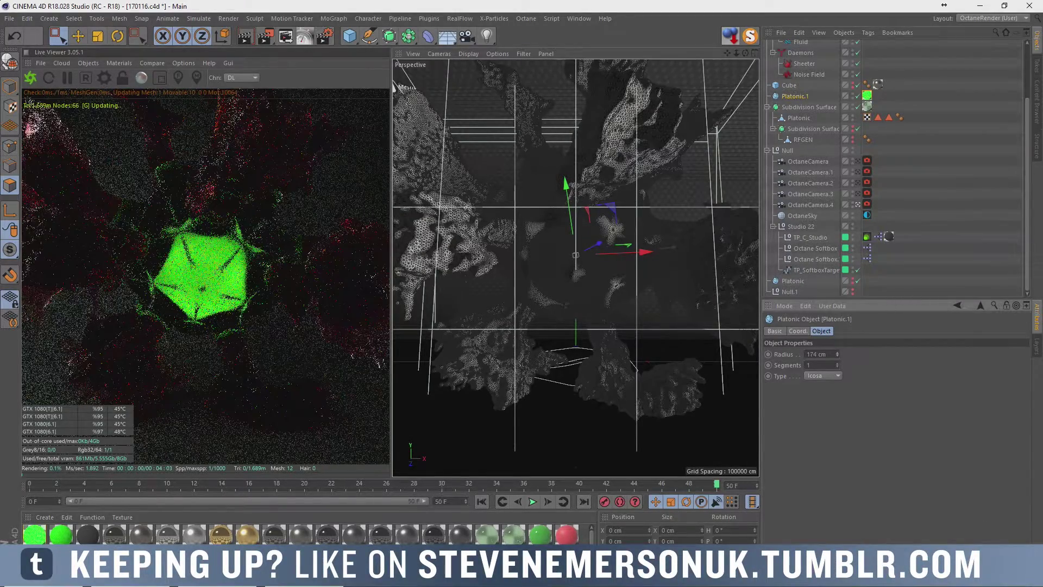
left_click(104, 77)
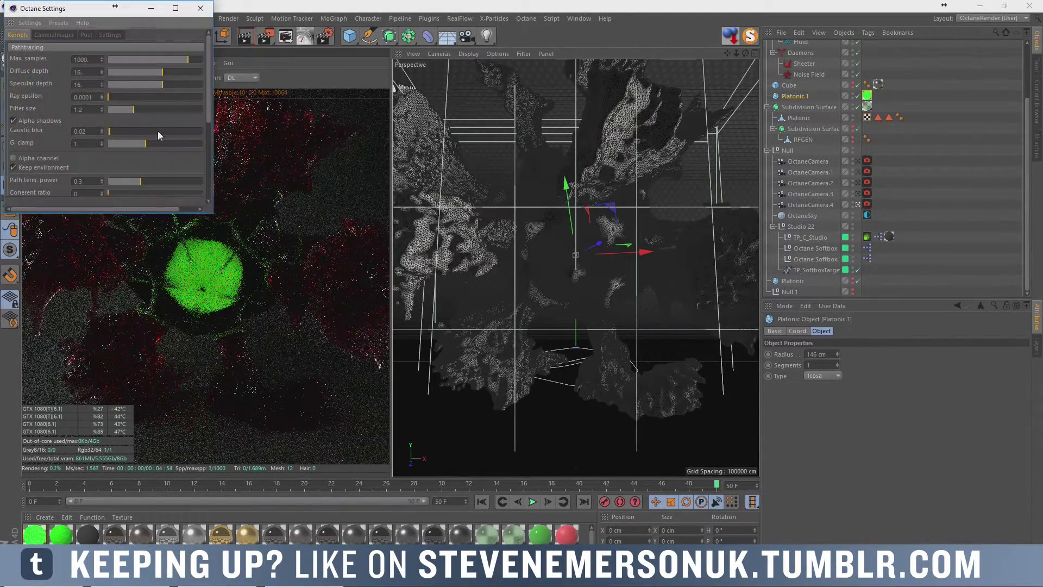
left_click(89, 47)
left_click(67, 67)
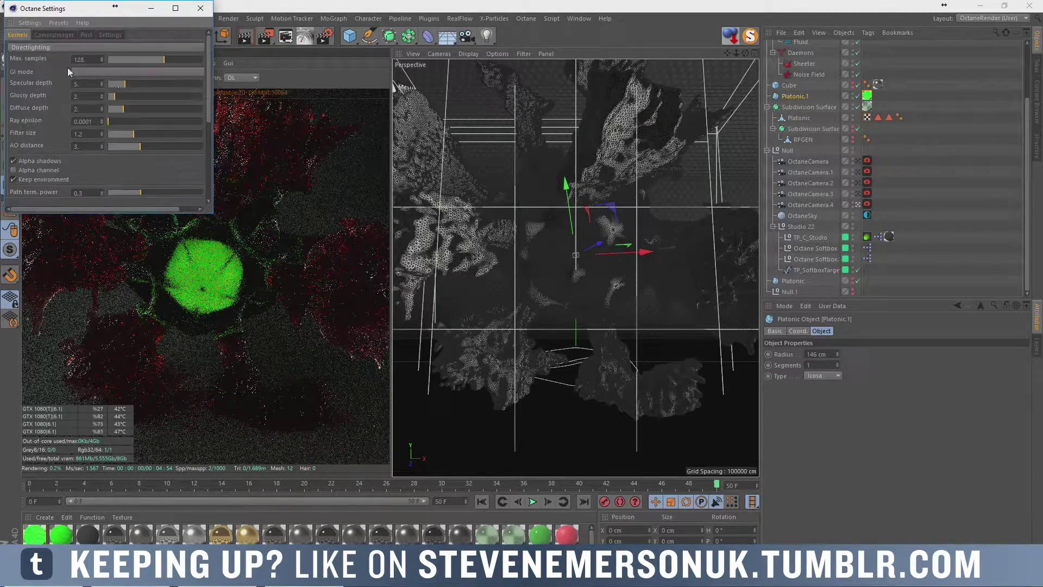
left_click(143, 97)
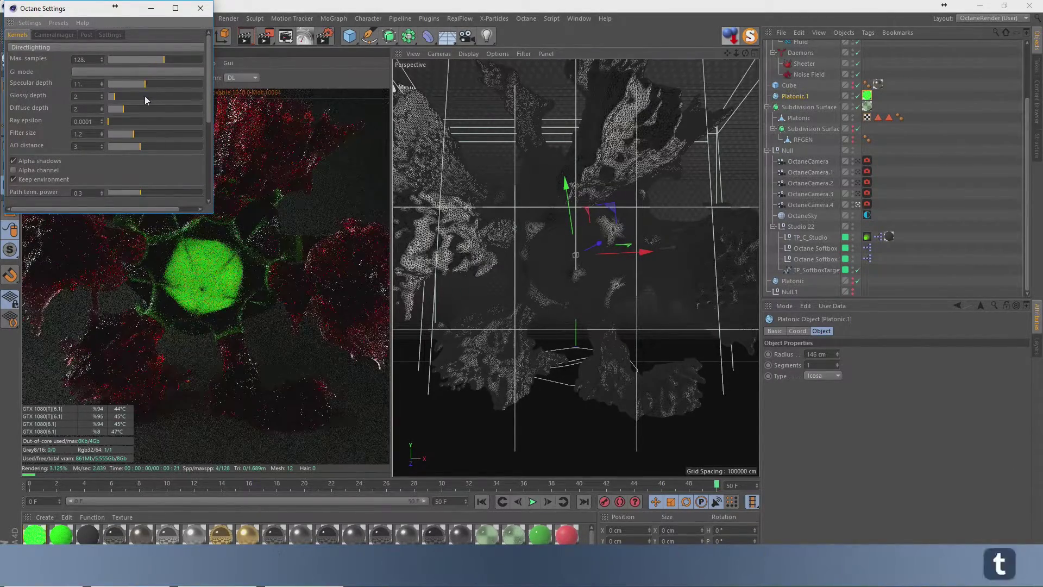
left_click(155, 109)
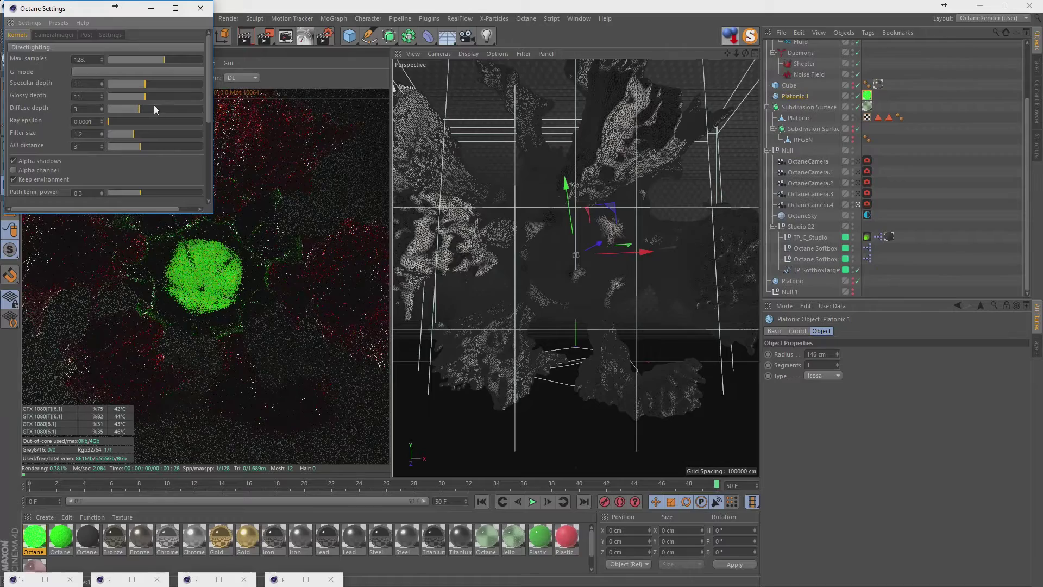
left_click_drag(122, 13, 553, 132)
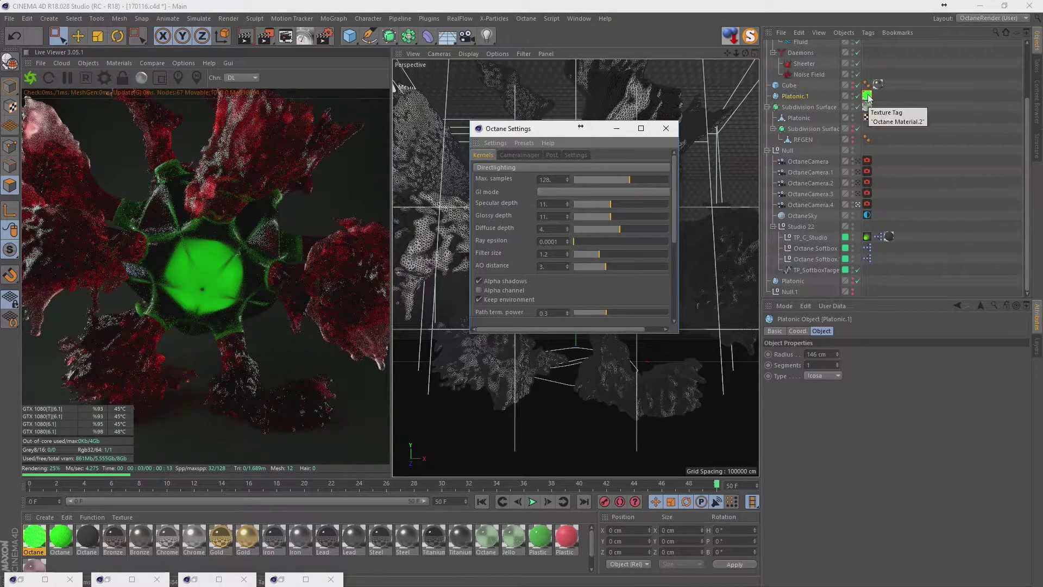
- Enlarge Platonic.1's radius to about 290 cm and deselect it to view the render
mouse_move(837, 354)
left_mouse_down()
mouse_move(837, 342)
mouse_move(850, 357)
left_mouse_up()
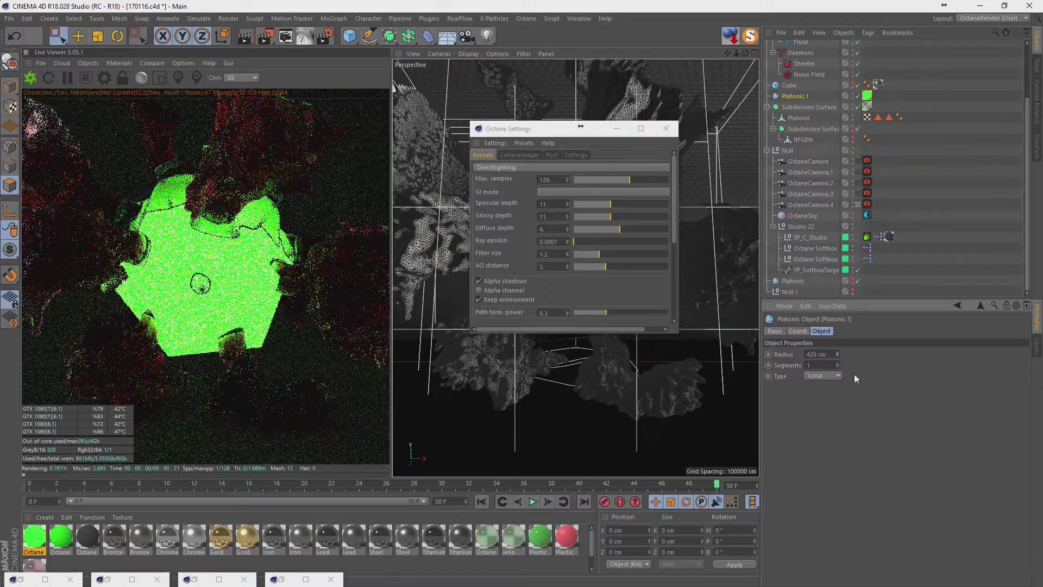
left_click_drag(837, 354, 837, 375)
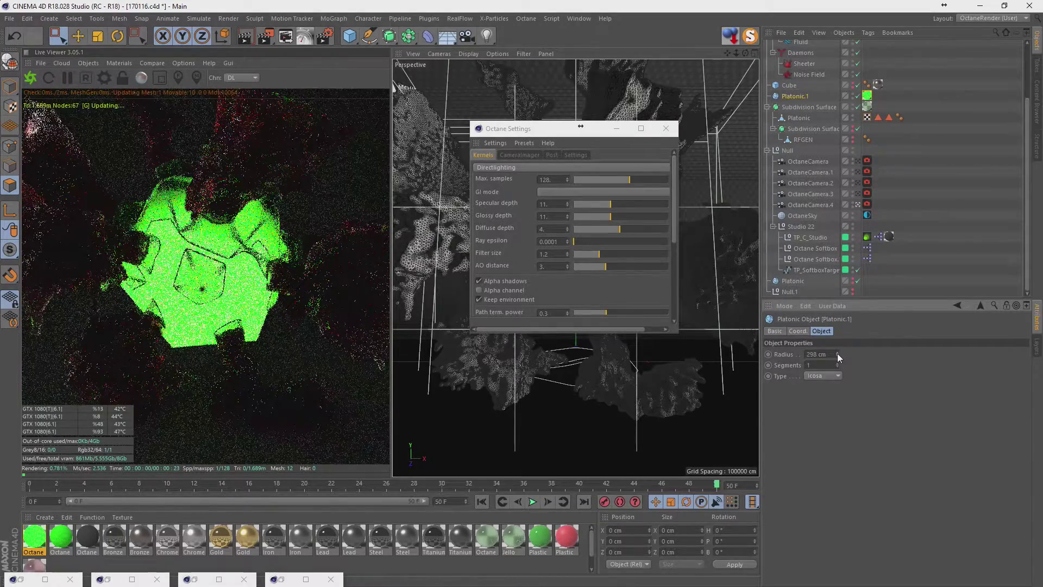
left_click(907, 243)
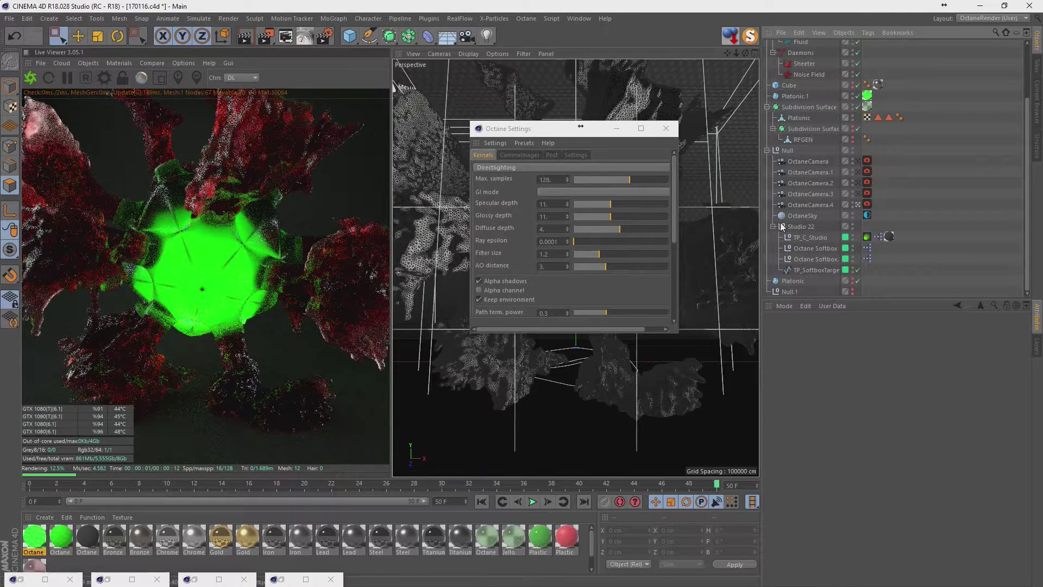
left_click(767, 150)
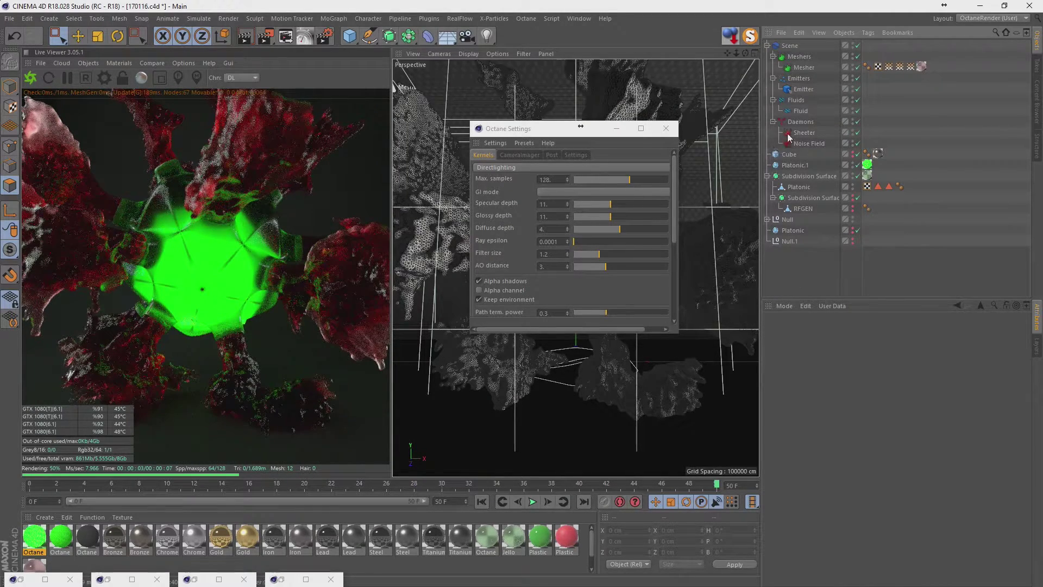
- Duplicate the Subdivision Surface group and give the copy the green Octane Material.2
left_click(792, 176)
key("ctrl+c")
key("ctrl+v")
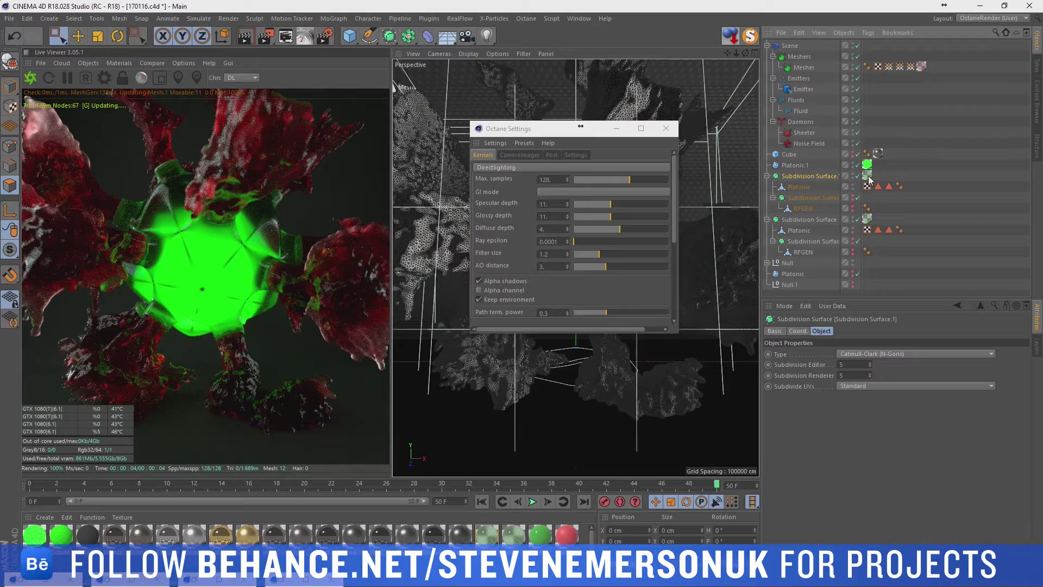
left_click(888, 165)
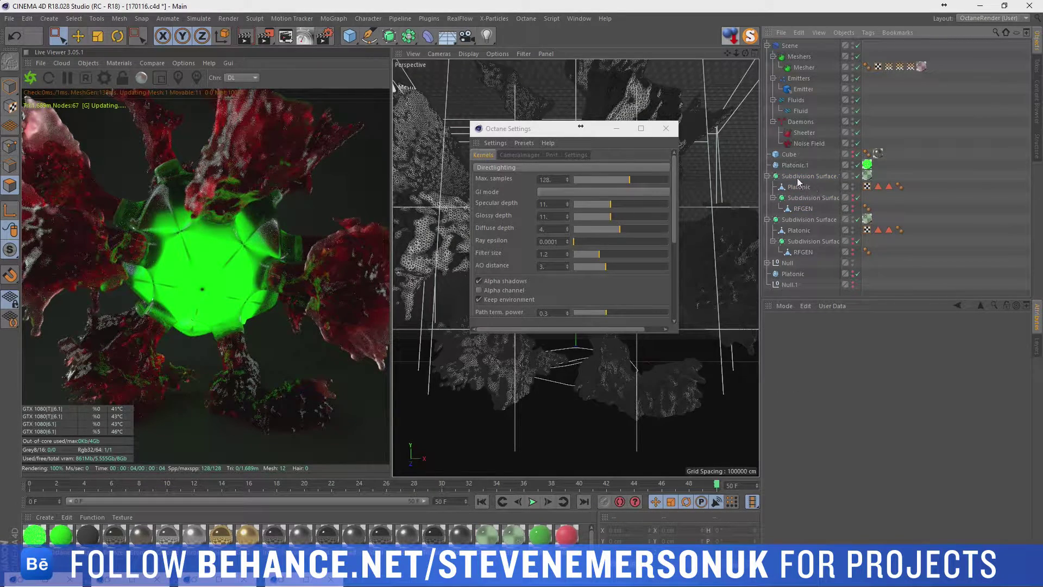
left_click(867, 177)
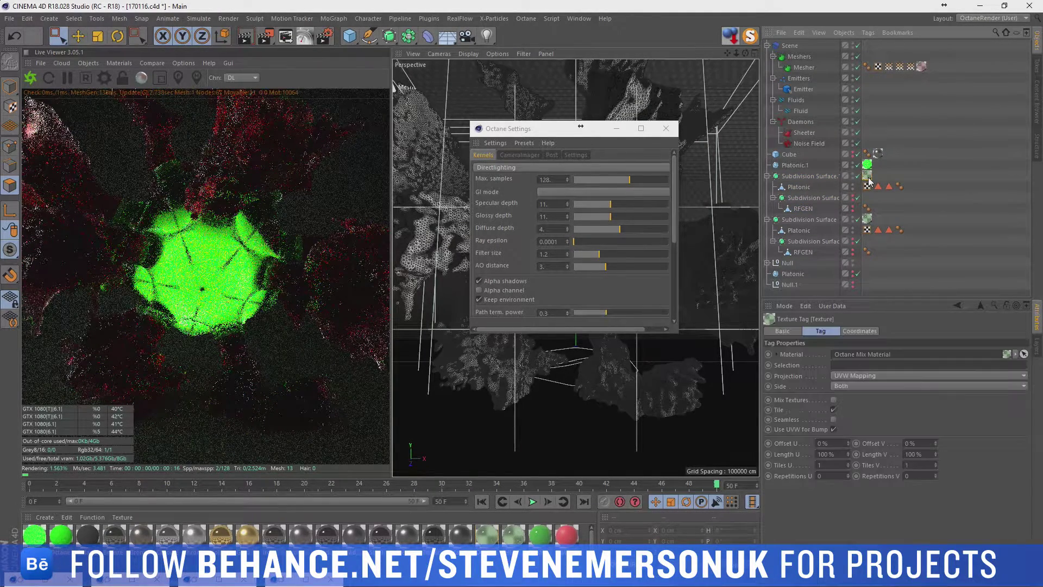
left_click_drag(867, 177, 870, 178)
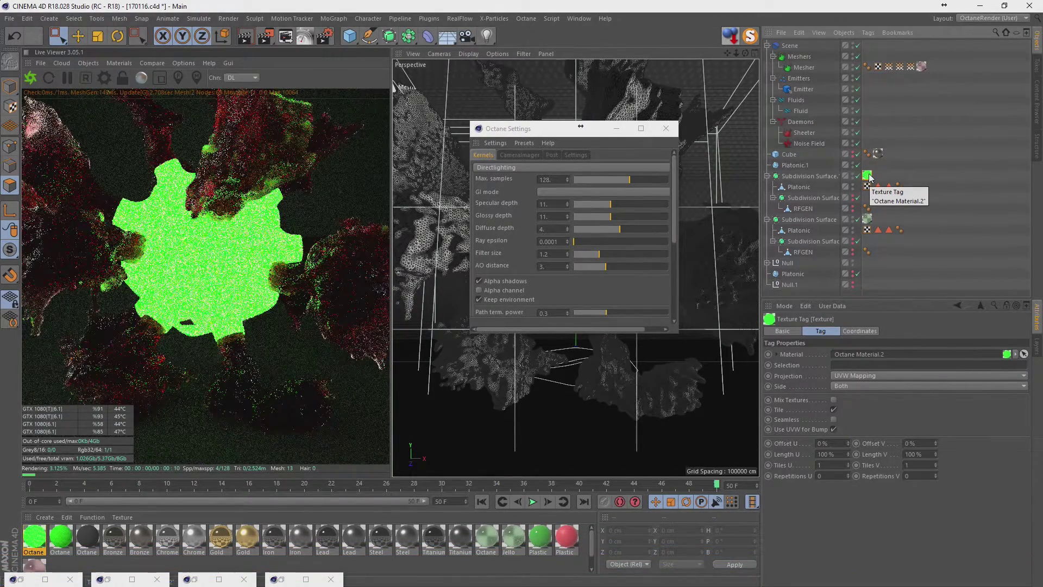
- Set the inner Platonic's scale to 0.9 on X, Y and Z
left_click(810, 177)
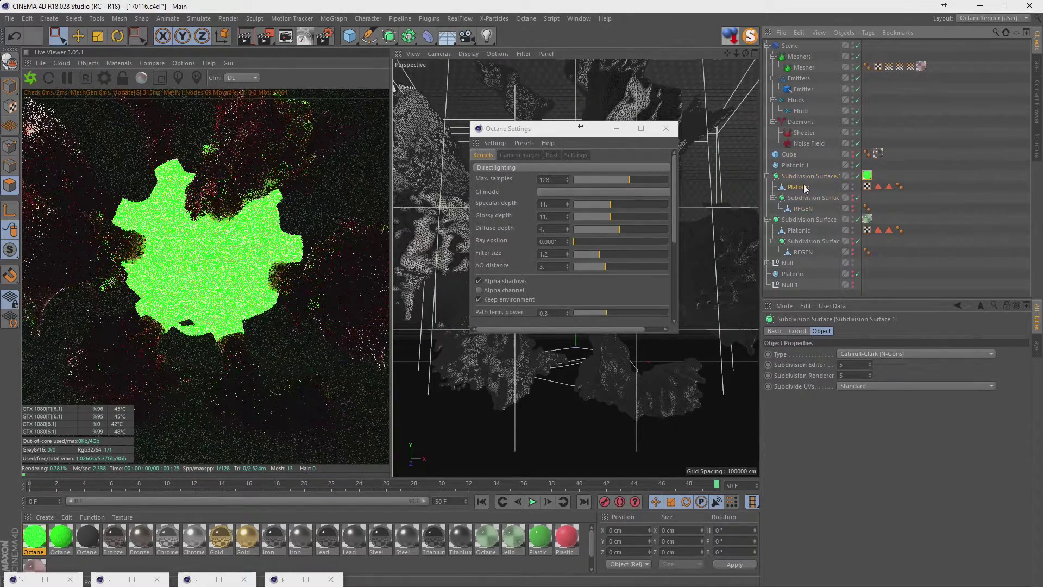
left_click(812, 187)
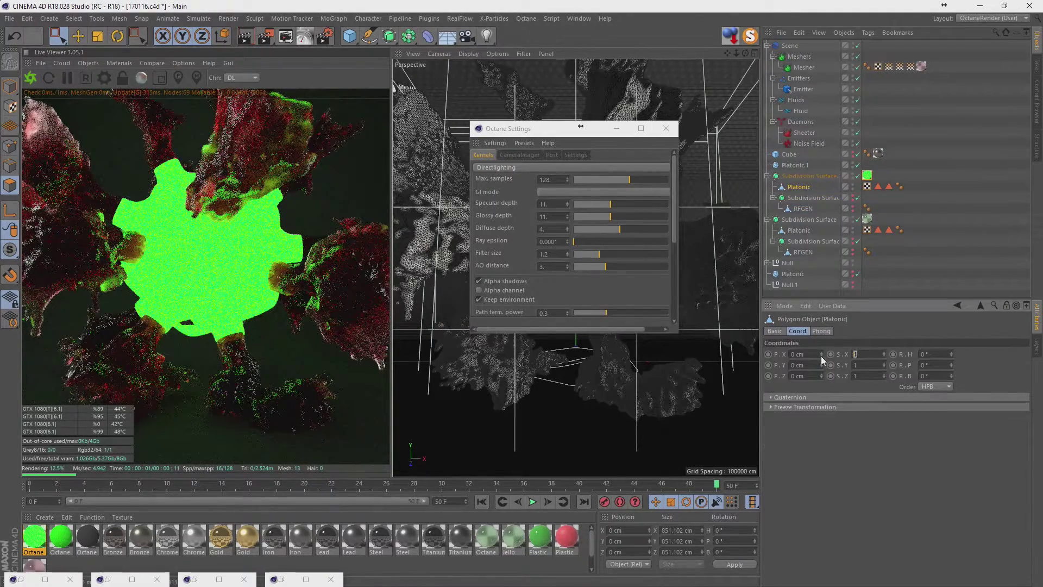
type("0.9")
key("Tab")
type("0.96")
key("Tab")
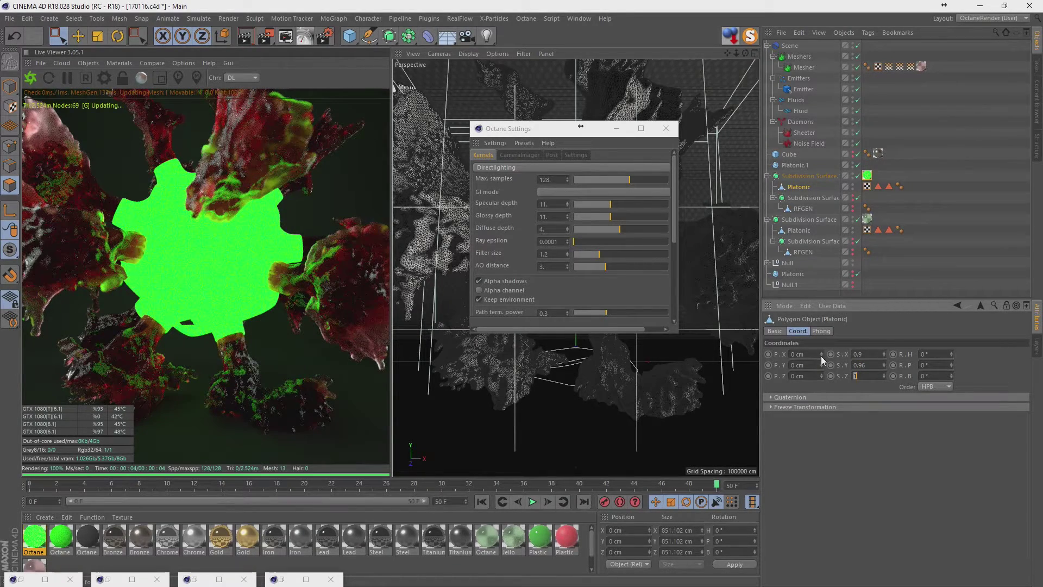
key("shift+Tab")
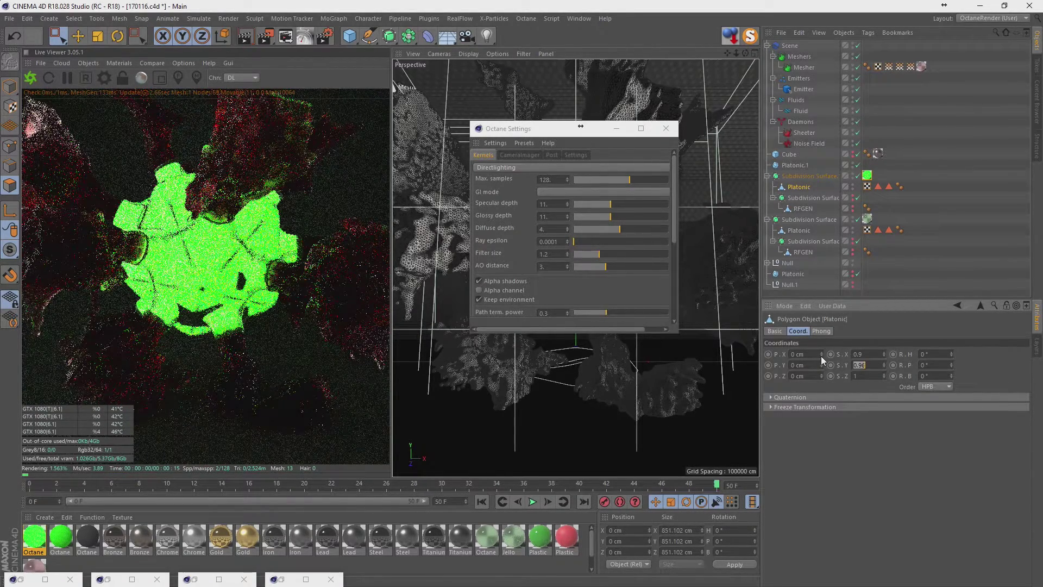
type("0.9")
key("Tab")
type("0.9")
key("Return")
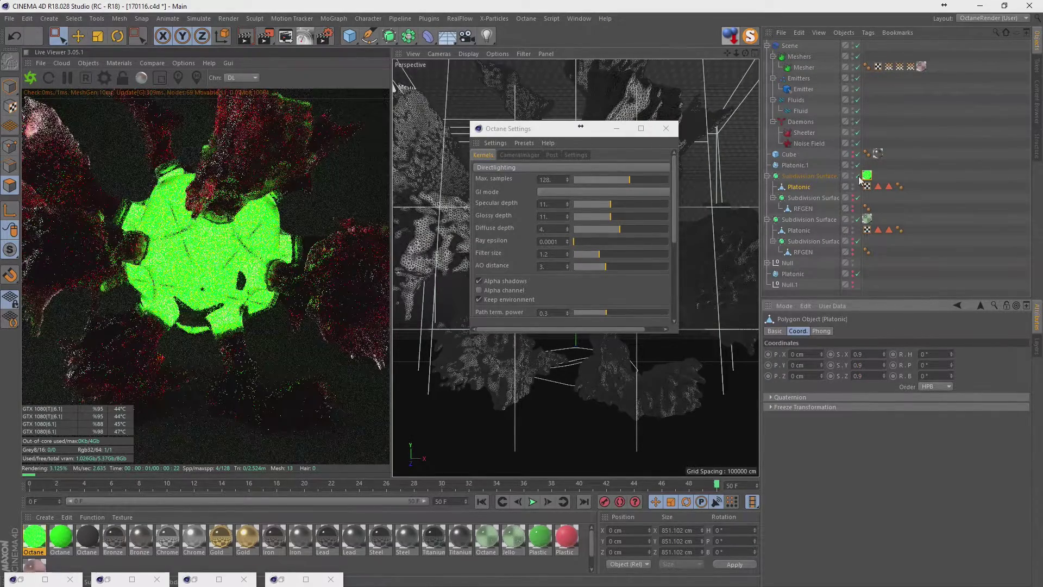
left_click(803, 177)
- Lower Octane Material.2's emission power to about 3
left_click(868, 176)
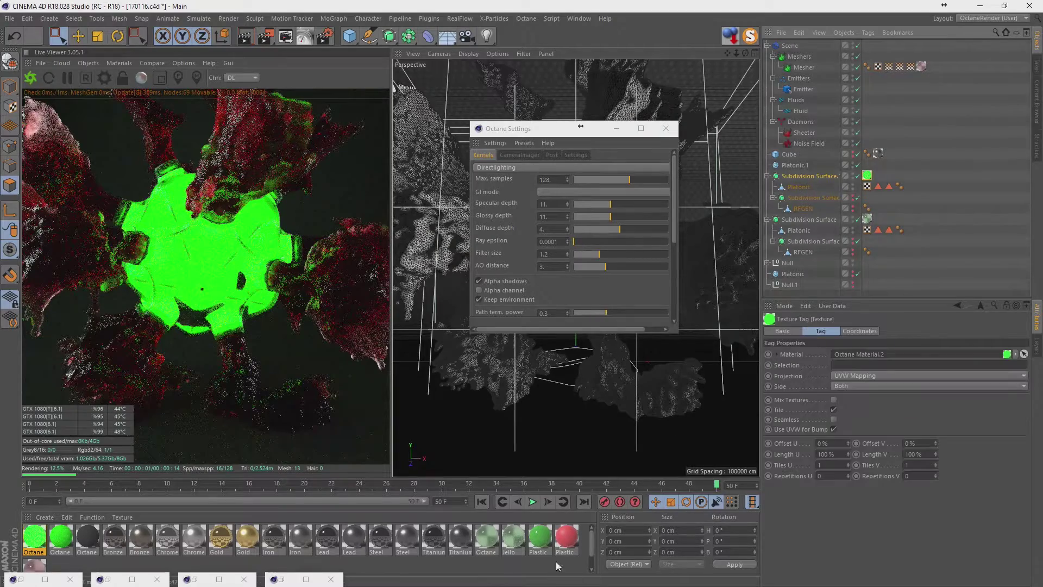
double_click(34, 538)
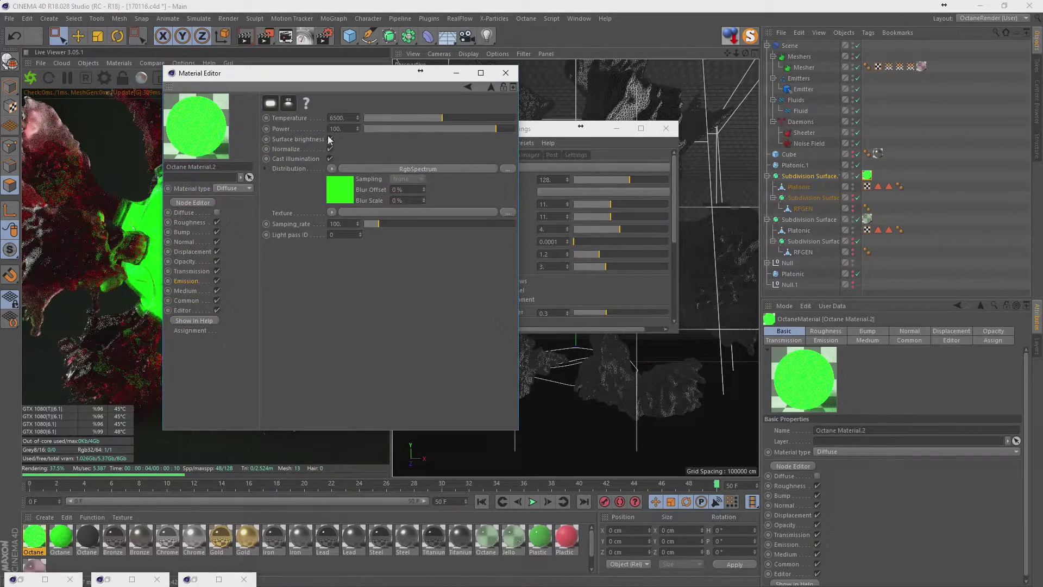
left_click_drag(350, 85, 598, 104)
left_click_drag(699, 148, 711, 148)
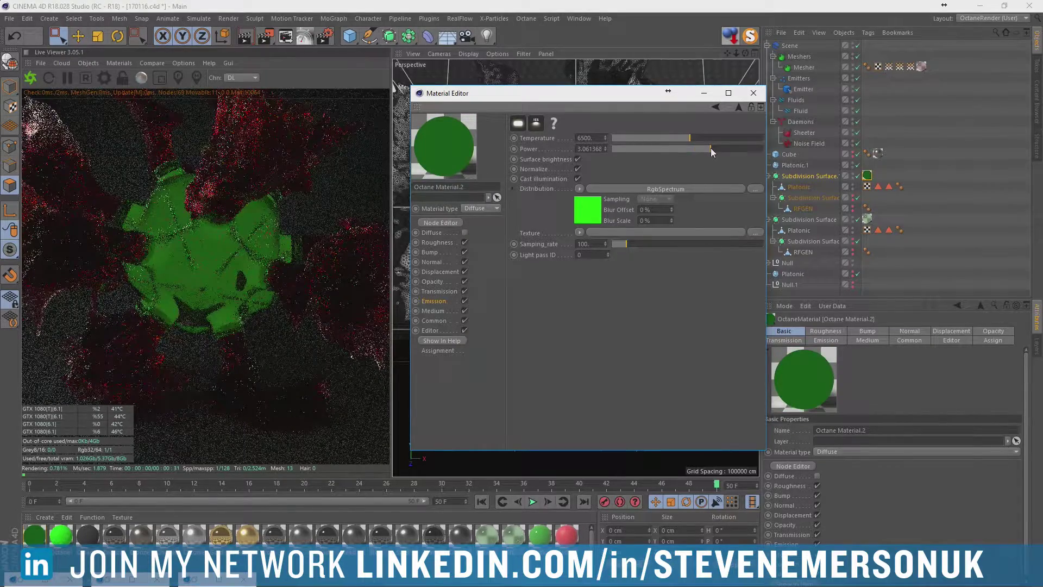
left_click(754, 93)
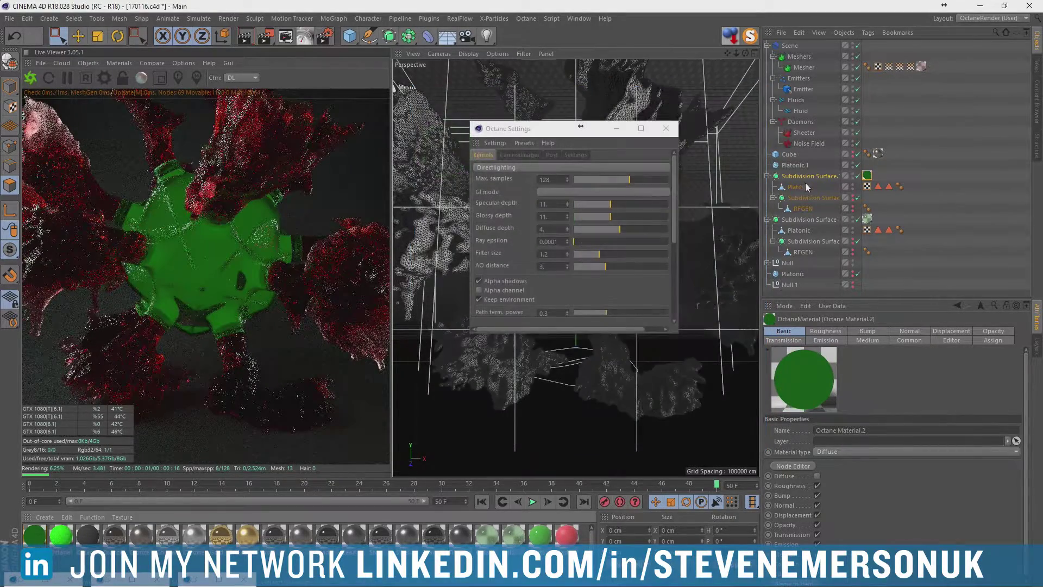
- Delete the duplicate Subdivision Surface group and add a Sphere primitive
left_click(799, 178)
key("Delete")
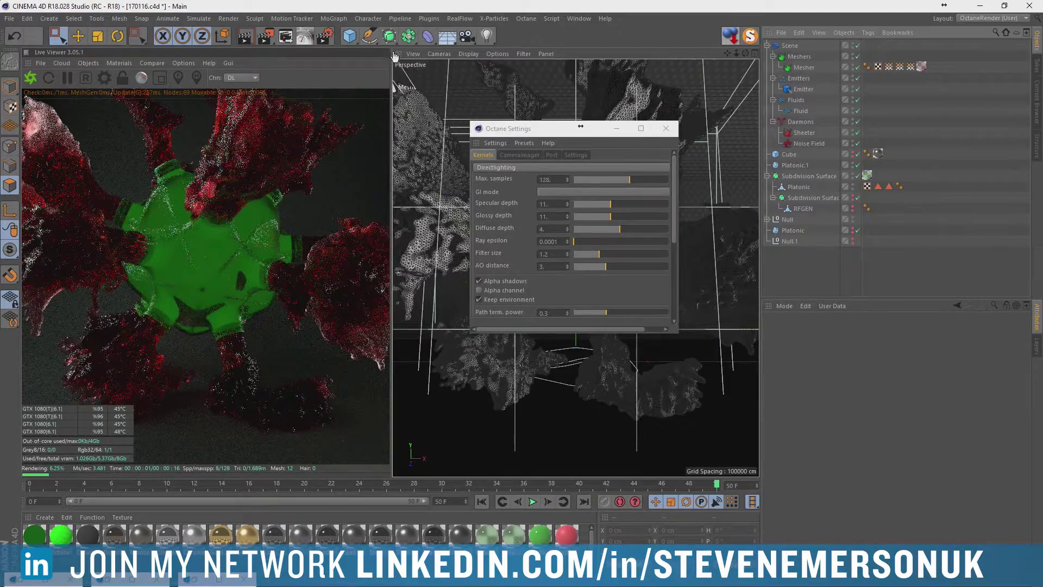
left_click(357, 43)
left_click(590, 71)
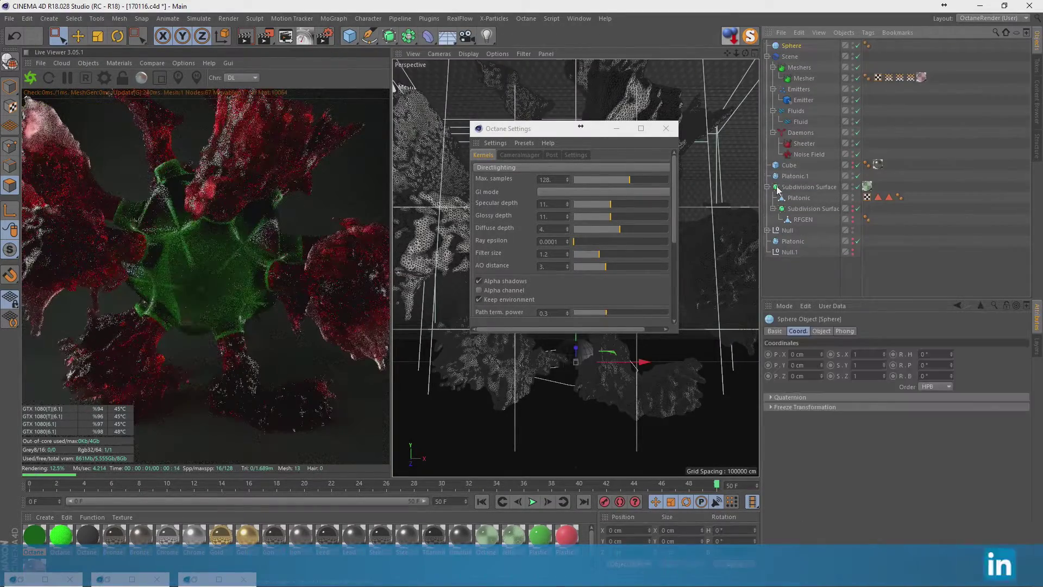
- Apply the green Octane Material.2 to the Sphere
left_click(778, 189)
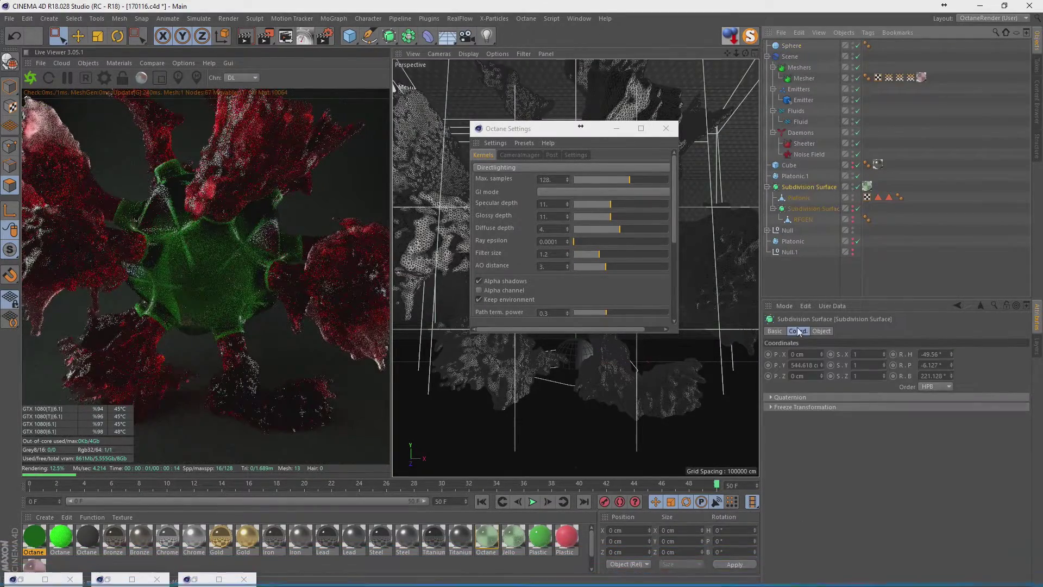
left_click(796, 45)
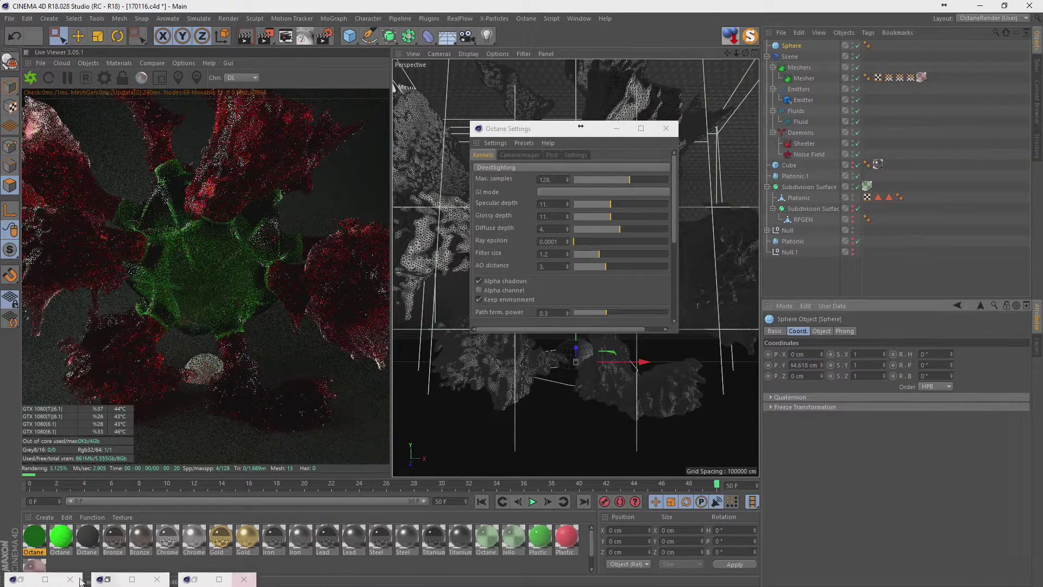
left_click(43, 547)
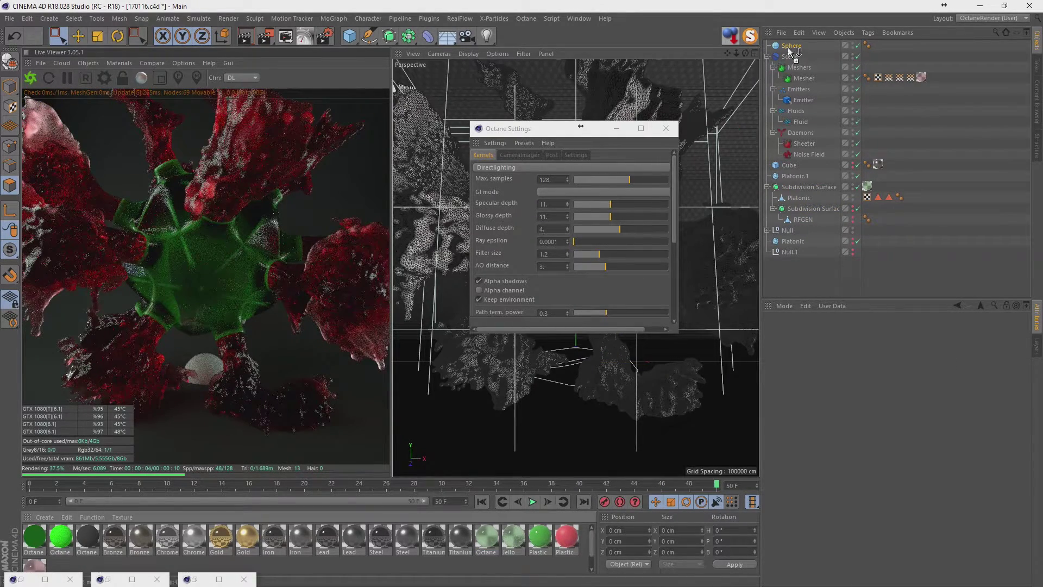
left_click_drag(791, 51, 792, 47)
- Raise Octane Material.2's emission power to about 24000
double_click(34, 537)
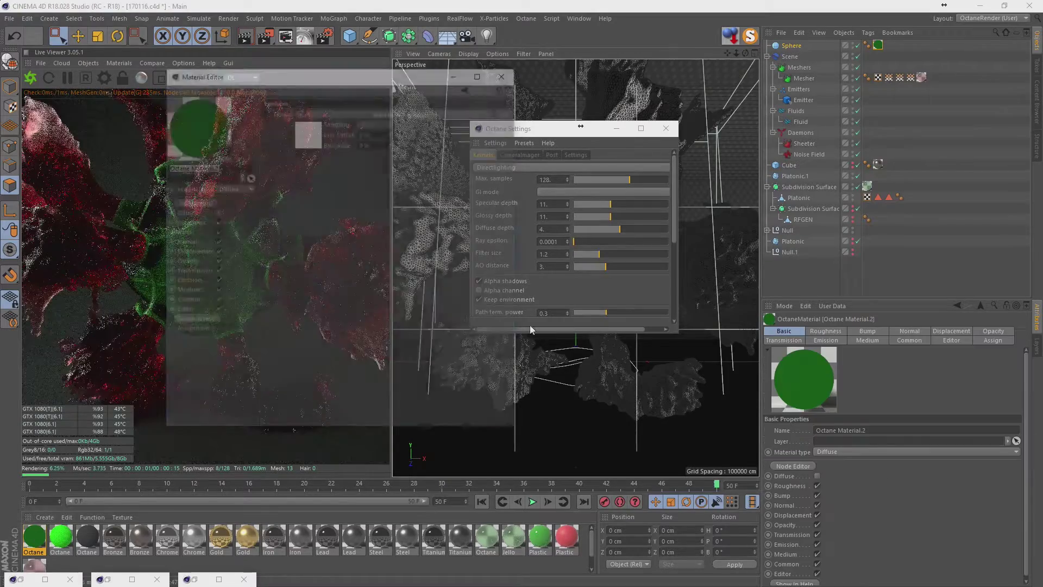
left_click_drag(326, 79, 603, 112)
left_click(575, 166)
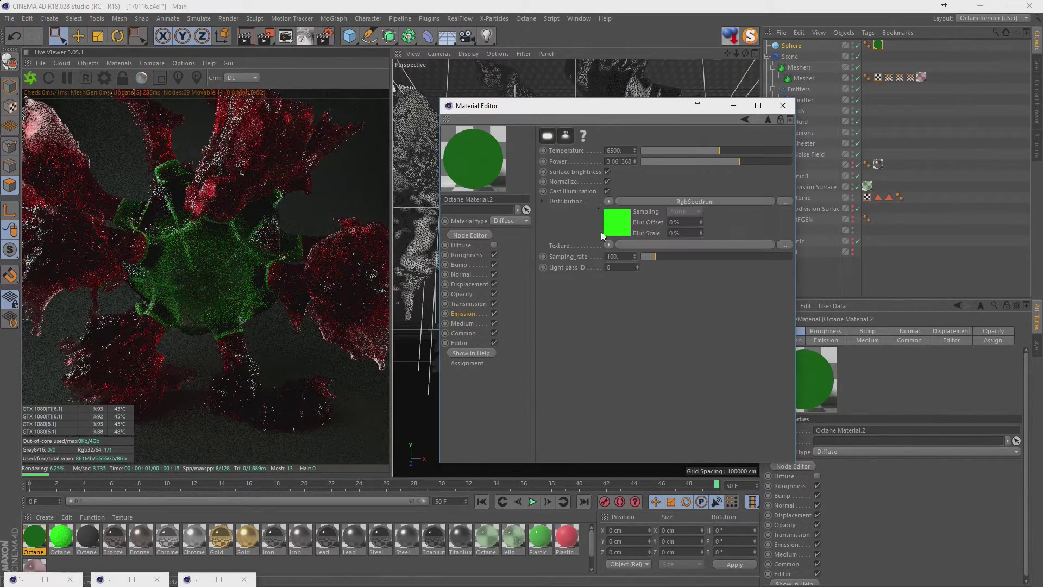
double_click(622, 161)
type("100")
key("Return")
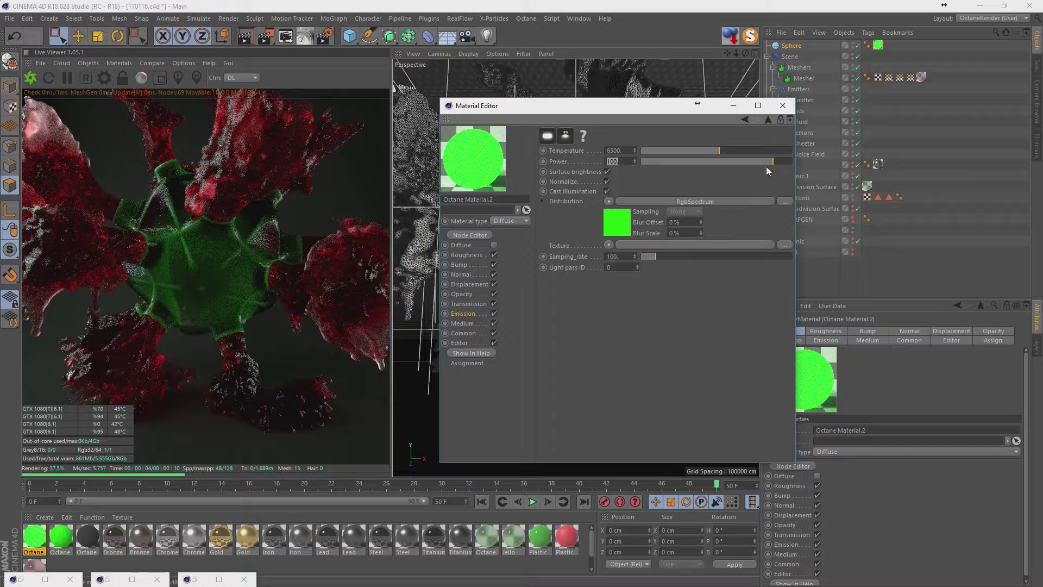
left_click_drag(766, 162, 827, 161)
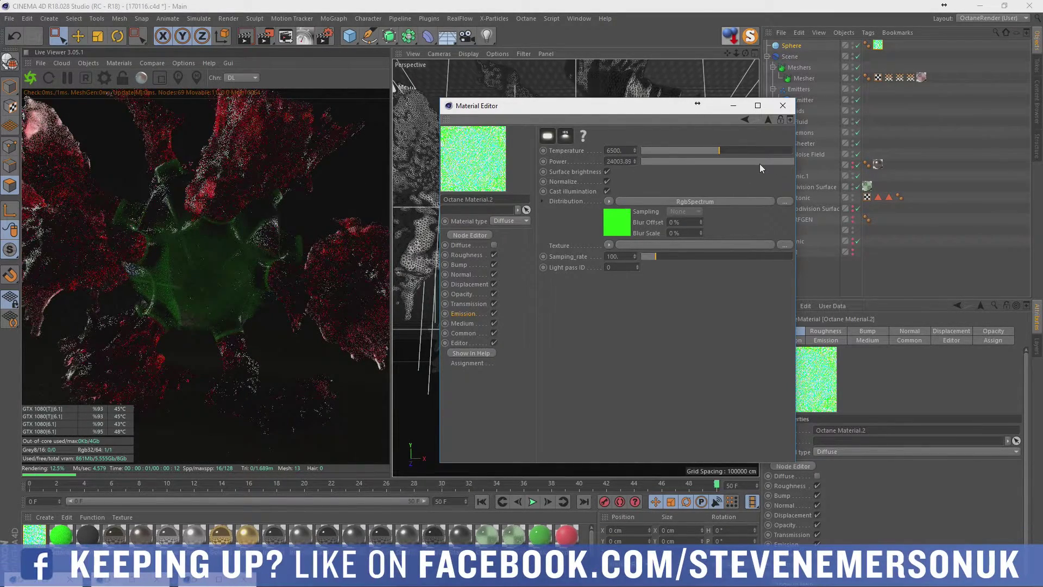
left_click(788, 107)
- Preview the render through an OctaneCamera view, adjusting the view to show the floor horizon
left_click(767, 229)
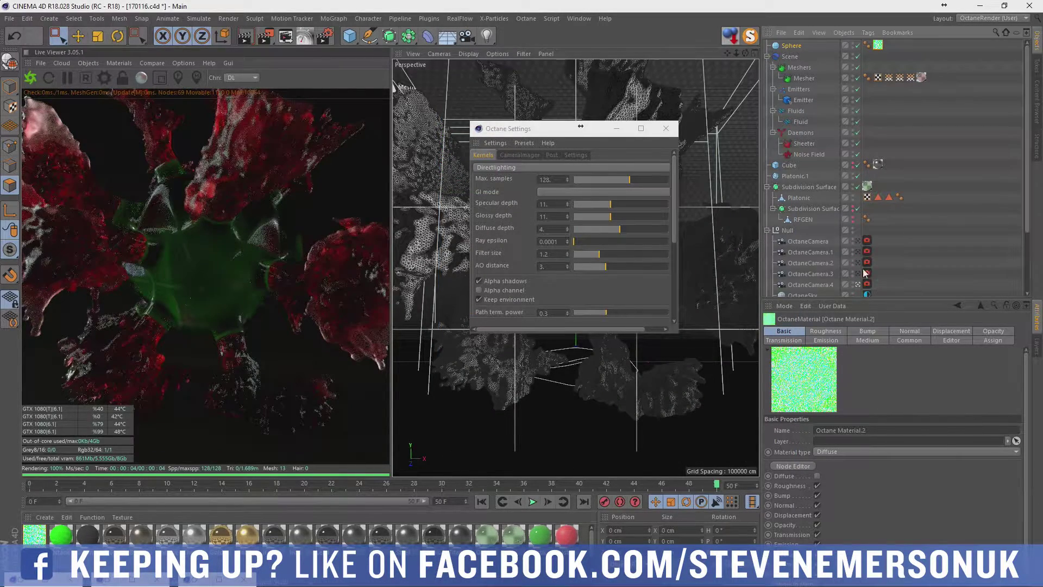
left_click(858, 283)
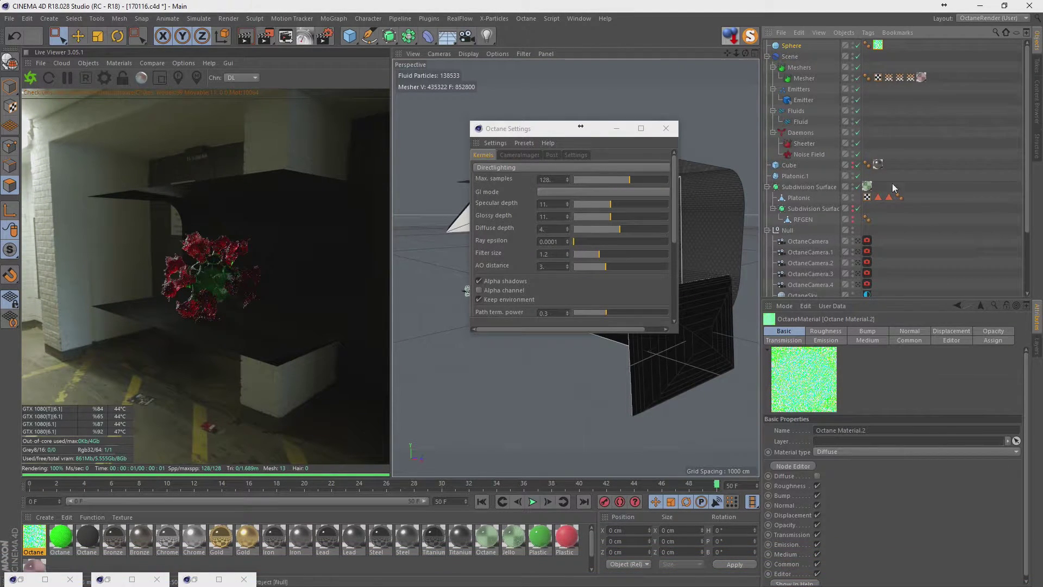
left_click(618, 134)
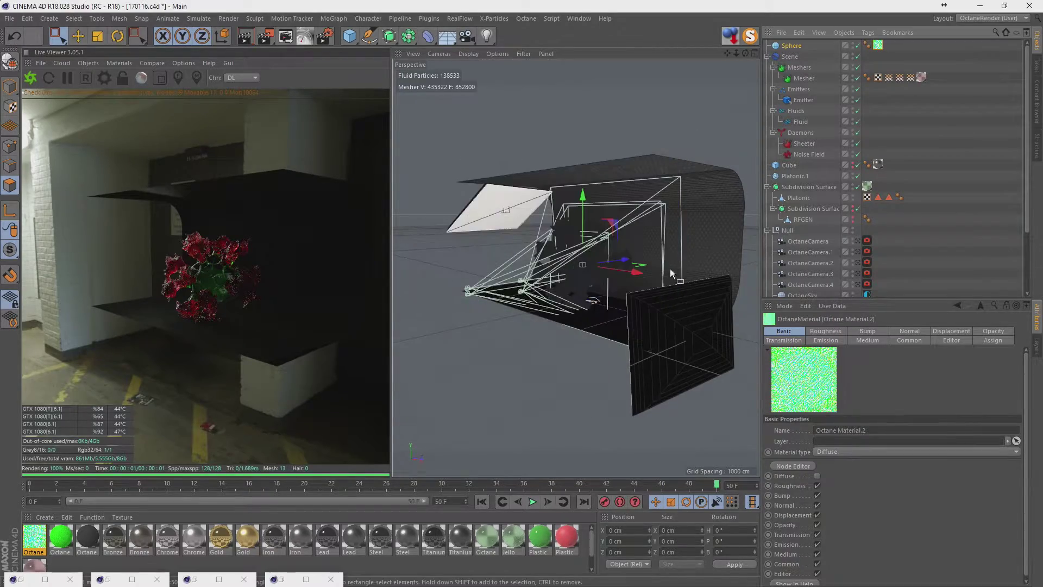
scroll(570, 286, "up", 5)
mouse_move(608, 239)
left_mouse_down("alt")
mouse_move(611, 160)
mouse_move(563, 231)
left_mouse_up("alt")
- Hide Platonic.1 from the render and return to the main render camera
left_click(767, 229)
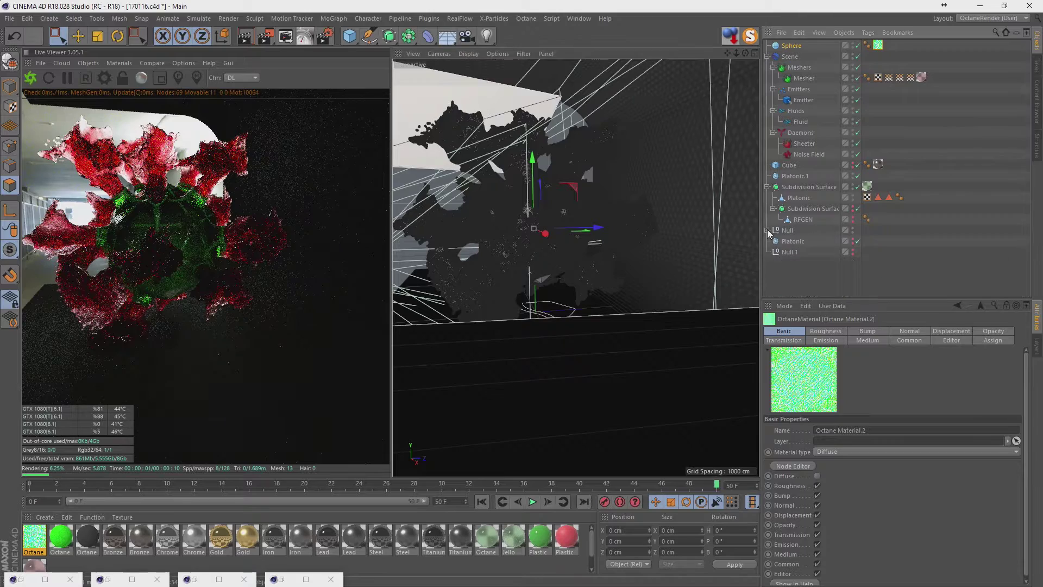
left_click(853, 178)
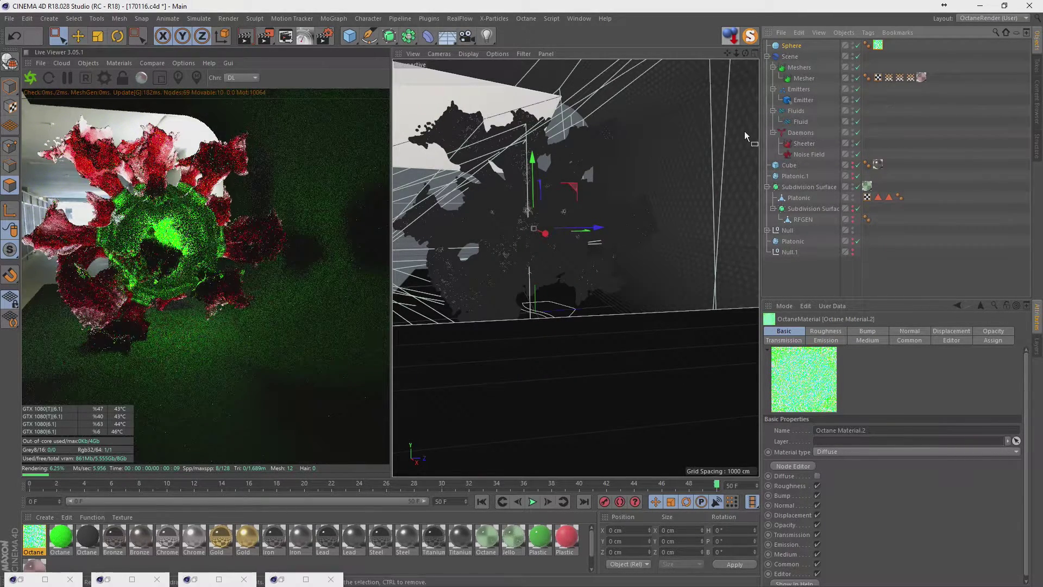
left_click(767, 230)
left_click(858, 285)
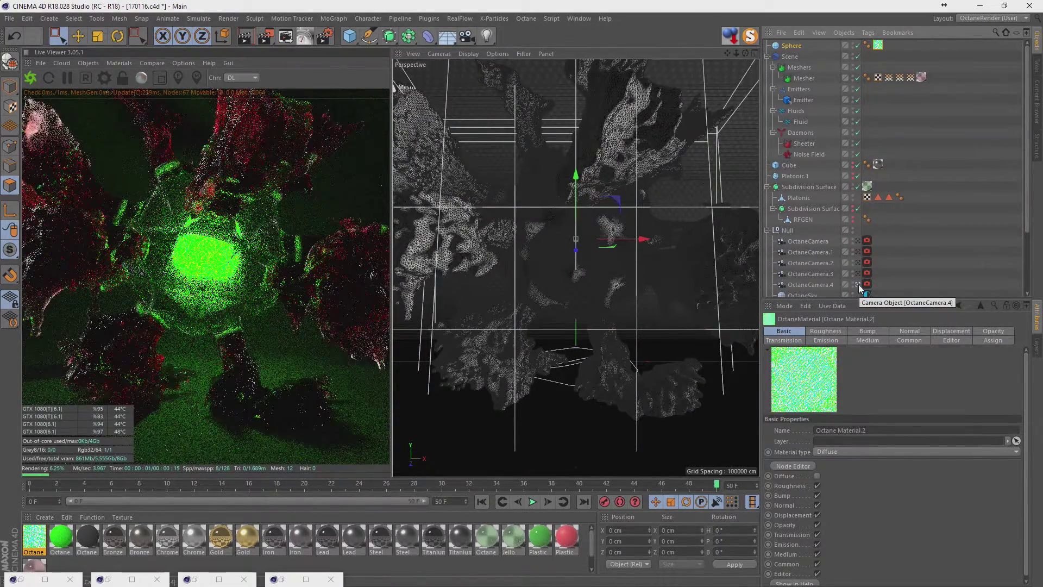
- Set the Sphere's radius to 20 cm
left_click(789, 47)
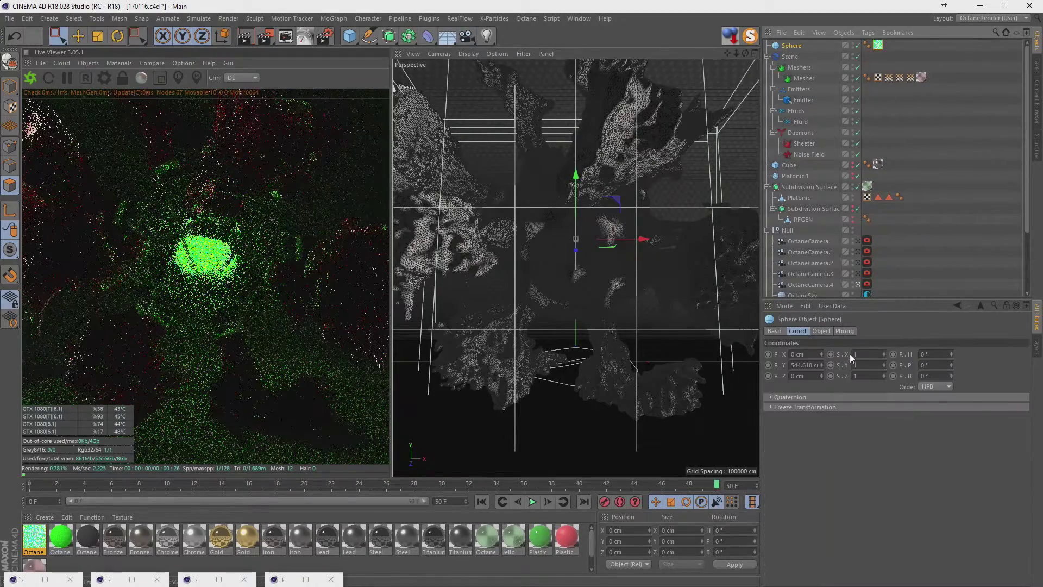
left_click(822, 331)
double_click(836, 353)
type("20")
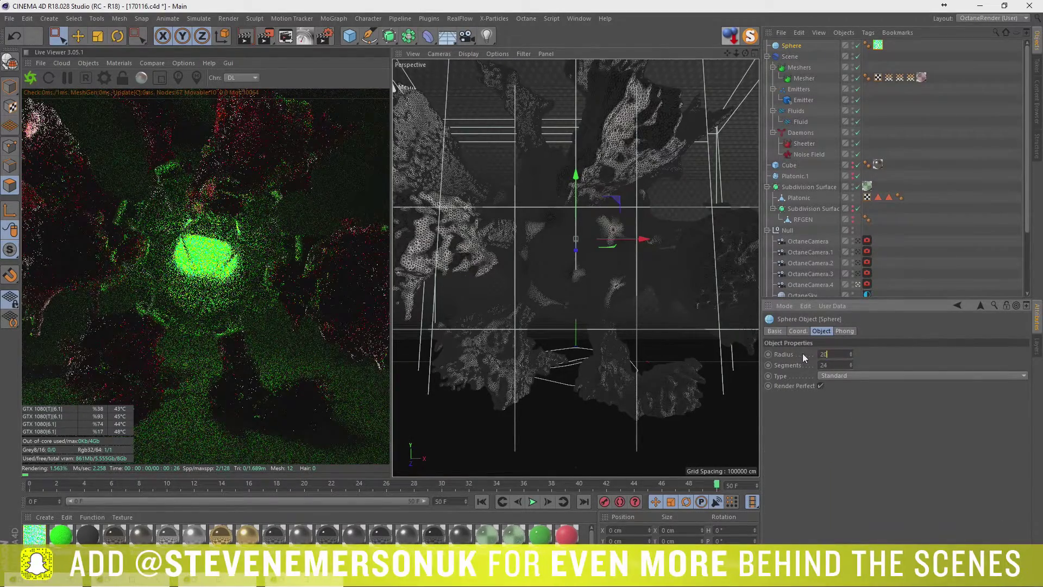
key("Return")
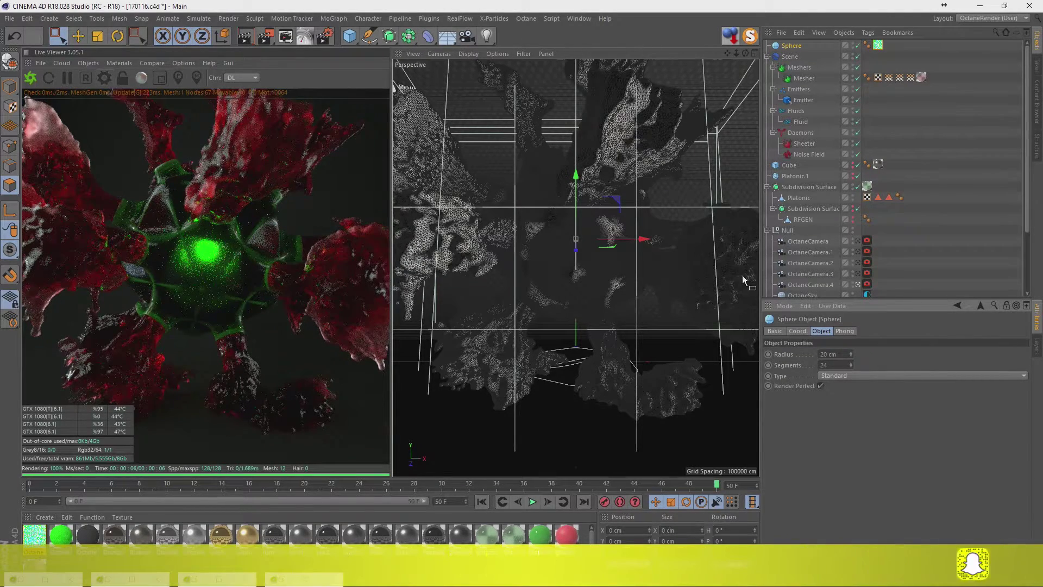
- Set the OctaneSky environment power to 2 and hide the Sphere
left_click(867, 294)
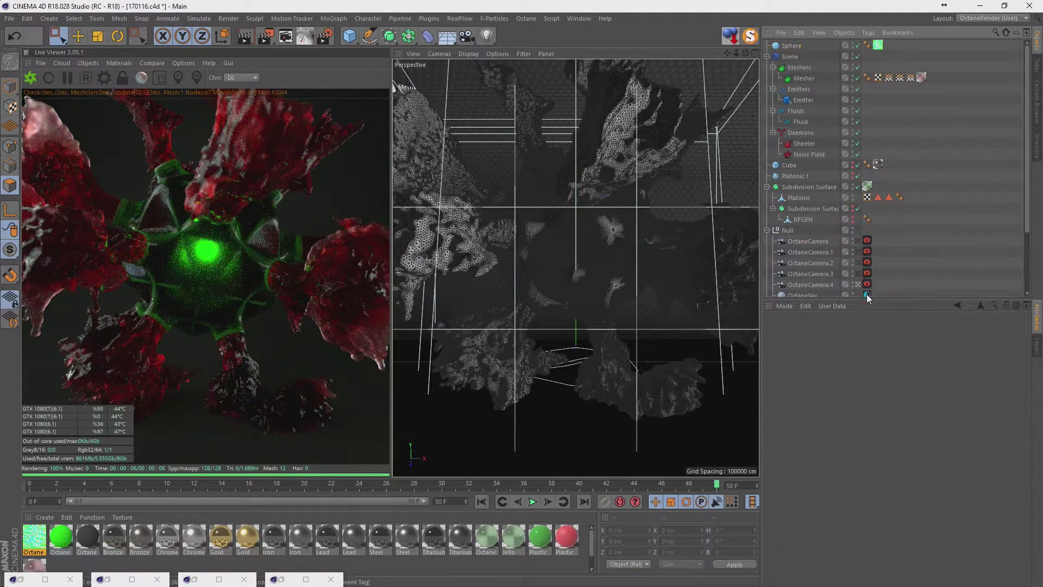
left_click(823, 415)
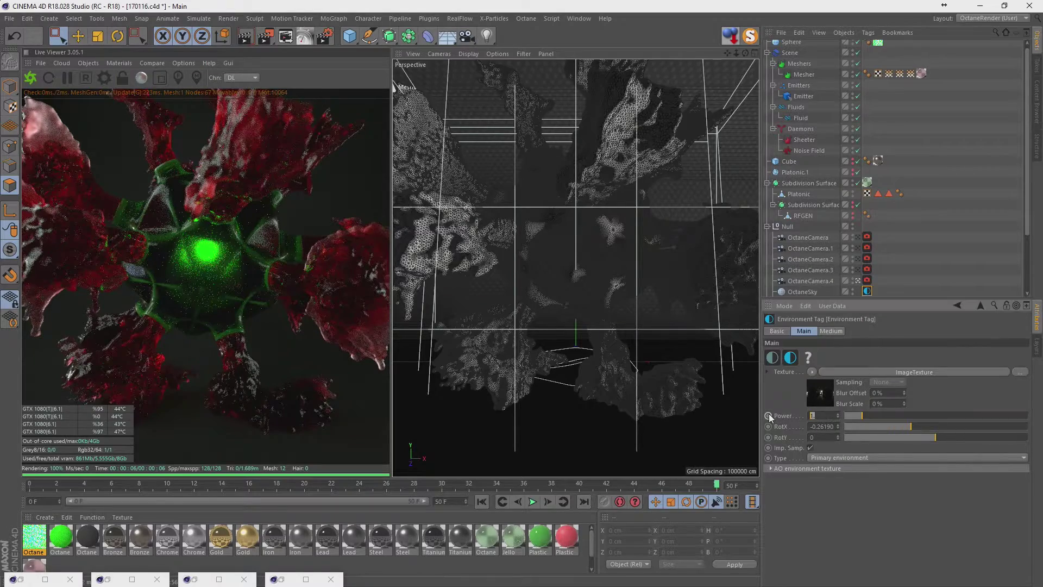
key("Return")
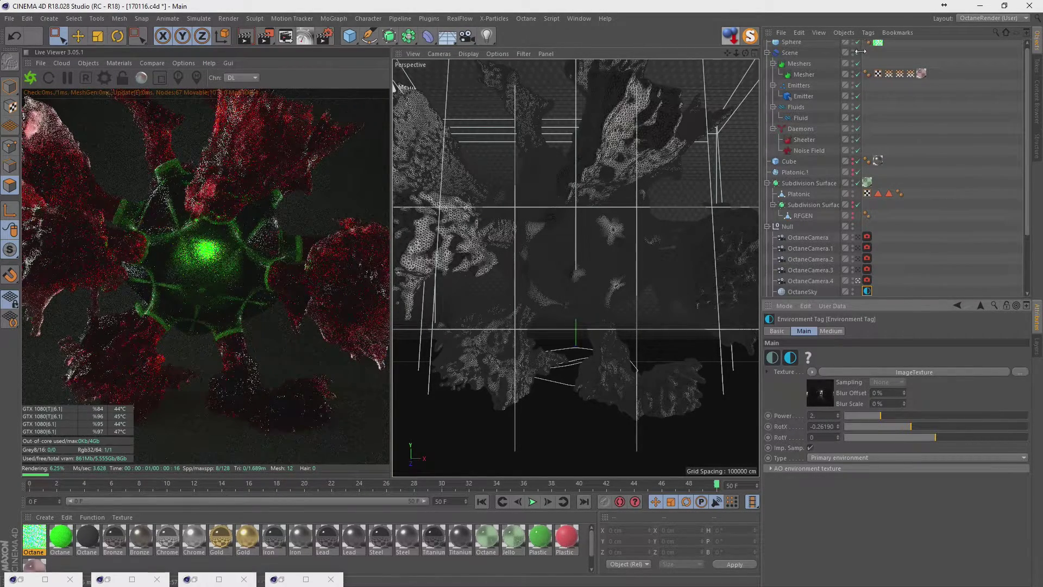
scroll(874, 109, "up", 1)
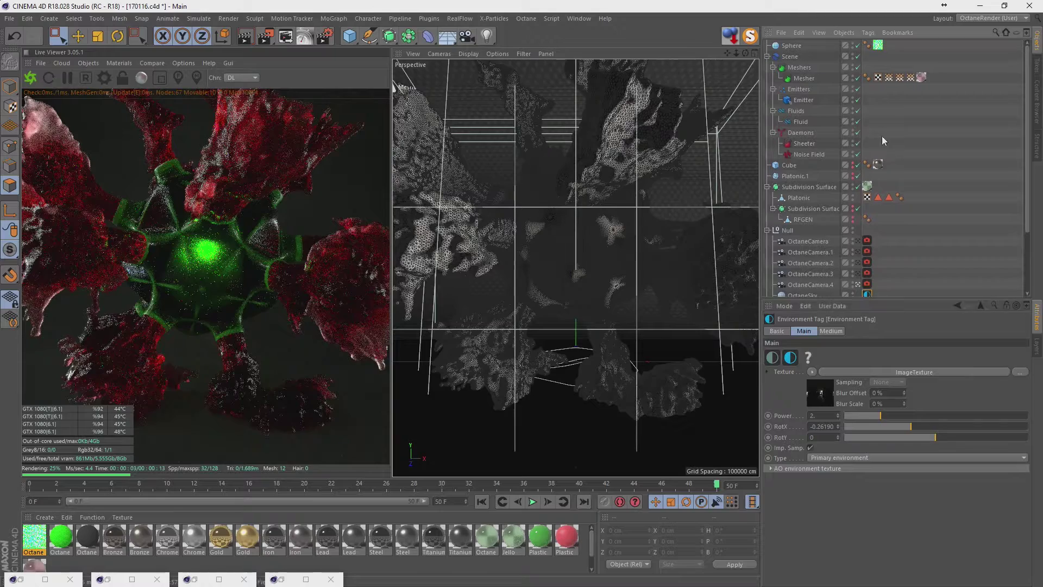
left_click(857, 47)
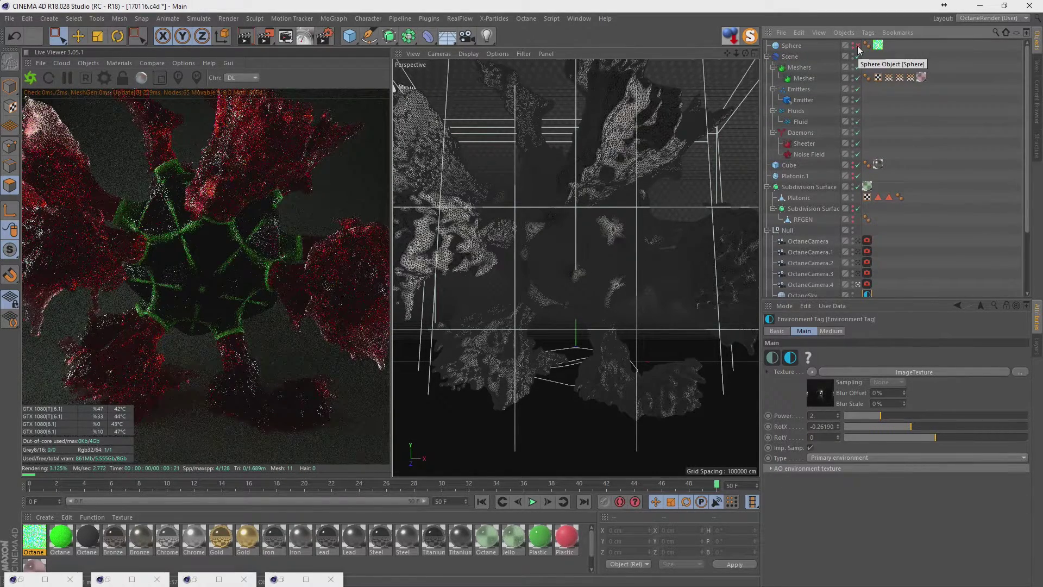
- Try grey, white and then light green as the backdrop material's diffuse colour
double_click(86, 539)
left_click(299, 124)
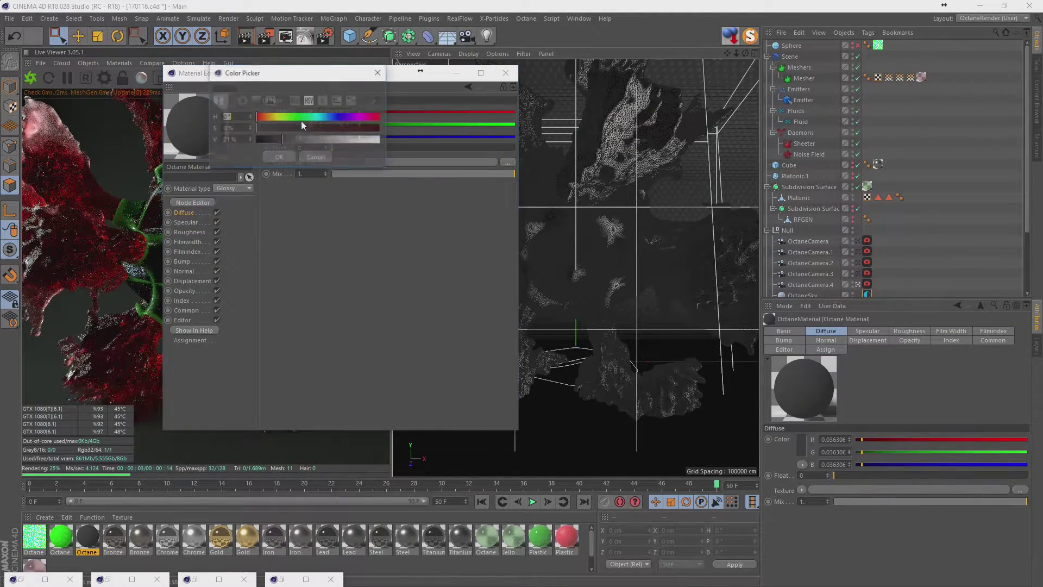
left_click_drag(289, 79, 480, 83)
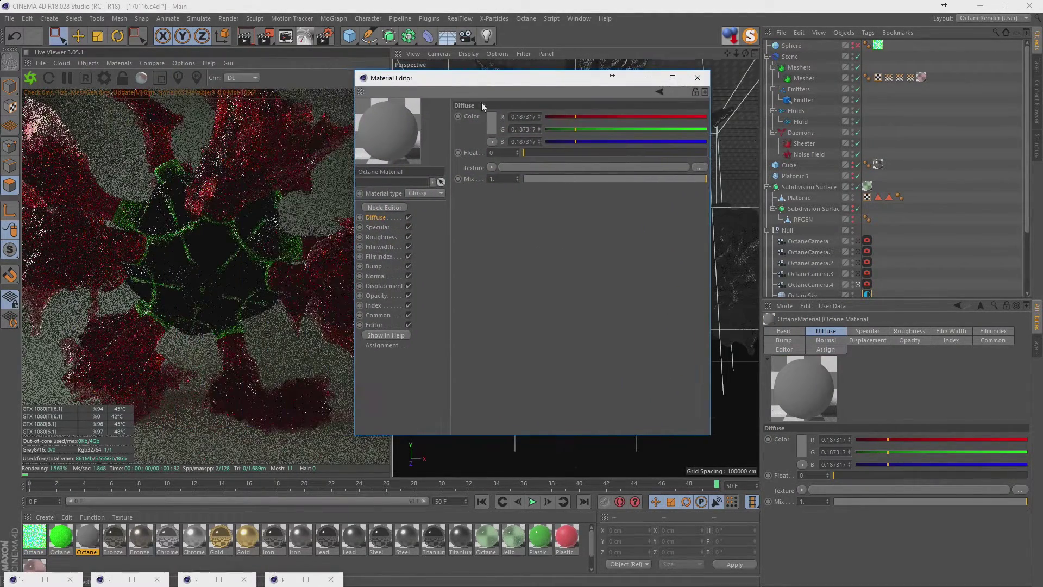
left_click(491, 128)
left_click(488, 153)
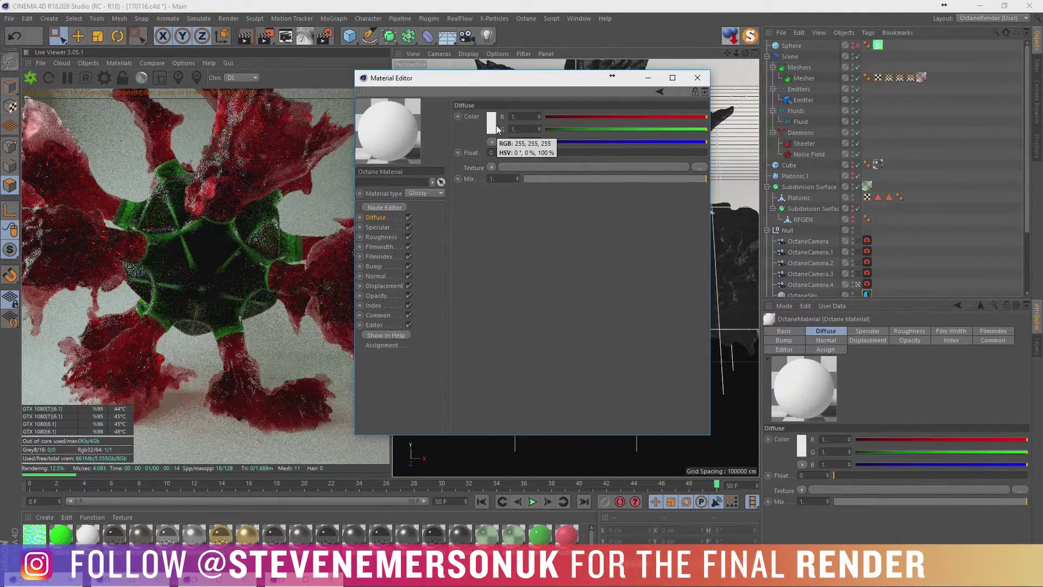
left_click(492, 126)
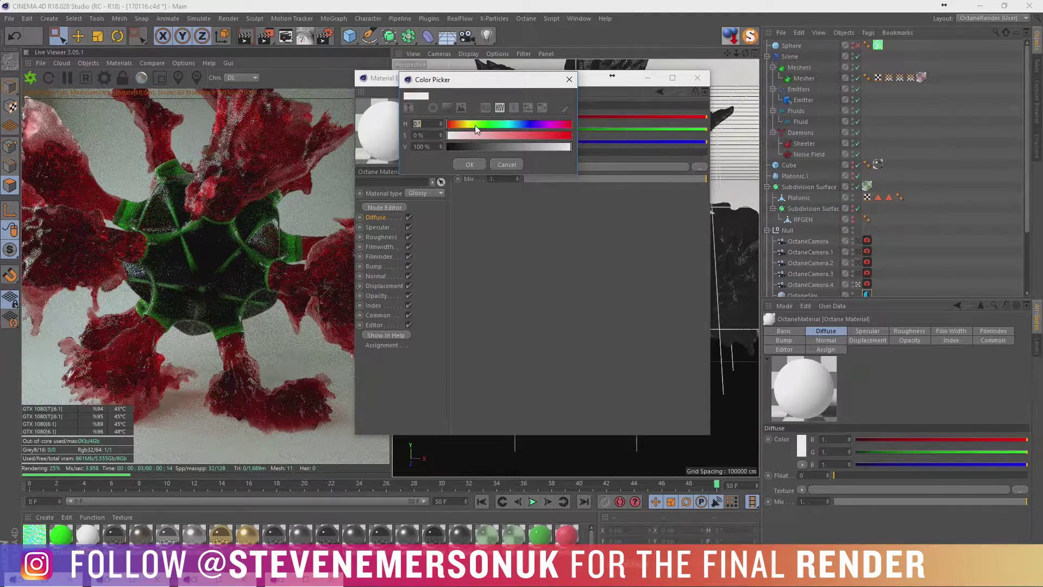
left_click(487, 125)
left_click(460, 135)
left_click_drag(460, 135, 487, 135)
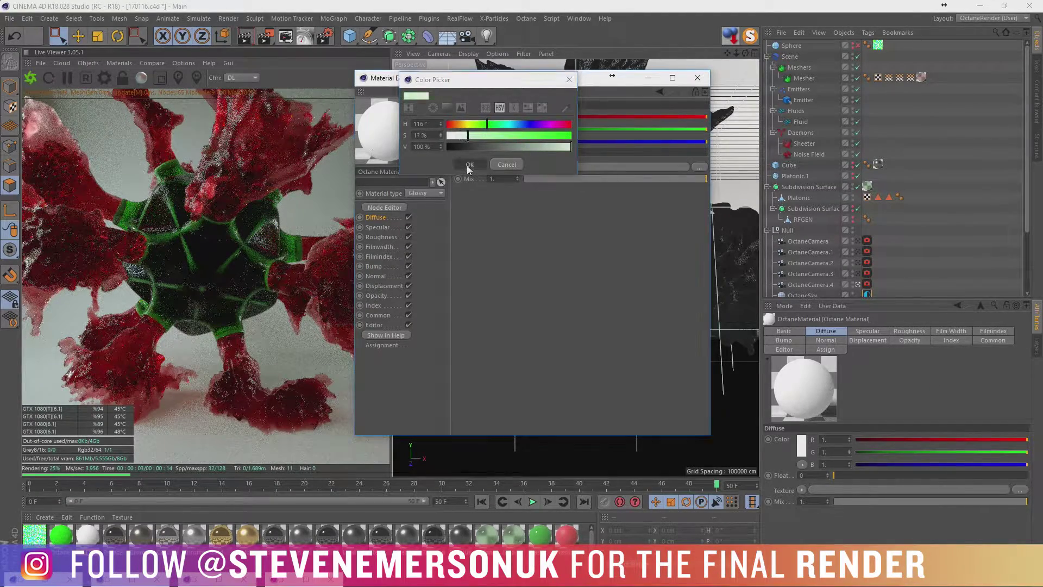
left_click(469, 165)
- Try dark green, teal, purple, magenta and red diffuse colours on the backdrop
left_click(493, 128)
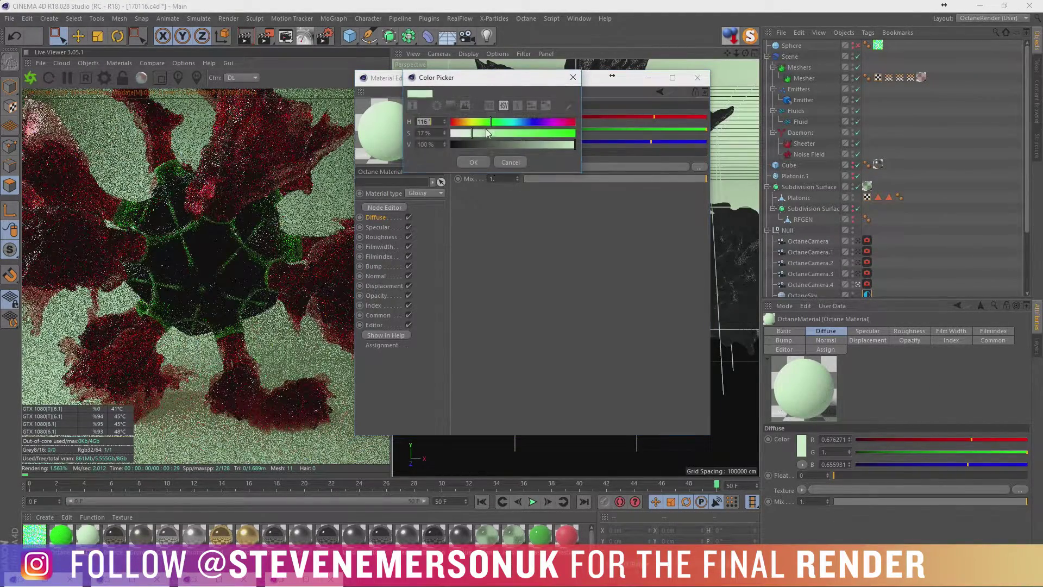
left_click(492, 145)
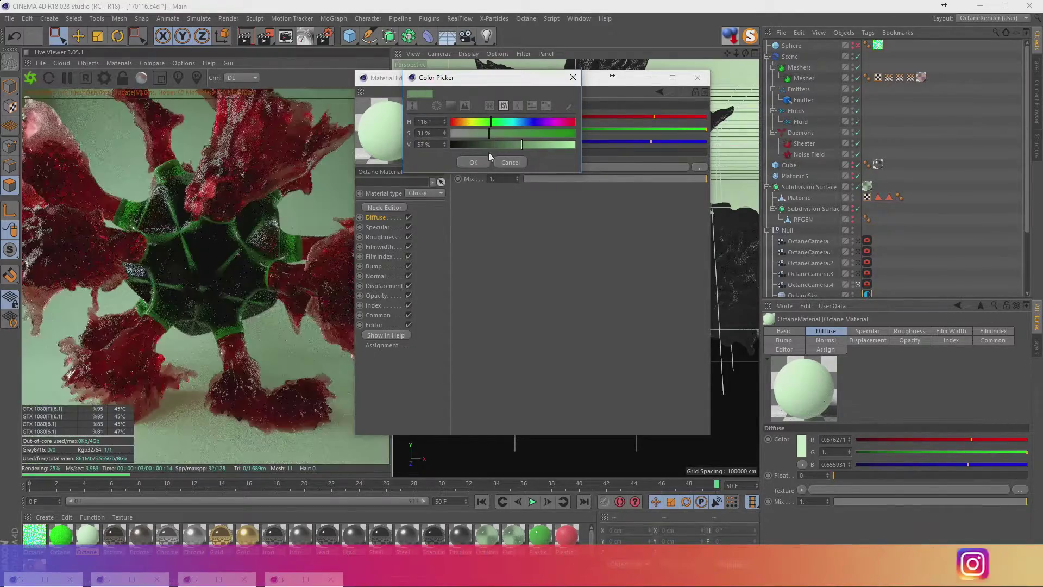
left_click(473, 161)
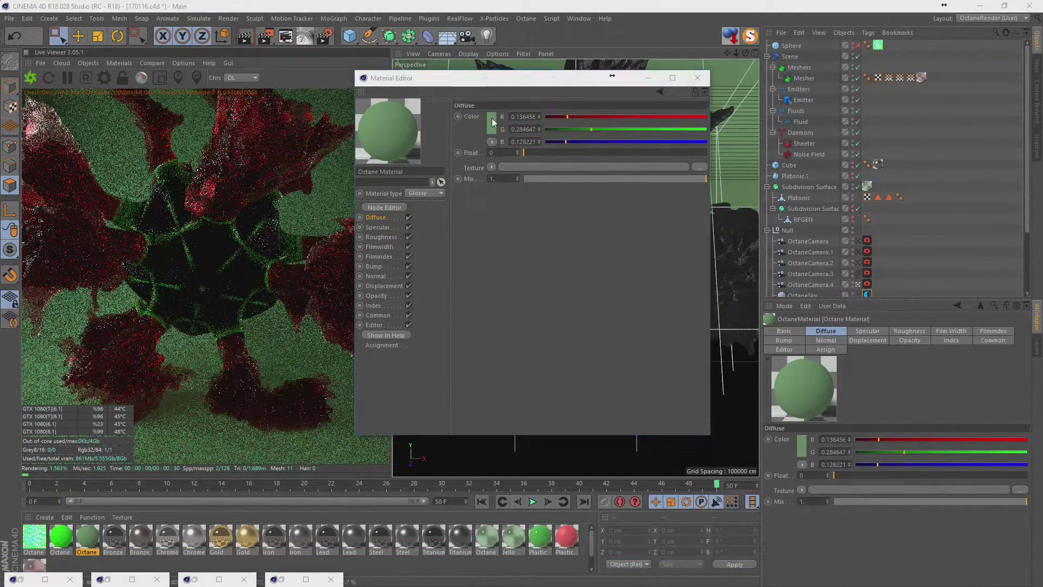
left_click(491, 125)
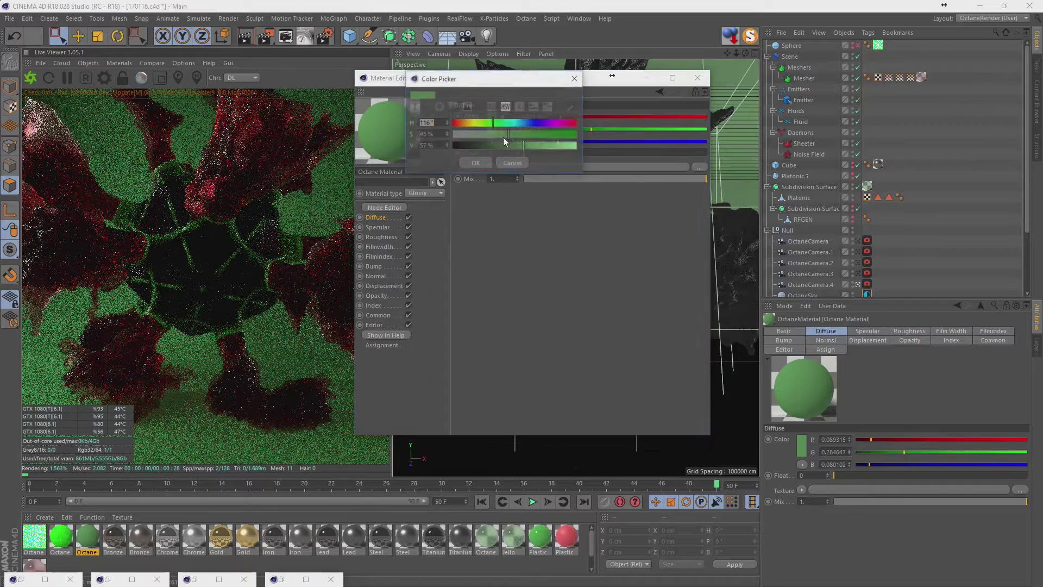
left_click_drag(494, 124, 516, 125)
left_click(475, 163)
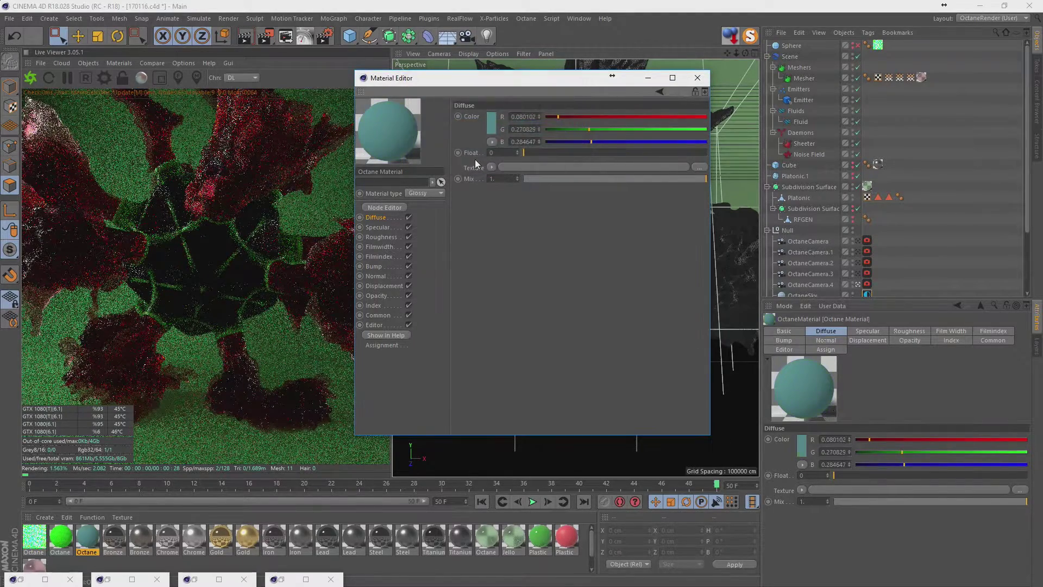
left_click(493, 128)
left_click_drag(511, 122, 556, 123)
left_click(483, 162)
left_click(493, 124)
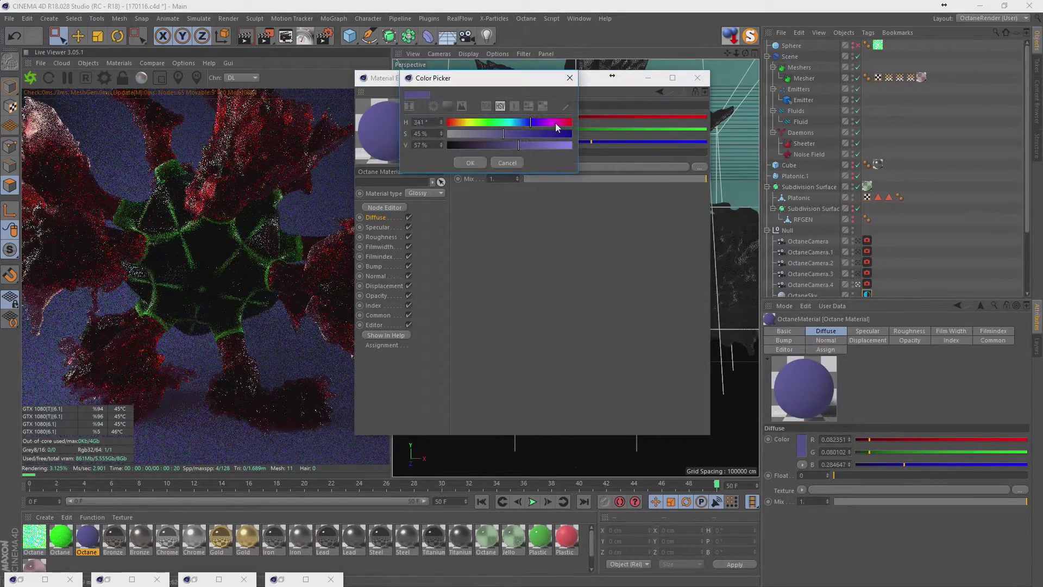
left_click(473, 163)
left_click(489, 132)
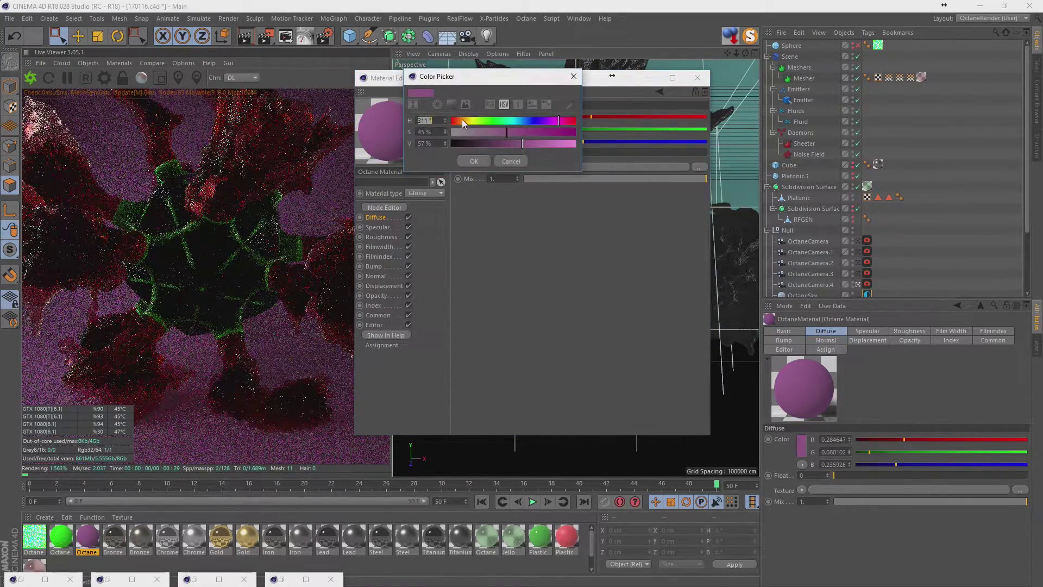
left_click(470, 161)
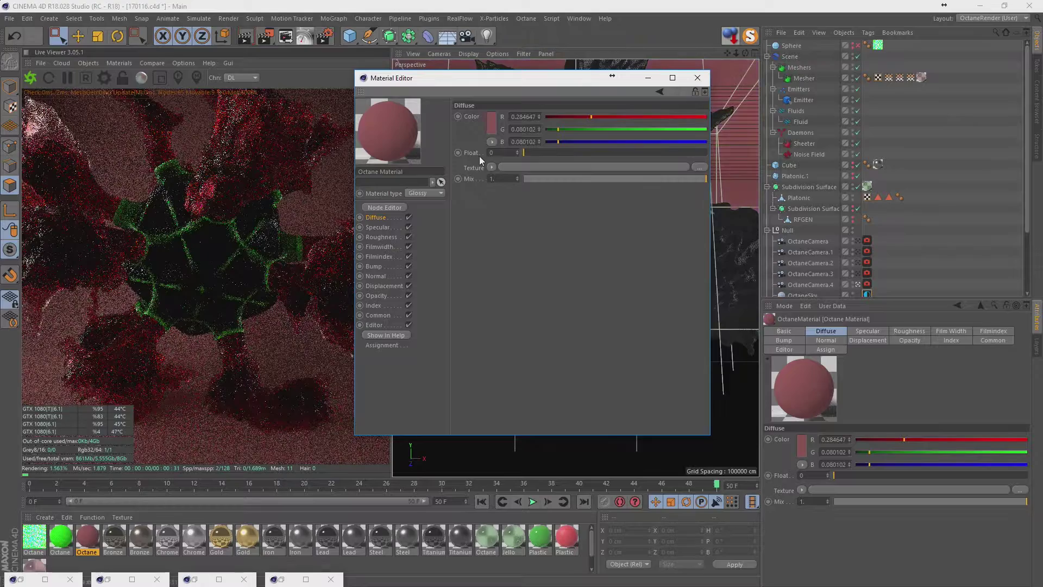
- Settle on a pale green diffuse colour (R 0.409685, G 0.638283, B 0.454251)
left_click(490, 133)
left_click_drag(565, 147, 527, 147)
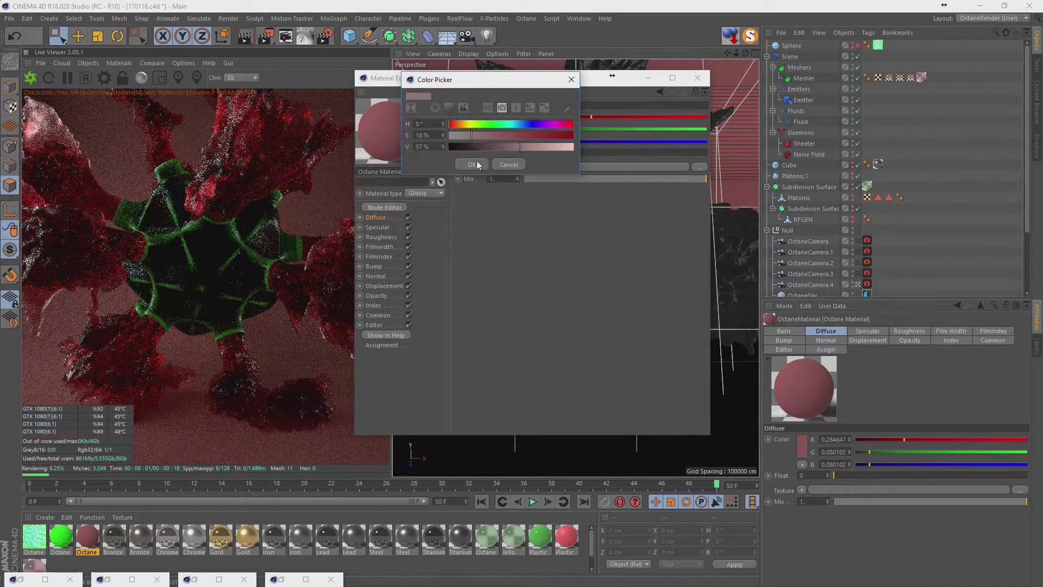
left_click(470, 161)
left_click(493, 123)
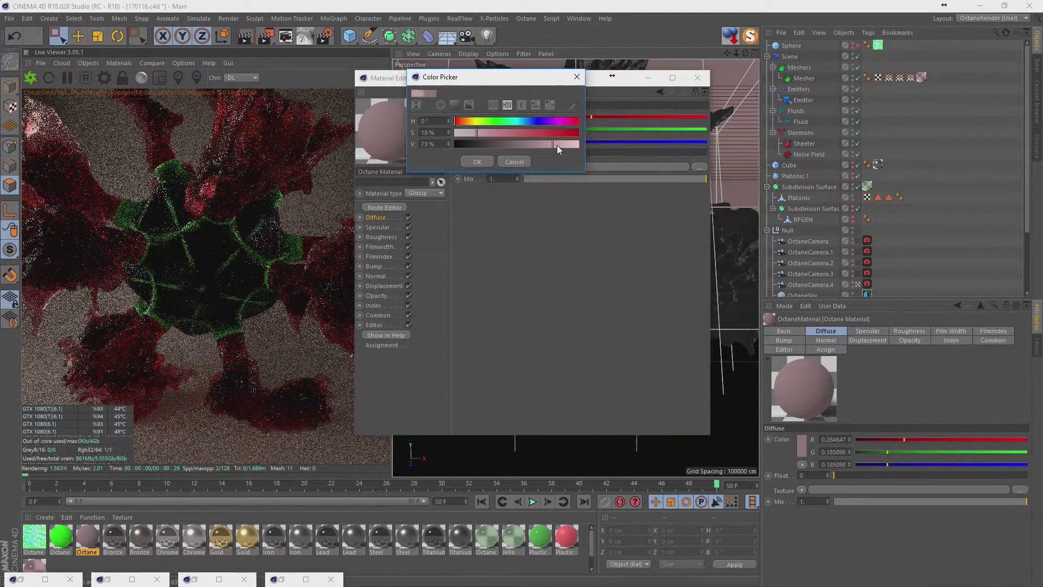
left_click(500, 121)
left_click(477, 162)
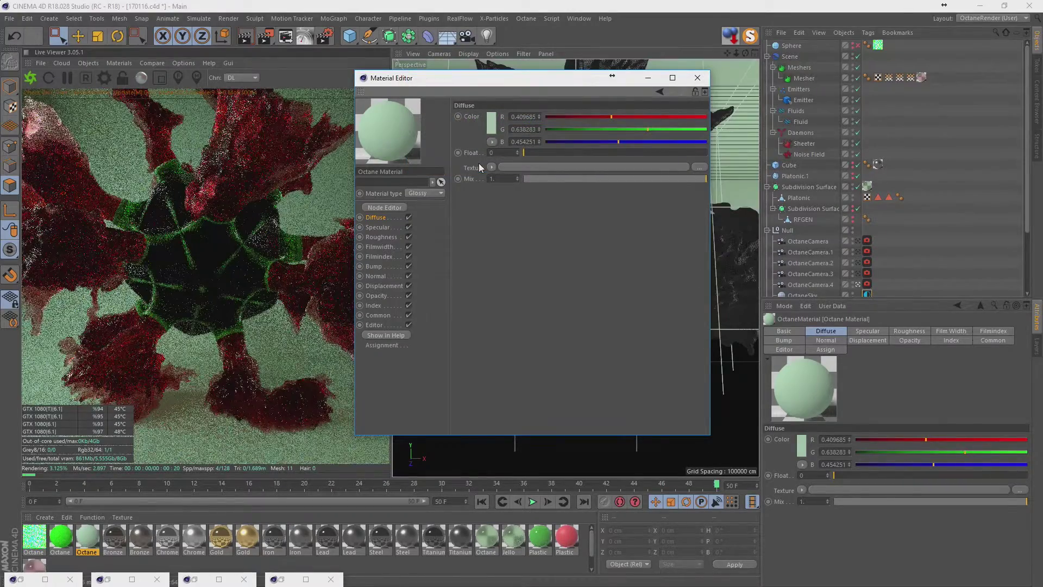
left_click(697, 78)
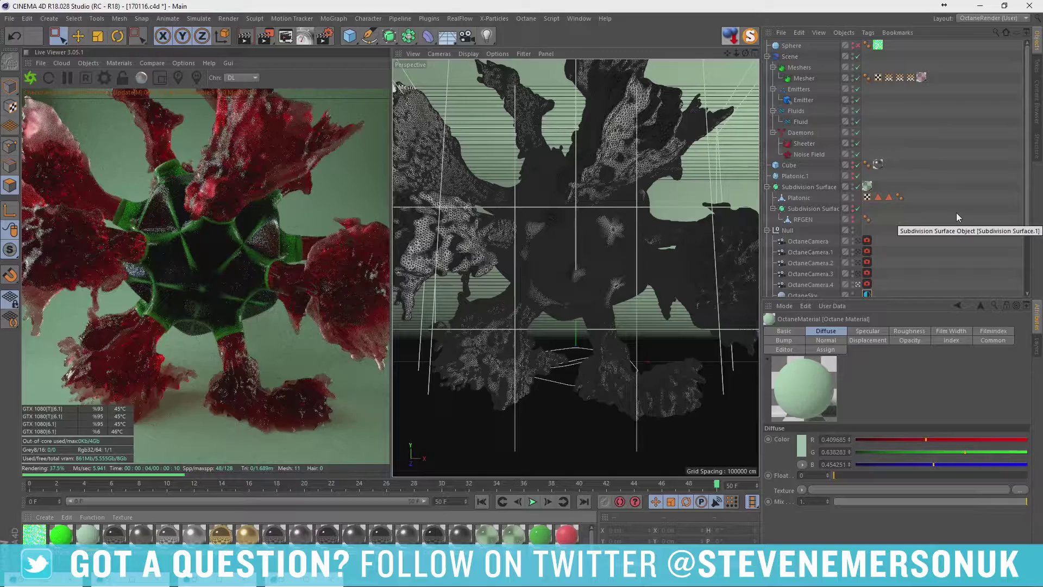
- Move the timeline to frame 35, then around frame 45, and collapse the Scene hierarchy
left_click(508, 489)
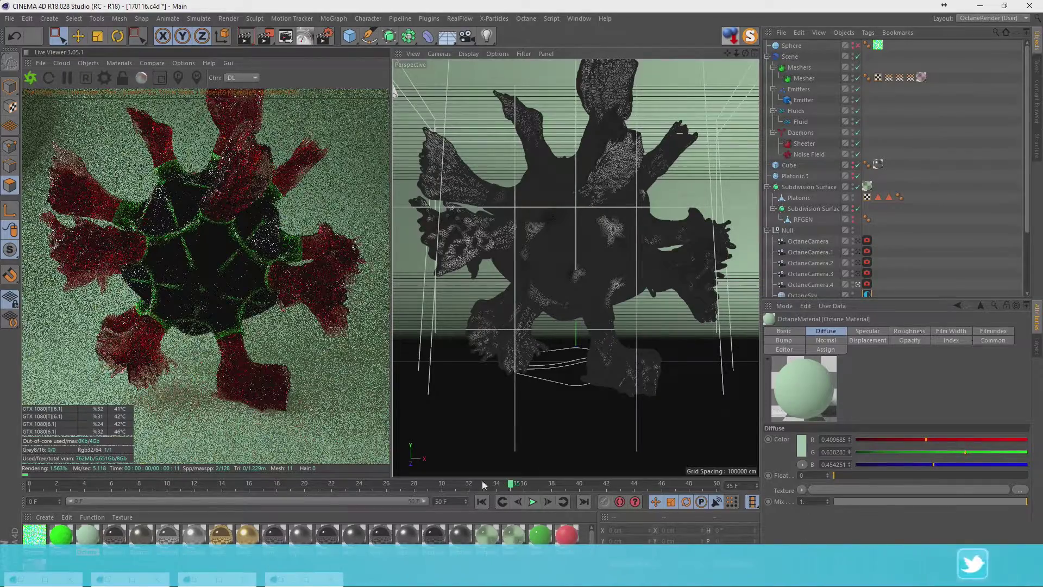
left_click_drag(581, 486, 688, 465)
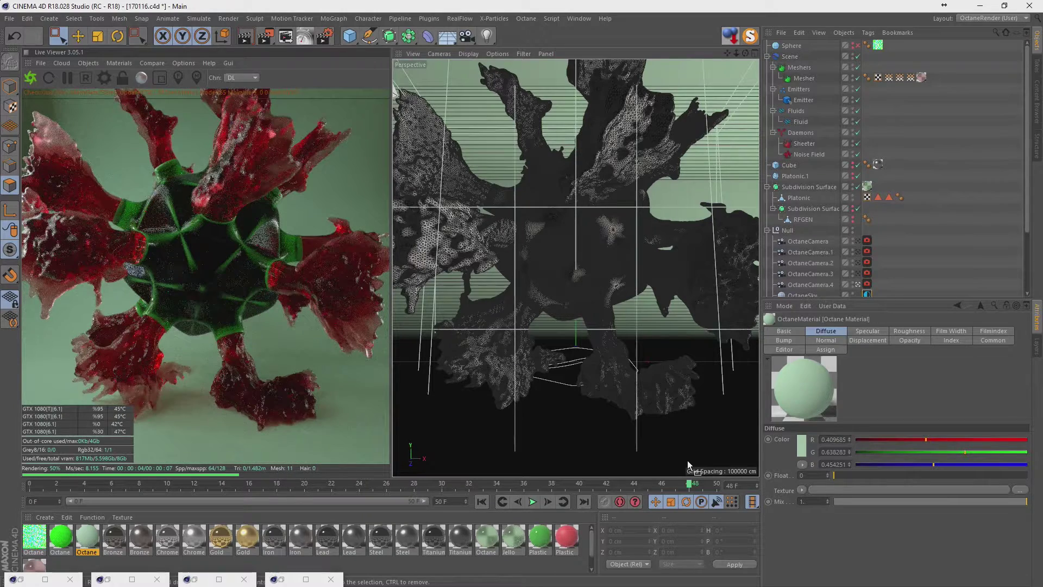
left_click(768, 56)
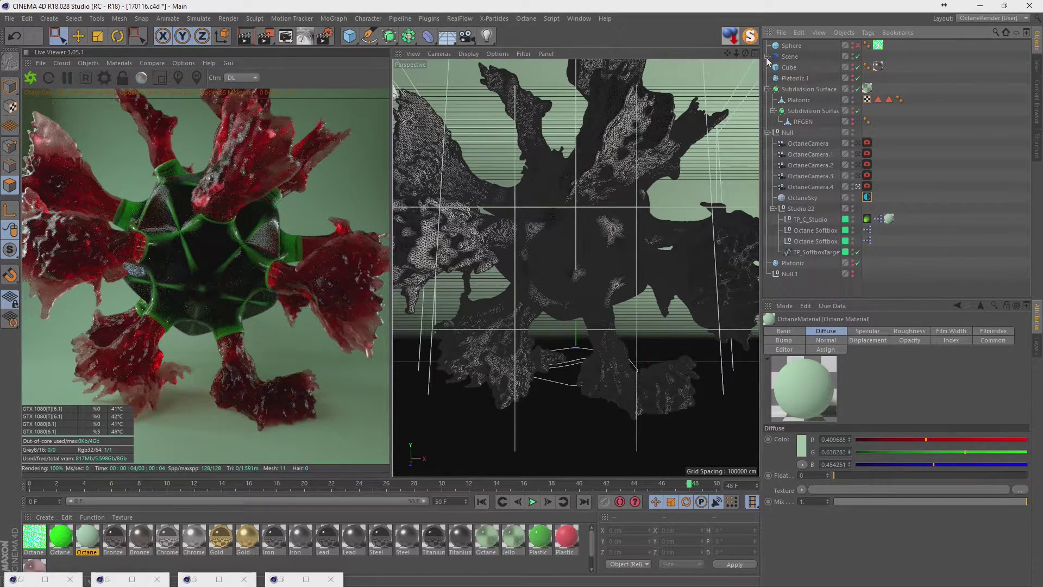
- Bake the fluid Mesher into a polygon copy and place it under the Subdivision Surface
left_click(768, 57)
left_click(799, 77)
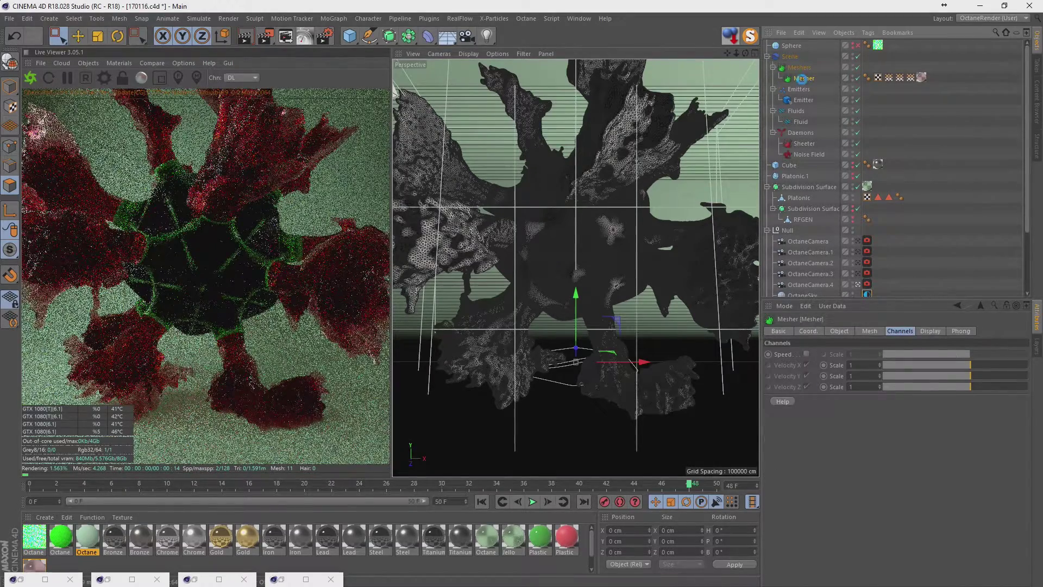
key("c")
key("ctrl+z")
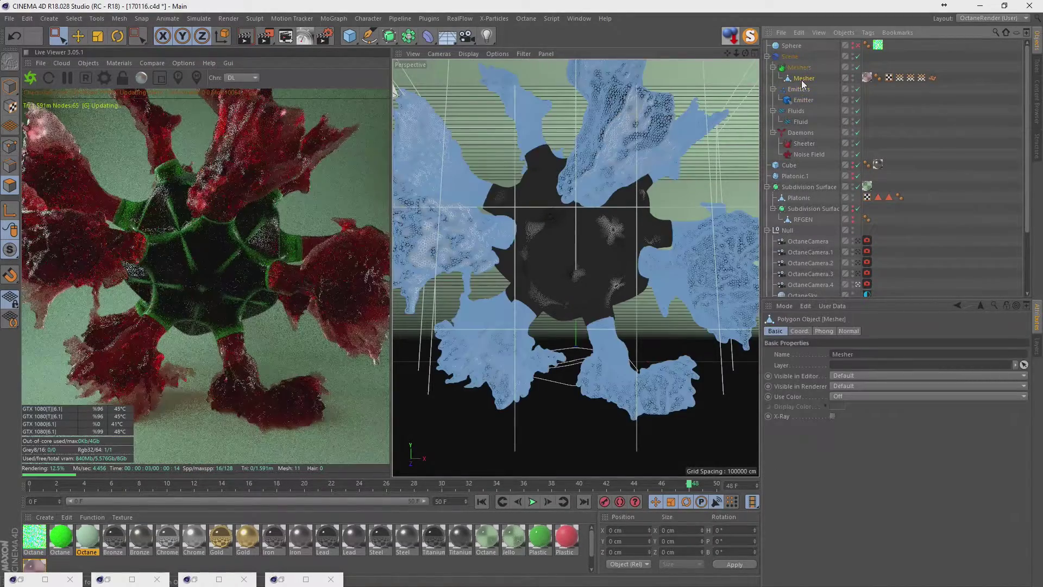
key("ctrl+z")
key("ctrl+y")
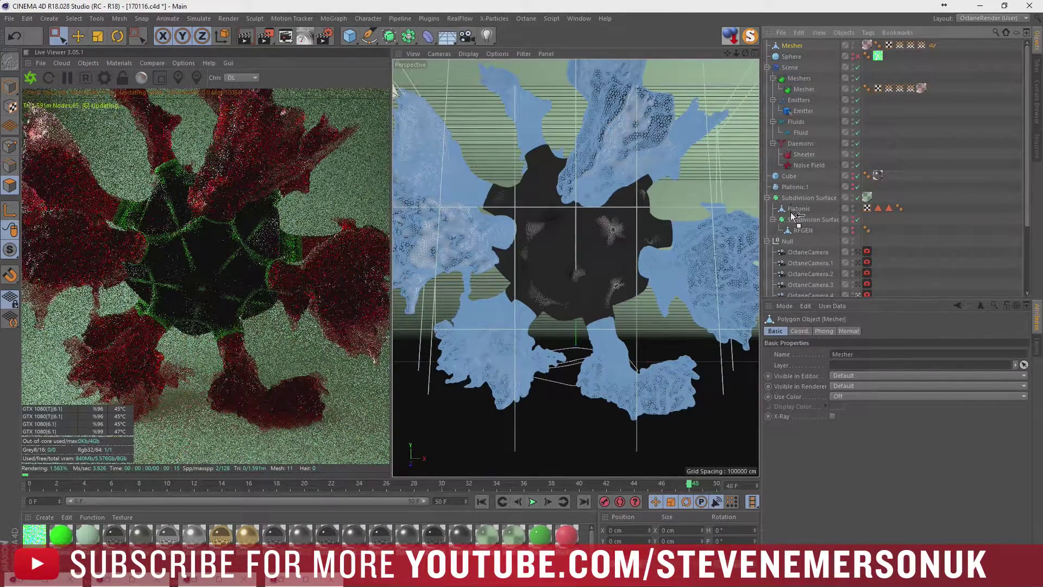
left_click_drag(793, 214, 792, 217)
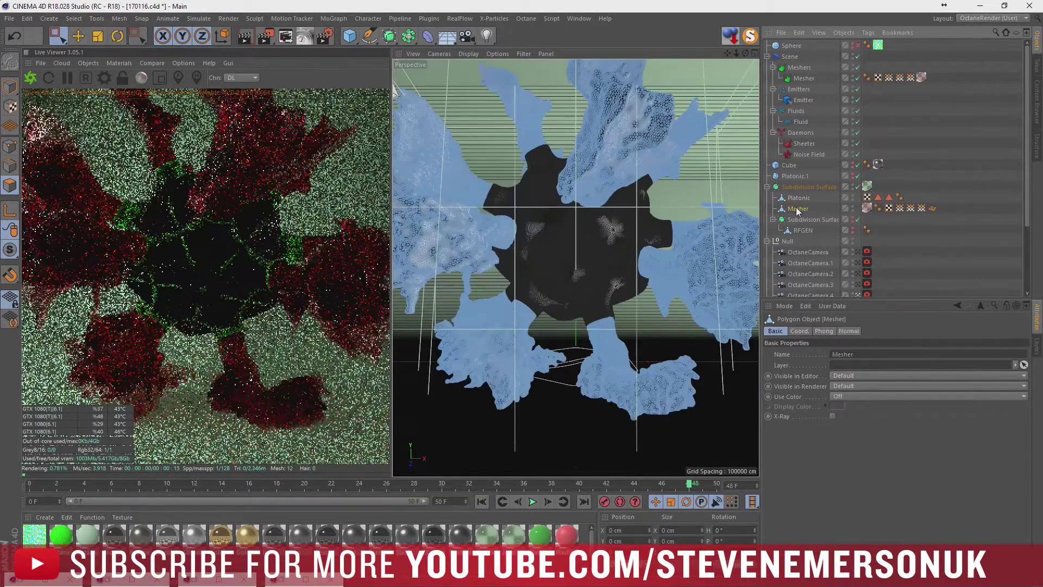
left_click(806, 187)
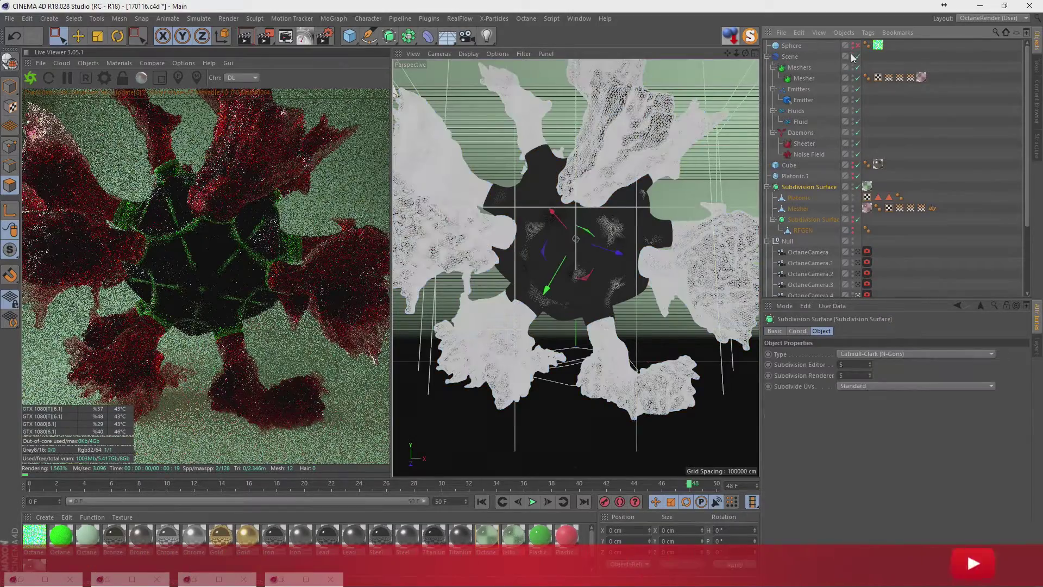
- Disable the Scene fluid group and try several rotations of the Subdivision Surface
left_click(856, 56)
left_click(768, 56)
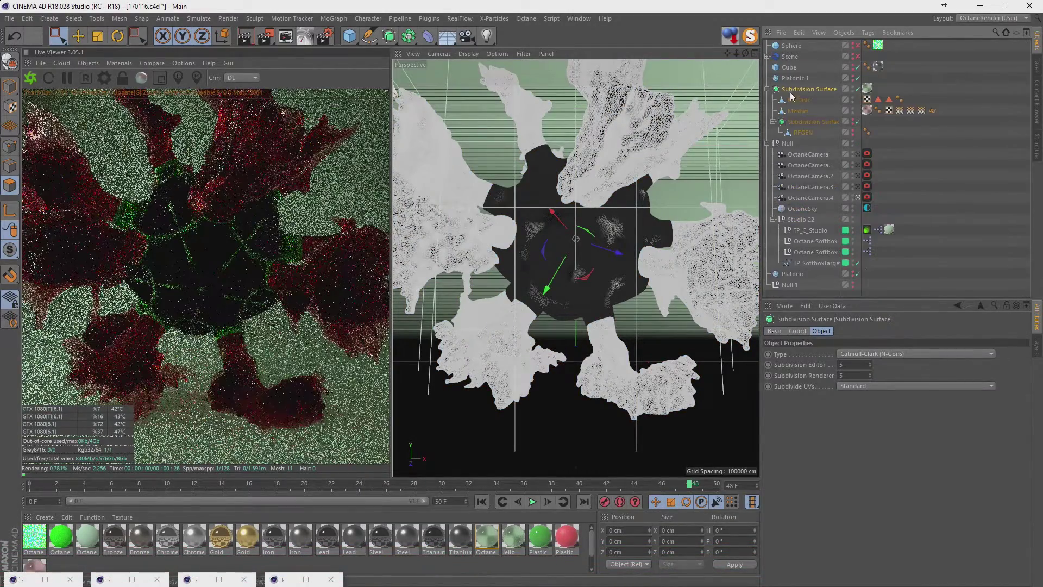
left_click(796, 331)
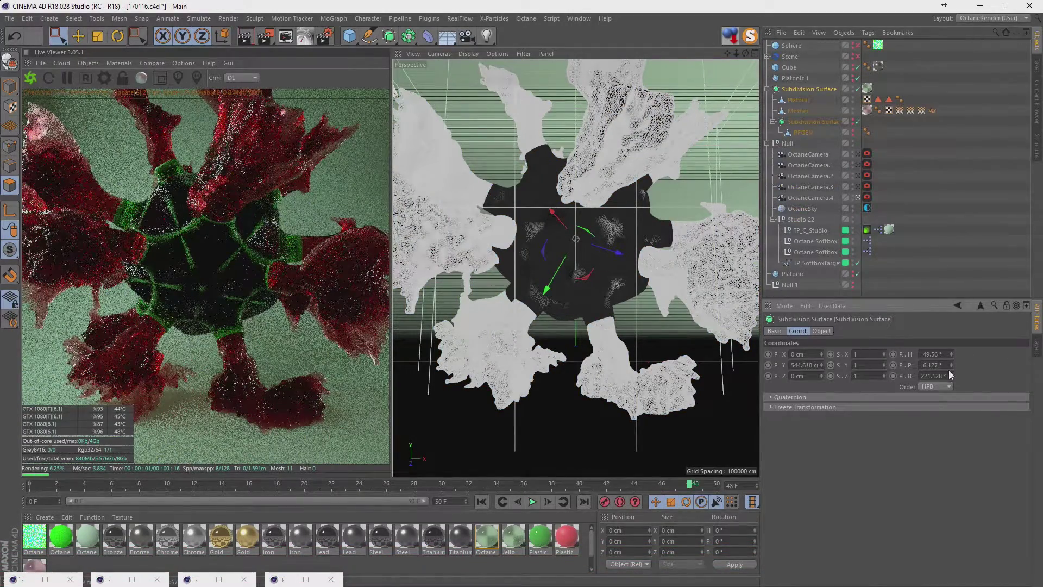
left_click(138, 37)
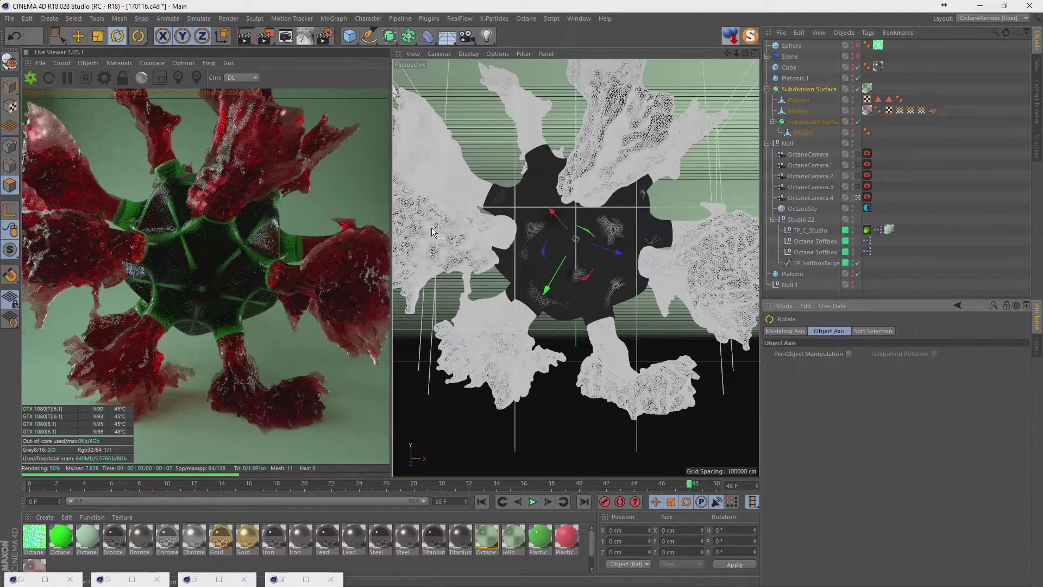
mouse_move(565, 245)
left_mouse_down()
mouse_move(536, 270)
mouse_move(455, 294)
left_mouse_up()
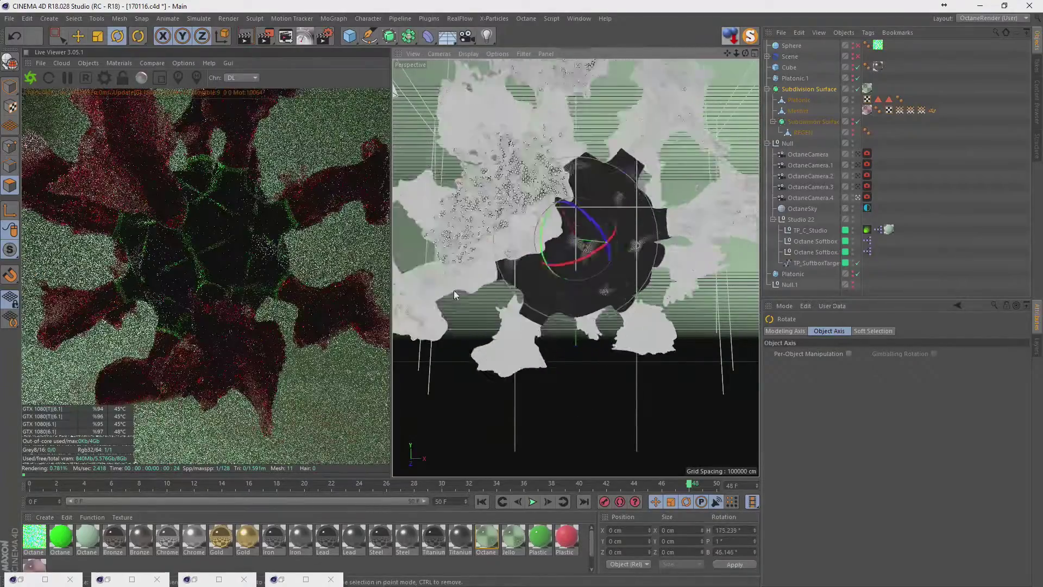
mouse_move(454, 294)
left_mouse_down()
mouse_move(603, 266)
mouse_move(522, 254)
left_mouse_up()
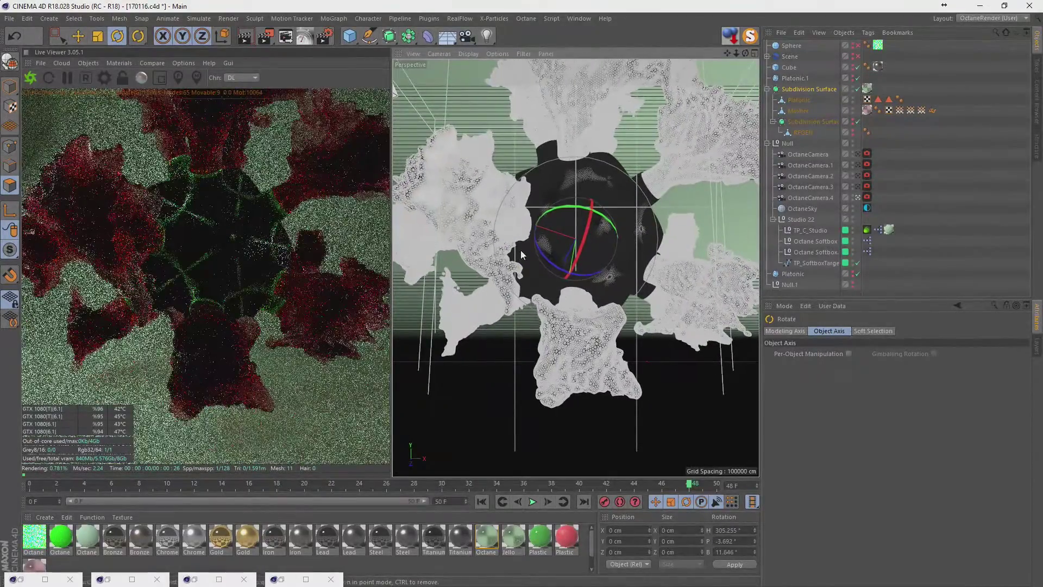
left_click_drag(523, 251, 501, 256)
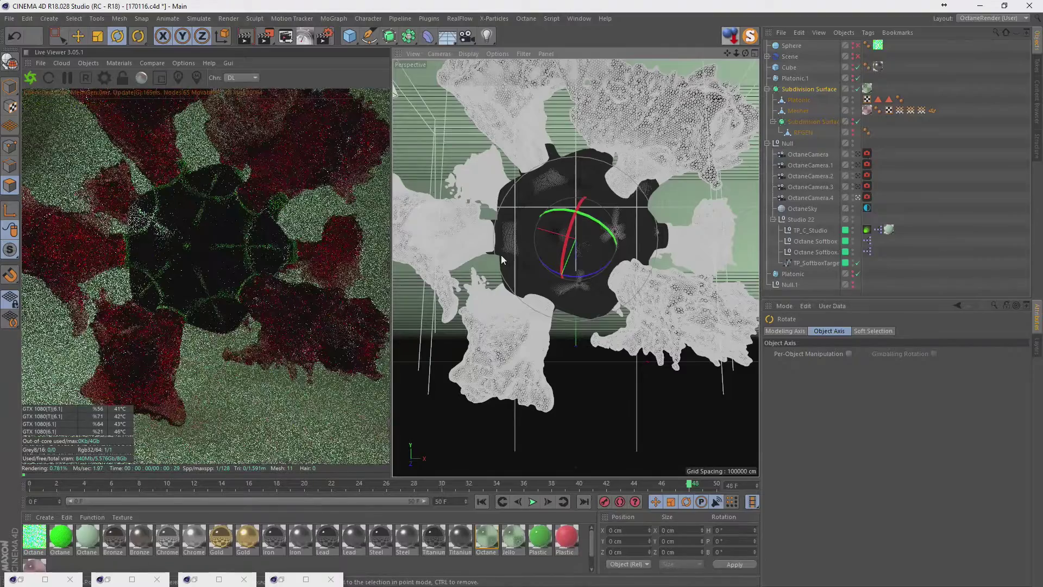
mouse_move(501, 255)
left_mouse_down()
mouse_move(617, 229)
mouse_move(562, 217)
left_mouse_up()
left_click_drag(539, 216, 533, 214)
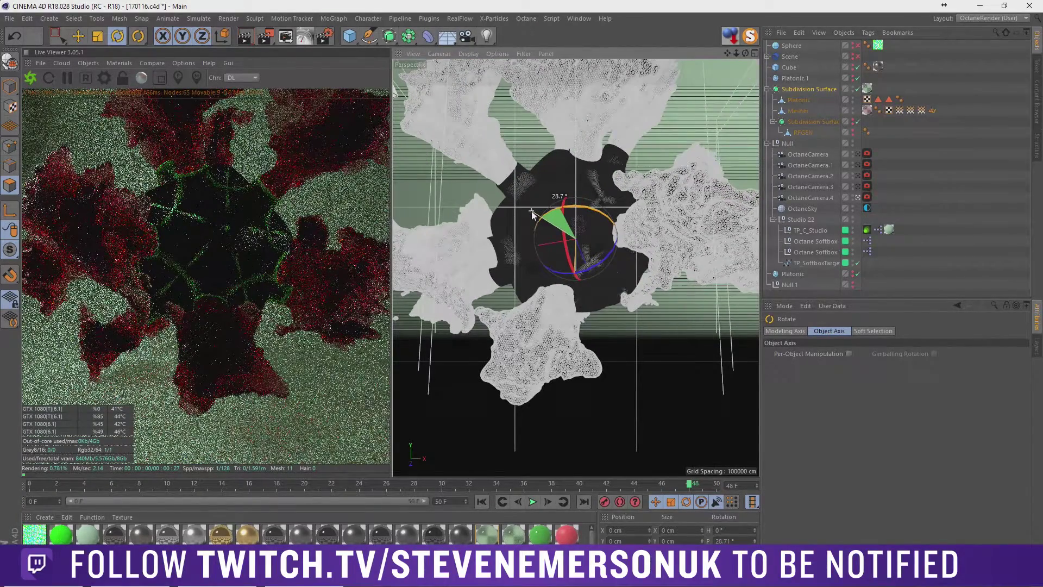
- Undo the rotations and the Mesher move, restoring the original hierarchy
key("ctrl+z")
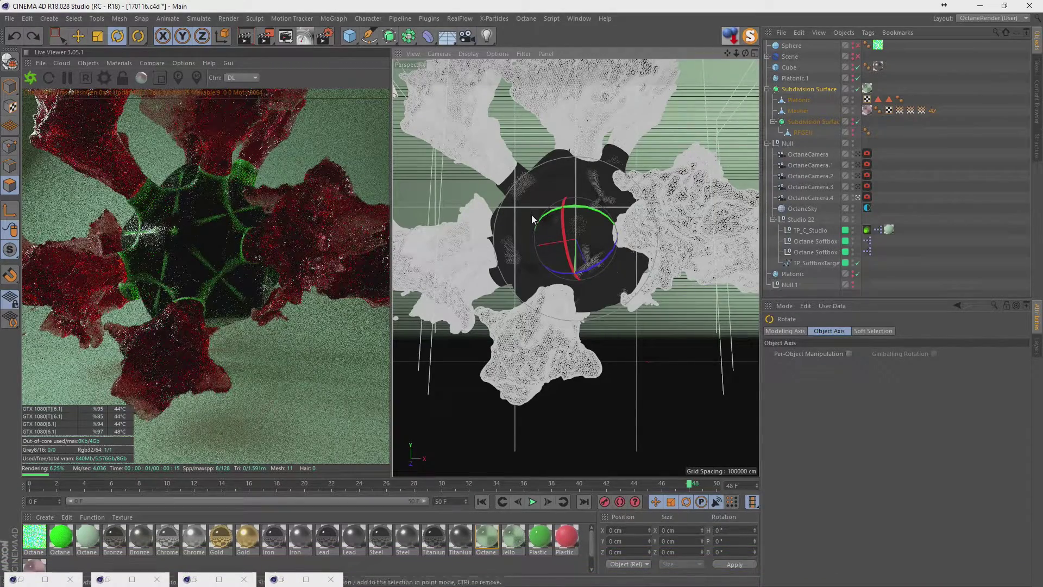
key("ctrl+z")
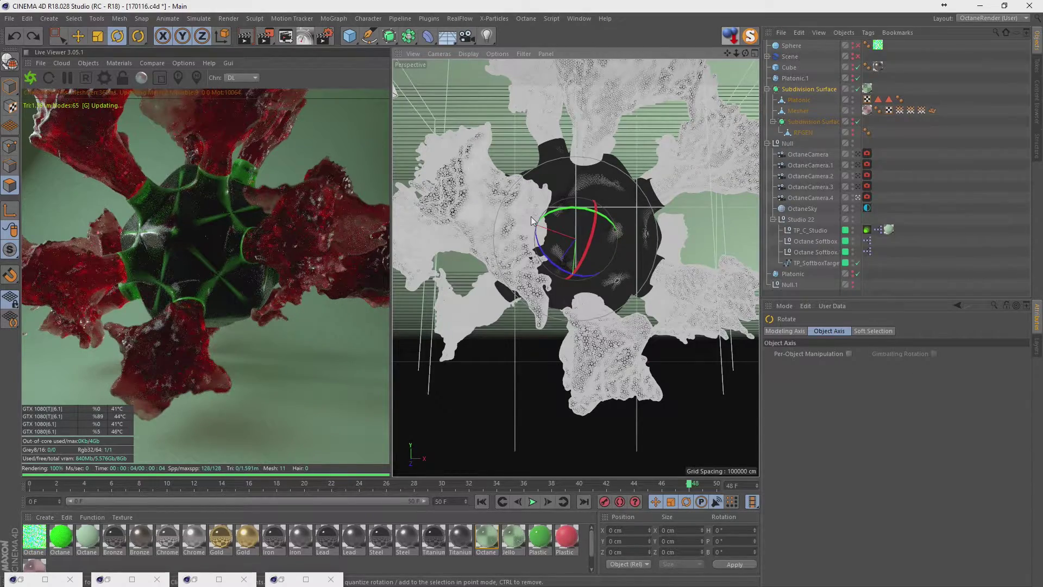
key("ctrl+z")
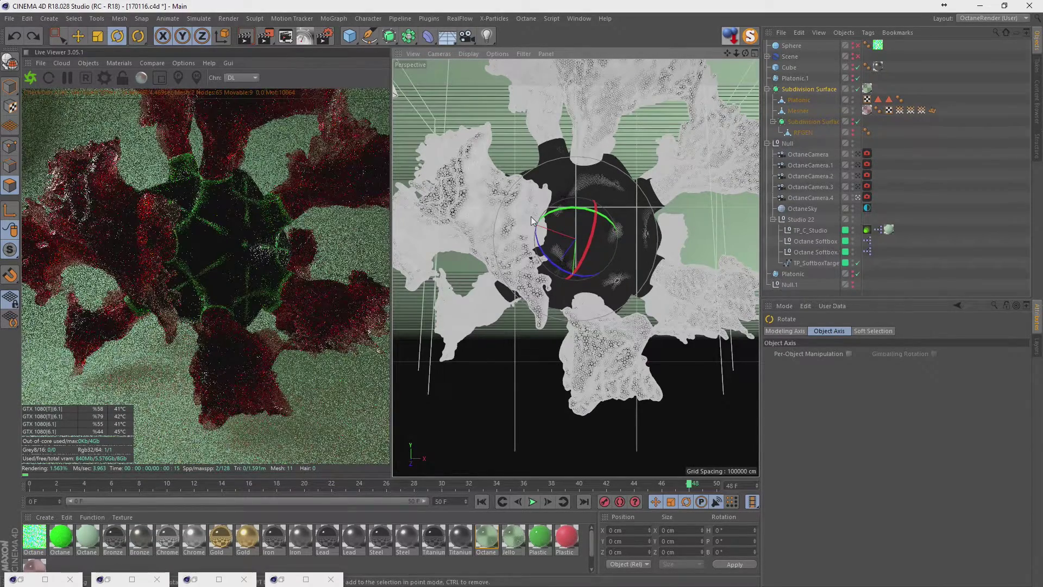
left_click_drag(531, 217, 705, 255)
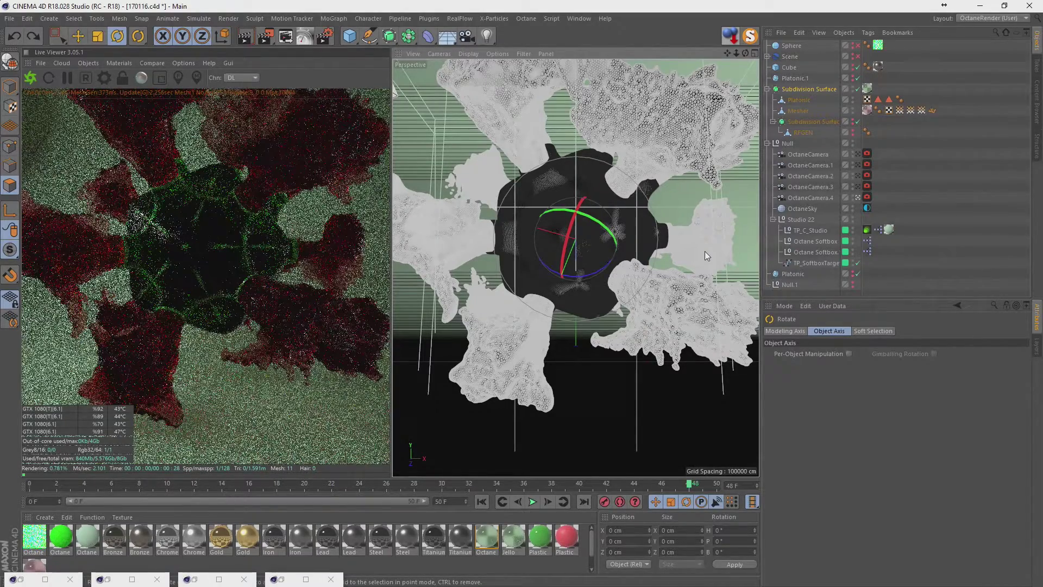
key("ctrl+z")
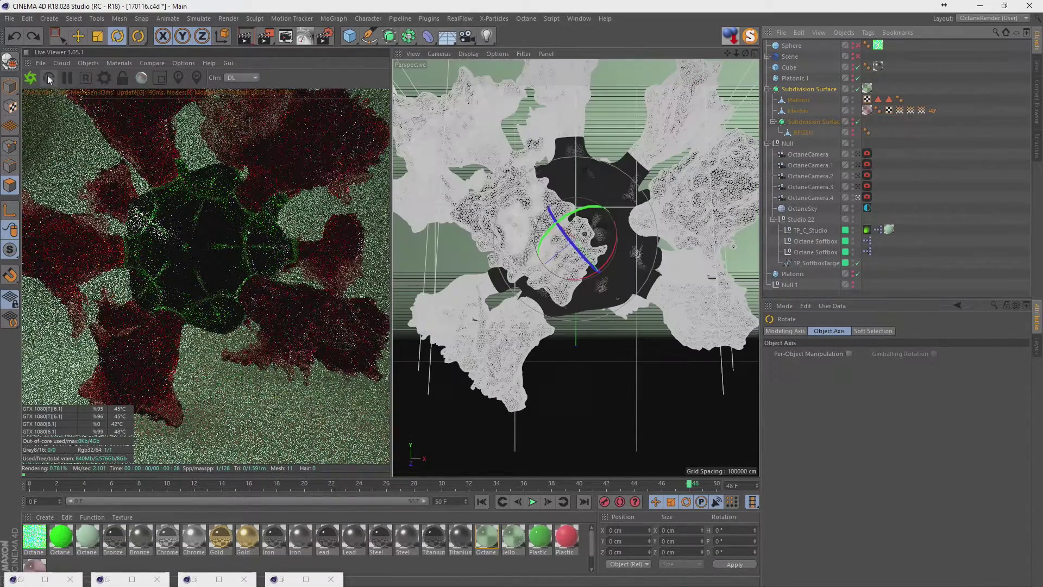
left_click(49, 79)
key("ctrl+z")
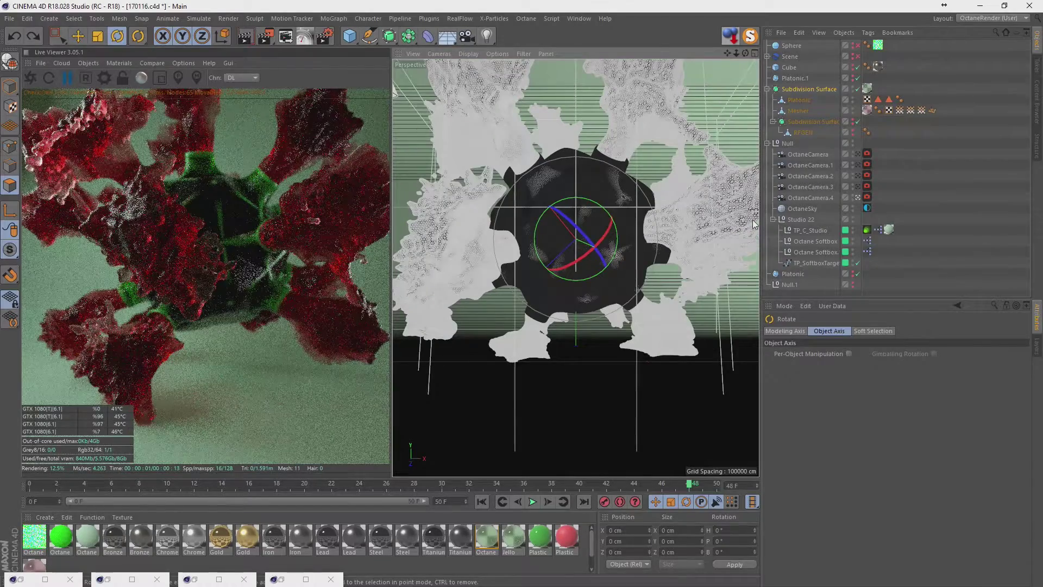
key("ctrl+z")
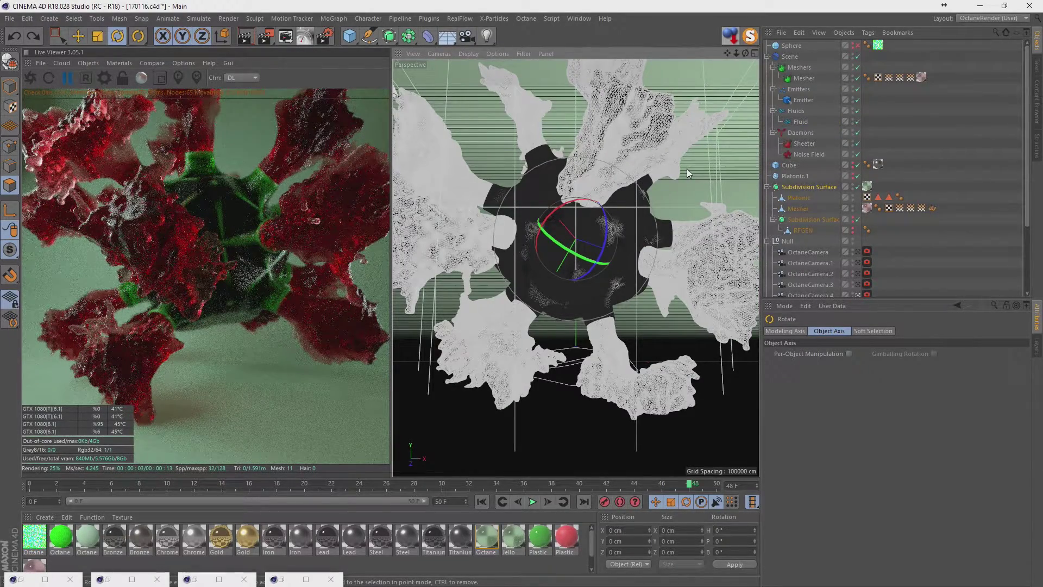
key("ctrl+z")
key("ctrl+y")
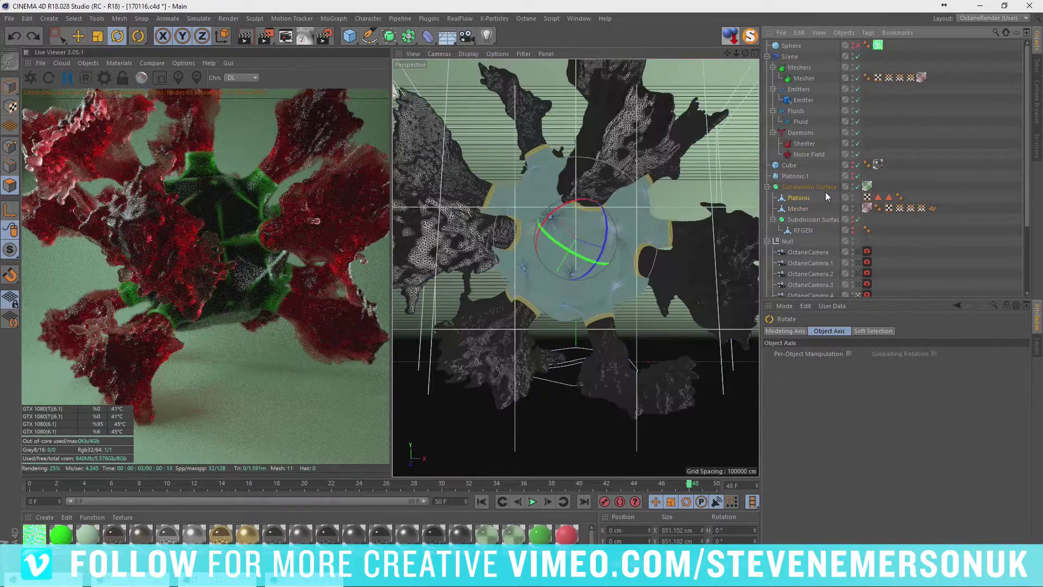
key("ctrl+z")
key("ctrl+z")
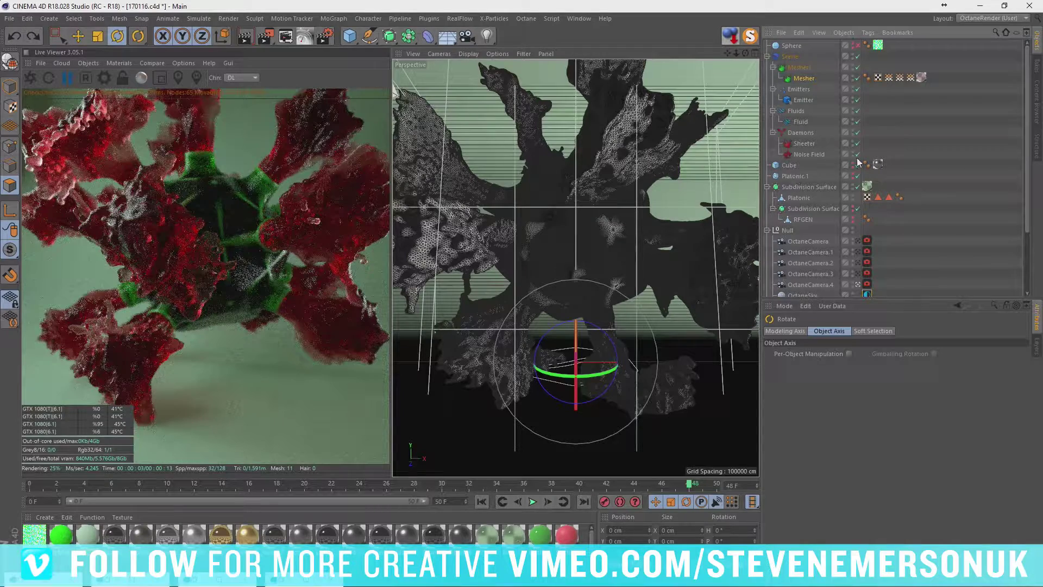
- Save the scene file
left_click(795, 57)
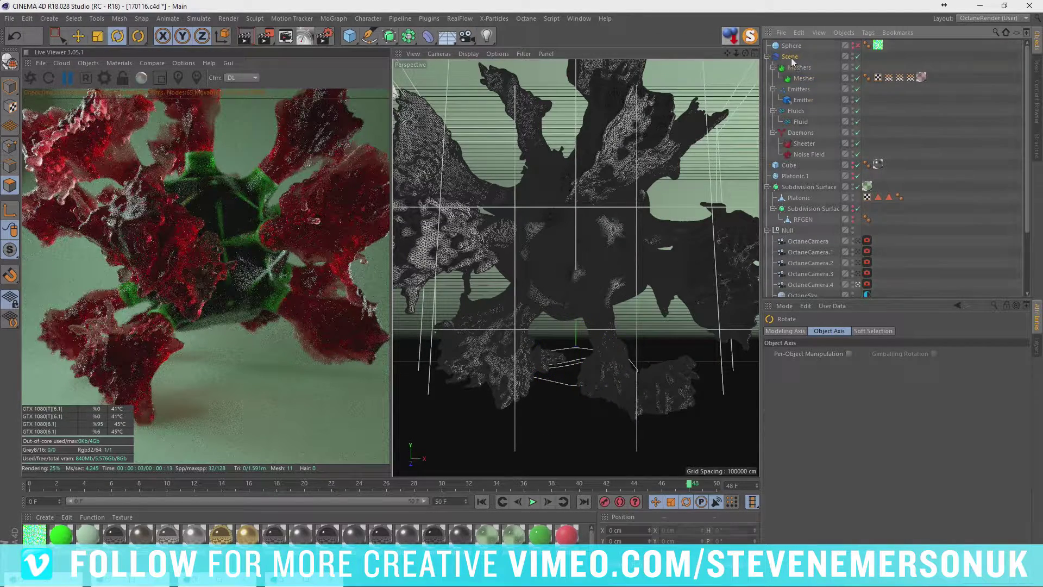
key("ctrl+s")
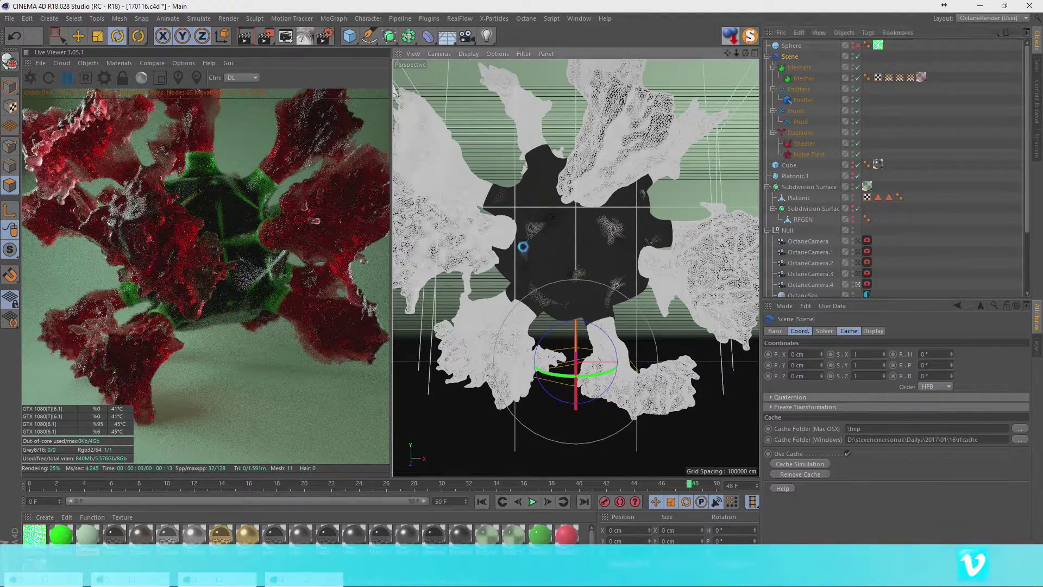
scroll(957, 266, "down", 3)
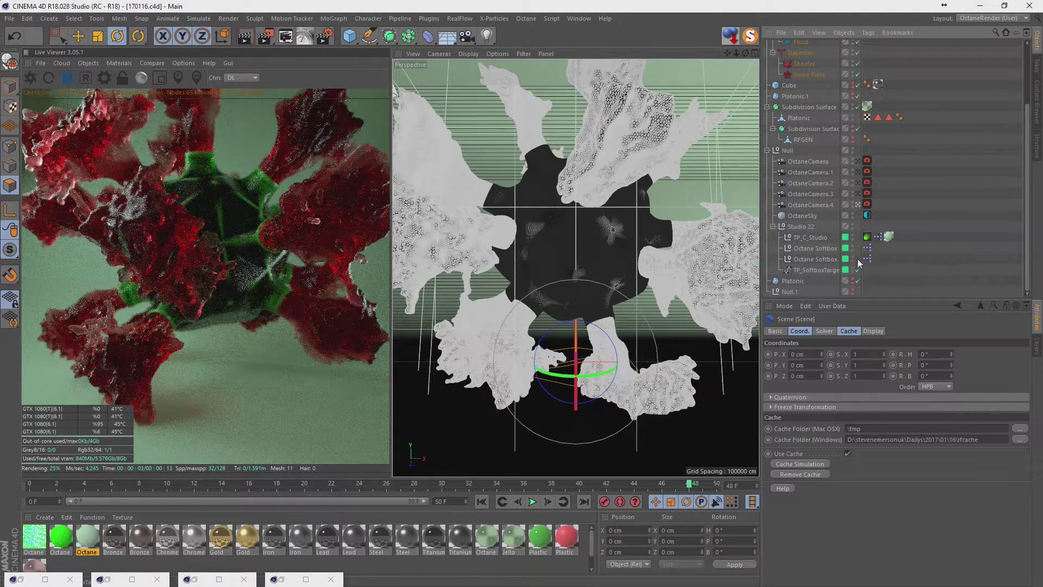
- Slide Octane Softbox.1 left along X and show its light scale and colour settings
left_click(812, 249)
mouse_move(524, 191)
left_mouse_down("alt")
mouse_move(579, 249)
mouse_move(652, 228)
left_mouse_up("alt")
left_click(815, 259)
key("e")
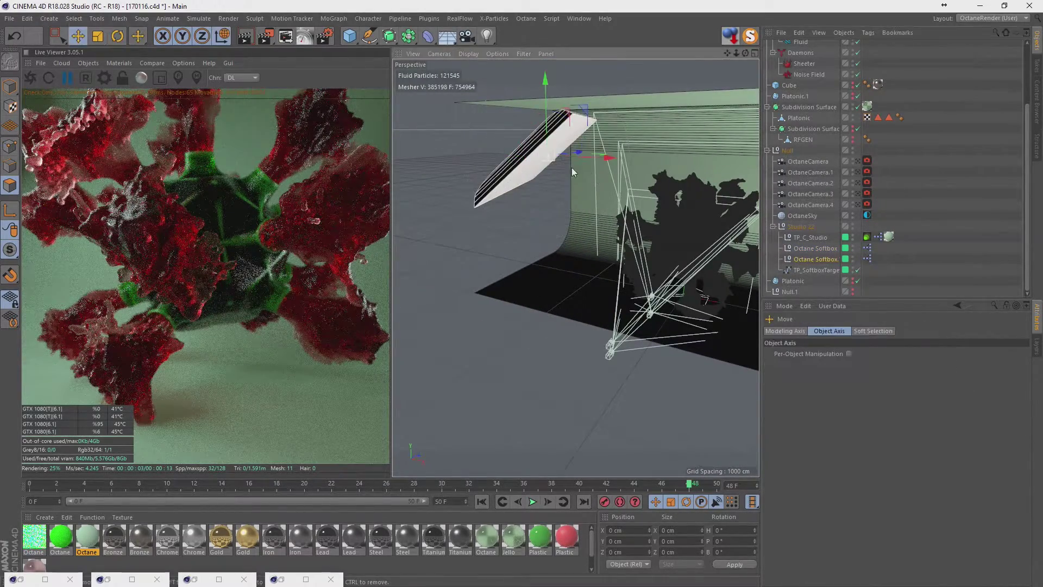
left_click_drag(605, 158, 550, 157)
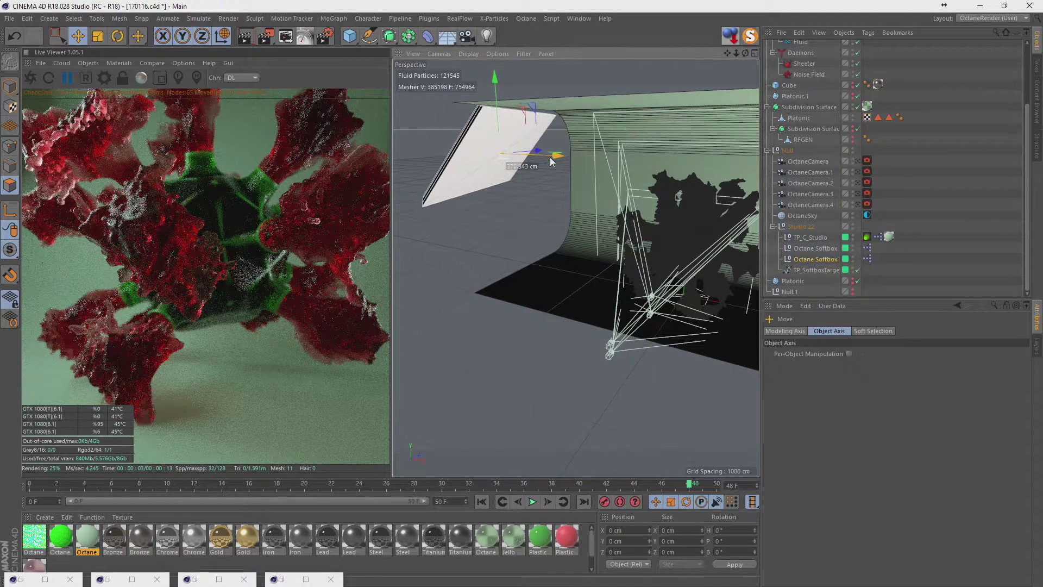
left_click(827, 260)
left_click(852, 330)
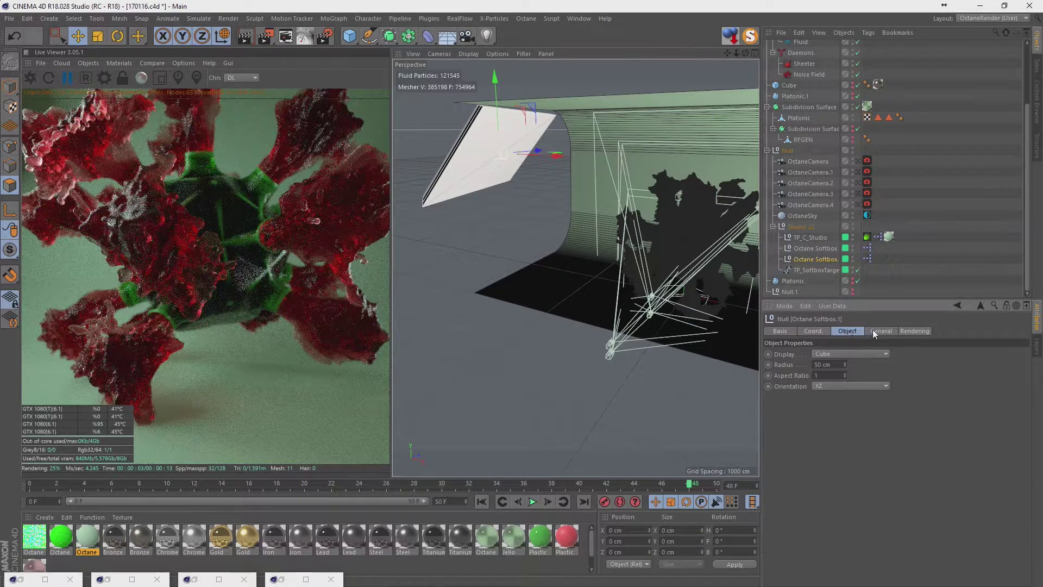
left_click(873, 330)
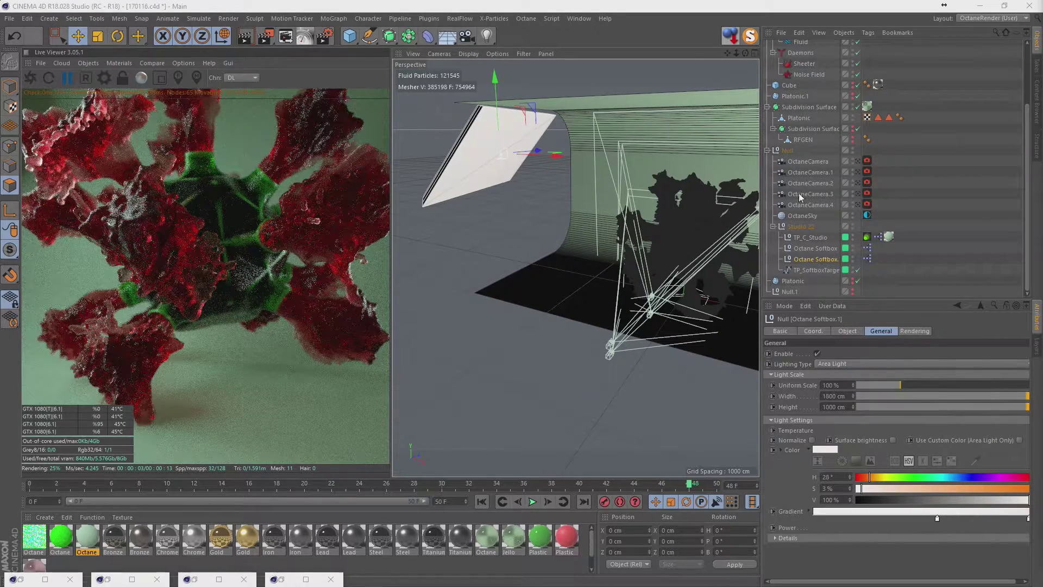
left_click(858, 204)
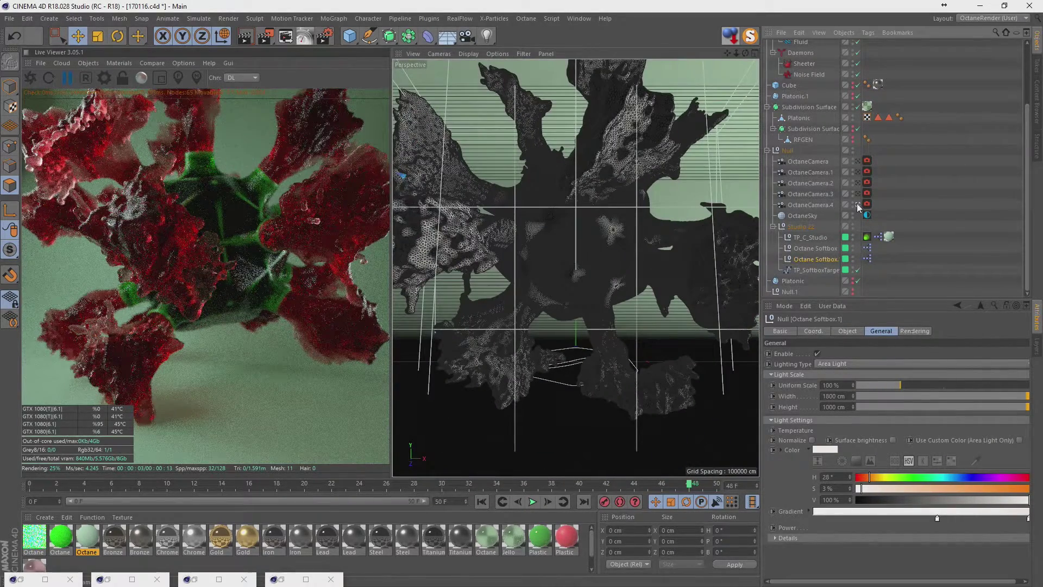
- Restart the live render and settle Octane's GI mode on GI_AMBIENT_OCCLUSION after trying diffuse
left_click(48, 77)
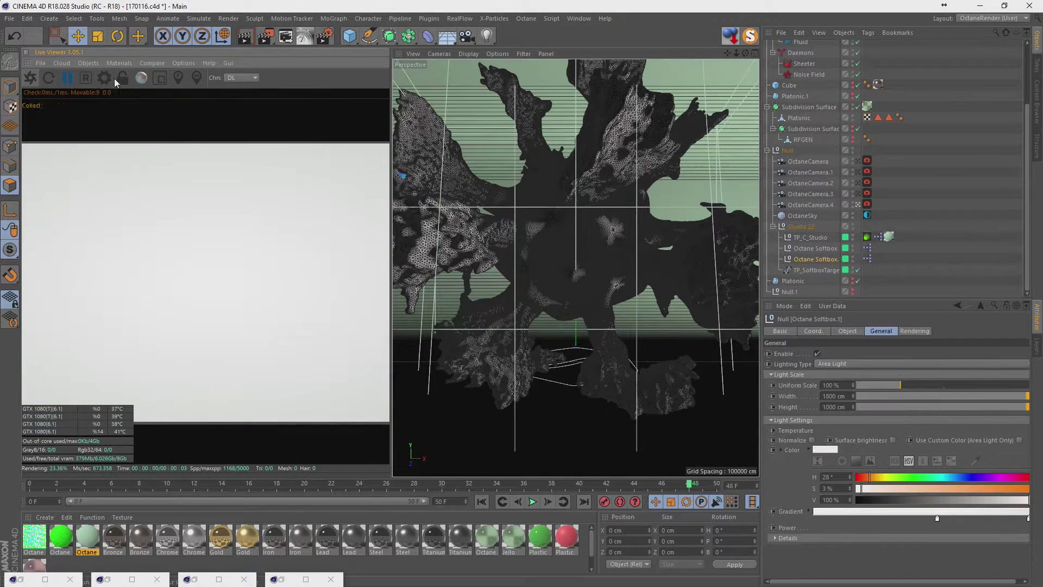
left_click(124, 80)
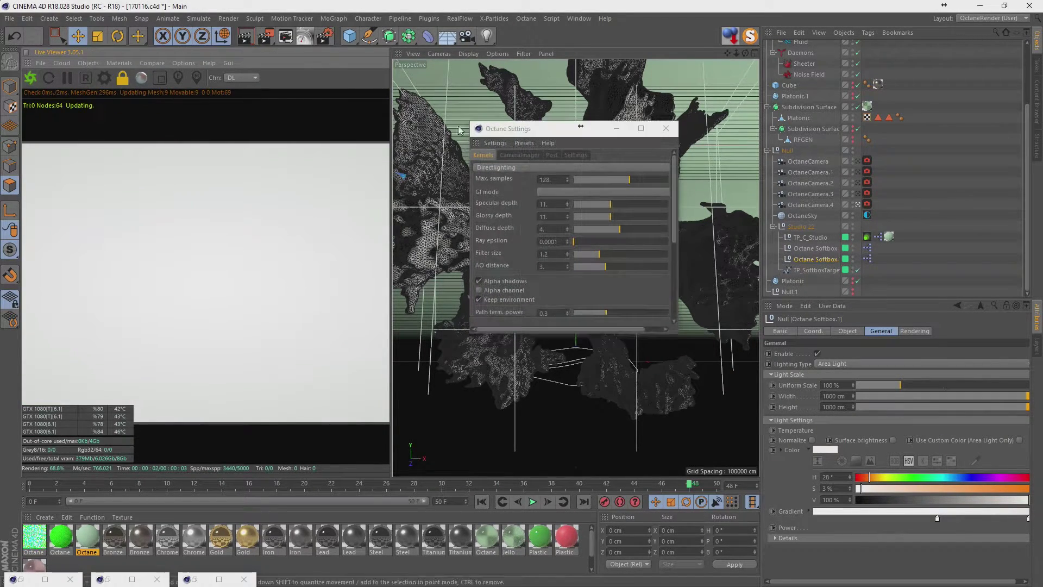
left_click(505, 157)
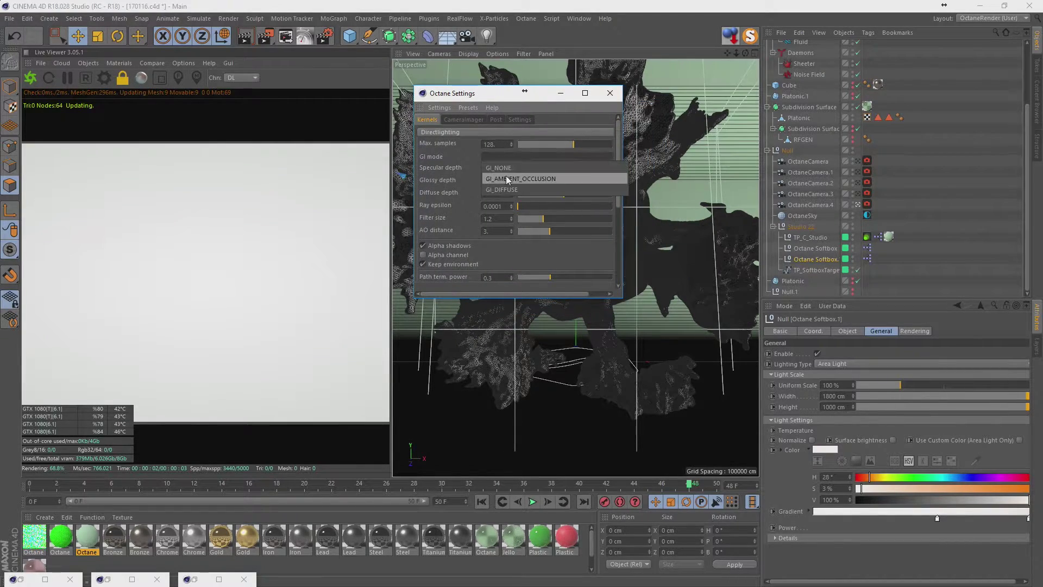
left_click(507, 180)
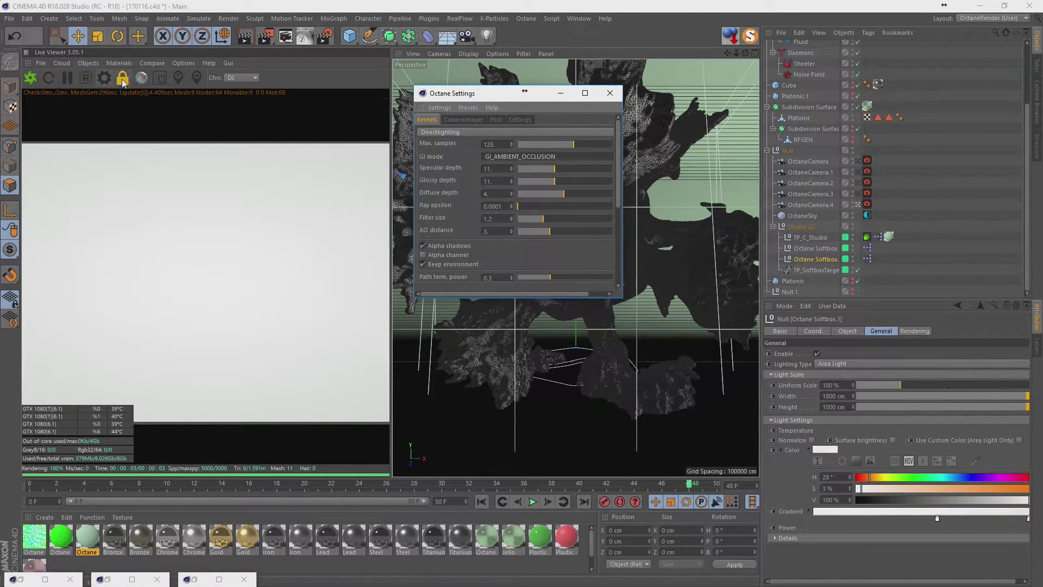
left_click(504, 156)
left_click(497, 188)
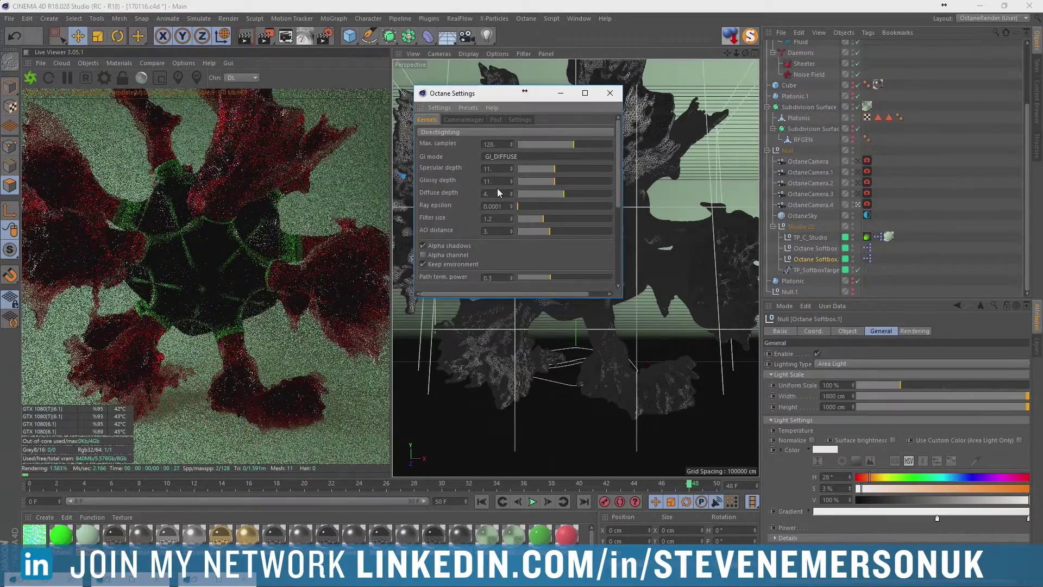
left_click(505, 156)
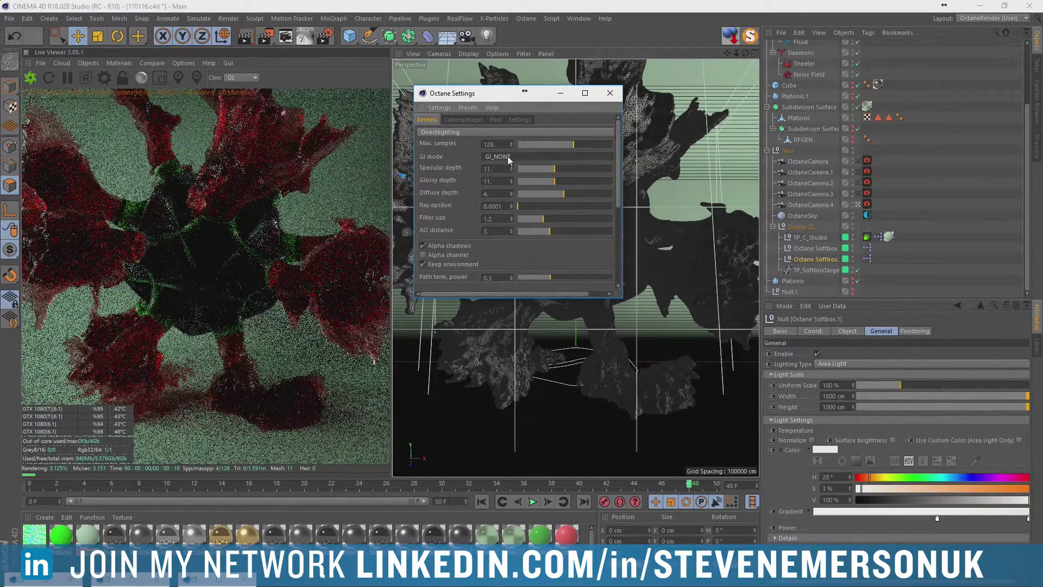
left_click(505, 156)
left_click(507, 178)
left_click(508, 157)
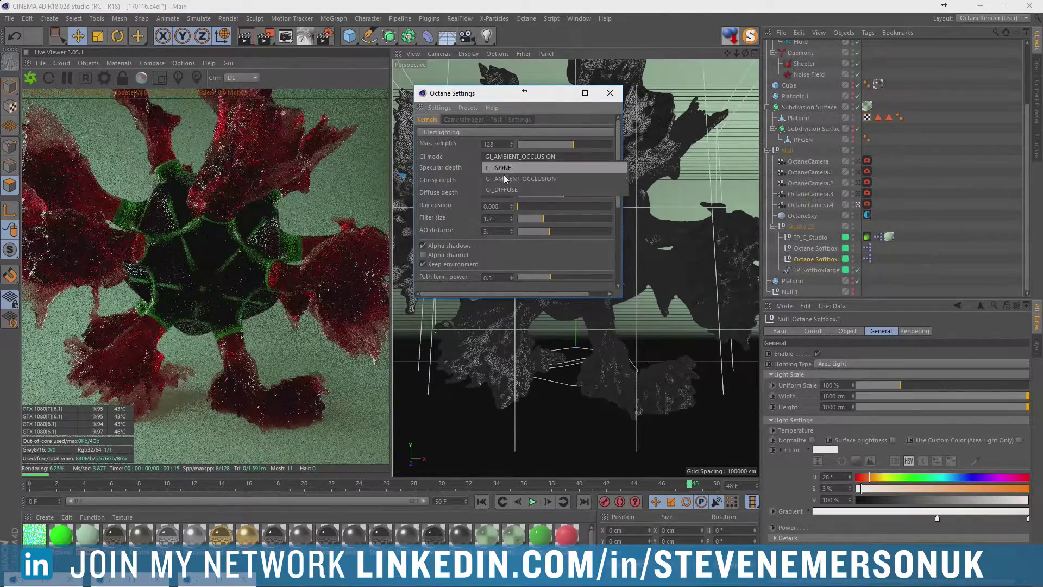
left_click(503, 186)
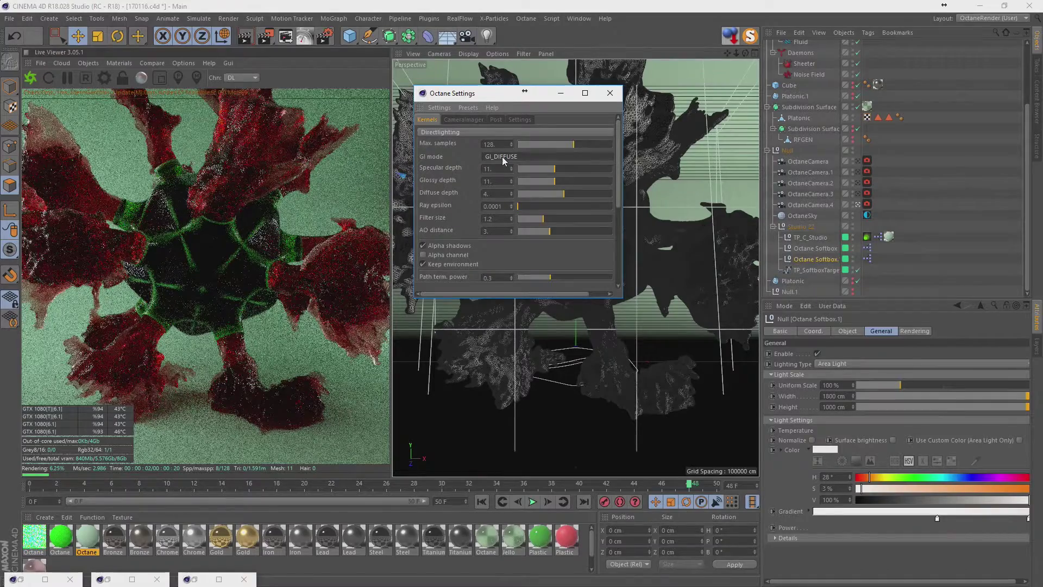
left_click(502, 157)
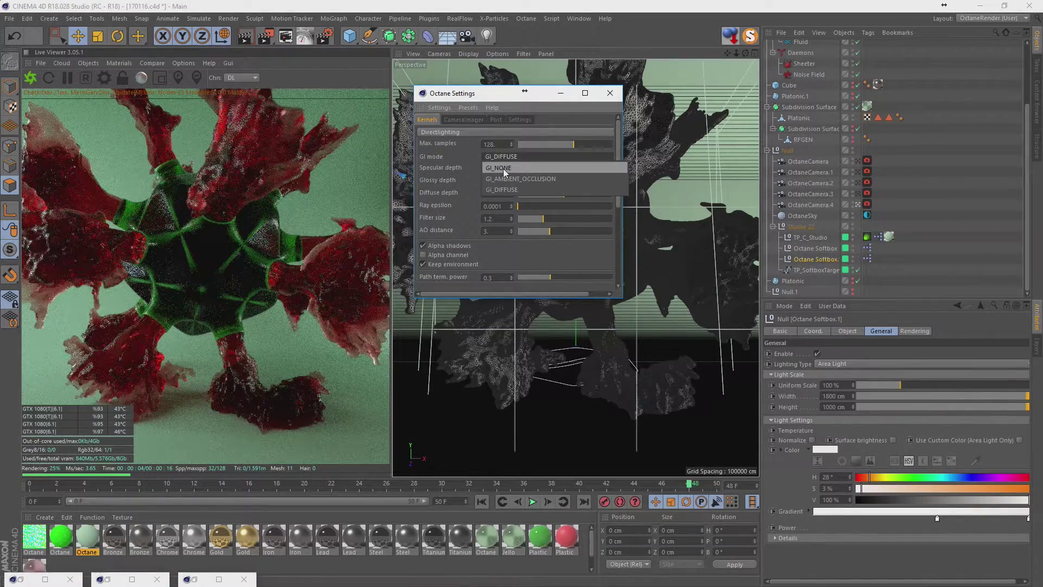
left_click(506, 180)
- Set Max. samples to 2048 and drag Camera Imager hotpixel removal down to 0
double_click(494, 144)
type("20")
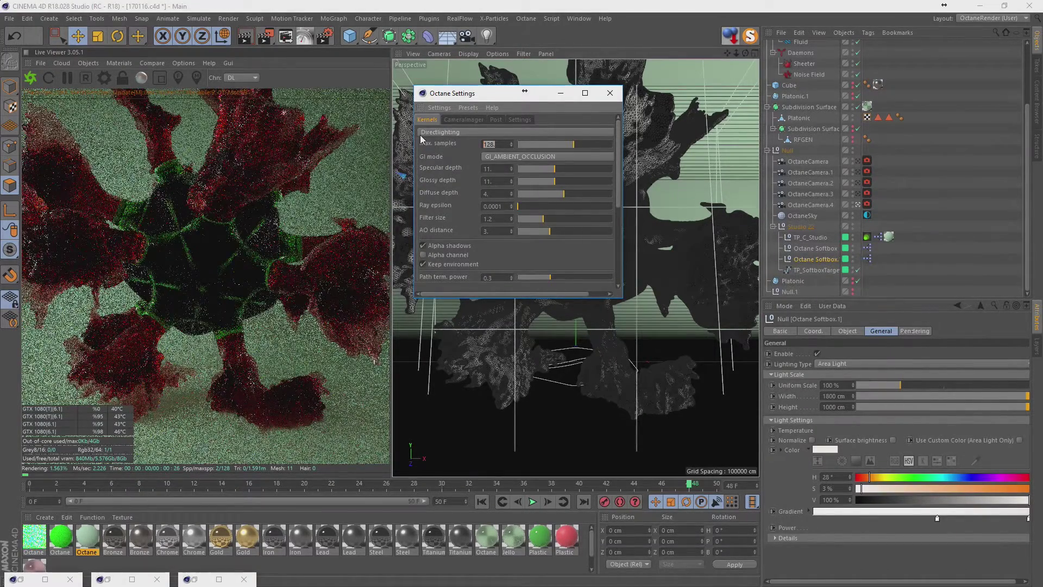
type("48")
key("Return")
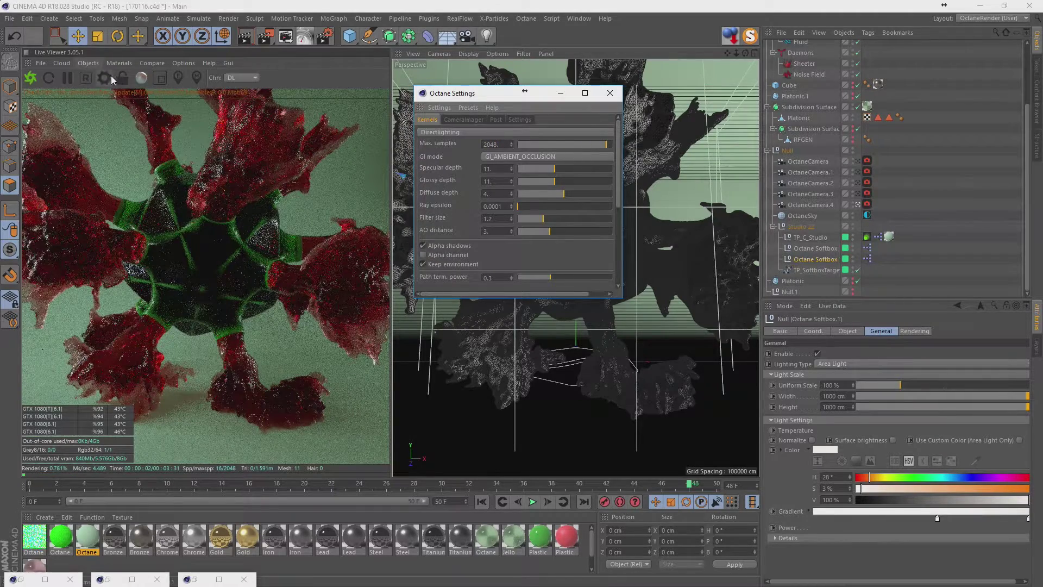
left_click(123, 77)
scroll(307, 225, "up", 5)
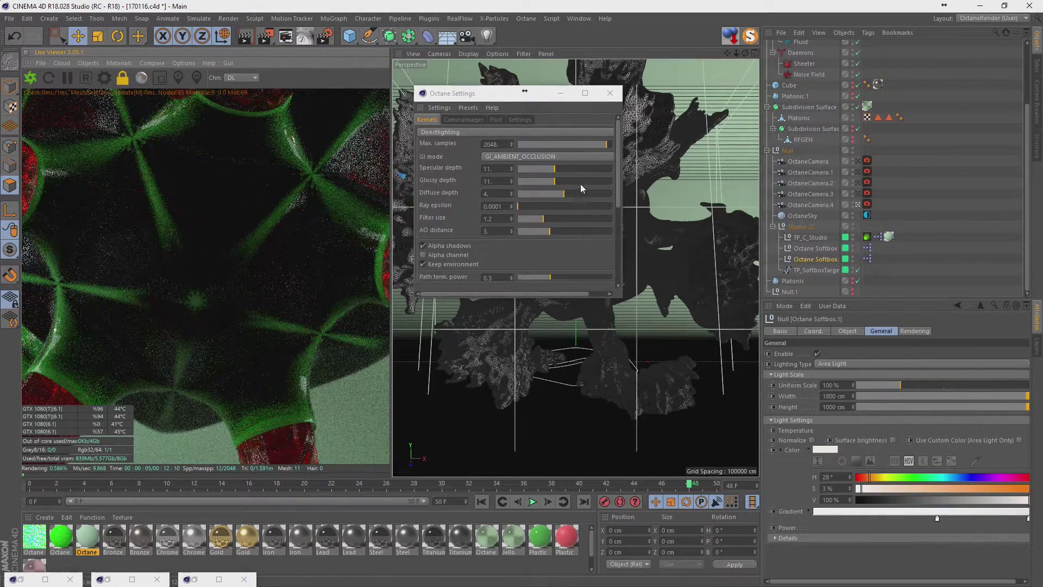
left_click(463, 119)
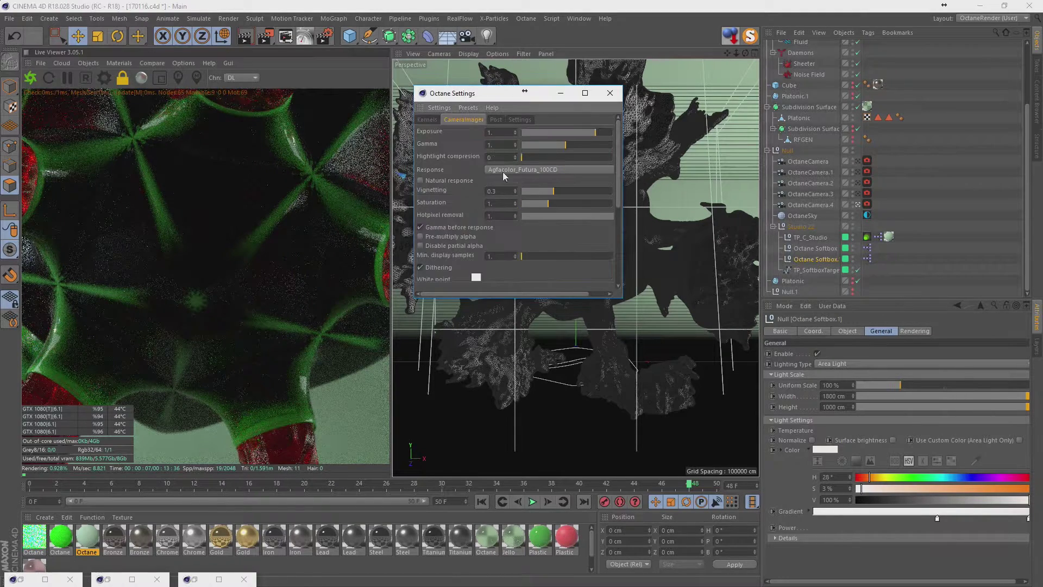
left_click_drag(545, 217, 492, 212)
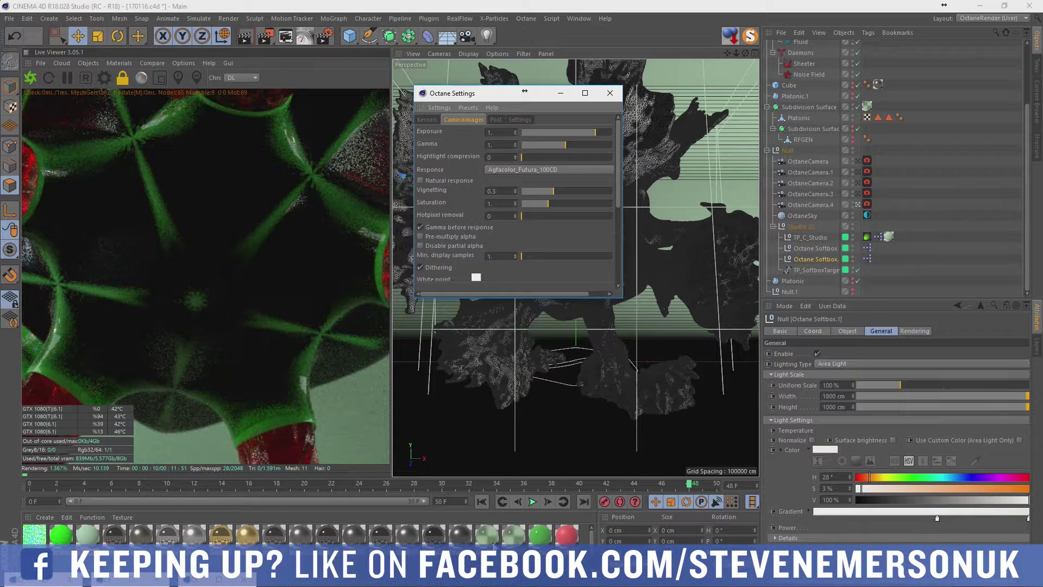
- Enter 4 as the Density in the Jello material's Medium channel
double_click(513, 535)
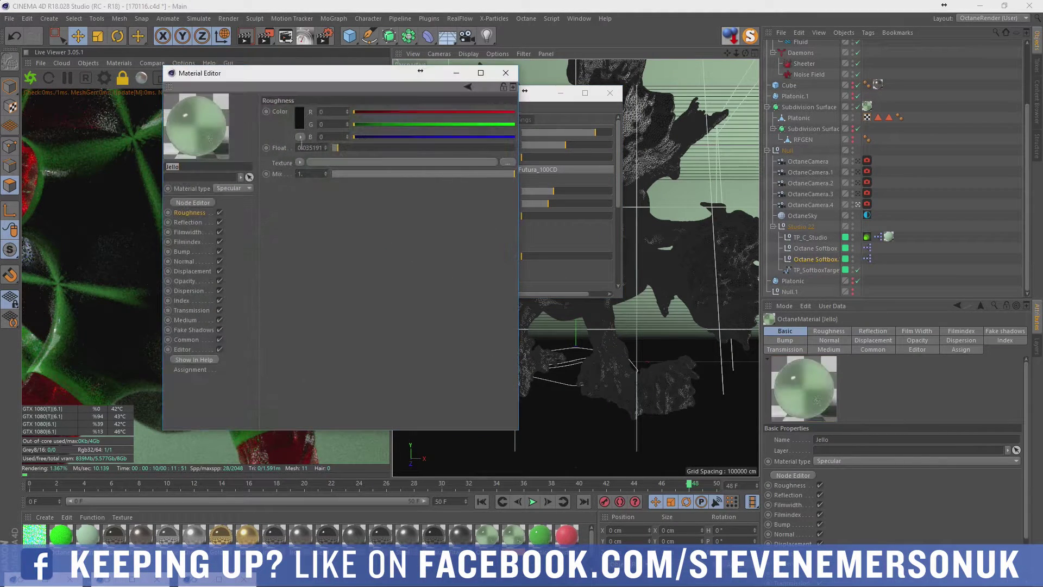
left_click(187, 320)
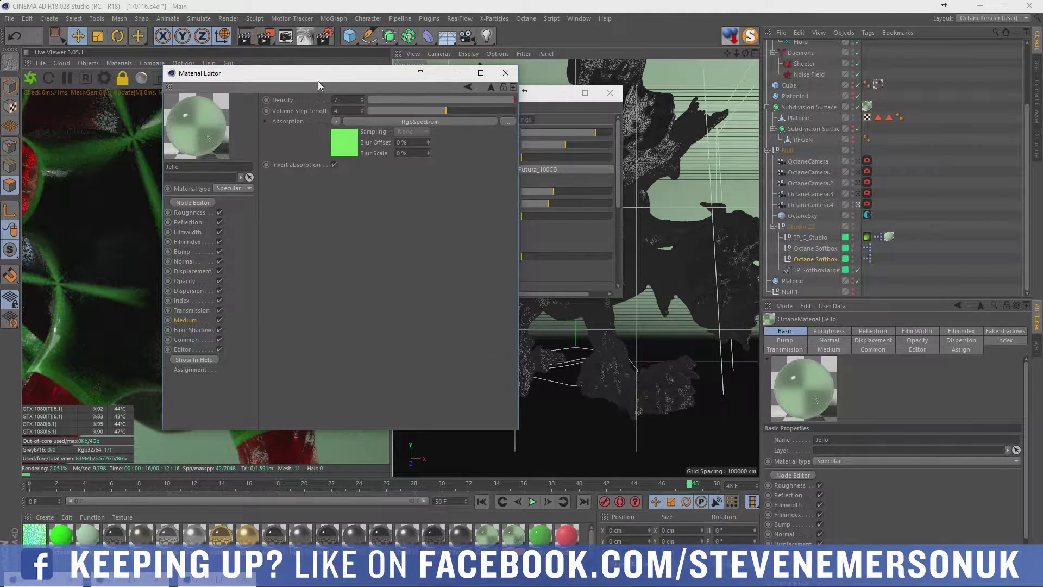
left_click_drag(493, 102, 504, 101)
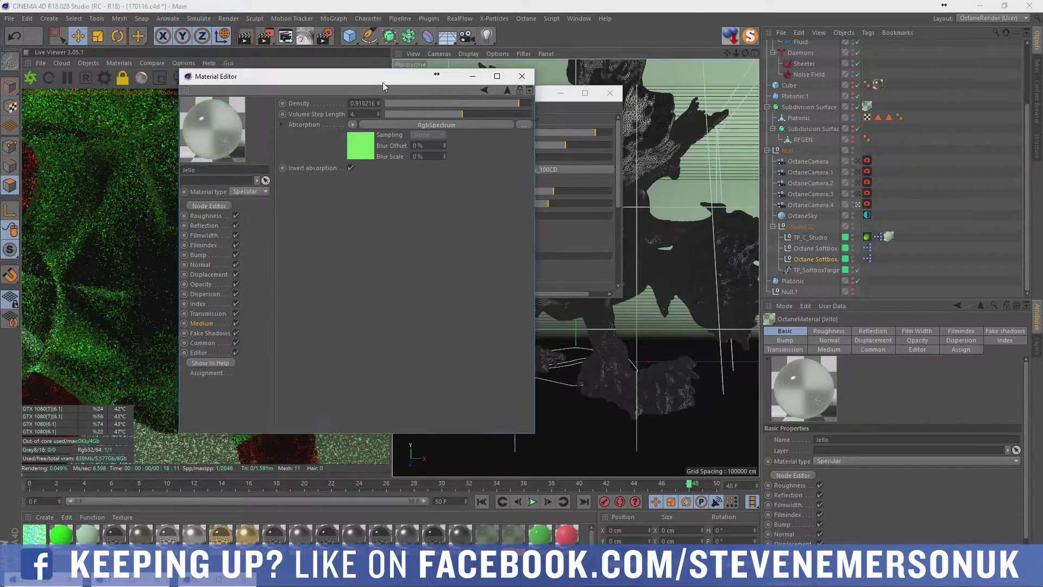
left_click_drag(383, 74, 609, 136)
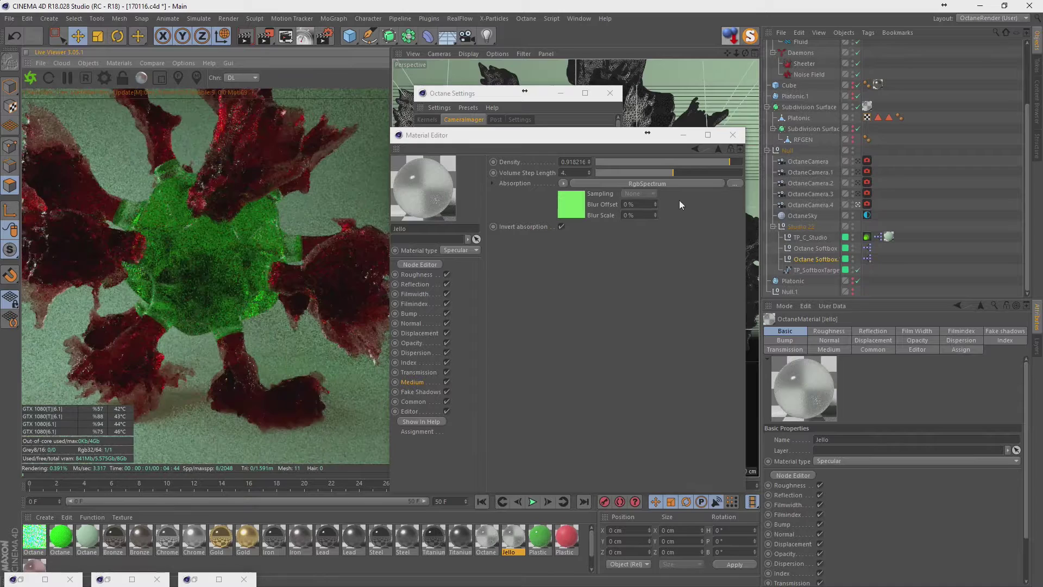
left_click(574, 162)
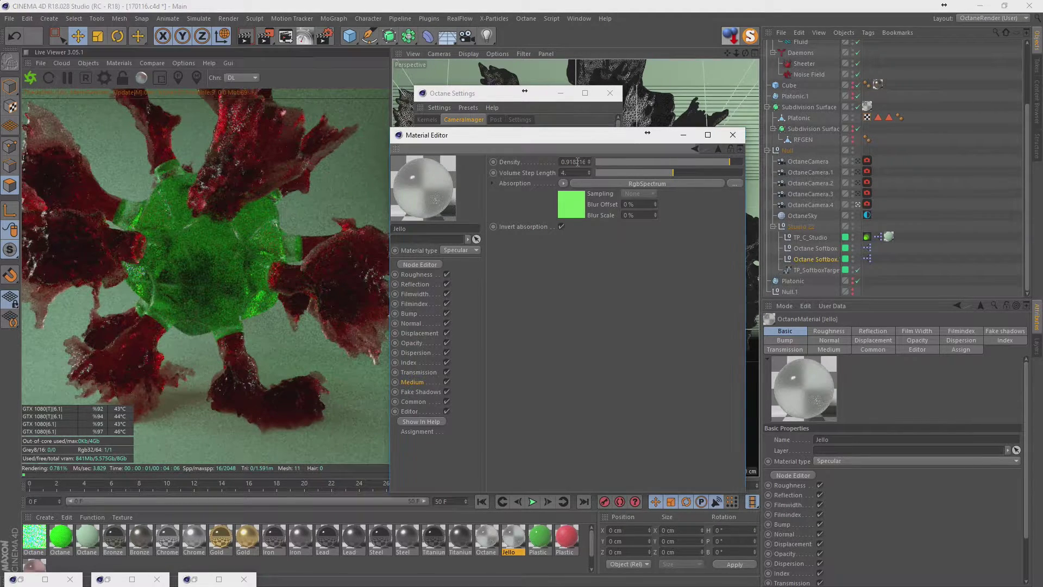
type("4")
key("Return")
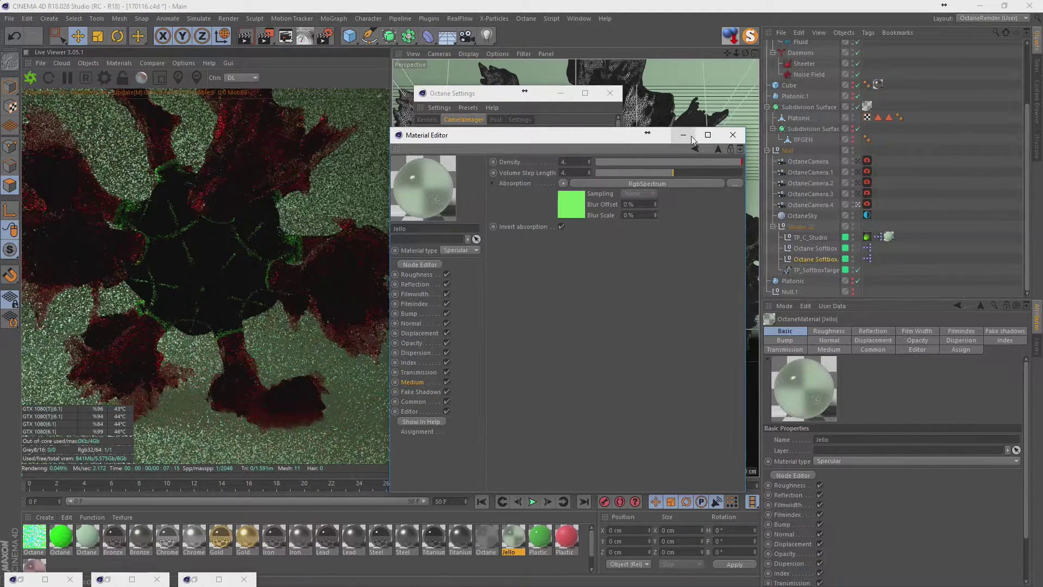
left_click(486, 535)
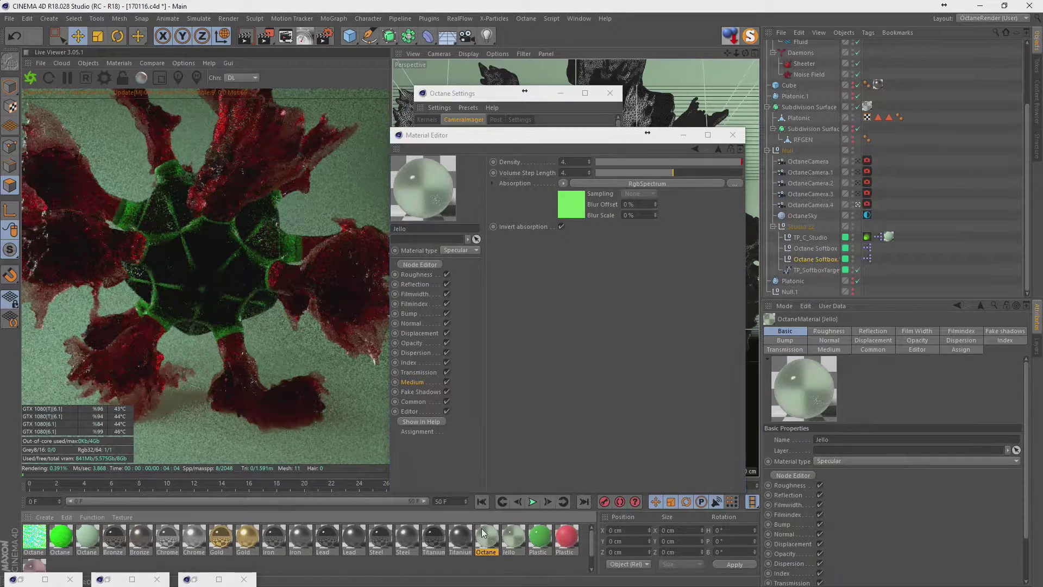
- Replace the Mix Material's amount shader with a C4doctane Marble pattern
left_click(516, 174)
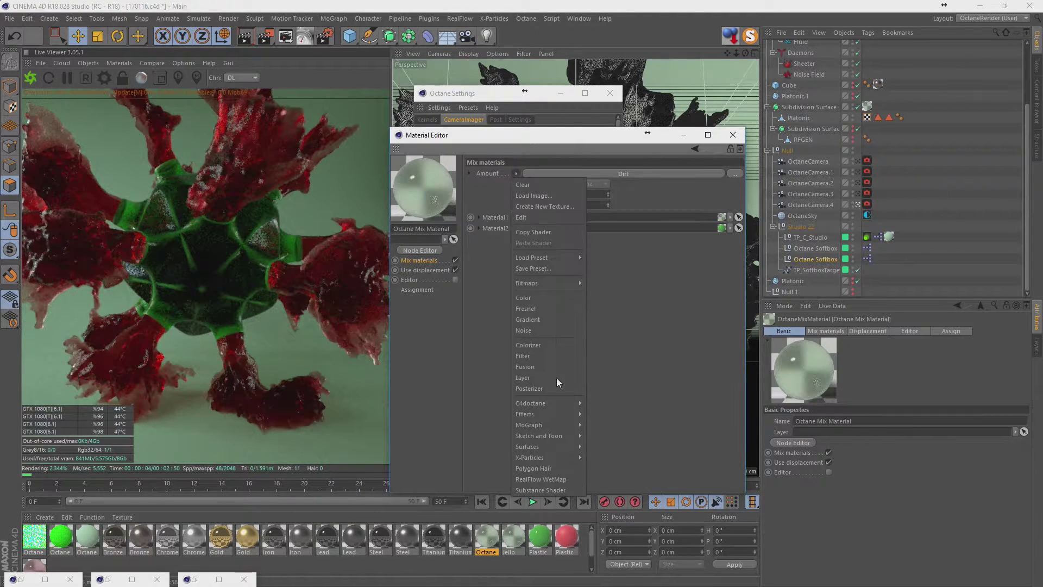
mouse_move(531, 402)
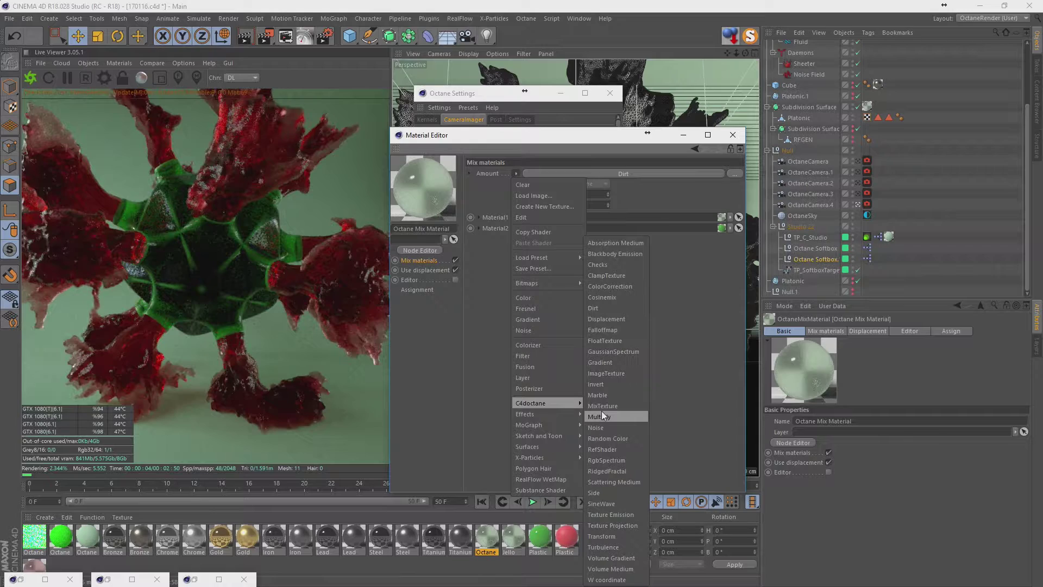
left_click(609, 395)
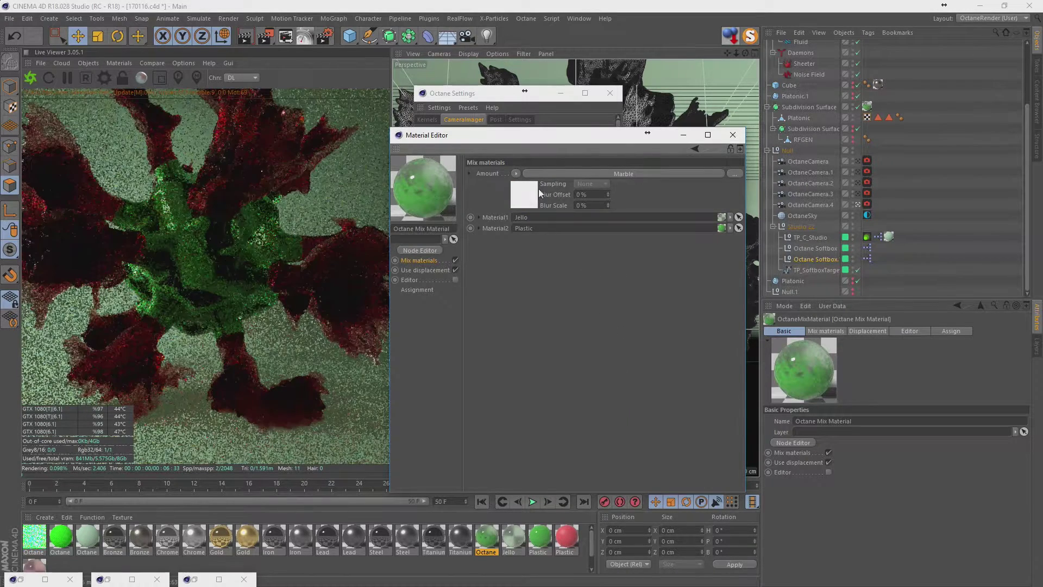
left_click(559, 173)
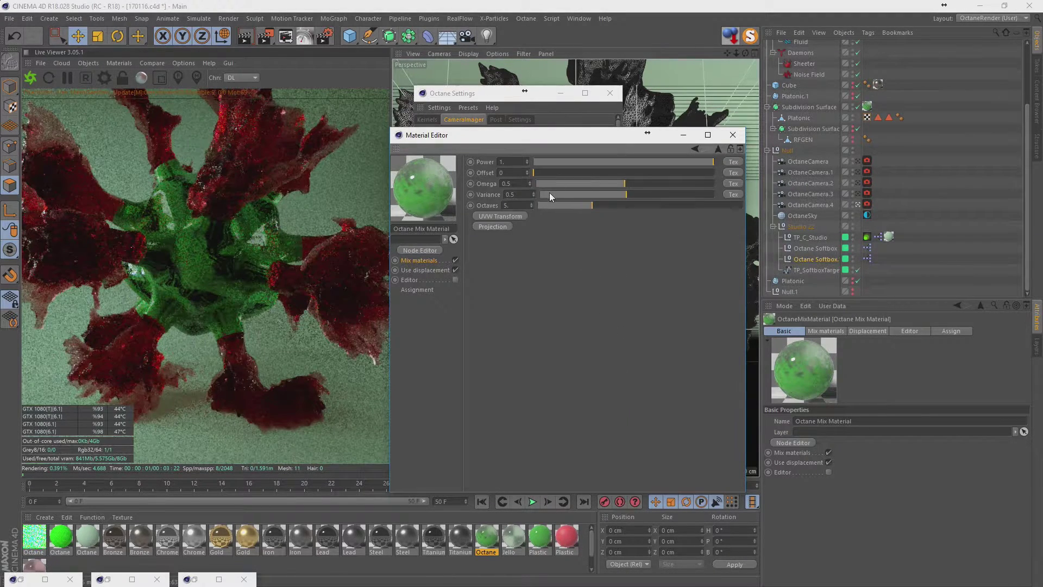
- Set the Marble offset to about 0.27, then undo the omega, variance and octave tweaks
mouse_move(578, 173)
left_mouse_down()
mouse_move(634, 172)
mouse_move(579, 162)
mouse_move(713, 162)
left_mouse_up()
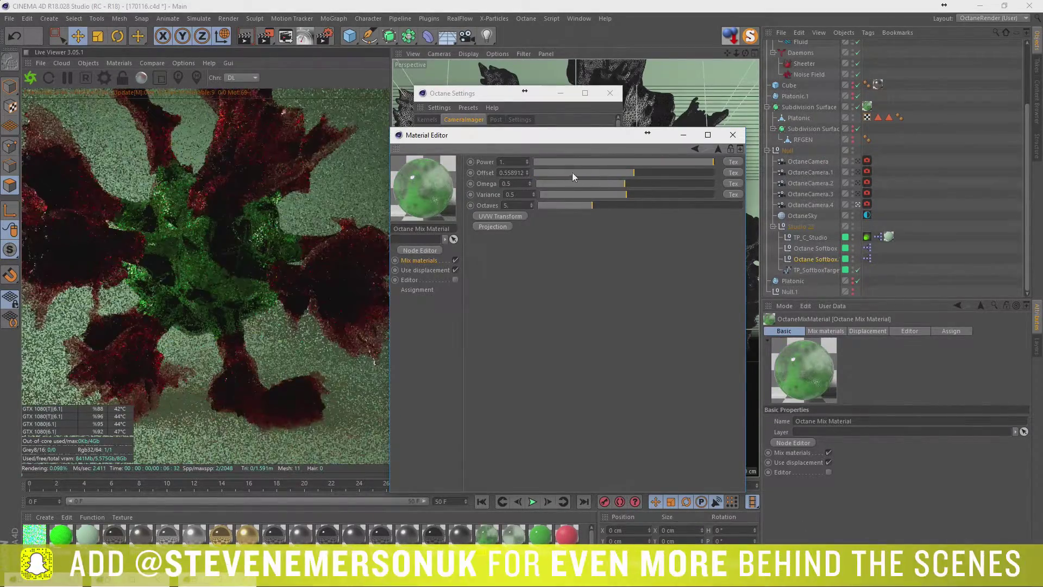
left_click(582, 173)
left_click(683, 184)
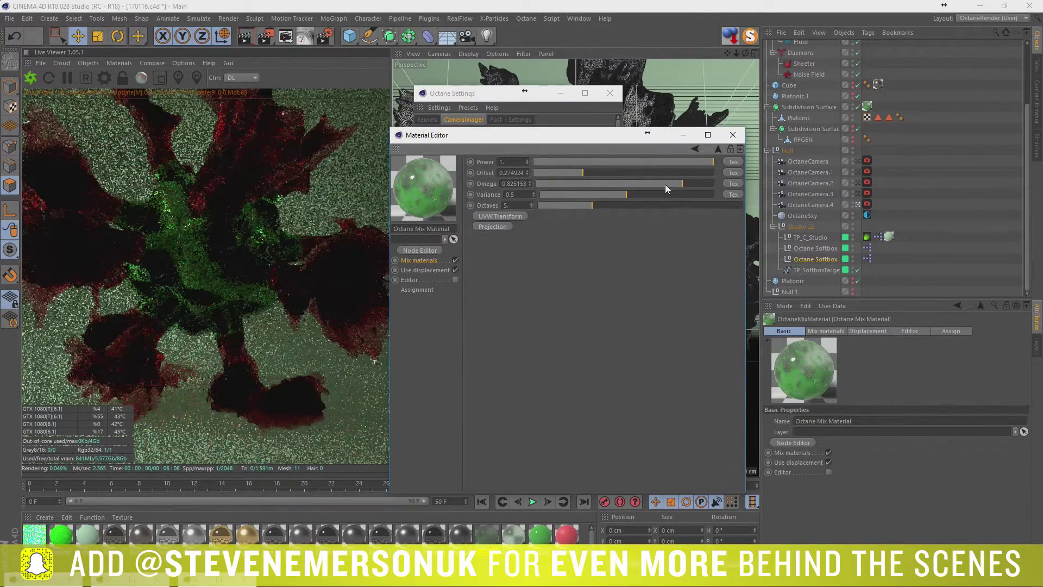
left_click_drag(646, 193, 689, 197)
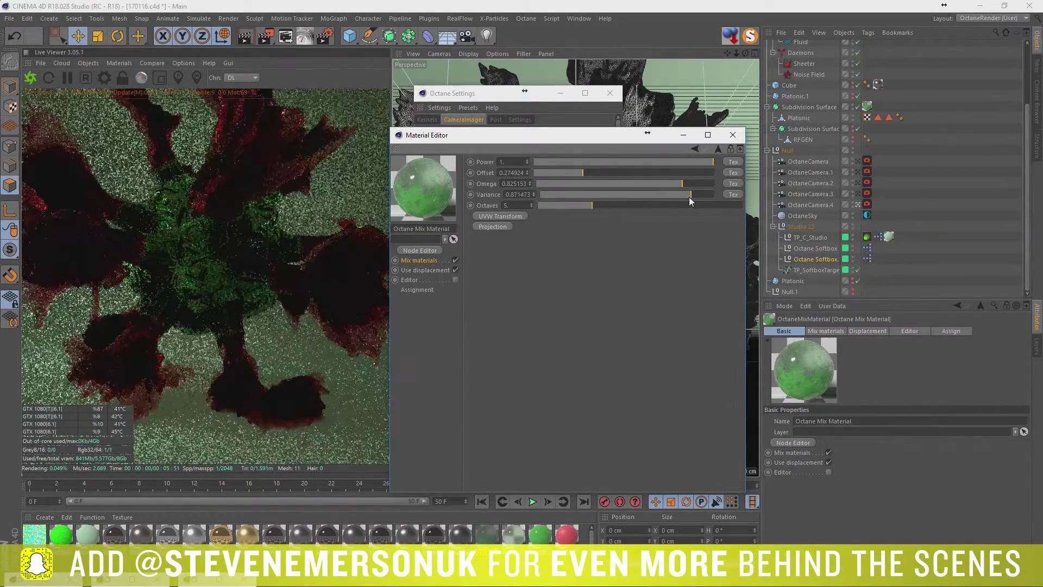
left_click_drag(594, 205, 558, 205)
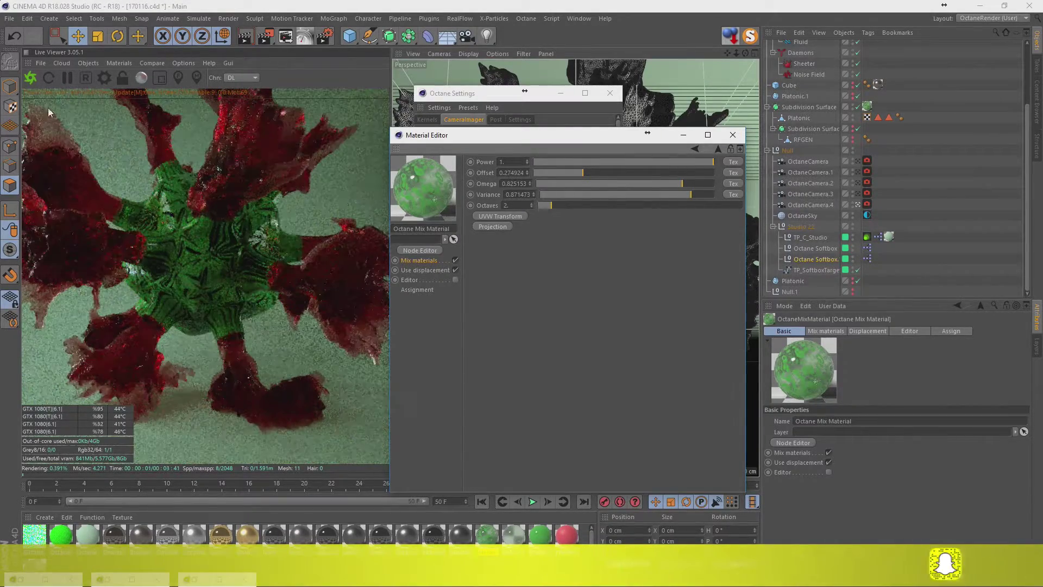
left_click(15, 38)
left_click(16, 38)
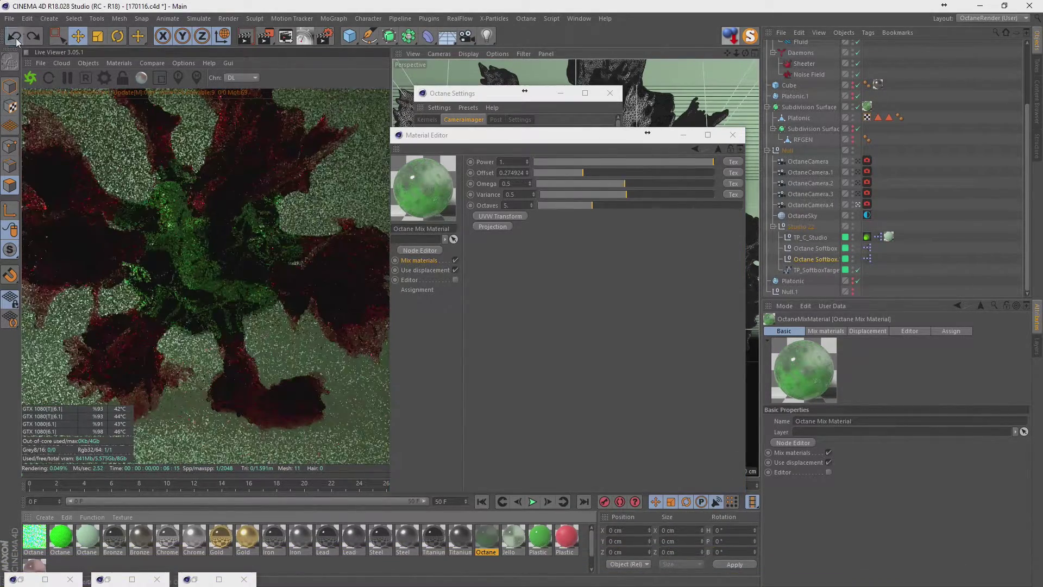
- Revisit the Jello material's Medium settings, commit a density of 3, and scroll the Object Manager
left_click(15, 38)
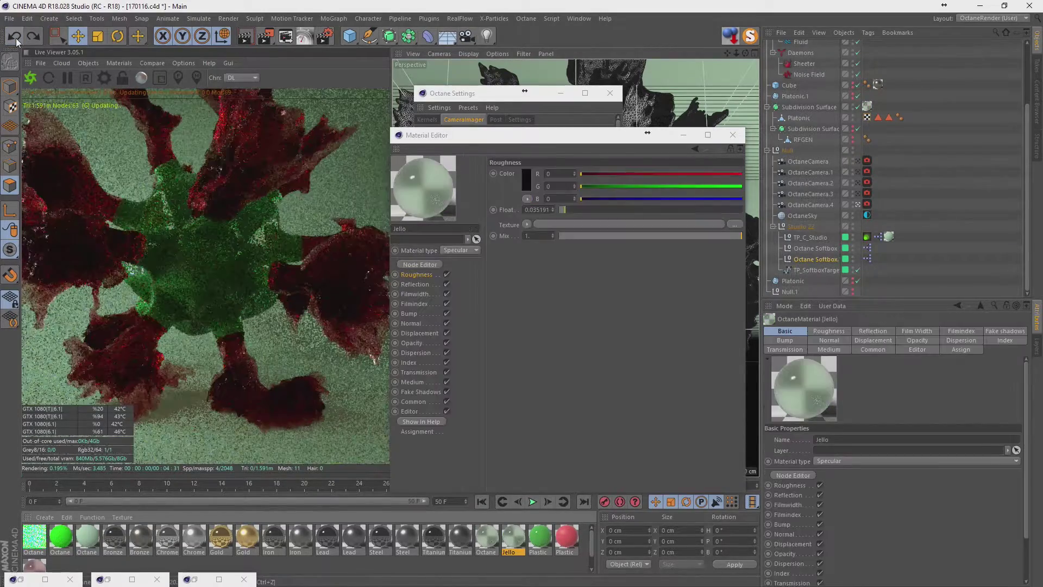
left_click(15, 38)
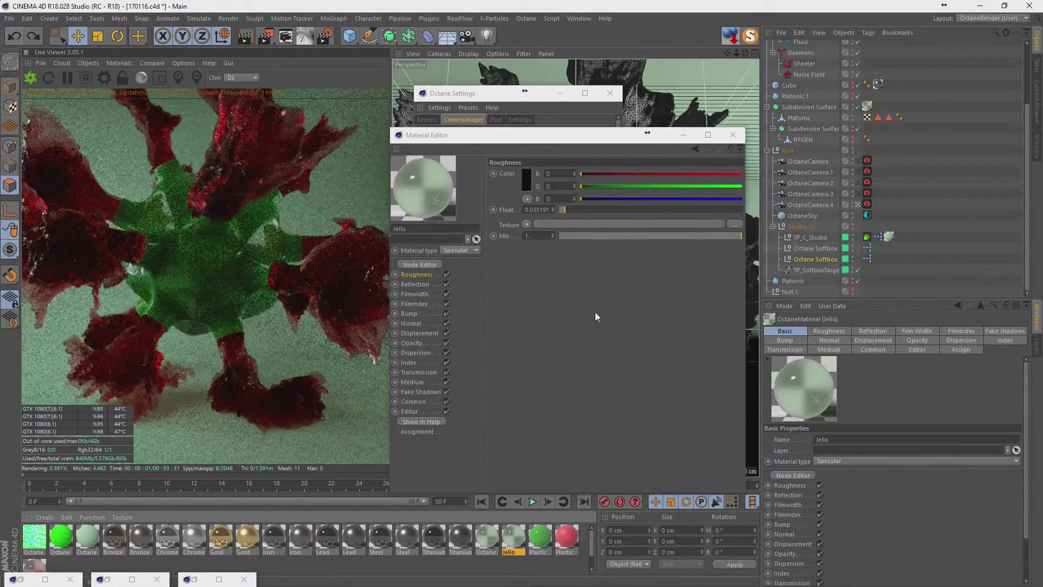
left_click(415, 382)
left_click(489, 540)
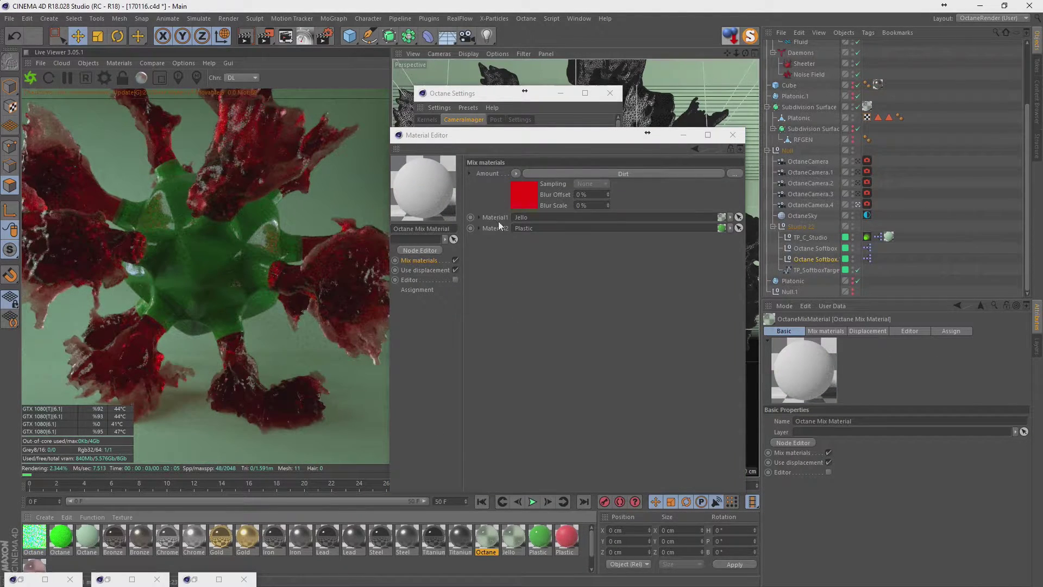
left_click(513, 537)
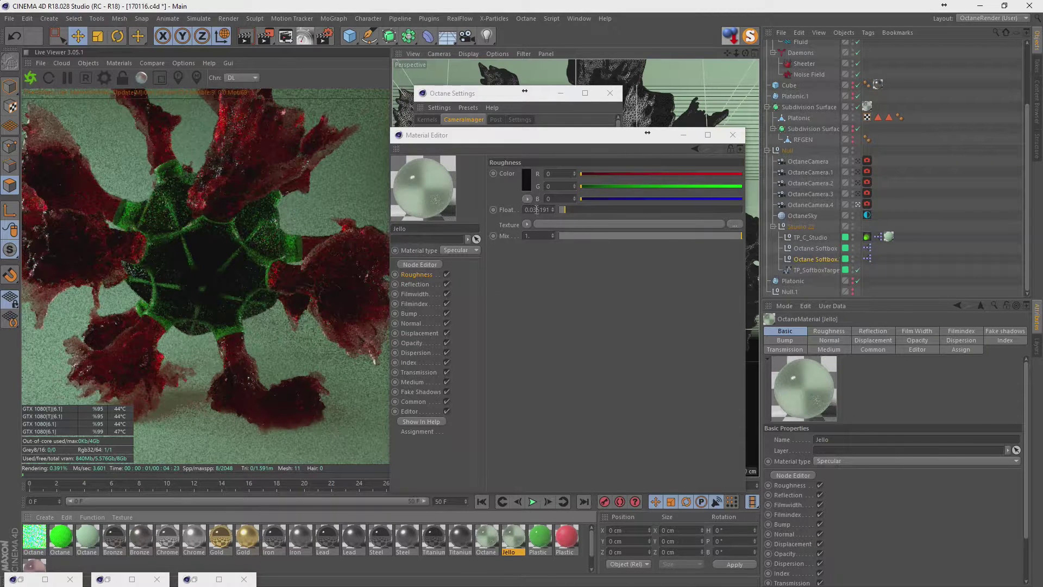
left_click(412, 382)
left_click(625, 174)
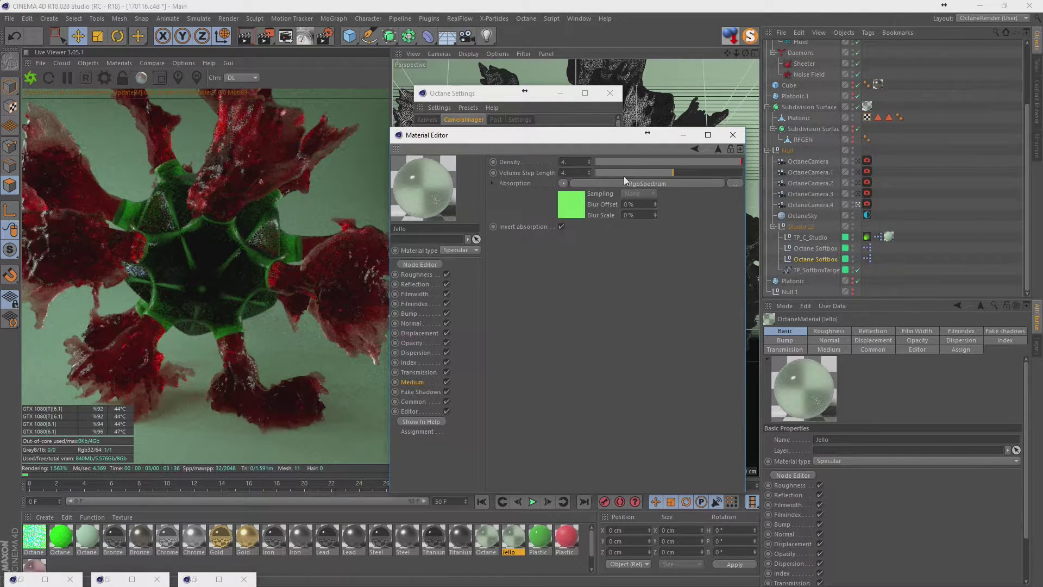
type("3.")
key("Return")
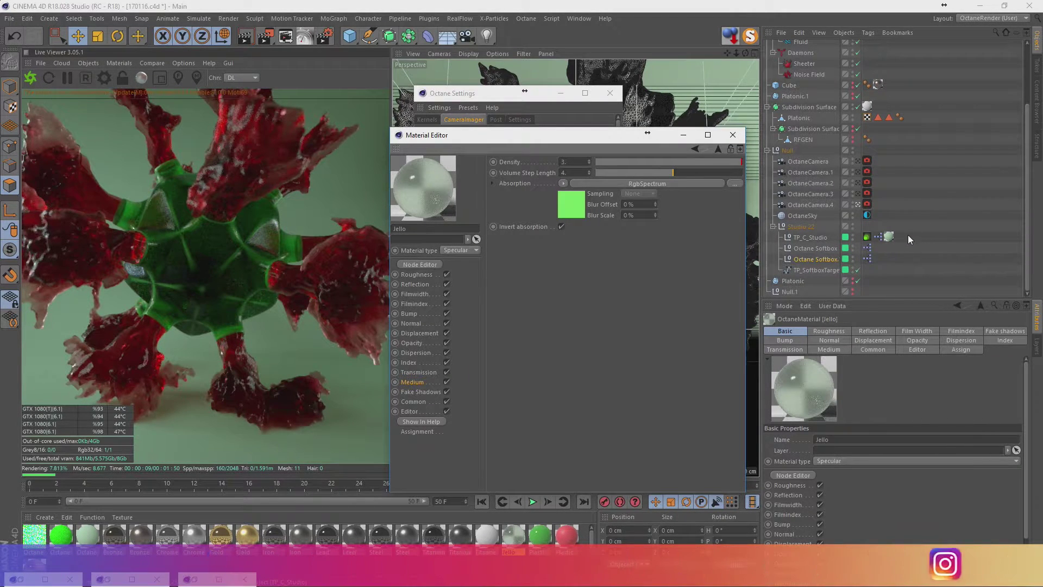
scroll(891, 99, "up", 3)
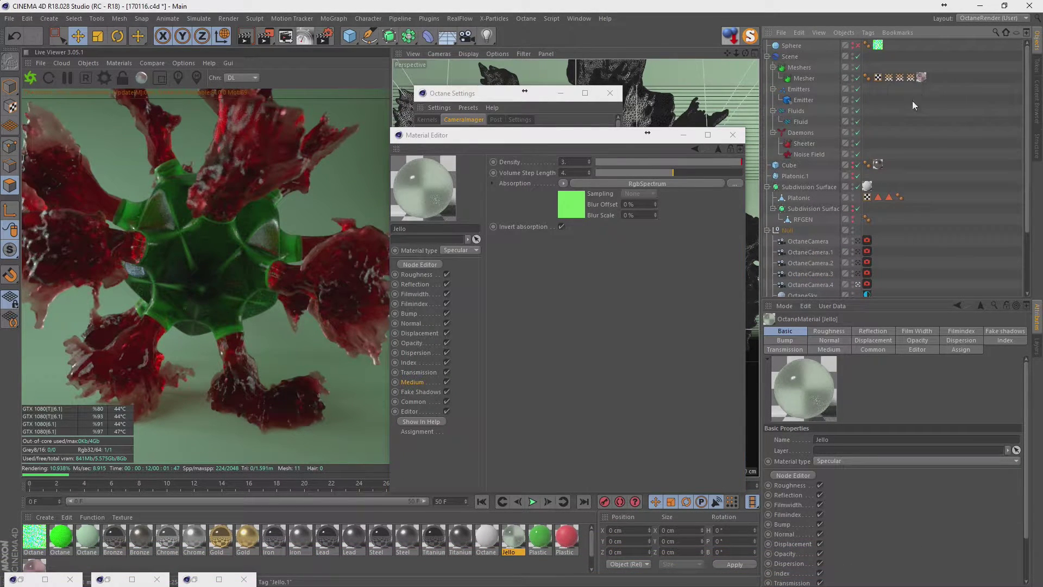
scroll(883, 224, "down", 3)
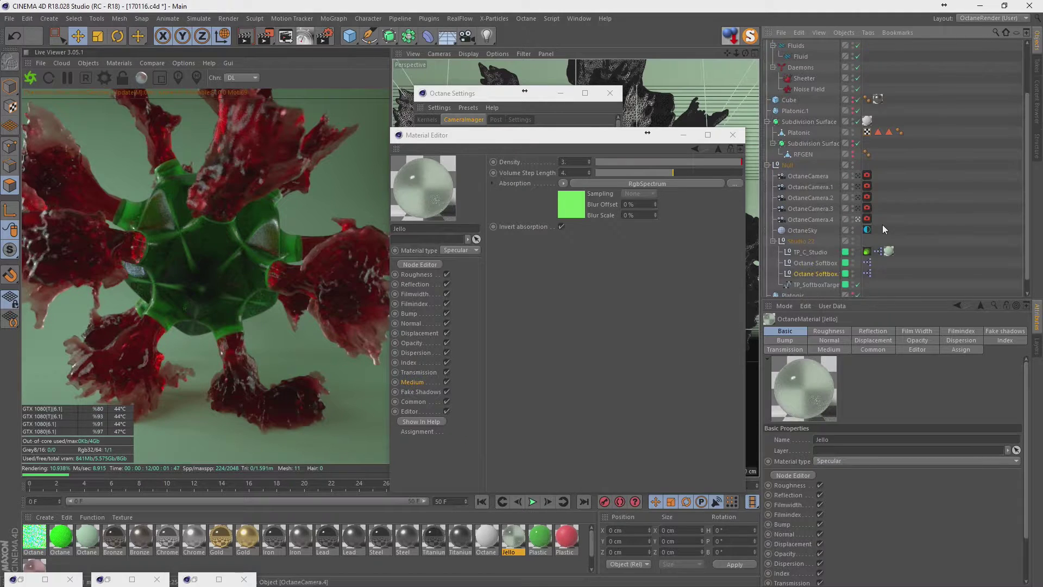
- Raise the Mix Material's Dirt shader Details to about 54.5
left_click(867, 121)
left_click(488, 544)
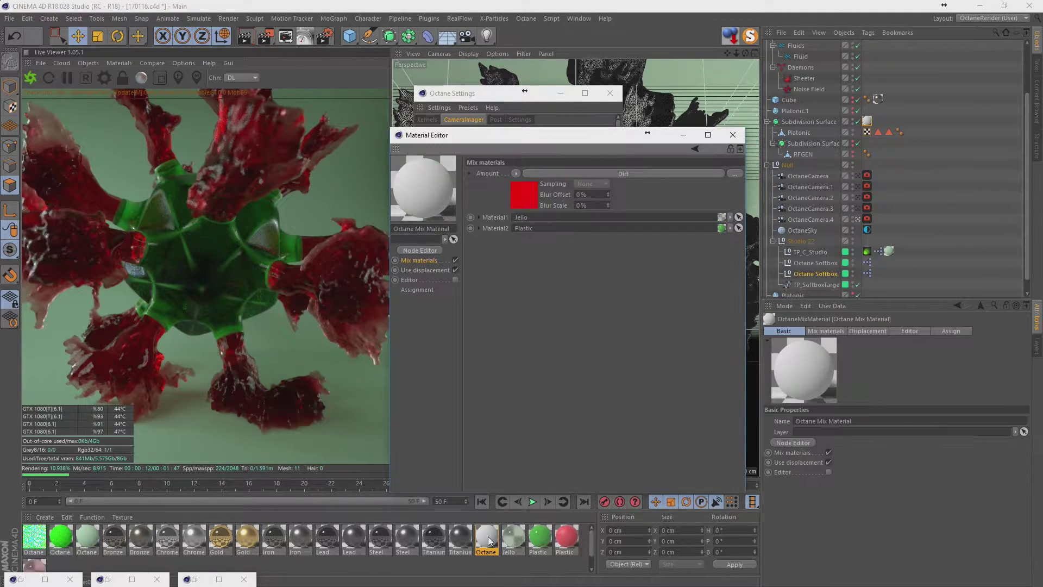
left_click(536, 194)
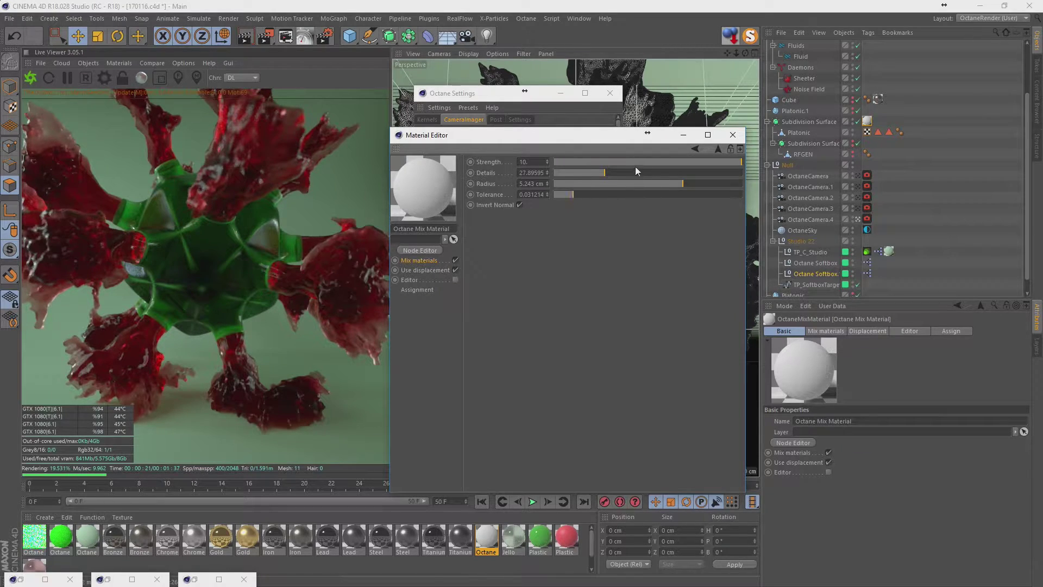
mouse_move(595, 174)
left_mouse_down()
mouse_move(582, 174)
mouse_move(656, 173)
left_mouse_up()
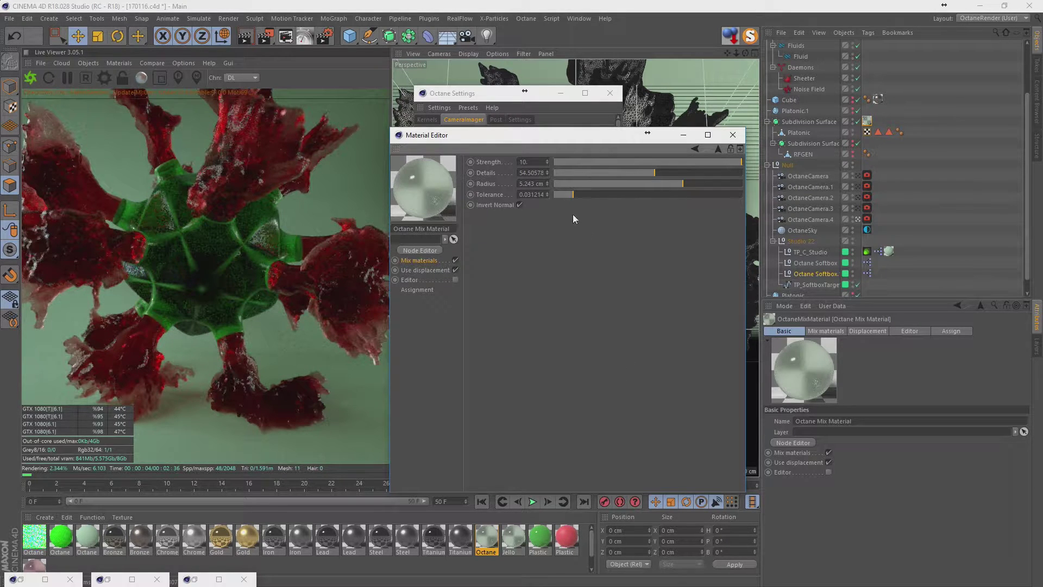
left_click(421, 270)
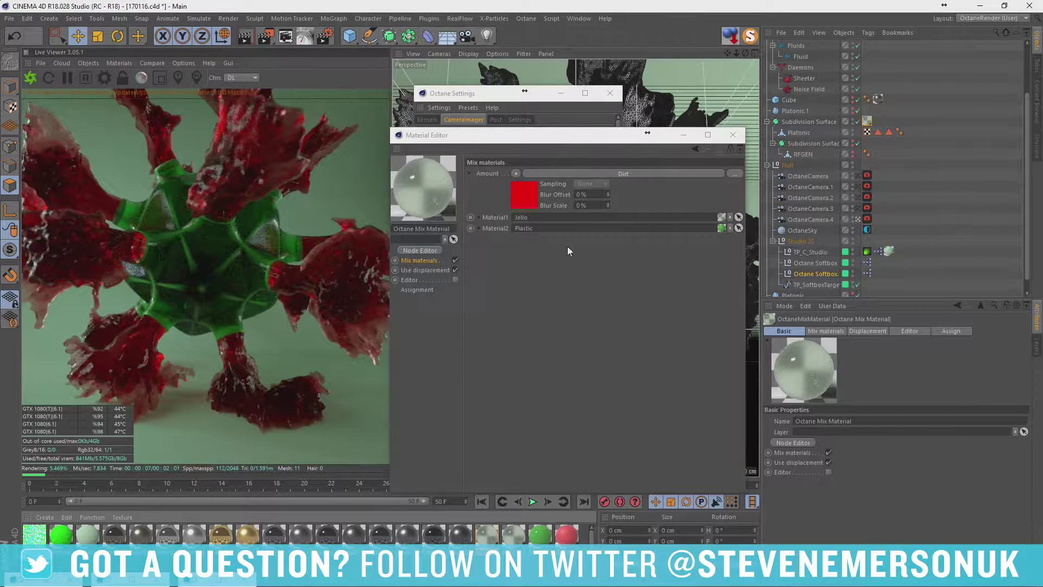
- Set the Jello material's Medium density to 4
left_click(530, 542)
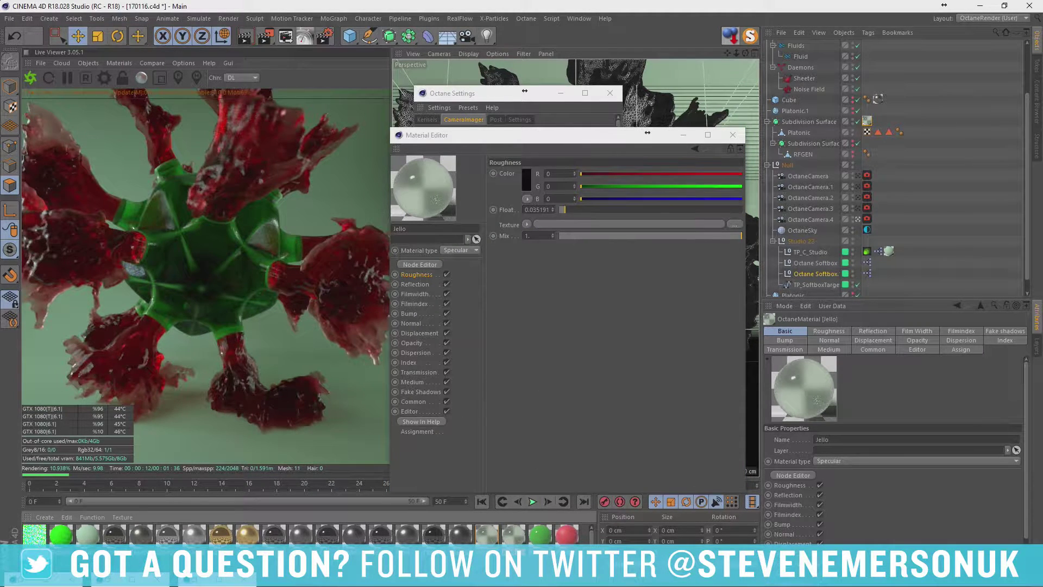
left_click(413, 382)
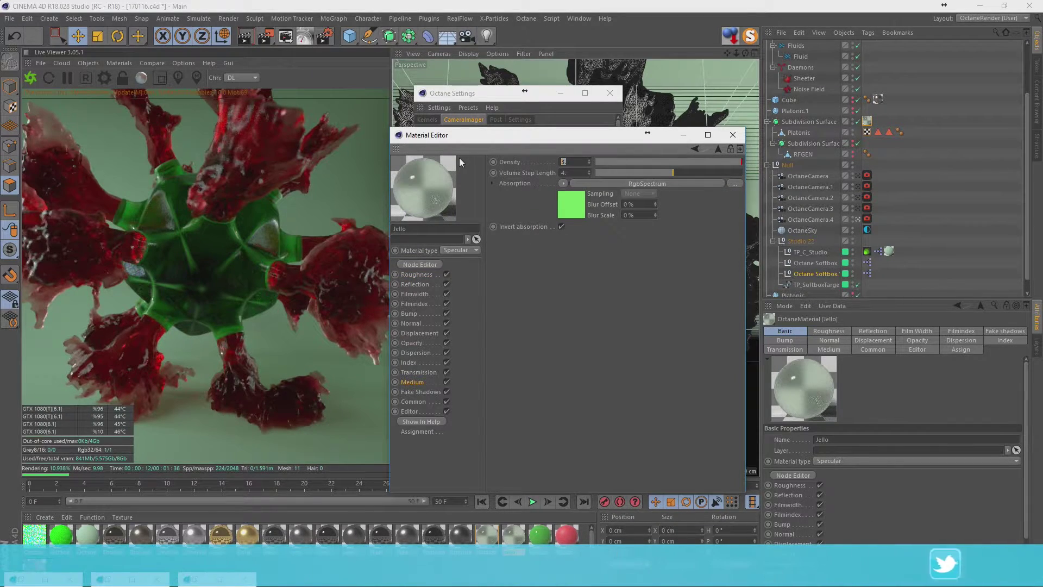
type("4")
key("Return")
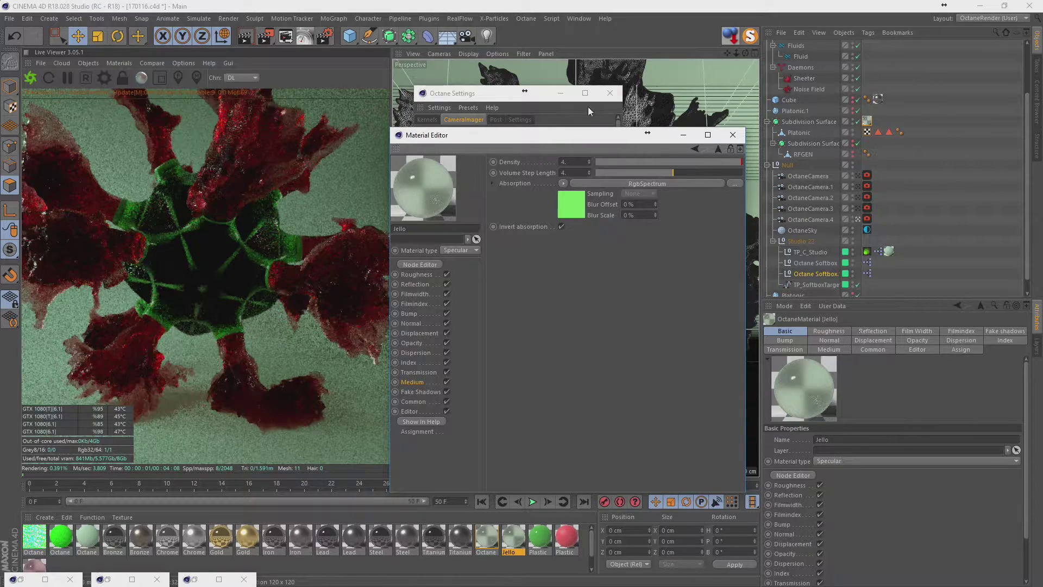
- Close the material editor and Octane Settings, select the Sphere, and view through OctaneCamera.4
left_click(683, 134)
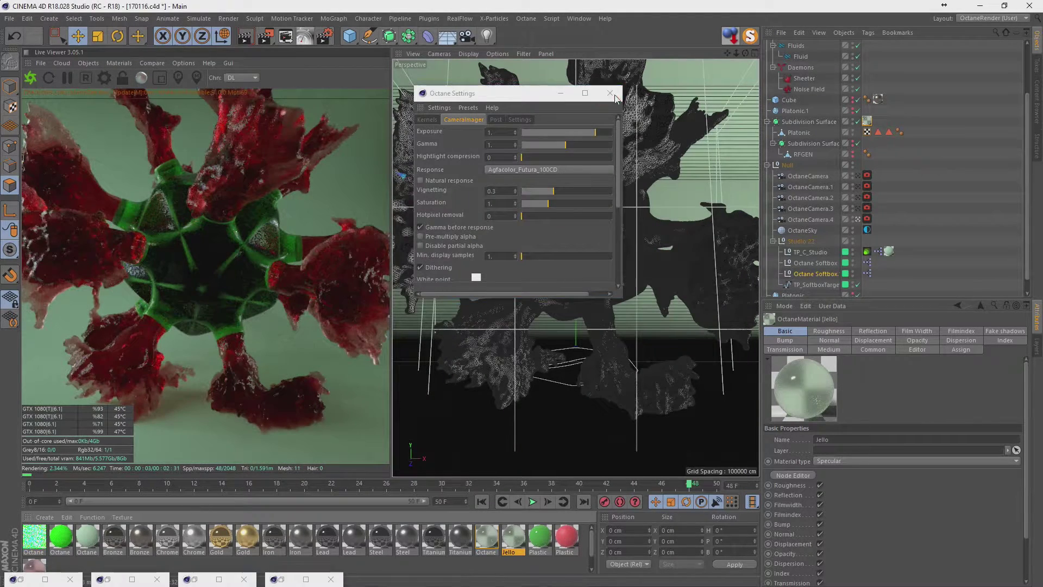
left_click(609, 93)
scroll(942, 230, "up", 3)
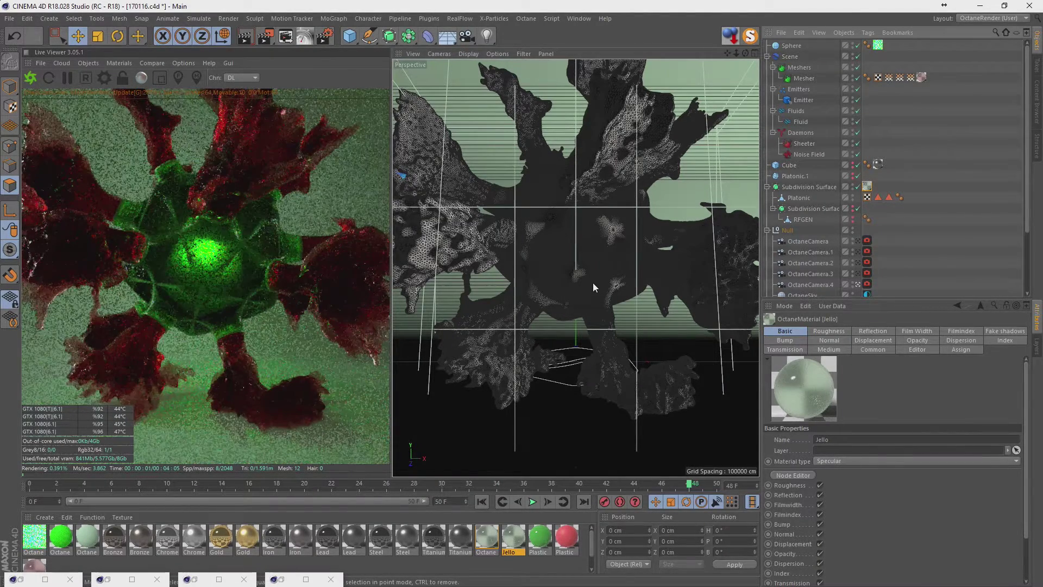
left_click(792, 46)
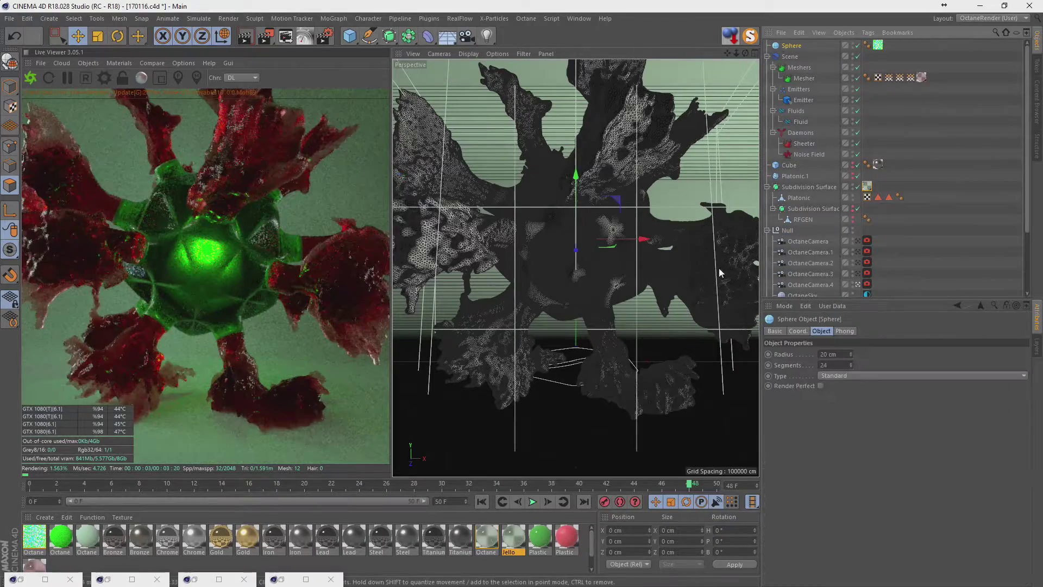
left_click(858, 284)
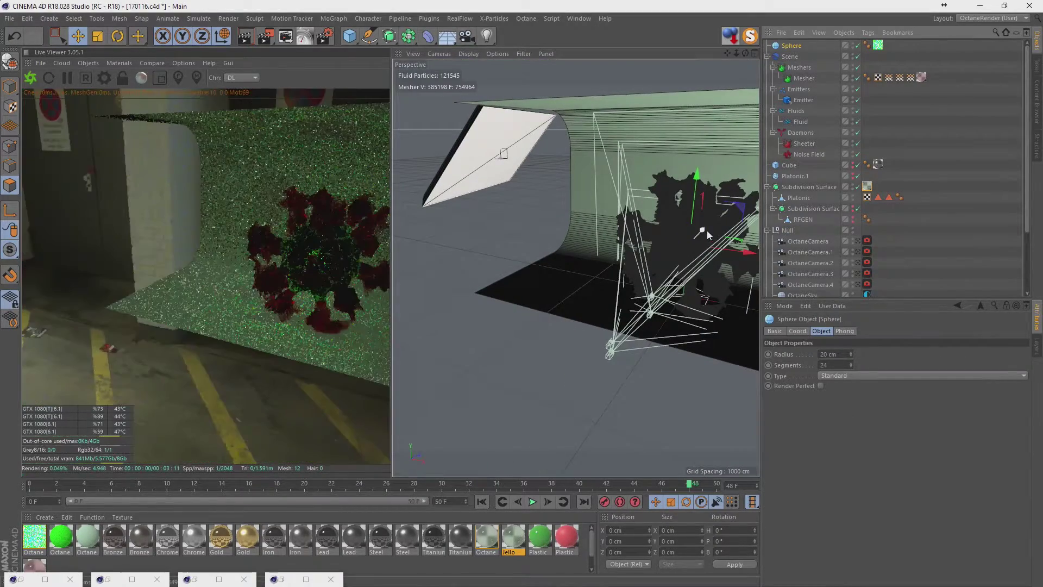
mouse_move(708, 242)
left_mouse_down("alt")
mouse_move(590, 240)
mouse_move(398, 212)
mouse_move(577, 271)
mouse_move(862, 117)
left_mouse_up("alt")
scroll(601, 246, "up", 3)
left_click(858, 284)
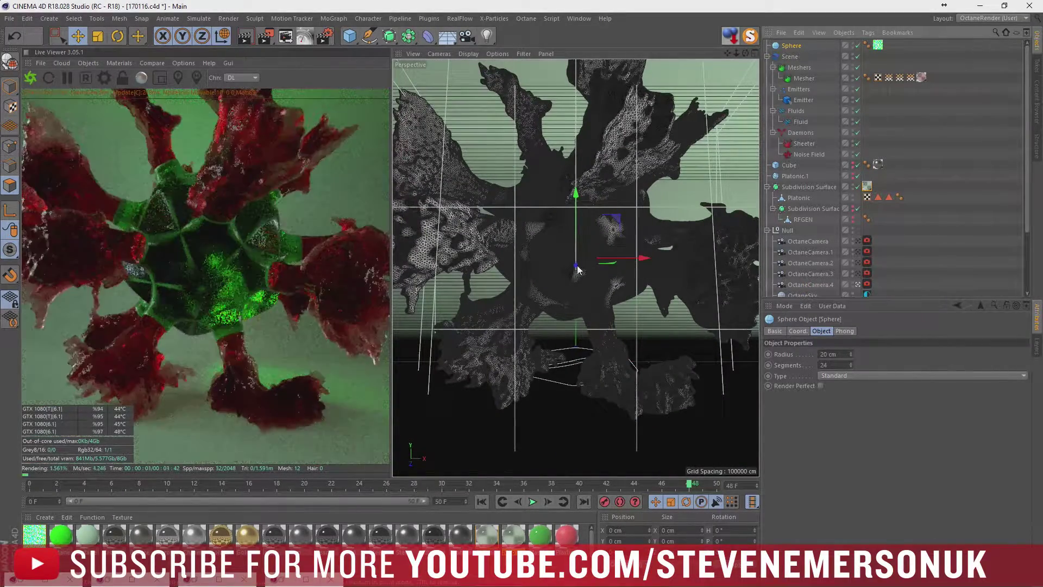
- Raise the sphere's Y position to about 593 cm
left_click(798, 331)
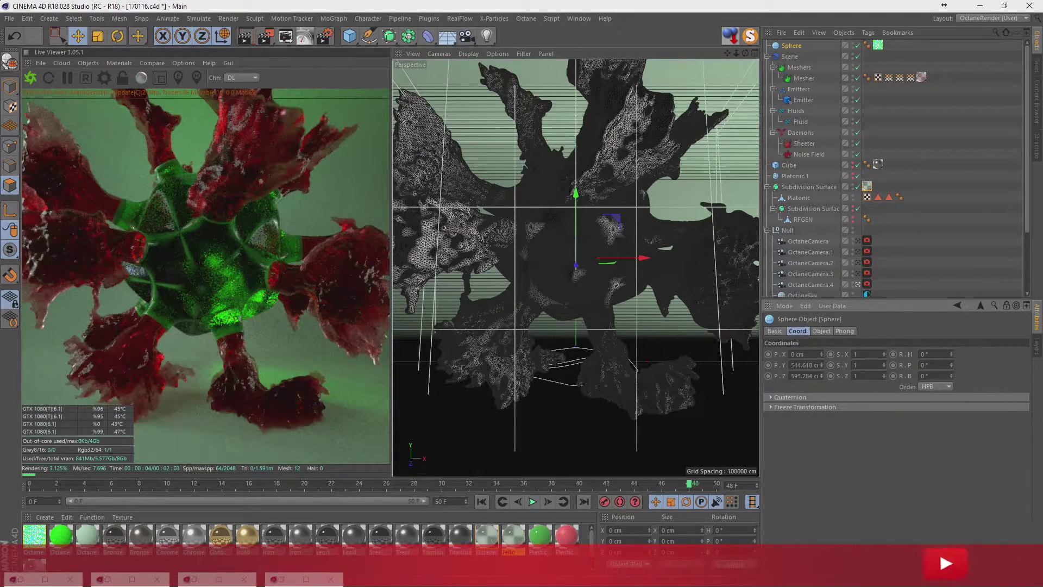
left_click_drag(822, 376, 822, 392)
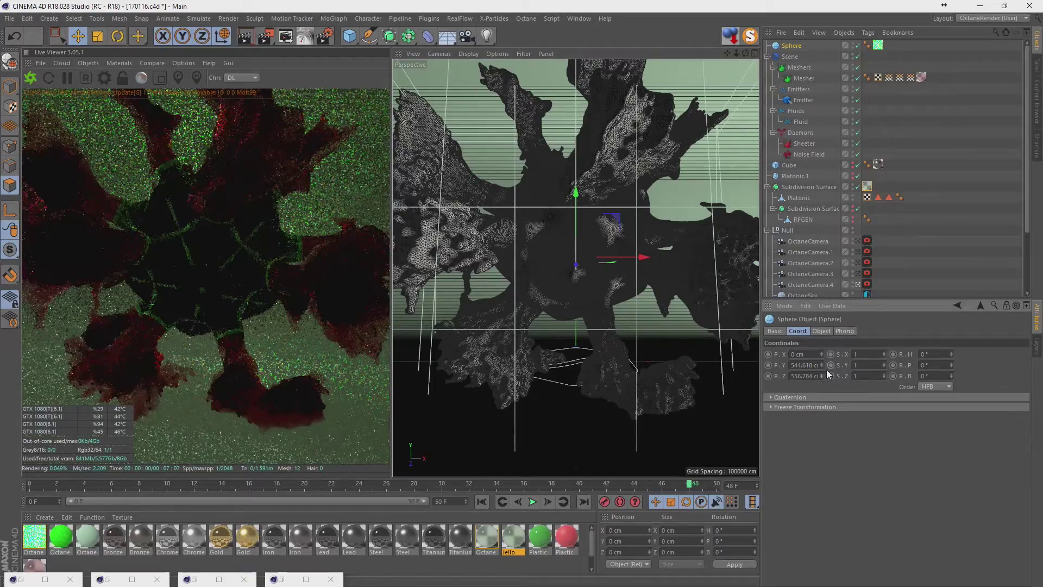
key("ctrl+z")
left_click(857, 275)
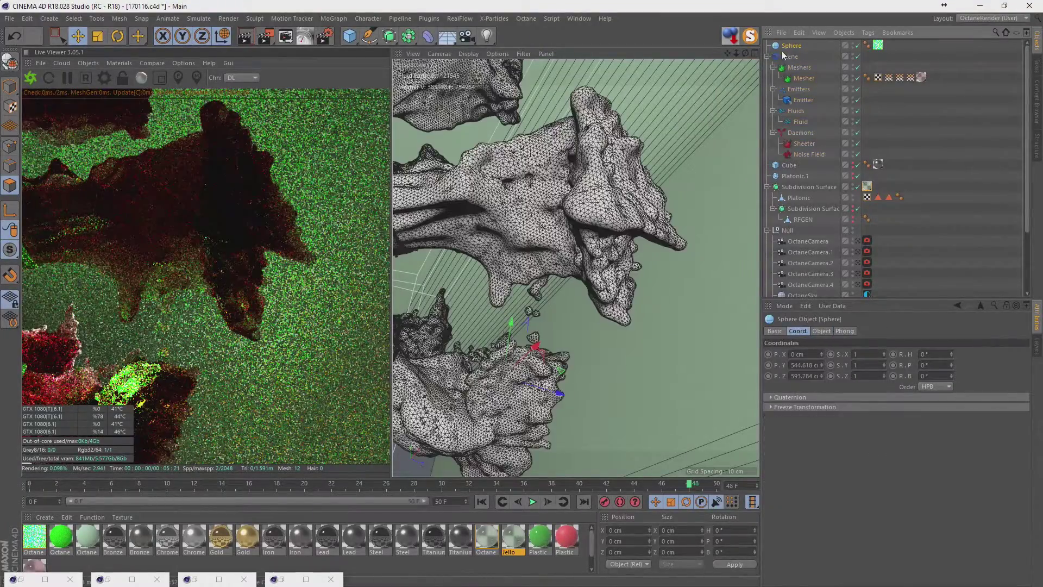
mouse_move(576, 206)
left_mouse_down("alt")
mouse_move(613, 169)
mouse_move(633, 227)
mouse_move(576, 218)
mouse_move(570, 298)
mouse_move(547, 204)
mouse_move(556, 280)
mouse_move(531, 256)
mouse_move(548, 295)
left_mouse_up("alt")
key("o")
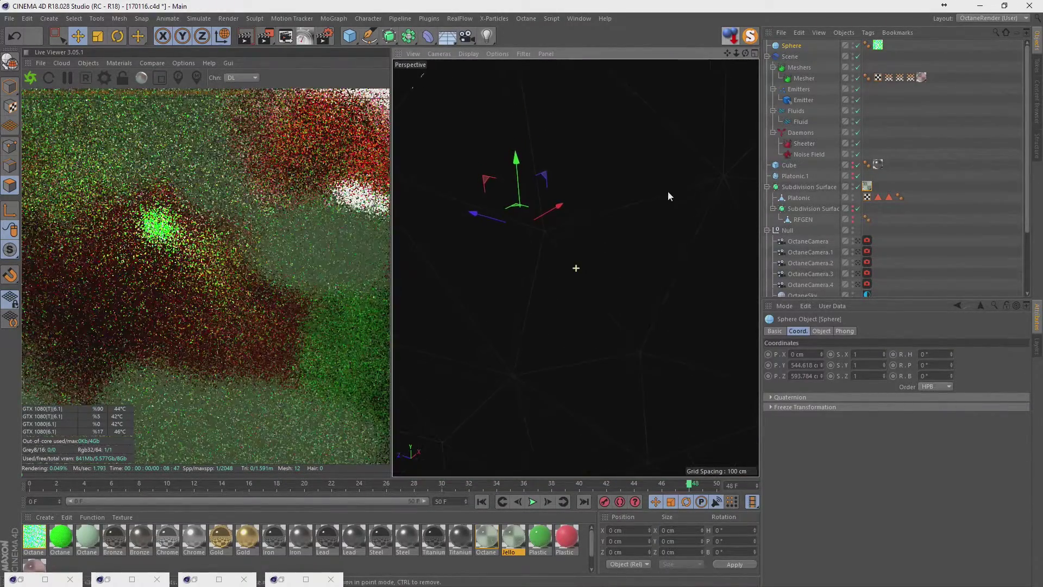
left_click_drag(578, 210, 596, 123)
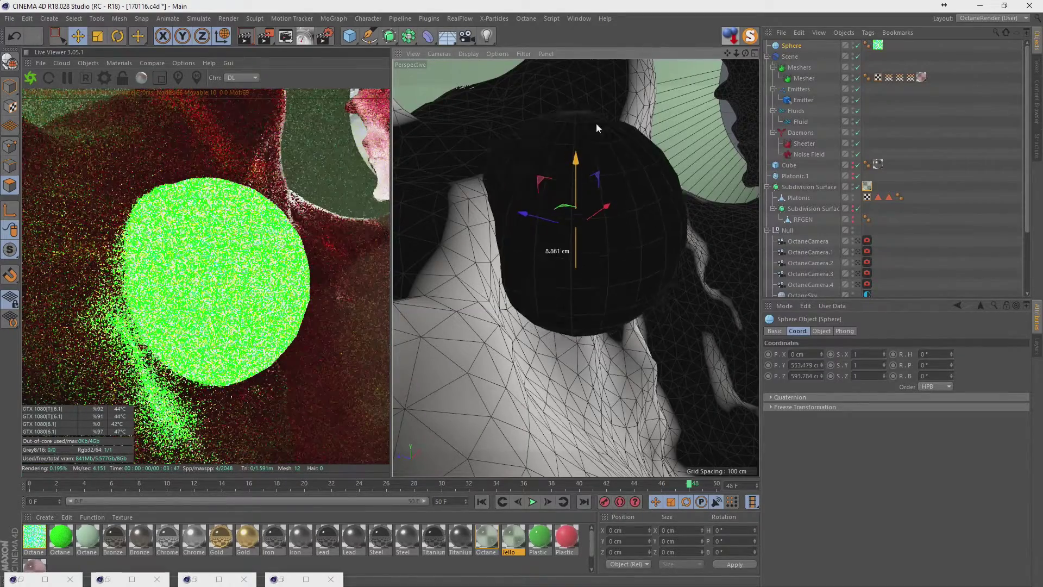
mouse_move(579, 230)
right_mouse_down("alt")
mouse_move(587, 392)
mouse_move(581, 252)
right_mouse_up("alt")
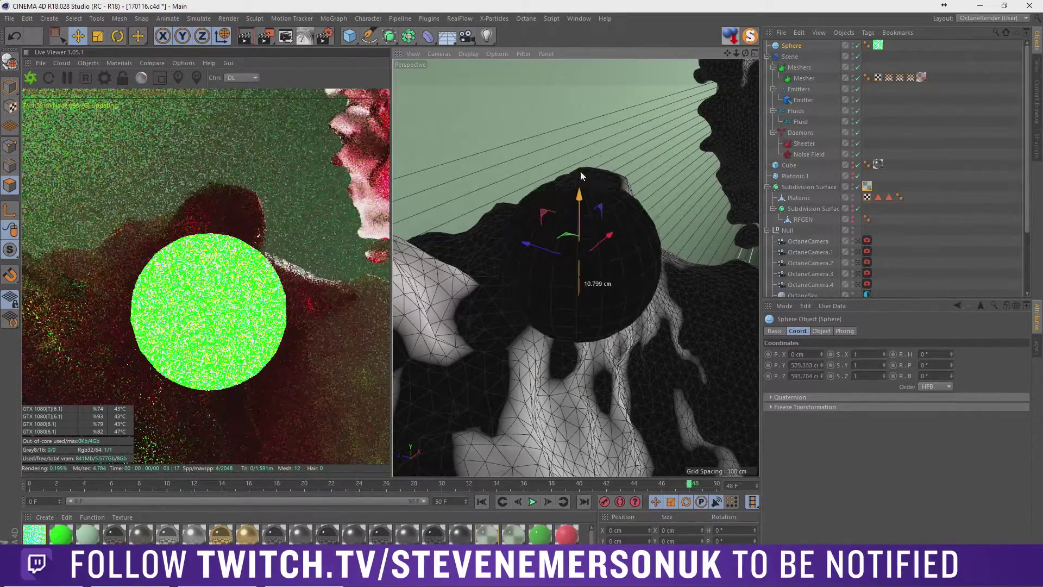
left_click_drag(580, 171, 580, 136)
- Shift the sphere left to about X -361 cm and return to OctaneCamera.4's view
left_click(859, 284)
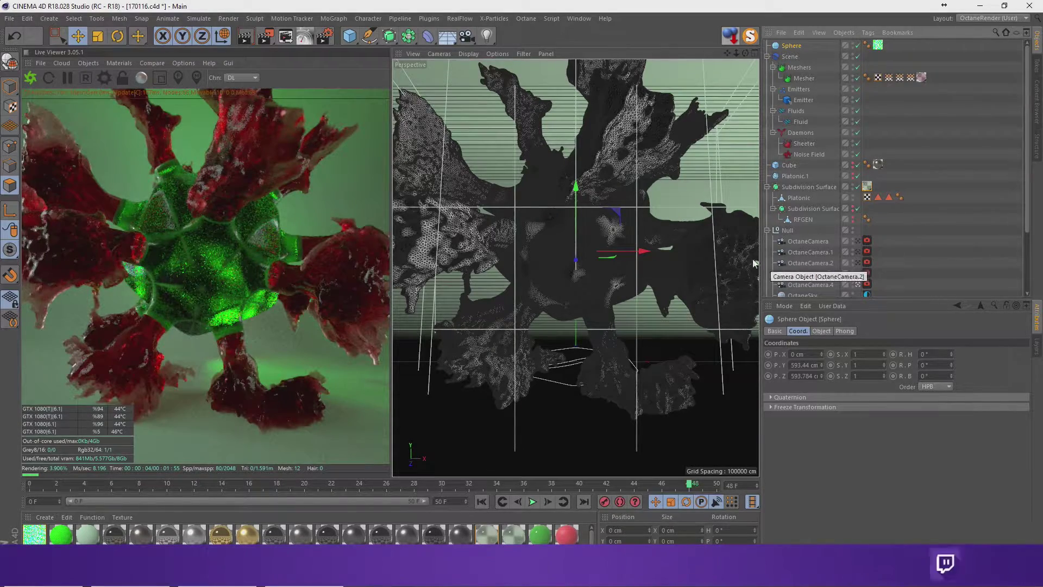
left_click_drag(643, 251, 568, 252)
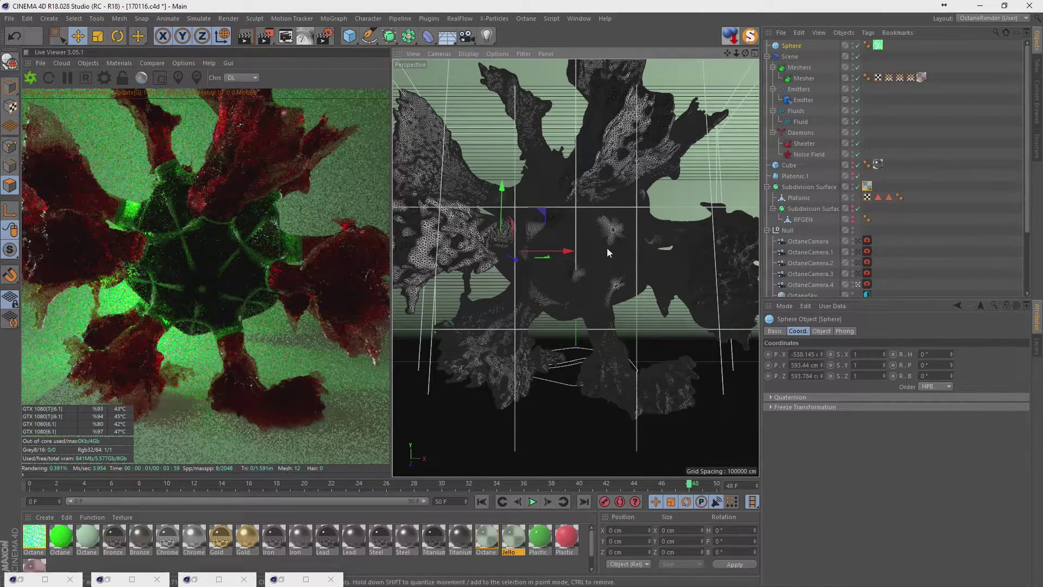
left_click_drag(566, 252, 591, 256)
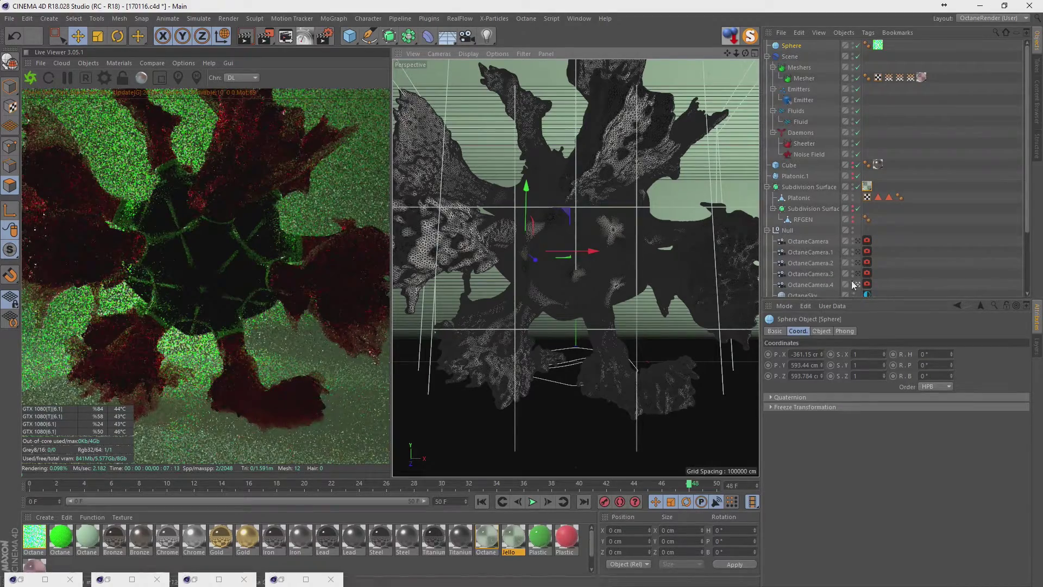
key("o")
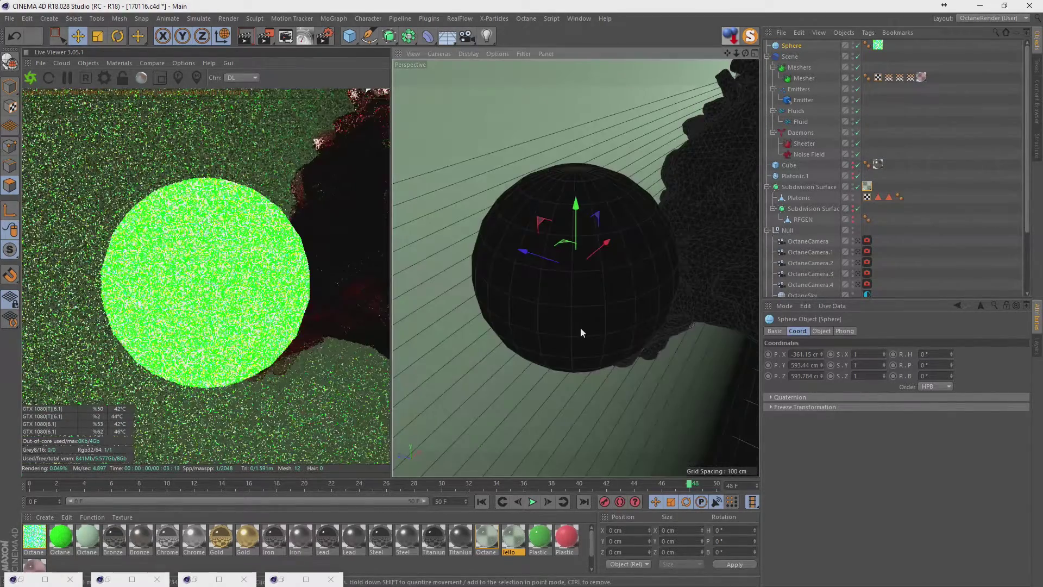
scroll(581, 327, "down", 3)
left_click_drag(581, 327, 631, 321, "alt")
middle_click_drag(620, 312, 604, 207, "alt")
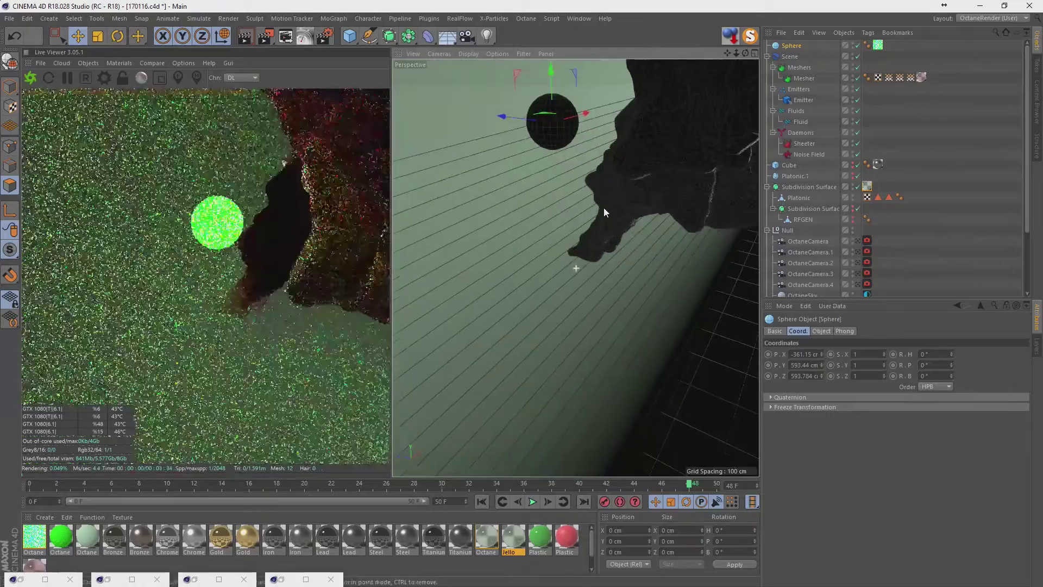
mouse_move(604, 207)
left_mouse_down("alt")
mouse_move(680, 188)
mouse_move(598, 217)
mouse_move(631, 177)
mouse_move(638, 230)
left_mouse_up("alt")
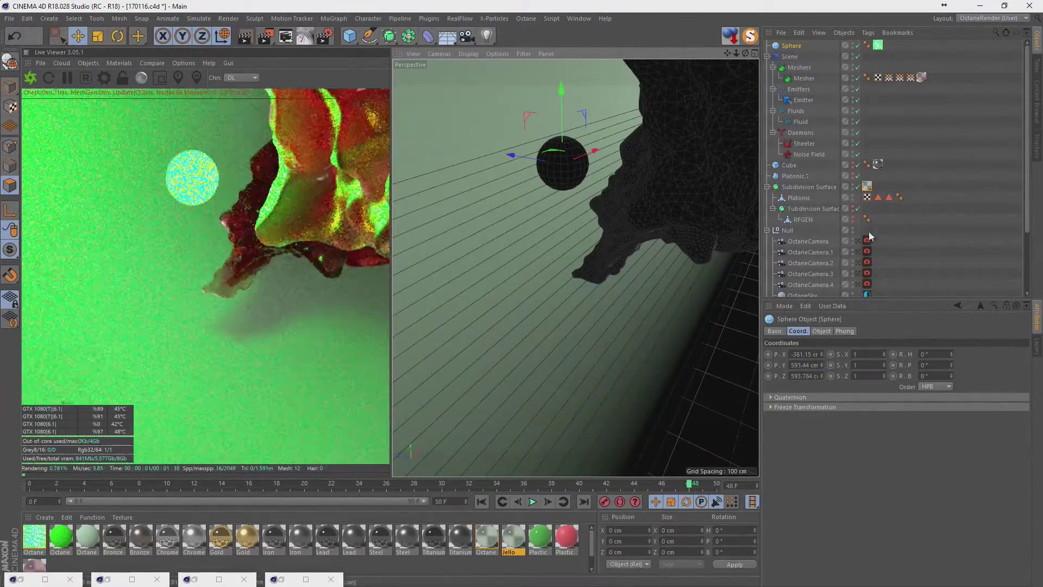
left_click(858, 284)
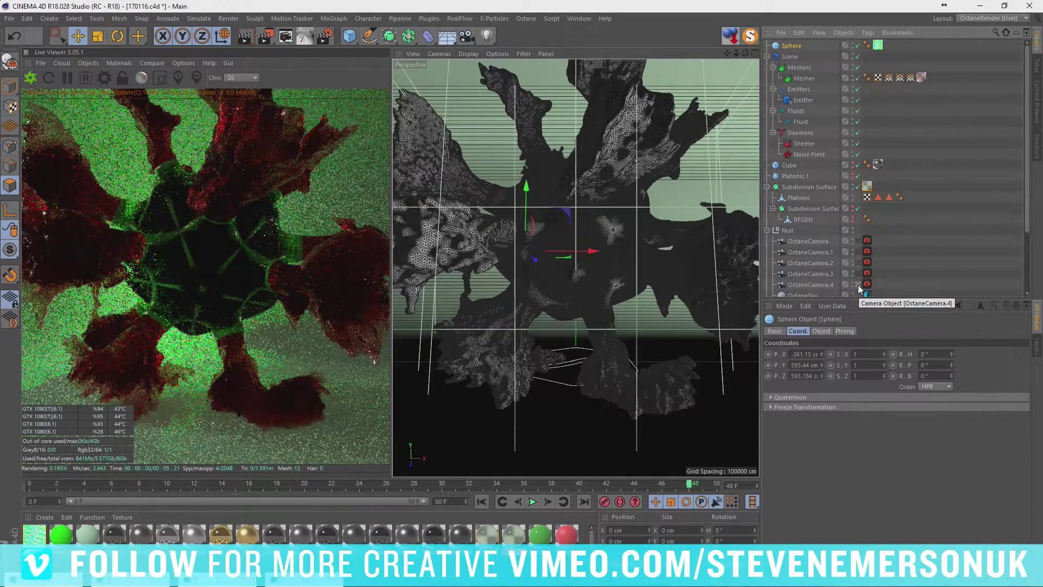
- Move the Octane Settings window aside and raise the sphere higher in the scene
left_click(104, 77)
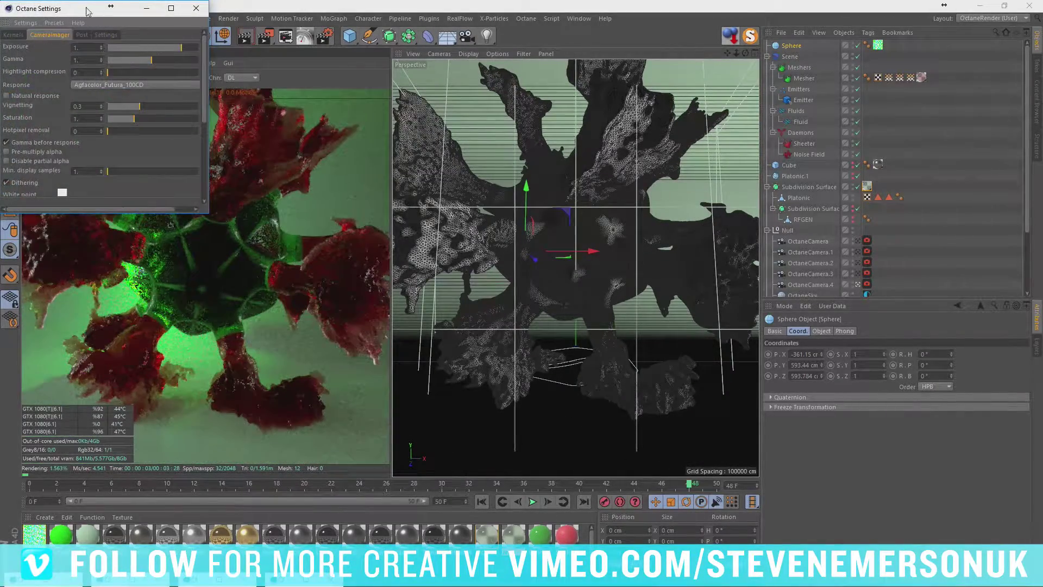
left_click_drag(87, 11, 546, 110)
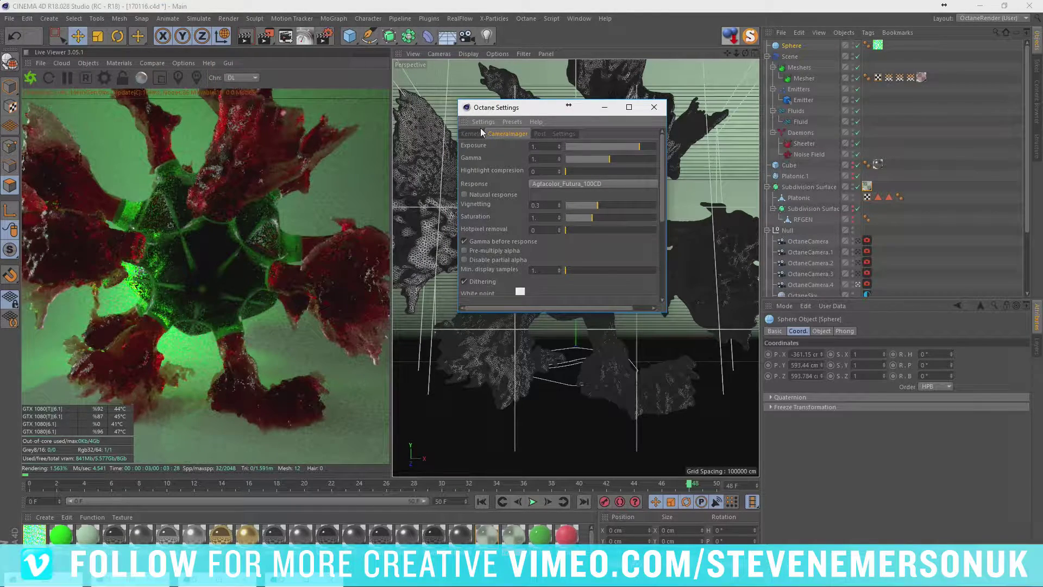
left_click_drag(537, 111, 551, 403)
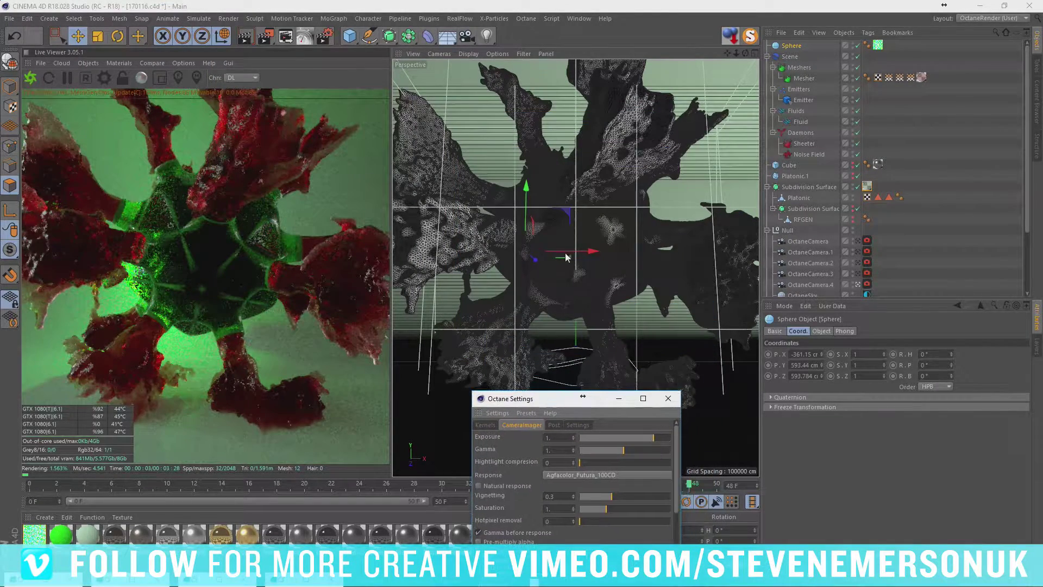
left_click_drag(566, 252, 684, 258)
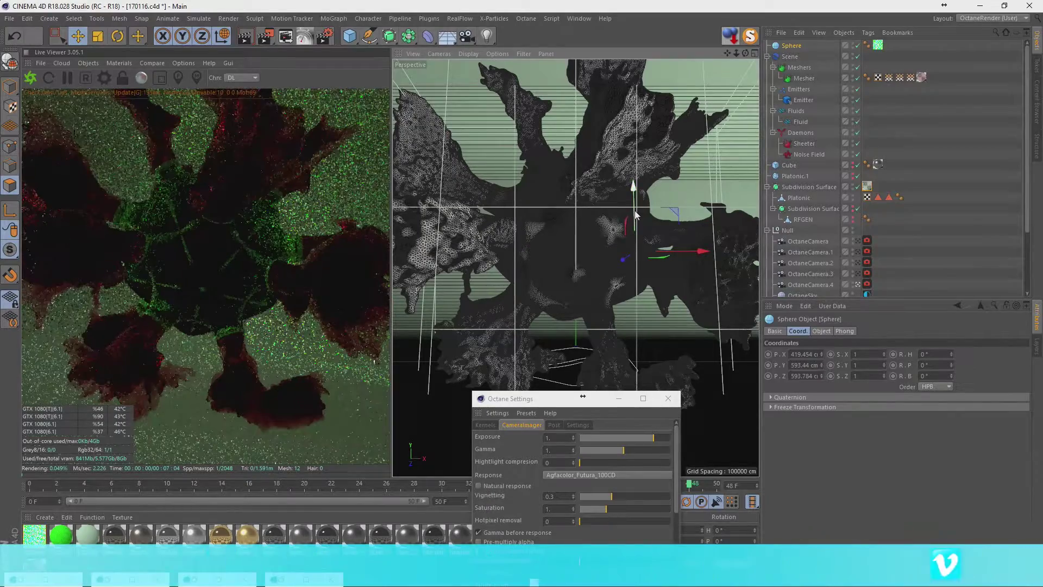
left_click_drag(645, 220, 643, 160)
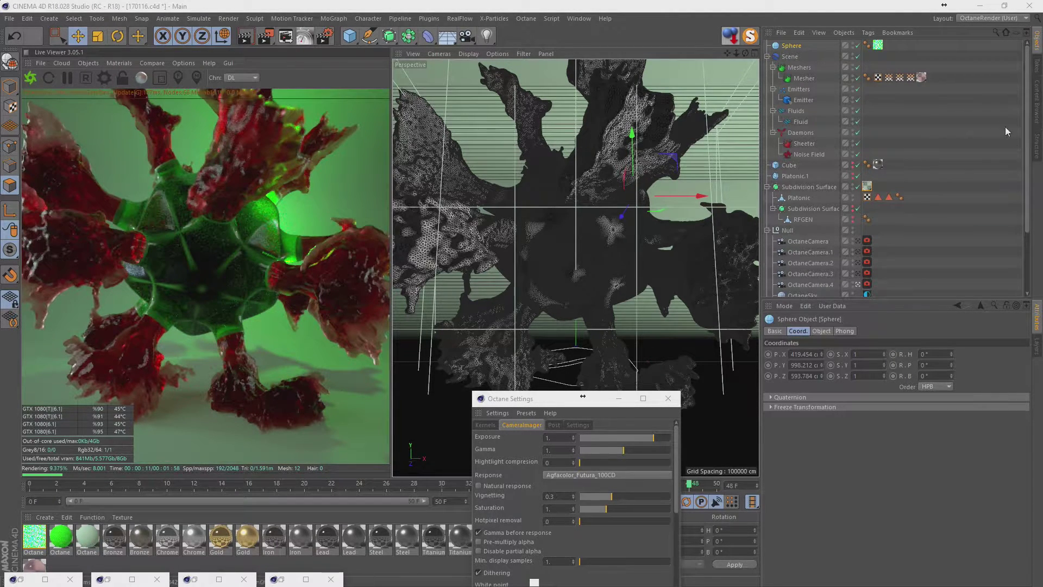
- Duplicate the sphere as Sphere.1 and slide it along X to about -360.753
left_click(619, 400)
left_click_drag(792, 49, 837, 67, "ctrl")
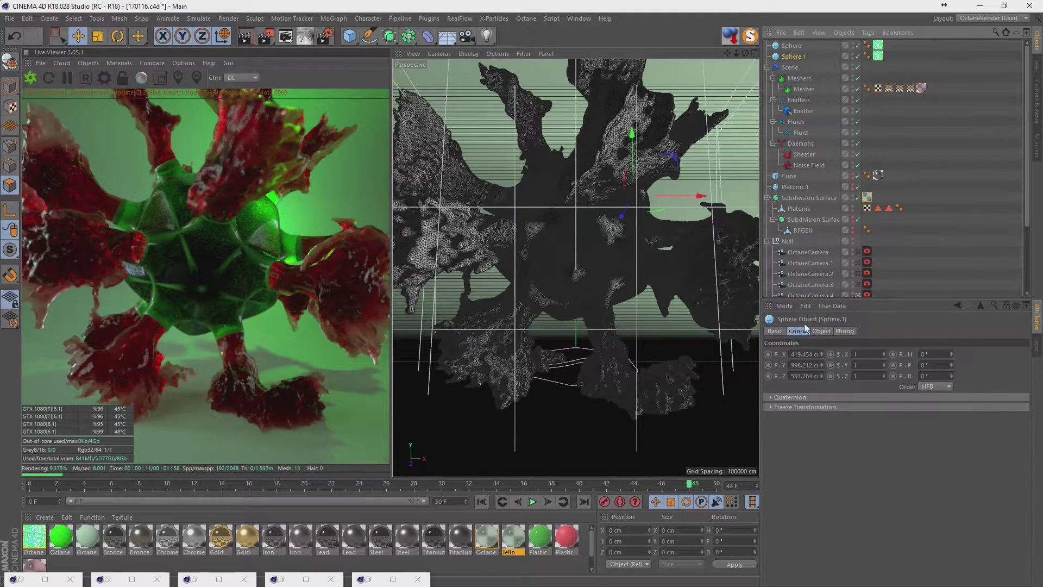
left_click_drag(692, 194, 585, 206)
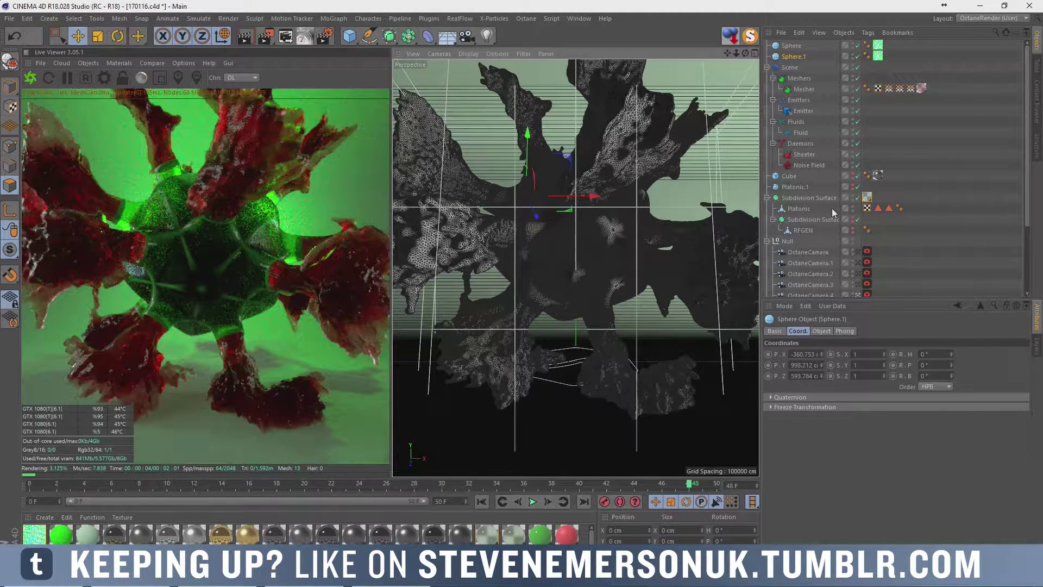
- Lower OctaneCamera.5 and pitch it up to 20°
scroll(897, 256, "down", 3)
left_click(809, 241)
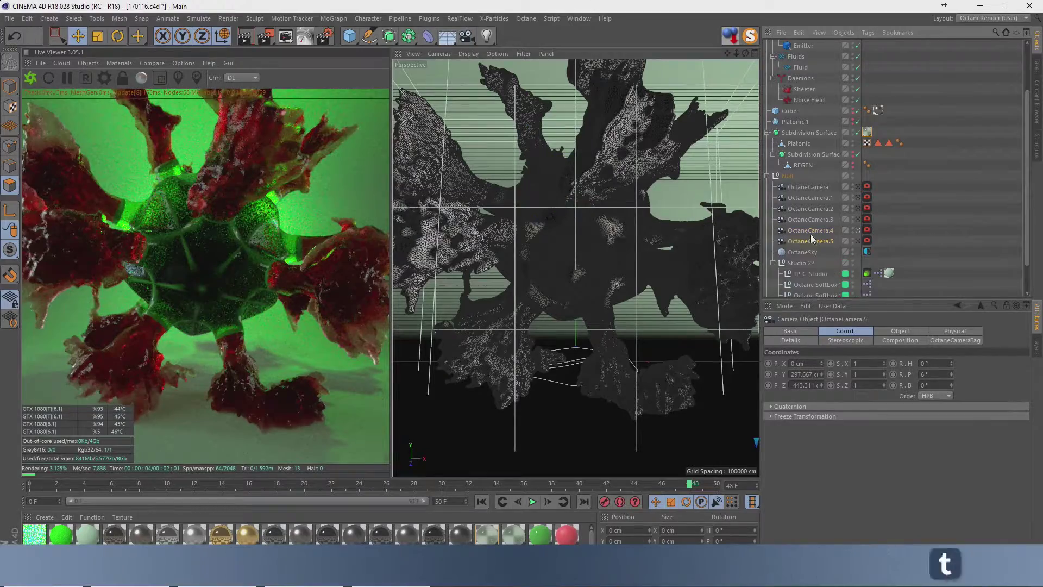
left_click(858, 240)
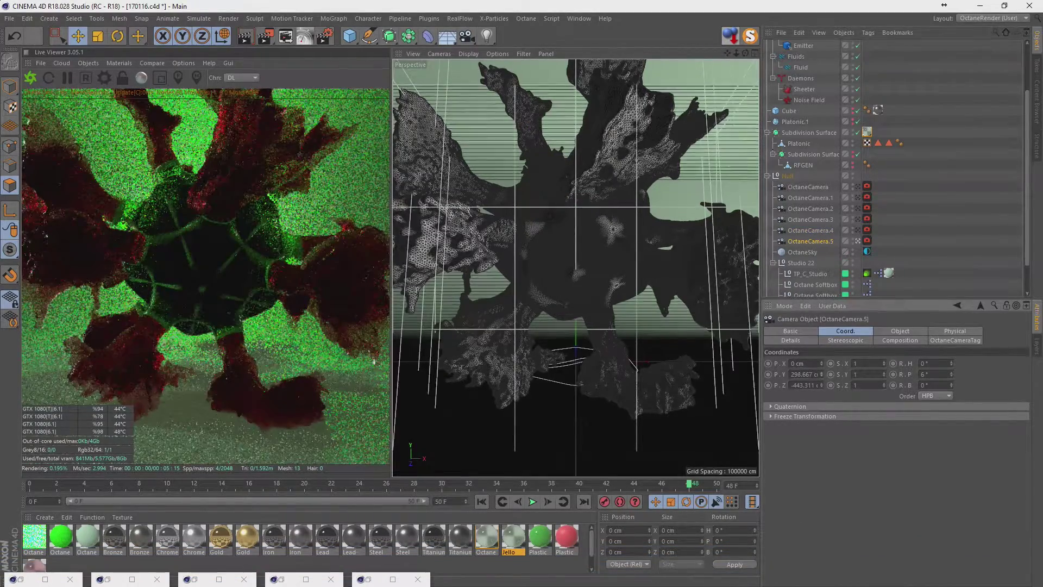
left_click_drag(821, 374, 861, 384)
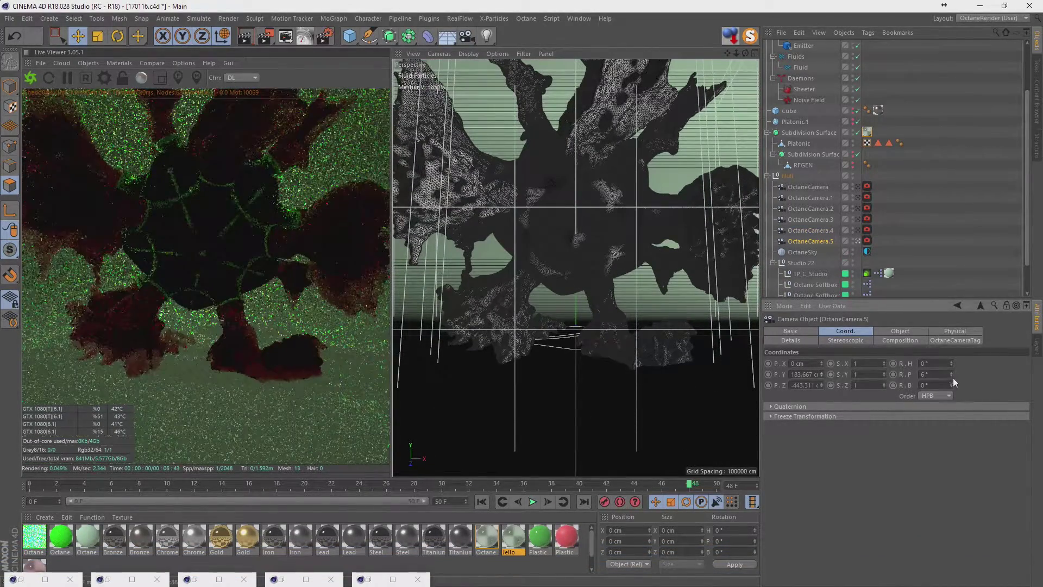
left_click_drag(953, 381, 951, 375)
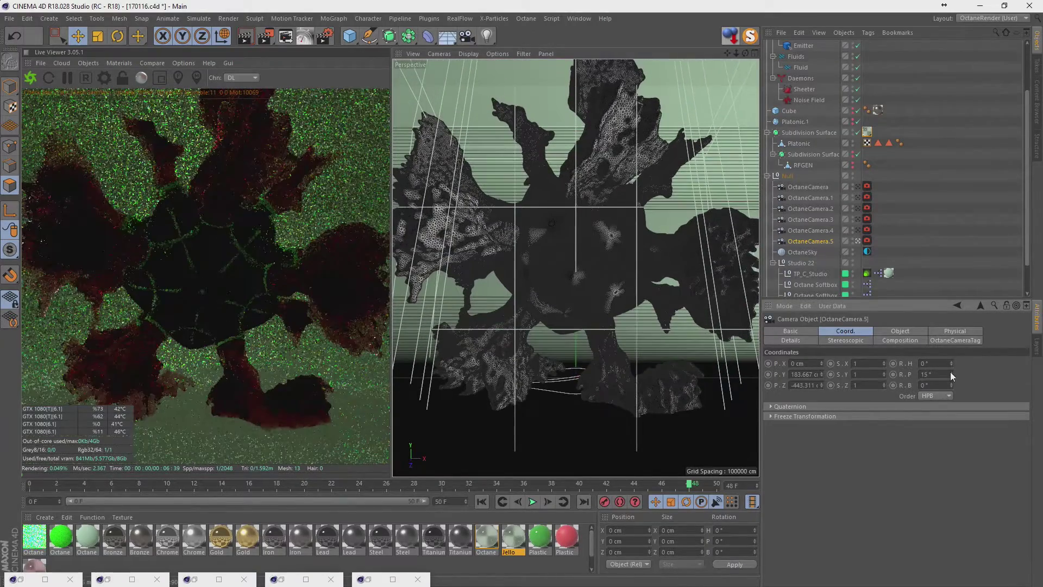
left_click(951, 372)
left_click(950, 372)
left_click(951, 372)
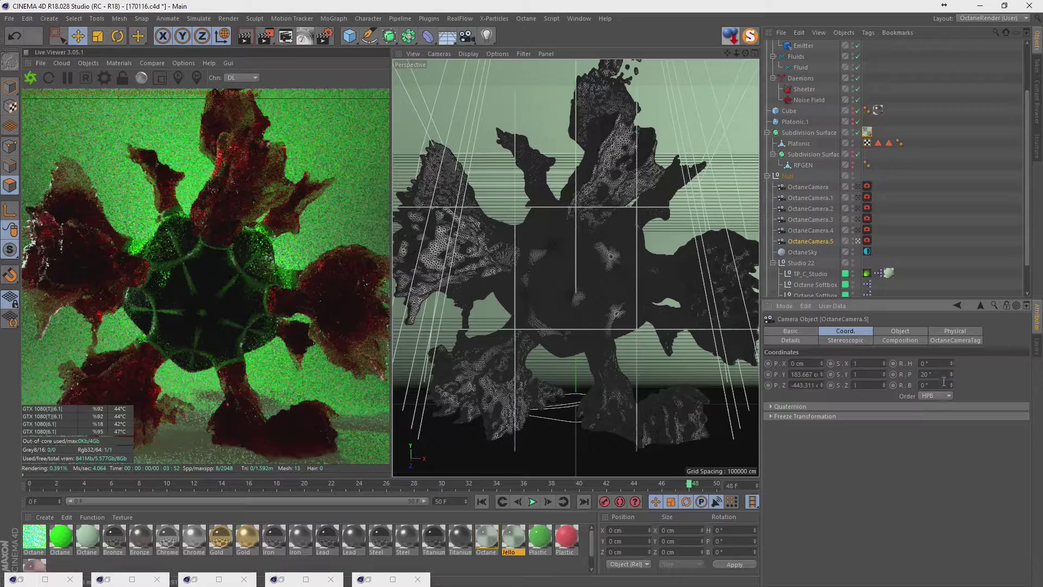
left_click_drag(822, 375, 823, 388)
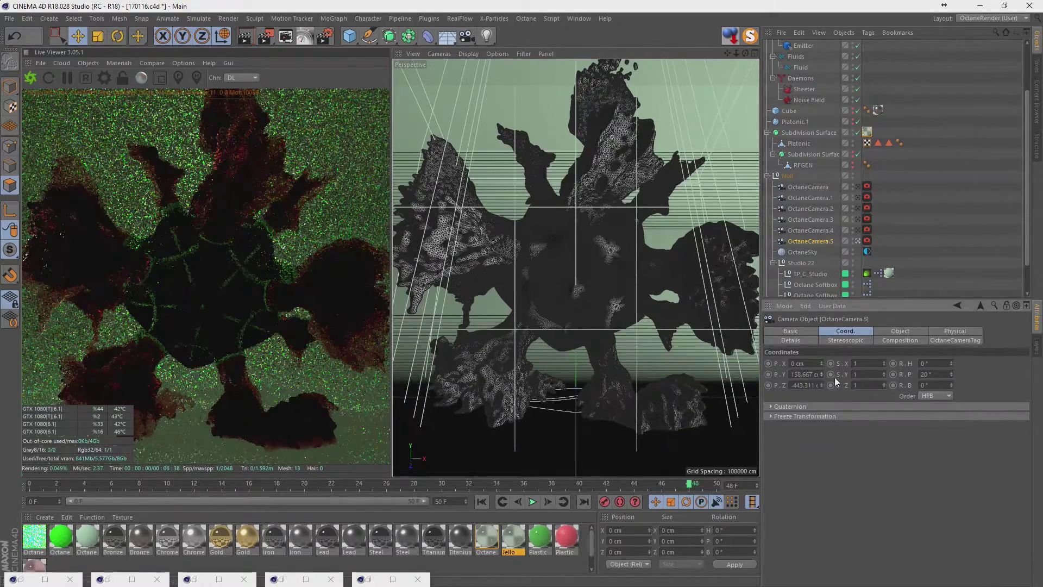
- Duplicate it as OctaneCamera.6 with -8° roll, Y 81.667 cm and 25° pitch
left_click_drag(802, 240, 845, 250, "ctrl")
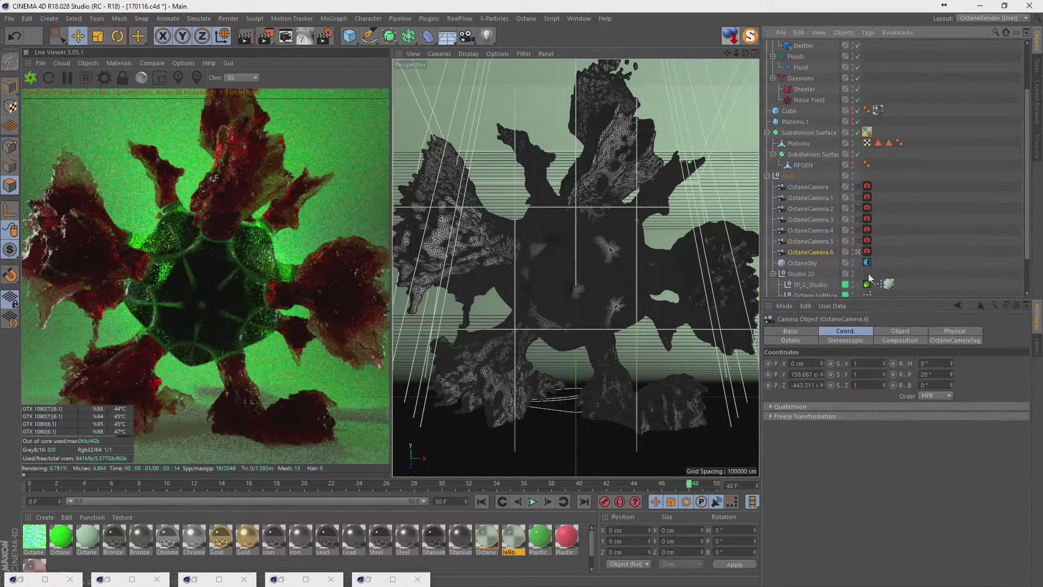
left_click_drag(951, 385, 951, 389)
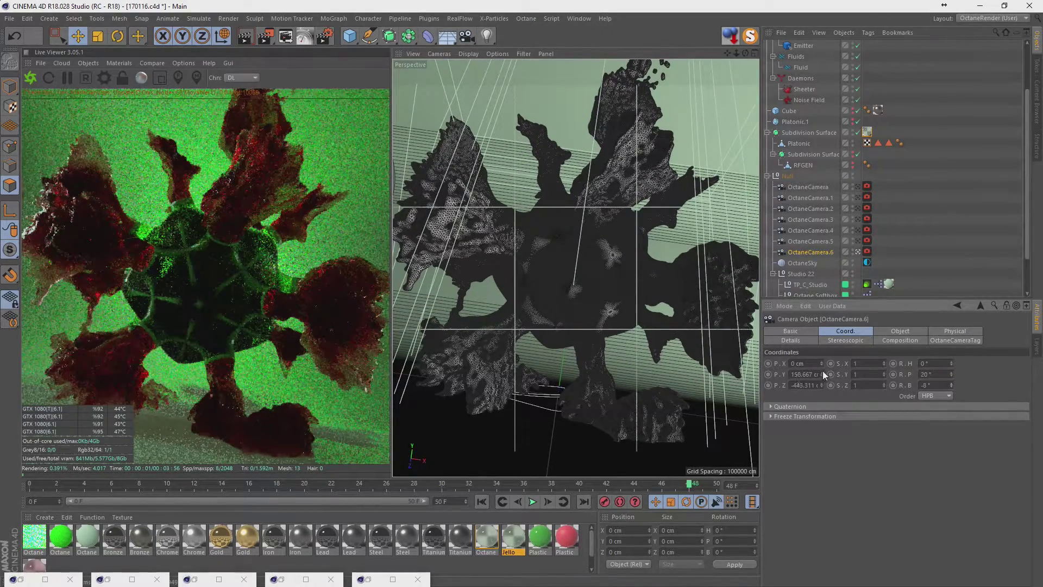
left_click_drag(823, 374, 823, 380)
left_click_drag(954, 375, 953, 371)
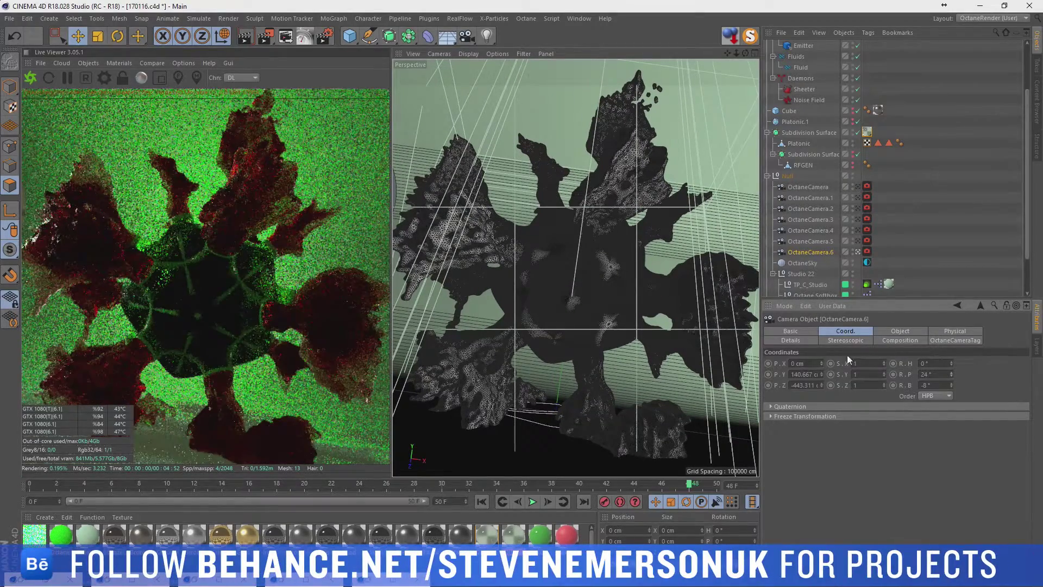
left_click_drag(823, 375, 822, 397)
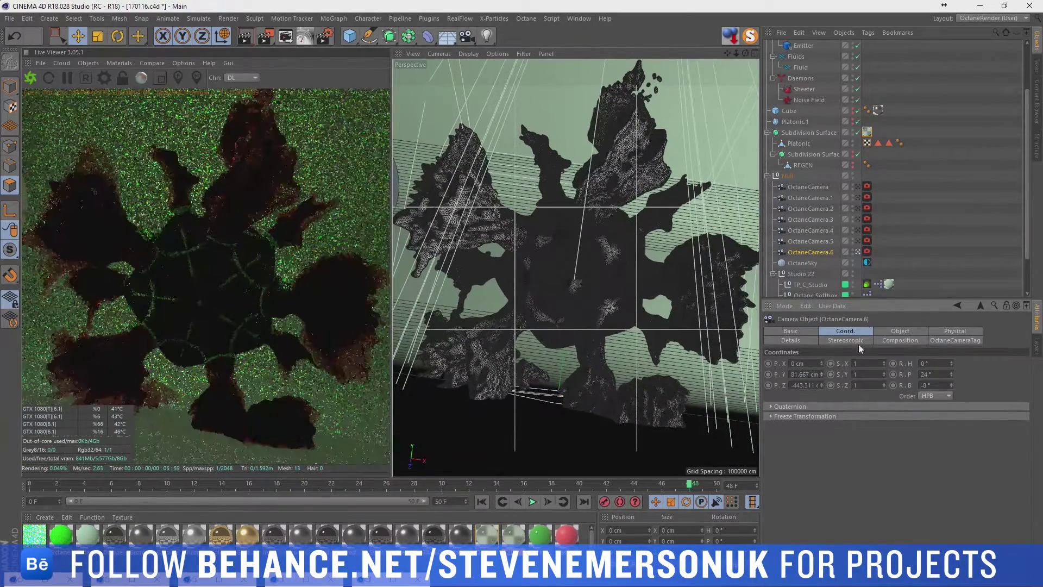
left_click(953, 373)
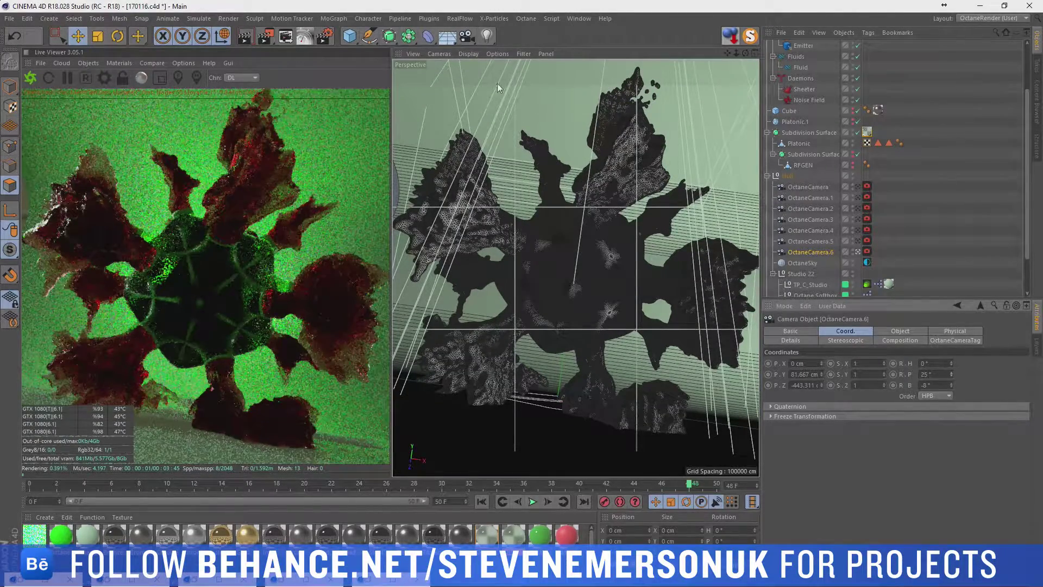
left_click(497, 54)
left_click(506, 303)
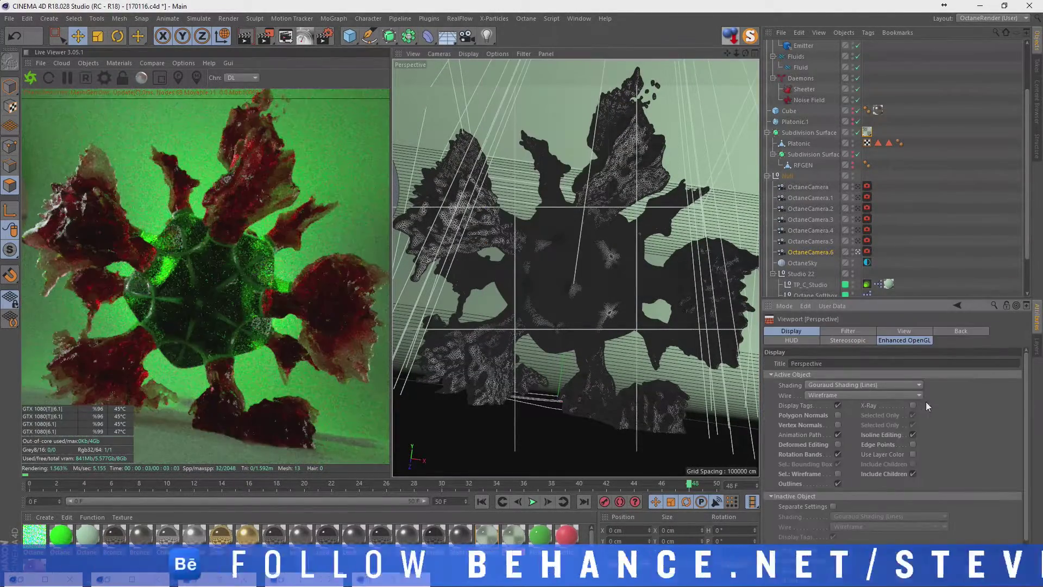
- Set the viewport's View border colour to red, then pitch OctaneCamera.6 to 27°
left_click(887, 330)
left_click(955, 447)
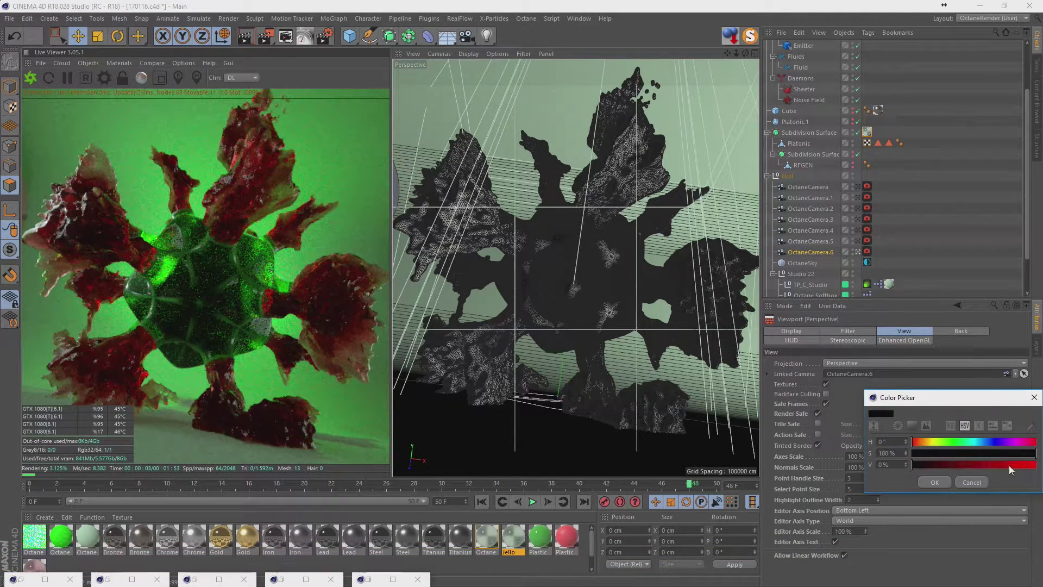
left_click(1009, 465)
left_click(934, 482)
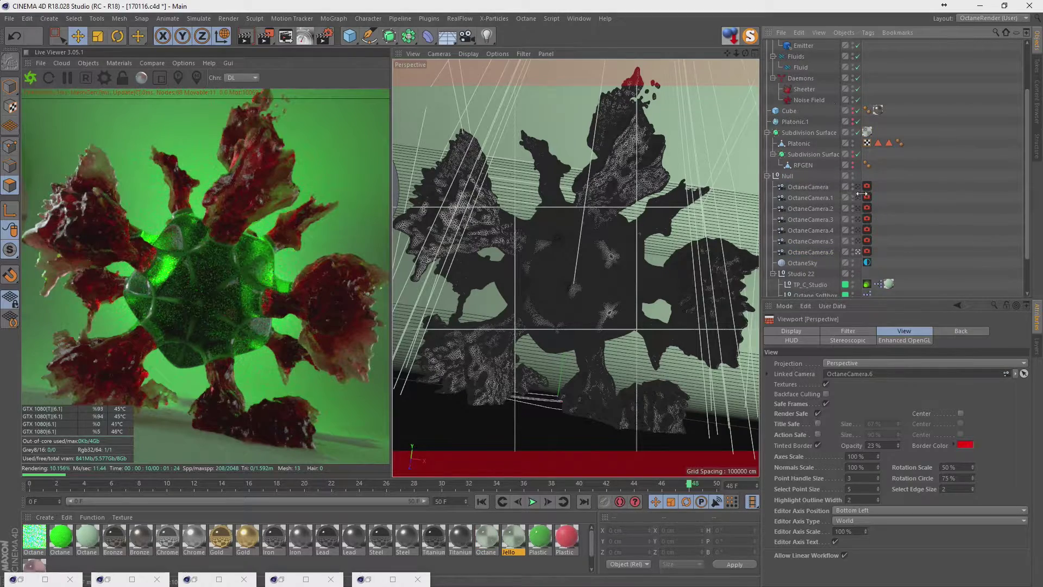
left_click(818, 253)
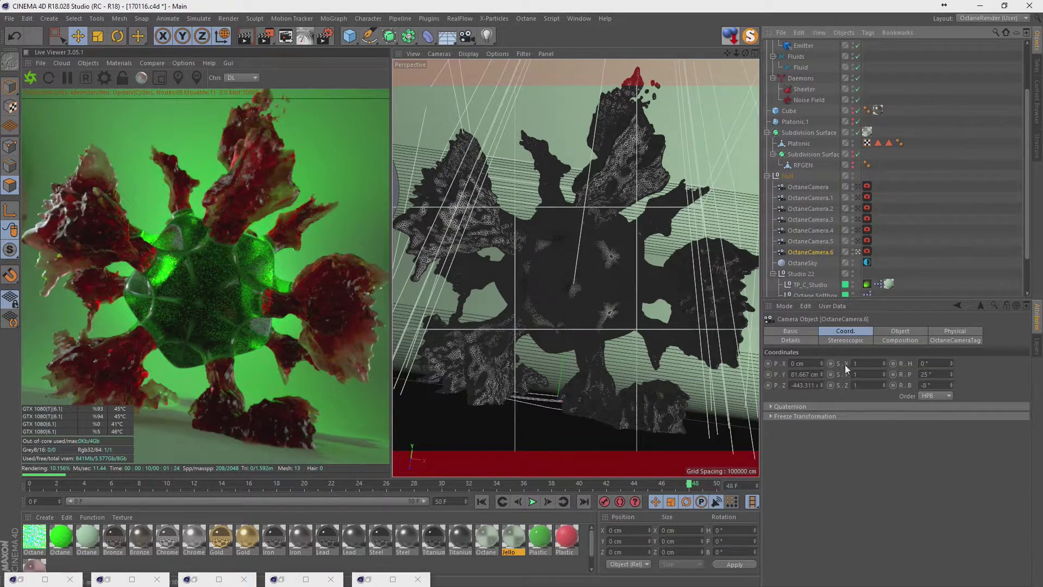
left_click(951, 372)
left_click(951, 372)
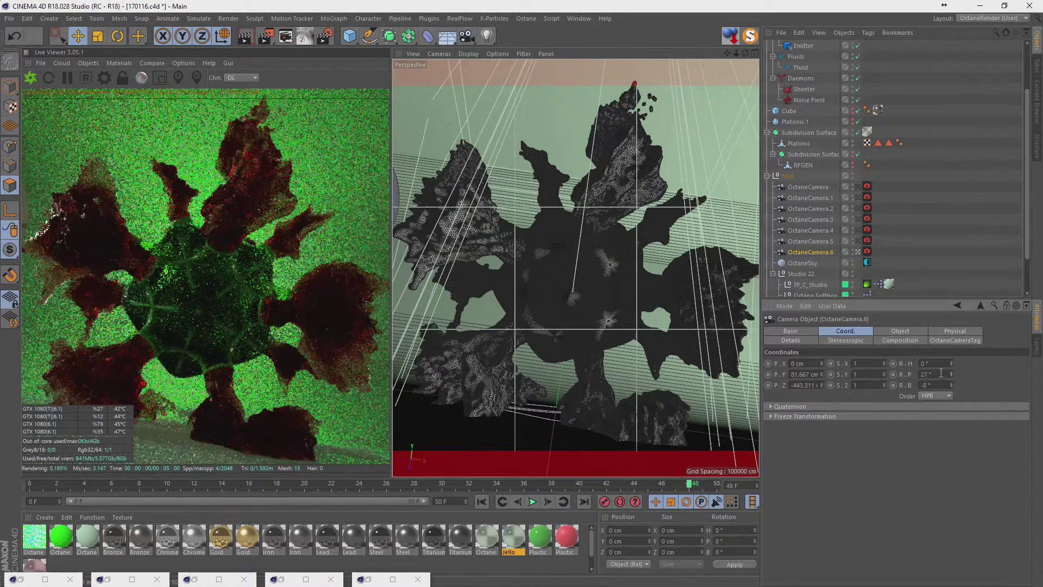
- Set OctaneCamera.6's focal length to 22.5 mm
left_click(877, 334)
left_click_drag(881, 377, 396, 152)
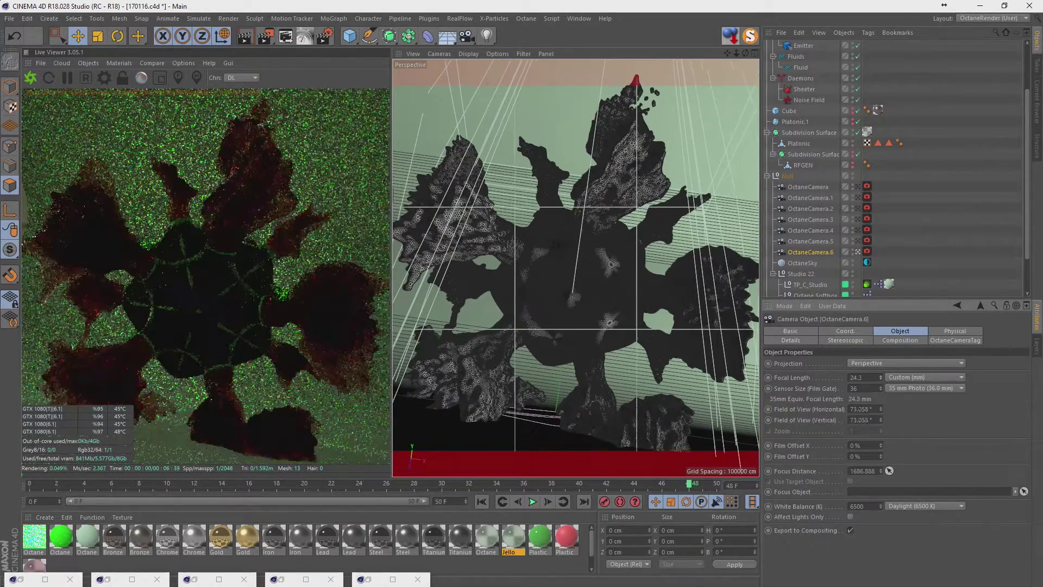
left_click_drag(881, 377, 881, 376)
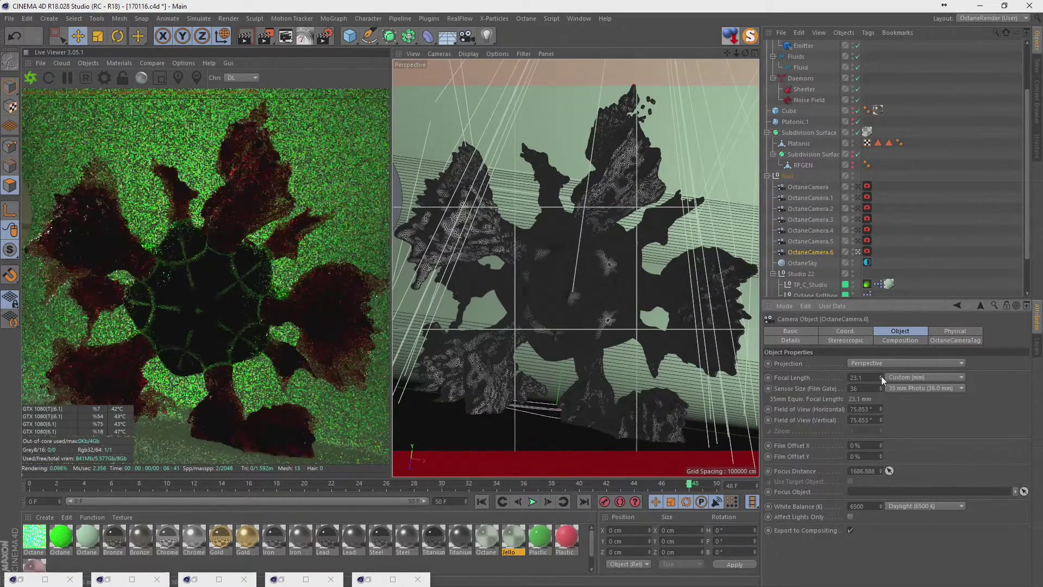
left_click_drag(881, 376, 882, 381)
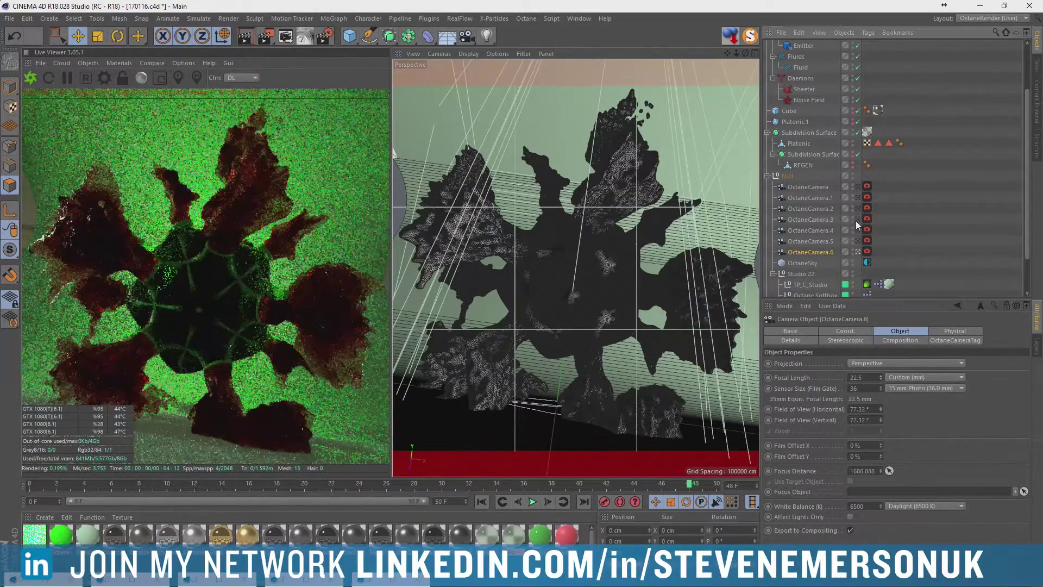
- Preview the shot through several other Octane cameras for comparison
left_click(857, 220)
left_click(859, 231)
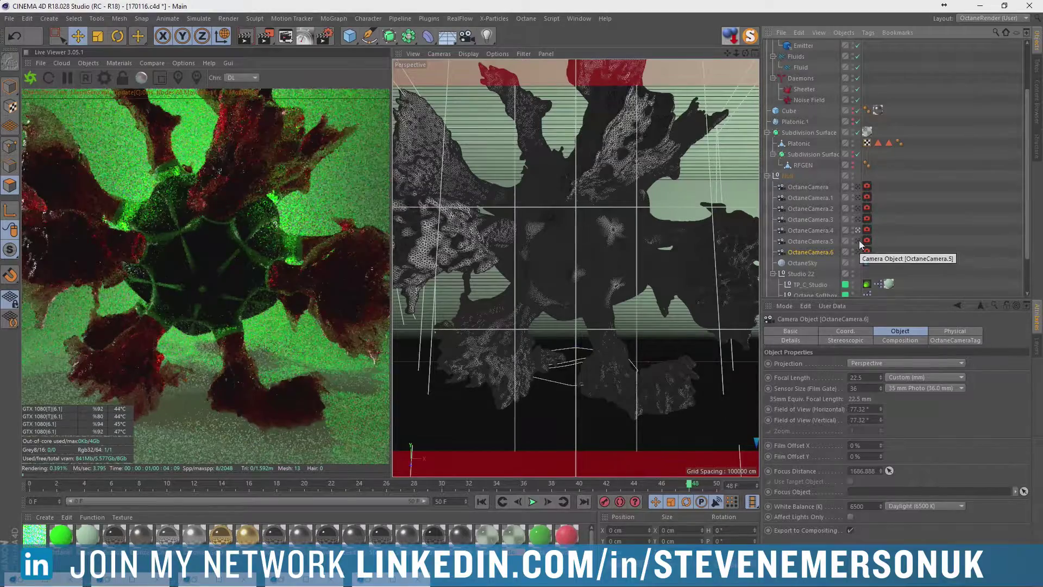
left_click(858, 242)
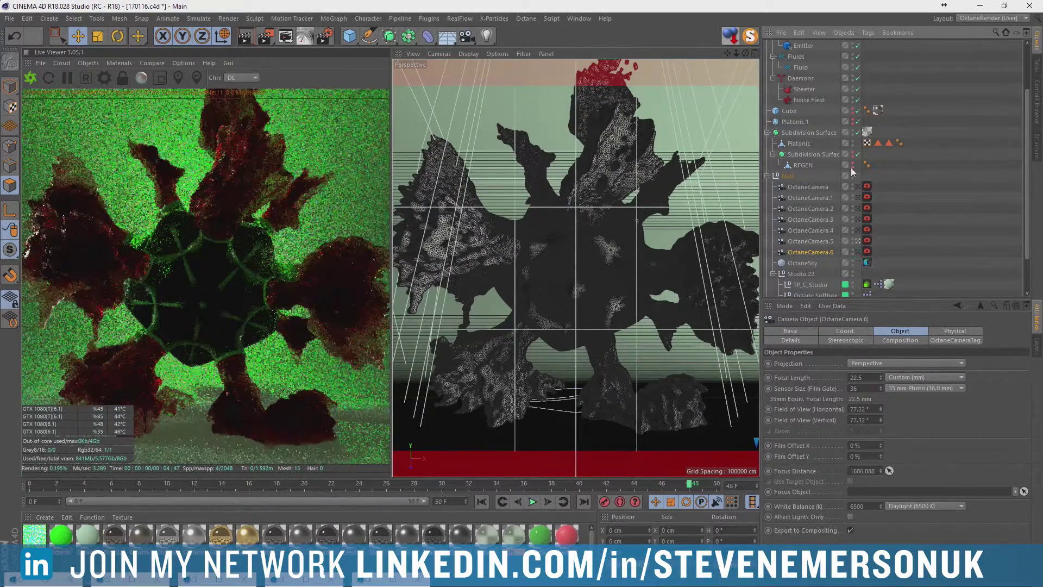
left_click(856, 219)
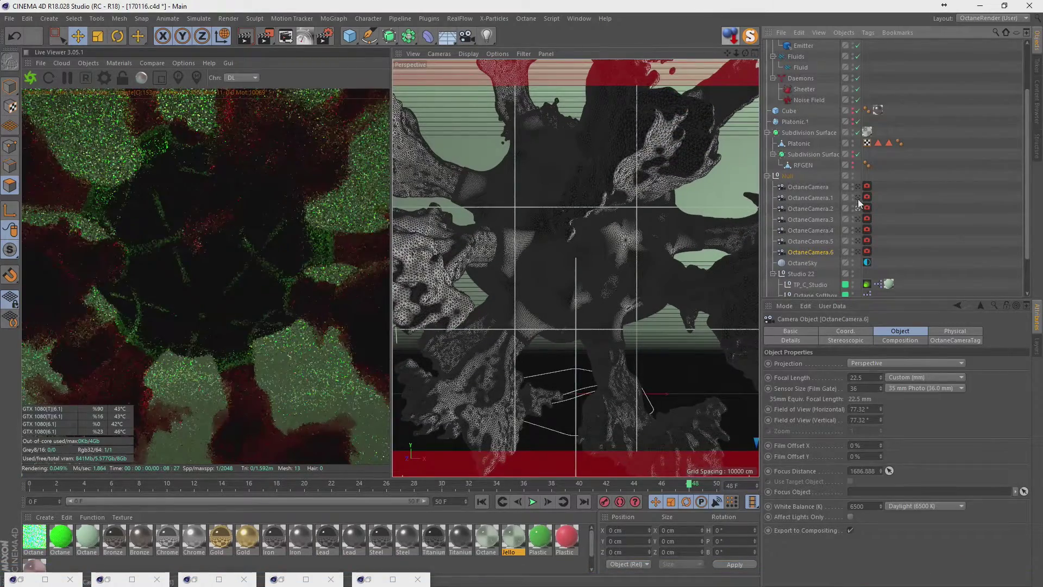
left_click(858, 199)
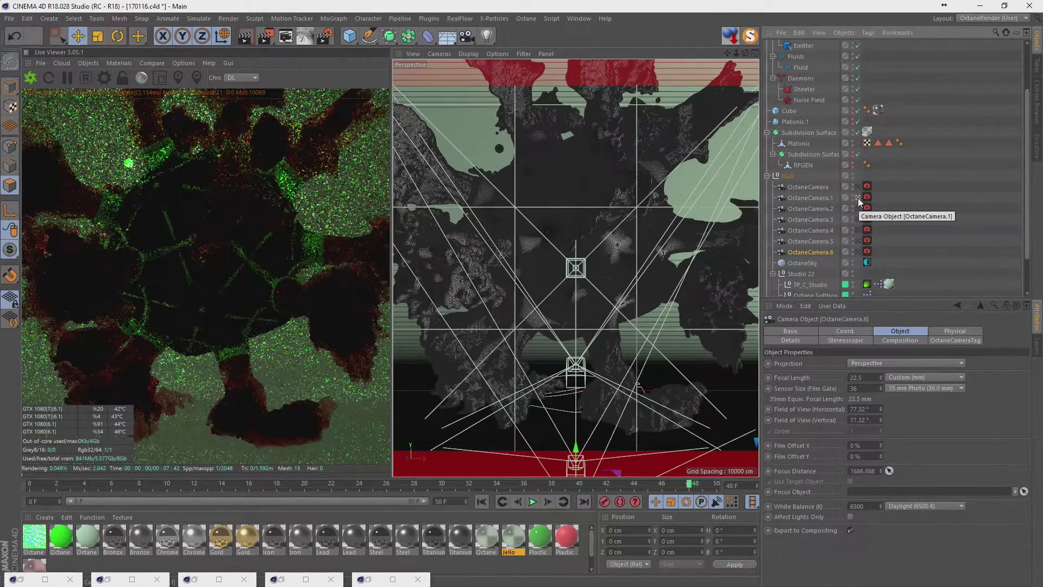
left_click(859, 231)
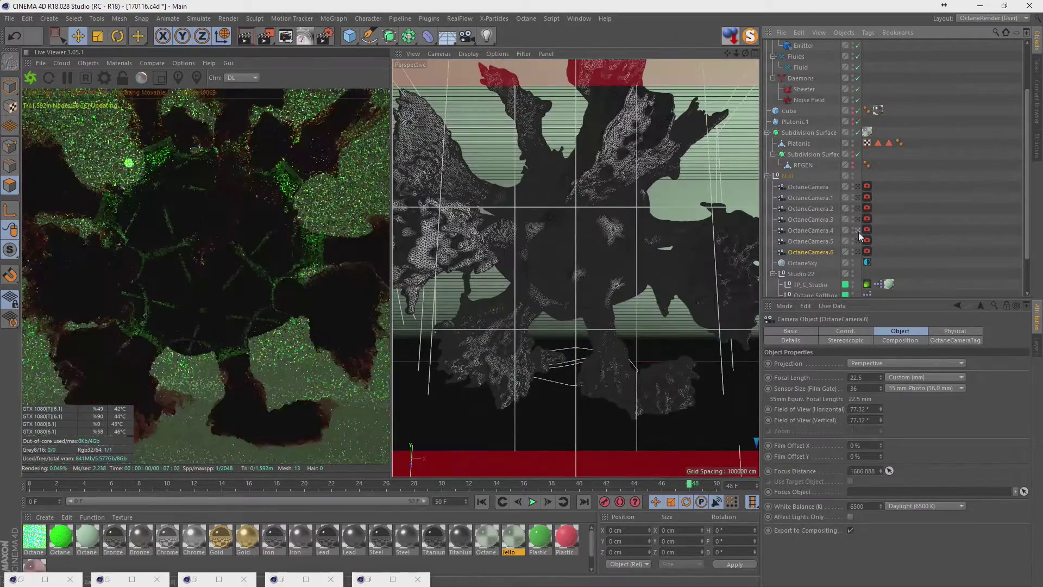
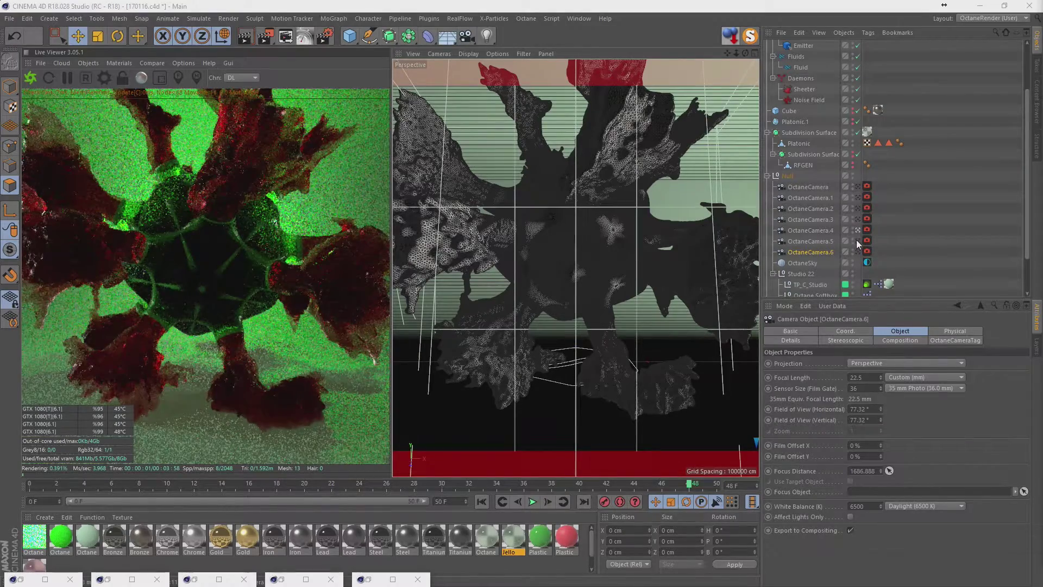
- Render through OctaneCamera.6 and open Octane Material.2's emission settings
left_click(857, 240)
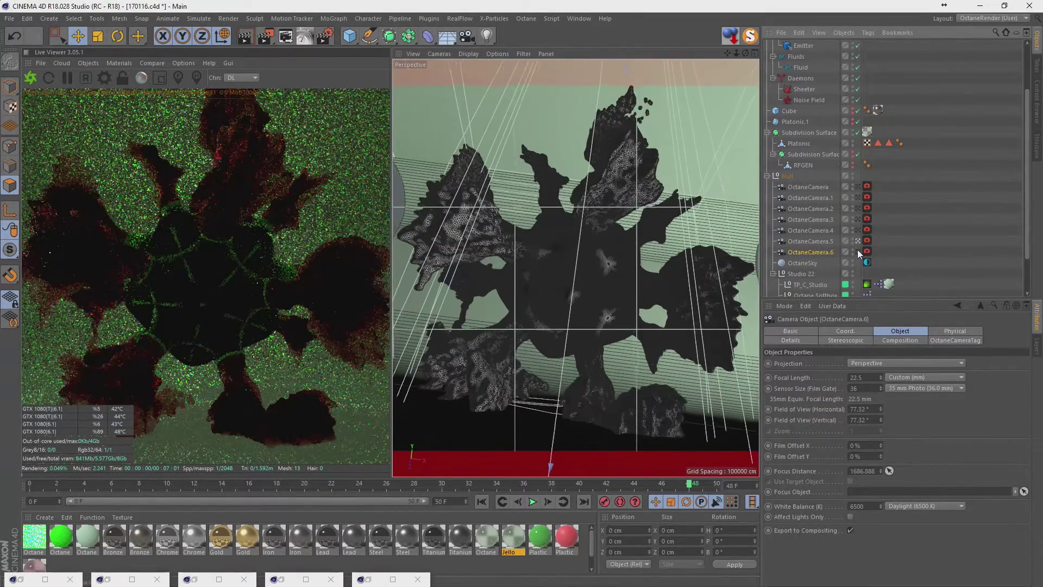
left_click(858, 249)
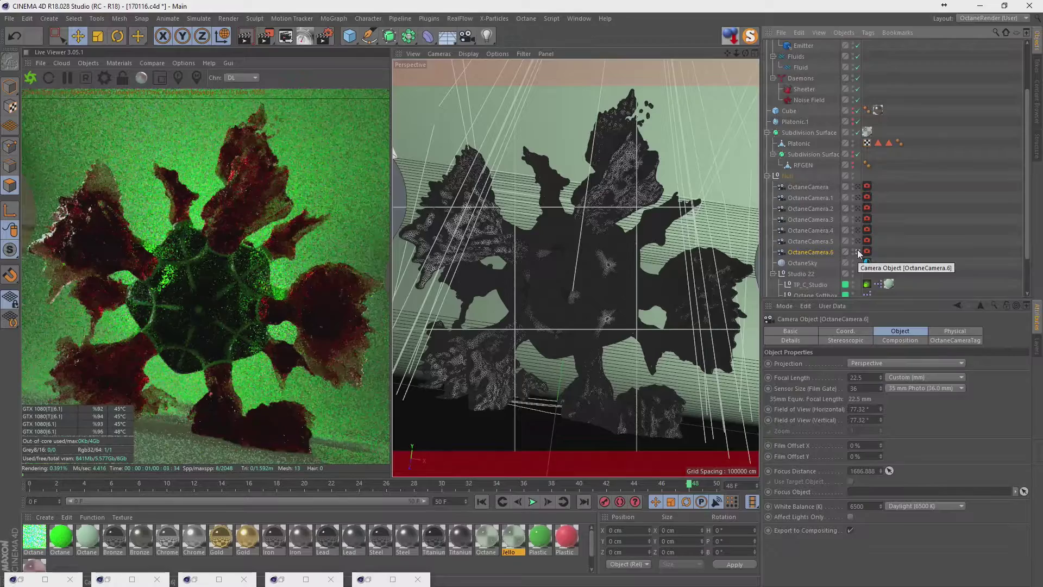
left_click(890, 72)
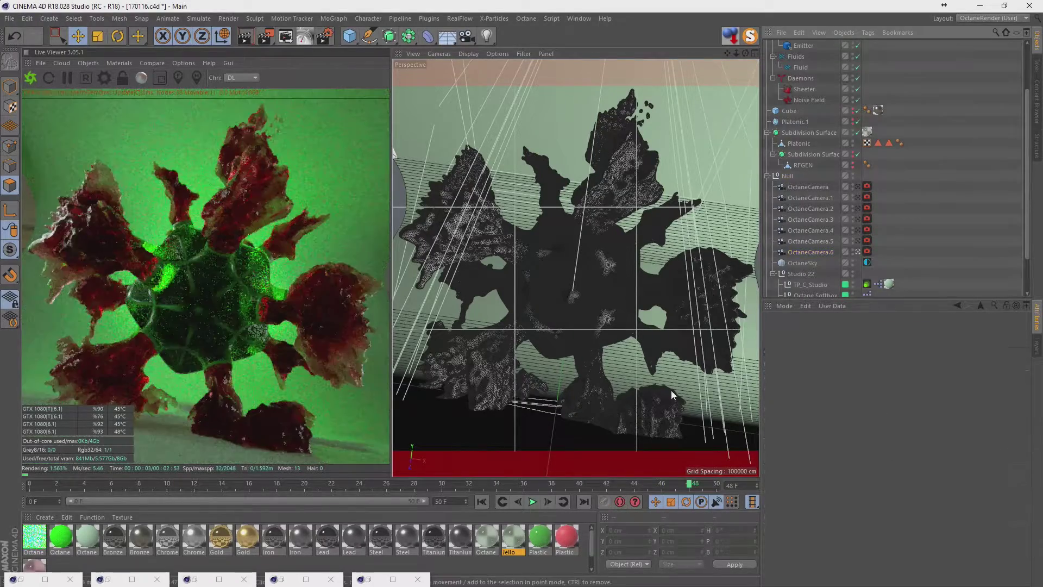
double_click(28, 544)
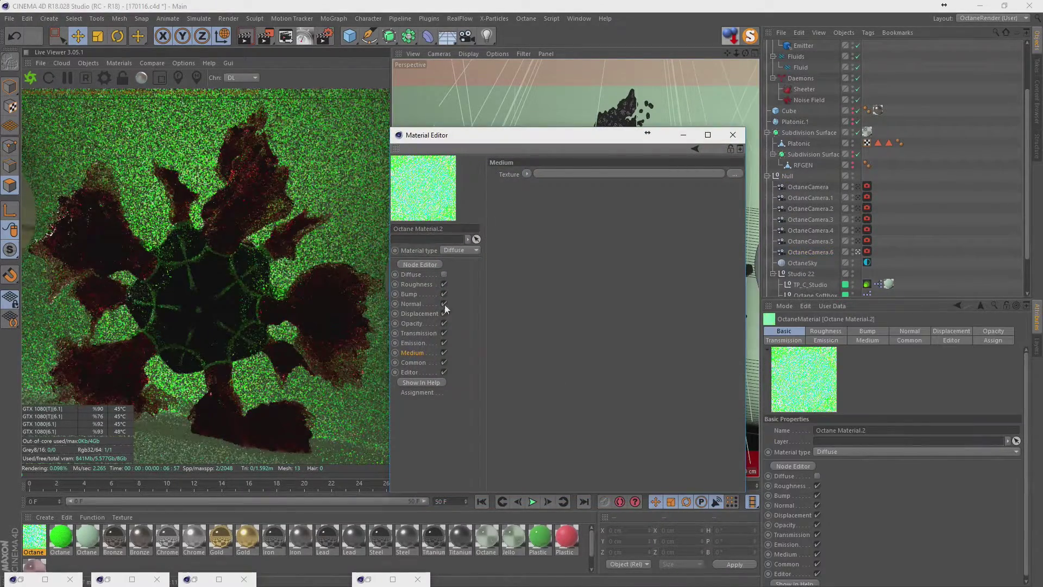
left_click(413, 342)
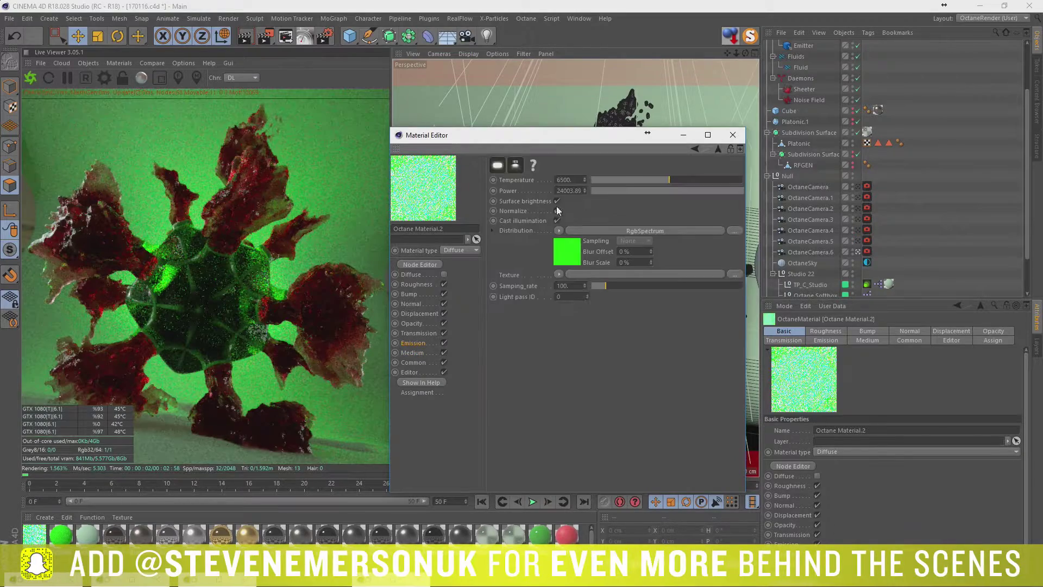
- Set the emission Power to 1000 and Sampling rate to 1000
double_click(570, 190)
type("100")
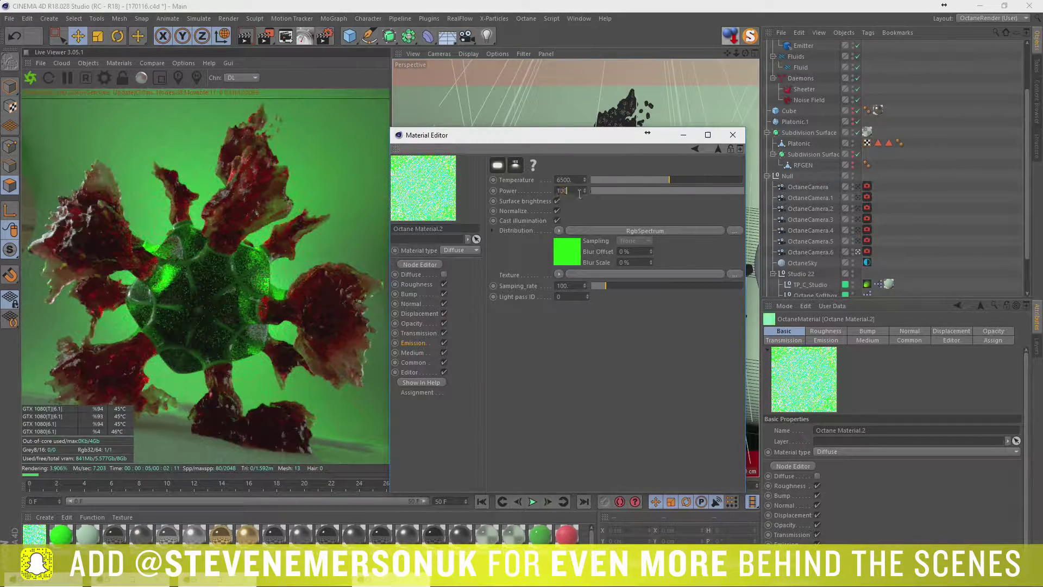
key("Return")
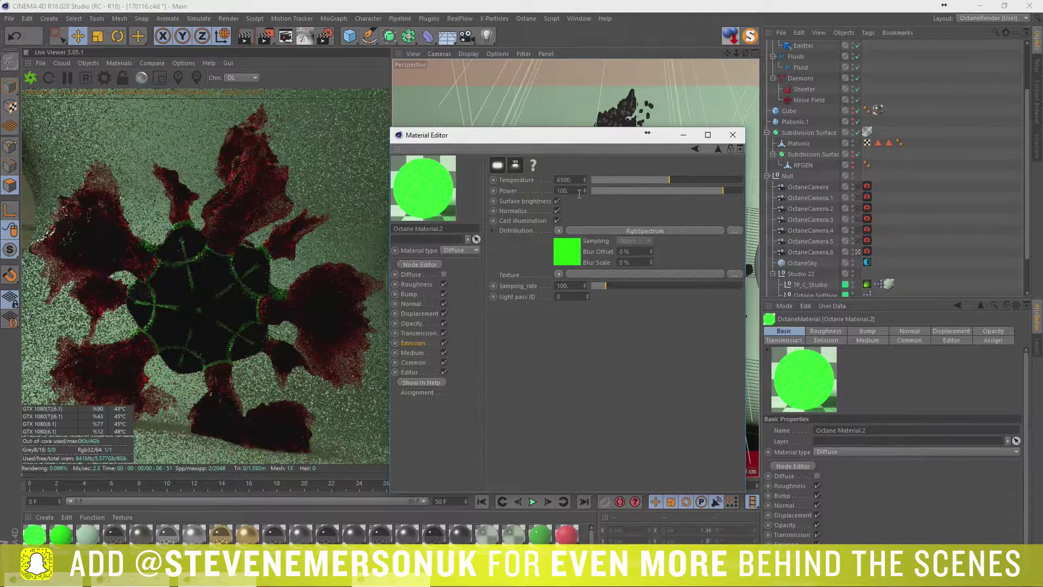
double_click(565, 191)
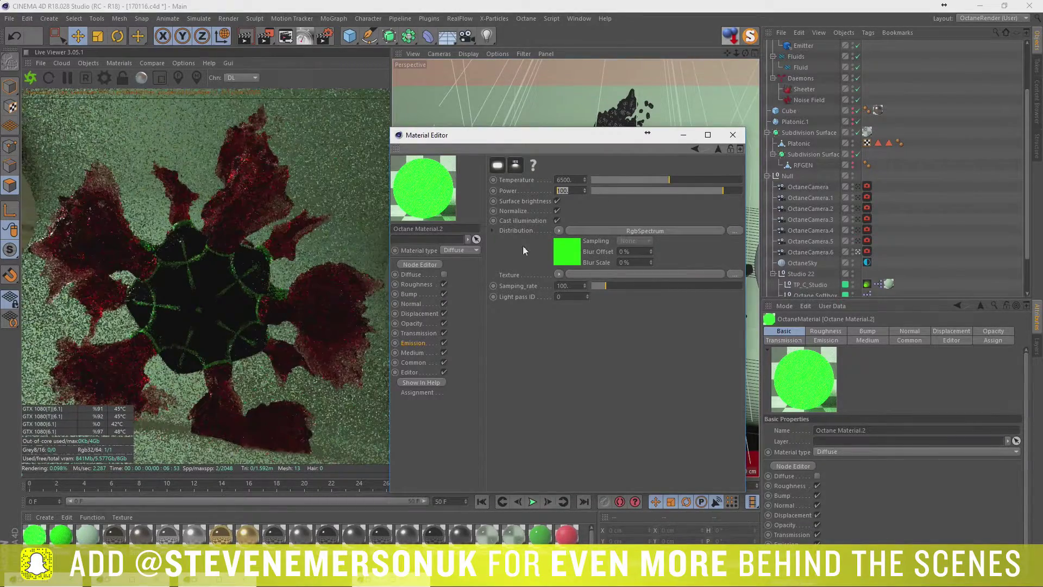
left_click(577, 286)
type("1000")
key("Return")
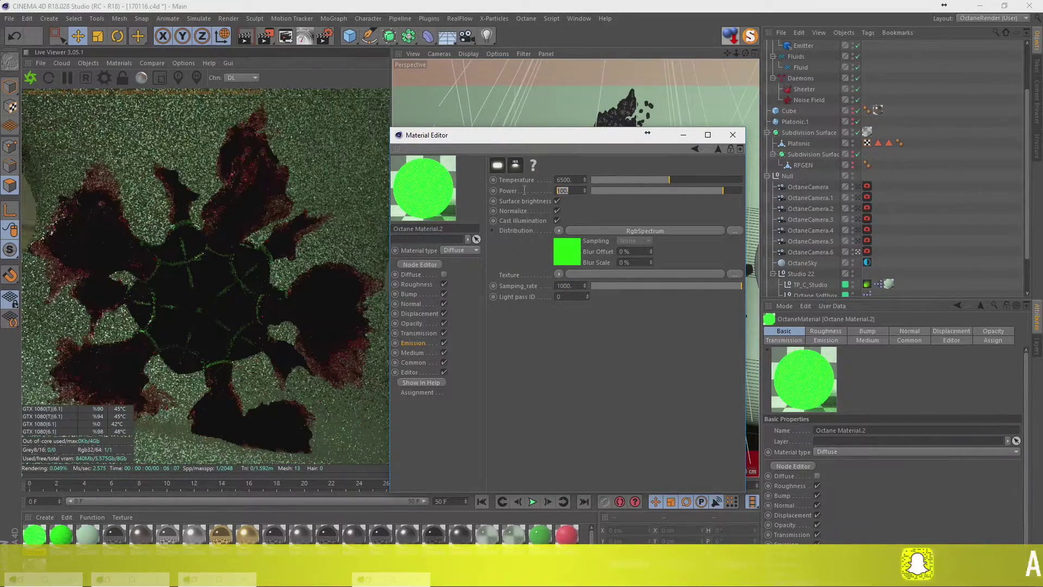
double_click(568, 191)
type("400")
key("Return")
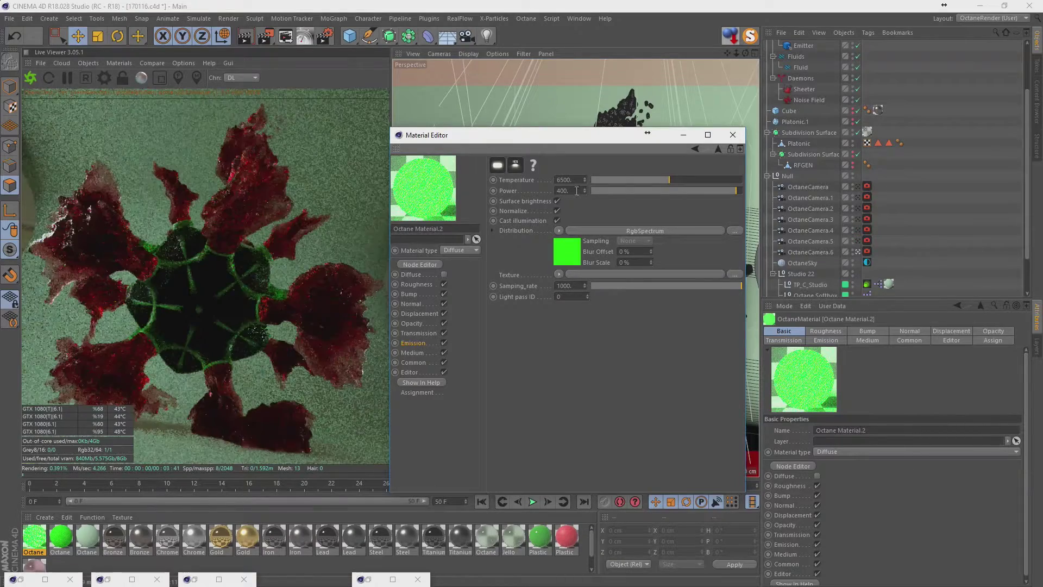
type("1000")
key("Return")
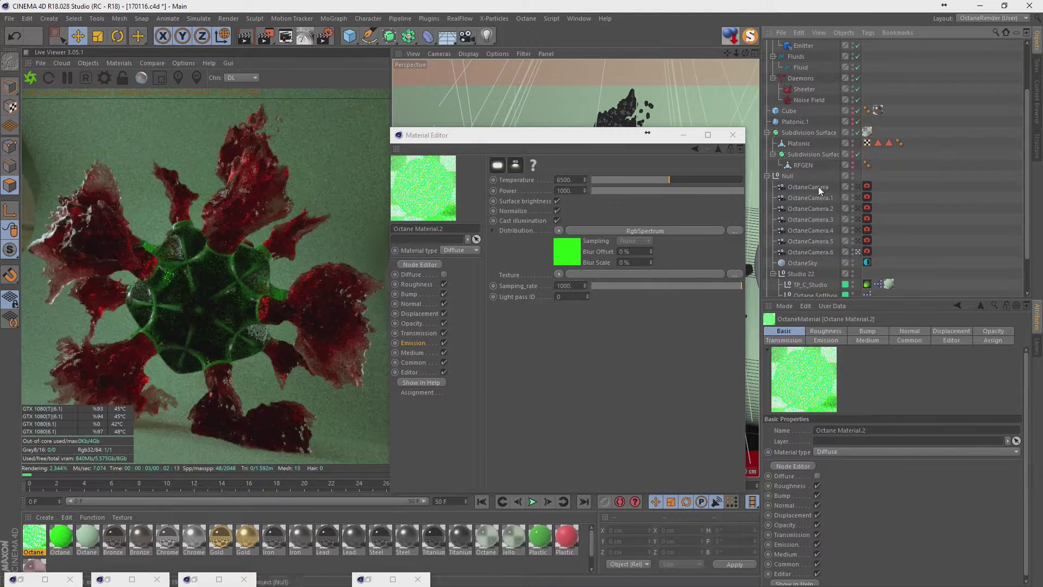
scroll(950, 227, "down", 3)
- Set the TP_C_Studio backdrop width to 6000 cm
left_click(813, 237)
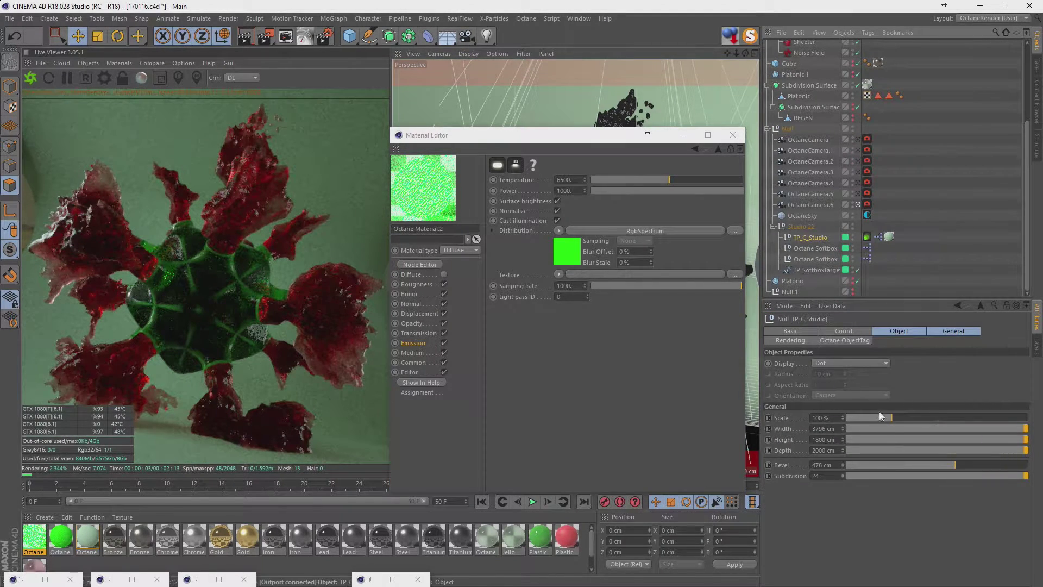
double_click(838, 429)
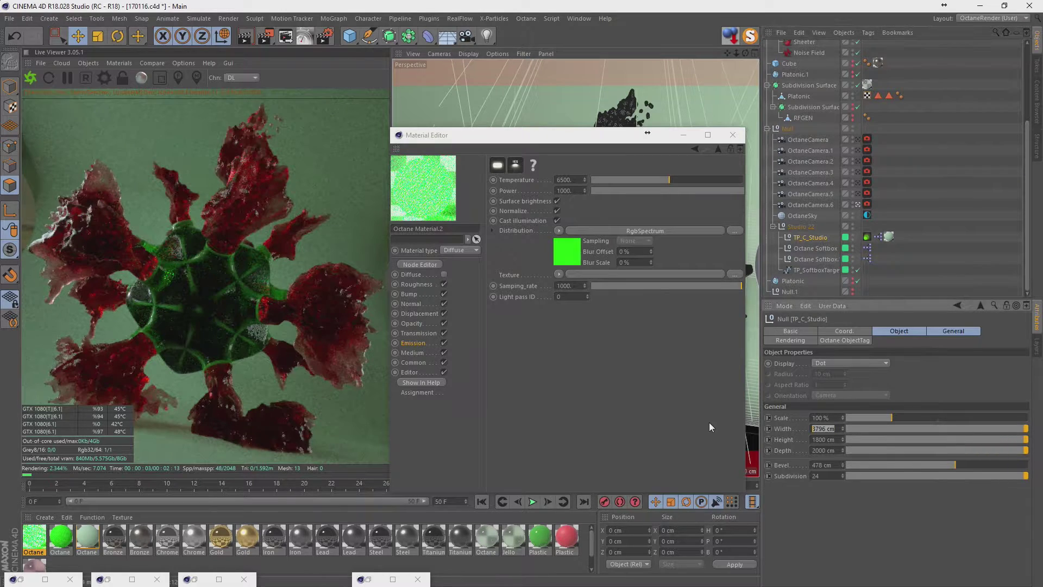
type("6000")
key("Return")
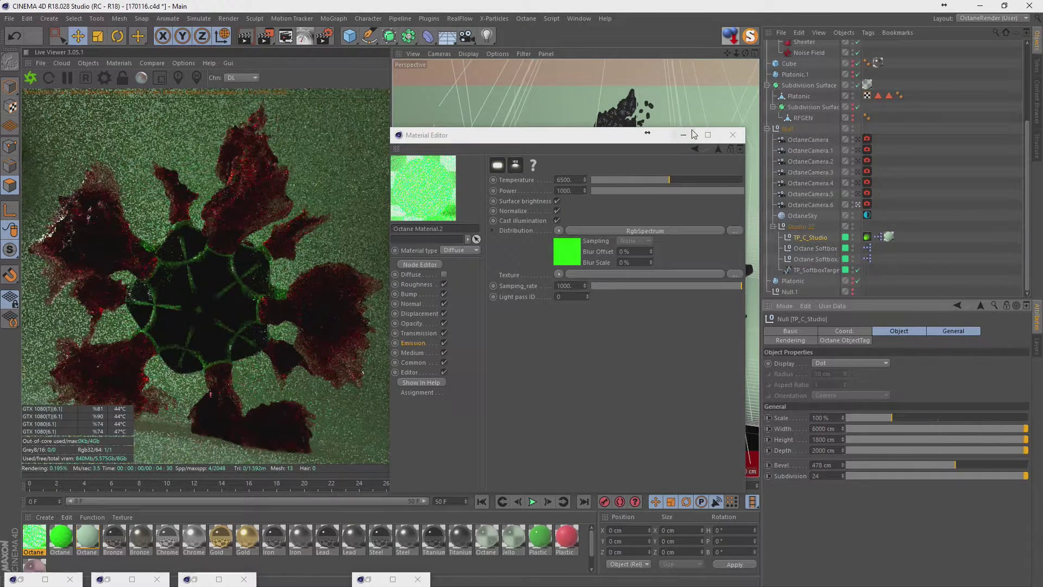
double_click(828, 429)
type("5000")
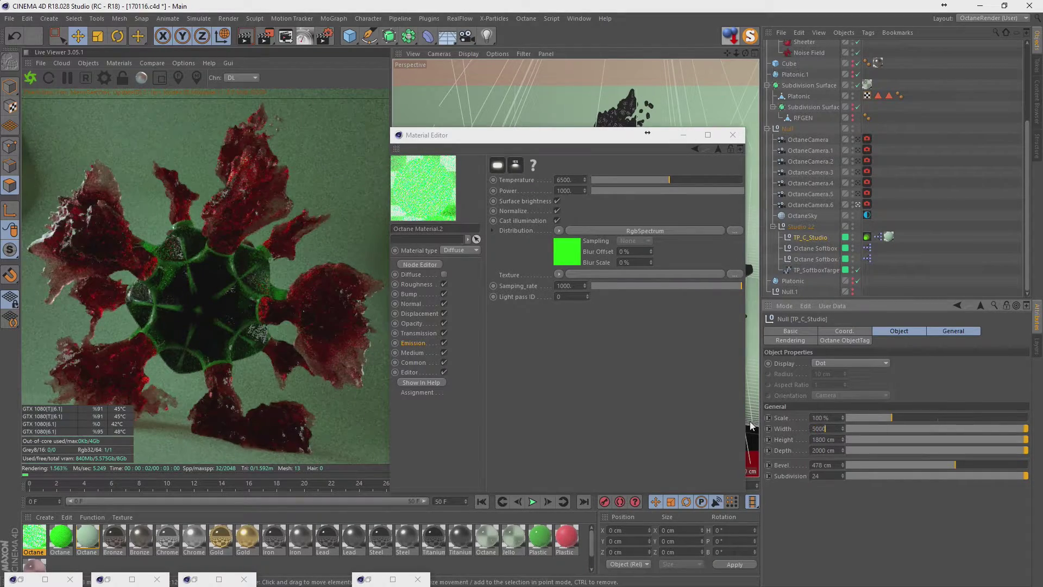
left_click(686, 137)
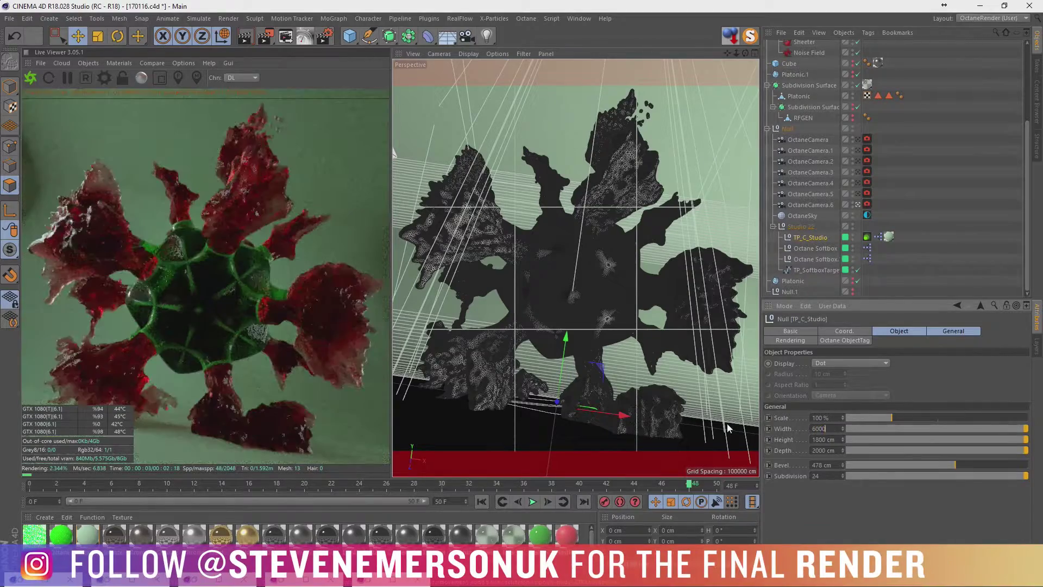
type("6000")
key("Return")
- Move Octane Softbox.1 left to X -2052 cm
left_click(816, 249)
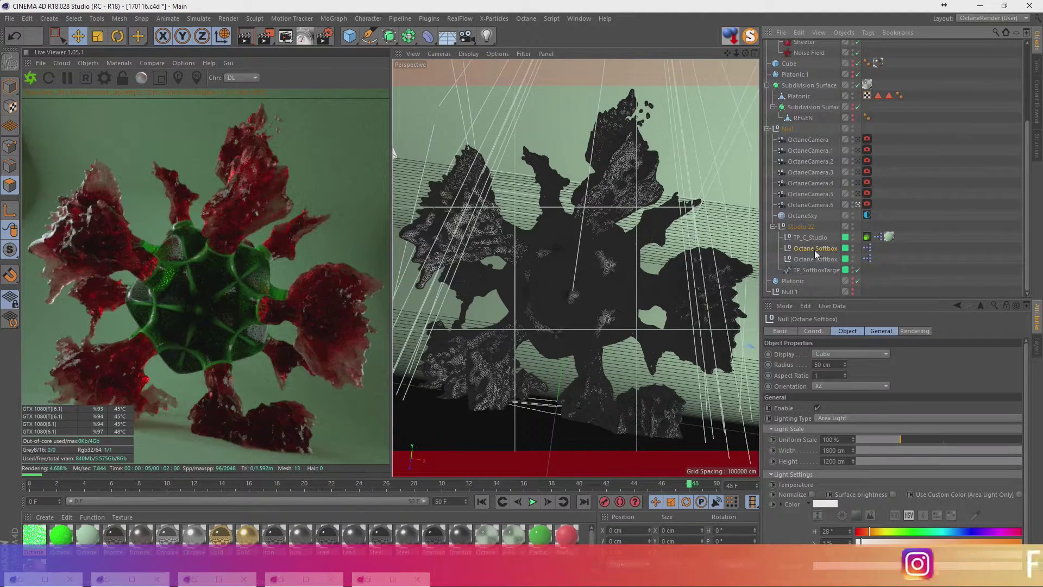
left_click(814, 259)
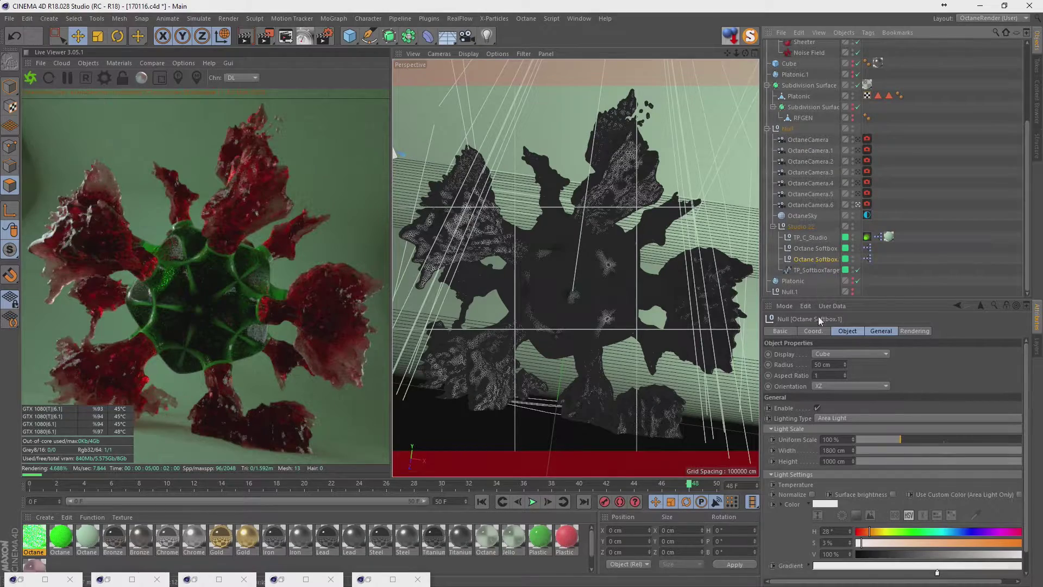
left_click(814, 331)
left_click_drag(822, 353, 824, 357)
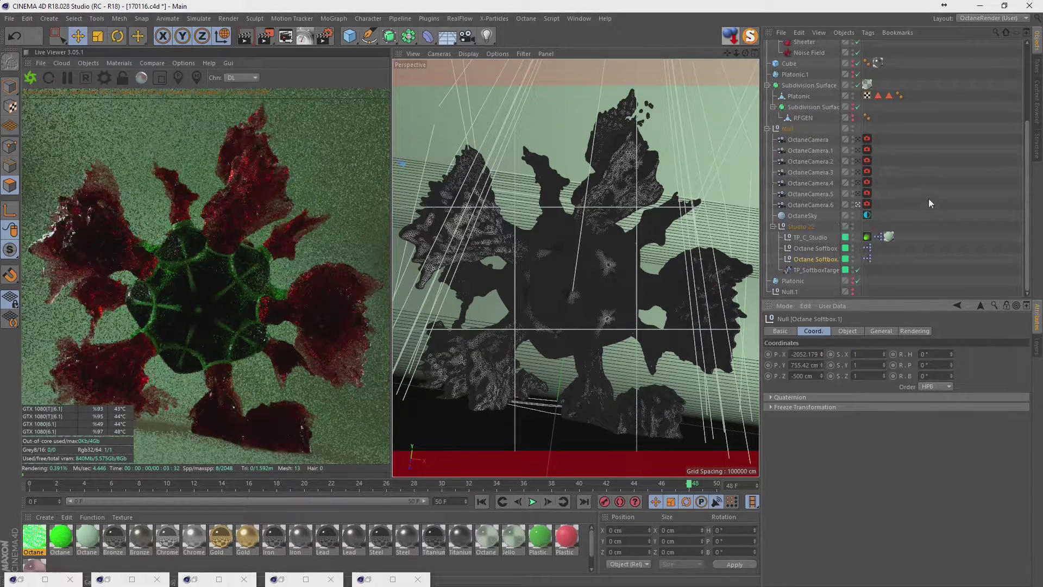
- Set the OctaneSky environment tag's Power to 3
left_click(928, 197)
left_click(867, 216)
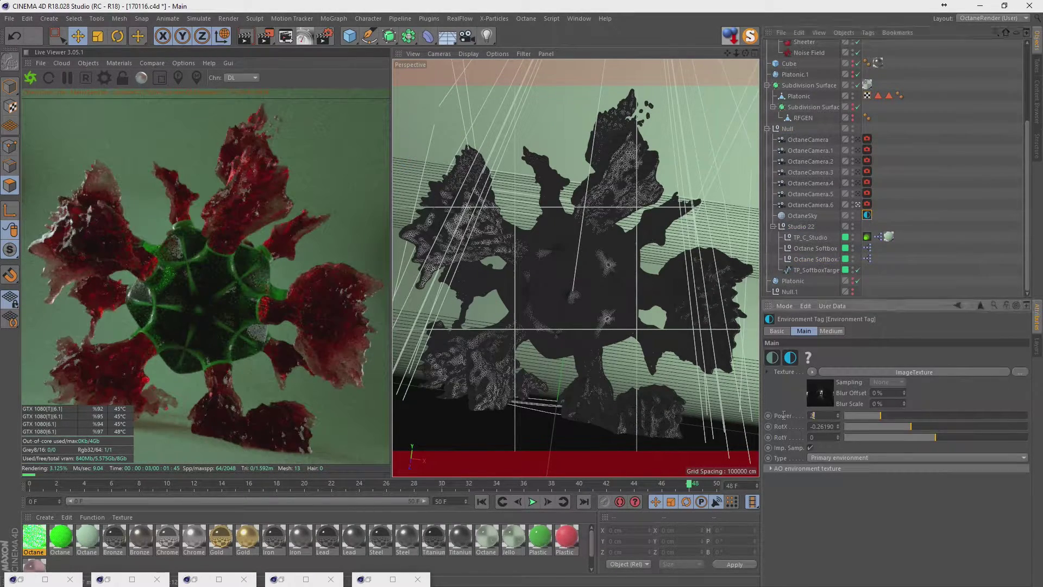
key("Return")
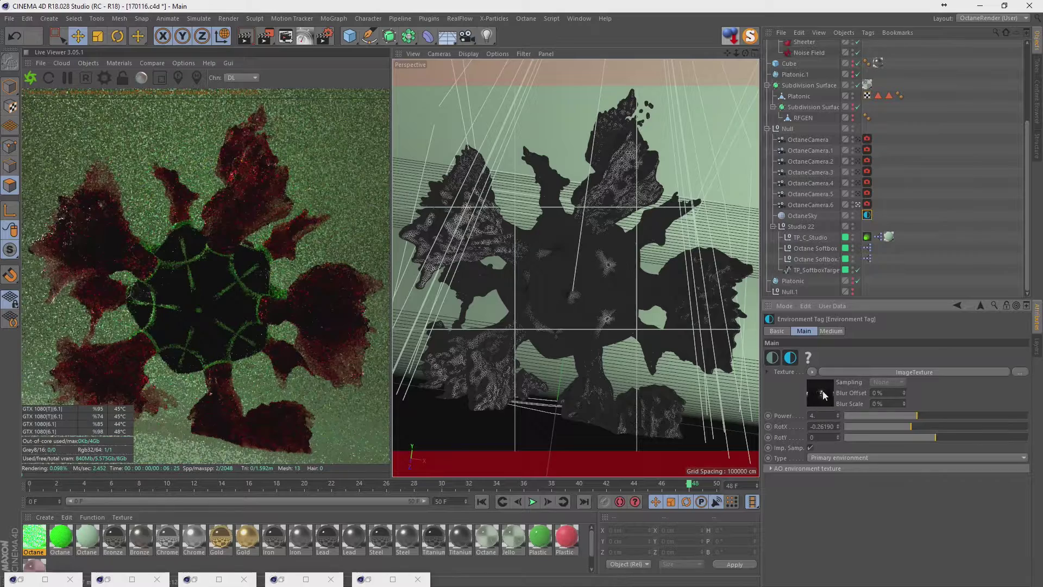
left_click(823, 390)
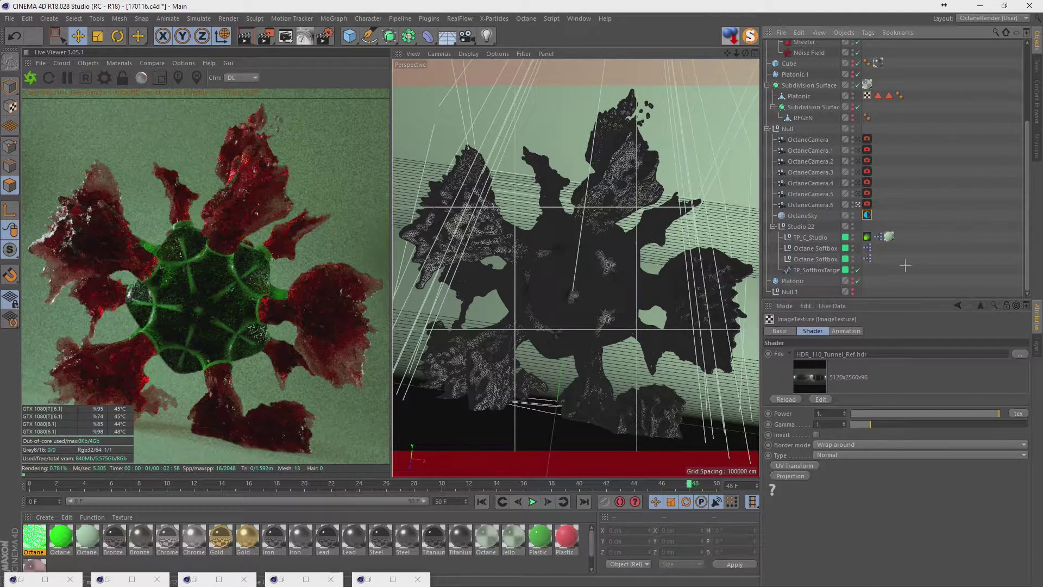
left_click(867, 215)
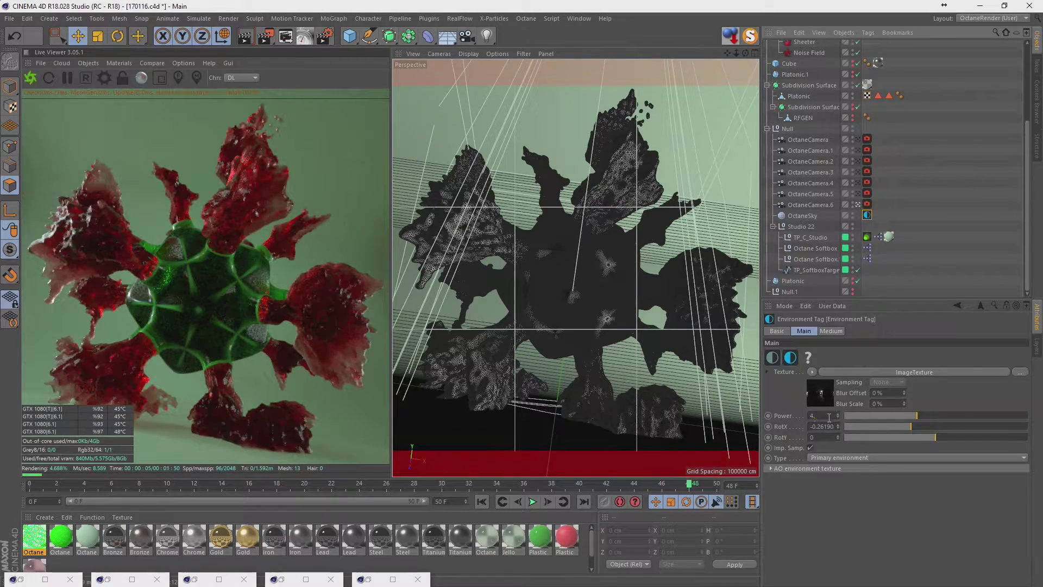
type("3")
key("Return")
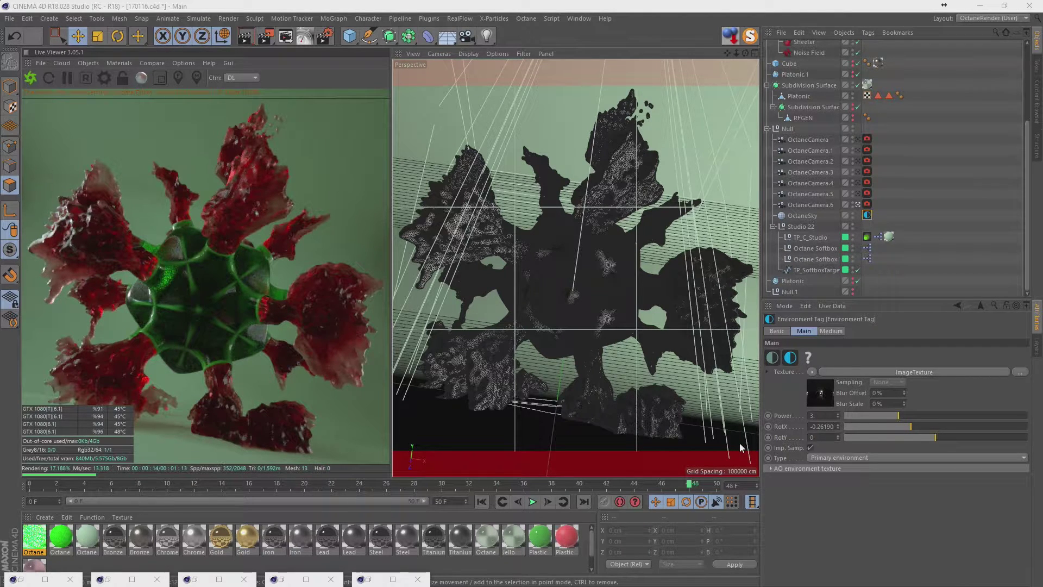
- Save the scene and lower the TP_C_Studio backdrop to Y -130 cm
left_click(933, 177)
scroll(891, 152, "up", 3)
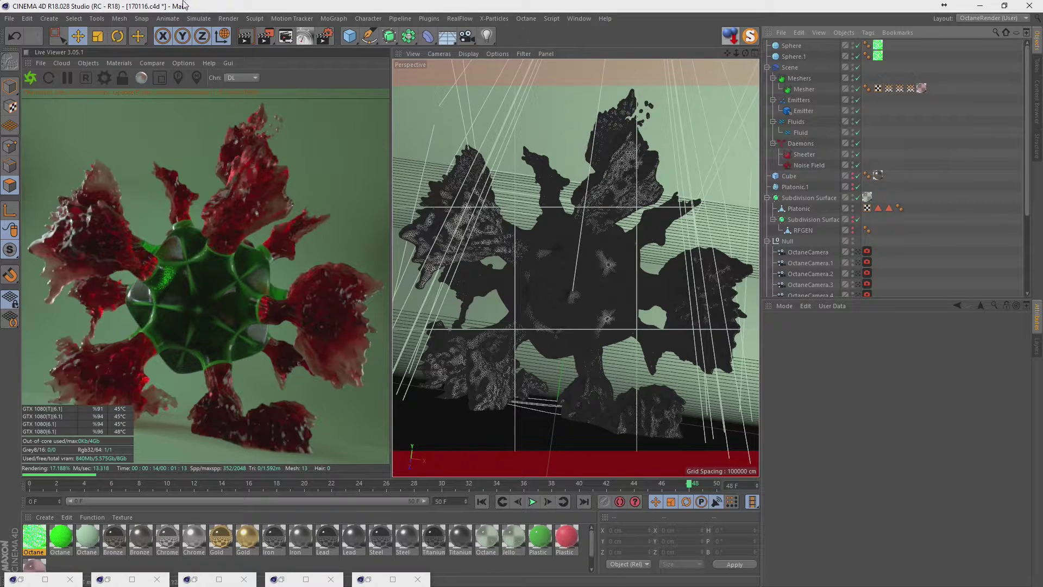
key("ctrl+s")
scroll(854, 255, "down", 3)
scroll(850, 247, "down", 2)
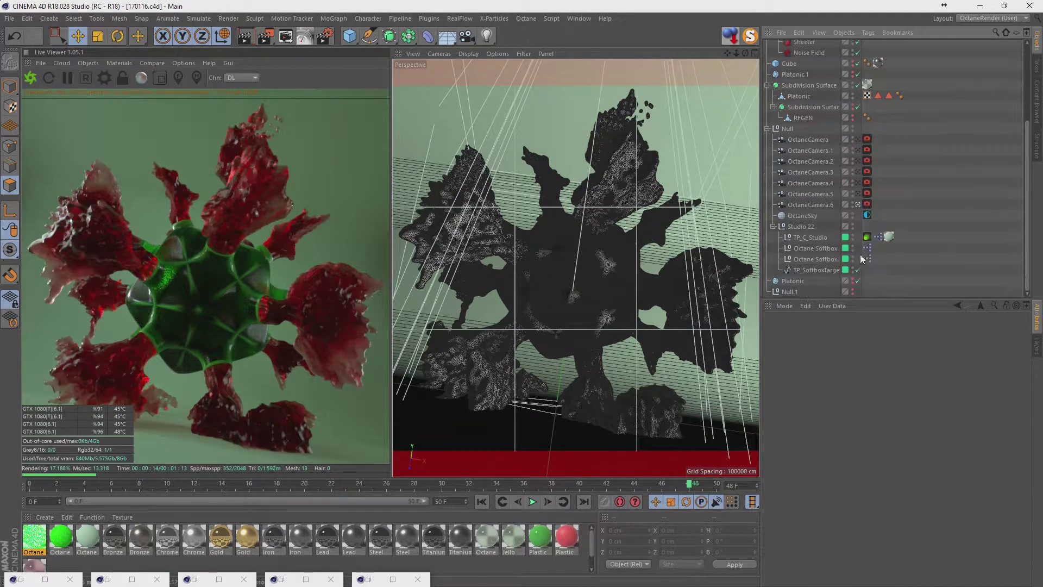
left_click(810, 237)
left_click_drag(821, 374, 822, 413)
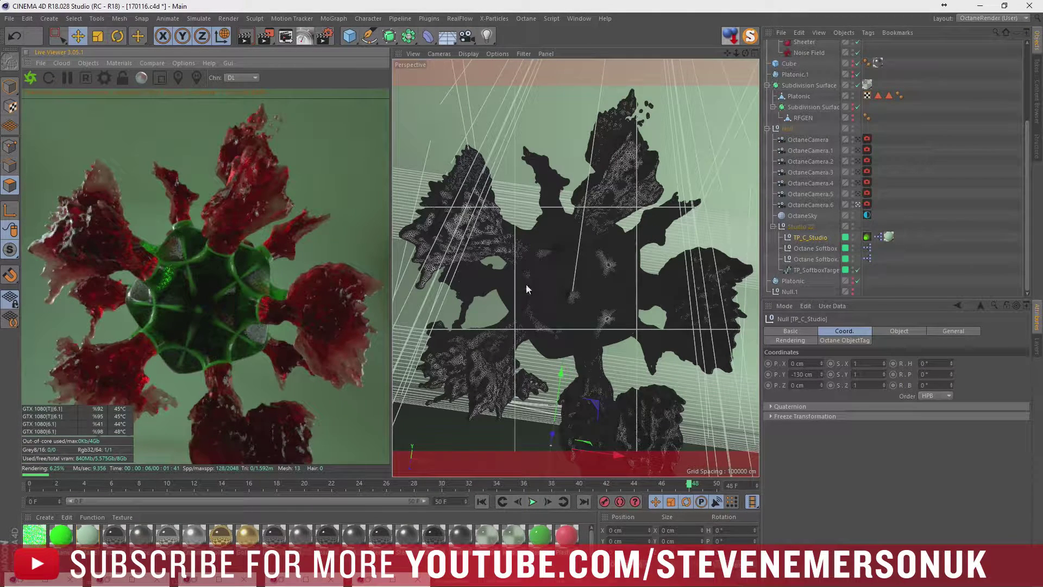
- Hide Sphere and Sphere.1 from the viewport and render
left_click(937, 253)
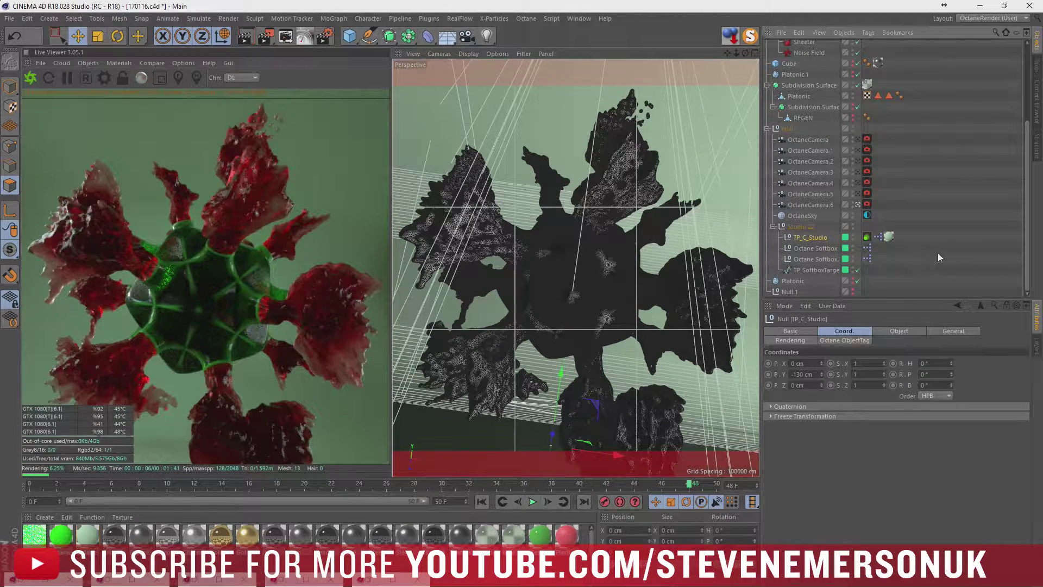
scroll(921, 272, "up", 5)
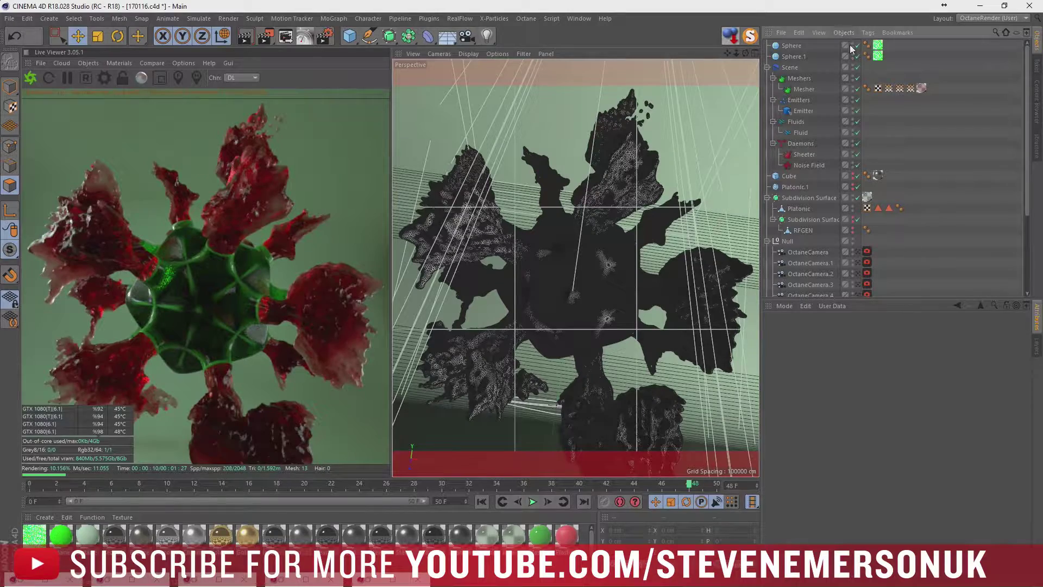
left_click_drag(851, 48, 851, 57)
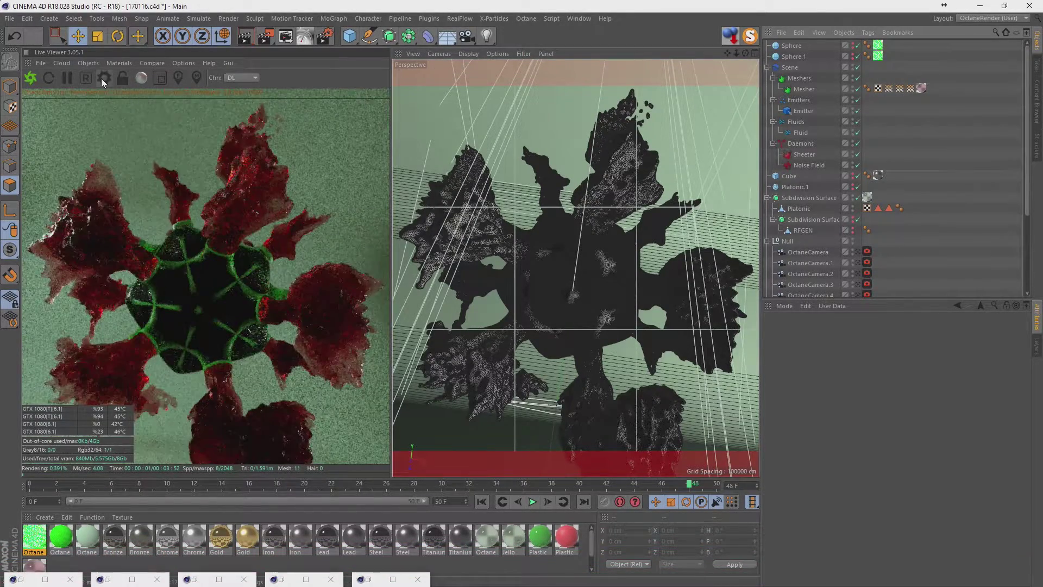
- Set the Octane Kernels GI mode to GI_DIFFUSE
left_click(102, 78)
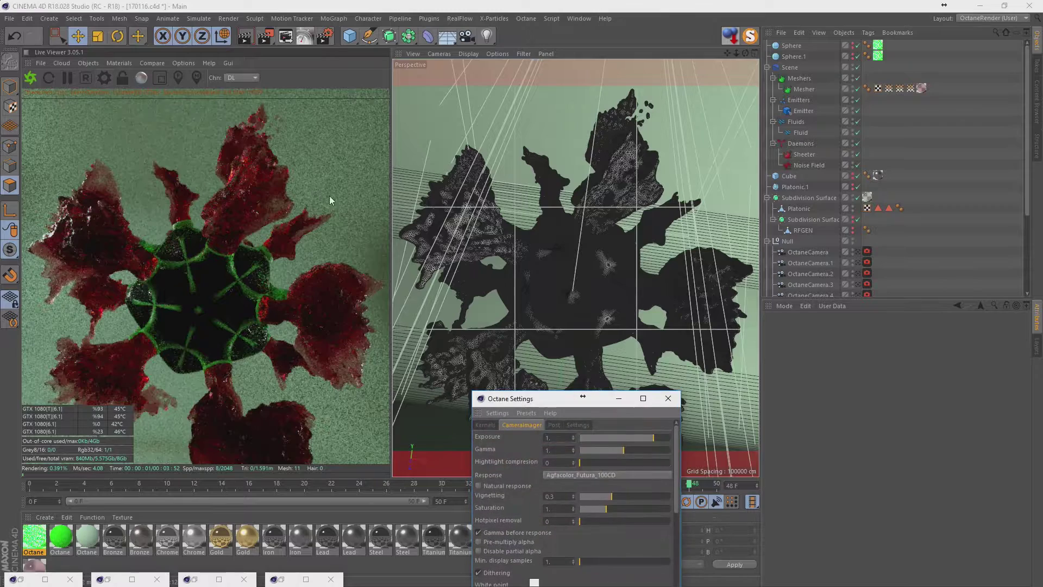
left_click(486, 425)
left_click_drag(543, 398, 597, 211)
left_click(620, 274)
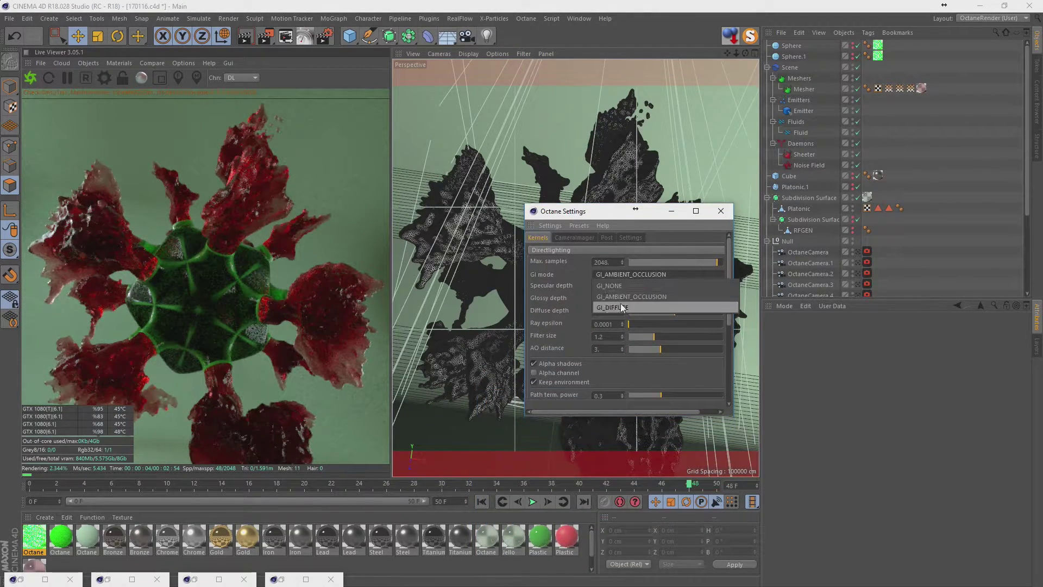
left_click(621, 306)
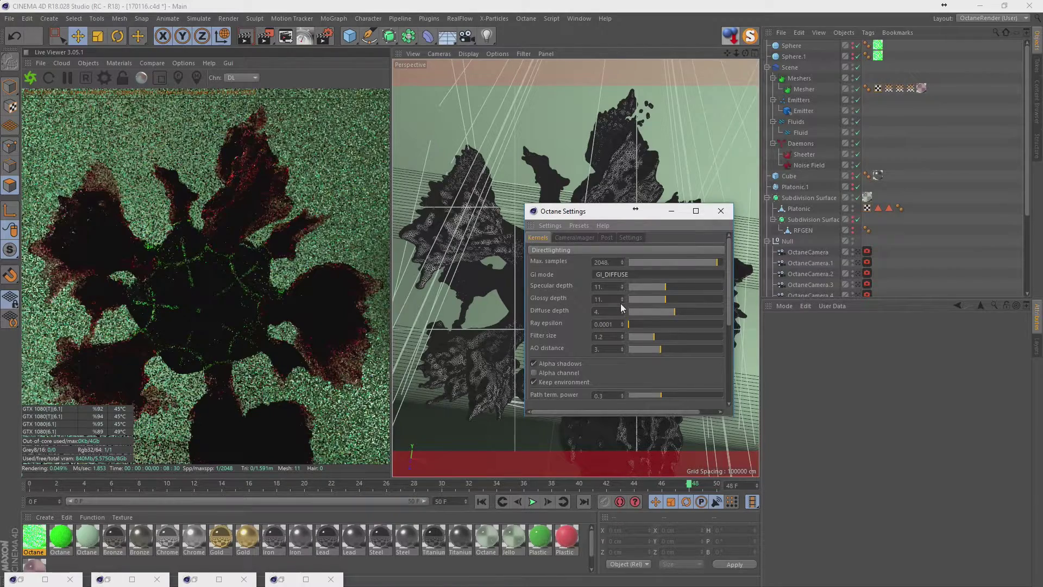
left_click_drag(580, 218, 481, 51)
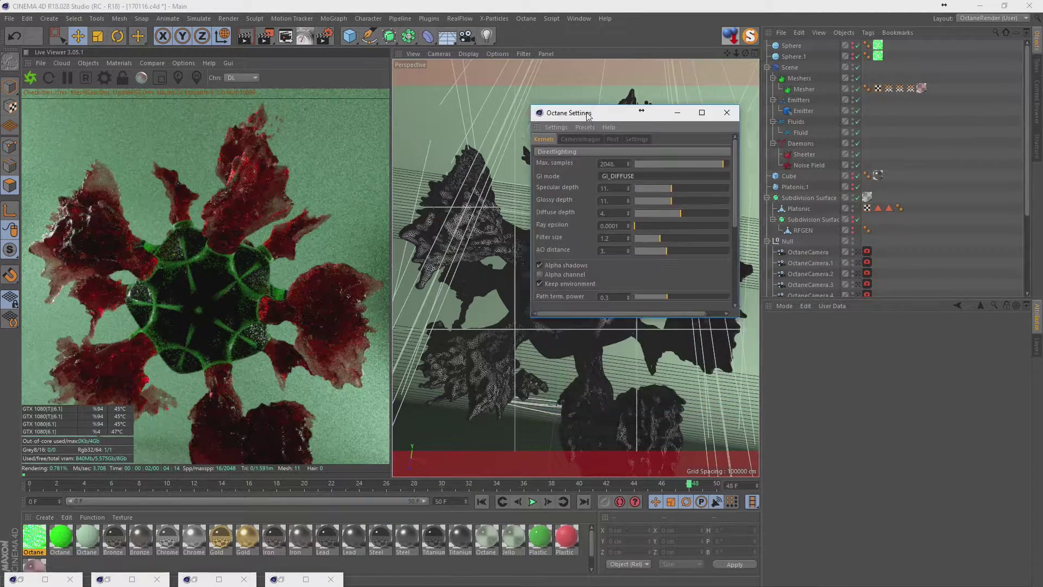
left_click(571, 48)
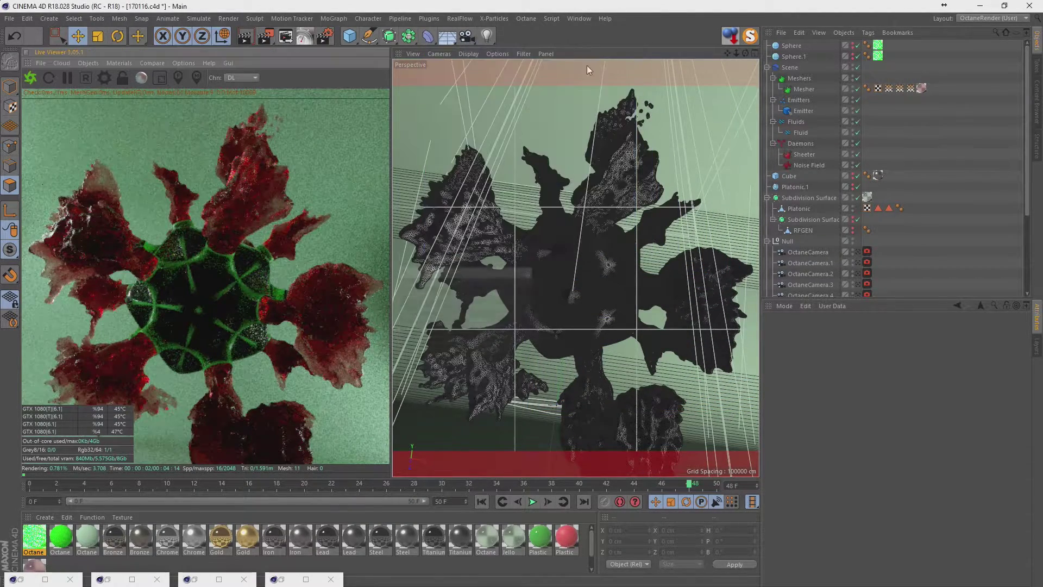
- Duplicate OctaneCamera.6 into OctaneCamera.7 and lower its height
scroll(902, 239, "down", 3)
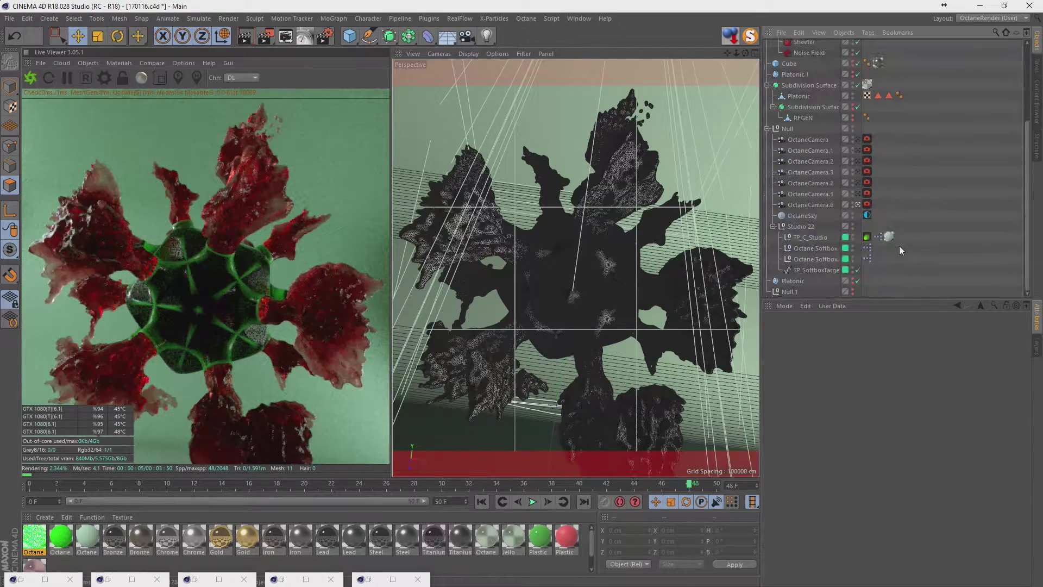
left_click(810, 205)
left_click_drag(809, 205, 807, 208, "ctrl")
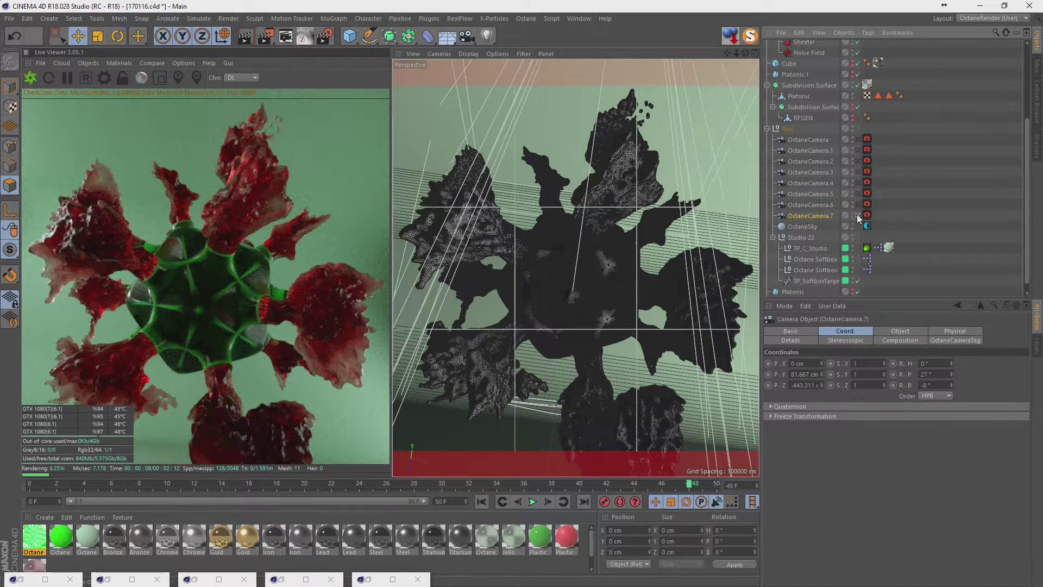
mouse_move(821, 374)
left_mouse_down()
mouse_move(821, 413)
mouse_move(823, 374)
left_mouse_up()
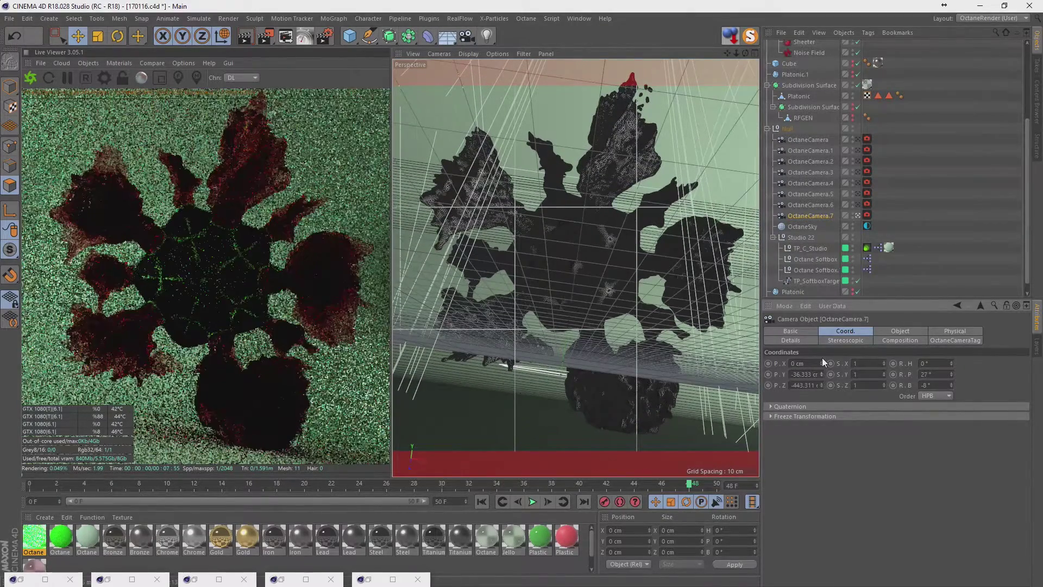
- Lower the studio to -197 cm and duplicate OctaneCamera.7 as OctaneCamera.8
left_click(819, 249)
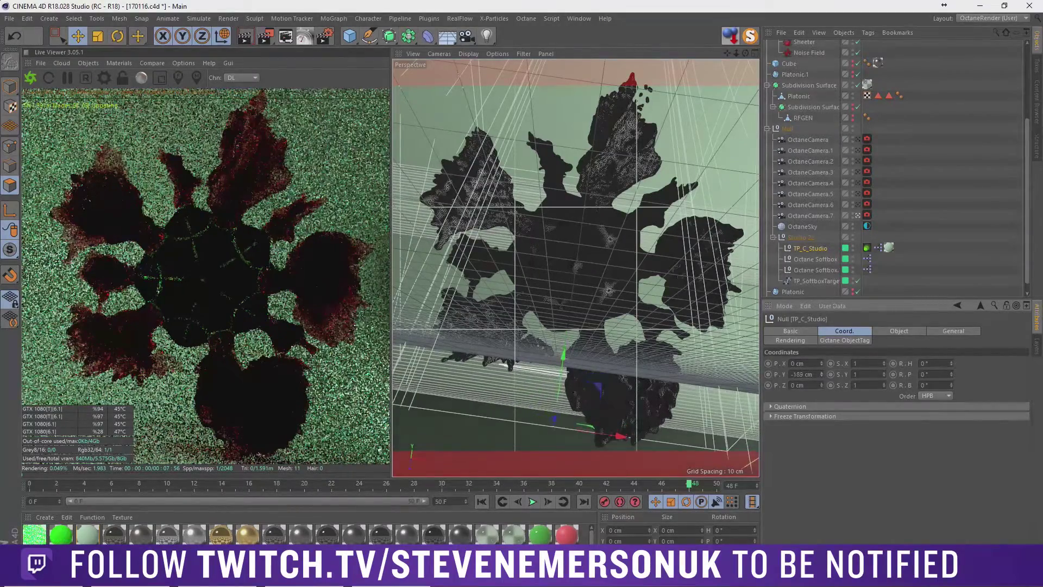
left_click_drag(821, 374, 821, 392)
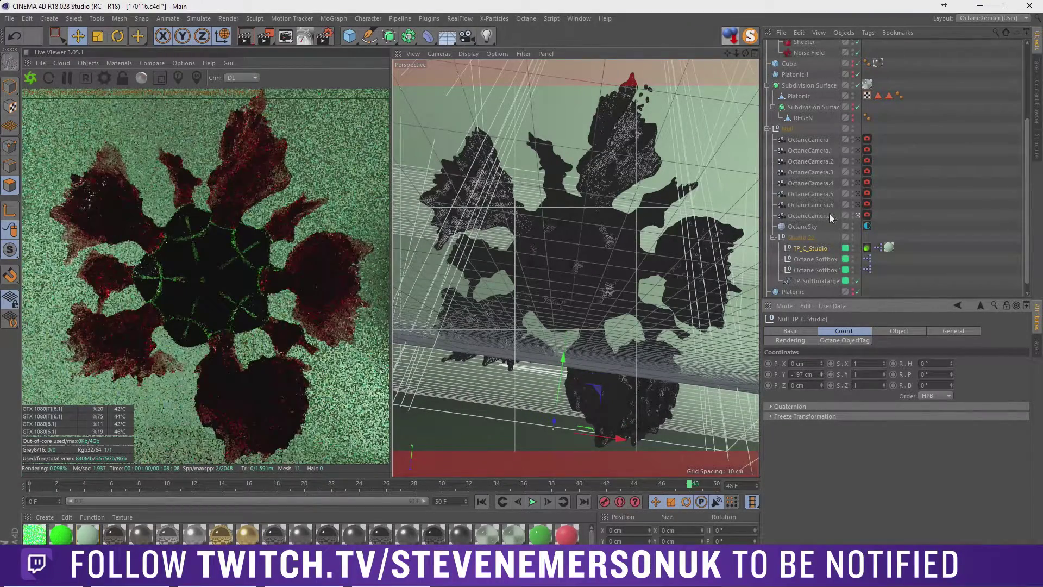
left_click(827, 215)
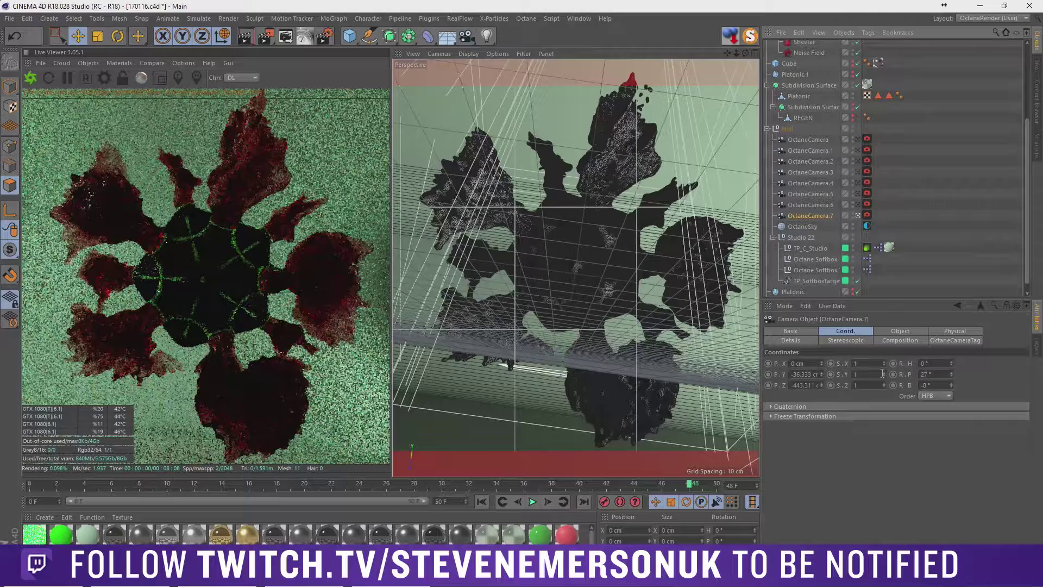
left_click_drag(830, 214, 828, 221, "ctrl")
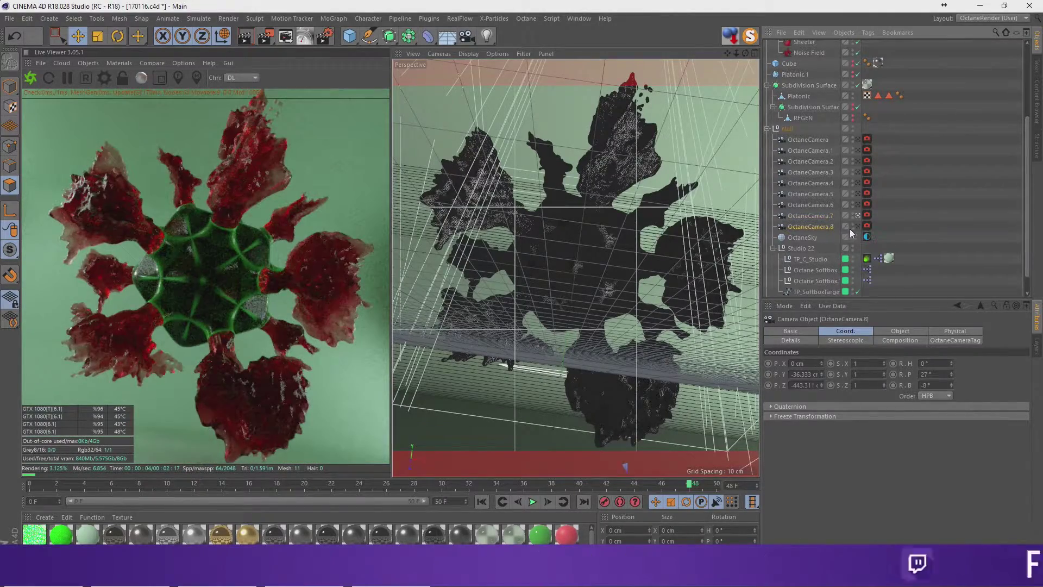
- Place OctaneCamera.8 at Y -74.333, Z -457.311, pitch 30°, focal length 21.8
mouse_move(821, 374)
left_mouse_down()
mouse_move(822, 383)
mouse_move(954, 371)
left_mouse_up()
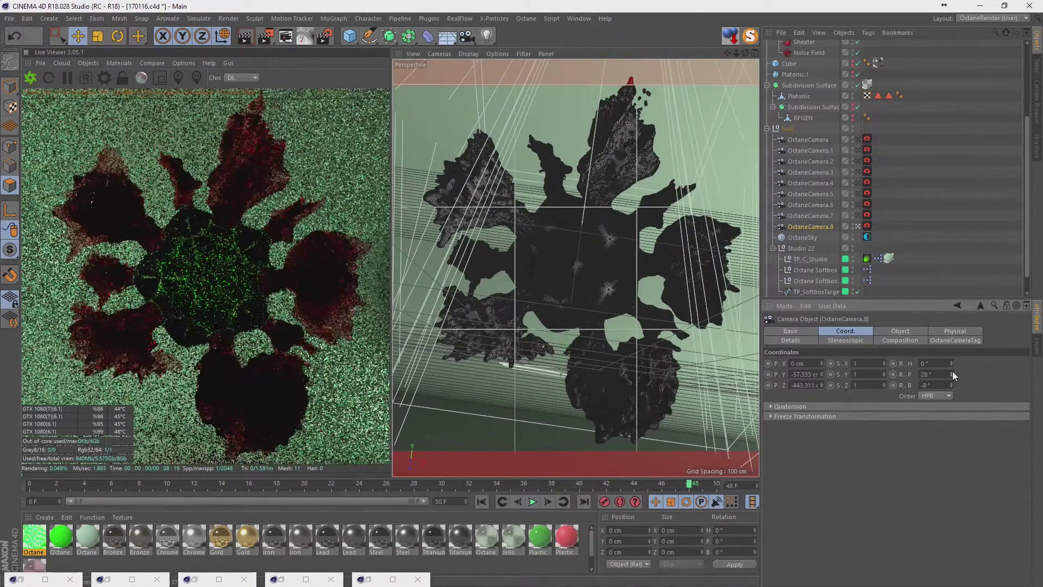
left_click(953, 371)
left_click_drag(822, 373, 821, 380)
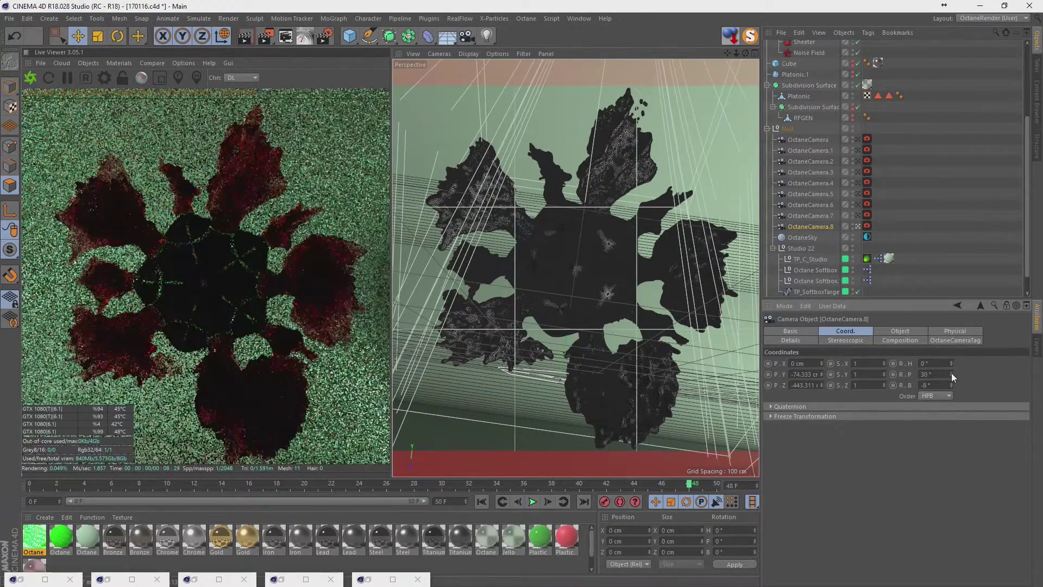
left_click_drag(822, 385, 822, 393)
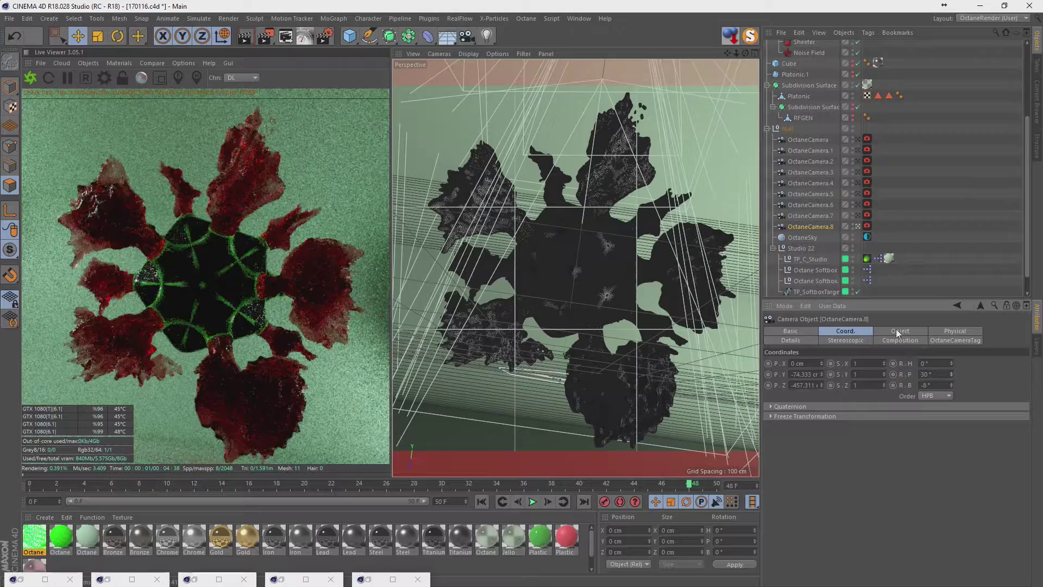
left_click(899, 332)
left_click_drag(881, 376, 882, 380)
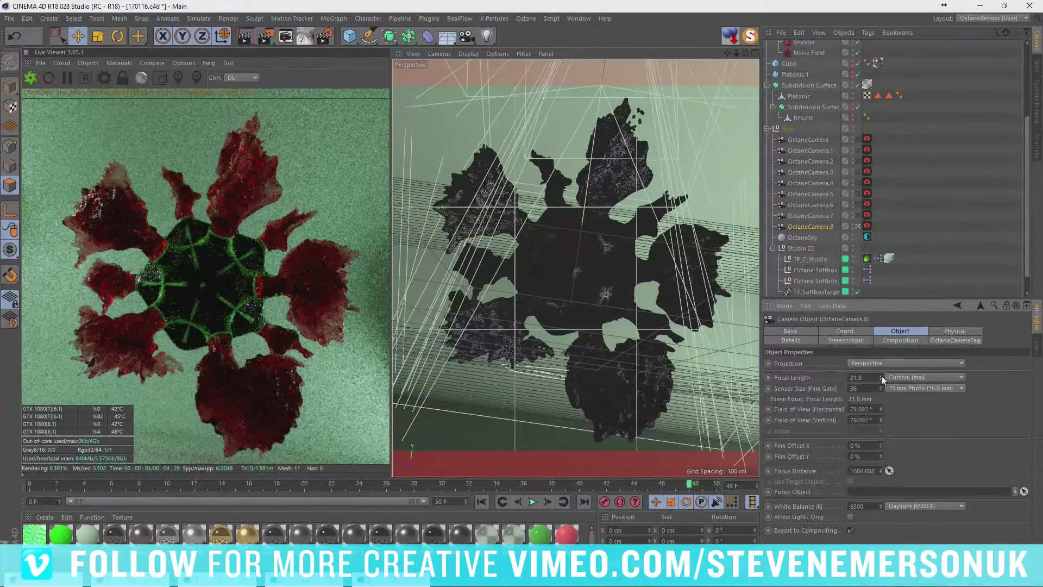
- Frame Octane Softbox.1 and orbit the maximized Perspective view to see the whole scene
left_click(938, 240)
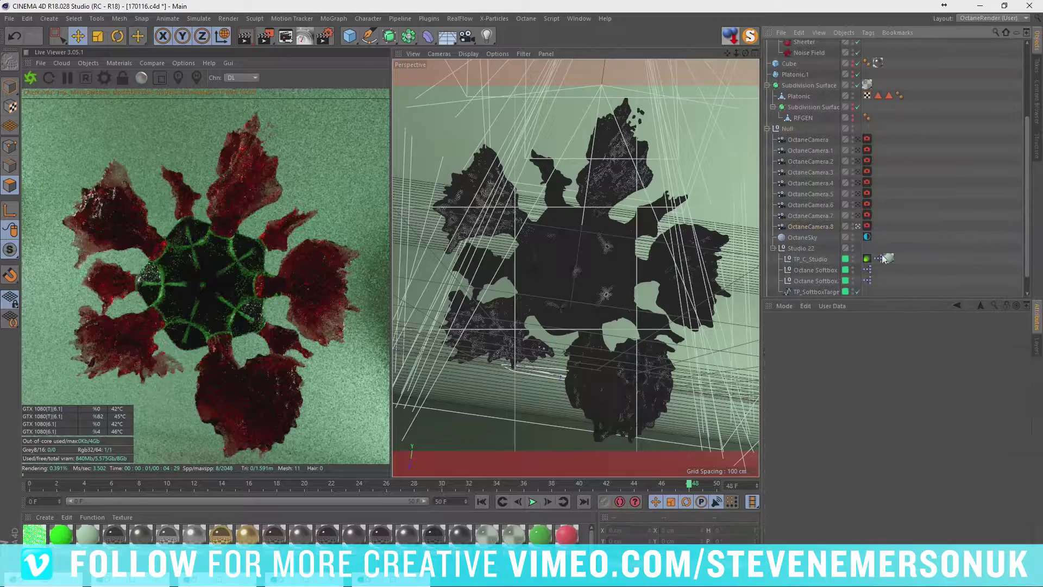
left_click(823, 279)
key("o")
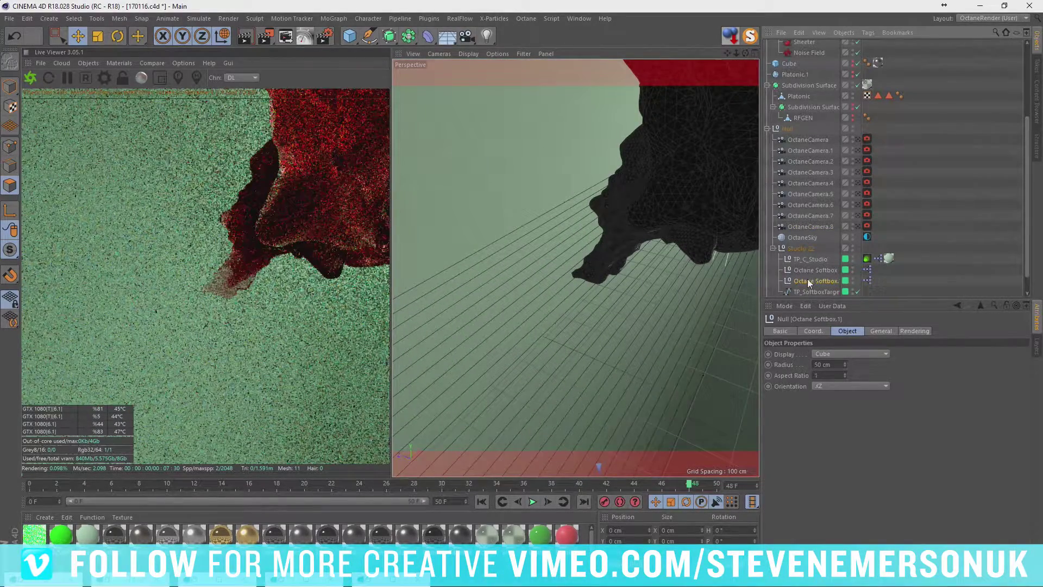
left_click(810, 228)
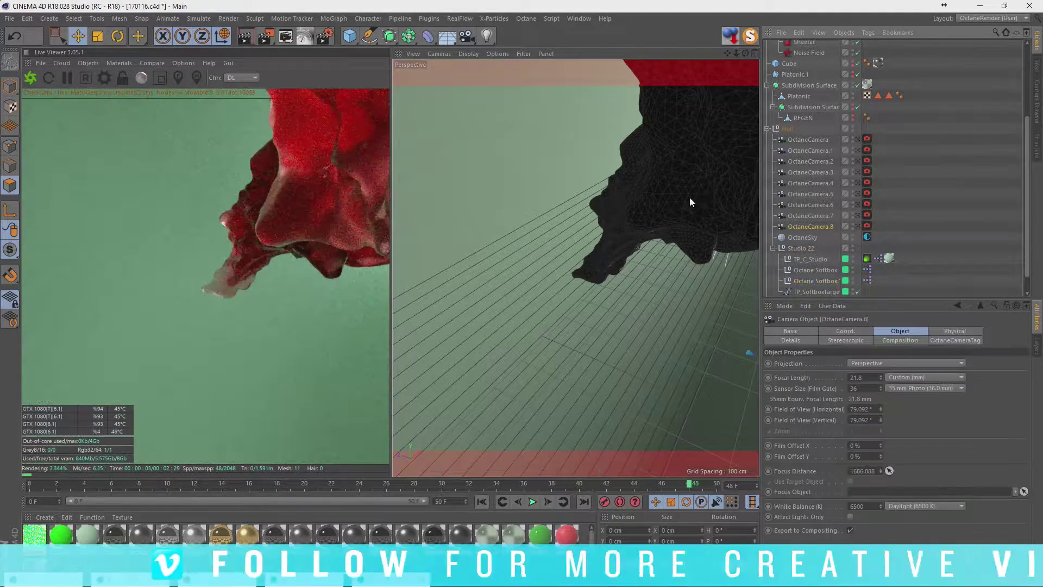
middle_click(638, 149)
middle_click(573, 159)
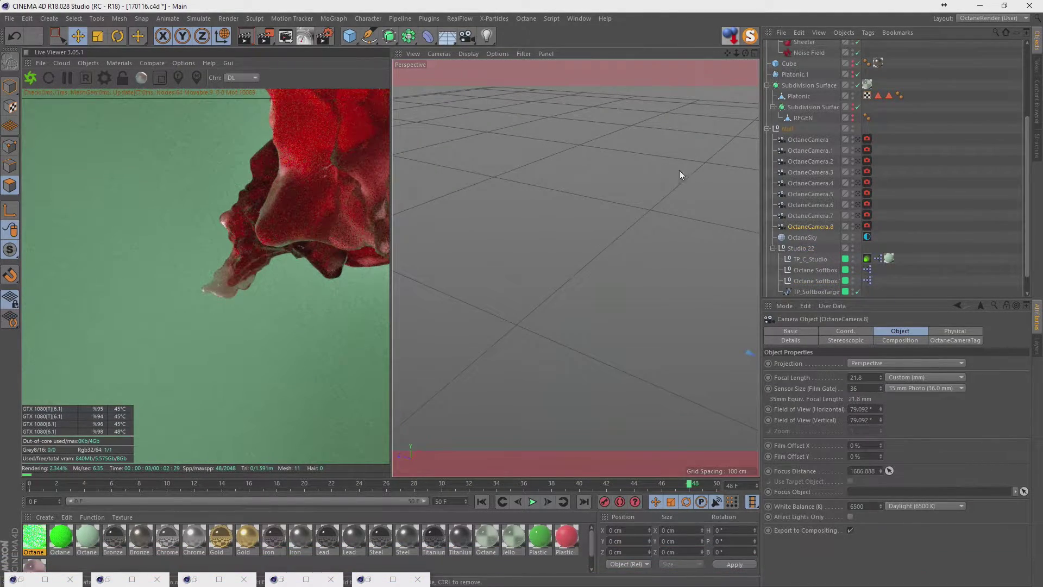
mouse_move(679, 171)
left_mouse_down("alt")
mouse_move(670, 216)
mouse_move(582, 172)
mouse_move(621, 207)
mouse_move(697, 81)
mouse_move(653, 171)
mouse_move(641, 171)
mouse_move(743, 220)
left_mouse_up("alt")
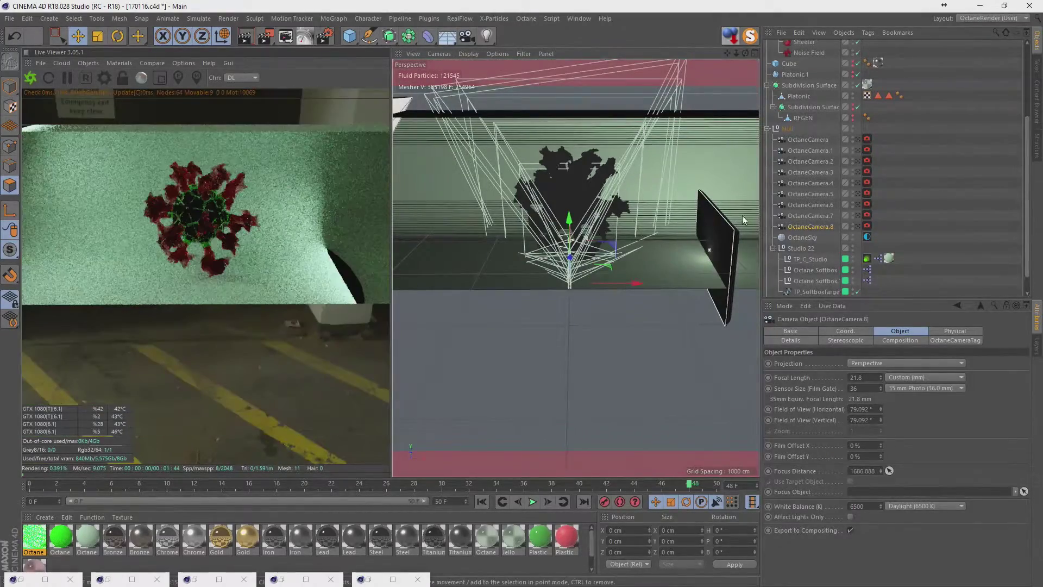
- Shift the softbox right and slightly up to remove the shadow, viewing through OctaneCamera.8
left_click(827, 272)
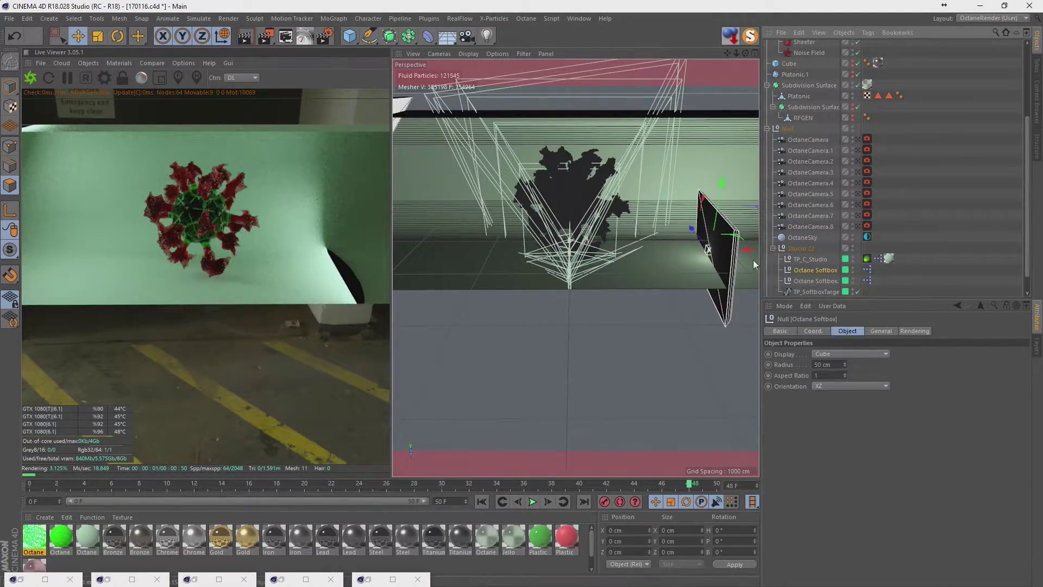
left_click_drag(754, 250, 749, 252)
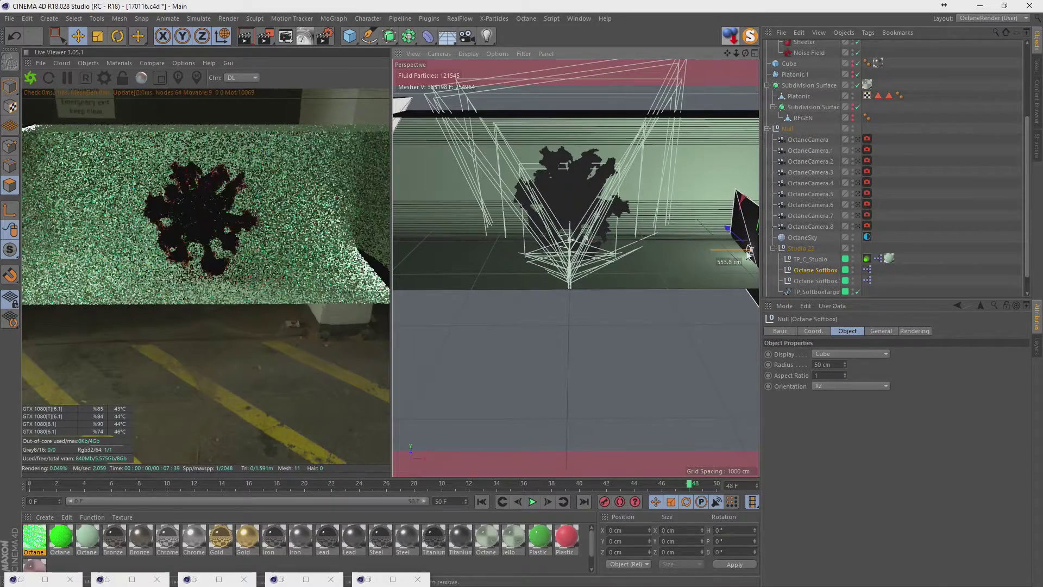
left_click_drag(366, 208, 242, 188, "alt")
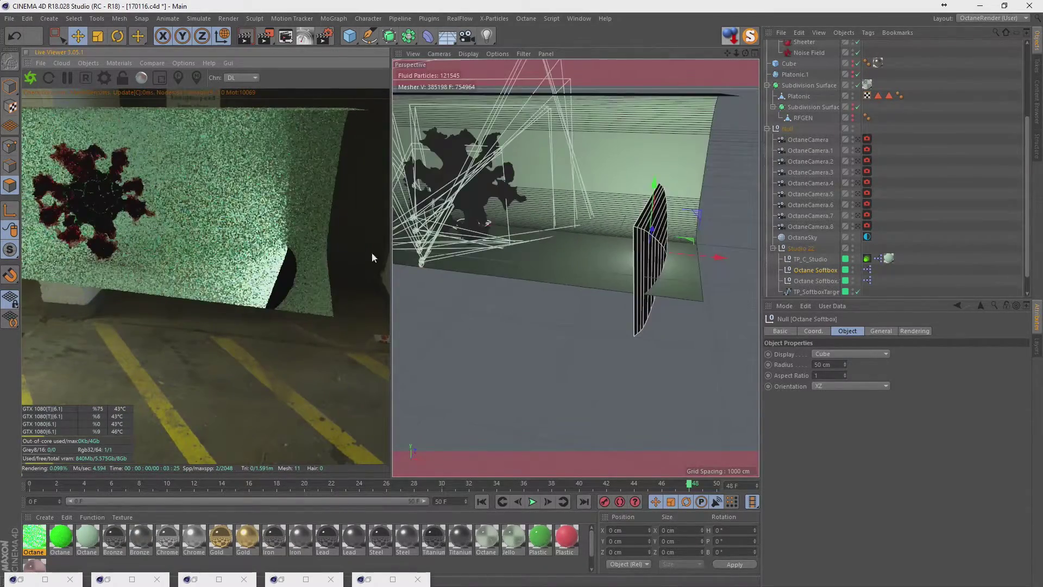
left_click_drag(656, 143, 657, 137)
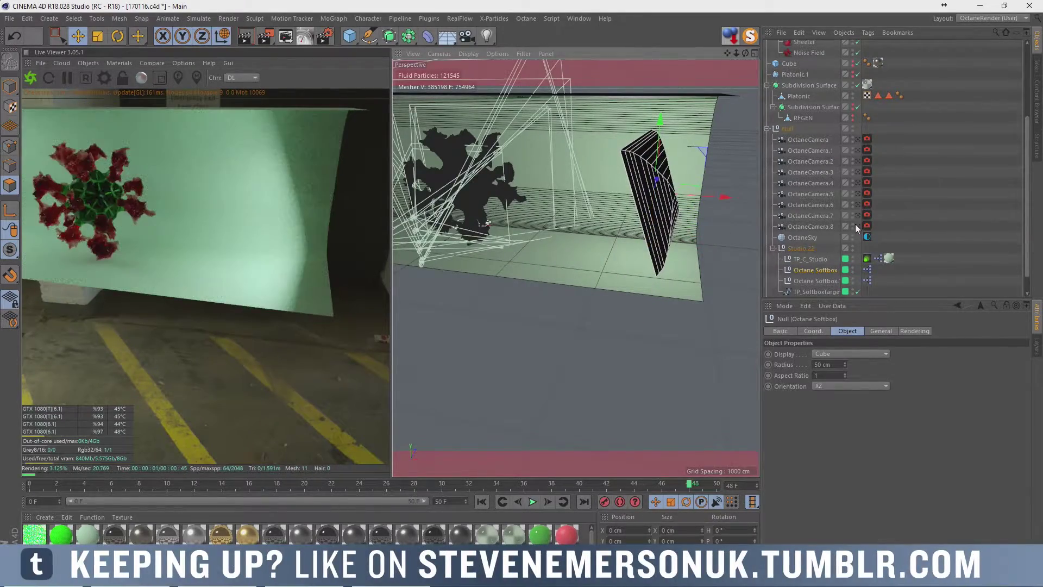
left_click(856, 224)
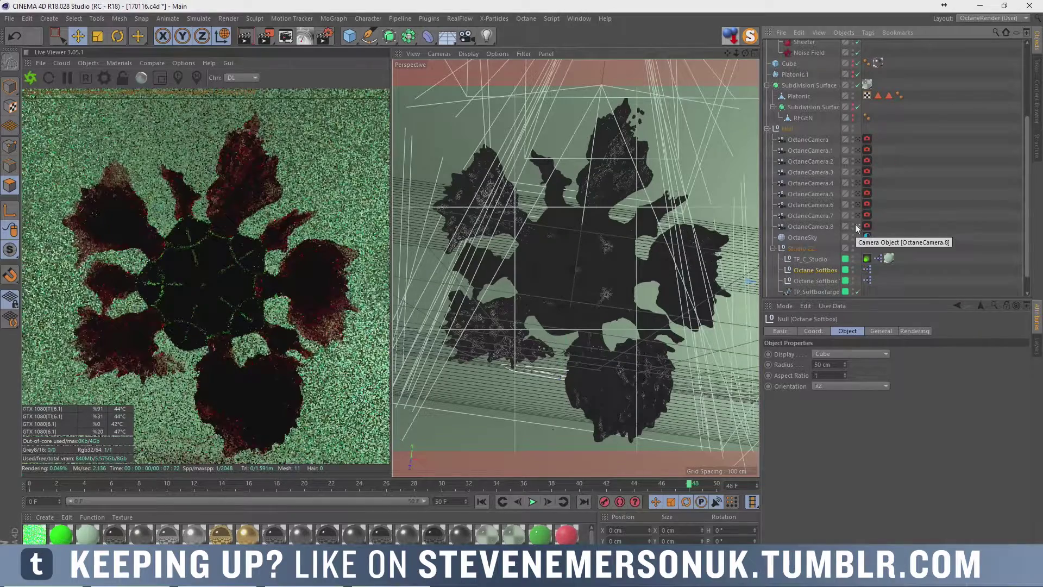
- Lower OctaneCamera.8 to Y -95.333 cm, keeping its pitch at 30°
left_click(885, 172)
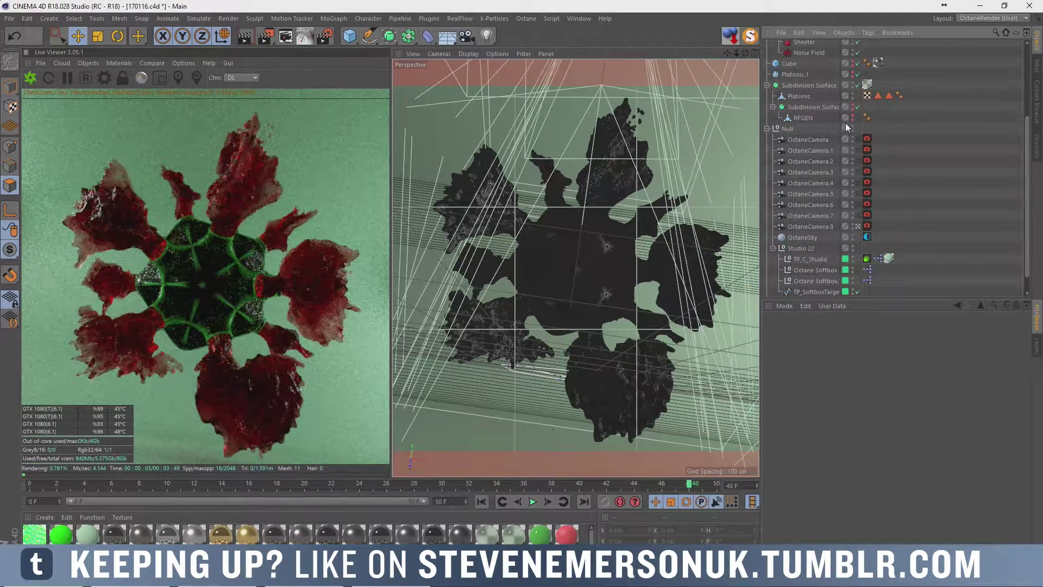
left_click(816, 225)
left_click(830, 333)
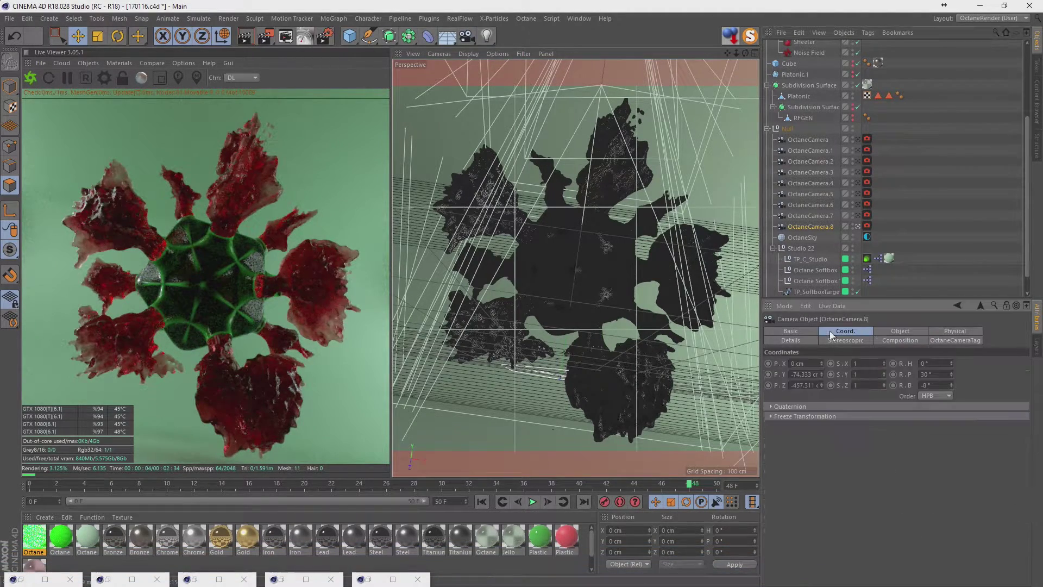
left_click(952, 376)
left_click(951, 370)
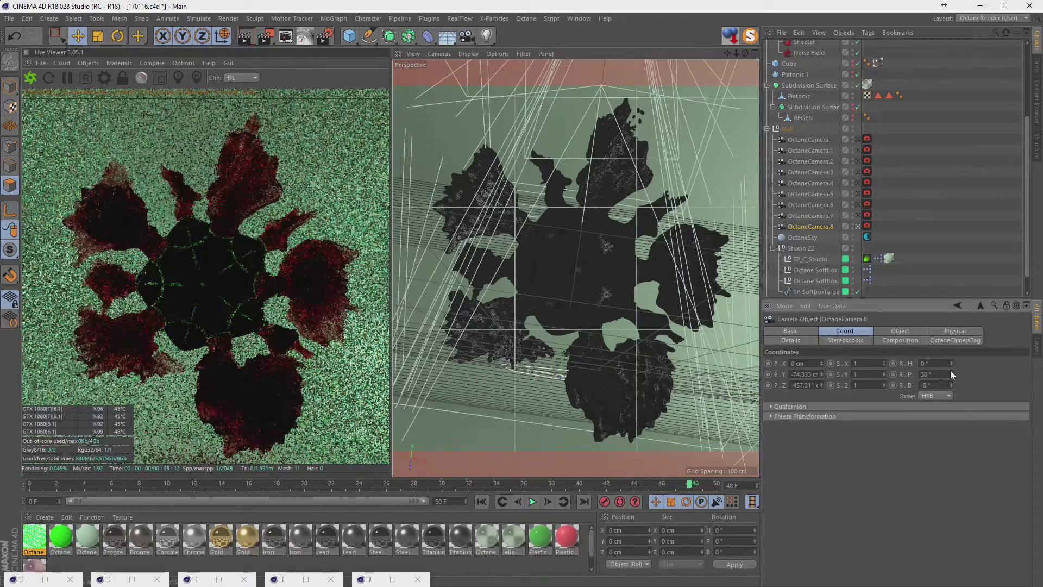
mouse_move(824, 371)
left_mouse_down()
mouse_move(824, 397)
mouse_move(823, 359)
left_mouse_up()
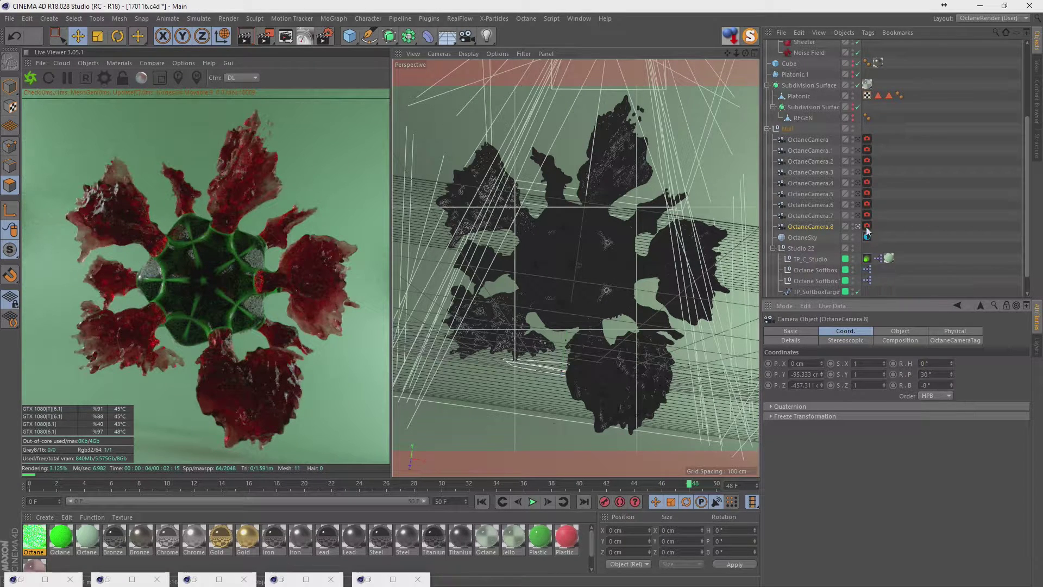
left_click(901, 208)
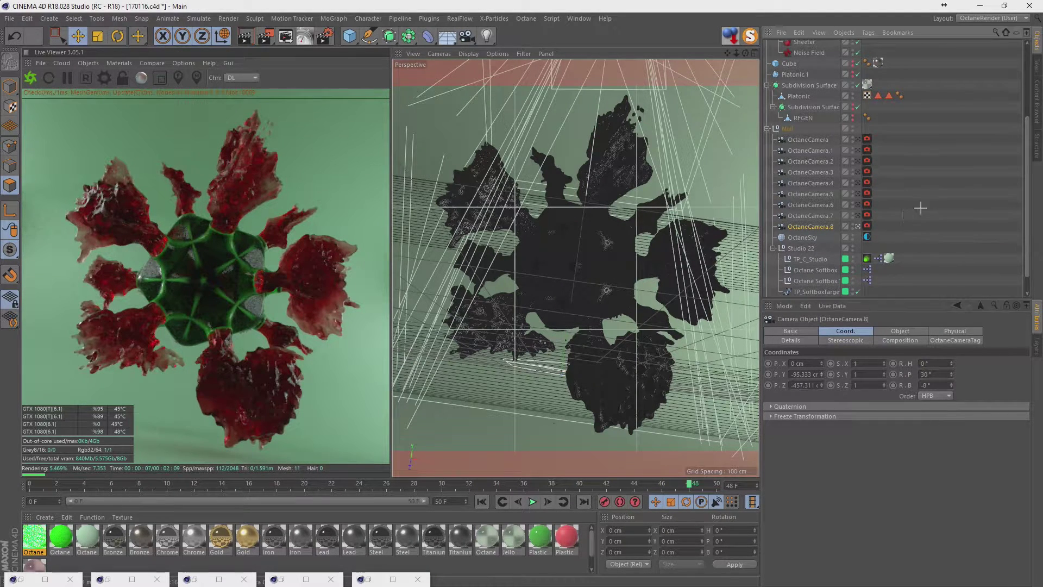
scroll(895, 185, "up", 4)
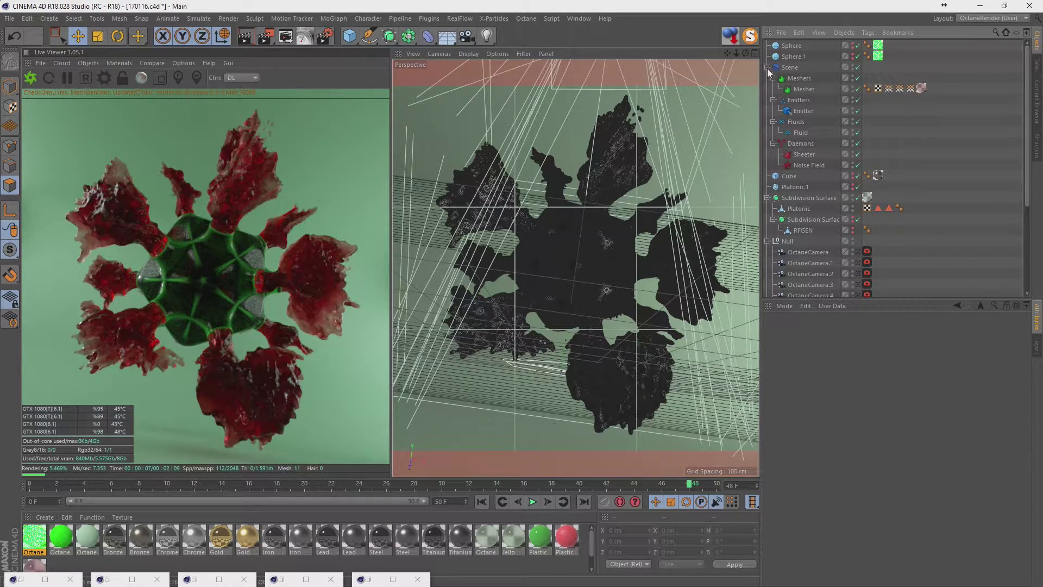
- Make Mesher editable, disable the Scene group, and nest Mesher under Subdivision Surface below Platonic
left_click(801, 89)
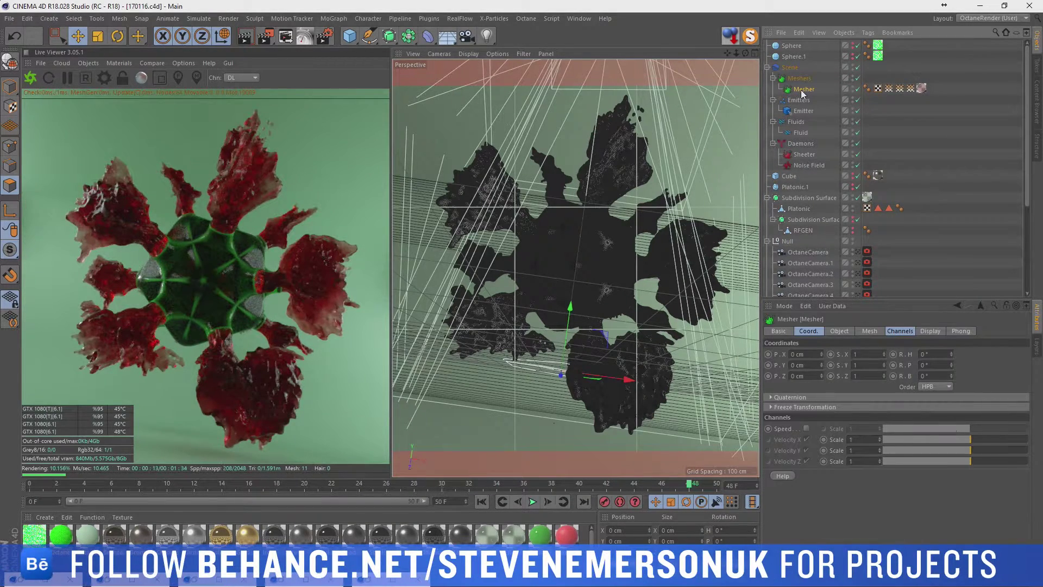
key("c")
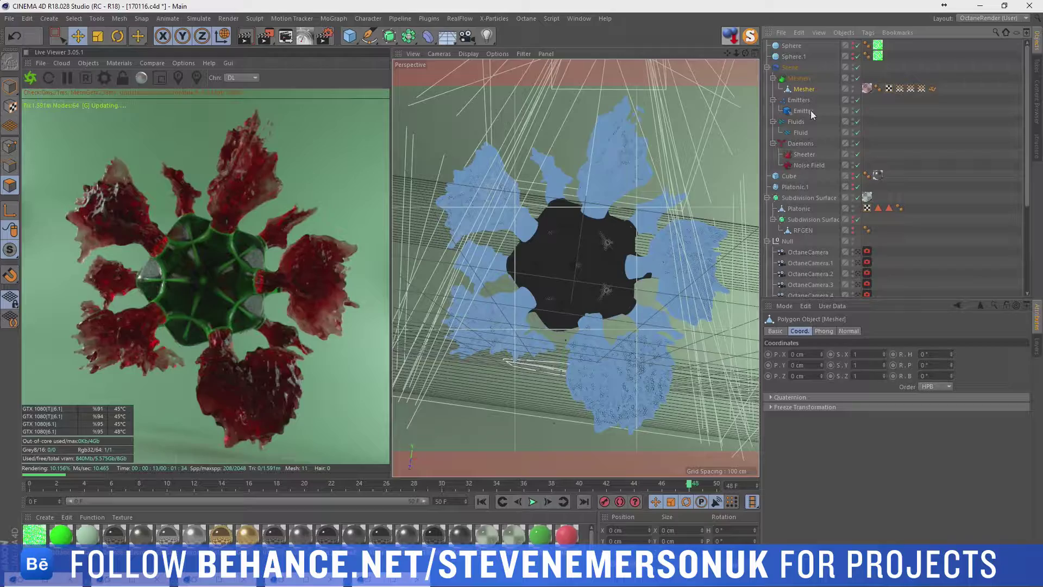
key("ctrl+z")
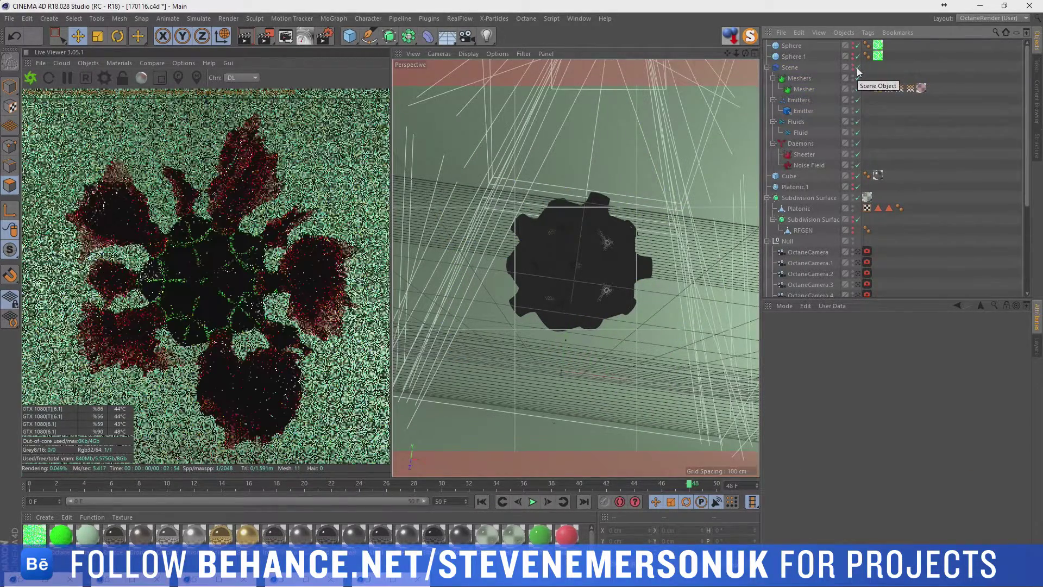
left_click(857, 67)
left_click(768, 67)
key("ctrl+y")
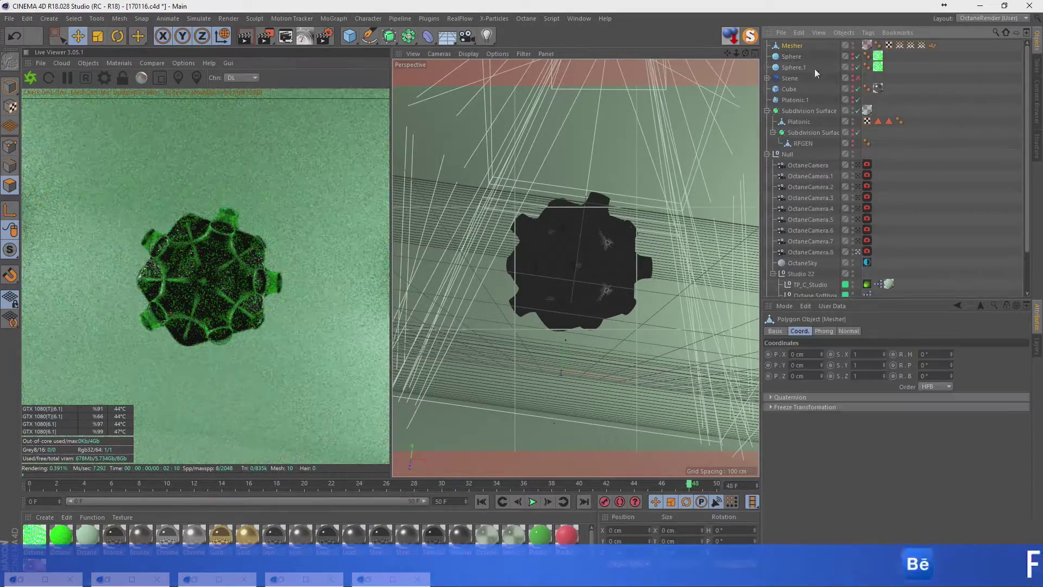
left_click_drag(792, 45, 796, 127)
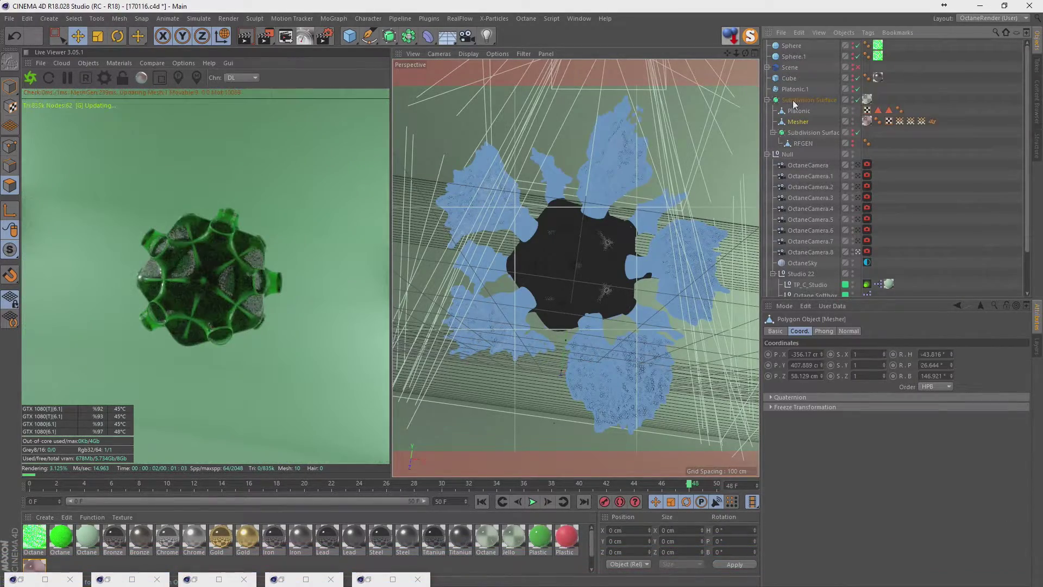
left_click(794, 100)
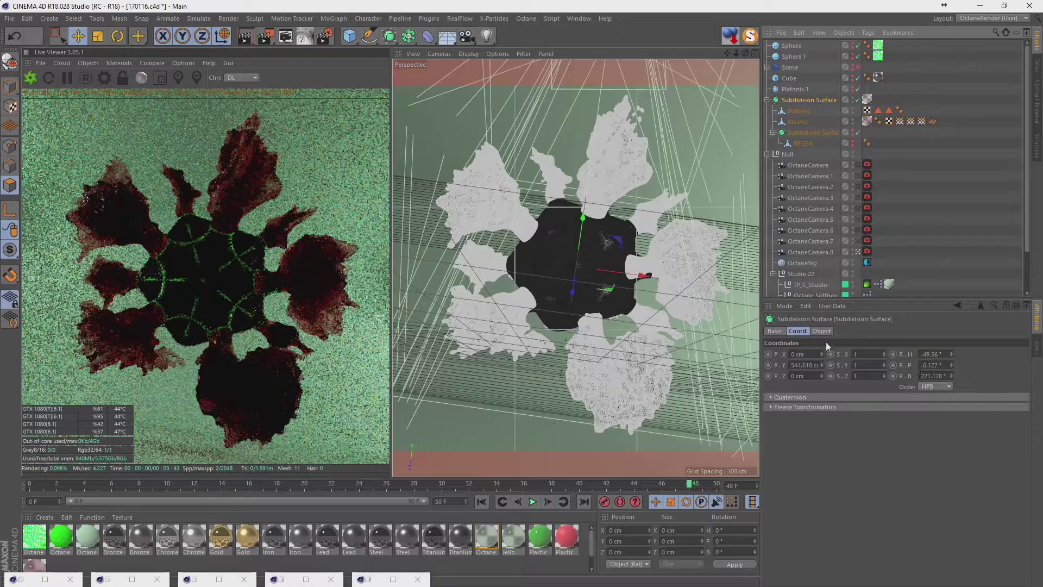
- Rotate the Subdivision Surface group through several trial tilted orientations
key("r")
mouse_move(594, 253)
left_mouse_down()
mouse_move(595, 324)
mouse_move(634, 332)
mouse_move(644, 321)
left_mouse_up()
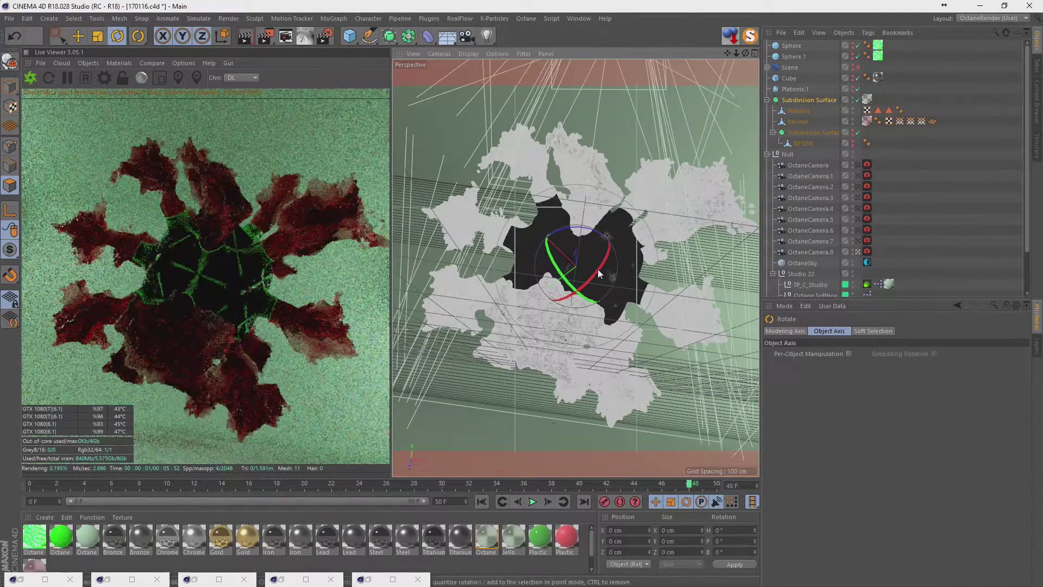
left_click_drag(598, 269, 588, 292)
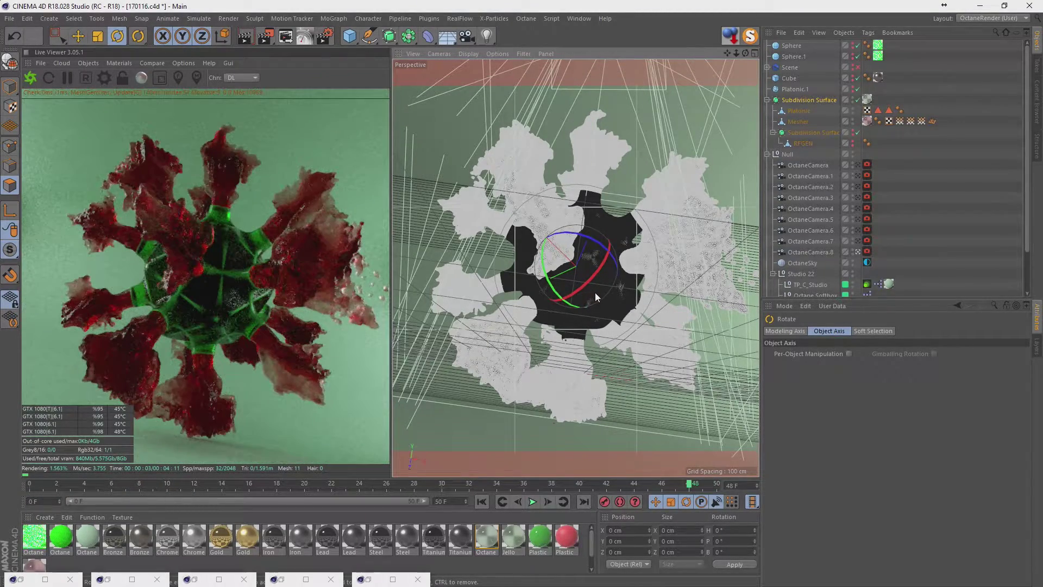
mouse_move(595, 292)
left_mouse_down()
mouse_move(573, 321)
mouse_move(505, 311)
left_mouse_up()
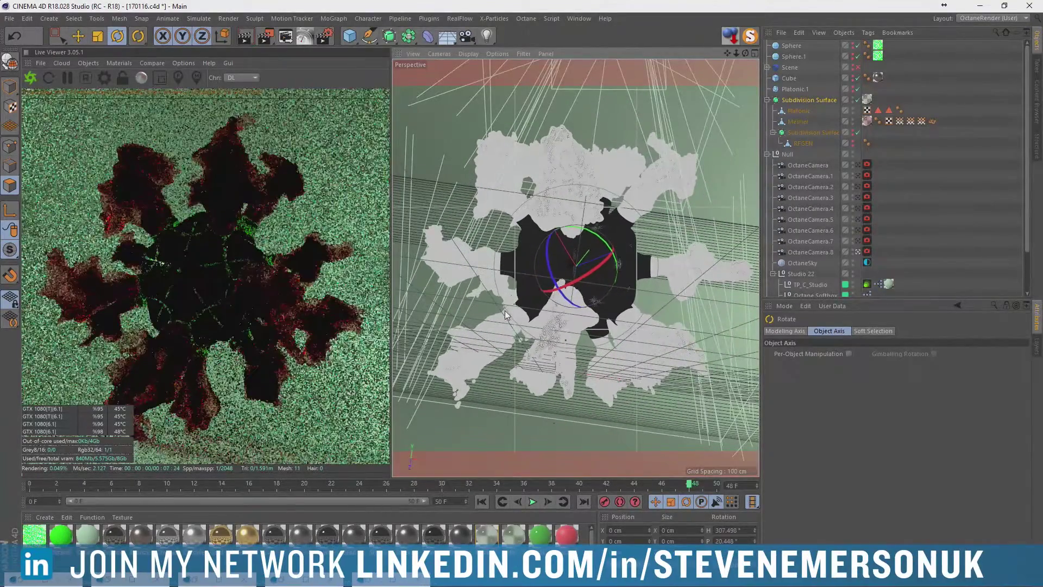
key("ctrl+z")
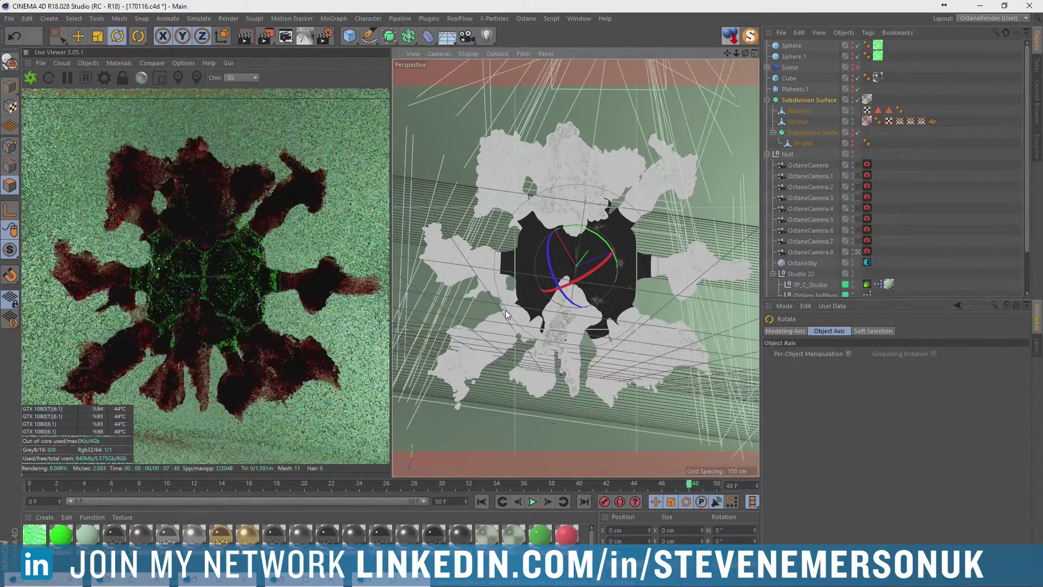
mouse_move(505, 310)
left_mouse_down()
mouse_move(548, 282)
mouse_move(543, 367)
mouse_move(553, 371)
left_mouse_up()
mouse_move(614, 280)
left_mouse_down()
mouse_move(600, 314)
mouse_move(490, 264)
mouse_move(542, 259)
left_mouse_up()
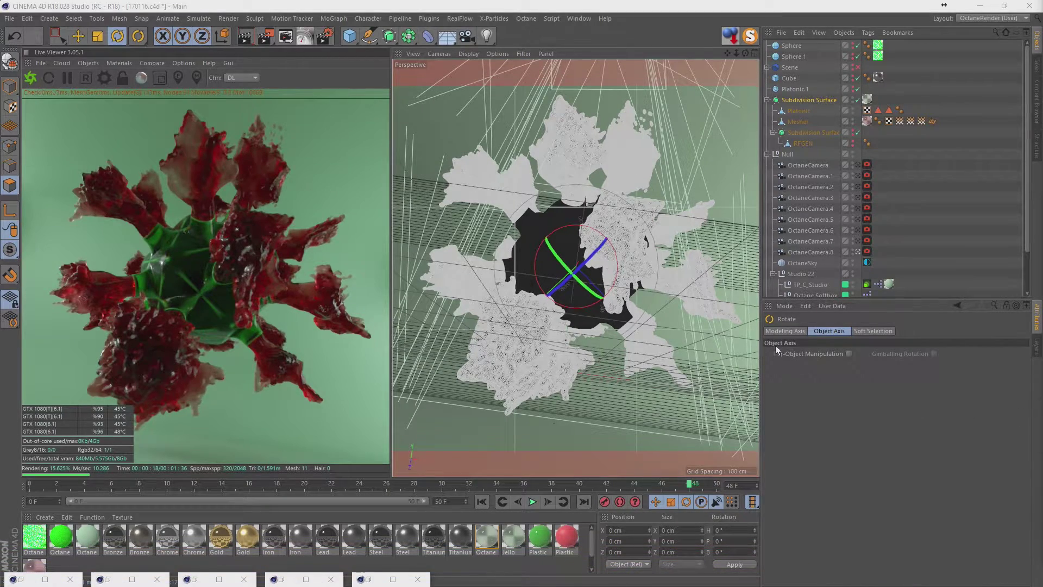
- Fine-tune the group into its final asymmetrical orientation and re-render it live
mouse_move(605, 273)
left_mouse_down()
mouse_move(592, 278)
mouse_move(618, 277)
left_mouse_up()
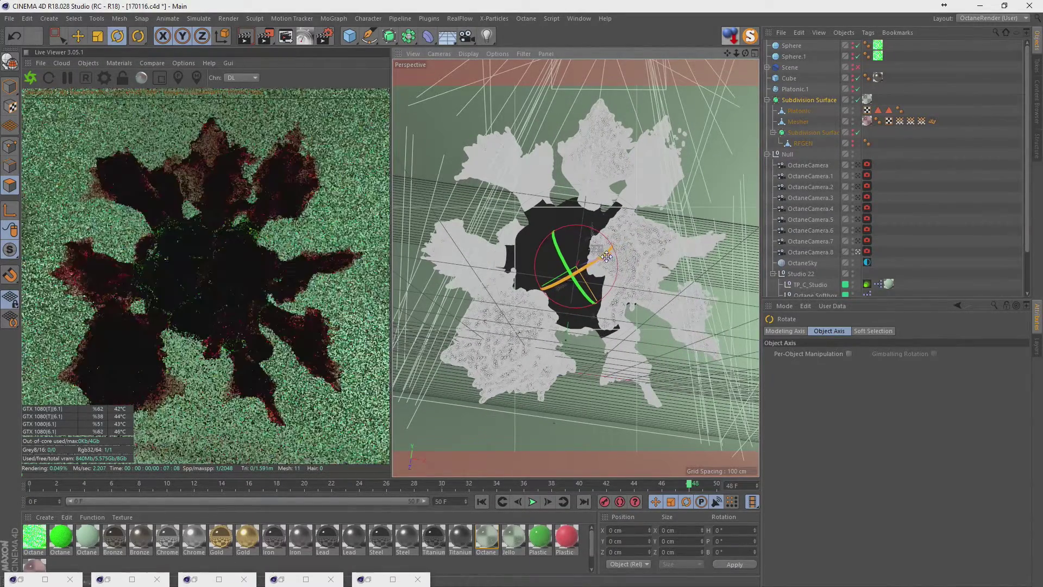
left_click_drag(596, 260, 616, 279)
key("ctrl+z")
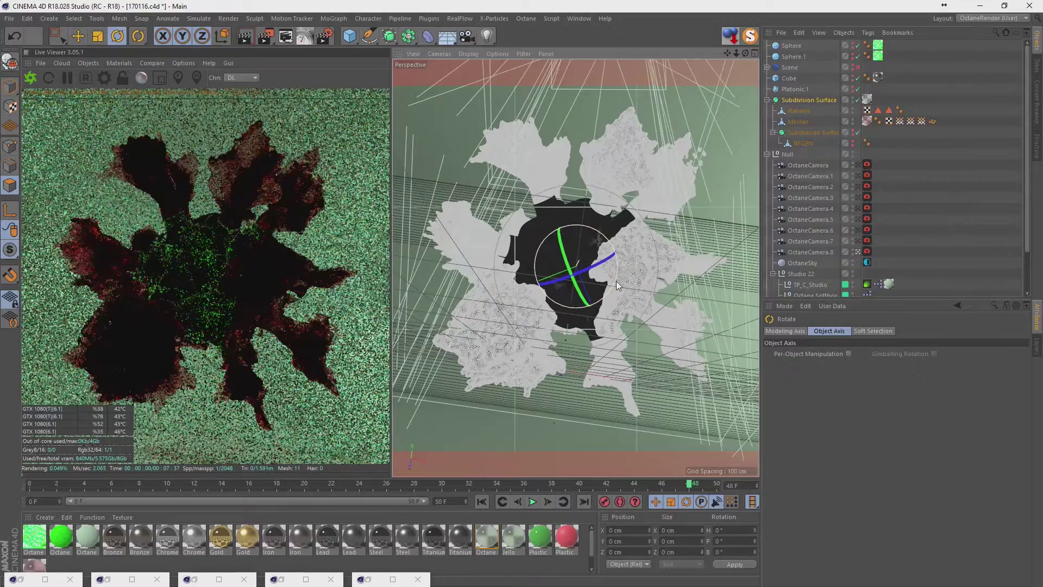
left_click_drag(618, 279, 602, 278)
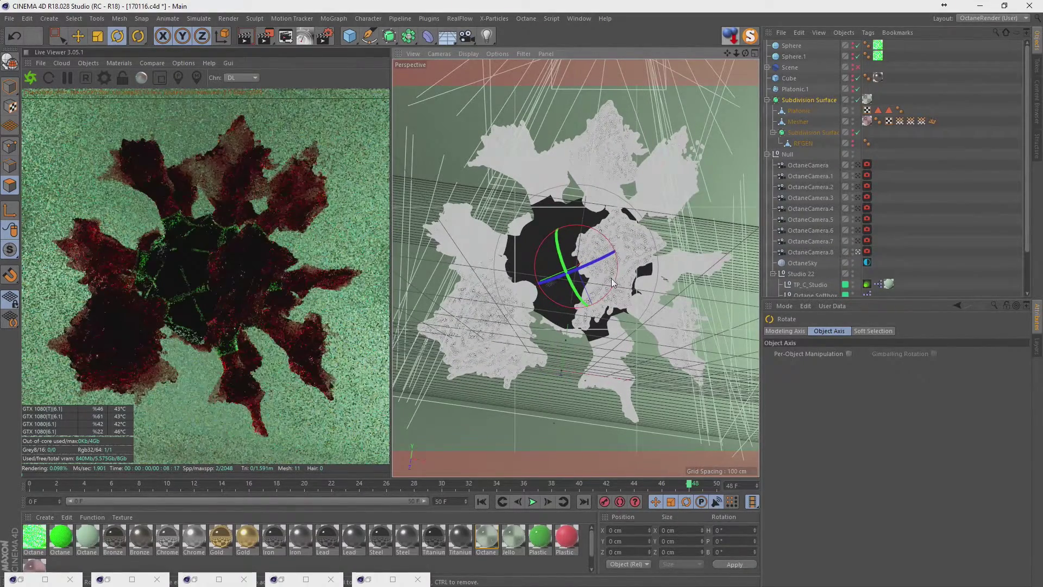
left_click_drag(615, 282, 615, 268)
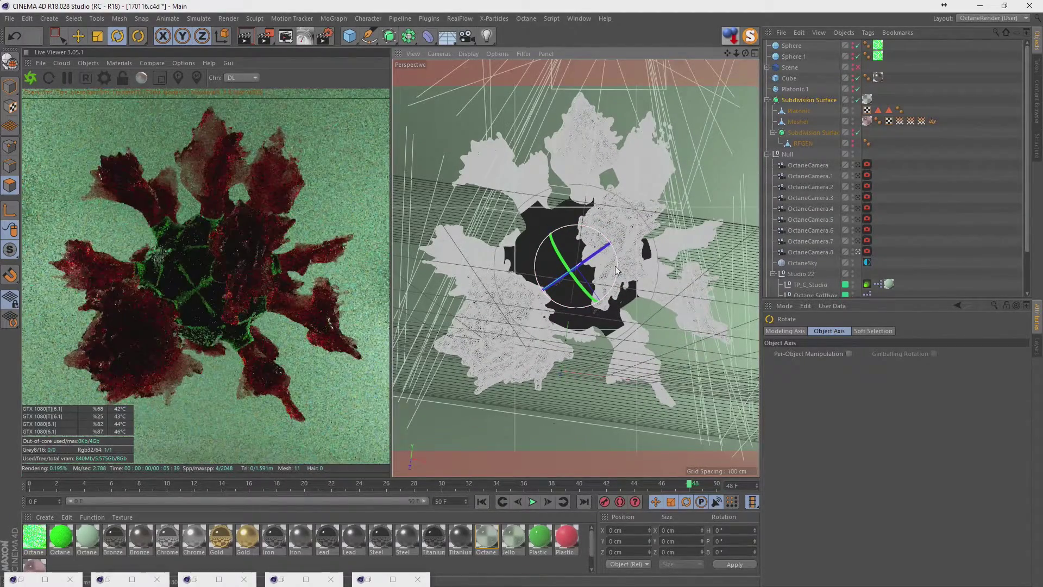
mouse_move(571, 284)
left_mouse_down()
mouse_move(606, 296)
mouse_move(610, 274)
mouse_move(582, 281)
mouse_move(616, 259)
mouse_move(621, 268)
left_mouse_up()
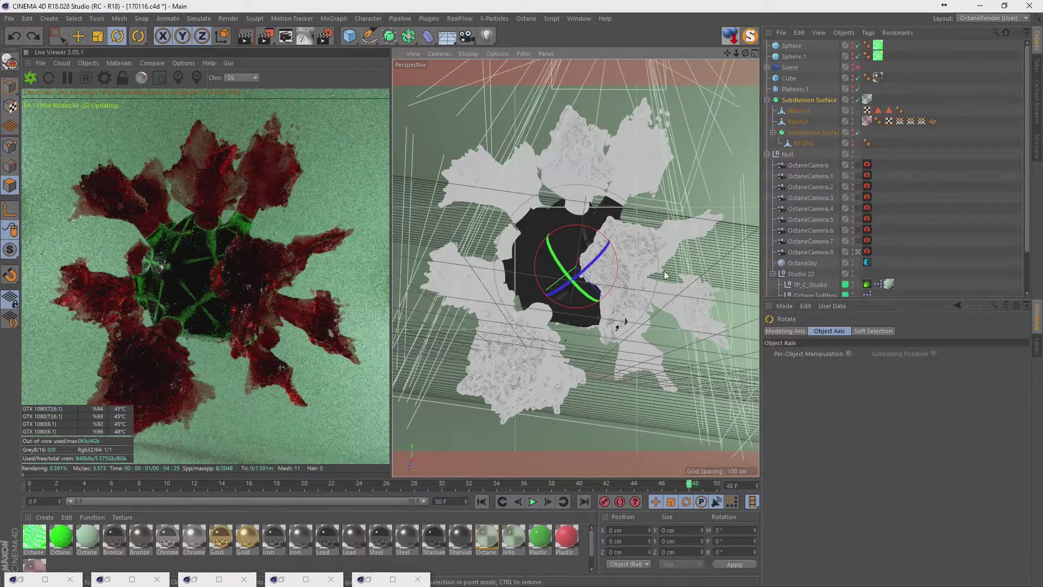
left_click_drag(665, 274, 658, 263)
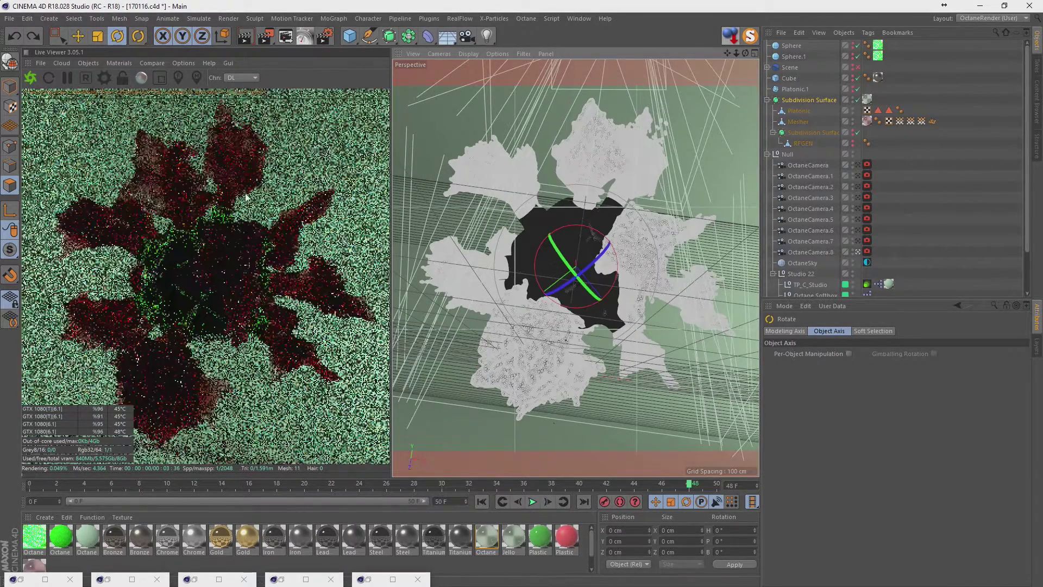
left_click(72, 80)
left_click_drag(599, 315, 616, 315)
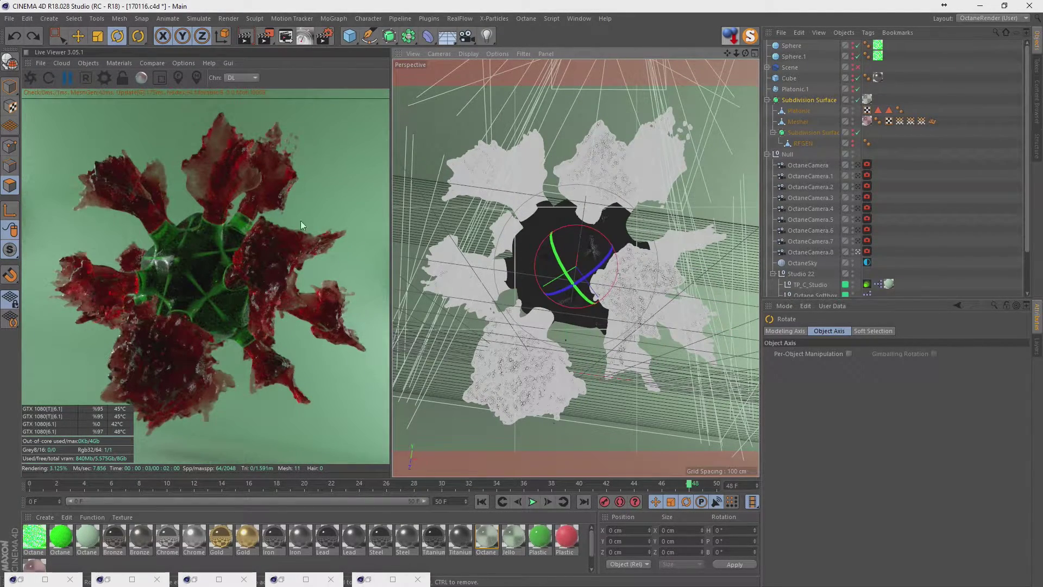
left_click(35, 77)
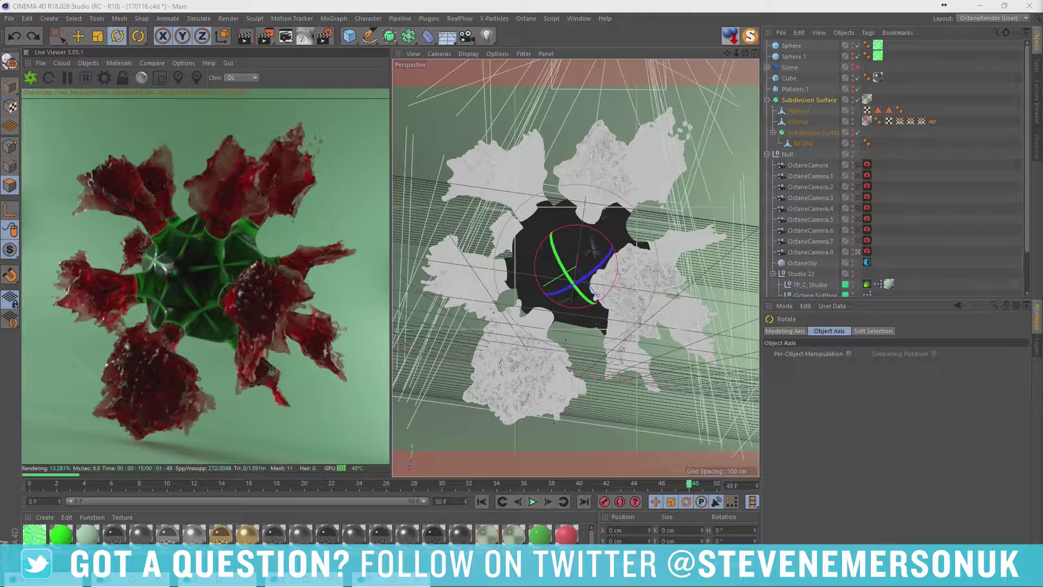
- Set the render output format to Photoshop (PSD) in Render Settings > Save
left_click(324, 39)
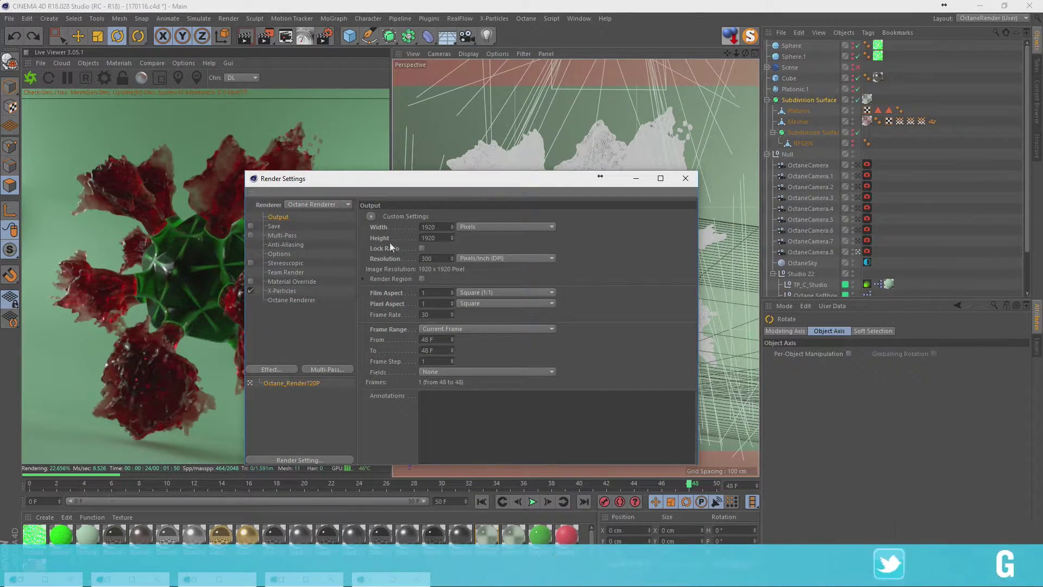
left_click(277, 227)
left_click(517, 247)
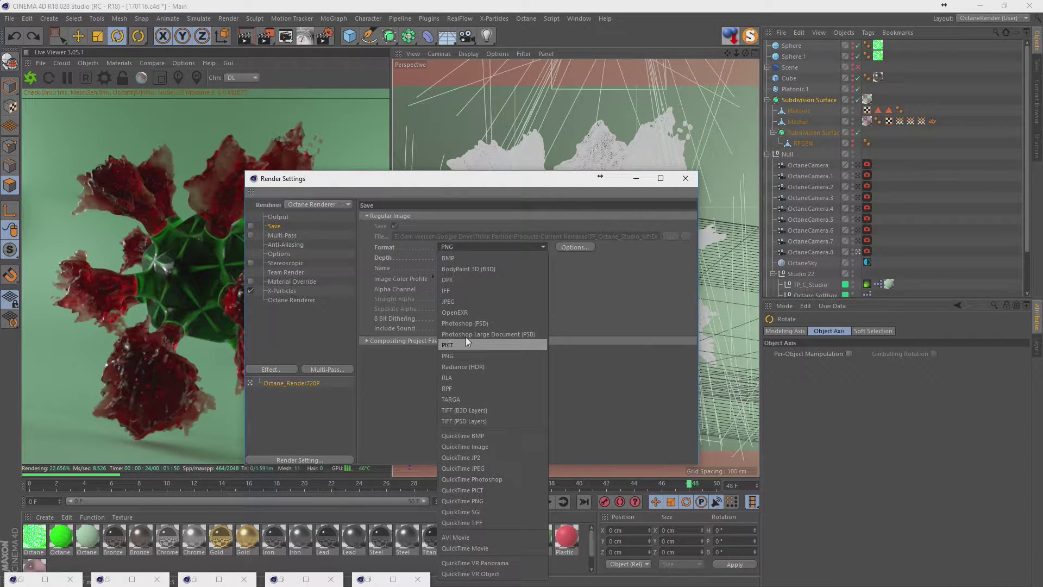
left_click(474, 324)
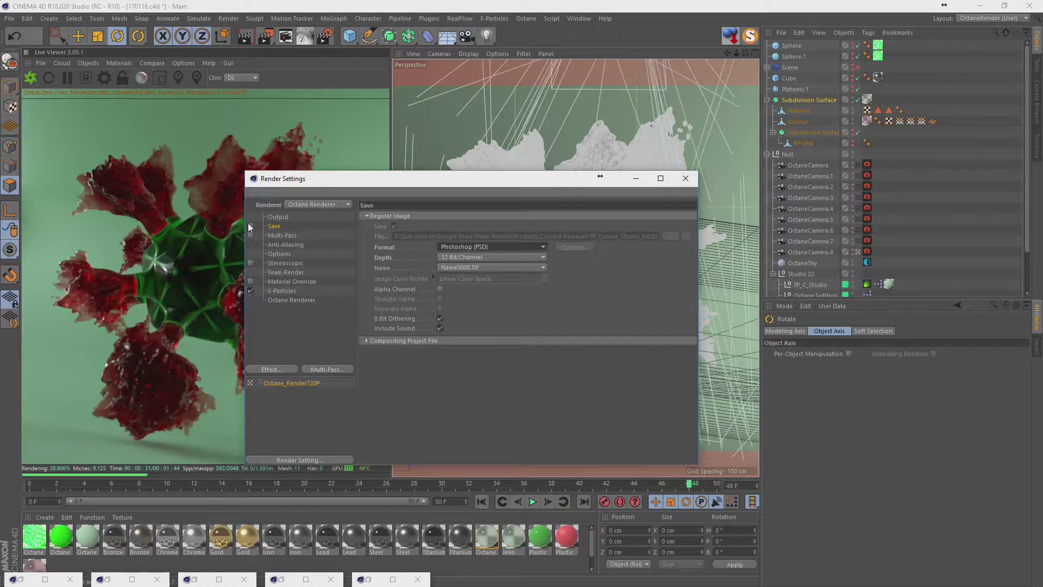
- Point the save path into a new 'export' folder and set depth to 16 Bit/Channel
left_click(670, 236)
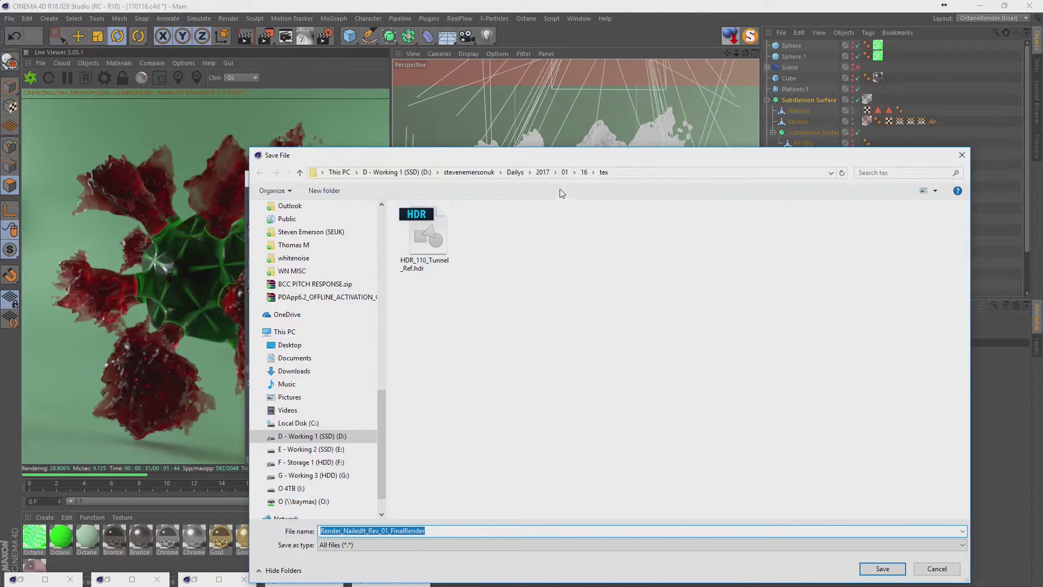
left_click(584, 172)
left_click(324, 188)
type("ex")
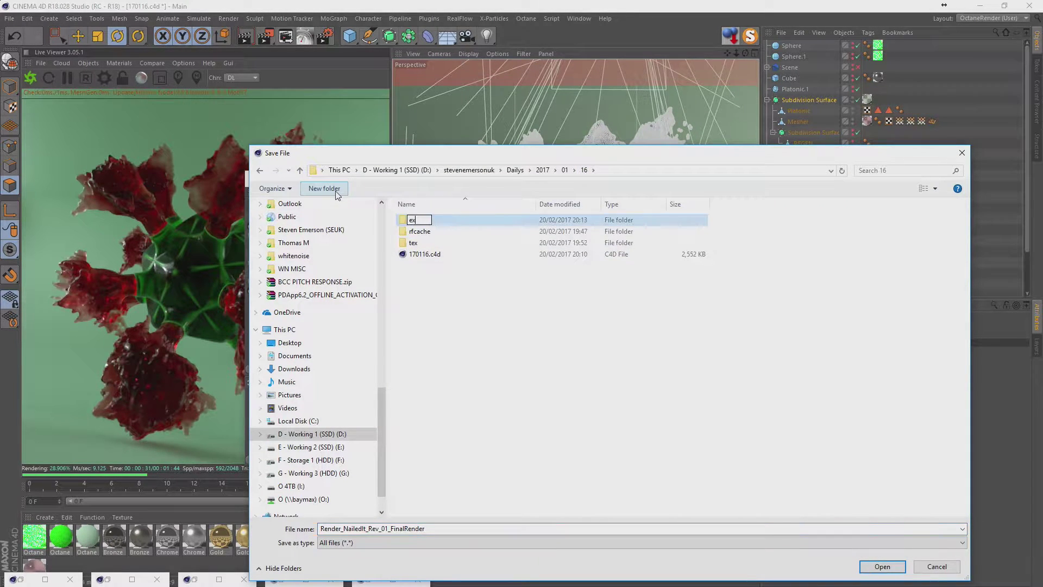
type("port")
key("Return")
key("Return")
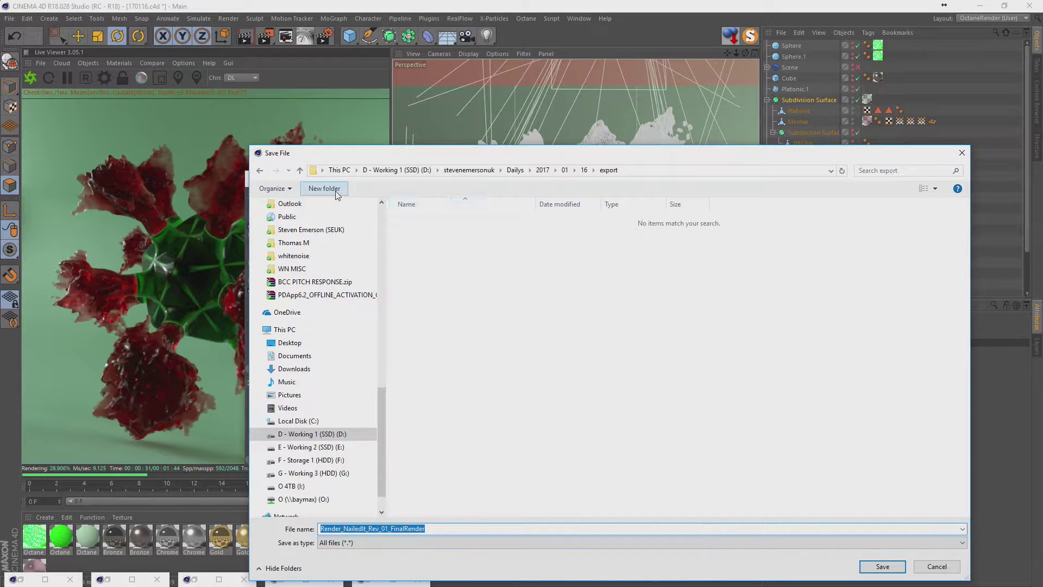
type("170116")
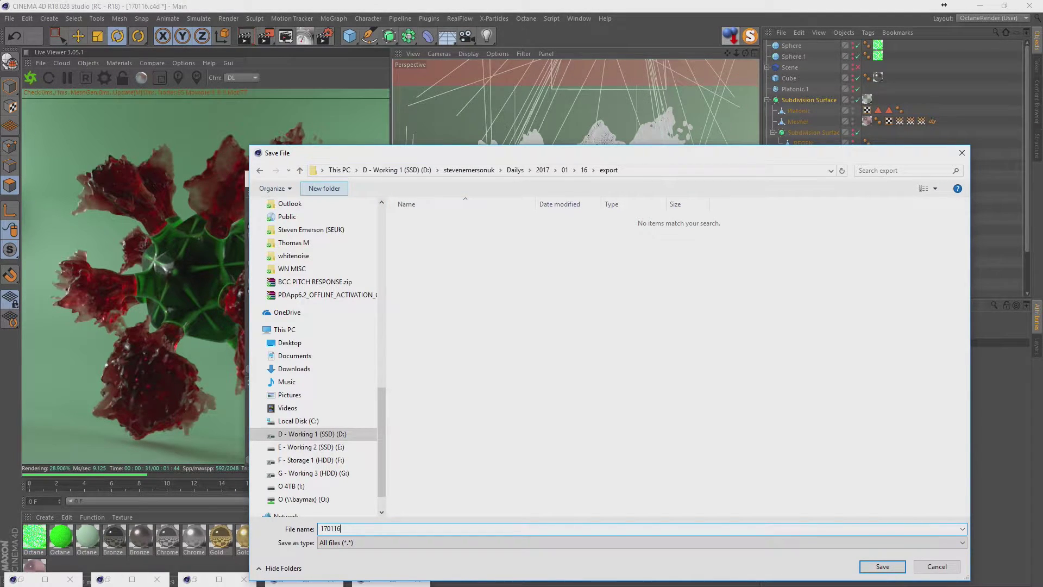
key("Return")
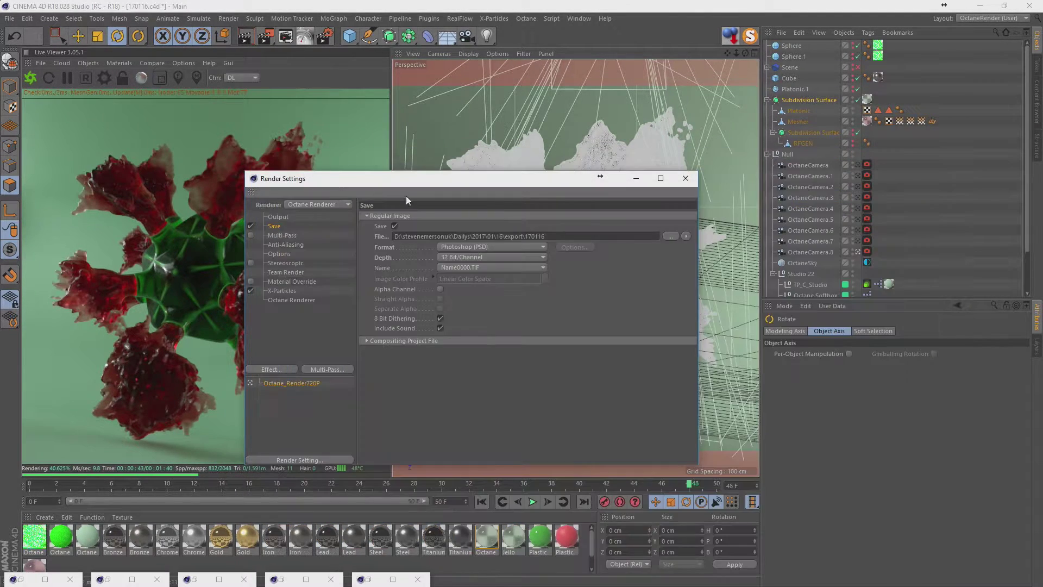
left_click(491, 257)
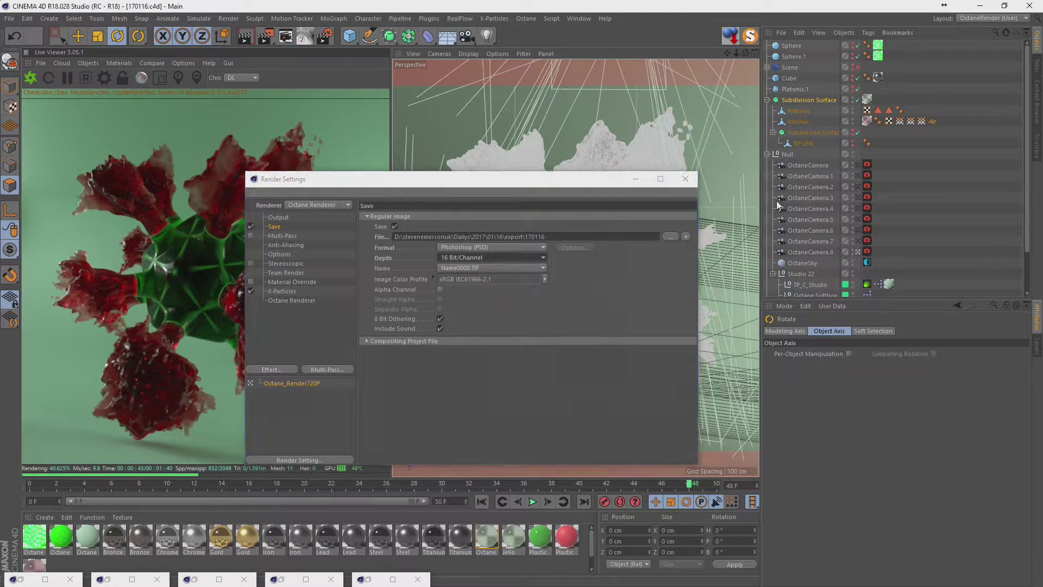
- Duplicate OctaneCamera.8 as OctaneCamera.9 and render through it
left_click(685, 178)
left_click(809, 252)
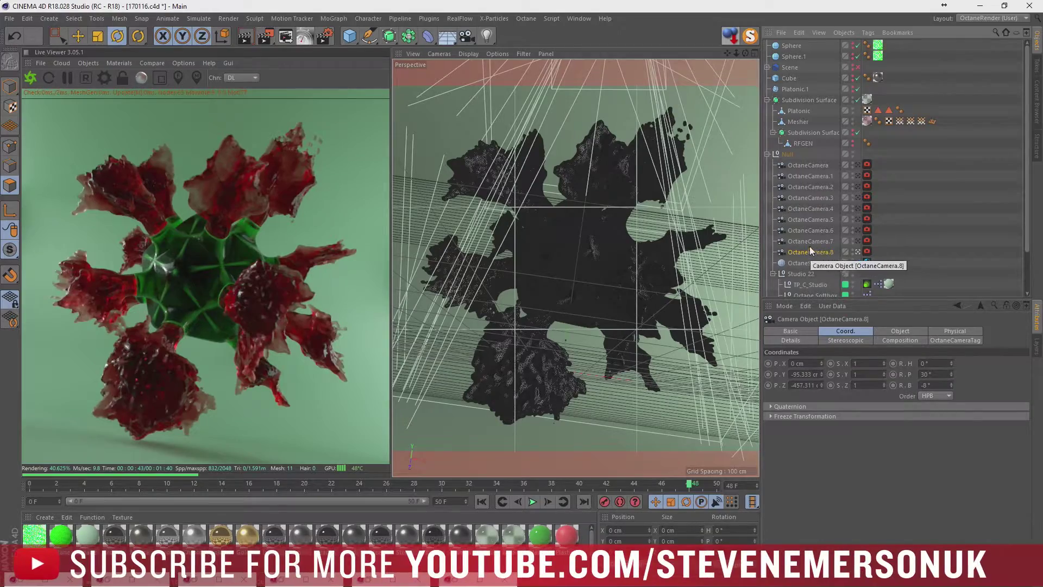
left_click_drag(804, 250, 854, 260, "ctrl")
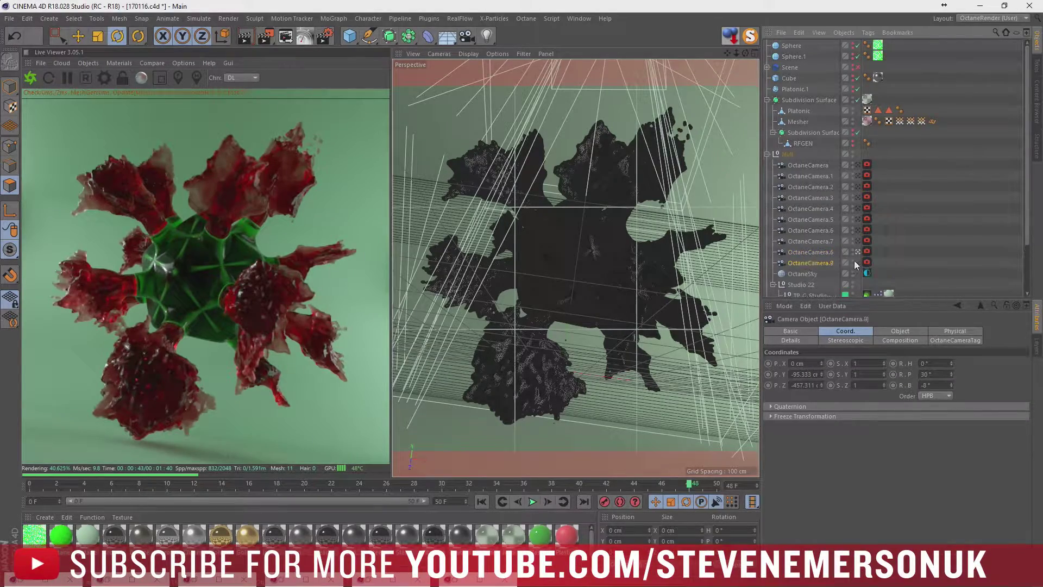
left_click(858, 262)
- Shift OctaneCamera.9's Y position and raise its focal length to 24.4 mm
left_click_drag(821, 374, 821, 391)
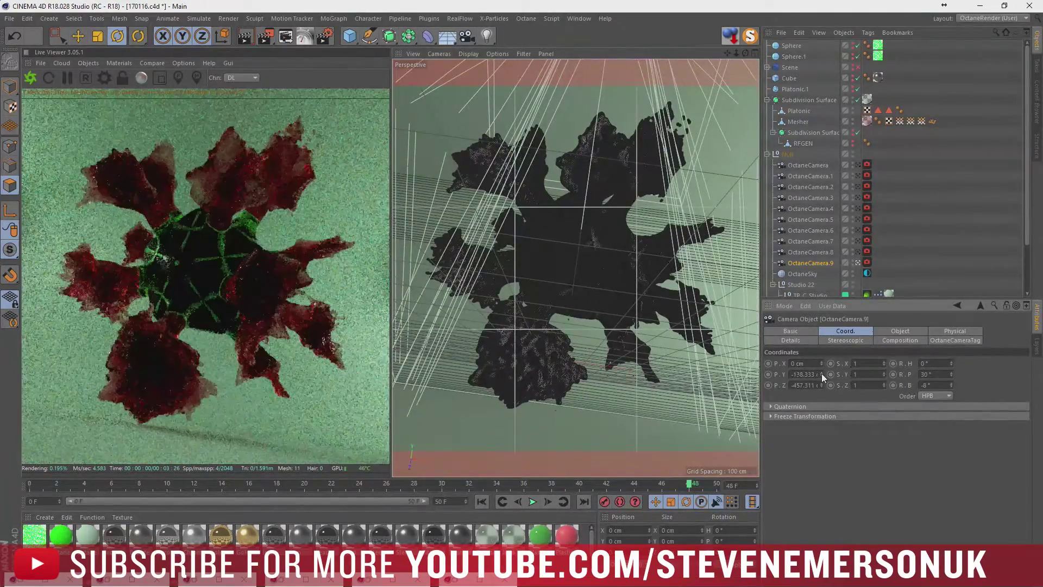
left_click(882, 333)
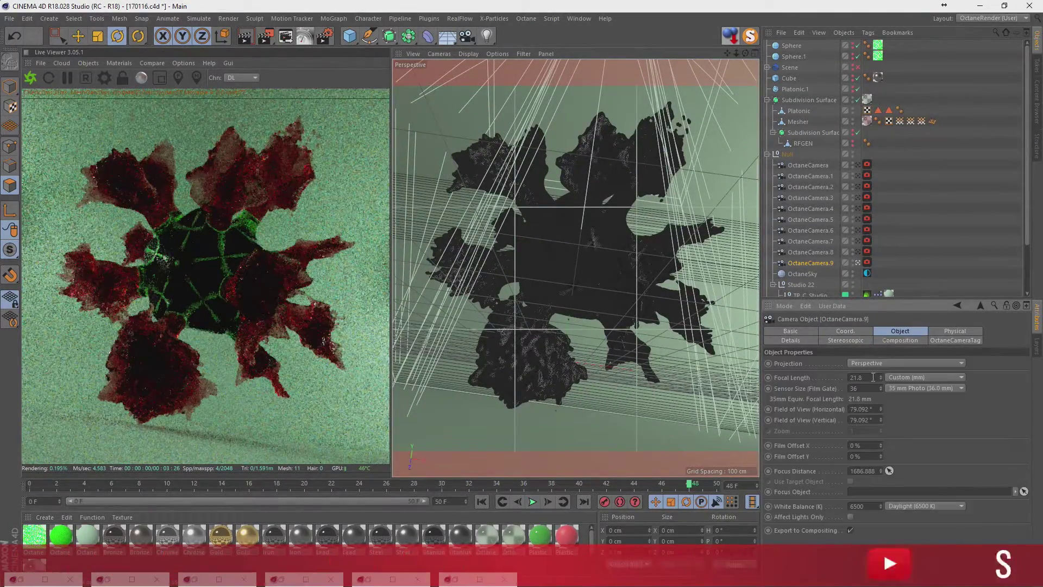
left_click(880, 376)
mouse_move(881, 377)
left_mouse_down()
mouse_move(881, 358)
mouse_move(882, 377)
left_mouse_up()
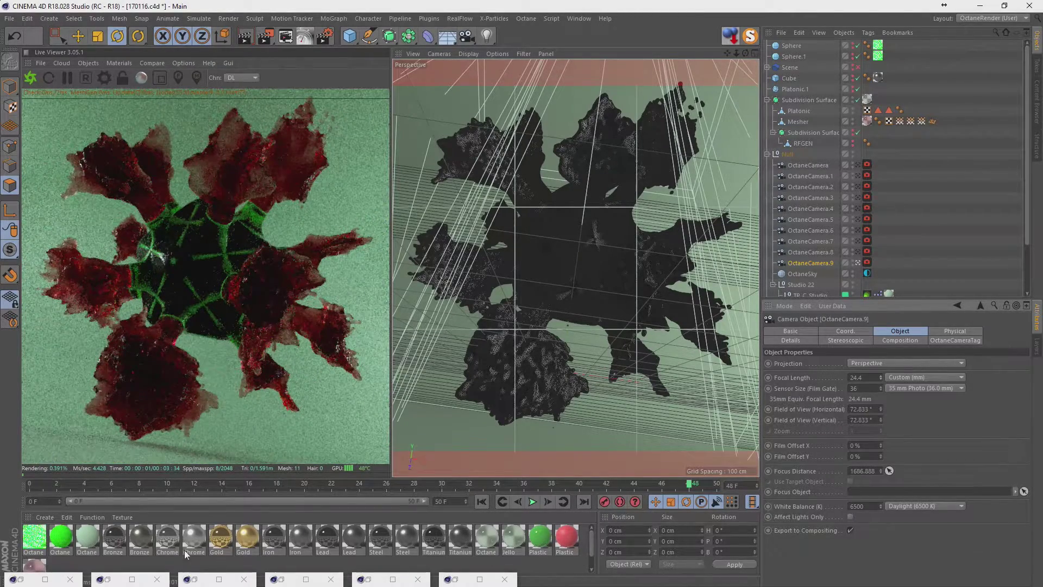
- Open the Jello.1 material and lower its medium density to 2
double_click(34, 565)
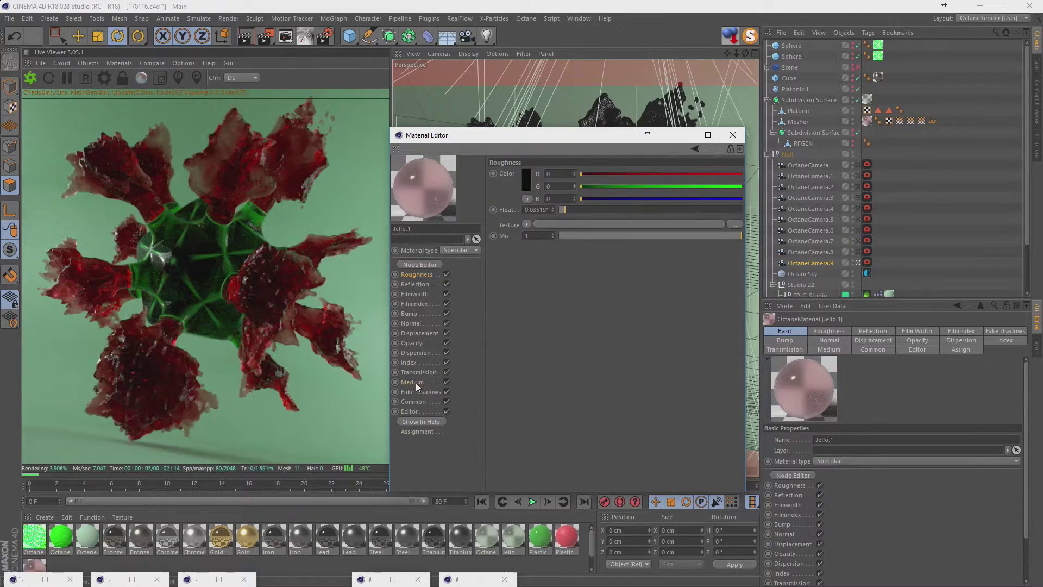
left_click(416, 382)
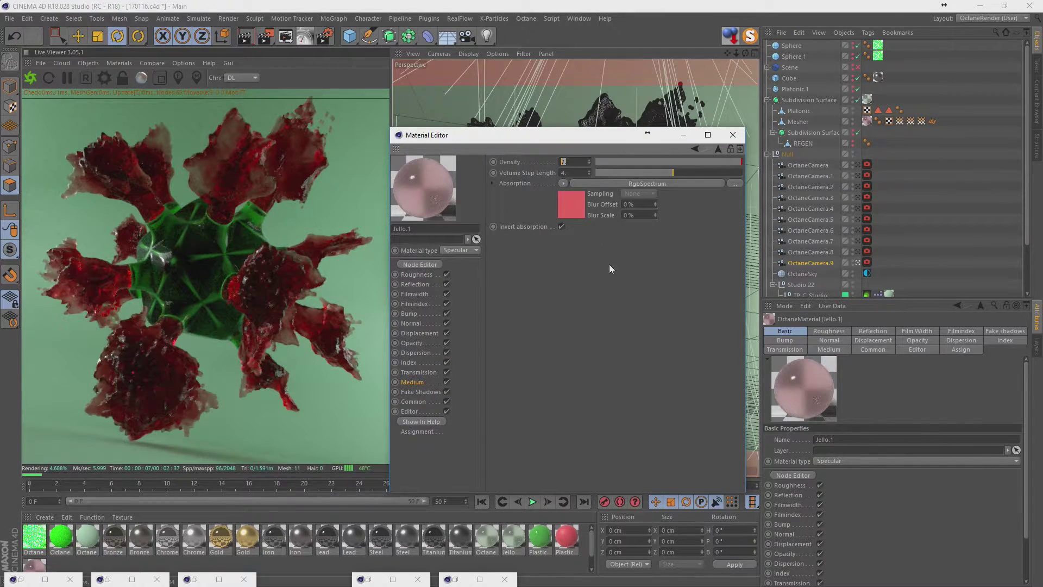
type("2")
key("Return")
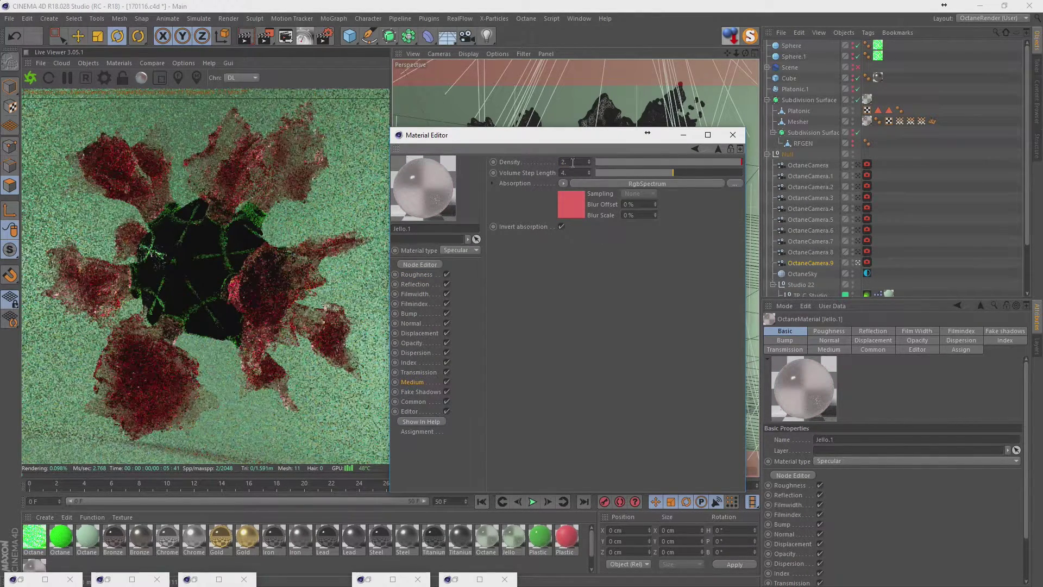
key("Return")
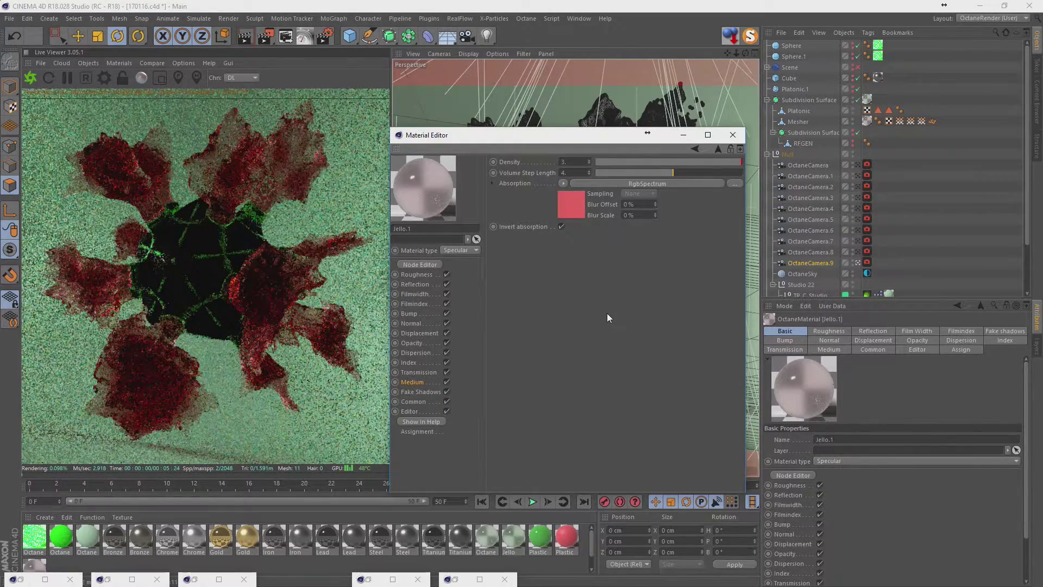
- Try pure red, teal and blue as the jelly's absorption colour
left_click(583, 213)
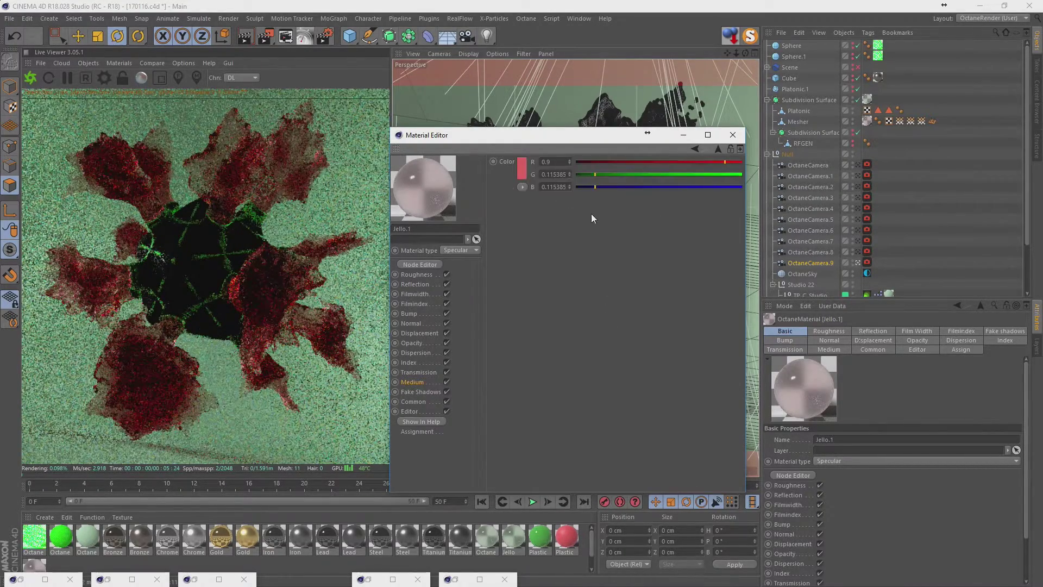
left_click(522, 167)
left_click(585, 175)
left_click(523, 203)
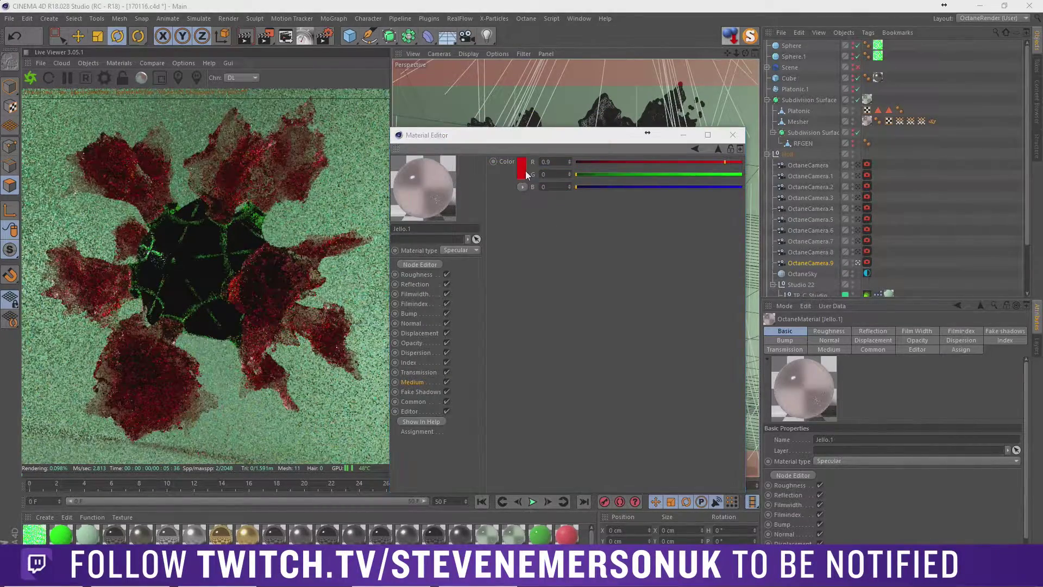
left_click(523, 168)
left_click(517, 213)
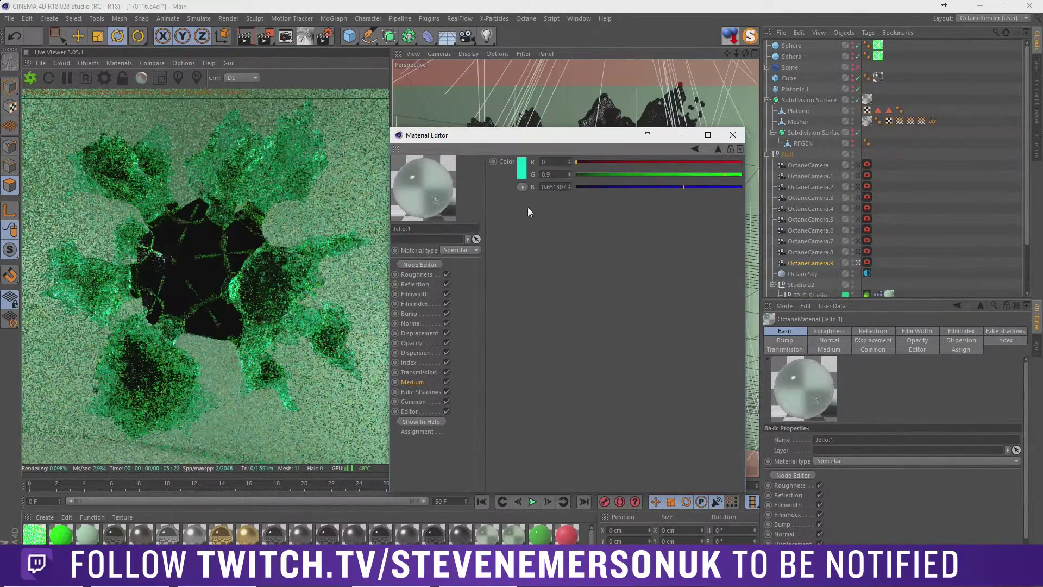
left_click(521, 169)
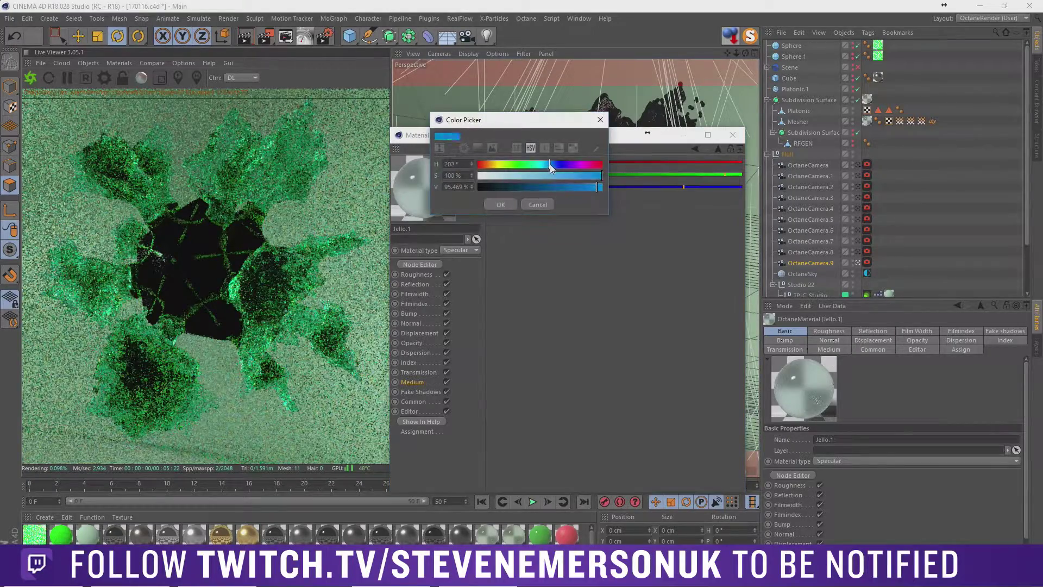
left_click(510, 206)
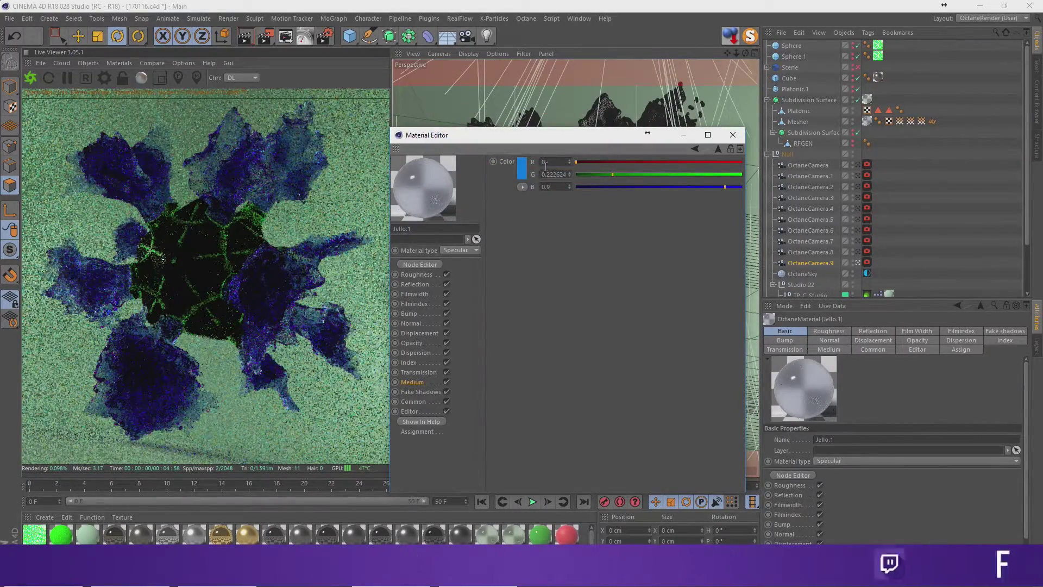
- Try yellow and magenta absorption hues, then shift the colour back to red
left_click(522, 169)
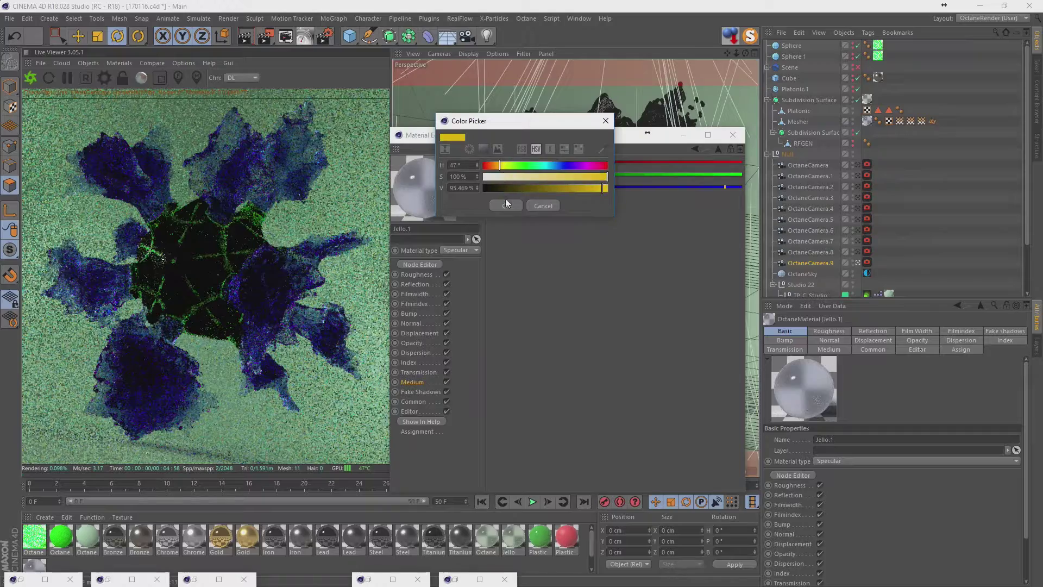
left_click(506, 206)
left_click(522, 168)
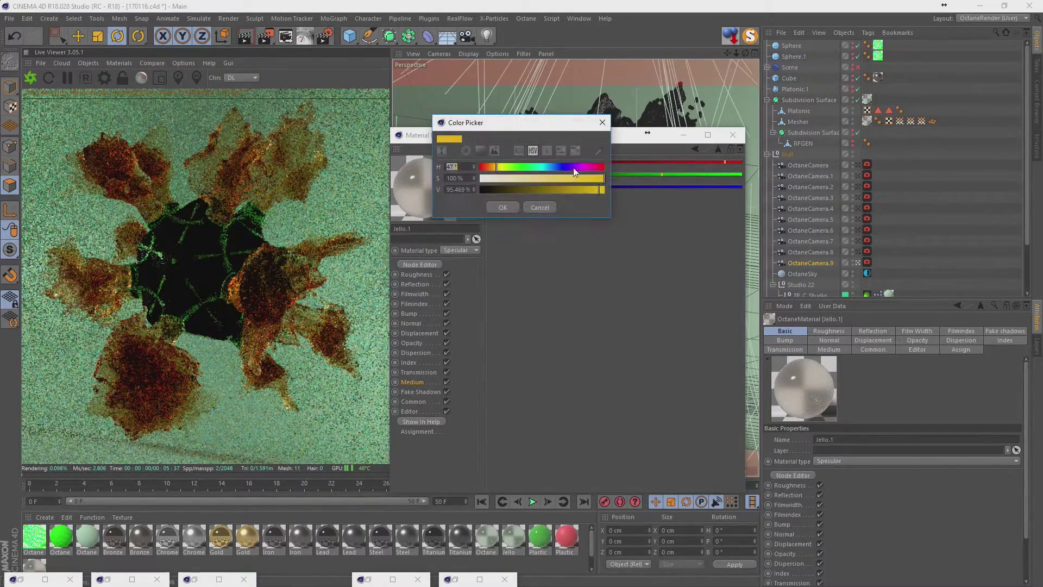
left_click(583, 166)
left_click(502, 207)
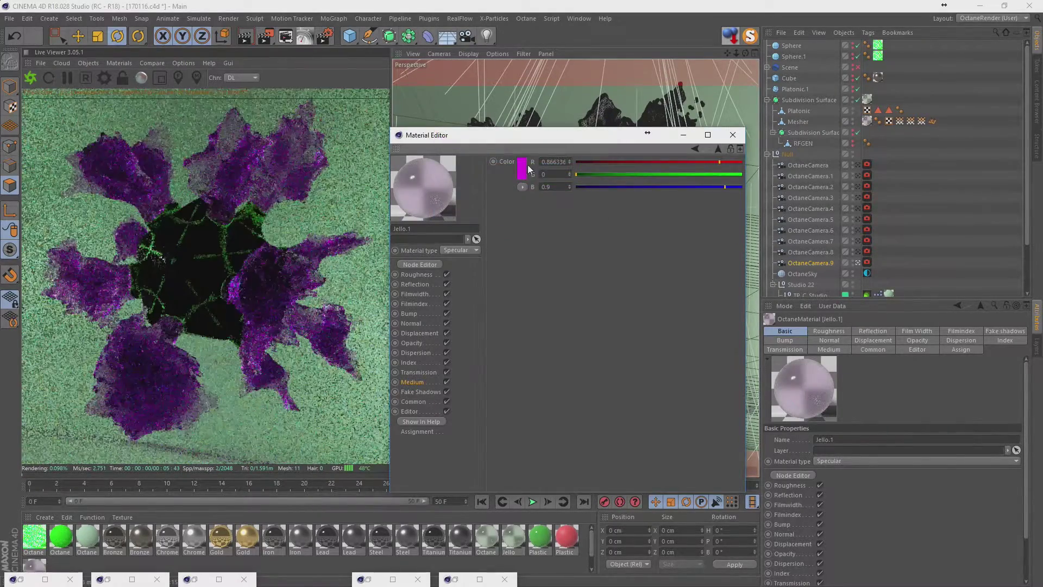
left_click(522, 168)
left_click(577, 163)
left_click(516, 203)
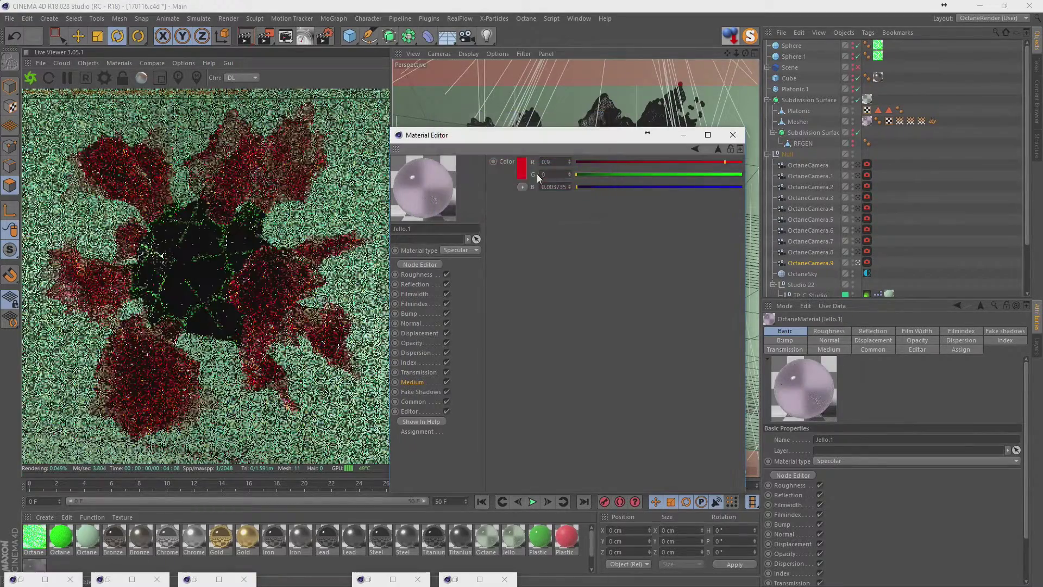
- Set the red to full brightness, then try a darker red at 36% saturation, 58% brightness
left_click(522, 166)
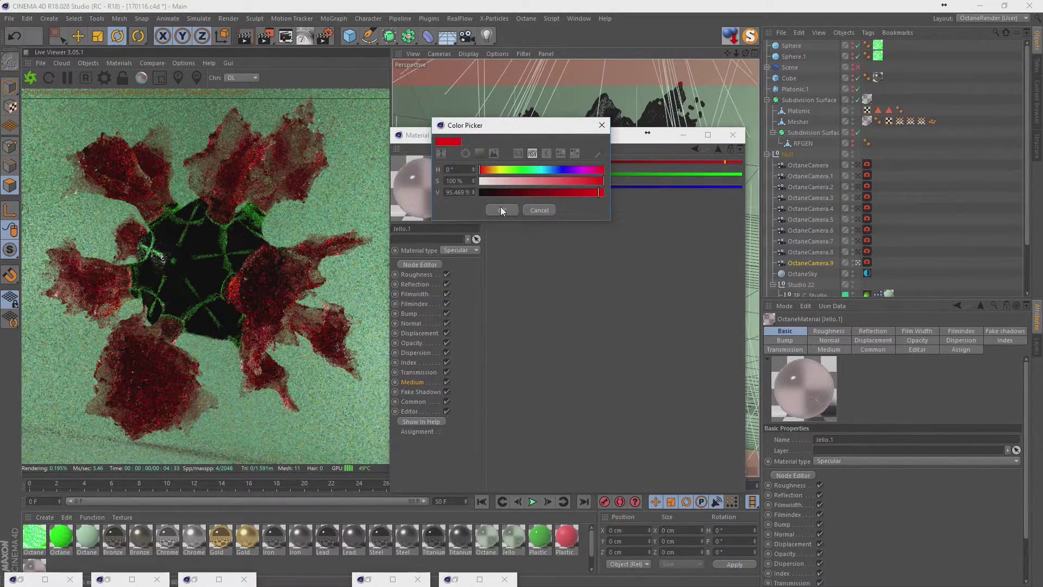
left_click(501, 210)
left_click(522, 166)
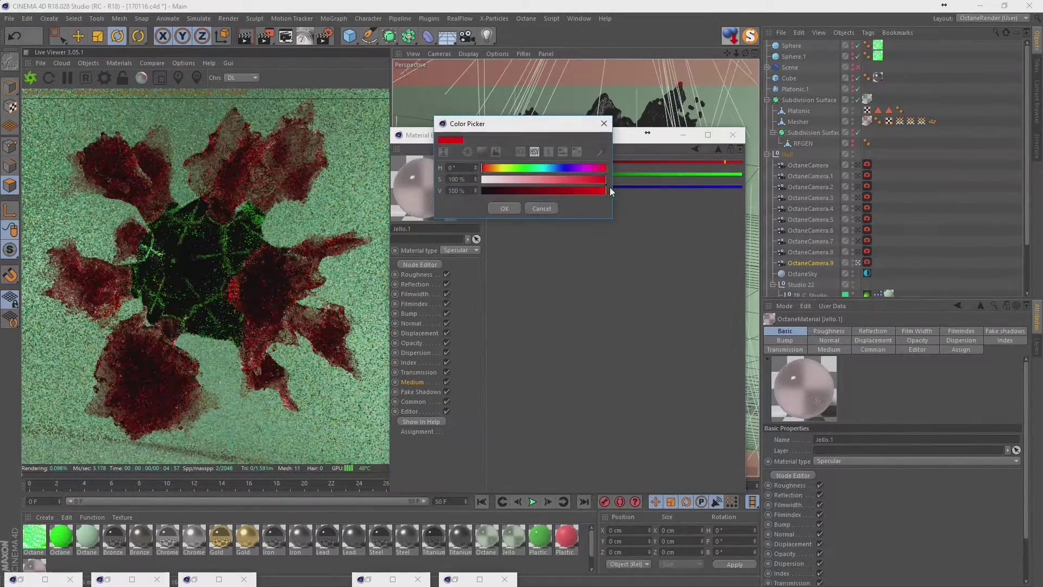
left_click(495, 210)
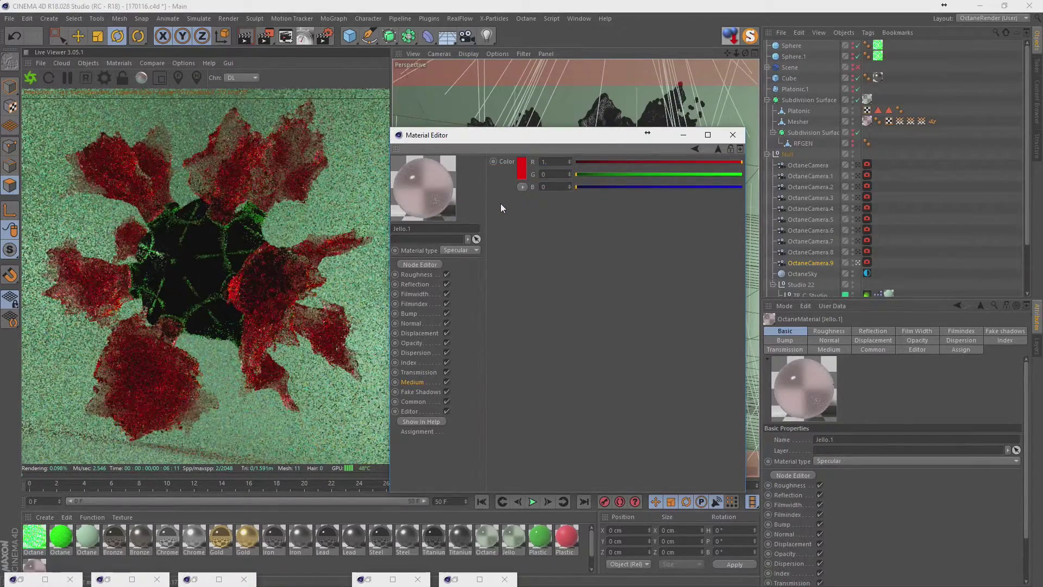
left_click(522, 167)
left_click_drag(542, 178, 526, 182)
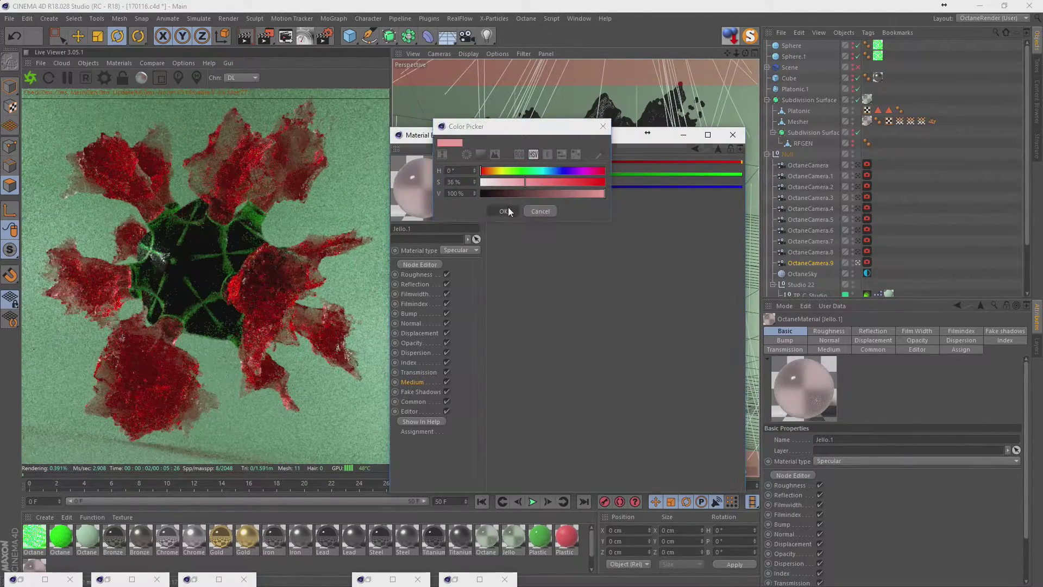
left_click(551, 194)
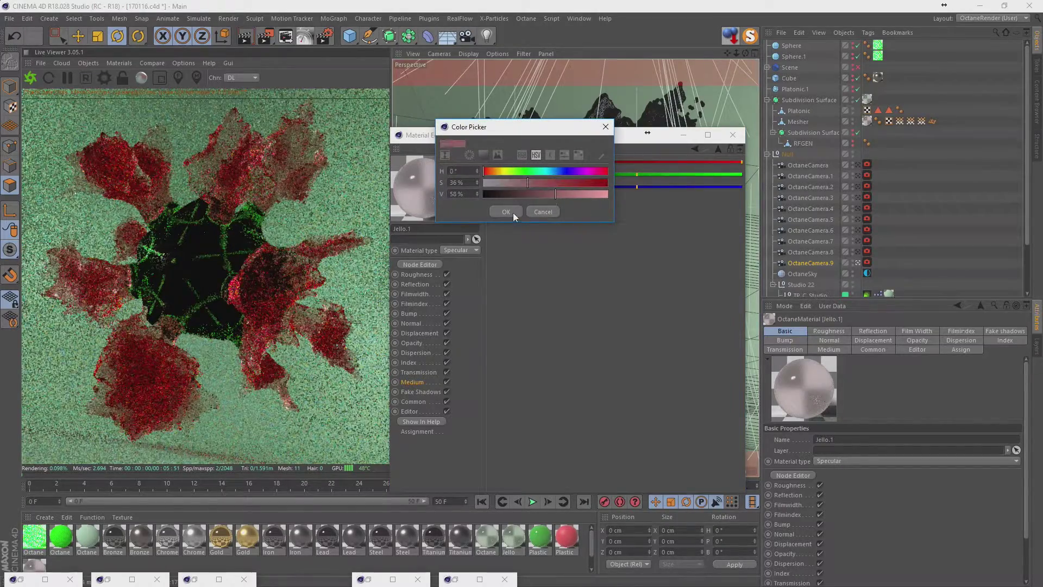
left_click(507, 211)
- Raise the saturation back toward a deep, pure red
left_click(524, 177)
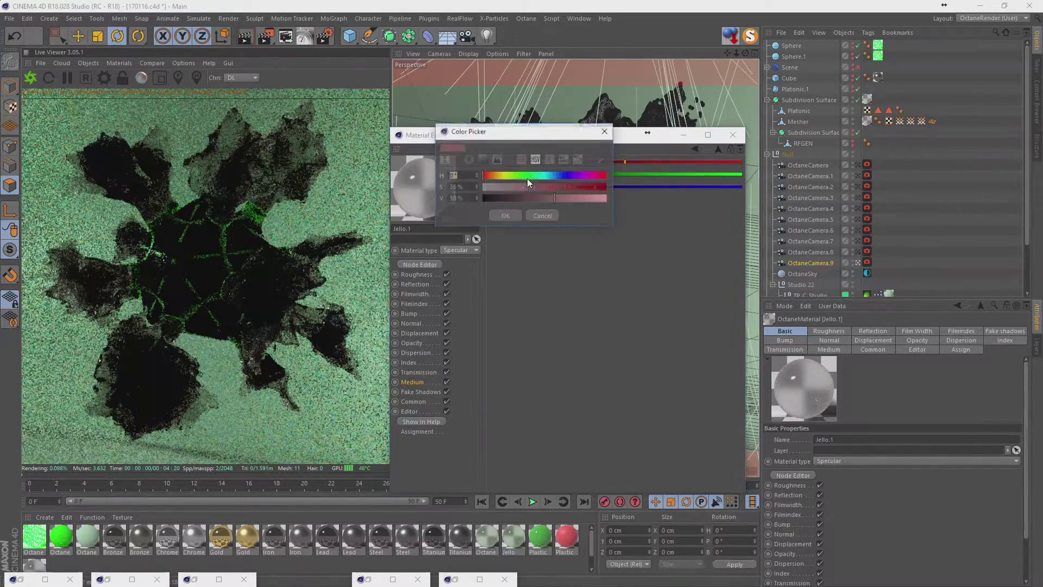
left_click_drag(527, 178, 539, 181)
left_click(517, 210)
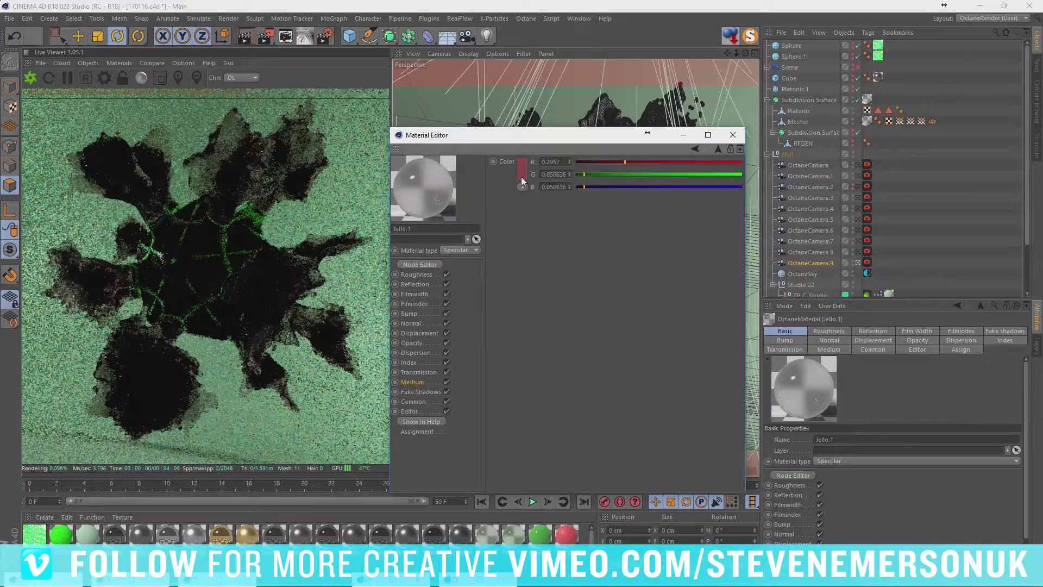
left_click(522, 173)
left_click(511, 211)
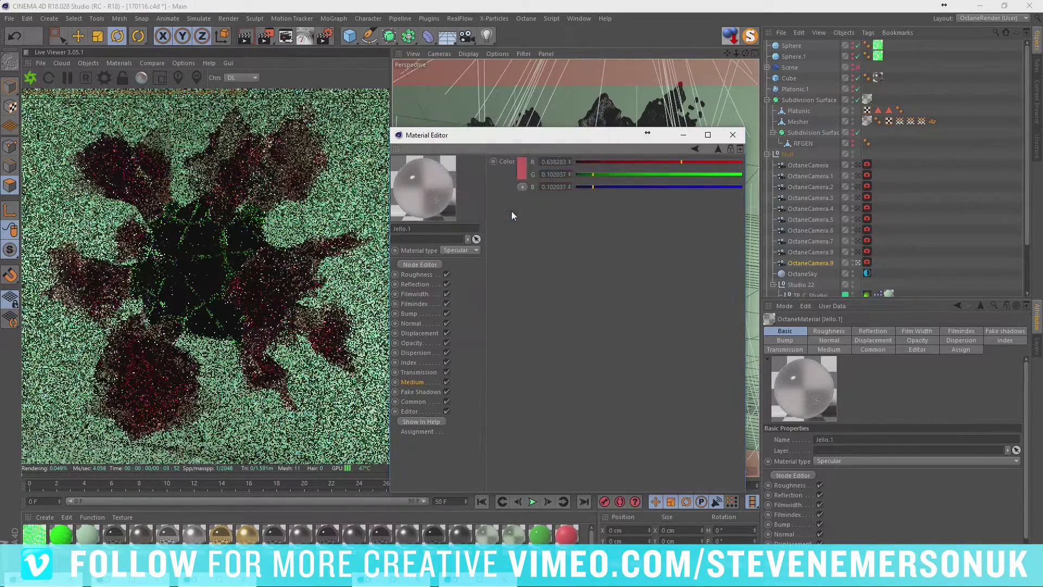
left_click(518, 173)
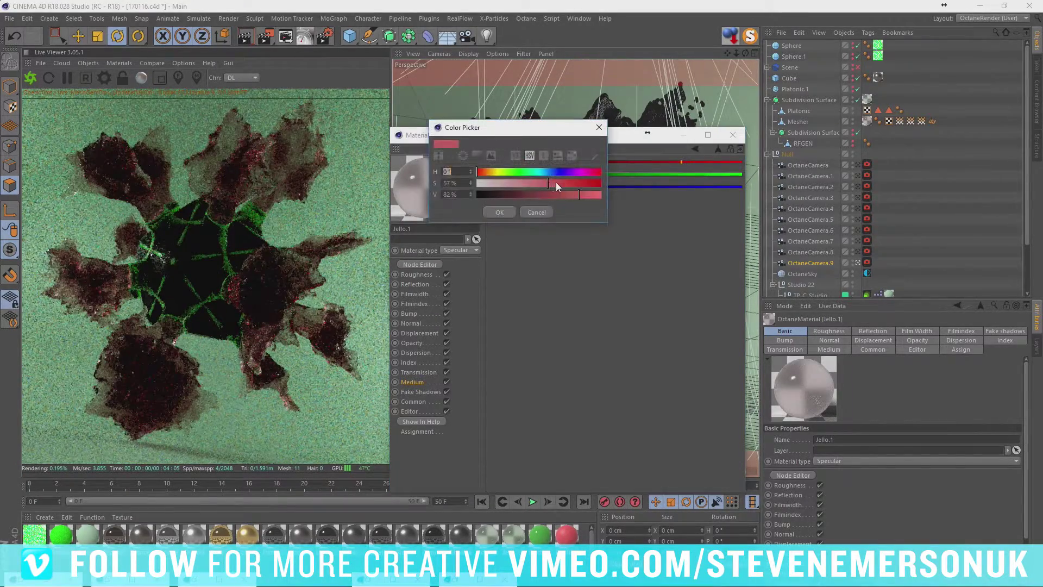
mouse_move(556, 181)
left_mouse_down()
mouse_move(604, 193)
mouse_move(590, 194)
left_mouse_up()
left_click(507, 213)
left_click(521, 173)
left_click(500, 211)
- Settle on a 90%-brightness red (R 0.933, G/B 0.021) and close the material editor
left_click(520, 172)
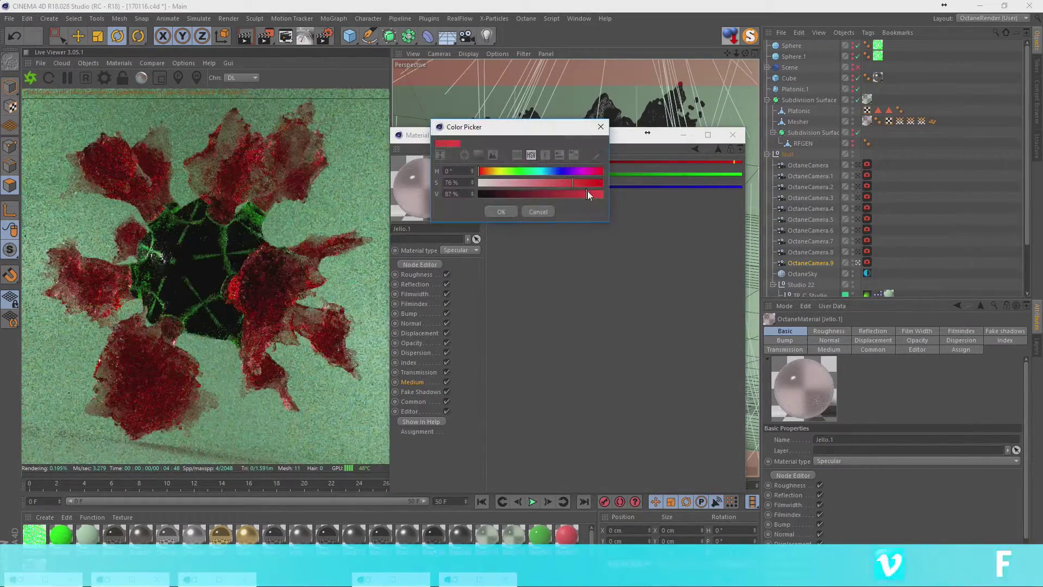
left_click(503, 211)
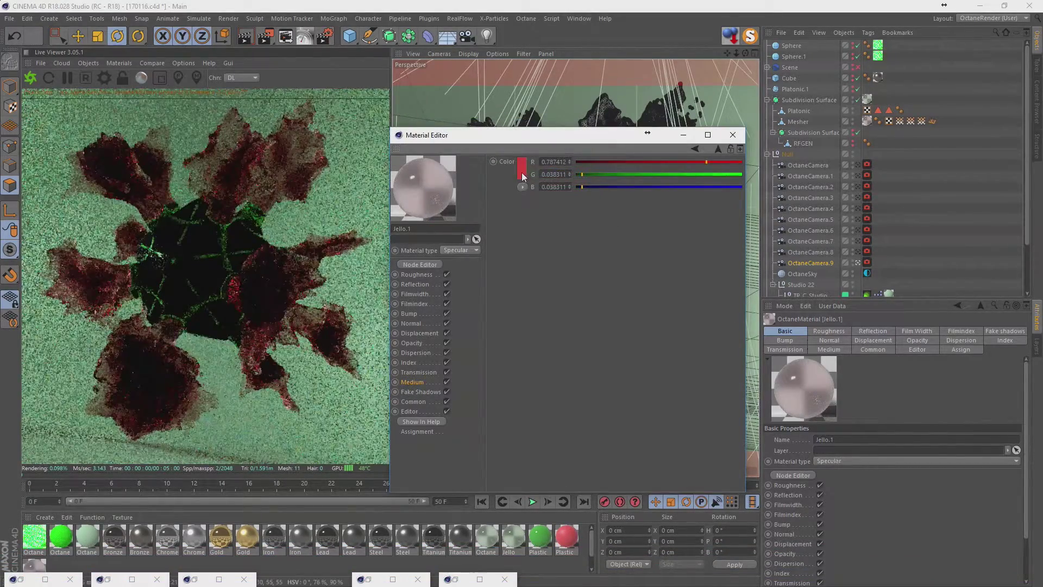
left_click(521, 173)
left_click(501, 212)
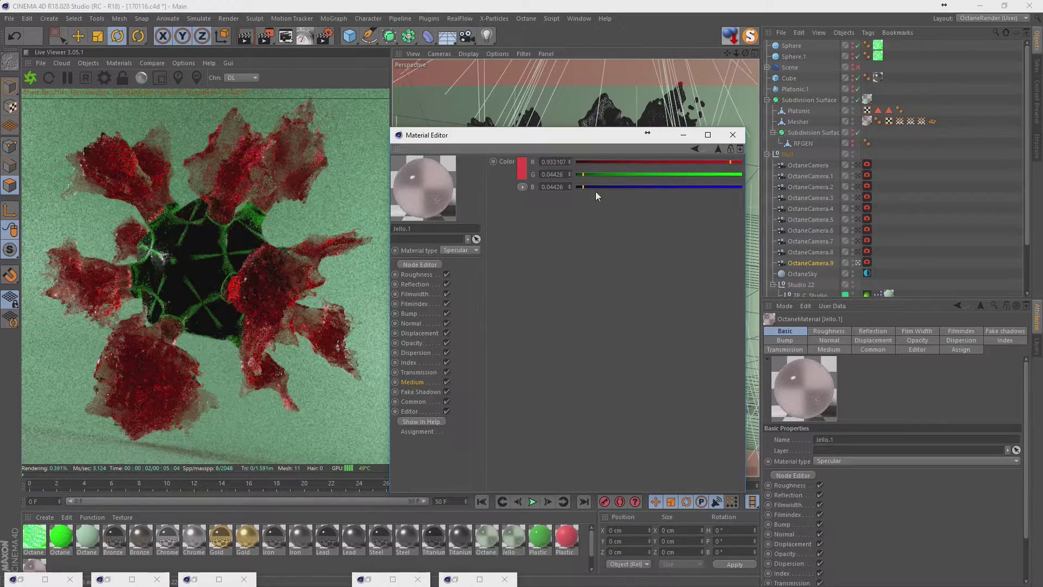
left_click(523, 171)
left_click(510, 209)
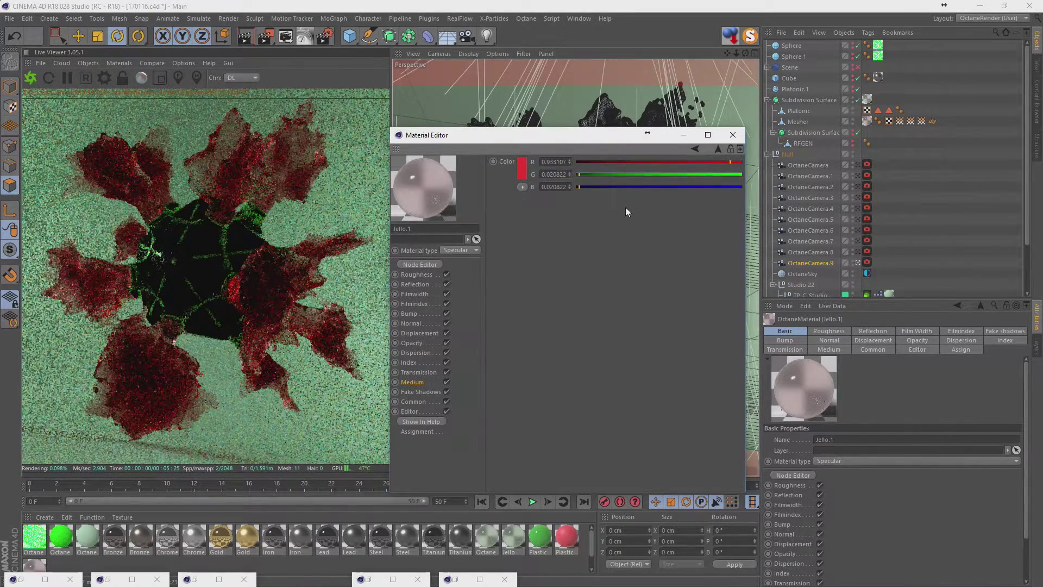
left_click(738, 138)
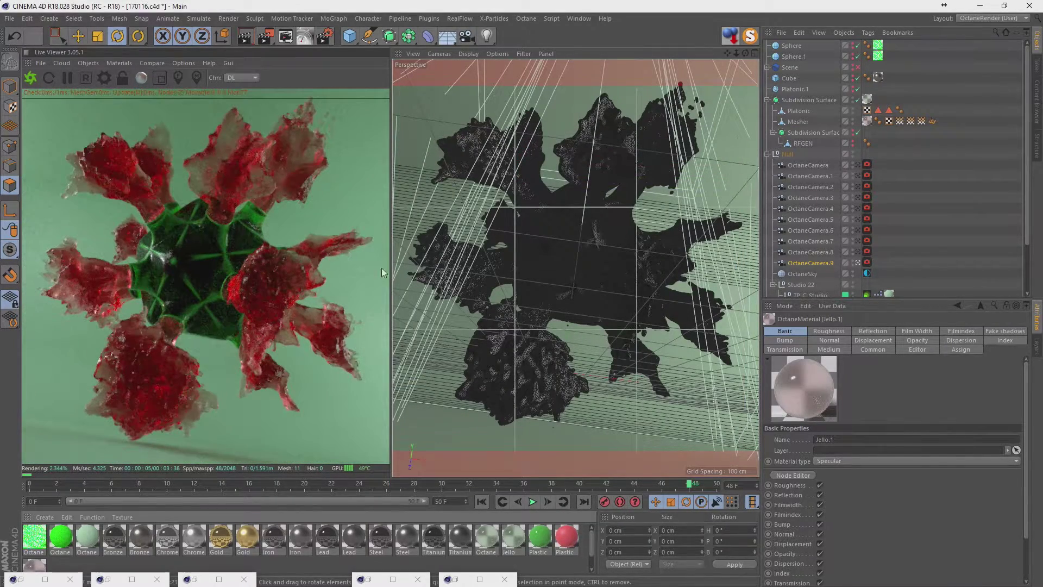
- Save the scene, check the camera's thin-lens settings, and lock the live viewer zoomed on the core
key("ctrl+s")
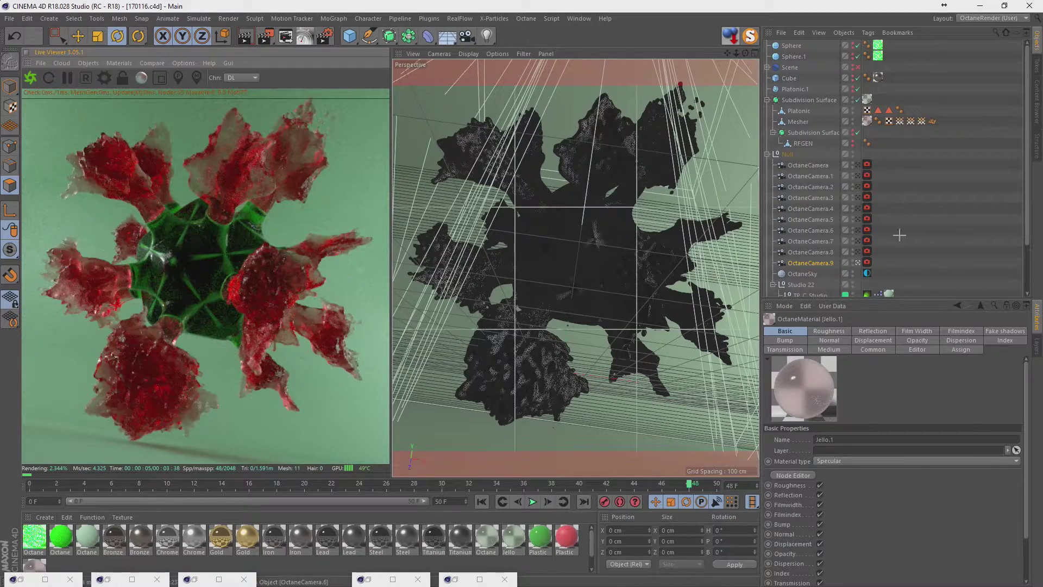
left_click(868, 261)
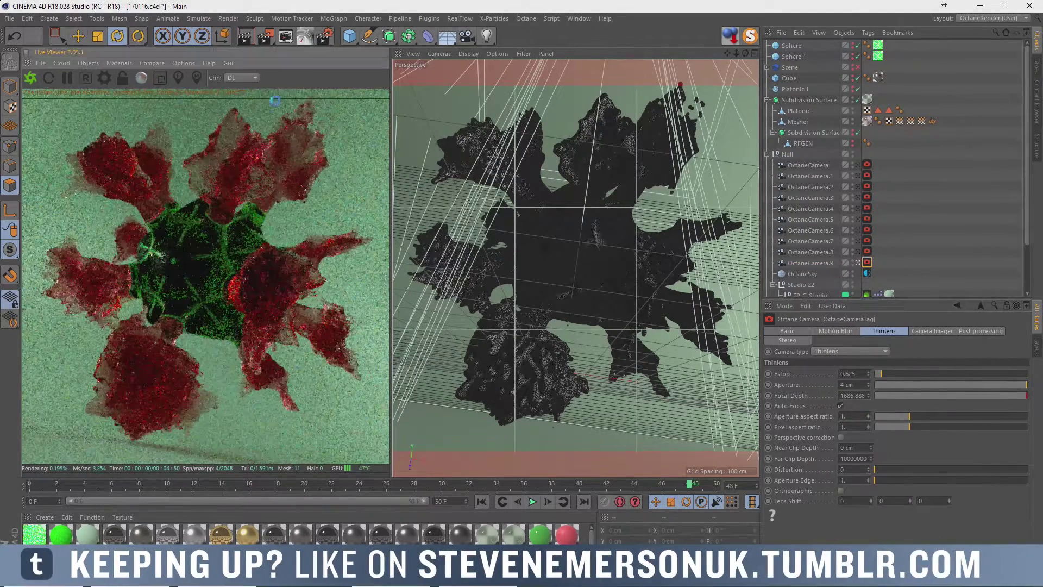
left_click(329, 37)
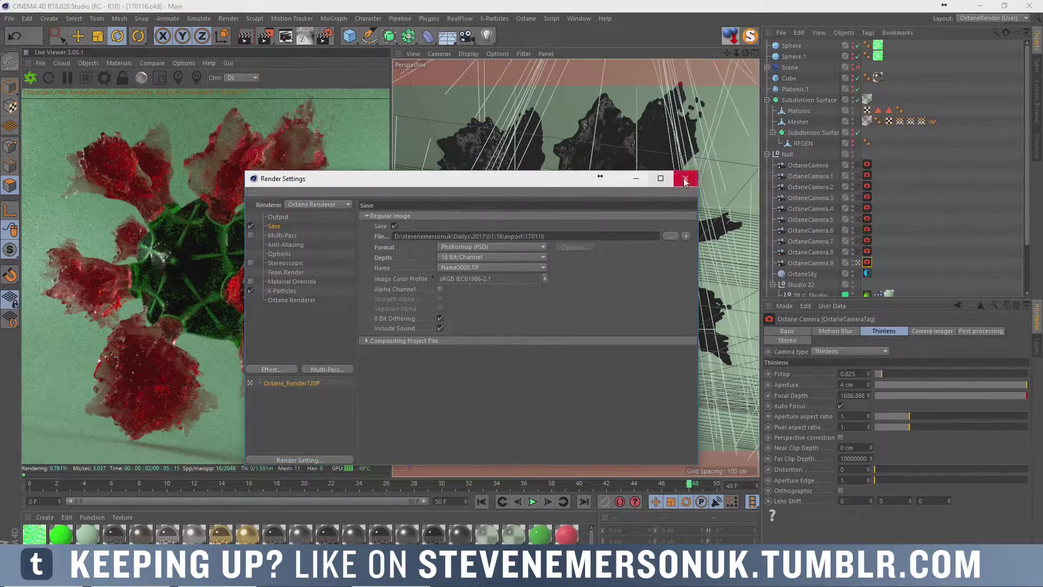
left_click(689, 175)
key("ctrl+s")
left_click(122, 78)
scroll(190, 266, "up", 3)
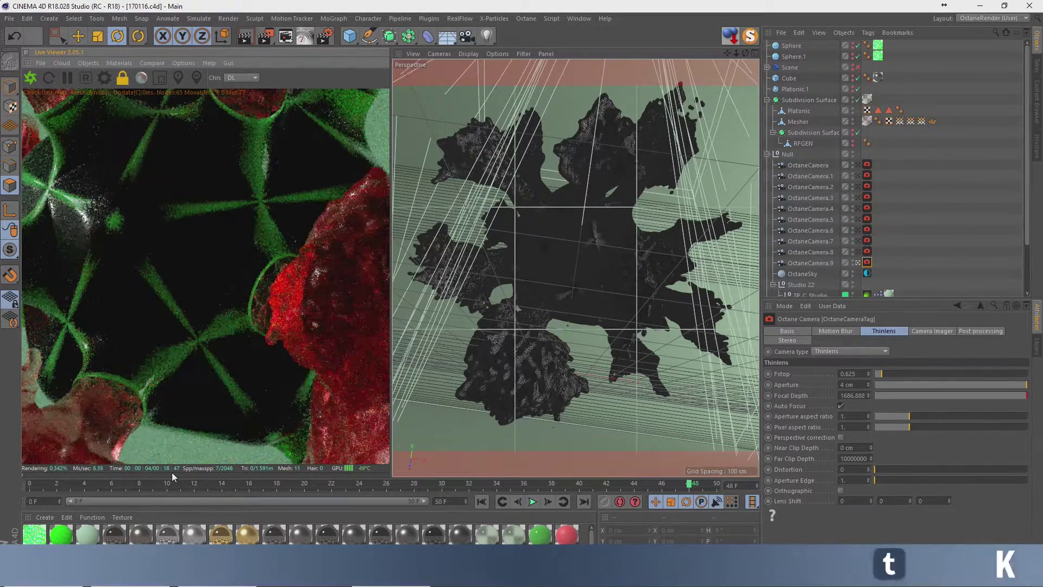
- In Octane Kernels, set Max. samples 1024, specular and glossy depth 10, diffuse depth 3
left_click(104, 78)
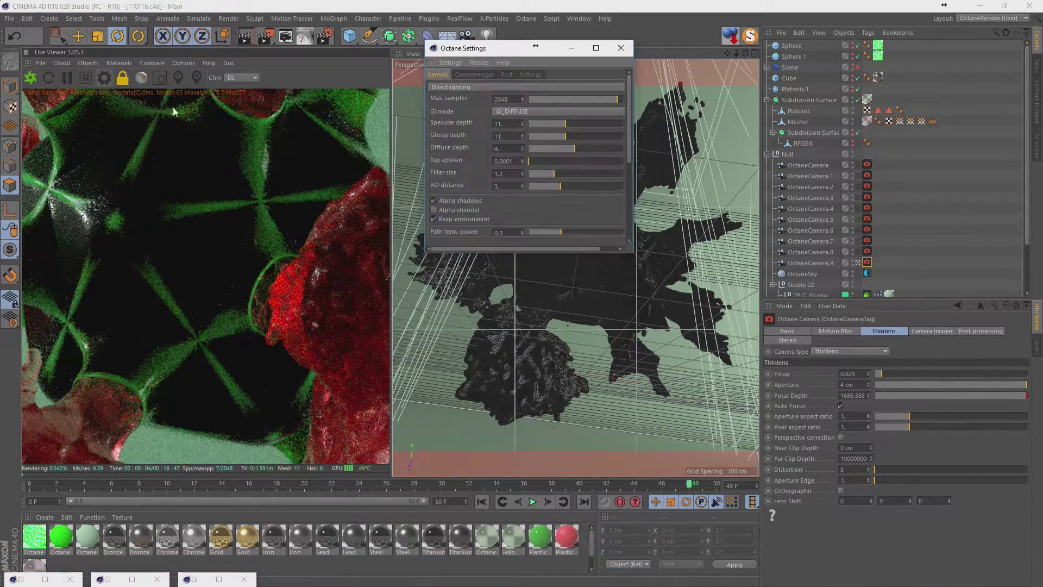
double_click(520, 98)
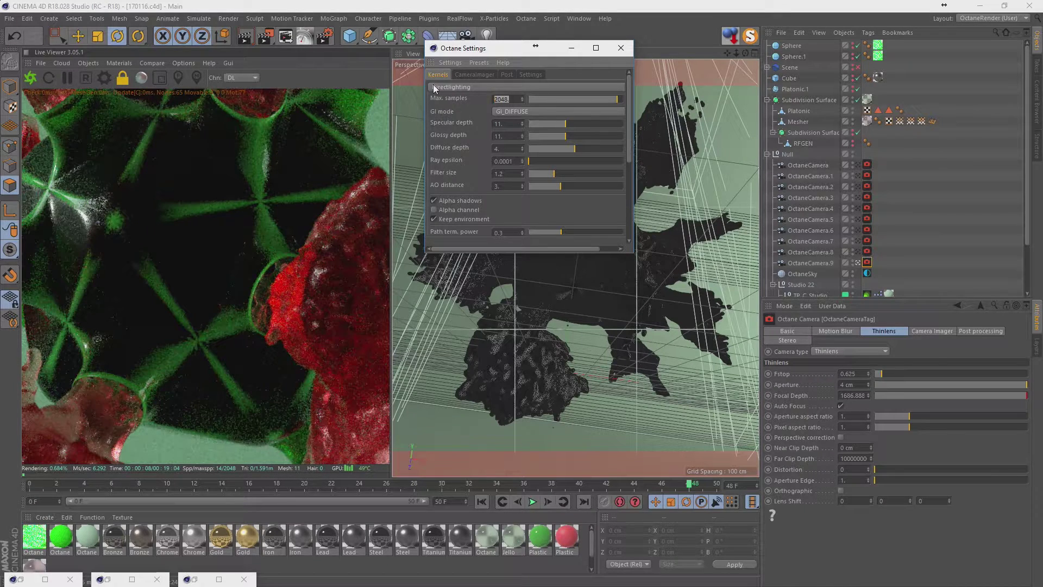
type("1024")
key("Return")
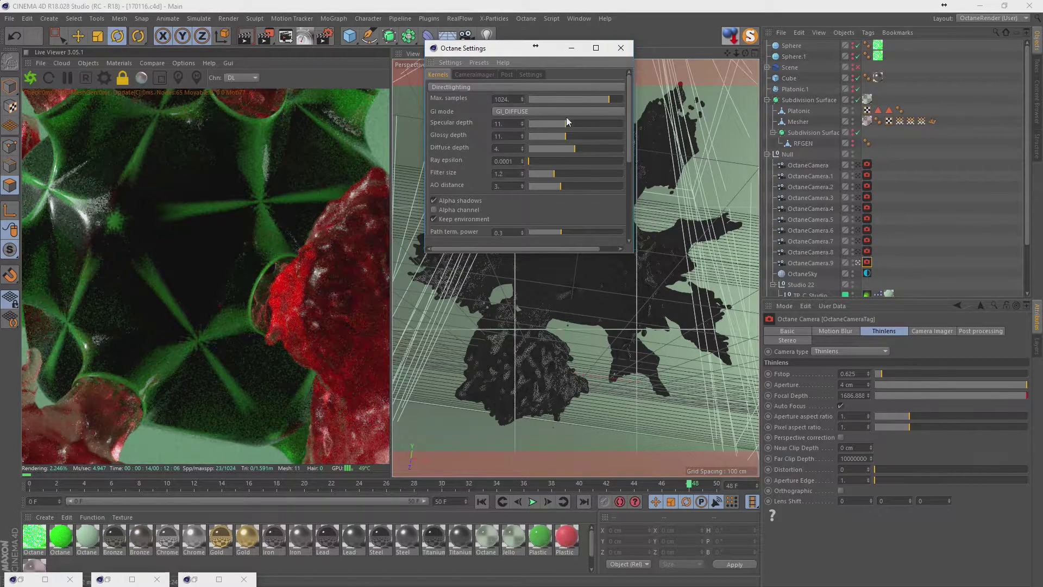
left_click_drag(566, 124, 562, 123)
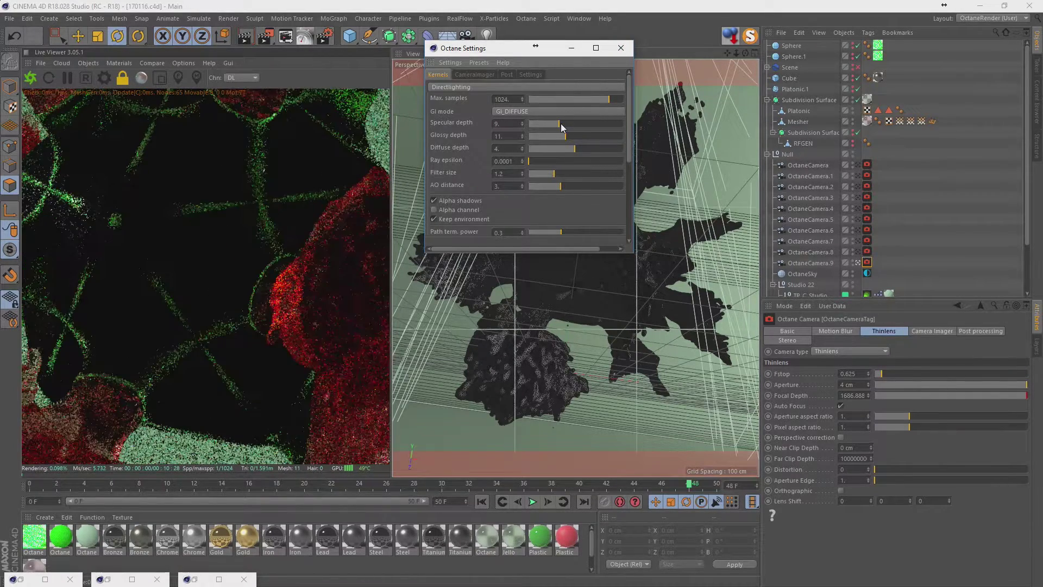
left_click(522, 138)
left_click(521, 151)
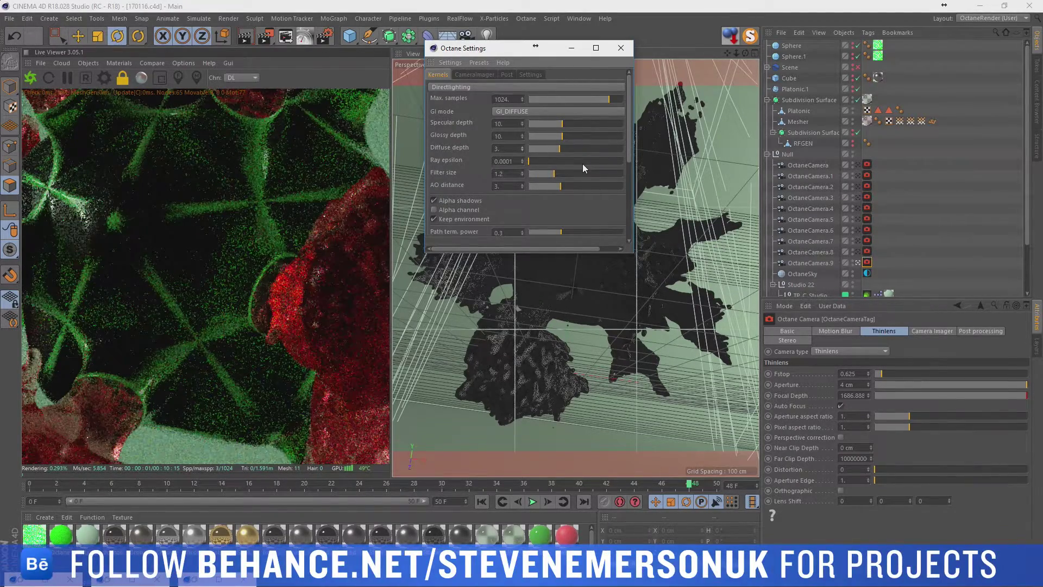
left_click(621, 48)
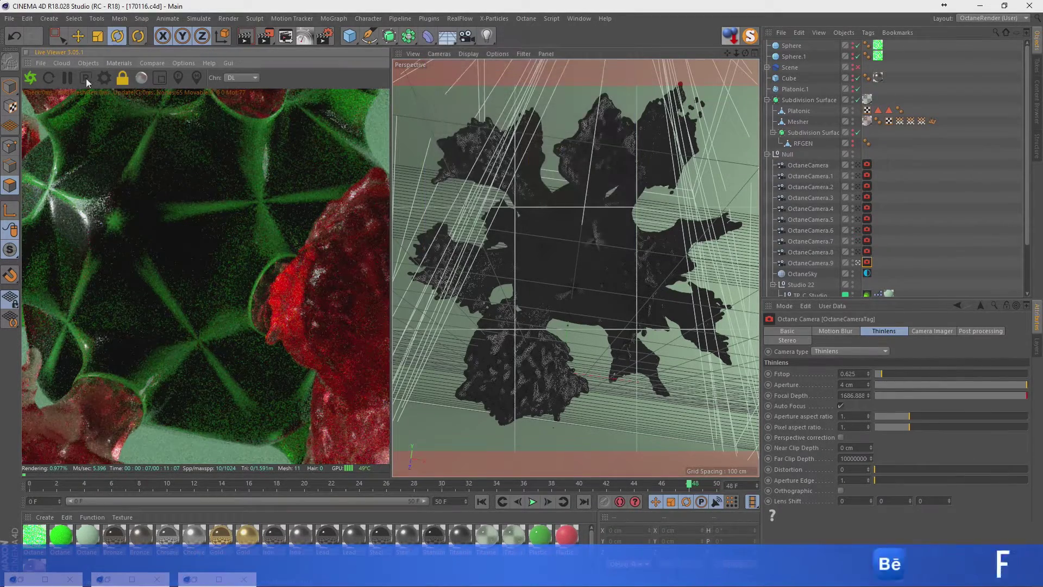
- Render to a docked, widened Picture Viewer and zoom the image to Fit
left_click(266, 36)
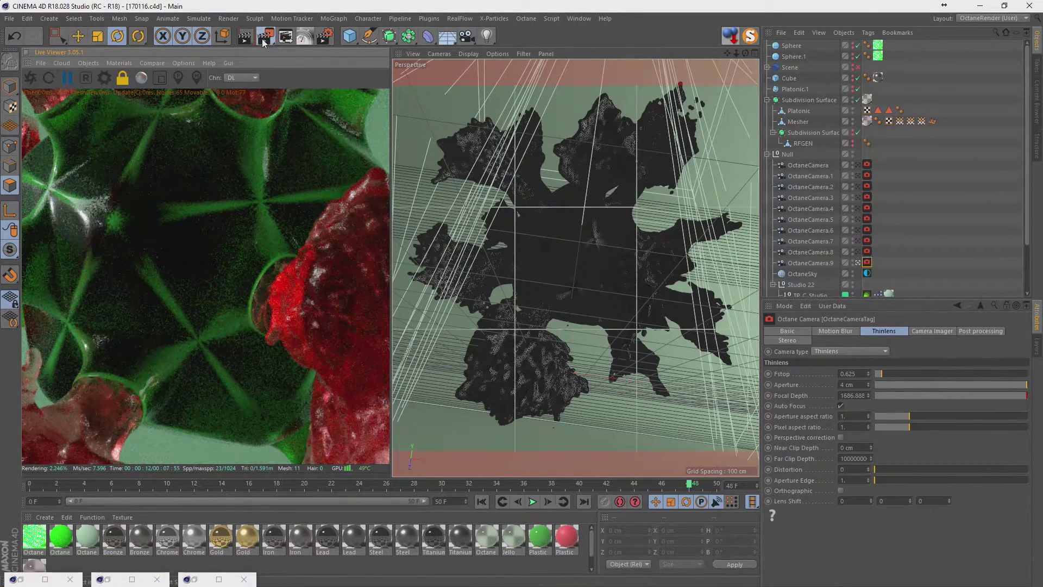
left_click_drag(47, 124, 27, 65)
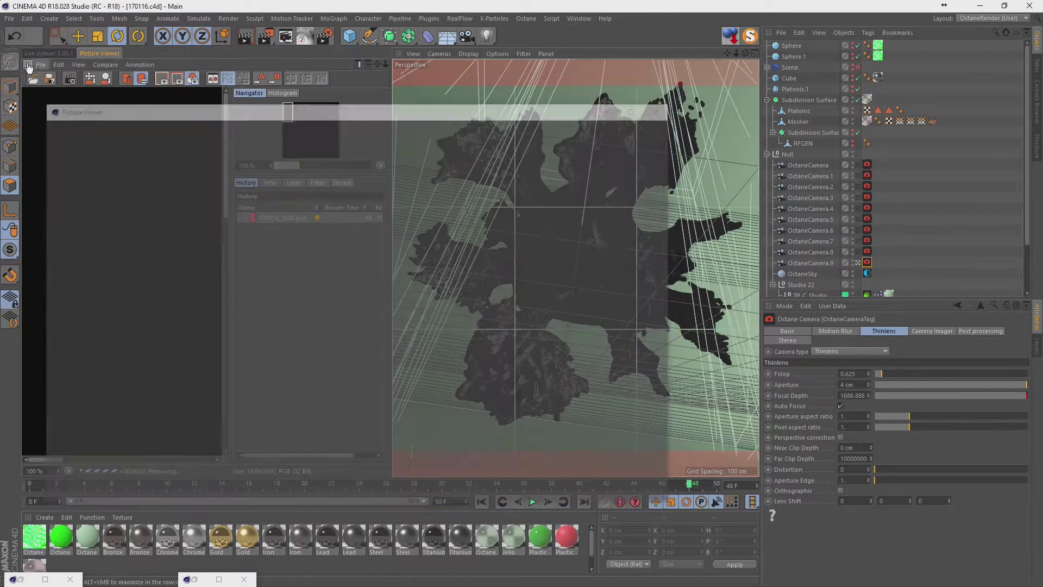
left_click_drag(516, 126, 545, 126)
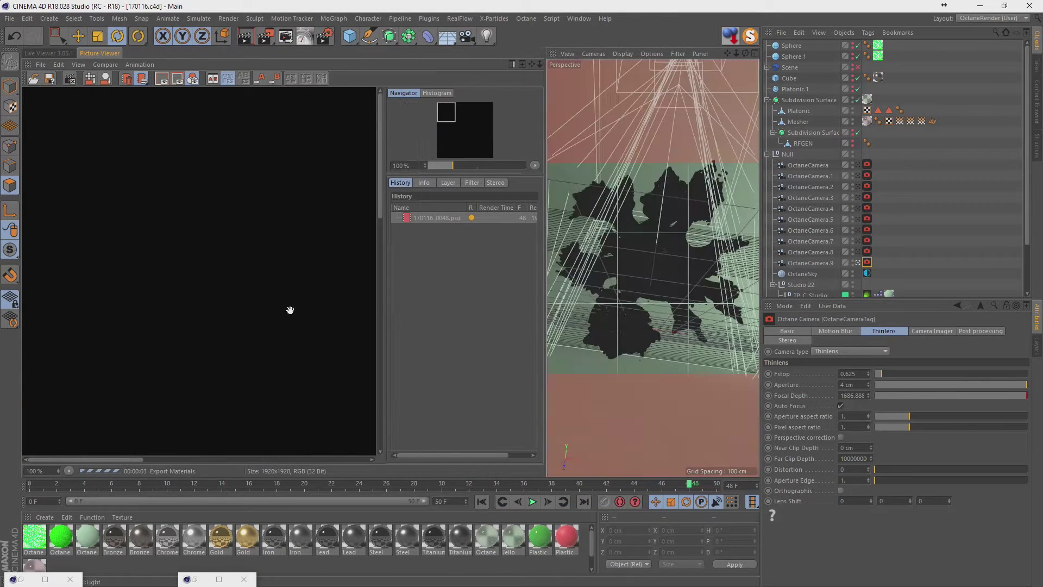
left_click(67, 470)
left_click(116, 356)
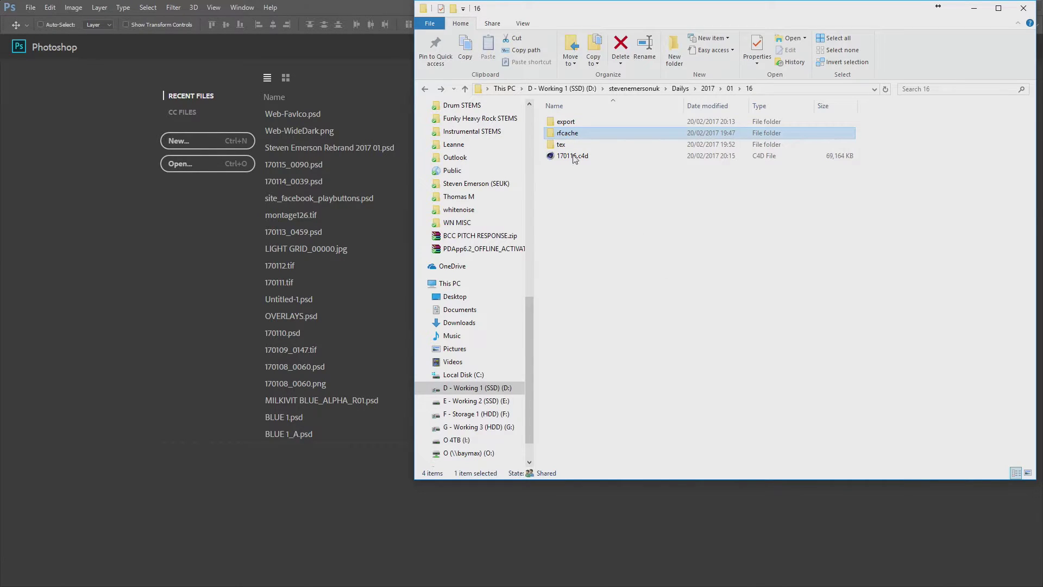
- Open 170116_0048.psd from the export folder and run Nik Collection > Analog Efex Pro 2
double_click(569, 125)
left_click_drag(573, 127, 149, 47)
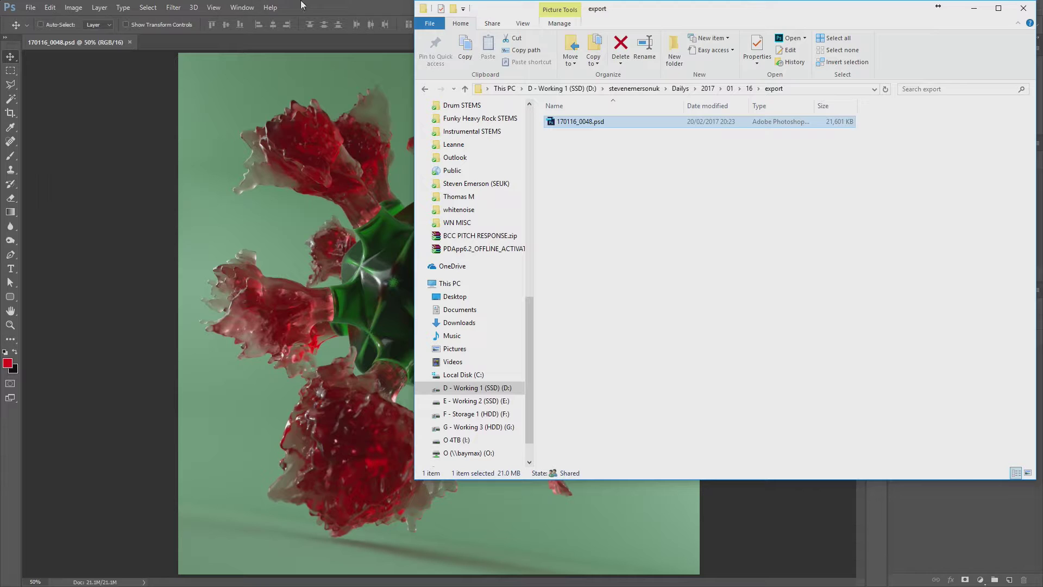
left_click(364, 6)
left_click(174, 7)
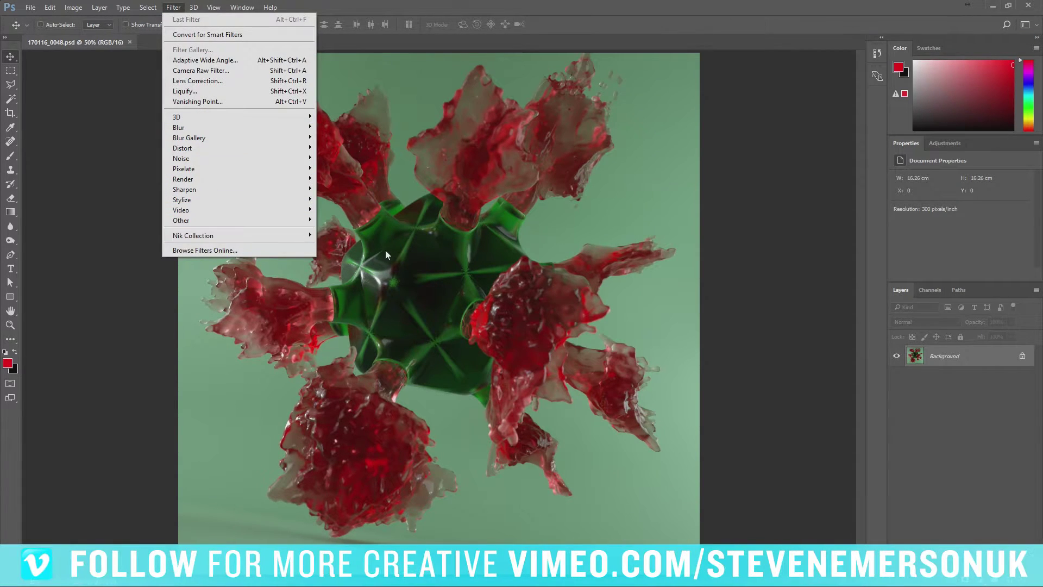
left_click(344, 232)
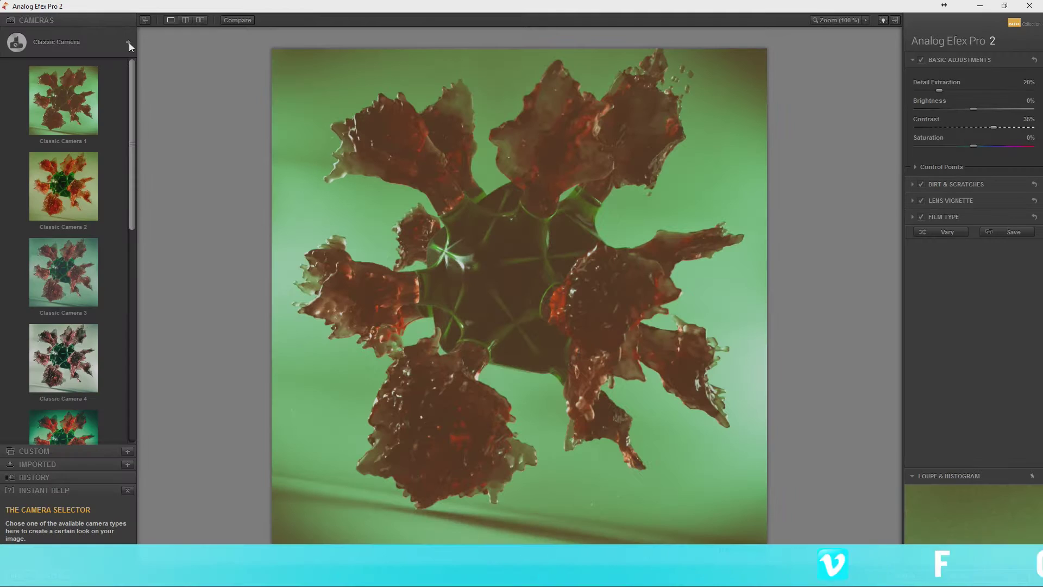
- Choose the Classic Camera 6 preset and remove Dirt & Scratches
scroll(132, 82, "down", 1)
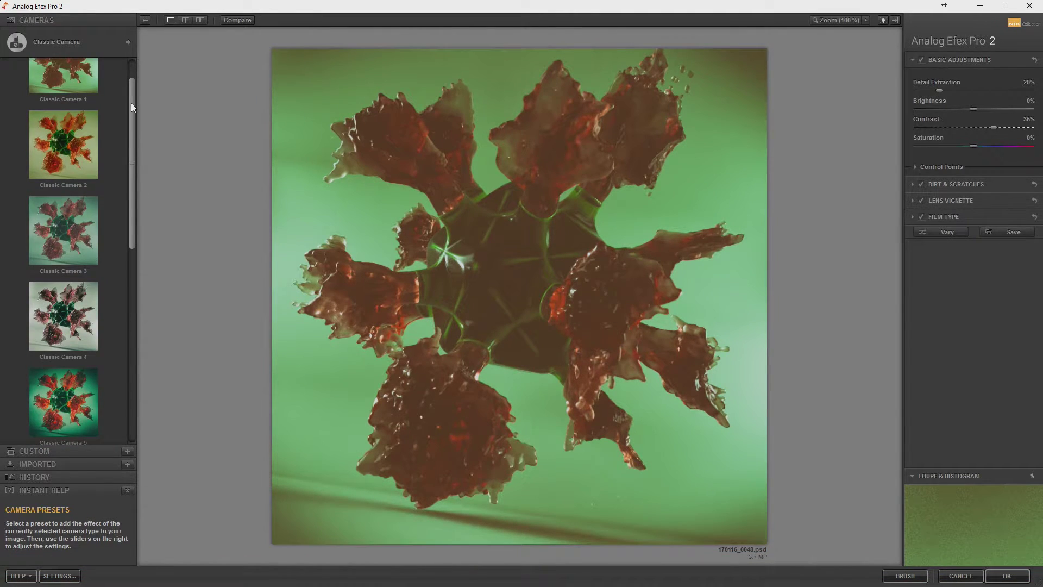
left_click_drag(132, 106, 137, 227)
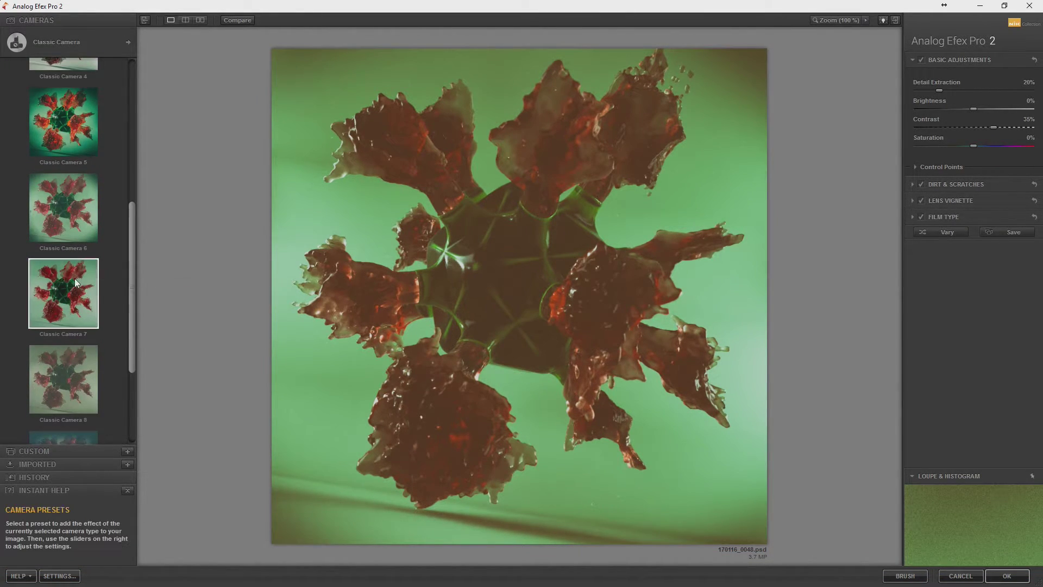
left_click(76, 282)
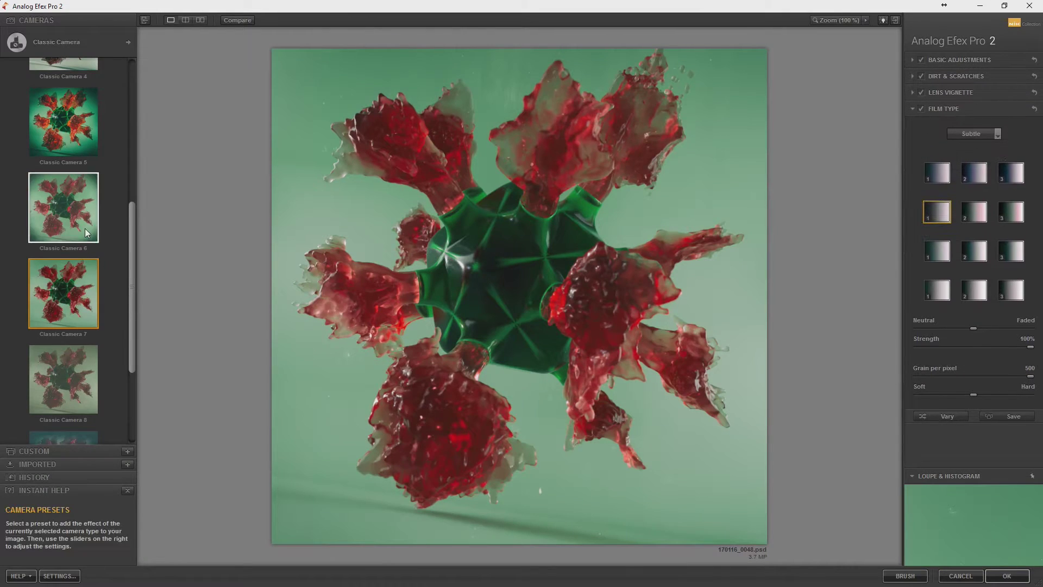
left_click(85, 228)
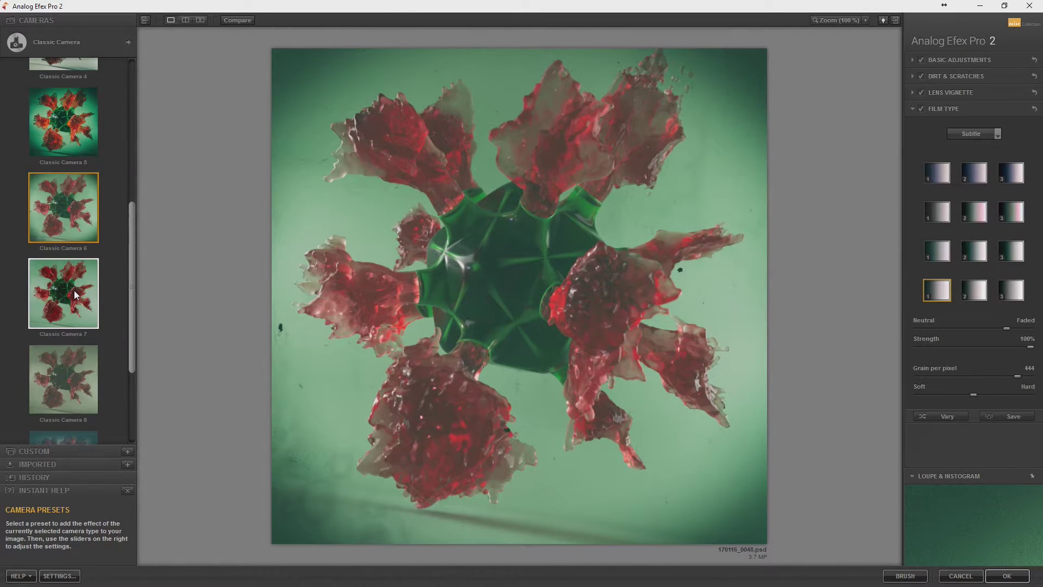
left_click(921, 76)
- Switch to Camera Kit, turn off Lens Vignette, and set film grain to 500 with less fade
left_click(127, 40)
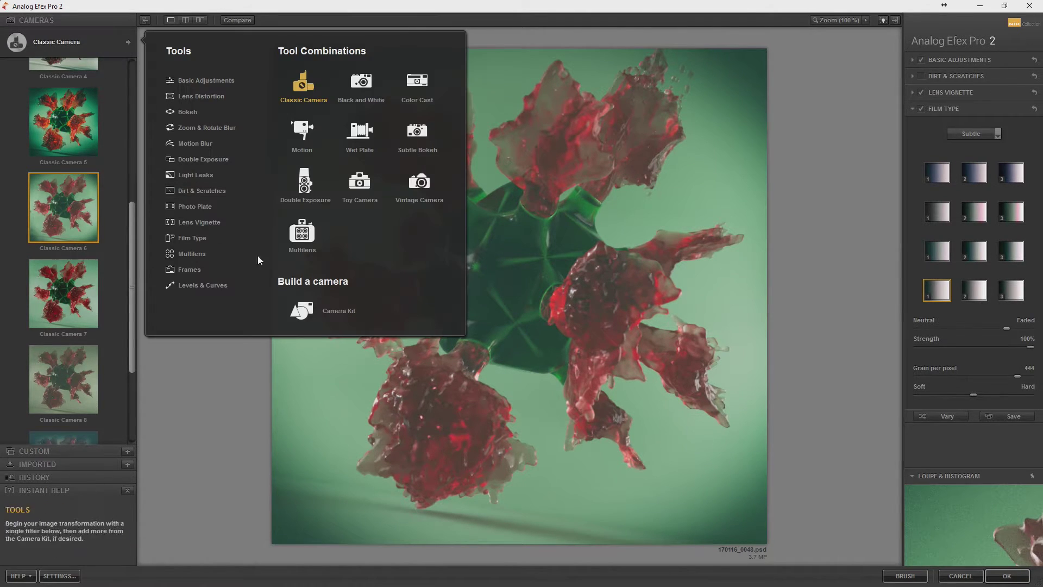
left_click(335, 310)
left_click(940, 109)
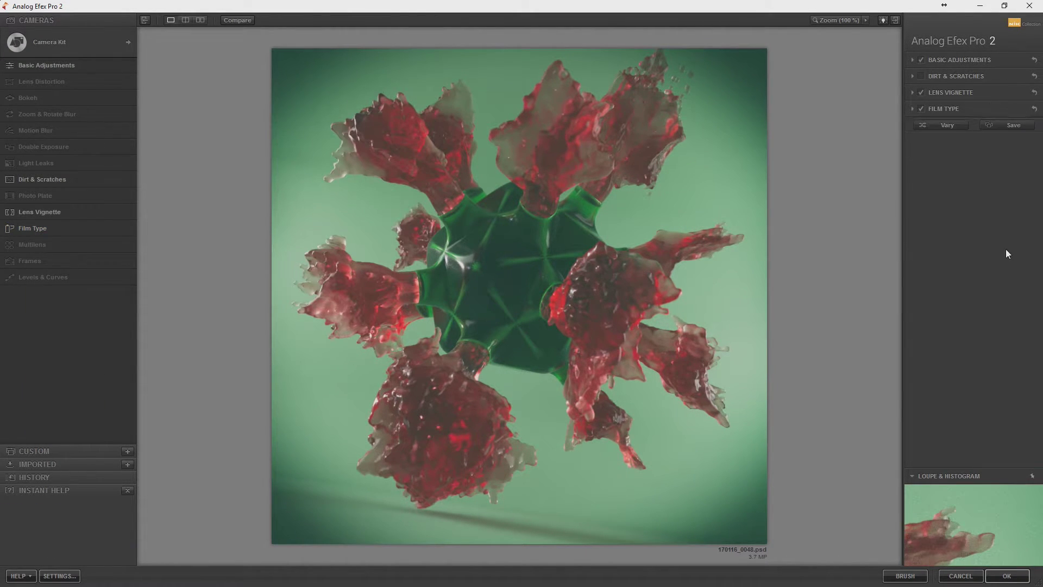
left_click(944, 107)
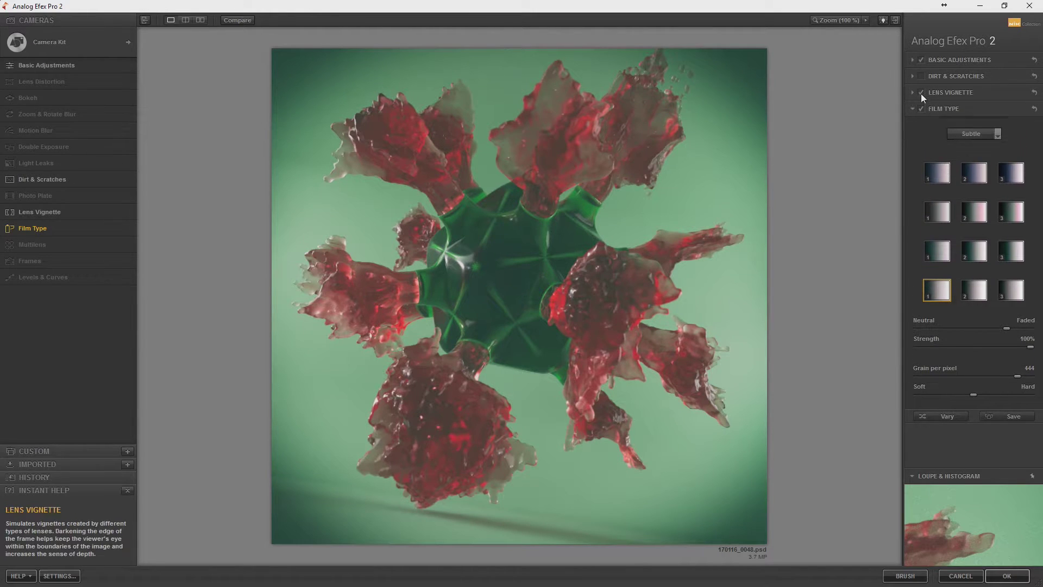
left_click(921, 92)
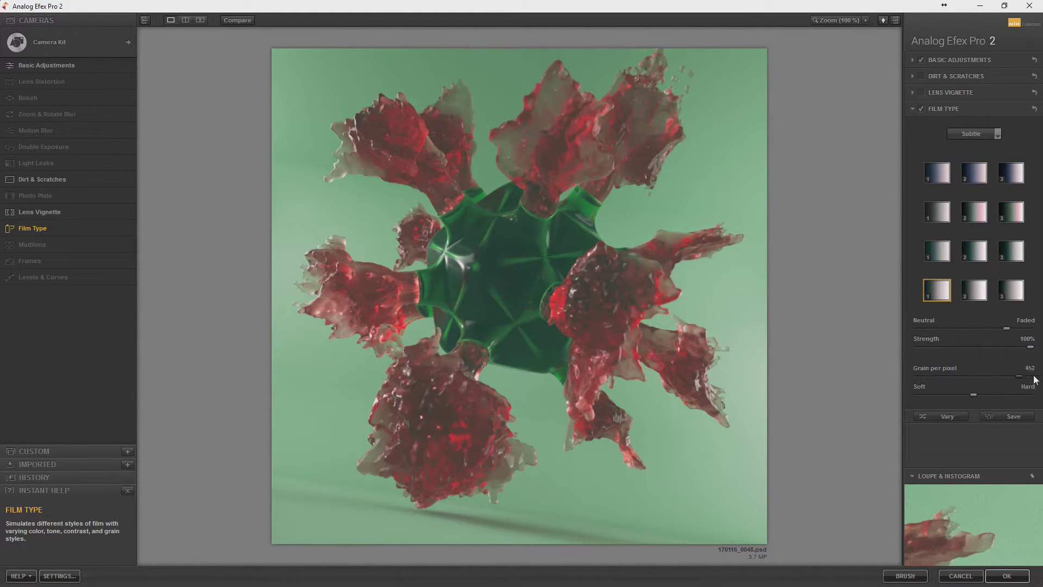
left_click_drag(1020, 376, 1035, 380)
left_click_drag(1008, 328, 994, 326)
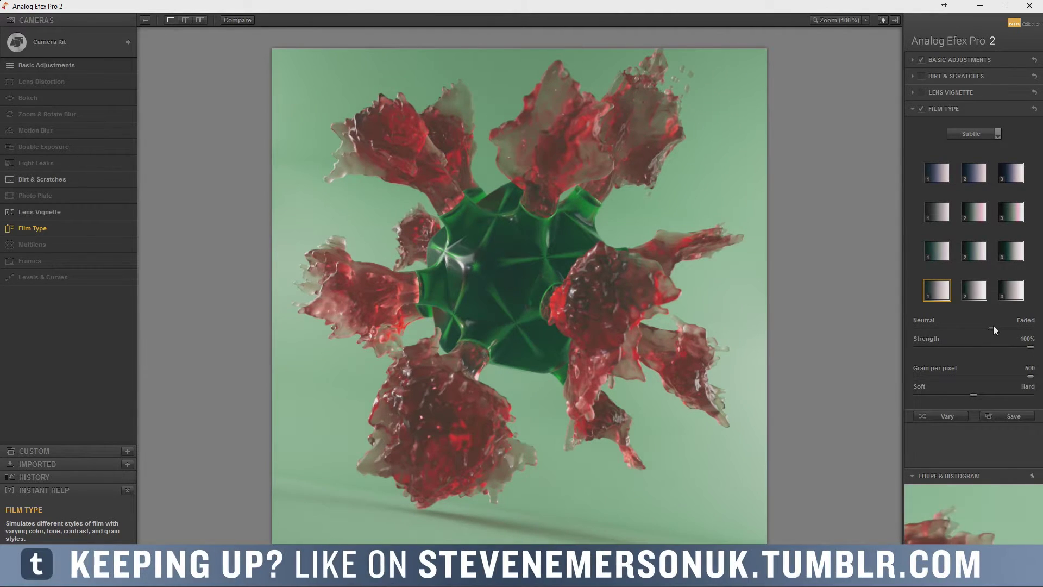
- Slightly boost saturation, contrast and detail extraction, and re-enable Lens Vignette
left_click(972, 58)
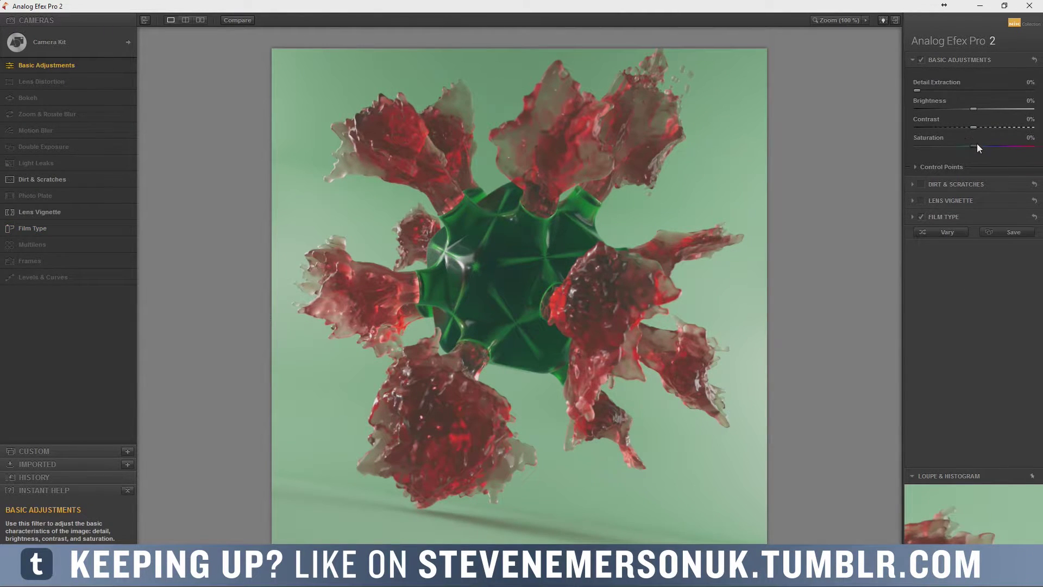
left_click_drag(978, 146, 976, 151)
left_click_drag(972, 128, 980, 127)
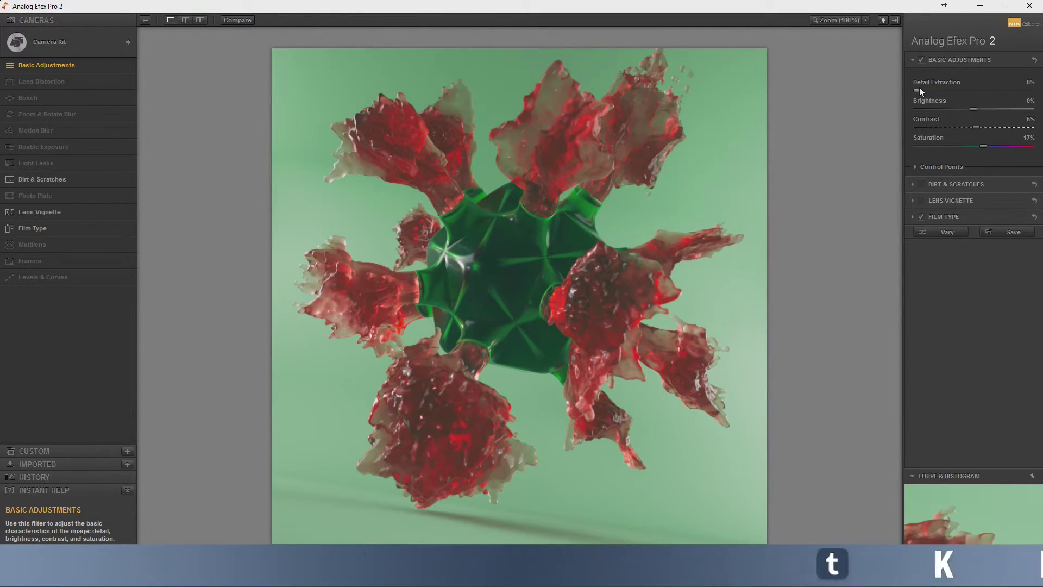
left_click_drag(917, 90, 972, 108)
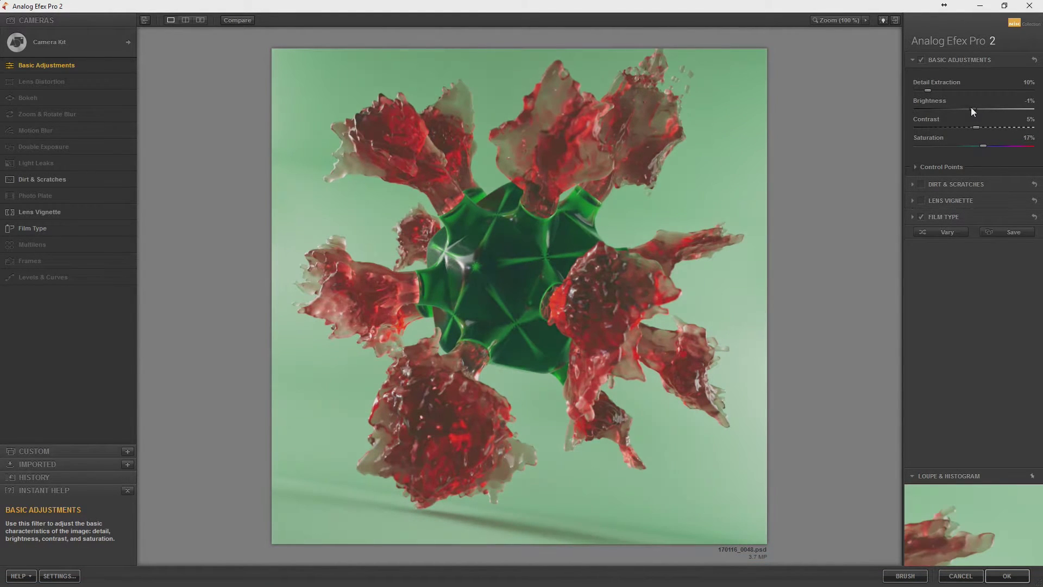
left_click(962, 217)
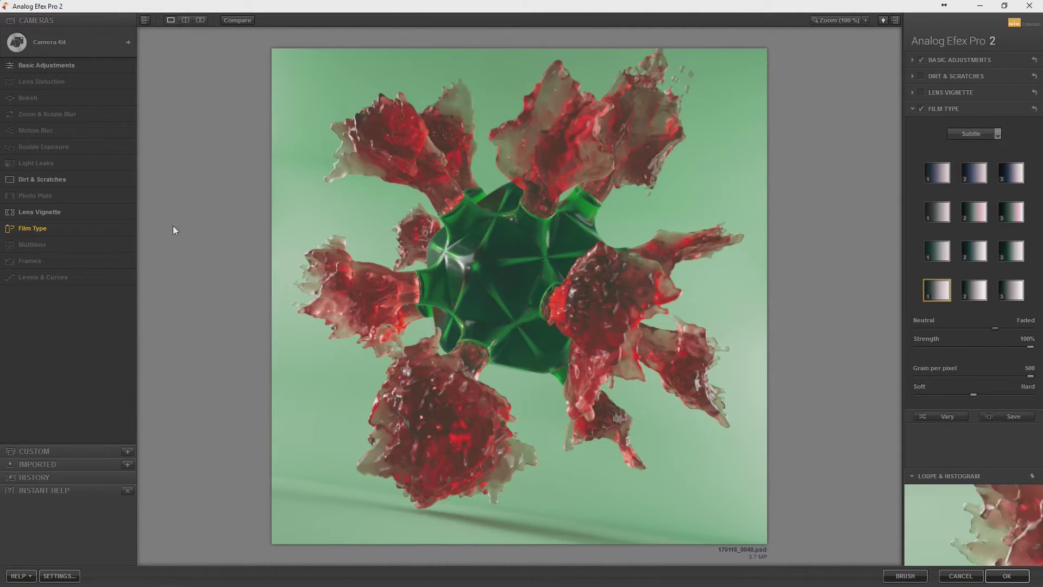
left_click(921, 92)
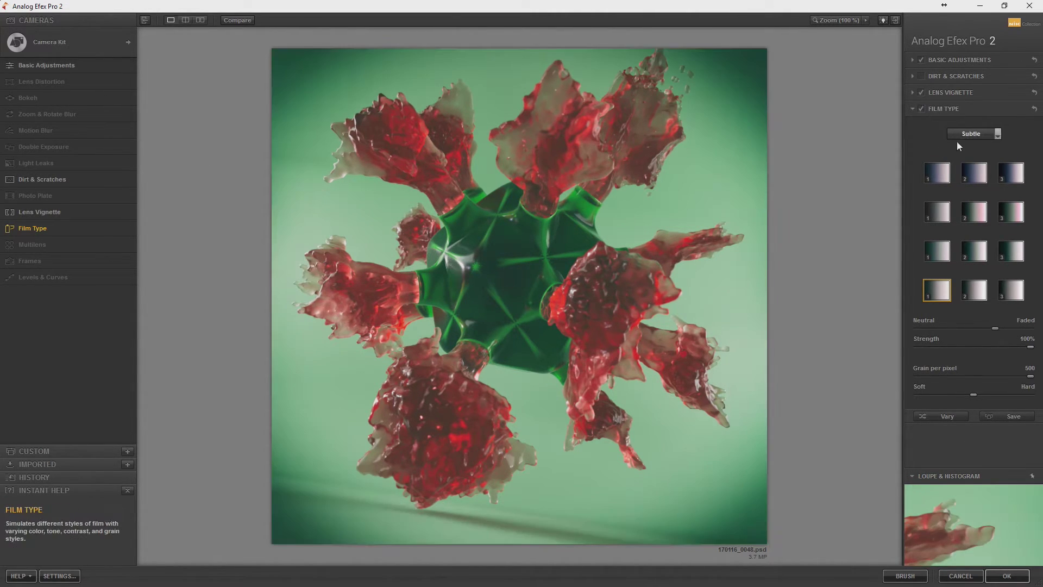
left_click(943, 93)
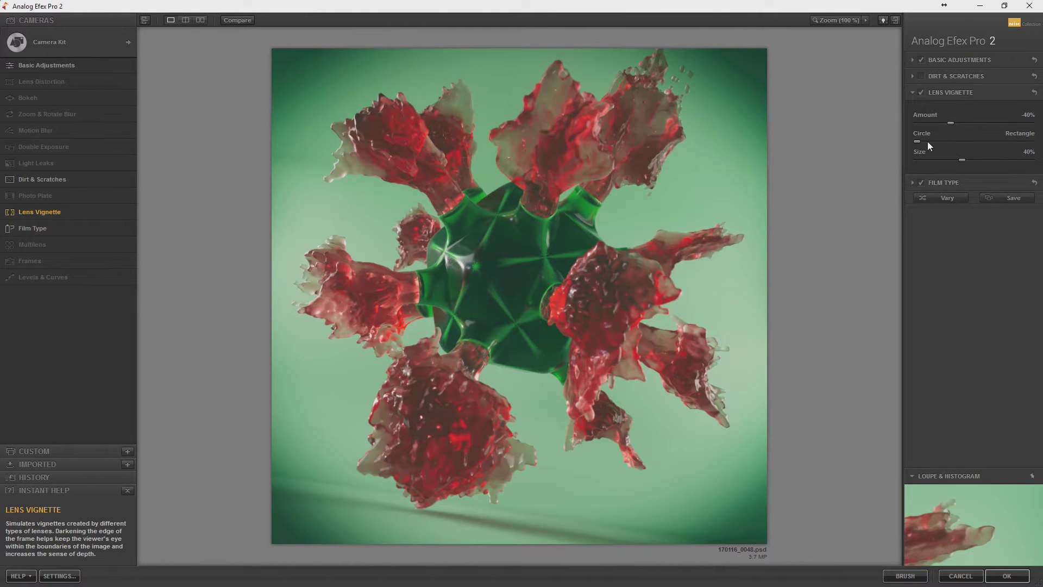
- Set the lens vignette to -10% amount and 89% size, with its centre nudged slightly upward
mouse_move(962, 160)
left_mouse_down()
mouse_move(982, 163)
mouse_move(976, 175)
left_mouse_up()
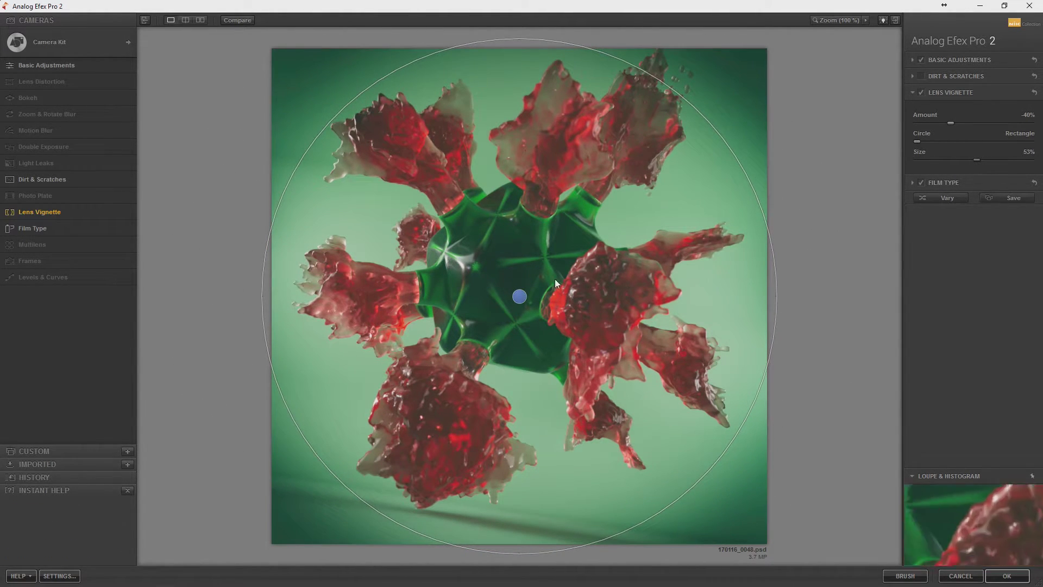
left_click_drag(519, 297, 526, 279)
left_click_drag(712, 112, 705, 125)
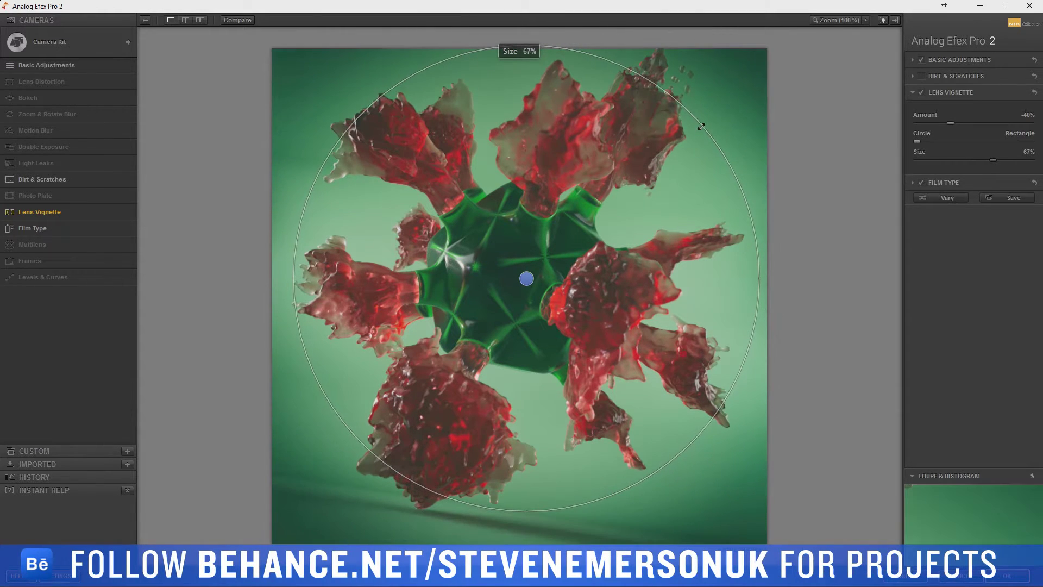
left_click_drag(954, 123, 970, 125)
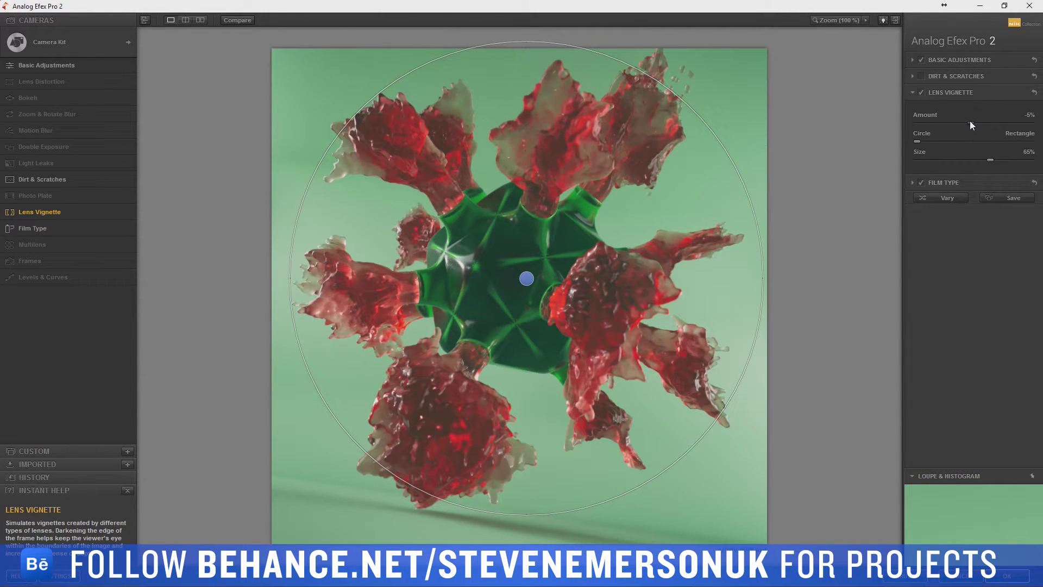
left_click_drag(761, 260, 701, 255)
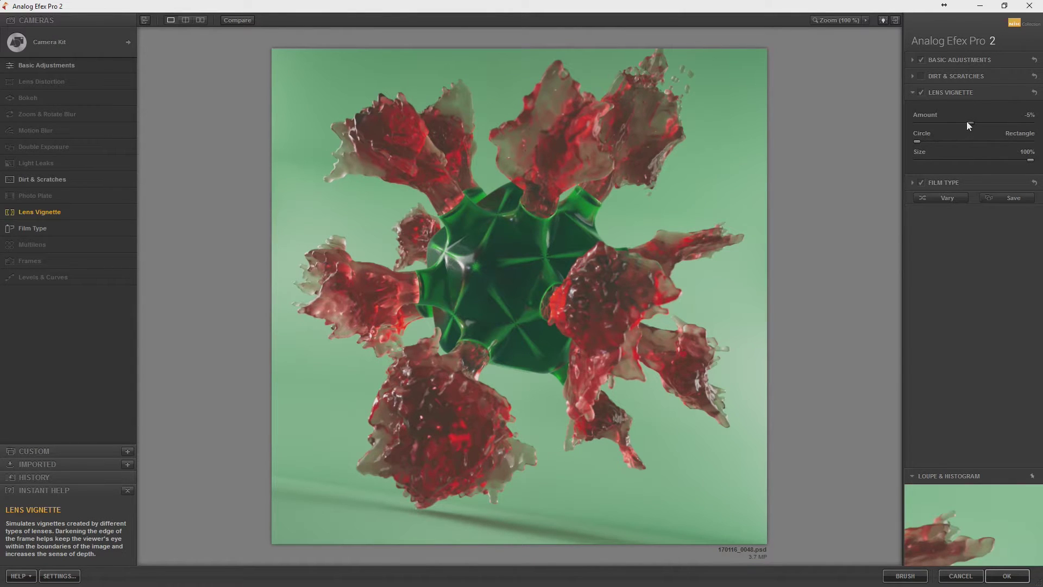
left_click_drag(967, 123, 966, 122)
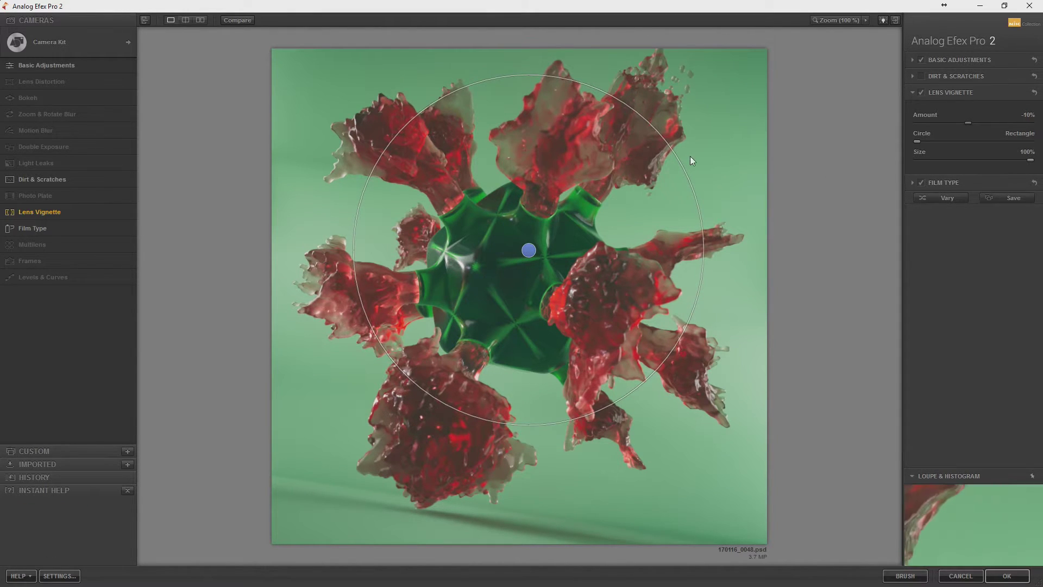
left_click_drag(690, 155, 697, 151)
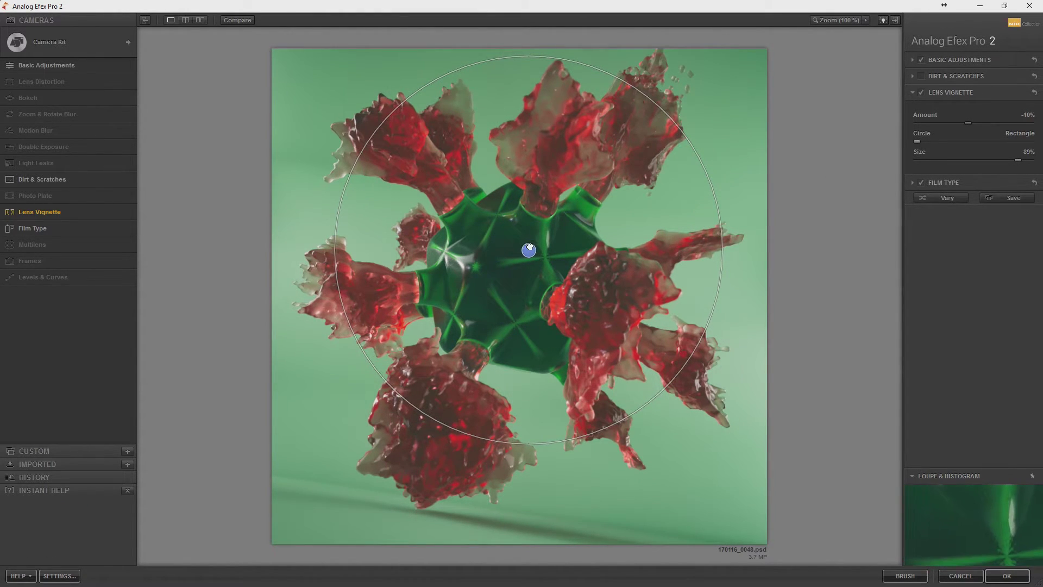
left_click_drag(528, 251, 524, 265)
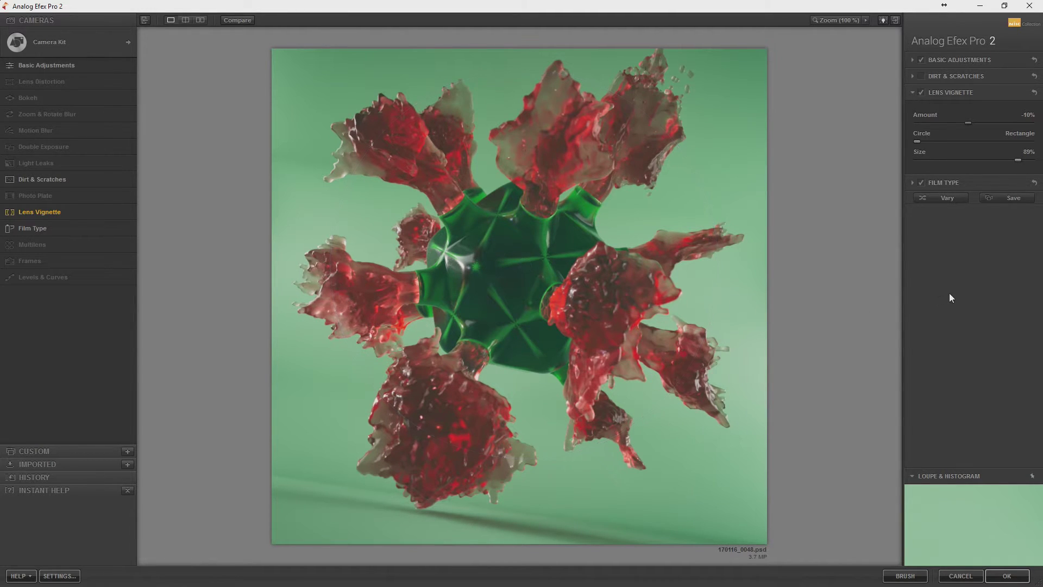
- Raise saturation, reset brightness to 0%, ease contrast, and apply the film look with OK
left_click(967, 60)
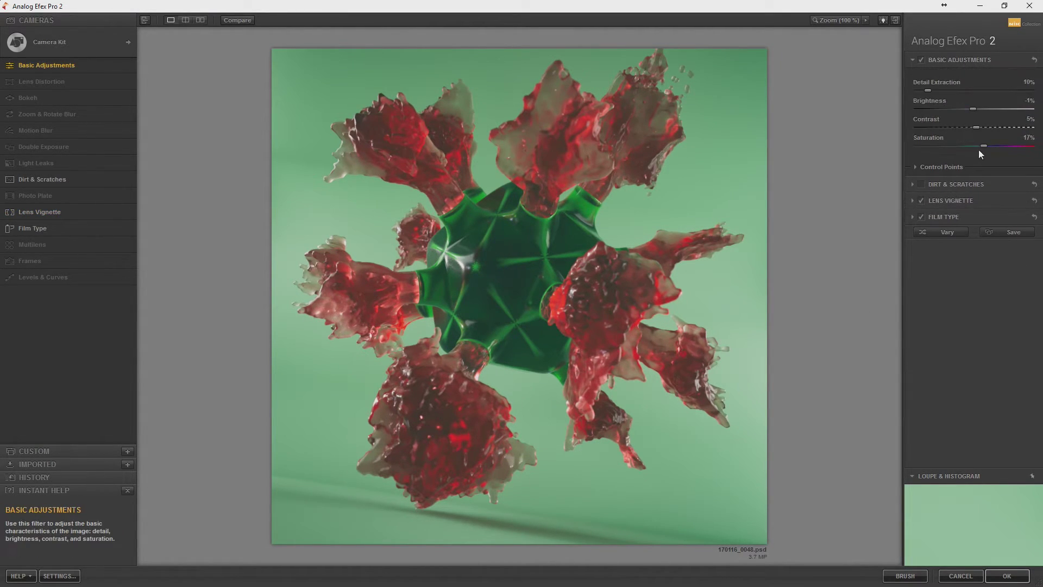
left_click_drag(987, 145, 993, 144)
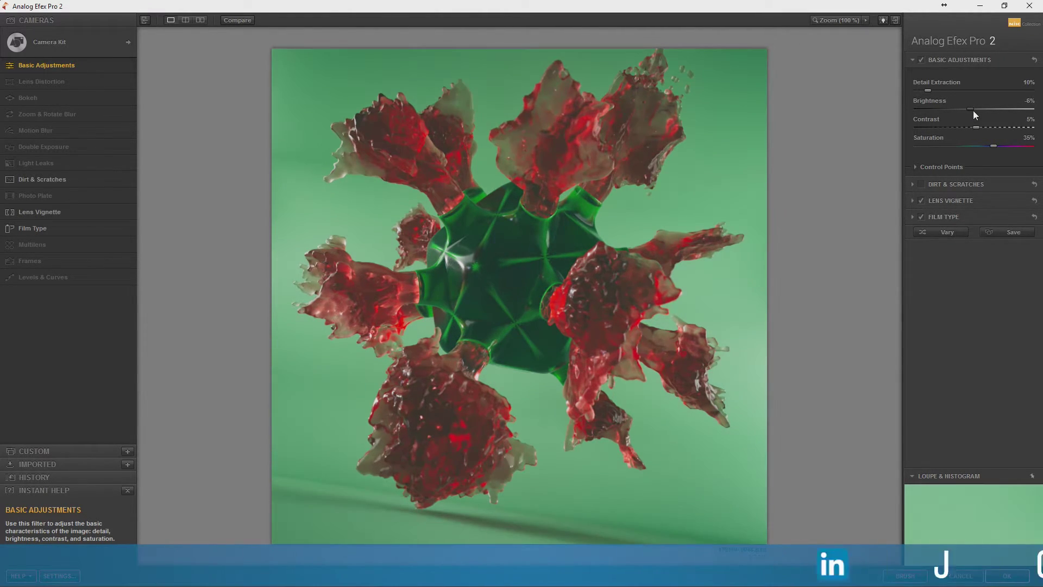
left_click_drag(973, 110, 976, 109)
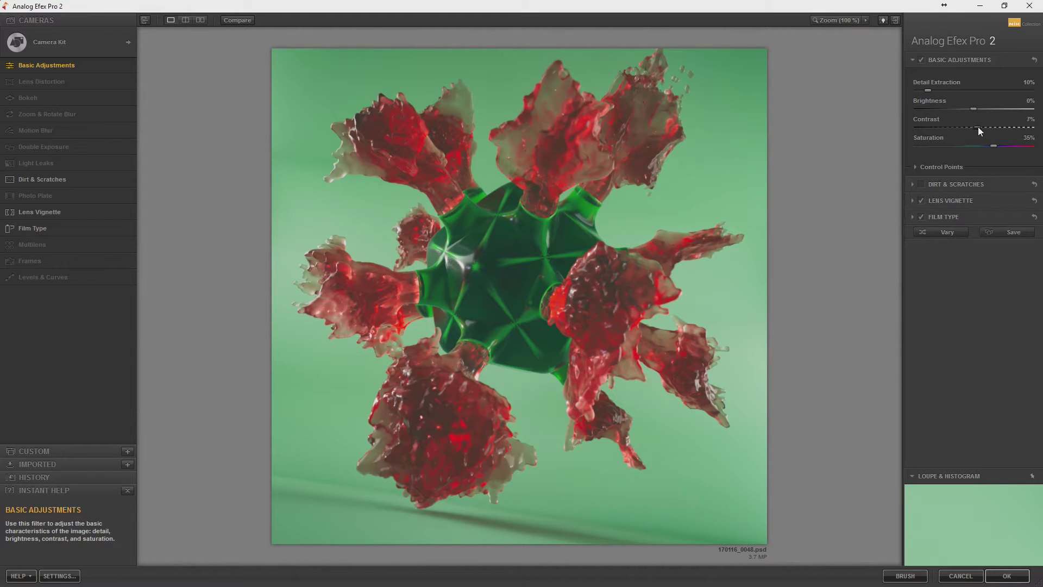
left_click_drag(966, 130, 969, 130)
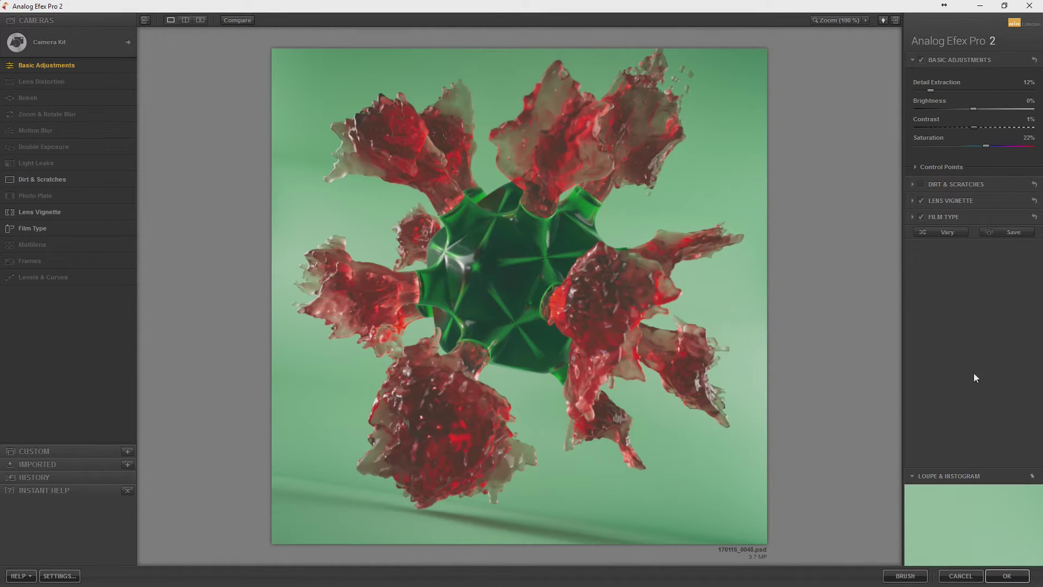
left_click(1006, 580)
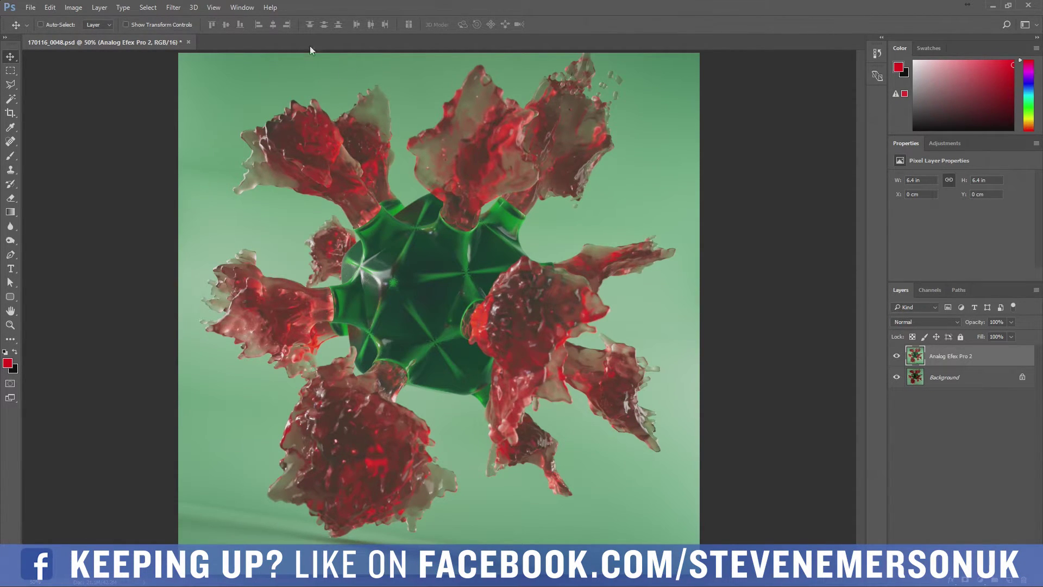
- Add Levels 1 and Curves 1 adjustment layers above the filtered film layer
left_click(124, 7)
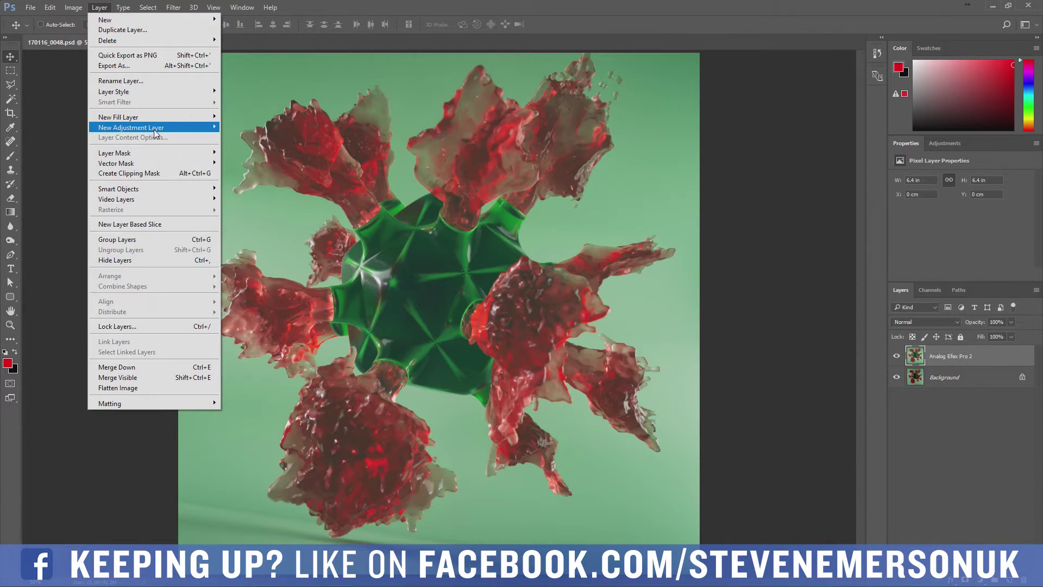
mouse_move(131, 127)
left_click(248, 137)
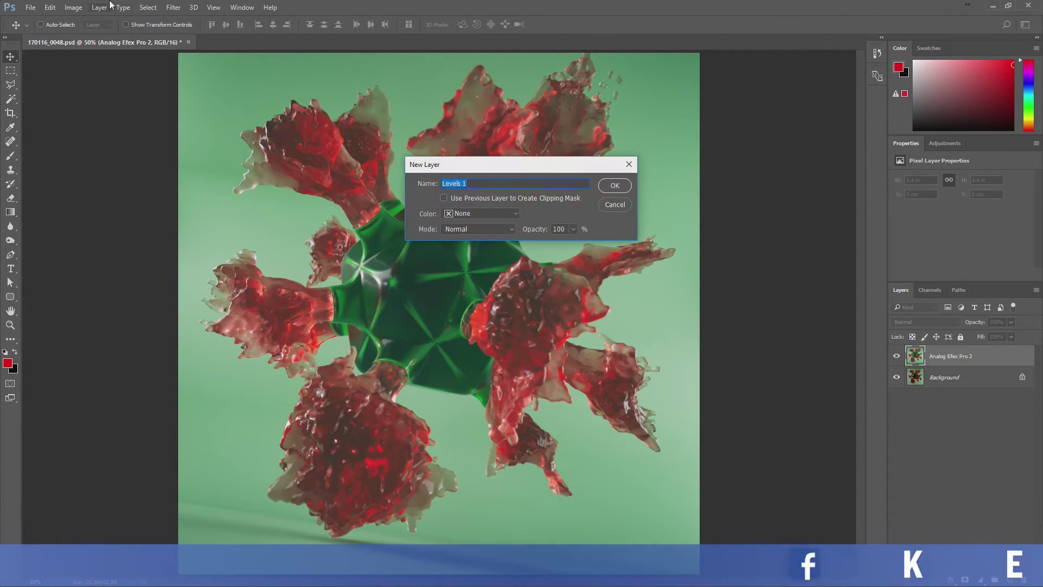
key("Return")
left_click(99, 8)
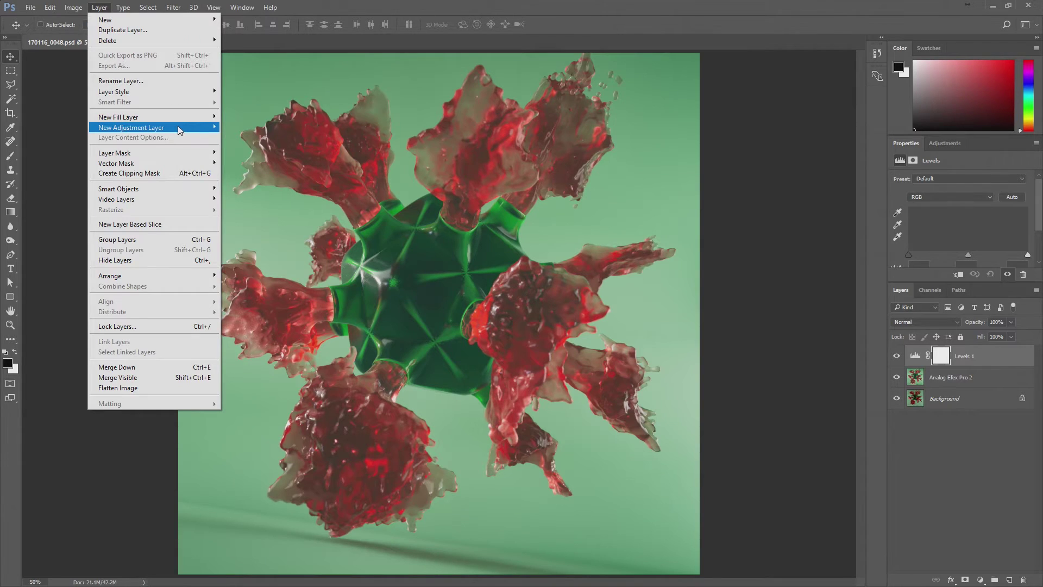
mouse_move(131, 127)
left_click(256, 147)
key("Return")
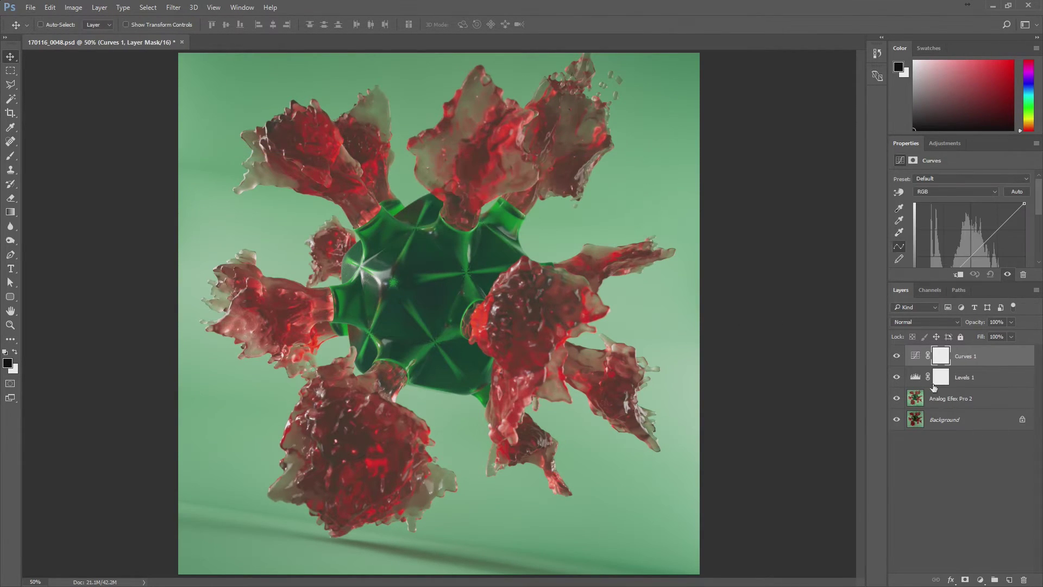
- Apply Auto Levels, then bend Curves 1 into a contrast-boosting S-curve
left_click_drag(940, 281, 940, 399)
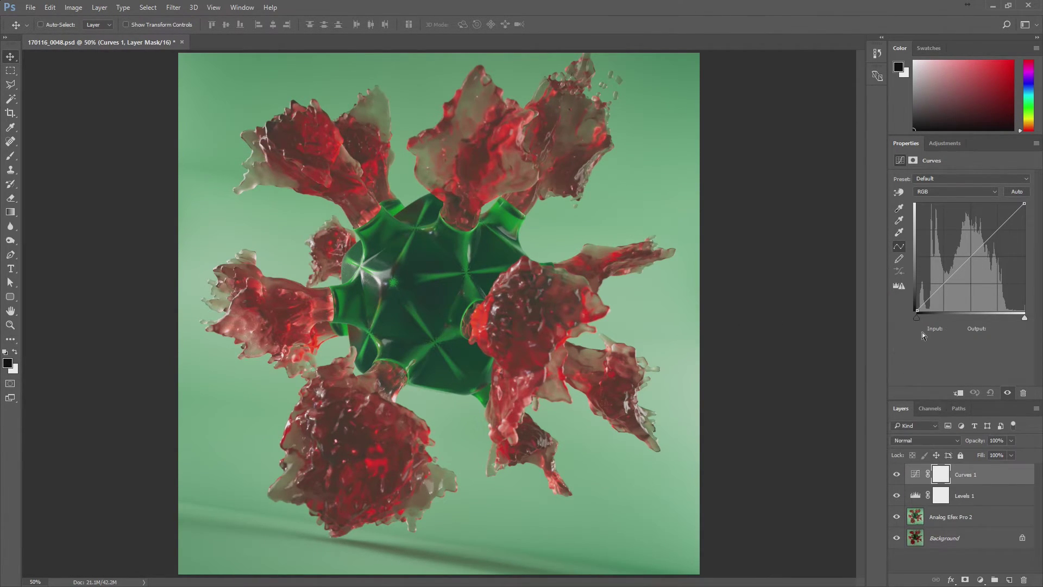
left_click(915, 495)
left_click(1014, 196)
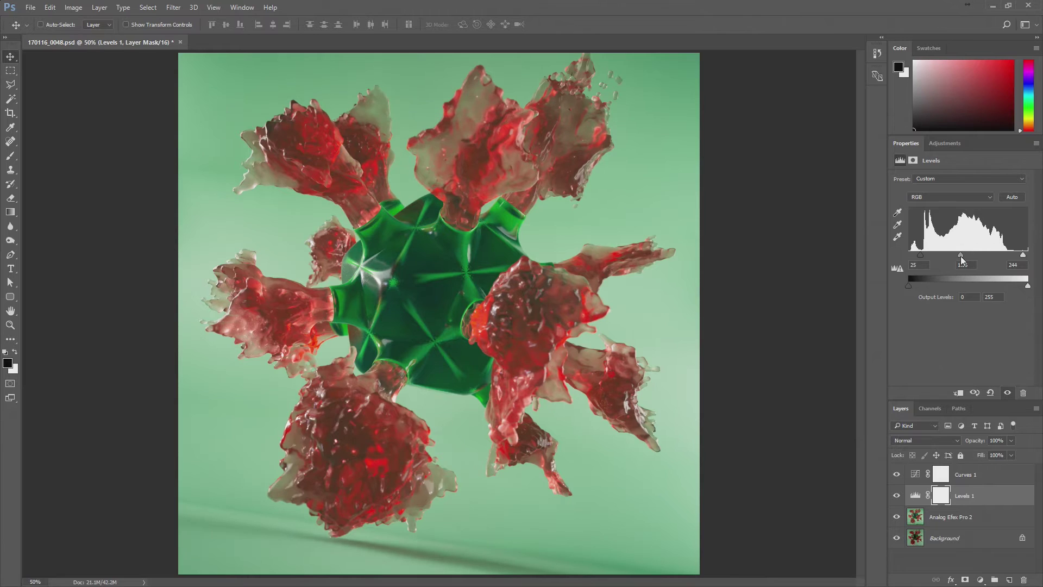
left_click(915, 473)
left_click_drag(937, 308, 997, 231)
left_click_drag(941, 303, 936, 297)
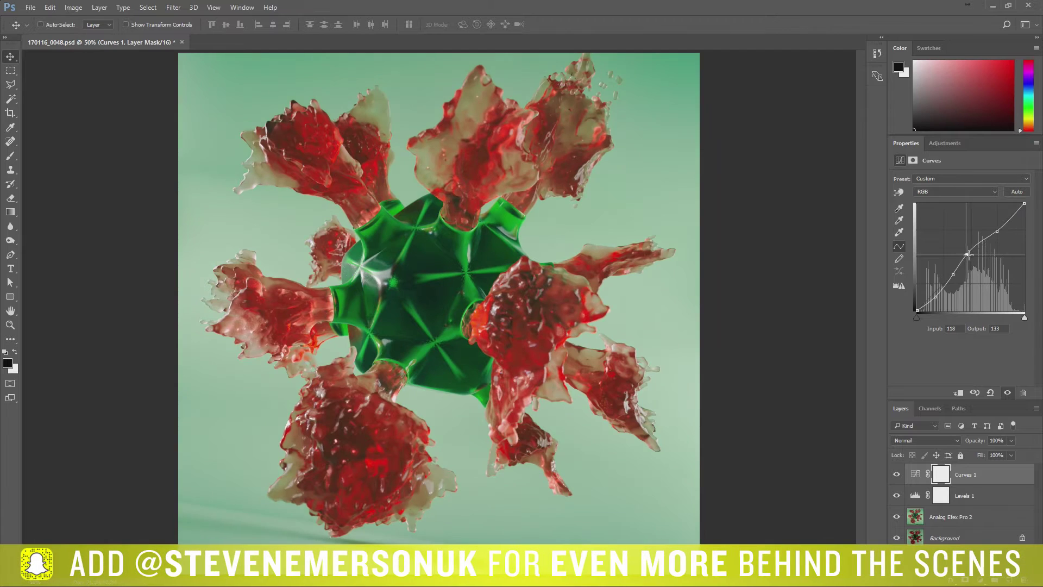
left_click_drag(971, 256, 971, 254)
- Compare with Levels hidden, then fine-tune Levels input to 26, 1.34, 228
left_click(898, 494)
left_click(916, 495)
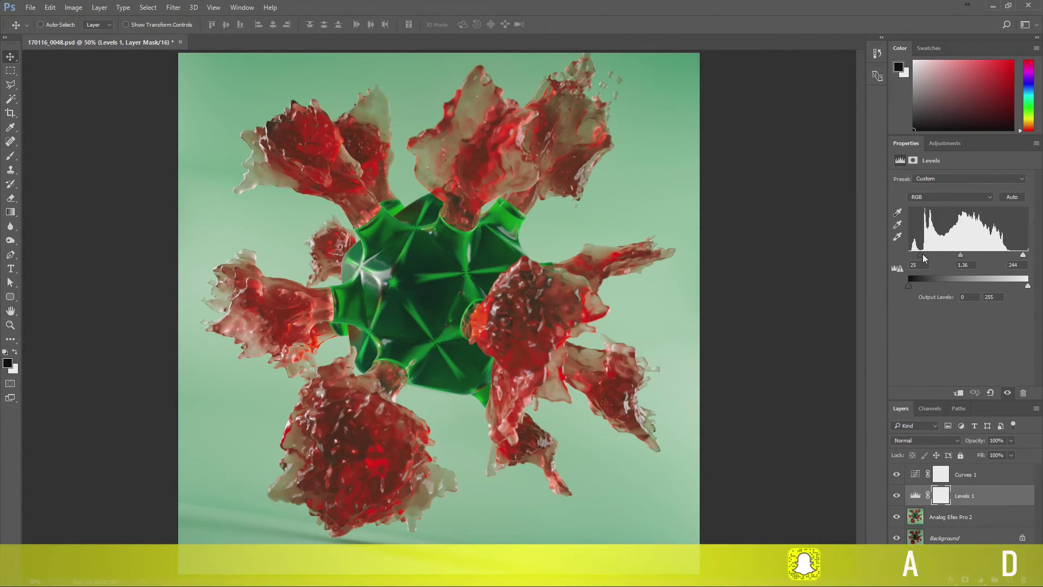
mouse_move(921, 258)
left_mouse_down()
mouse_move(1018, 259)
mouse_move(920, 257)
left_mouse_up()
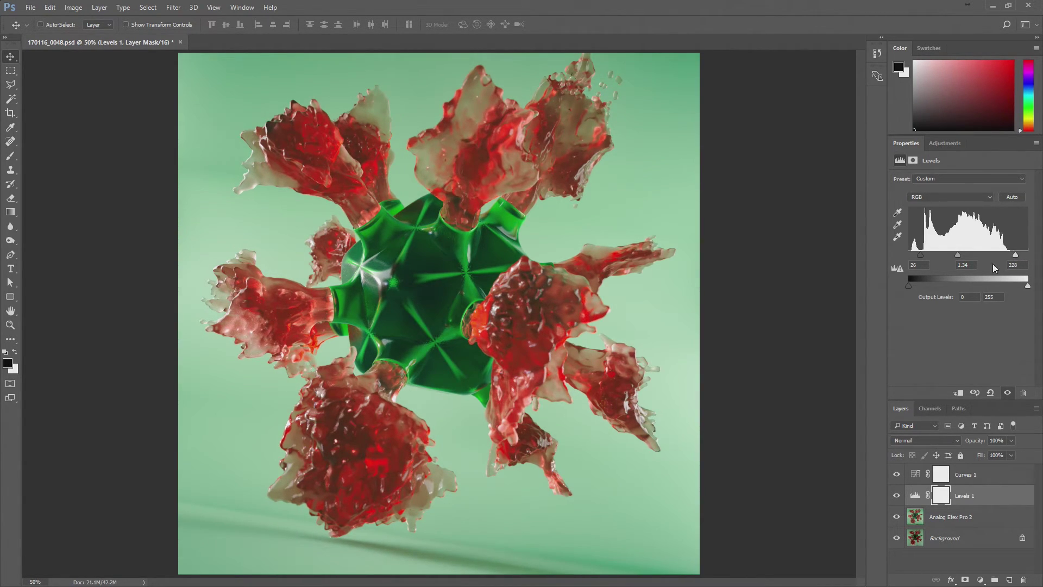
- Save the document and set up a Save for Web PNG-24 export with Transparency off
key("ctrl+s")
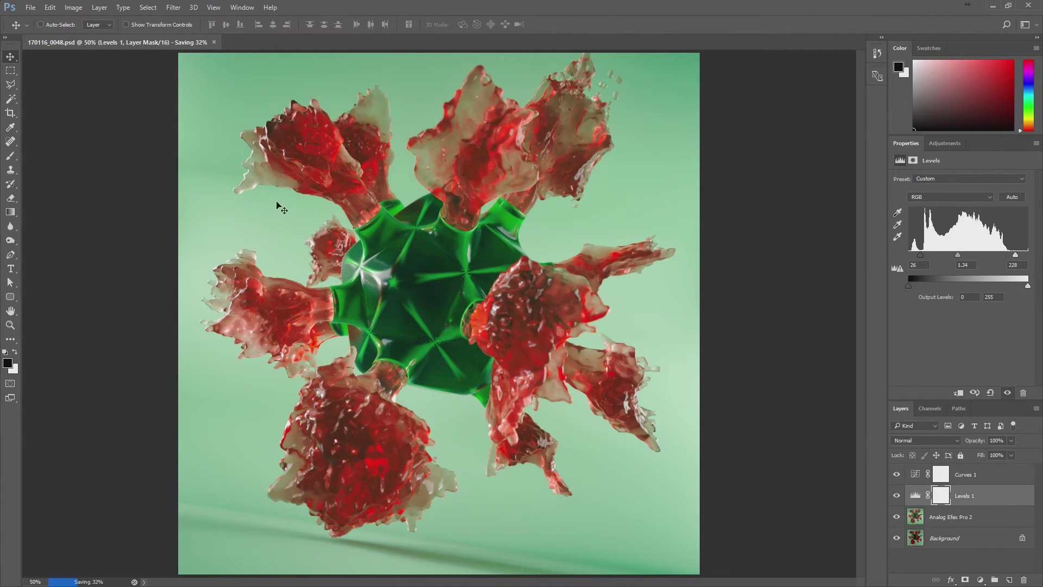
left_click(76, 24)
key("ctrl+alt+shift+s")
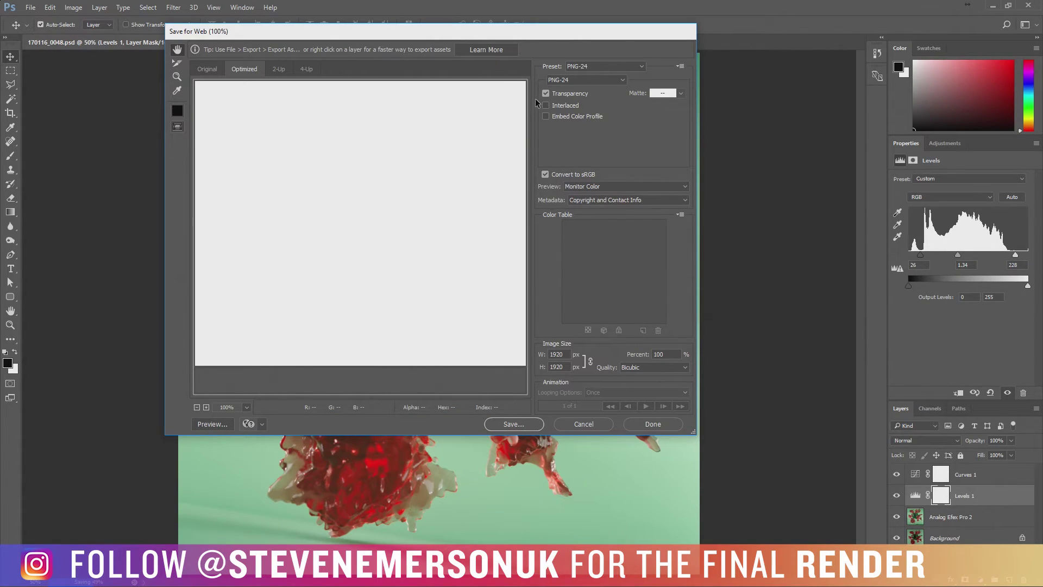
left_click(546, 93)
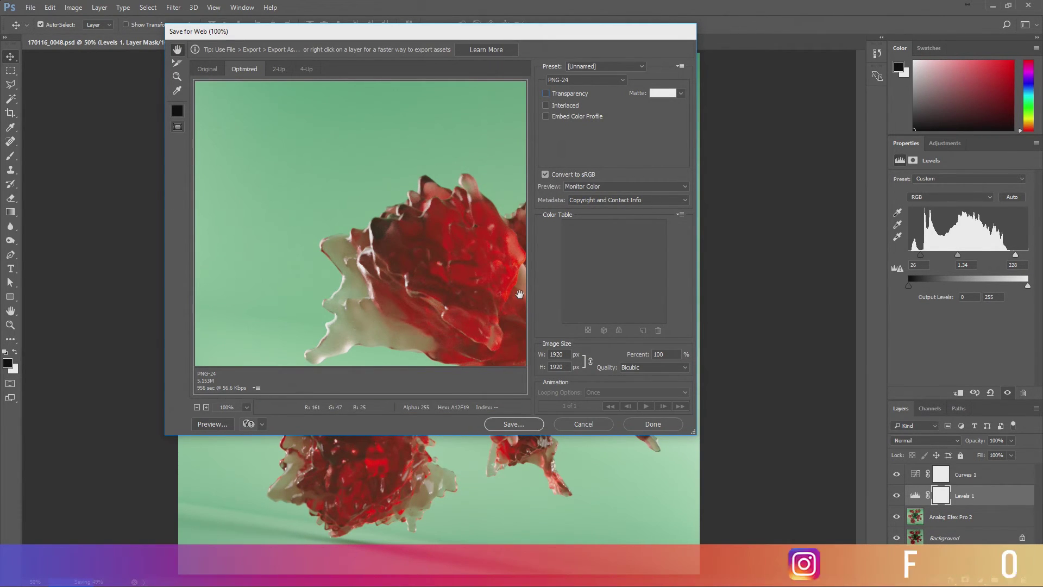
left_click(506, 424)
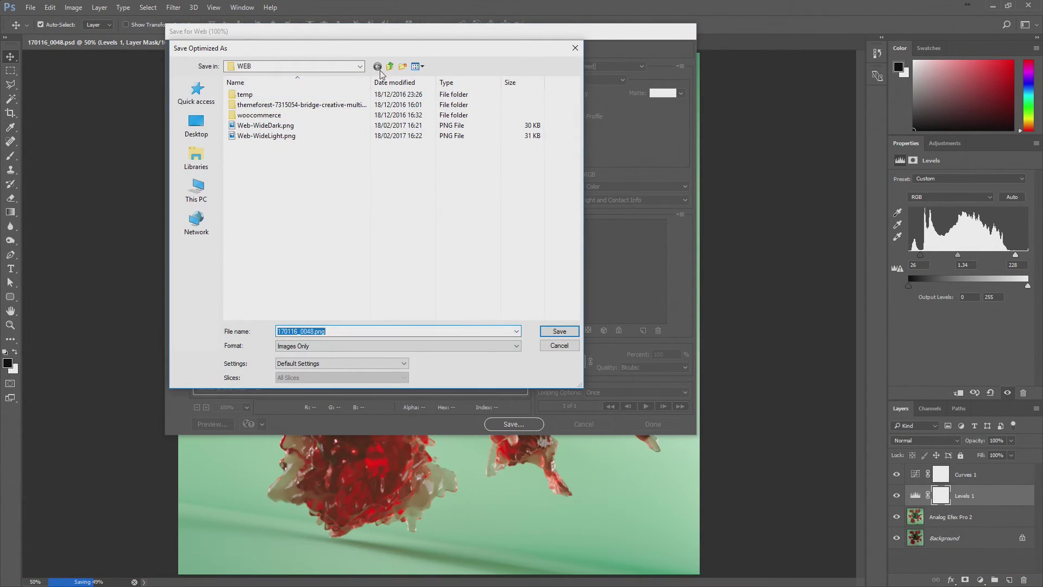
- Save the PNG into a new 170116 folder under Dropbox/Dailys/2017, then resave 170116_0048.psd
left_click(356, 69)
left_click(348, 66)
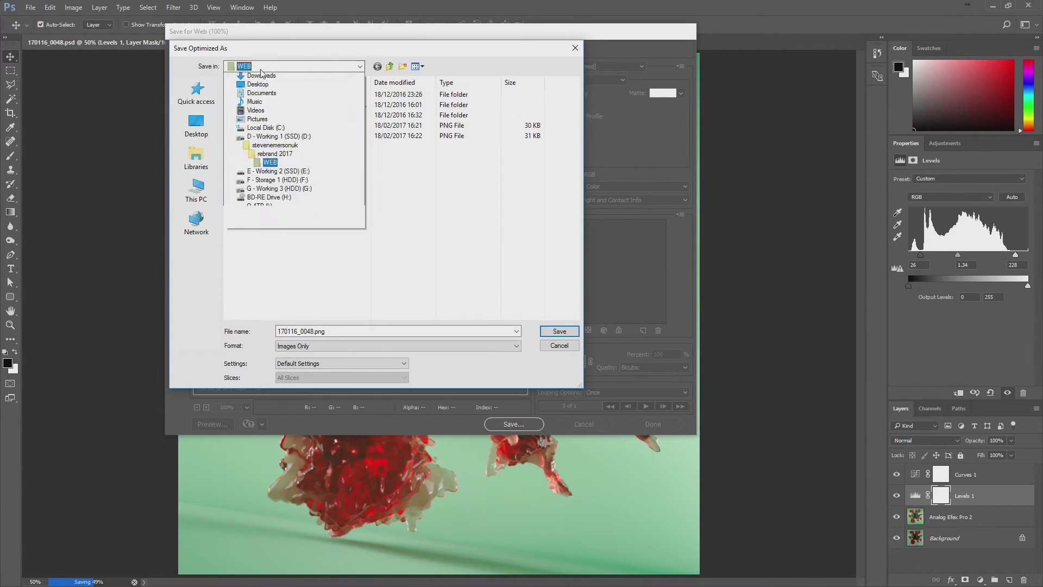
left_click(262, 66)
left_click(254, 112)
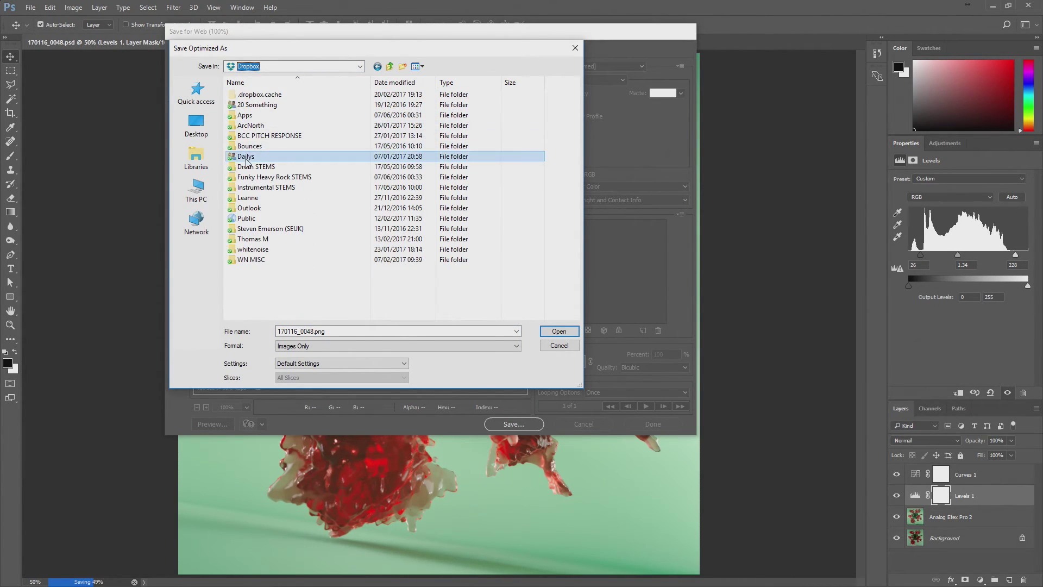
double_click(249, 146)
double_click(250, 105)
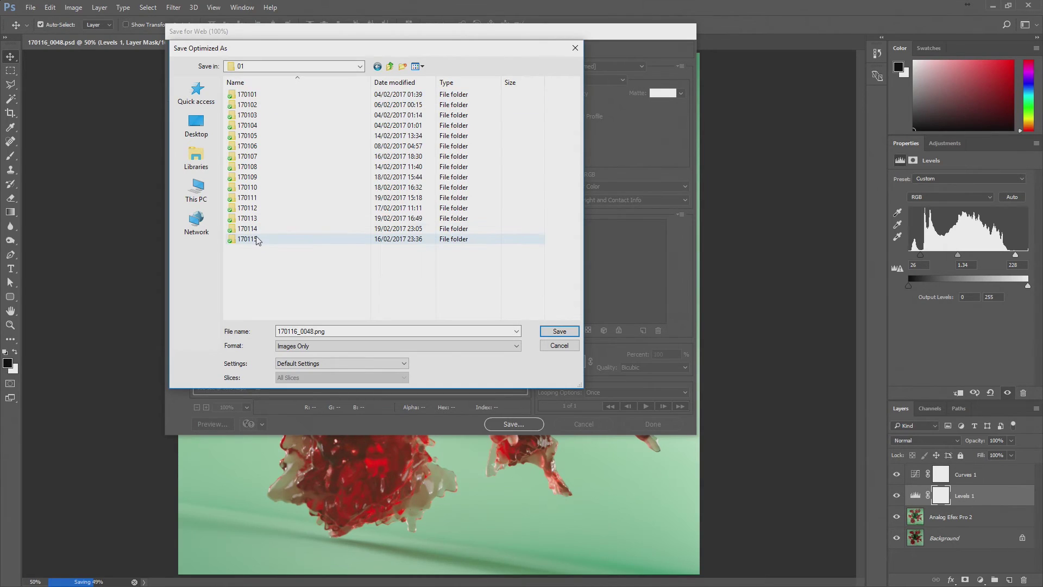
left_click(405, 68)
type("17")
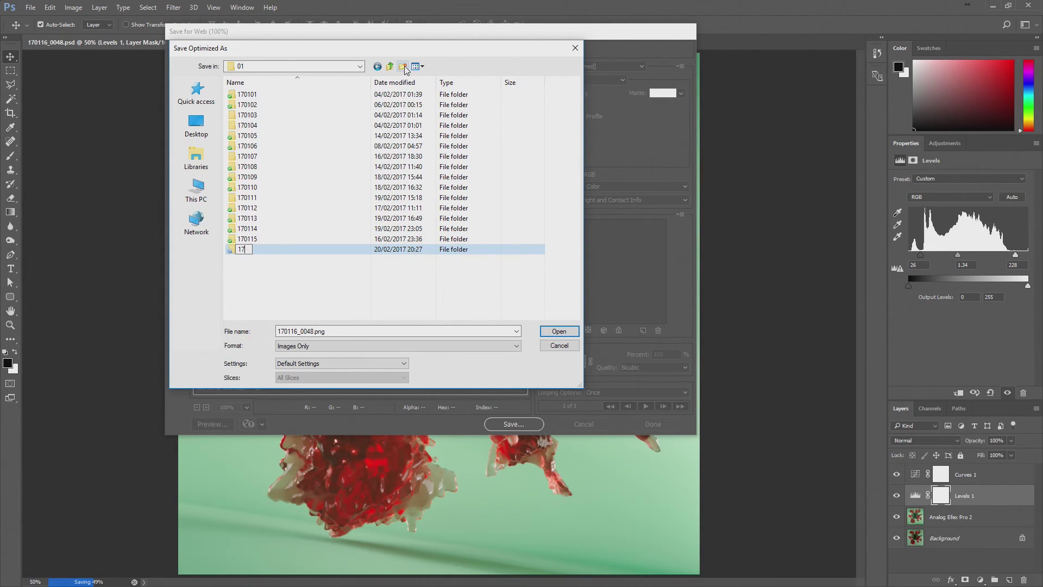
type("0116")
key("Return")
key("Return")
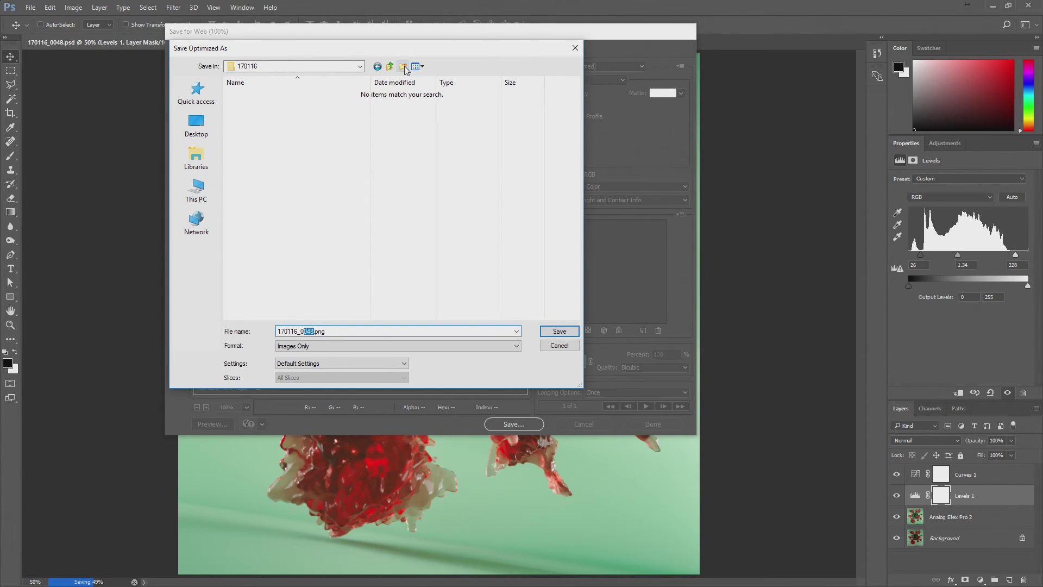
key("Return")
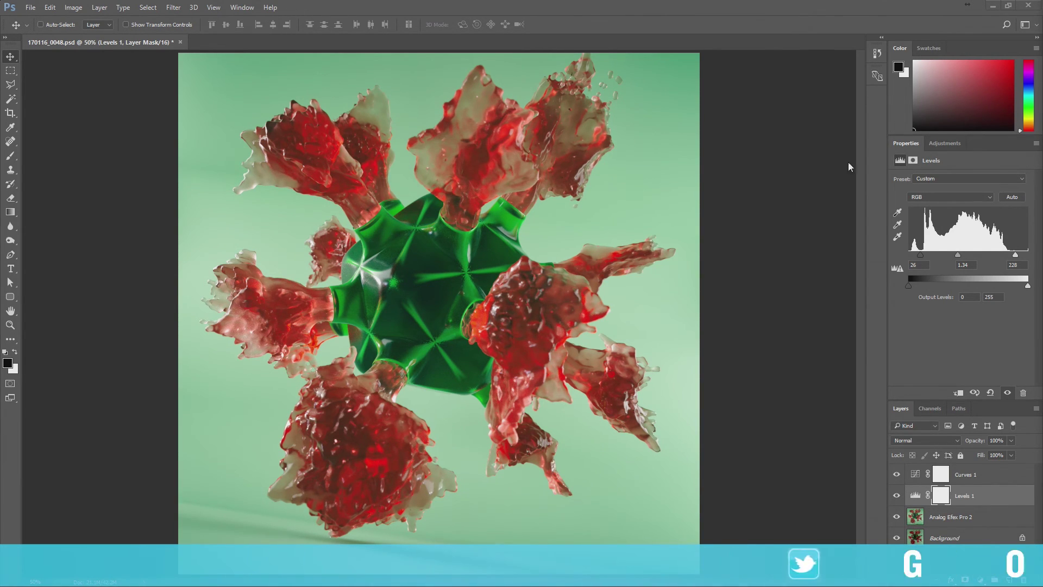
key("ctrl+s")
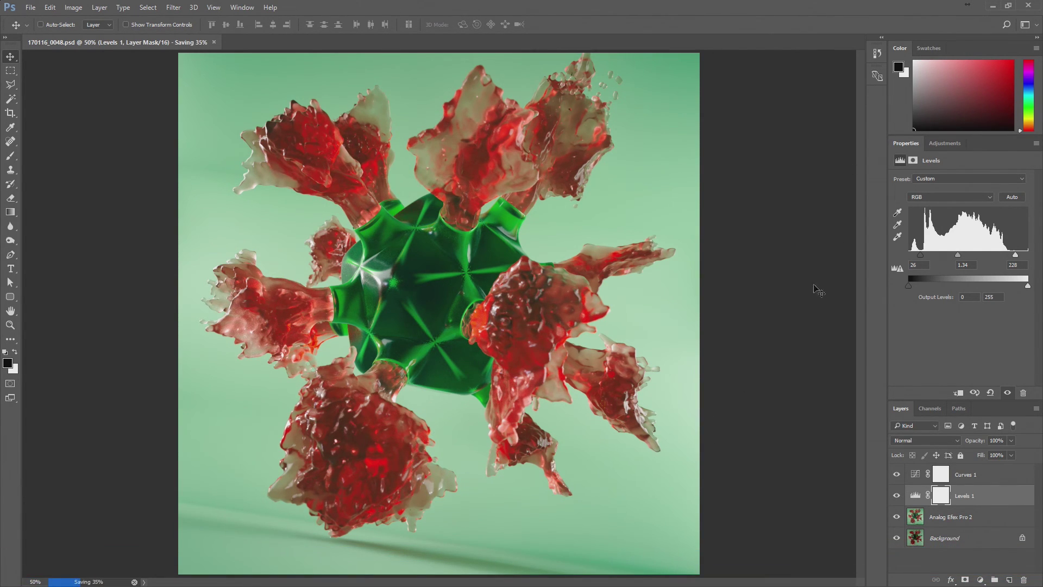